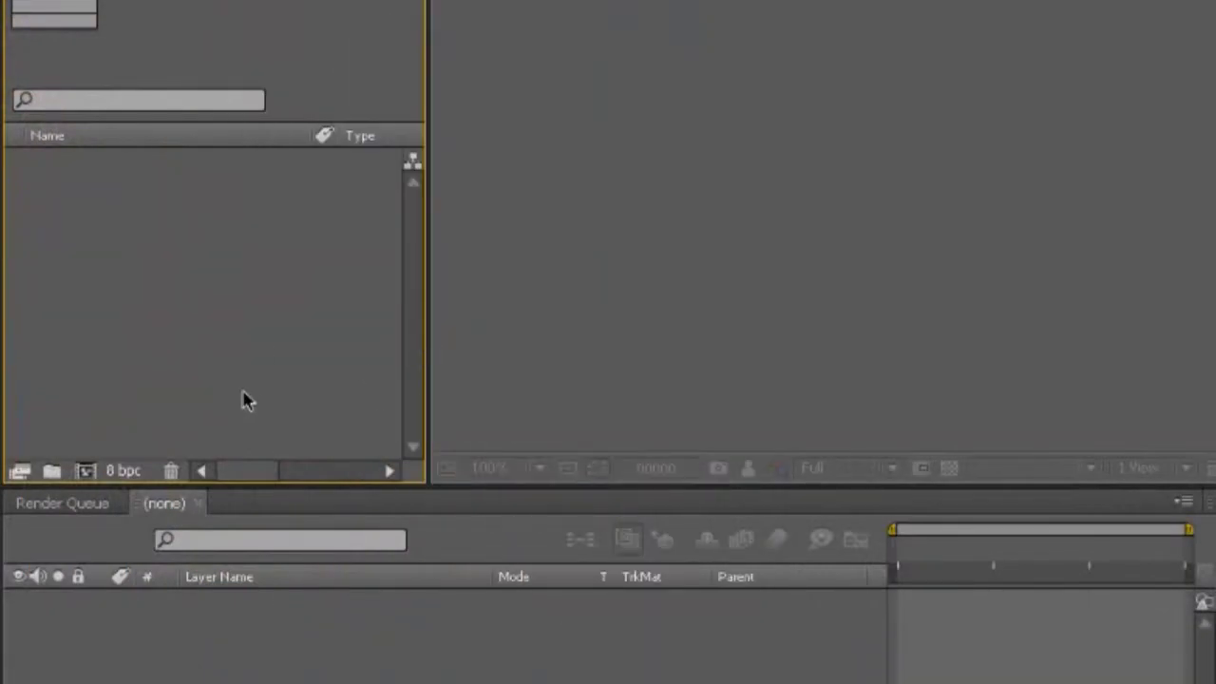
- Import the source_footage TIFF image sequence from the Source Footage folder in project_files/Images, starting with source_footage.00001.tif
{"action": "double_click", "coordinate": [181, 257]}
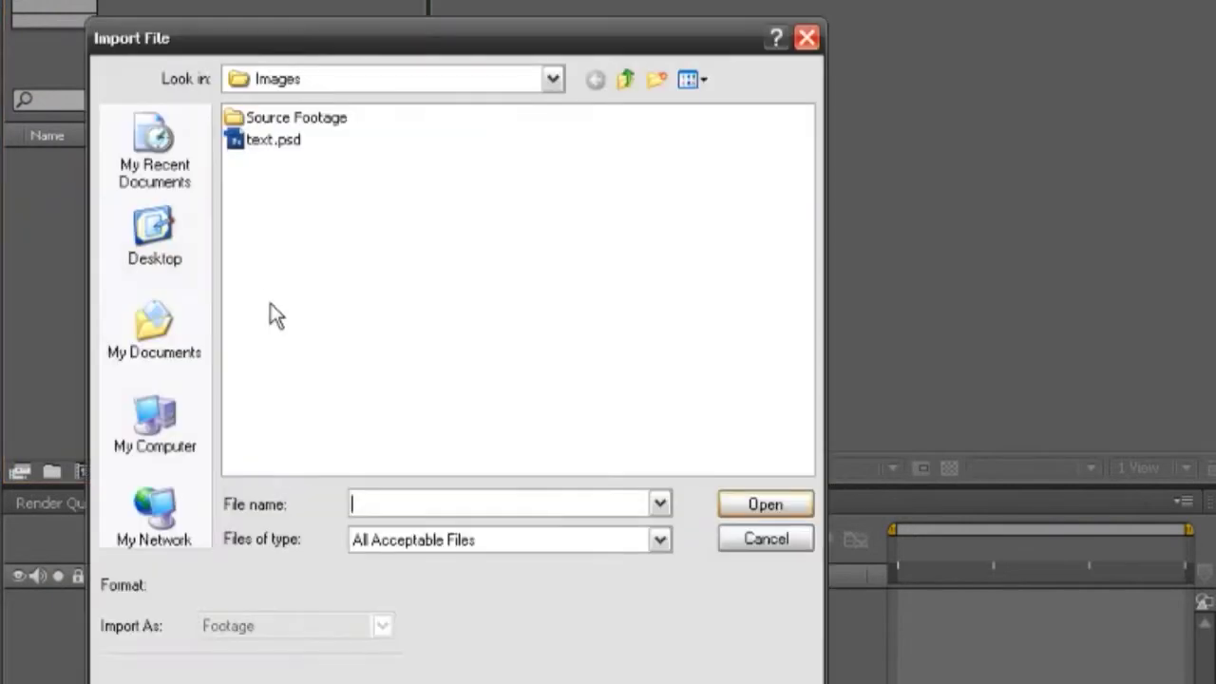
{"action": "left_click", "coordinate": [553, 81]}
{"action": "left_click", "coordinate": [553, 81]}
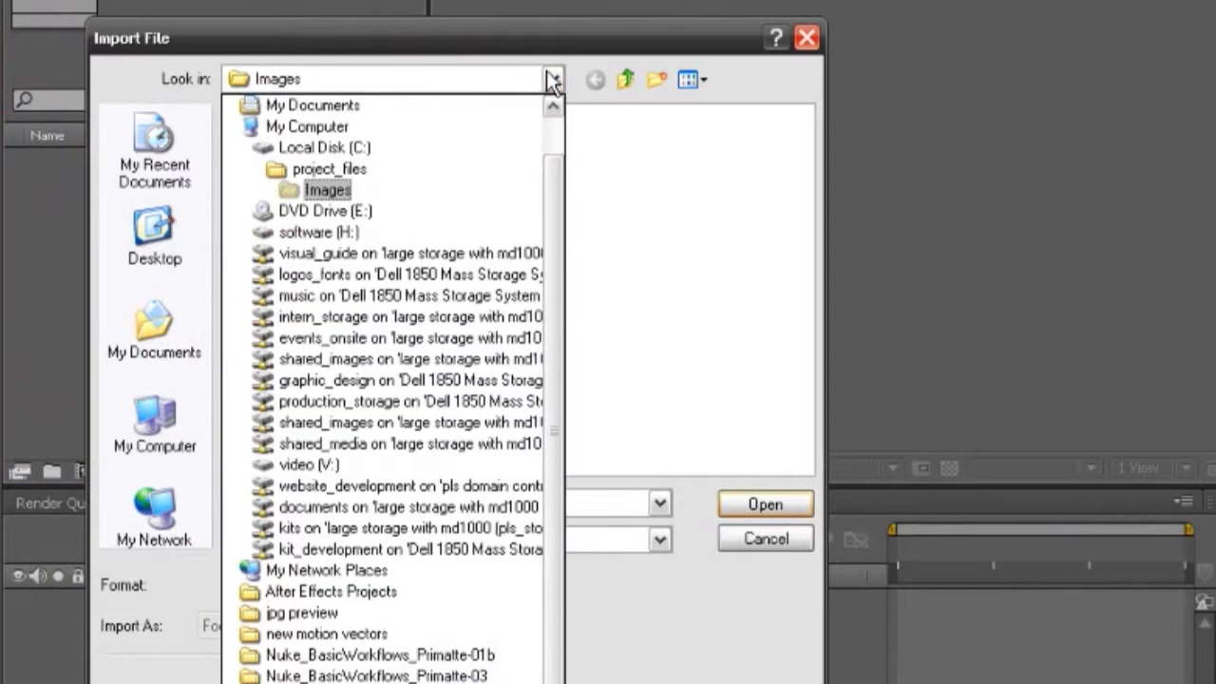
{"action": "left_click", "coordinate": [314, 168]}
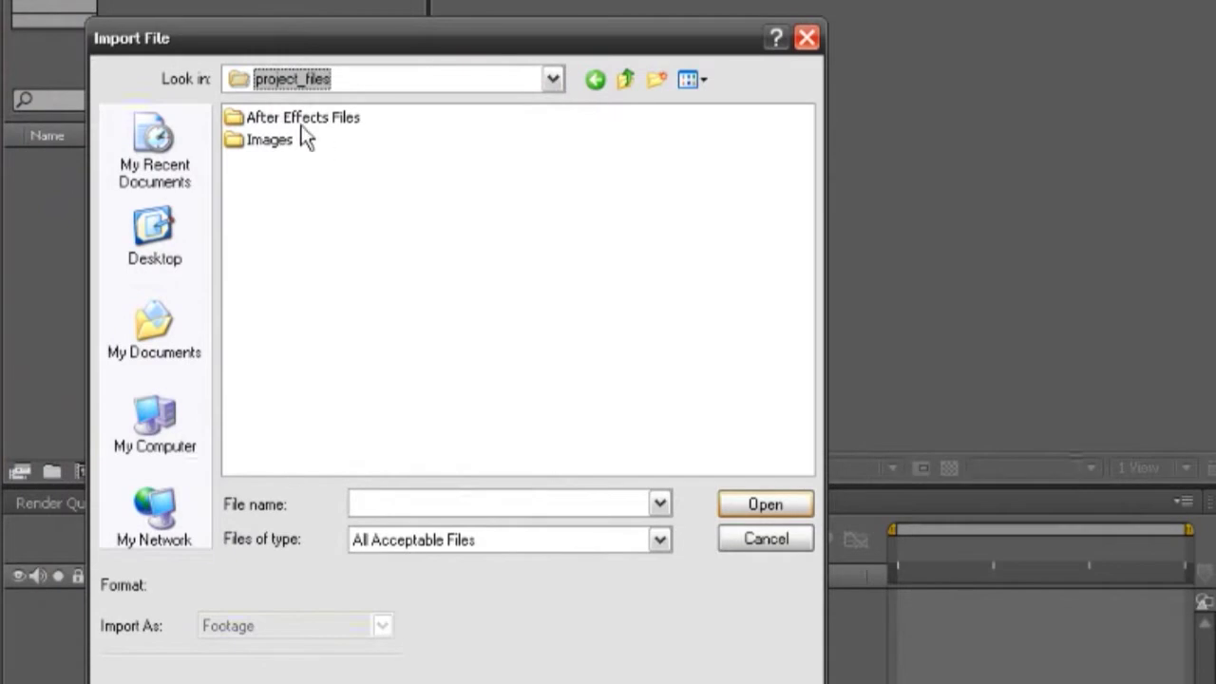
{"action": "left_click", "coordinate": [266, 125]}
{"action": "left_click", "coordinate": [255, 143]}
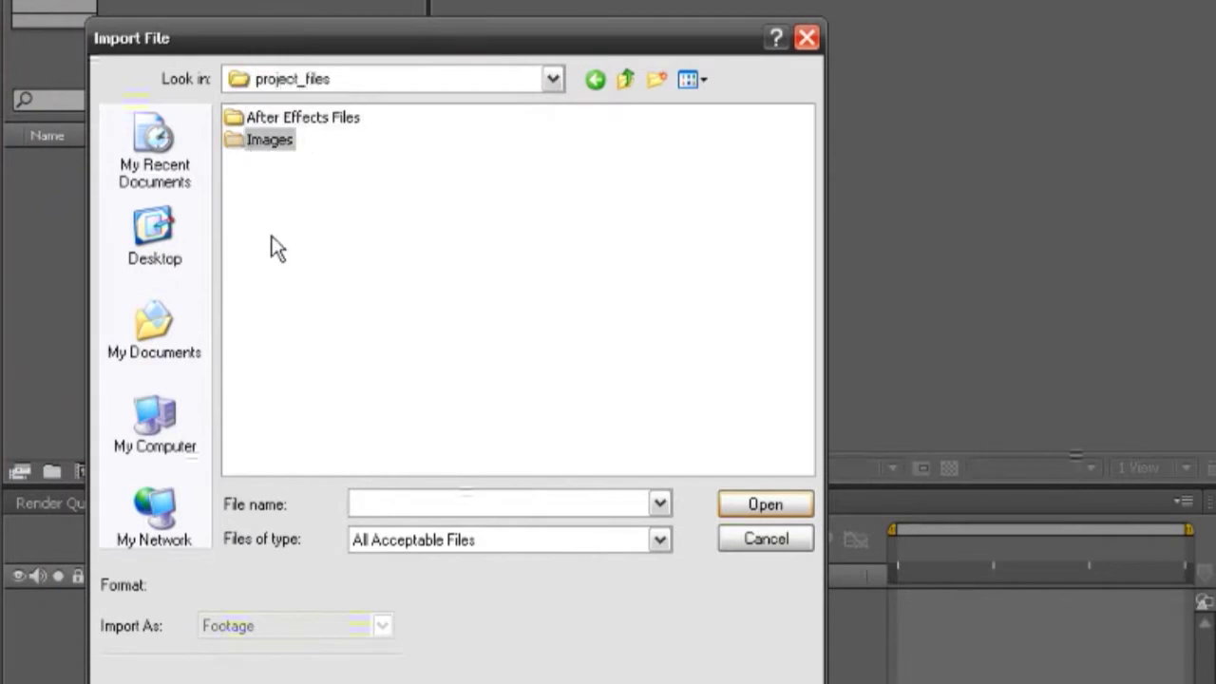
{"action": "double_click", "coordinate": [259, 136]}
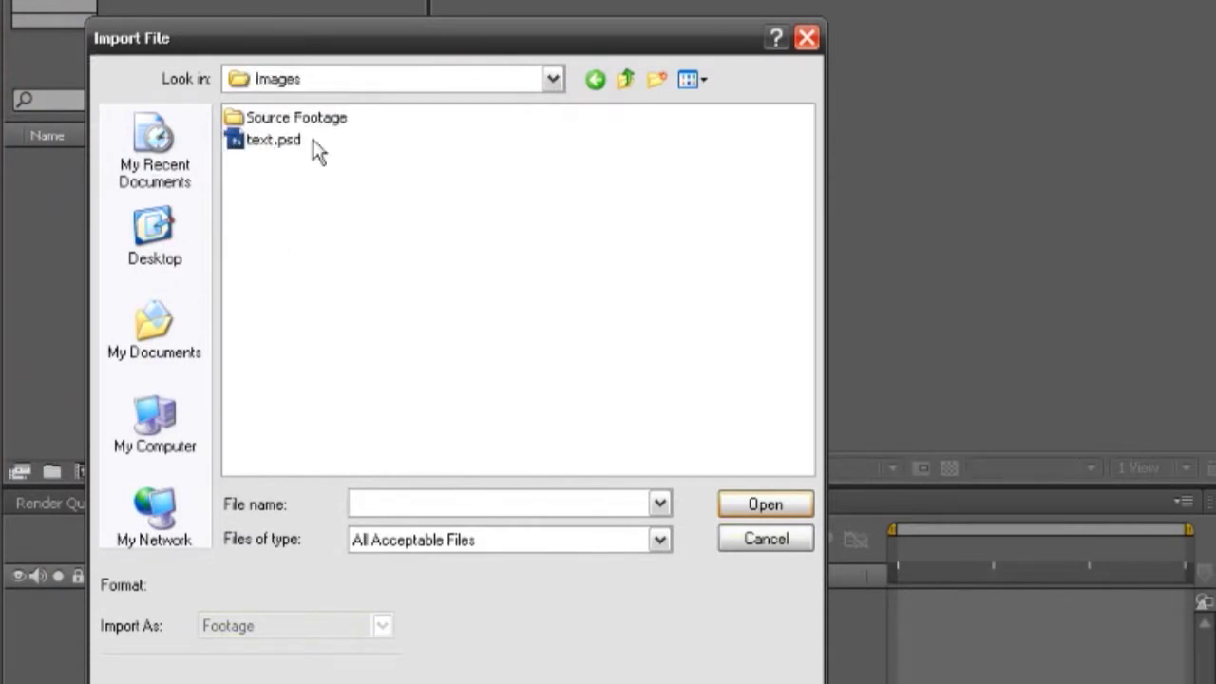
{"action": "left_click", "coordinate": [264, 119]}
{"action": "double_click", "coordinate": [298, 123]}
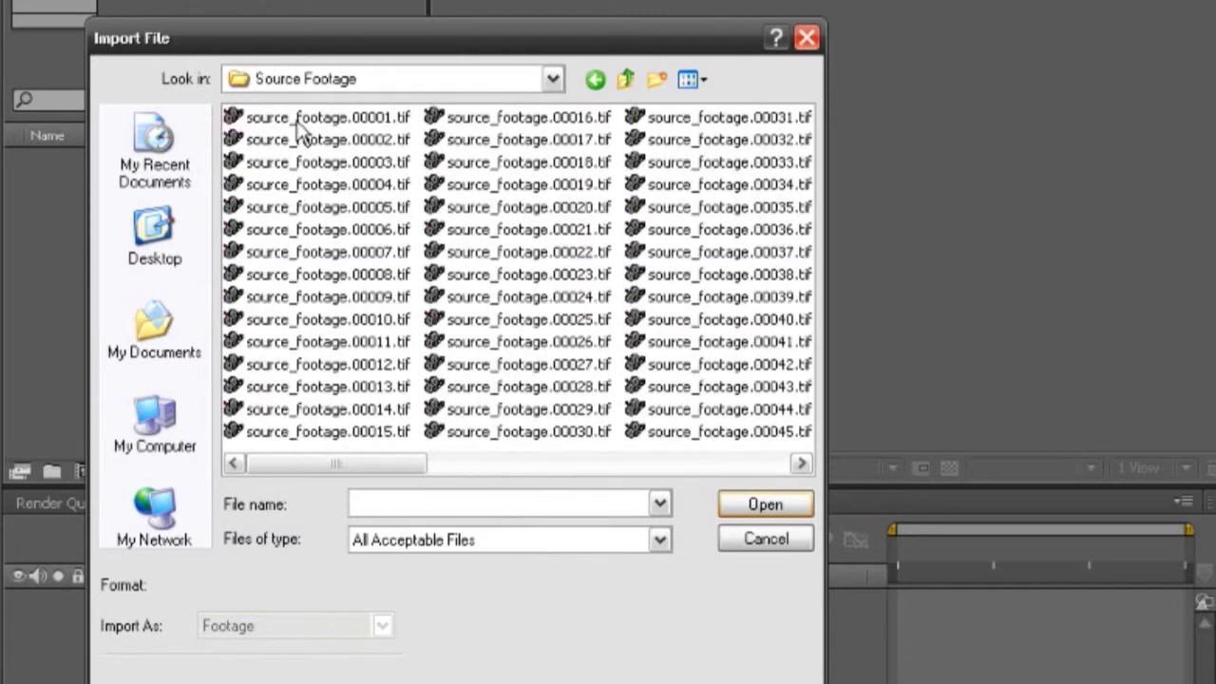
{"action": "left_click", "coordinate": [298, 122]}
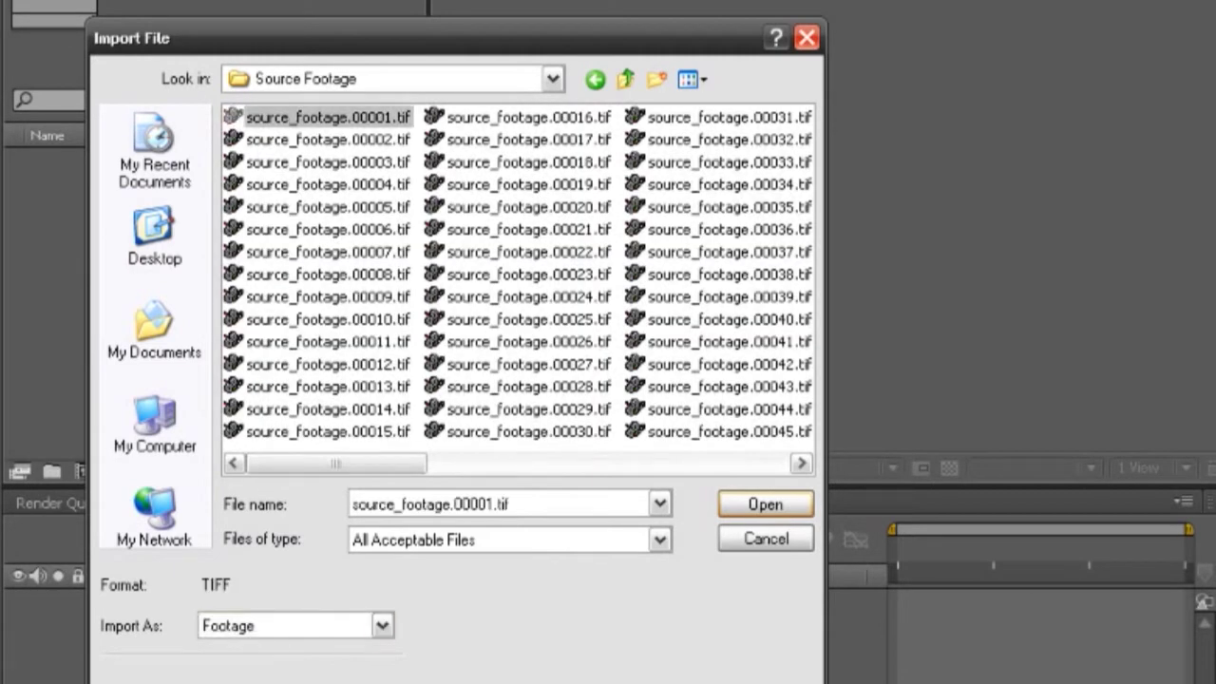
{"action": "left_click", "coordinate": [758, 502]}
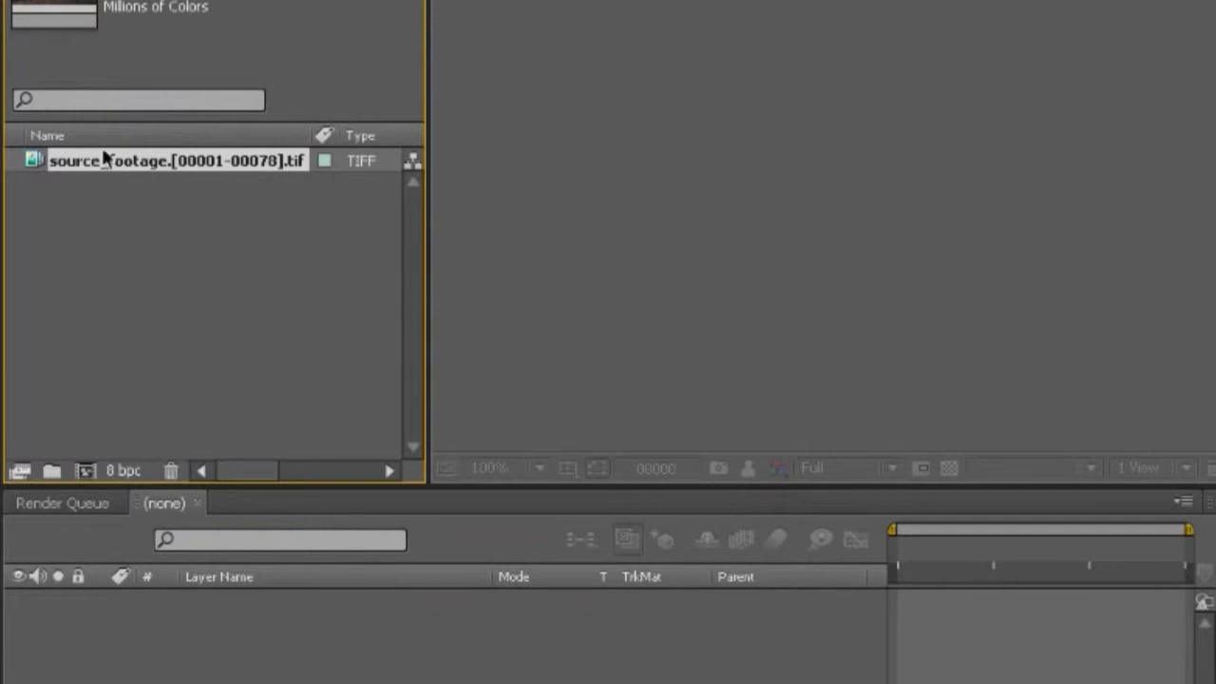
- Open the imported source_footage sequence in the footage viewer and review it from its first frame
{"action": "double_click", "coordinate": [152, 169]}
{"action": "left_click_drag", "start_coordinate": [470, 415], "coordinate": [420, 425]}
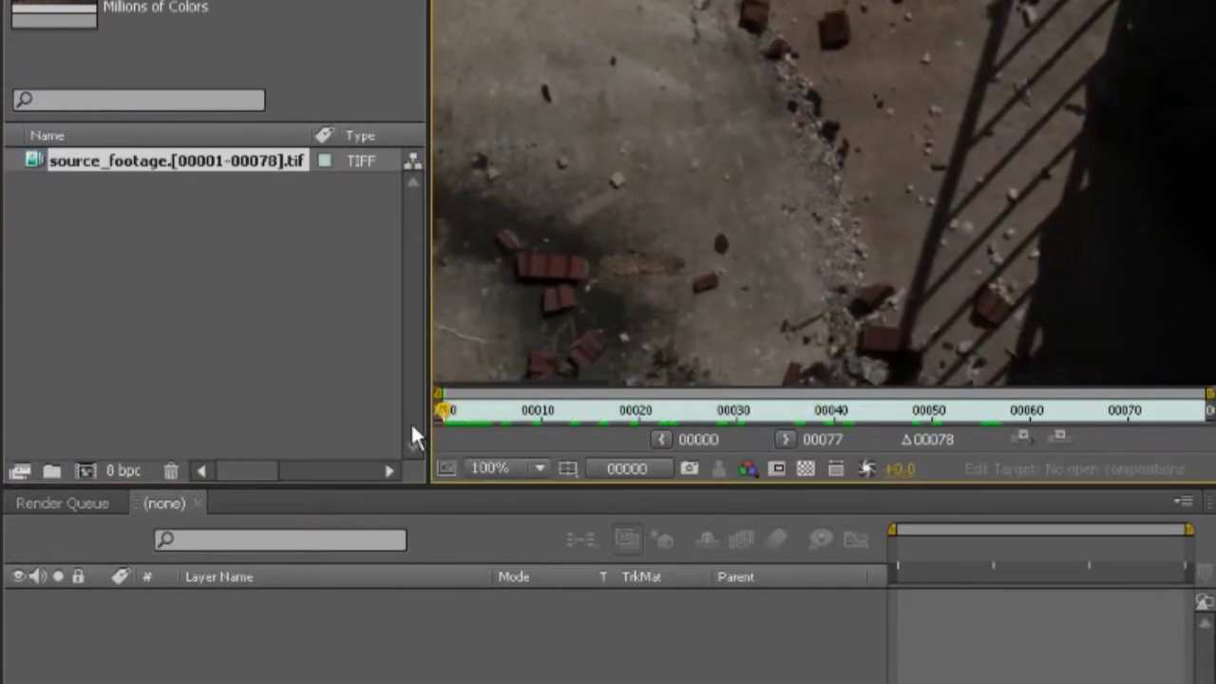
- Interpret the source_footage sequence at an assumed frame rate of 24 frames per second and play it back
{"action": "left_click", "coordinate": [200, 176]}
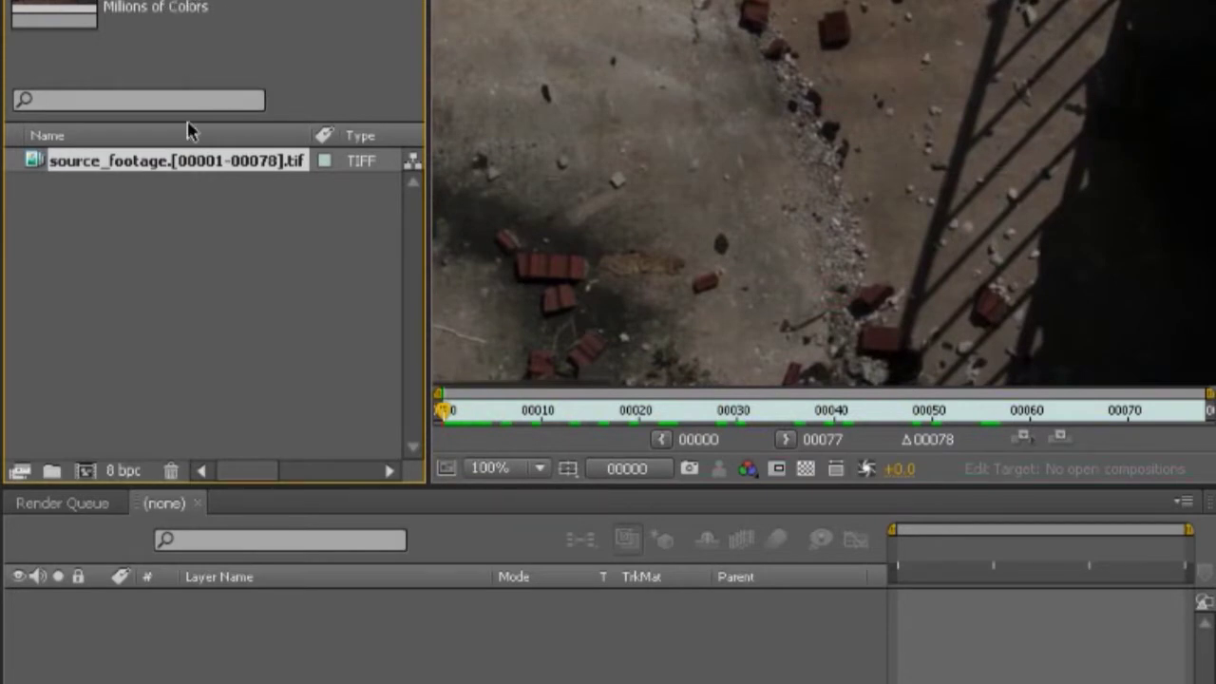
{"action": "right_click", "coordinate": [194, 163]}
{"action": "mouse_move", "coordinate": [295, 243]}
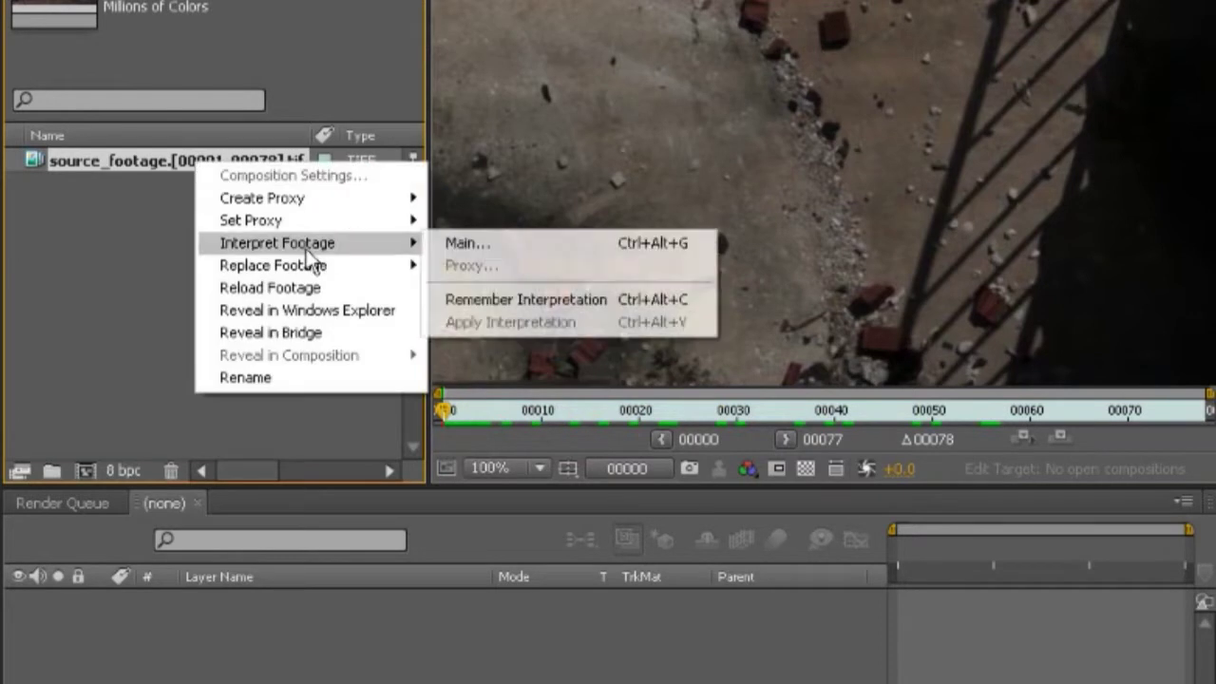
{"action": "left_click", "coordinate": [485, 243]}
{"action": "type", "text": "24"}
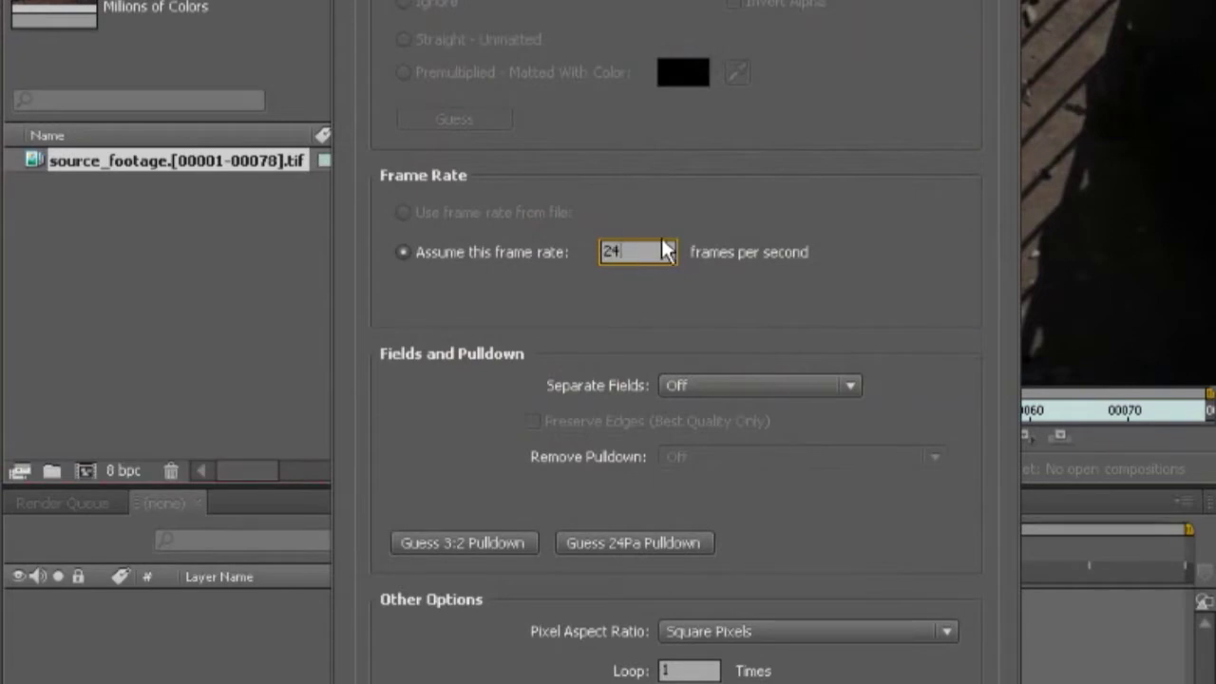
{"action": "key", "text": "Return"}
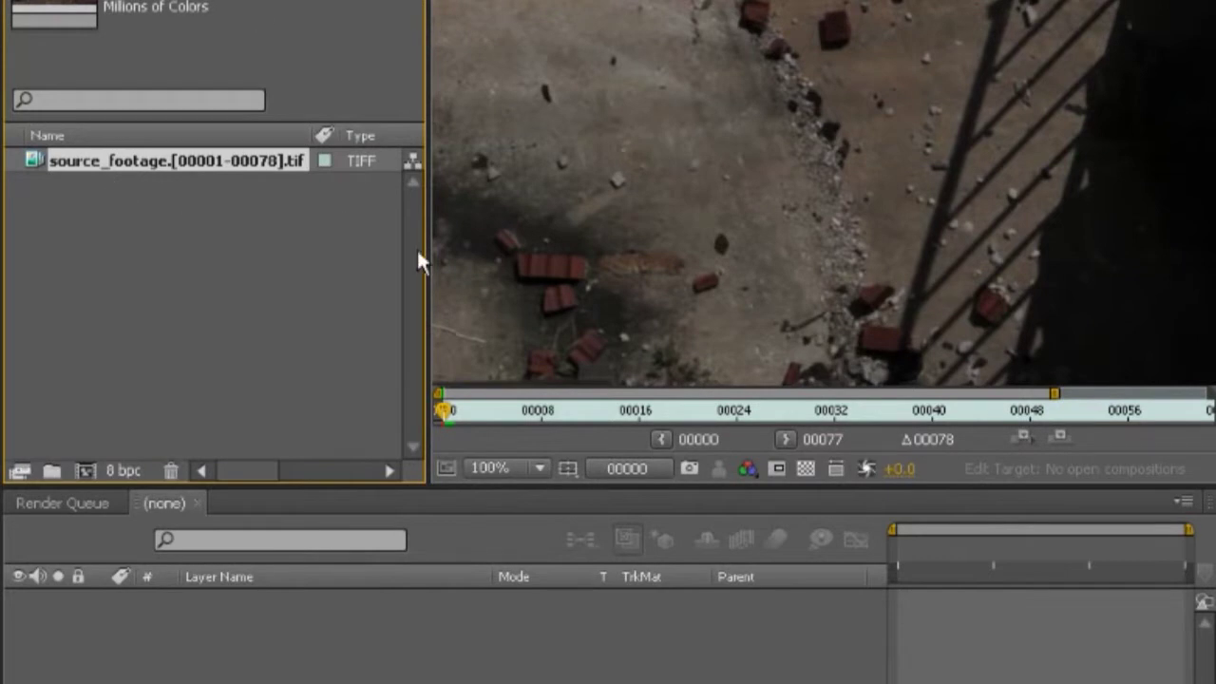
{"action": "key", "text": "space"}
{"action": "key", "text": "space"}
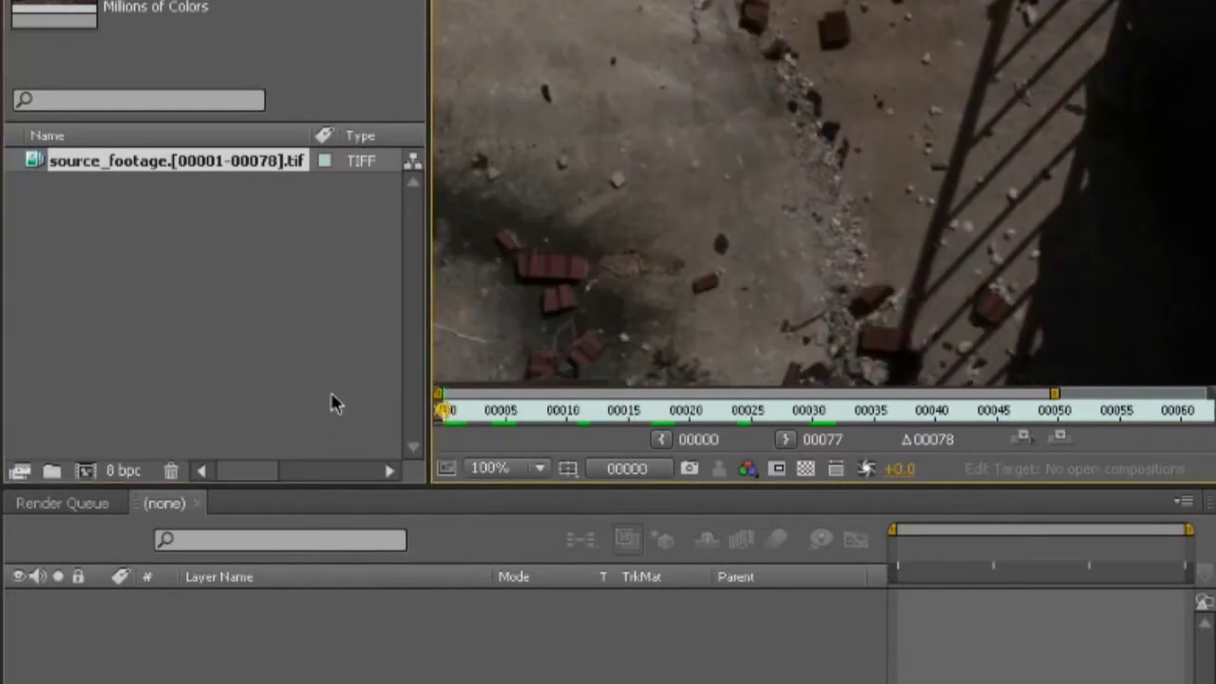
- Create a composition from the source_footage sequence and preview its playback at 50% magnification
{"action": "left_click_drag", "start_coordinate": [138, 178], "coordinate": [86, 470]}
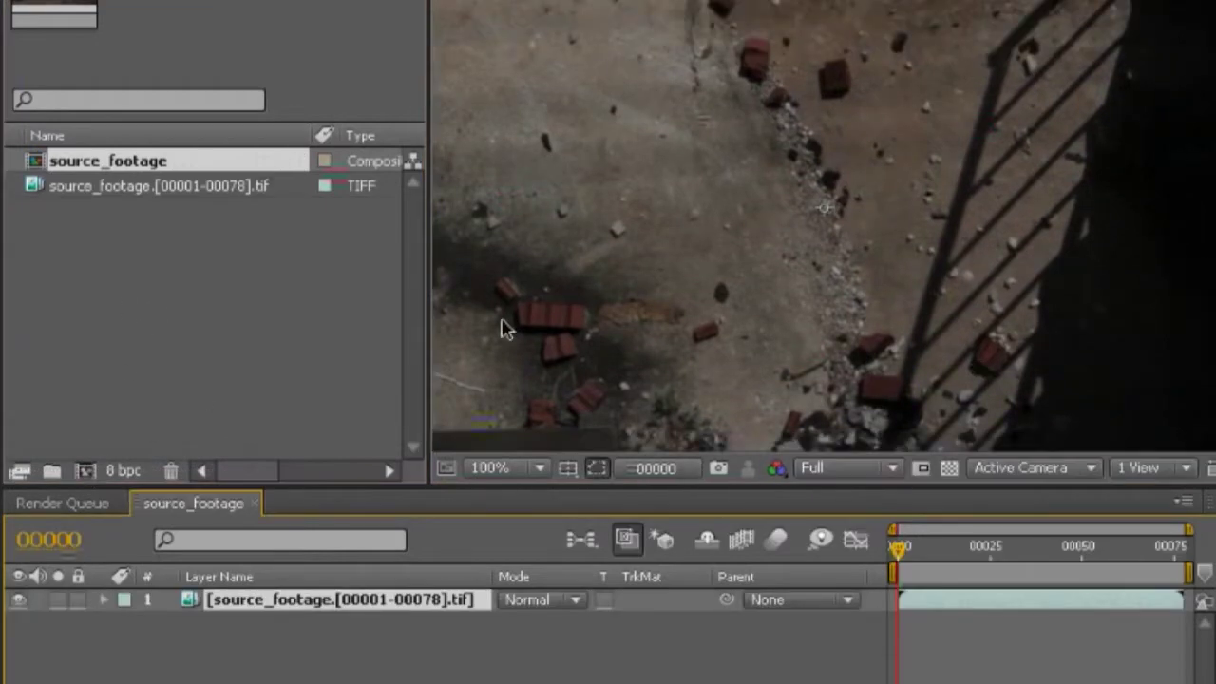
{"action": "key", "text": "comma"}
{"action": "mouse_move", "coordinate": [899, 563]}
{"action": "left_mouse_down"}
{"action": "mouse_move", "coordinate": [1176, 562]}
{"action": "mouse_move", "coordinate": [882, 556]}
{"action": "left_mouse_up"}
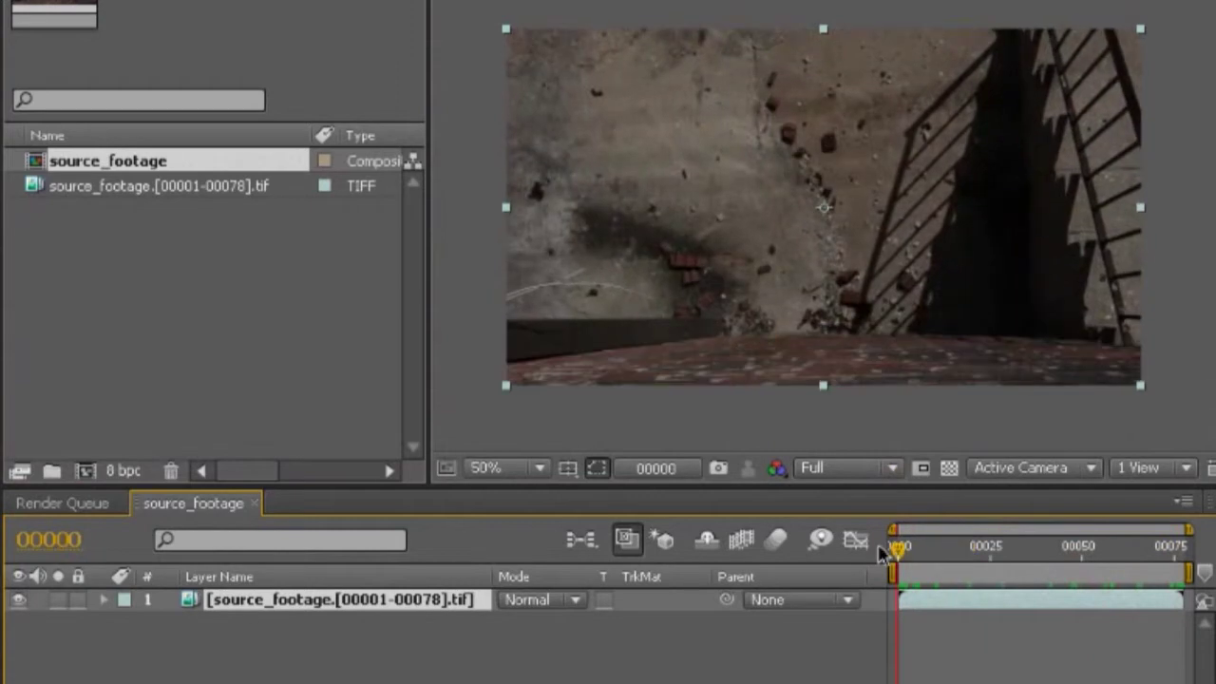
{"action": "key", "text": "KP_0"}
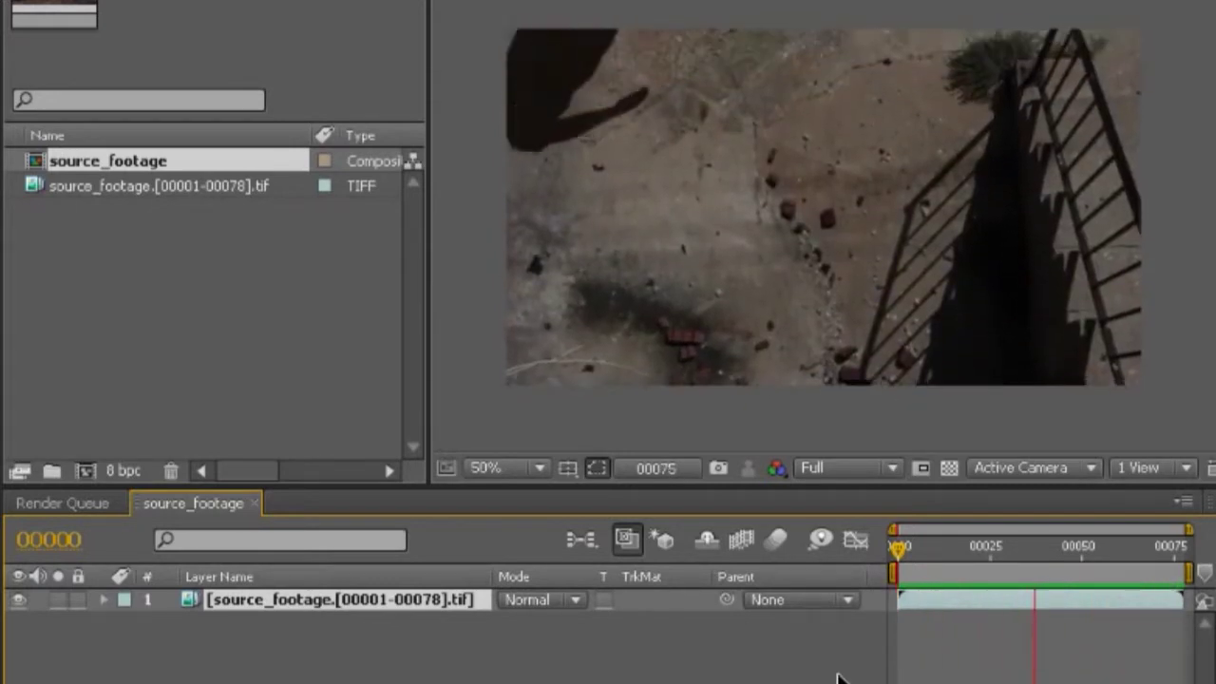
{"action": "key", "text": "space"}
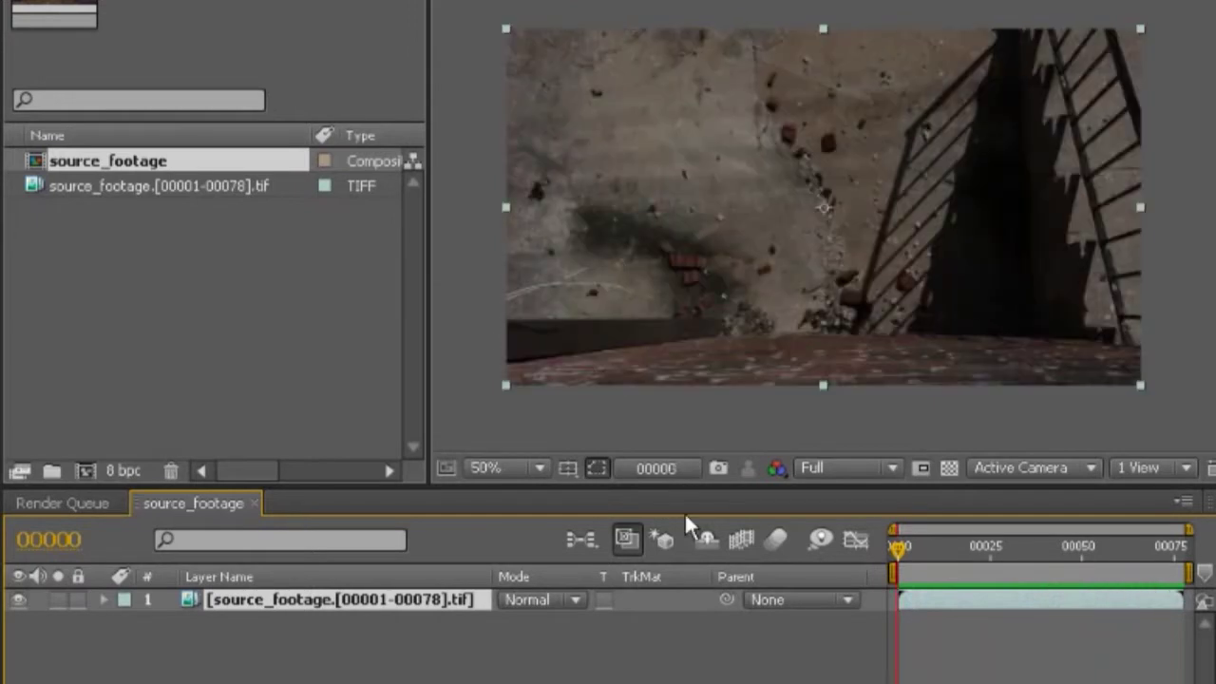
- Move the current time to frame 56 and import text.psd from the Images folder as footage
{"action": "left_click_drag", "start_coordinate": [988, 550], "coordinate": [1104, 548]}
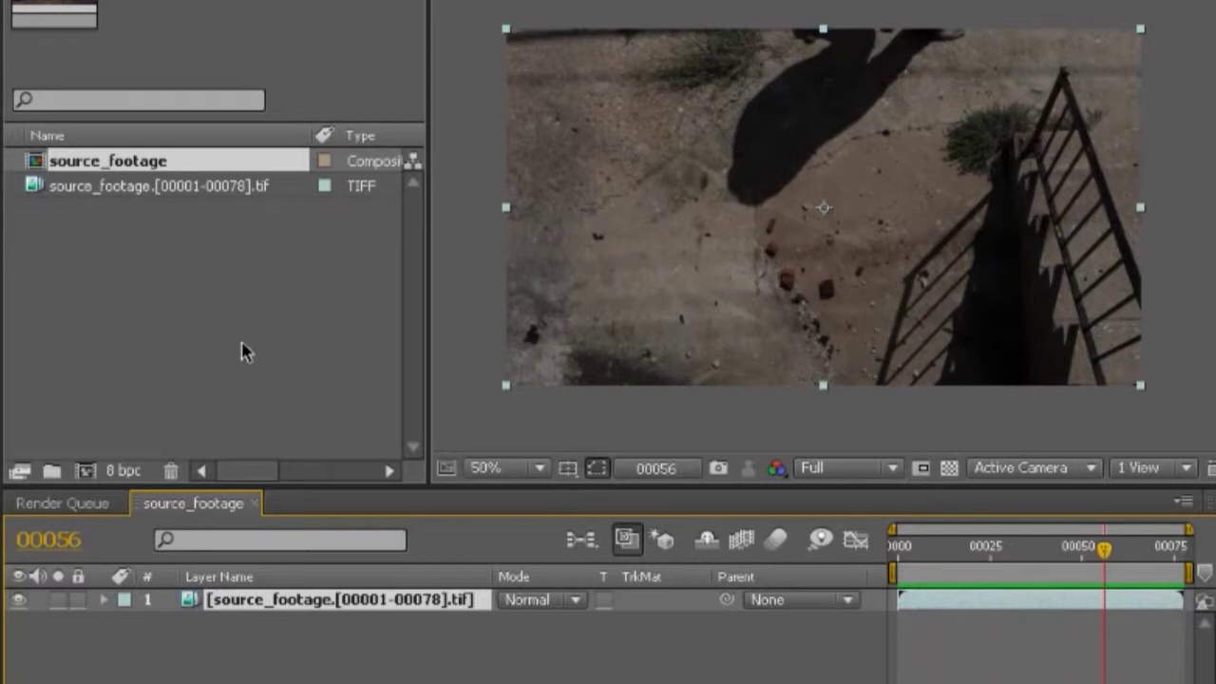
{"action": "double_click", "coordinate": [209, 339]}
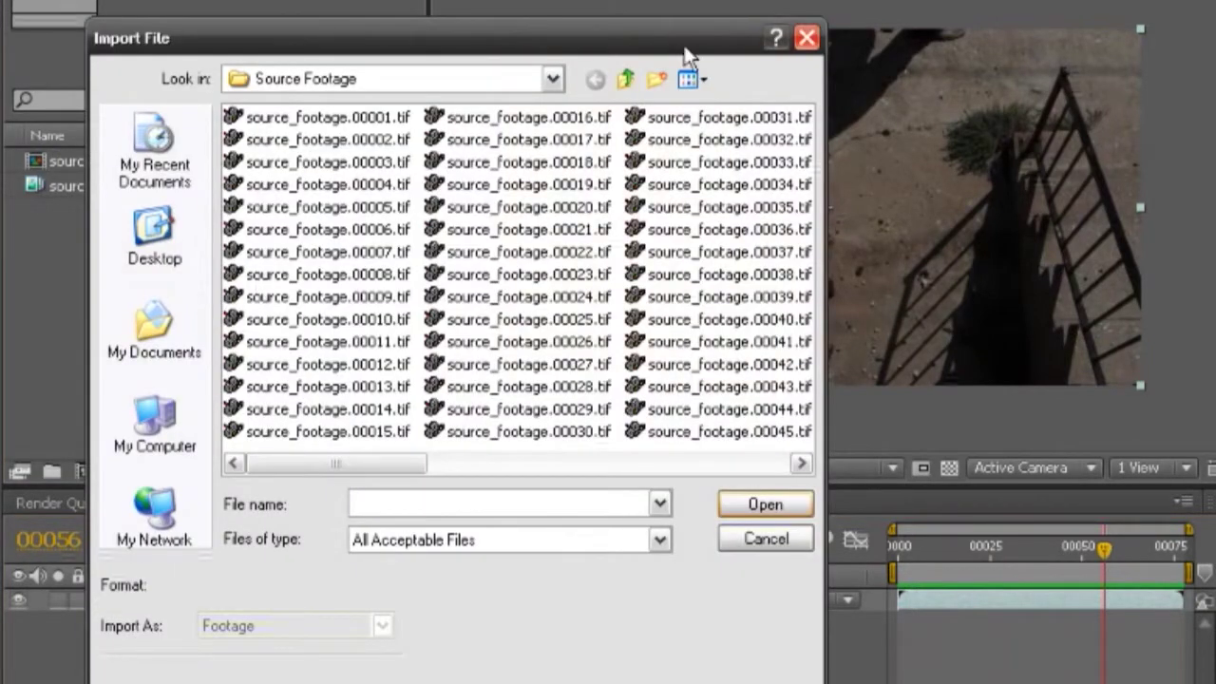
{"action": "left_click", "coordinate": [627, 80]}
{"action": "left_click", "coordinate": [279, 146]}
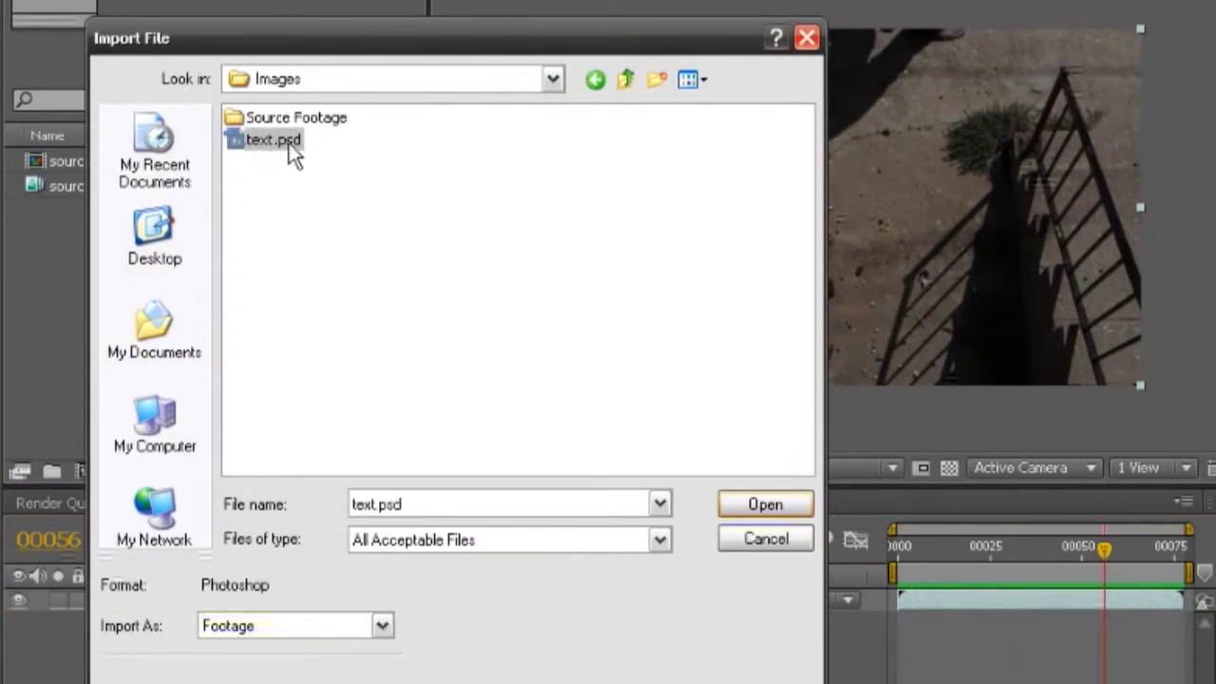
{"action": "left_click", "coordinate": [750, 504]}
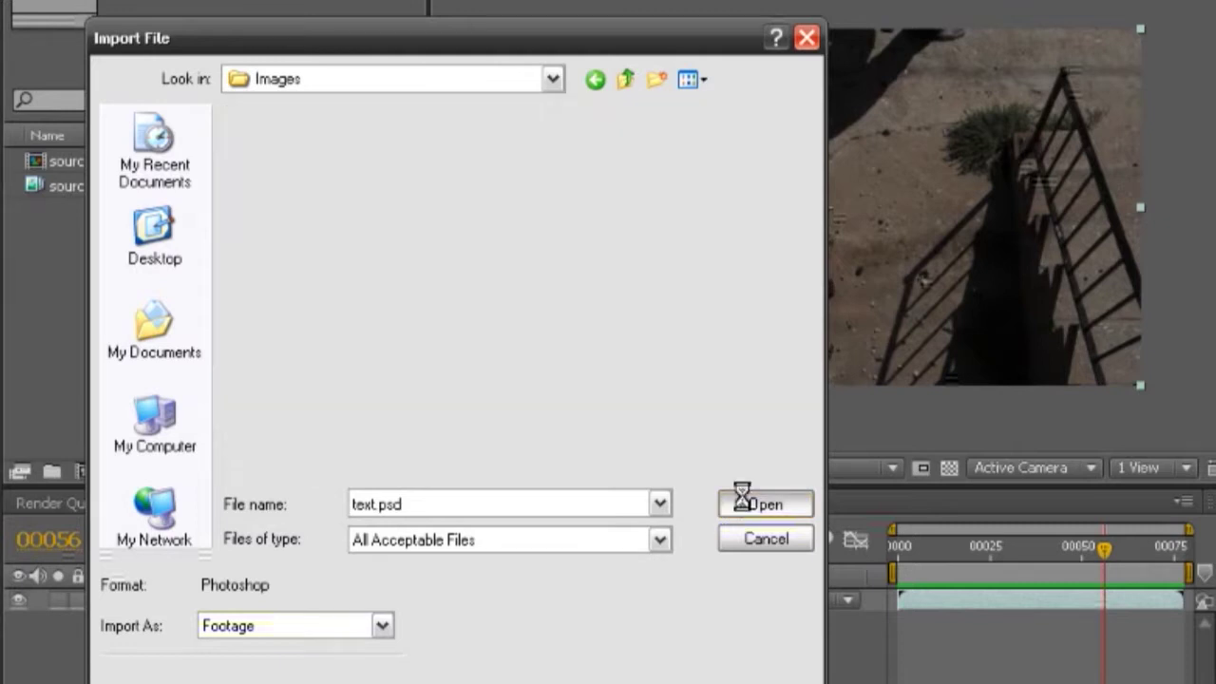
{"action": "left_click", "coordinate": [514, 501]}
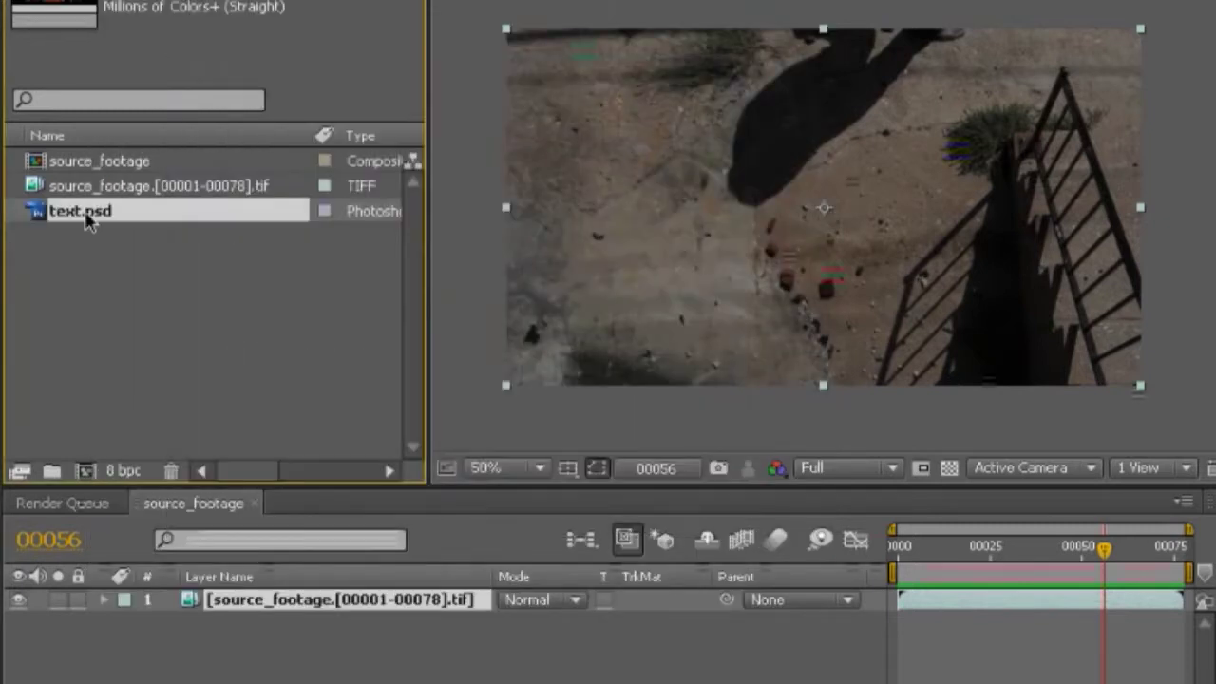
- Add text.psd as a layer above the source footage and reposition it slightly in the frame
{"action": "left_click_drag", "start_coordinate": [67, 214], "coordinate": [235, 617]}
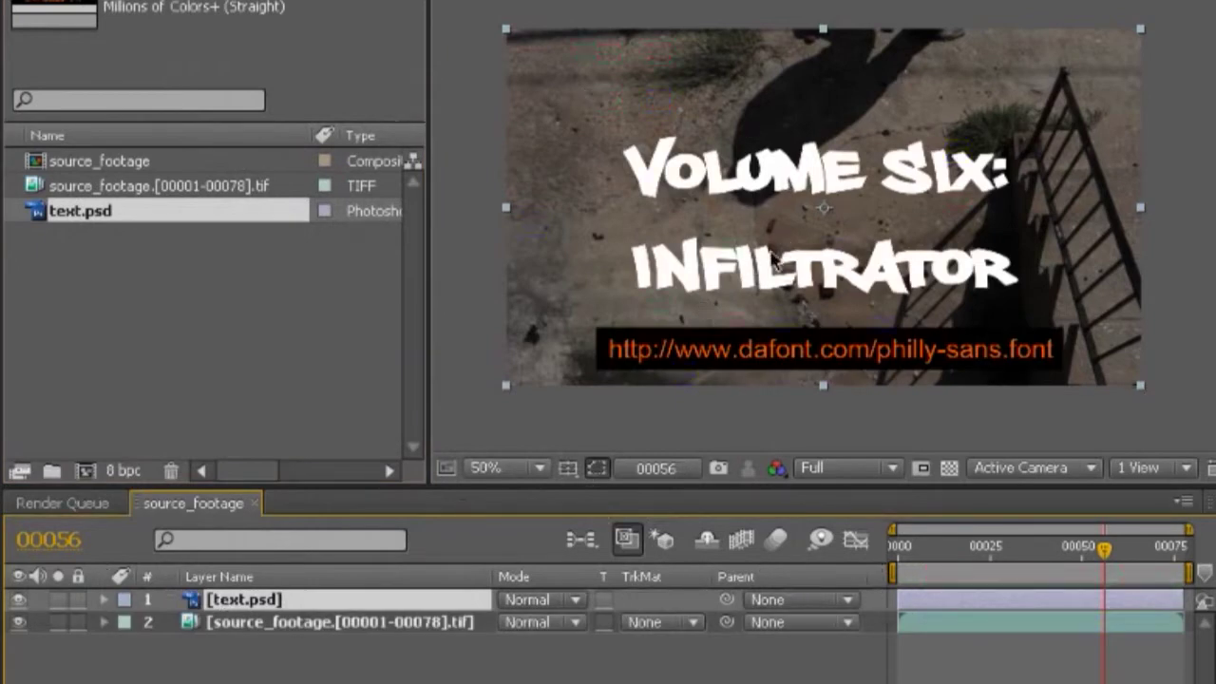
{"action": "scroll", "coordinate": [644, 348], "scroll_direction": "up", "scroll_amount": 2}
{"action": "scroll", "coordinate": [642, 344], "scroll_direction": "down", "scroll_amount": 2}
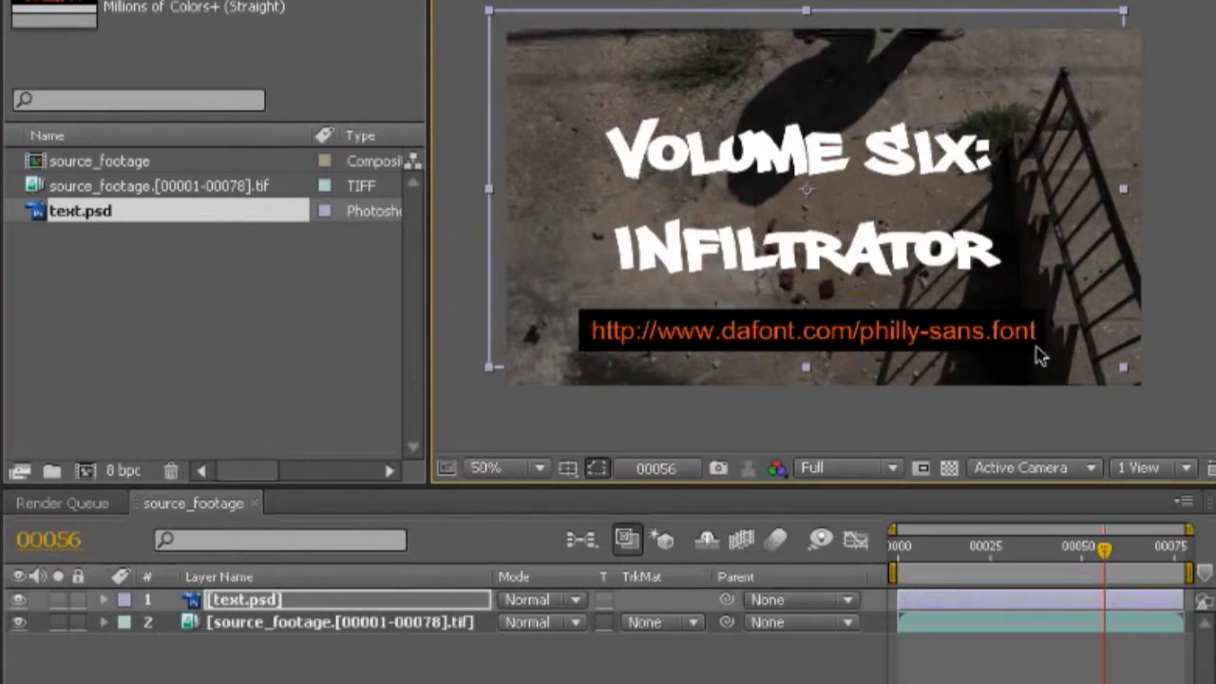
{"action": "left_click_drag", "start_coordinate": [789, 231], "coordinate": [726, 226]}
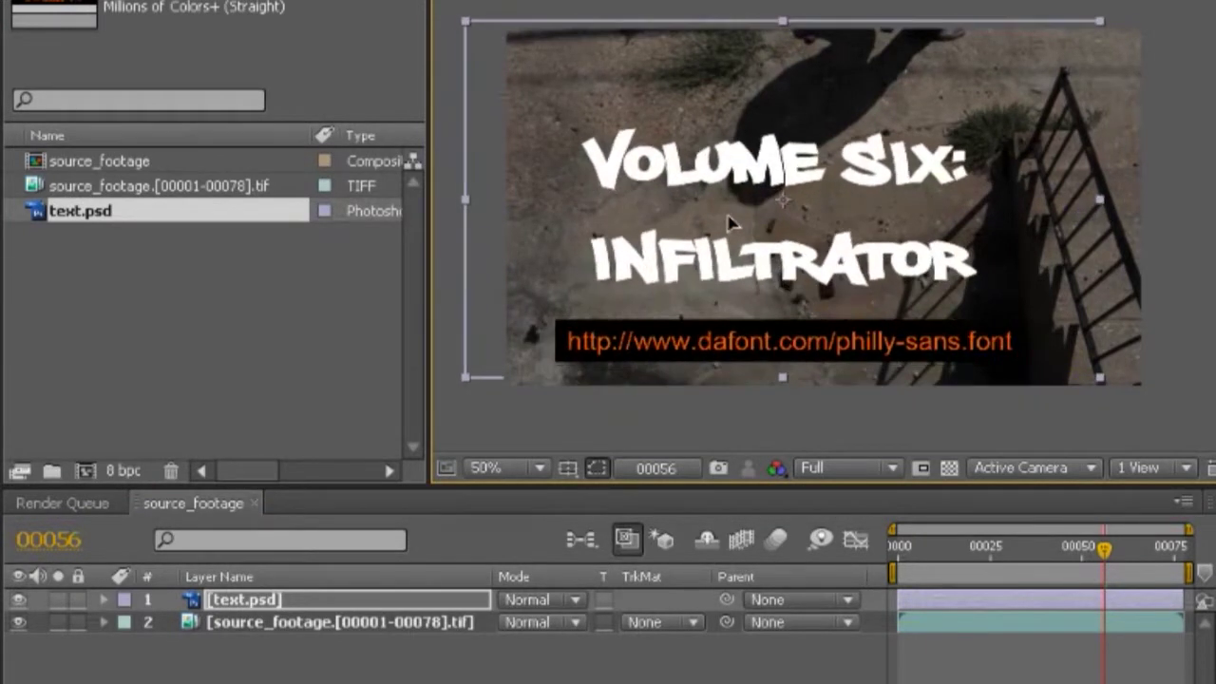
- Delete the text.psd layer from the composition
{"action": "left_click", "coordinate": [244, 600]}
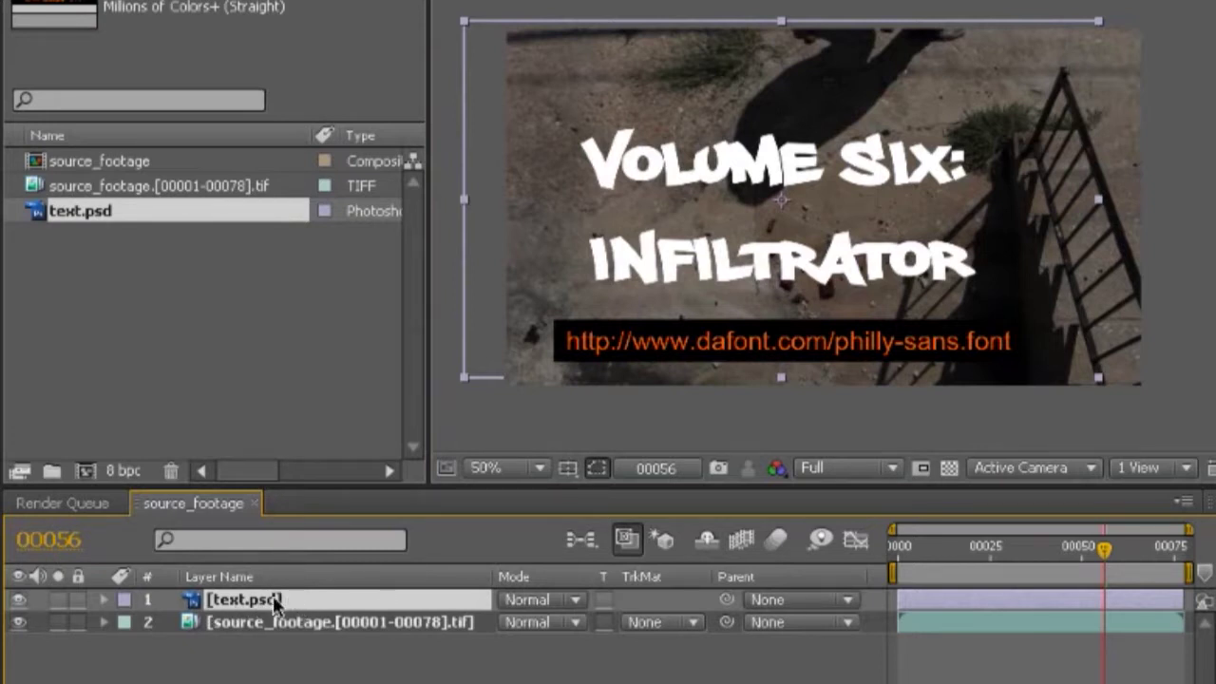
{"action": "key", "text": "Delete"}
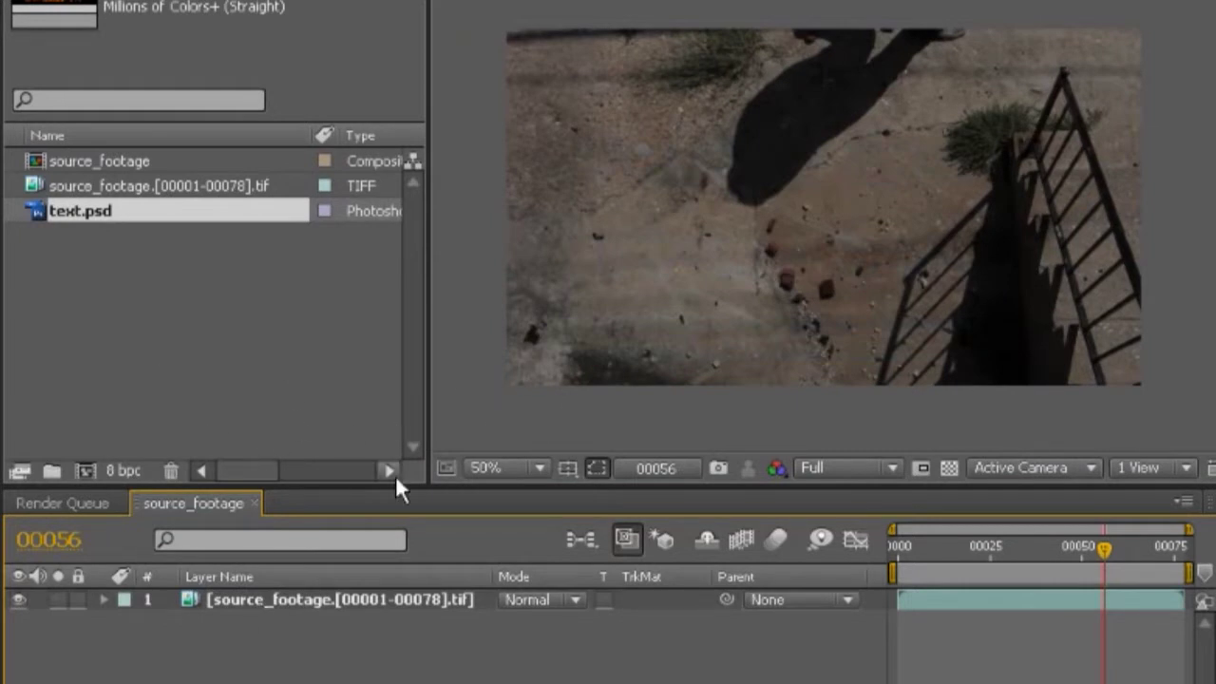
- Show the character settings and start a new text layer near the centre of the footage
{"action": "key", "text": "ctrl+6"}
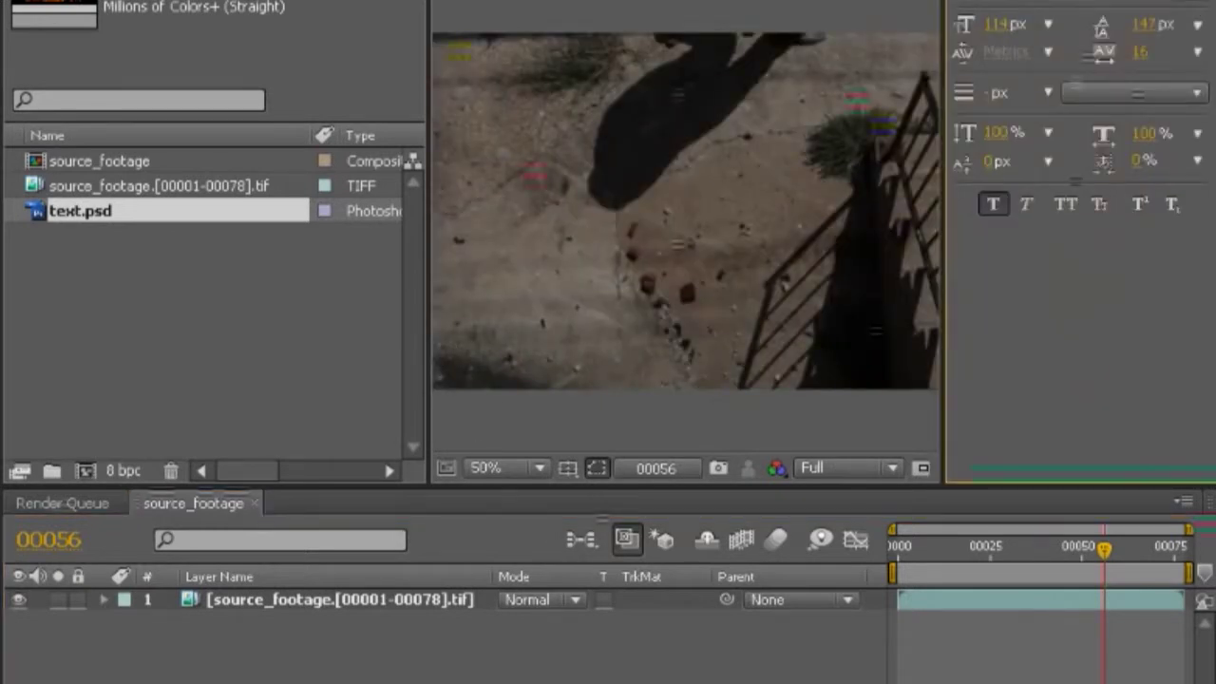
{"action": "left_click", "coordinate": [639, 216]}
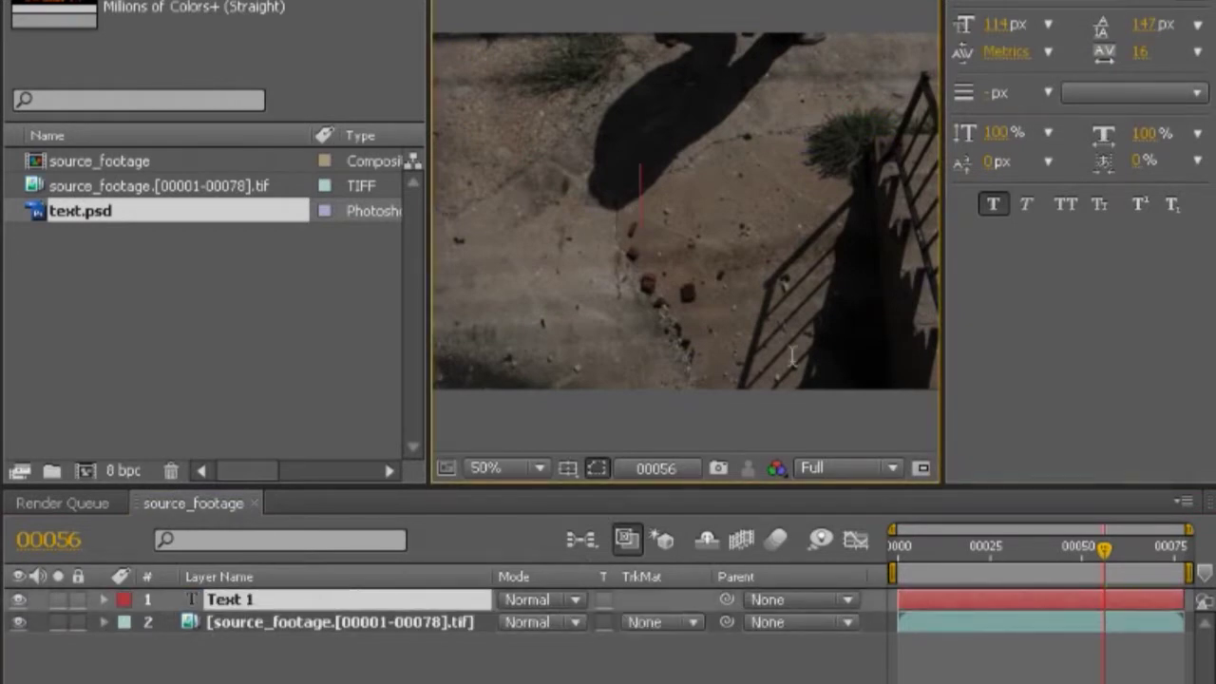
{"action": "type", "text": "SCENE"}
{"action": "key", "text": "BackSpace"}
{"action": "key", "text": "BackSpace"}
{"action": "key", "text": "BackSpace"}
{"action": "key", "text": "BackSpace"}
{"action": "key", "text": "BackSpace"}
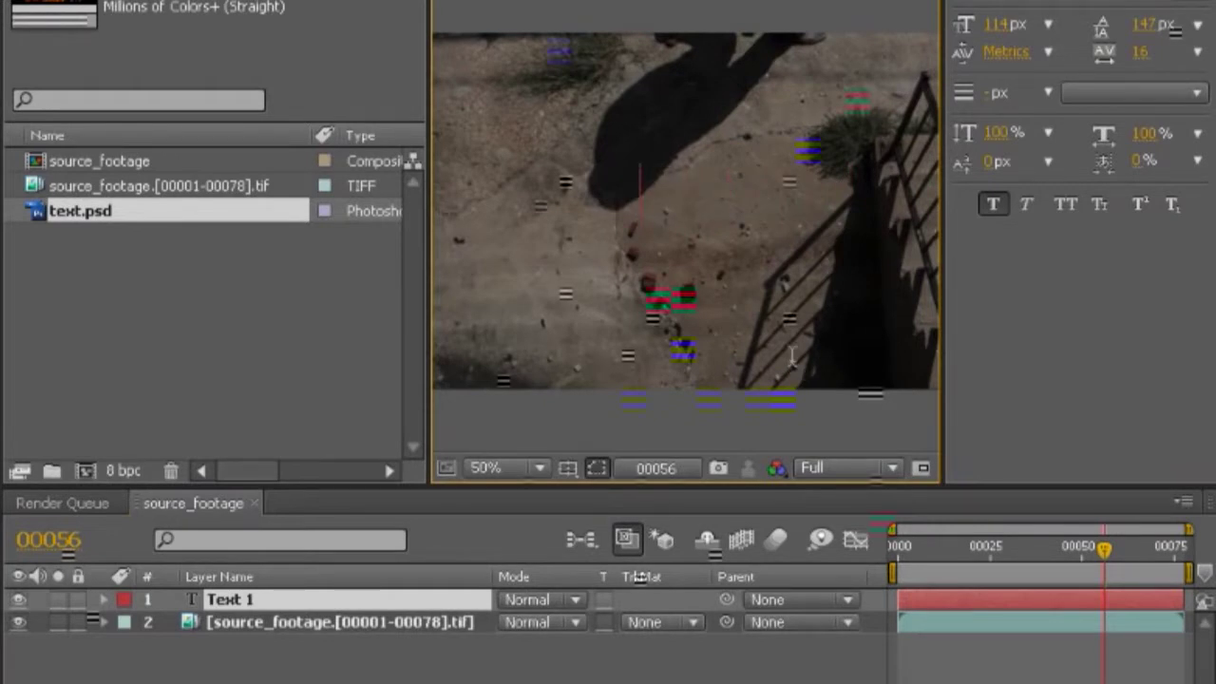
- Enter the title on two lines in the new text layer: "Volume Six" above "Infiltrator"
{"action": "type", "text": "Volume S"}
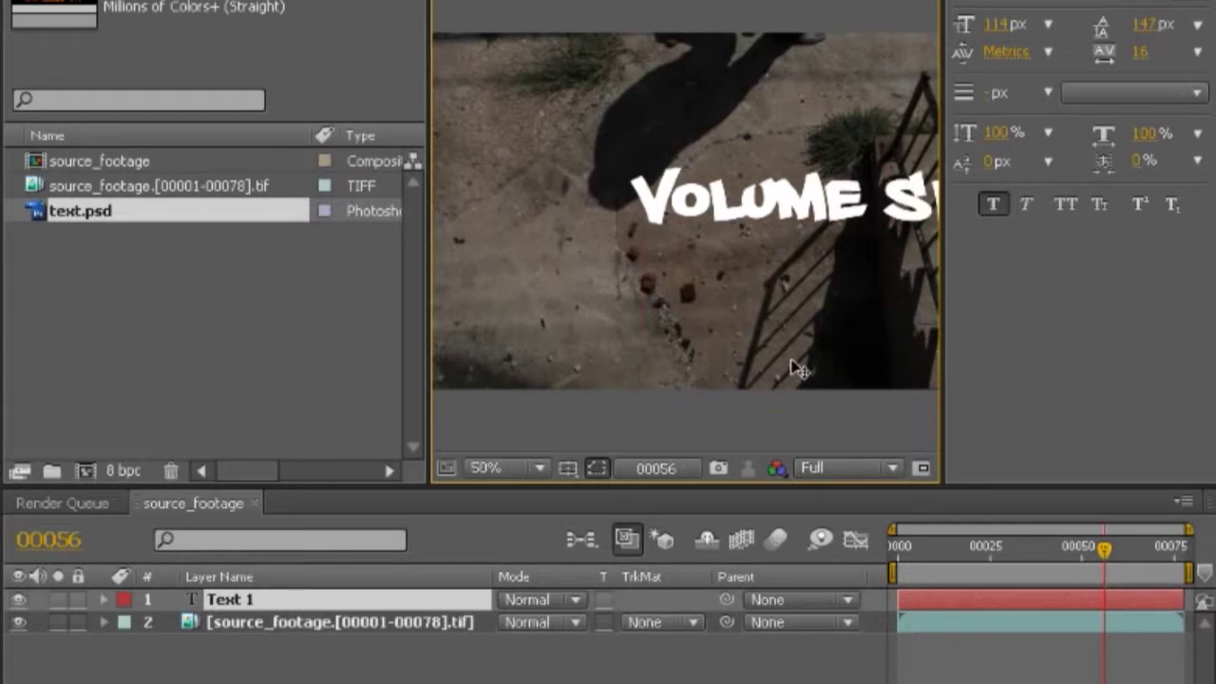
{"action": "type", "text": "Infiltr"}
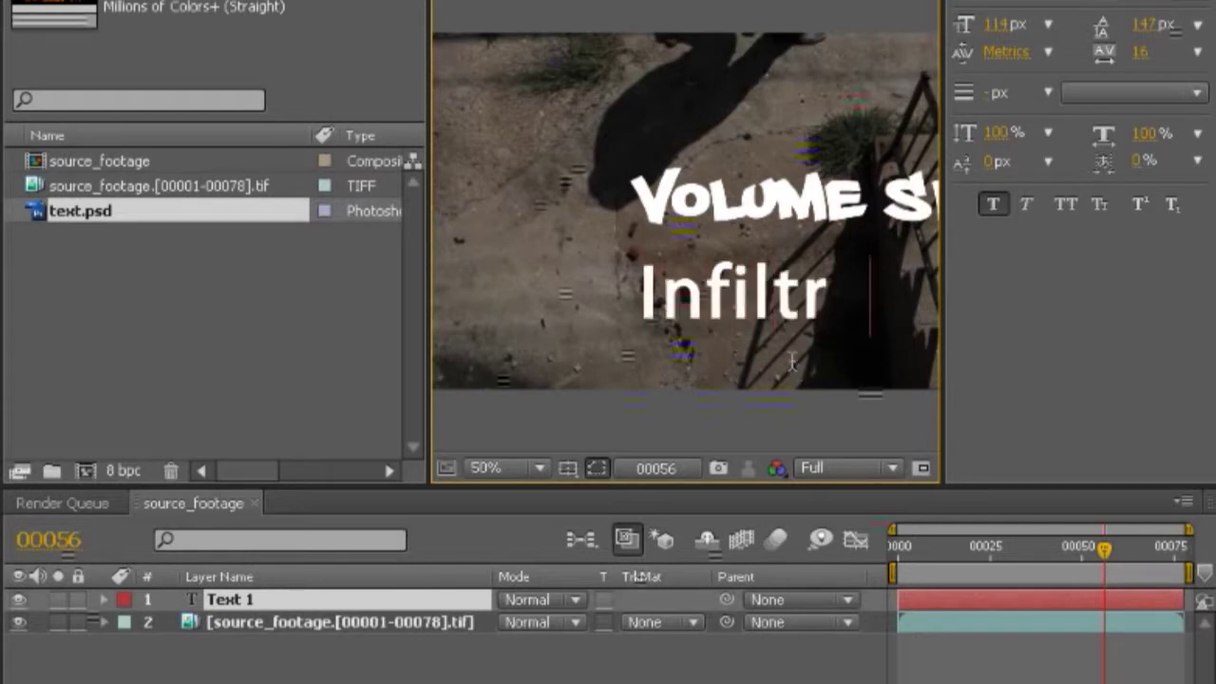
{"action": "type", "text": "afo"}
{"action": "key", "text": "BackSpace"}
{"action": "key", "text": "BackSpace"}
{"action": "type", "text": "to"}
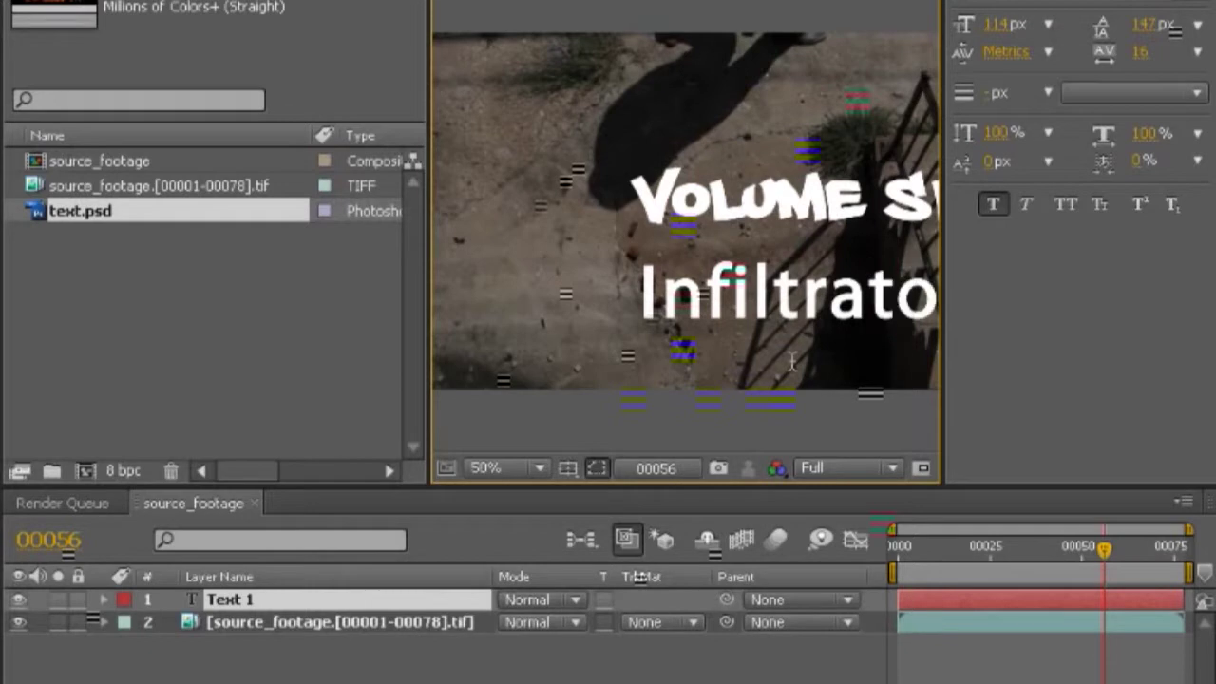
- Select all of the title text and apply the Philly Sans font to both lines
{"action": "key", "text": "ctrl+a"}
{"action": "left_click", "coordinate": [1045, 14]}
{"action": "key", "text": "Down"}
{"action": "key", "text": "Down"}
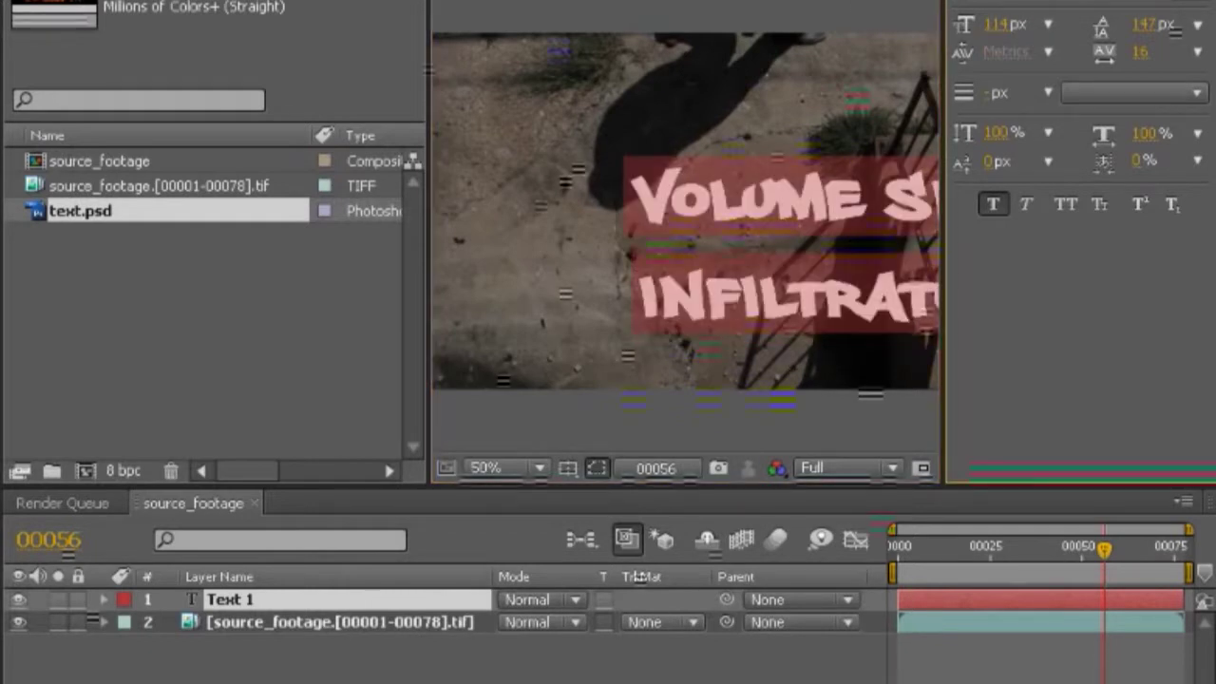
- Finish editing the title text and move the title so it sits fully within the footage frame
{"action": "key", "text": "ctrl+Return"}
{"action": "left_click_drag", "start_coordinate": [836, 181], "coordinate": [665, 211]}
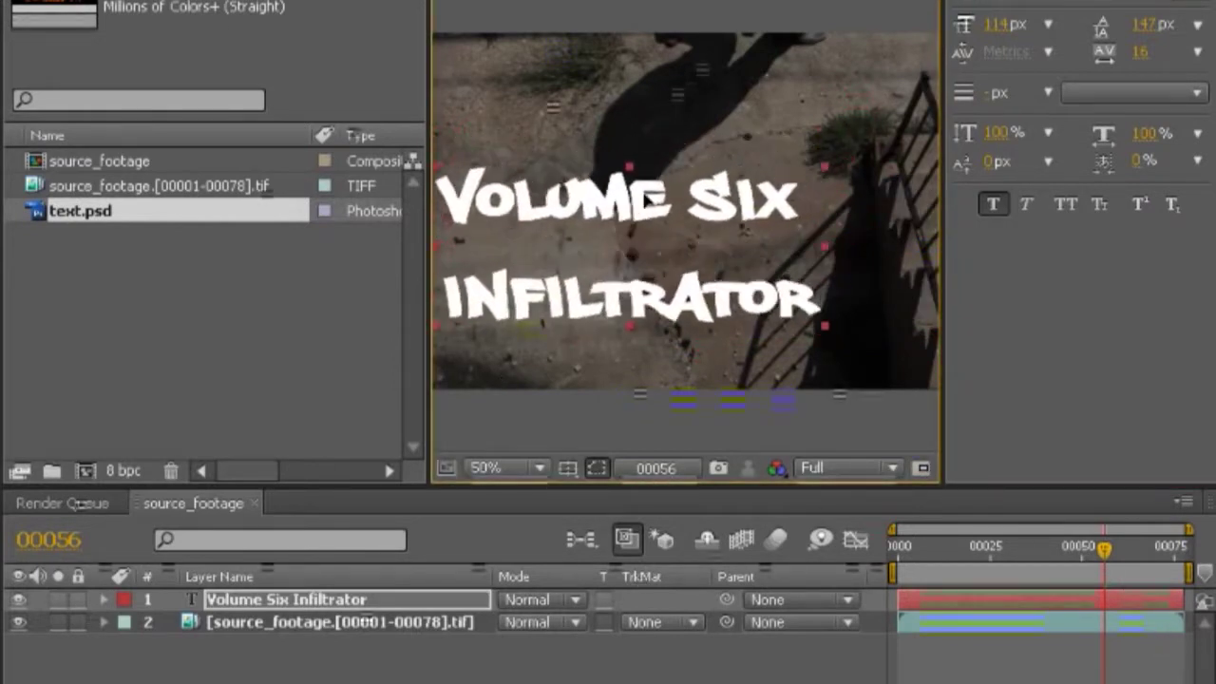
{"action": "left_click_drag", "start_coordinate": [654, 181], "coordinate": [663, 179]}
- Preview the title over the moving footage and return the current time to frame 00000
{"action": "left_click_drag", "start_coordinate": [1077, 548], "coordinate": [708, 498]}
{"action": "left_click_drag", "start_coordinate": [427, 218], "coordinate": [174, 237]}
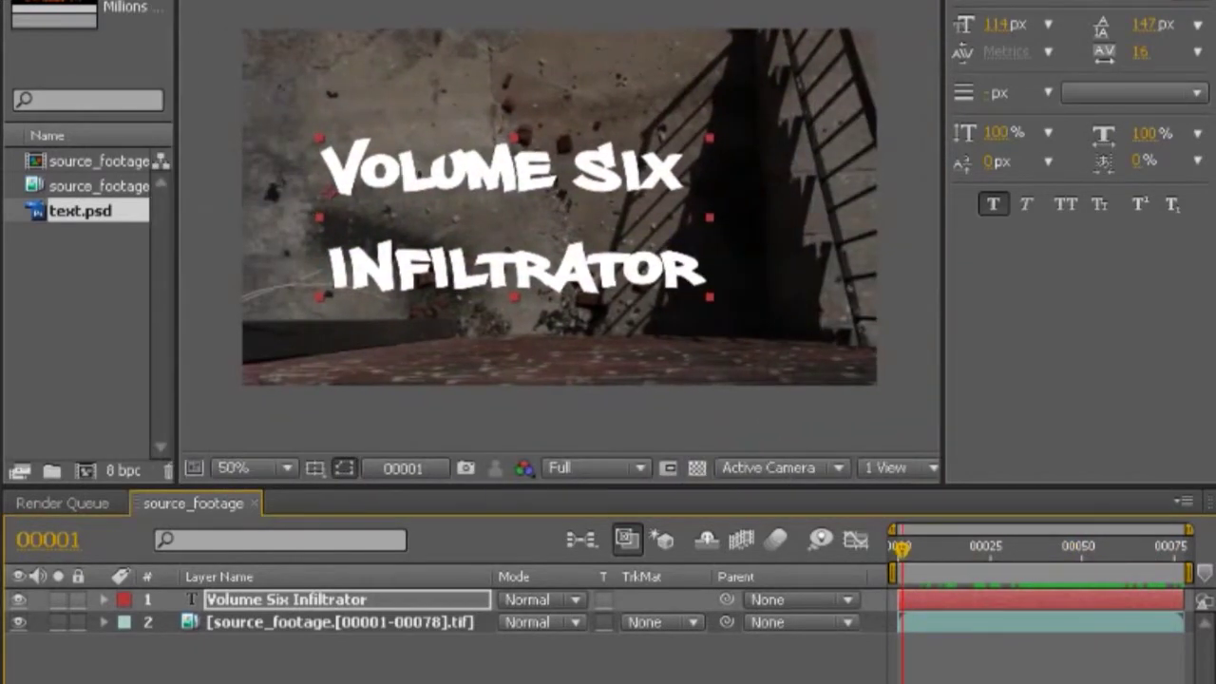
{"action": "scroll", "coordinate": [1078, 114], "scroll_direction": "down", "scroll_amount": 3}
{"action": "left_click", "coordinate": [1078, 7]}
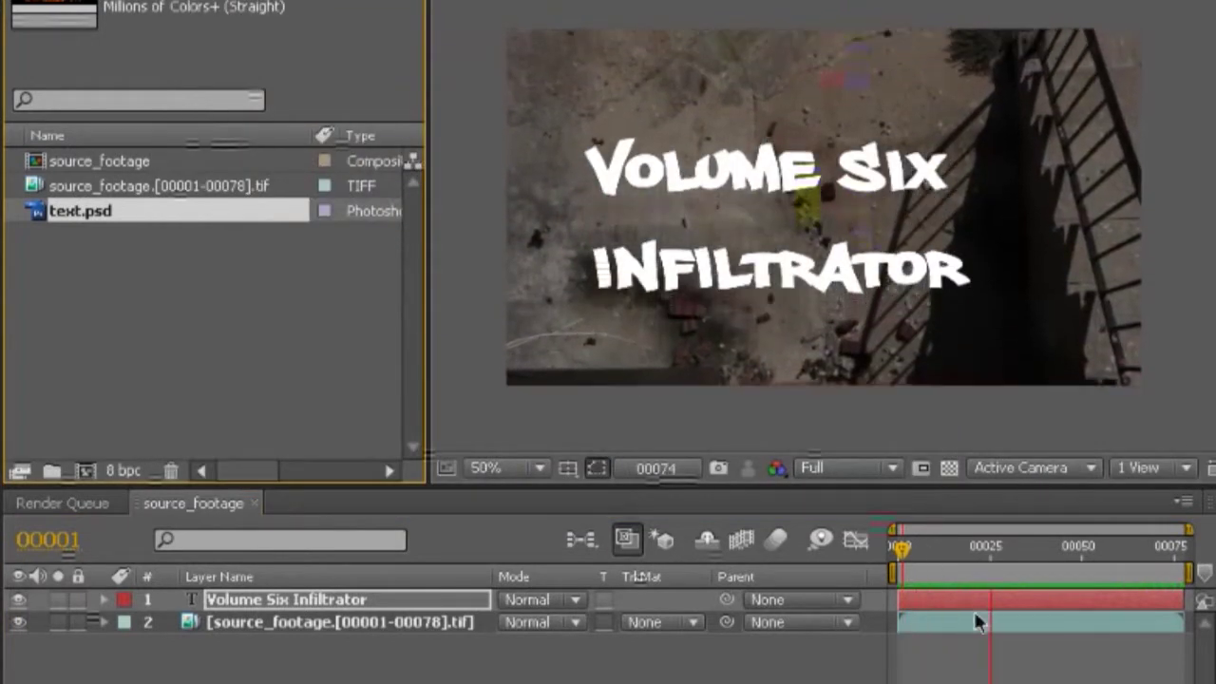
{"action": "left_click", "coordinate": [941, 556]}
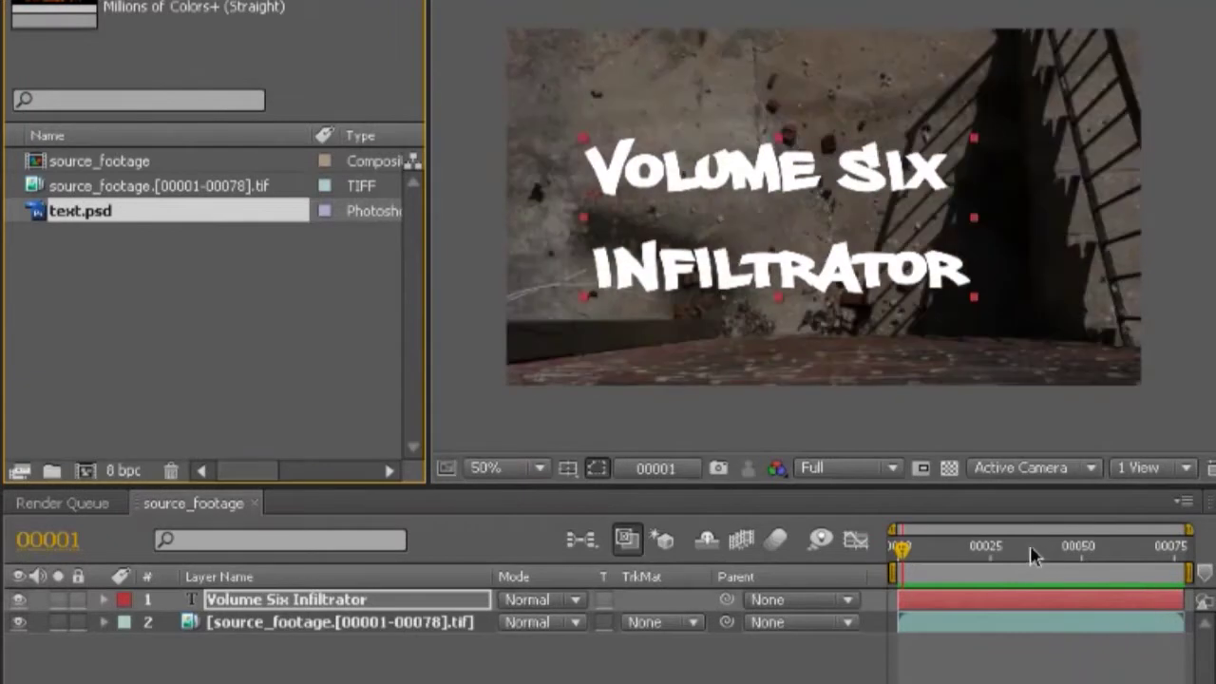
{"action": "left_click_drag", "start_coordinate": [941, 551], "coordinate": [893, 599]}
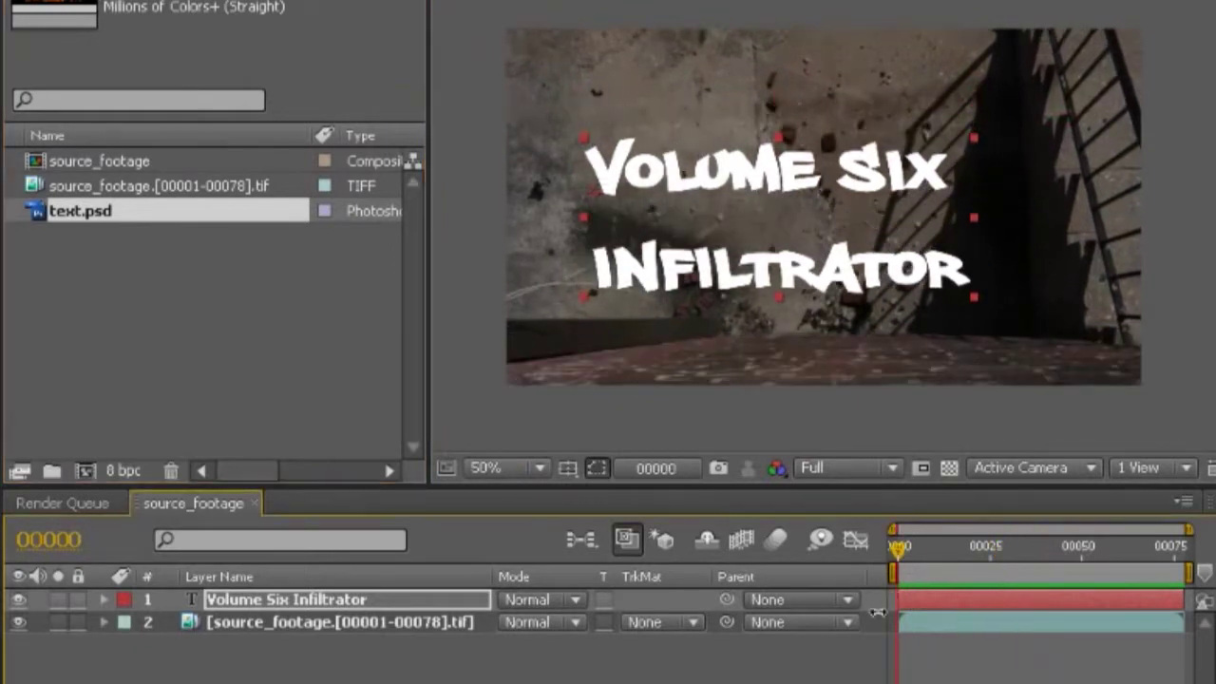
- Move the title up into the upper part of the footage and make the composition viewer area taller
{"action": "left_click_drag", "start_coordinate": [817, 272], "coordinate": [814, 197]}
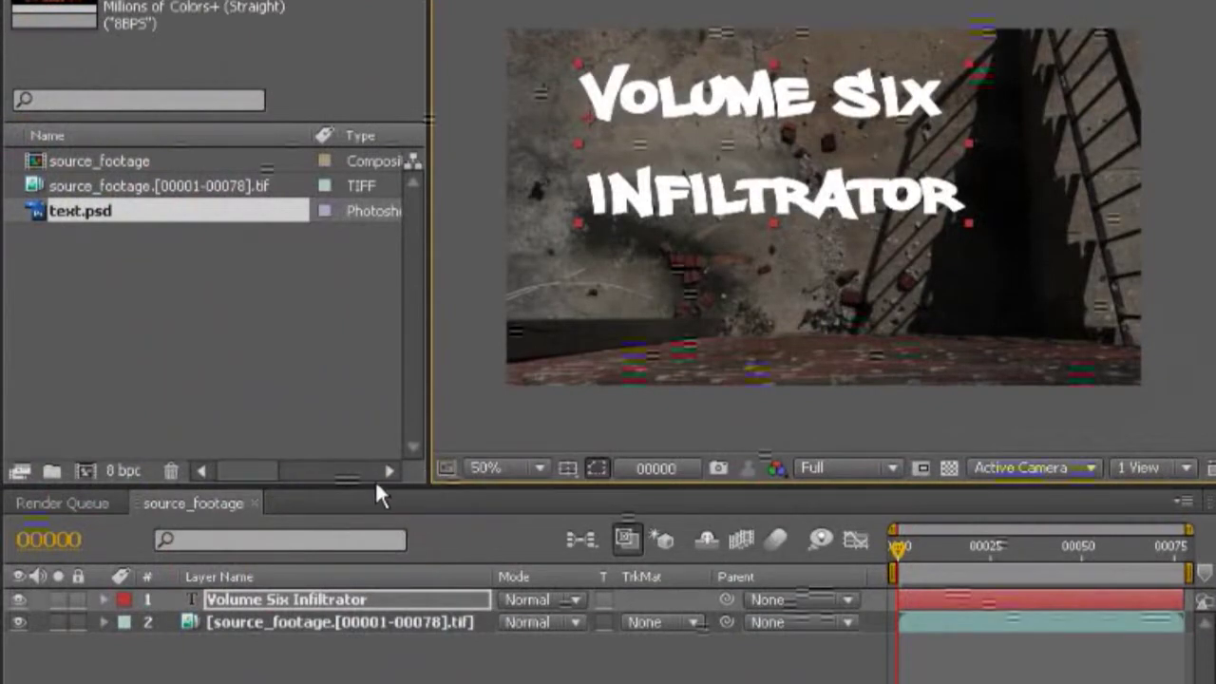
{"action": "left_click_drag", "start_coordinate": [372, 487], "coordinate": [356, 539]}
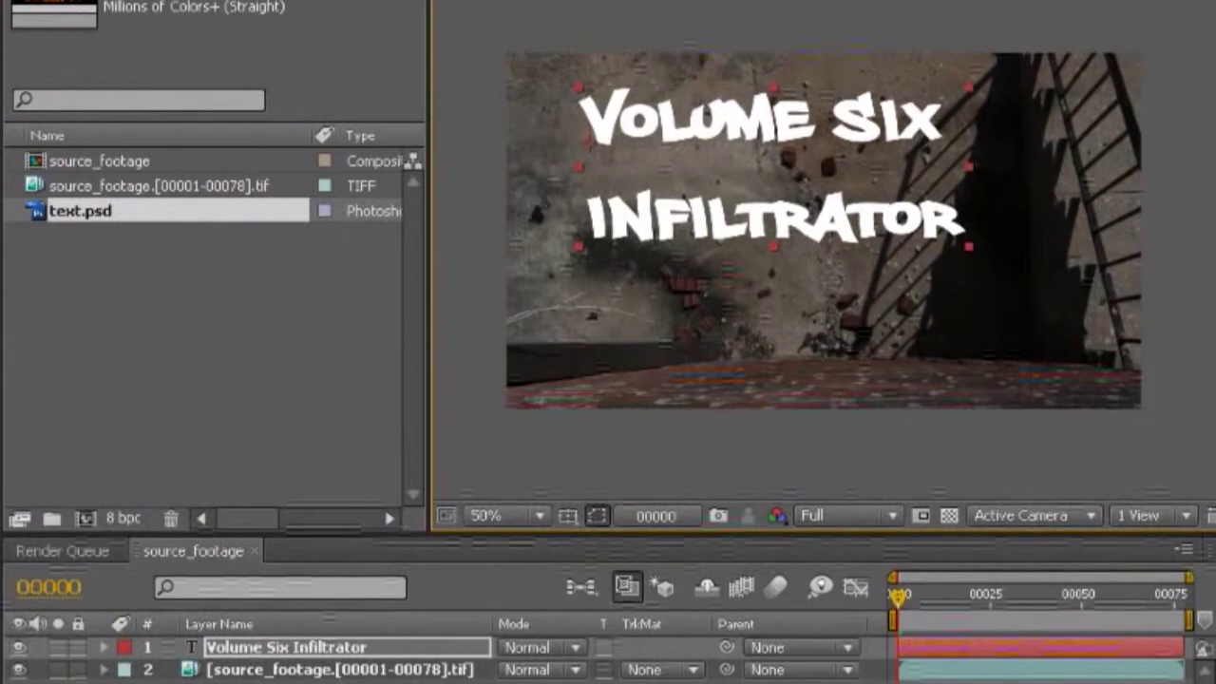
- Start Track Motion on the source_footage layer and widen the viewer to show the whole frame
{"action": "left_click", "coordinate": [245, 671]}
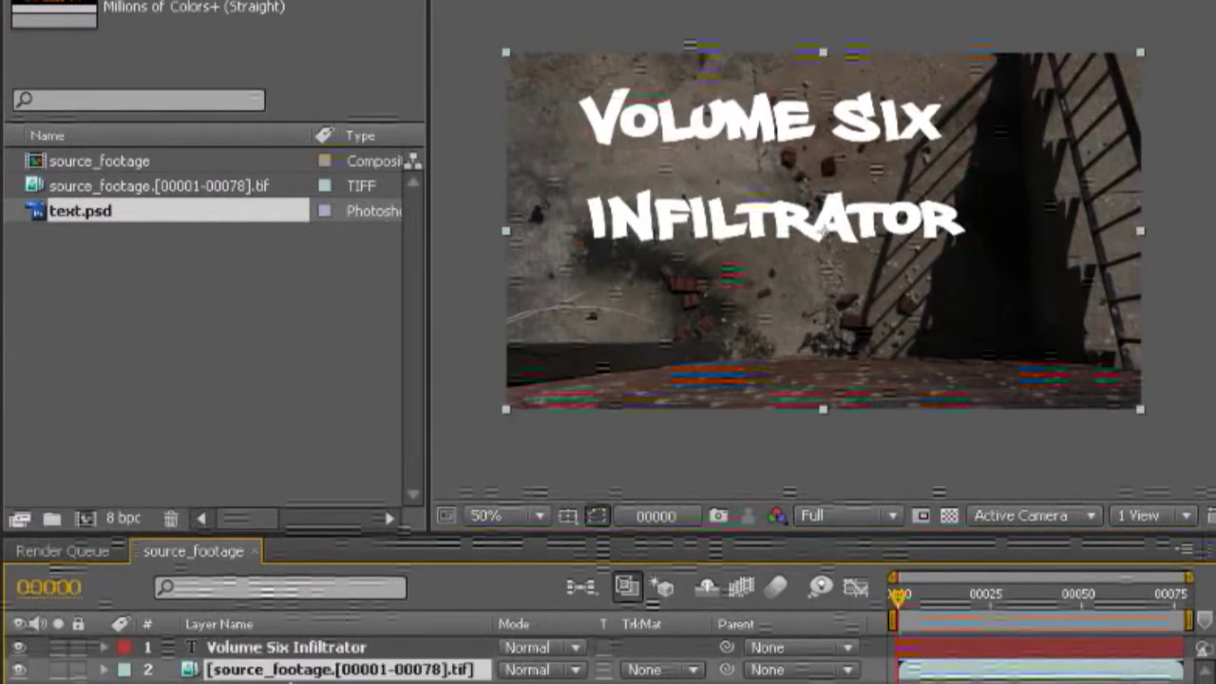
{"action": "left_click", "coordinate": [308, 1]}
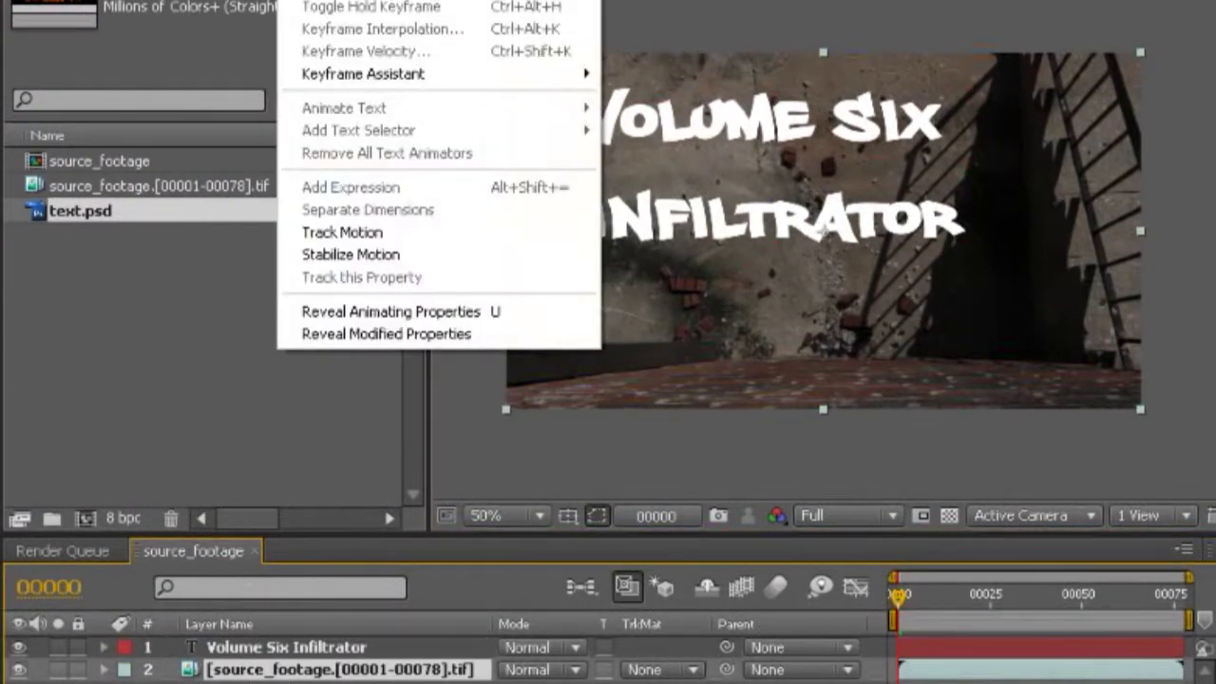
{"action": "left_click", "coordinate": [447, 242]}
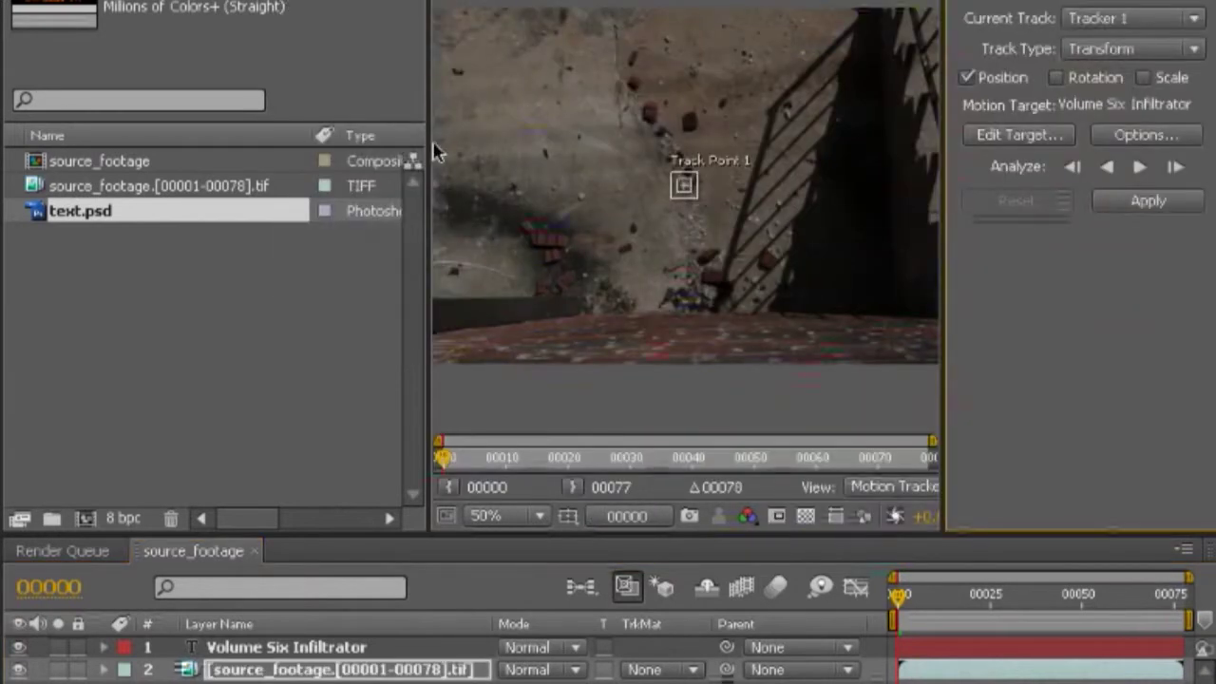
{"action": "left_click_drag", "start_coordinate": [435, 152], "coordinate": [175, 157]}
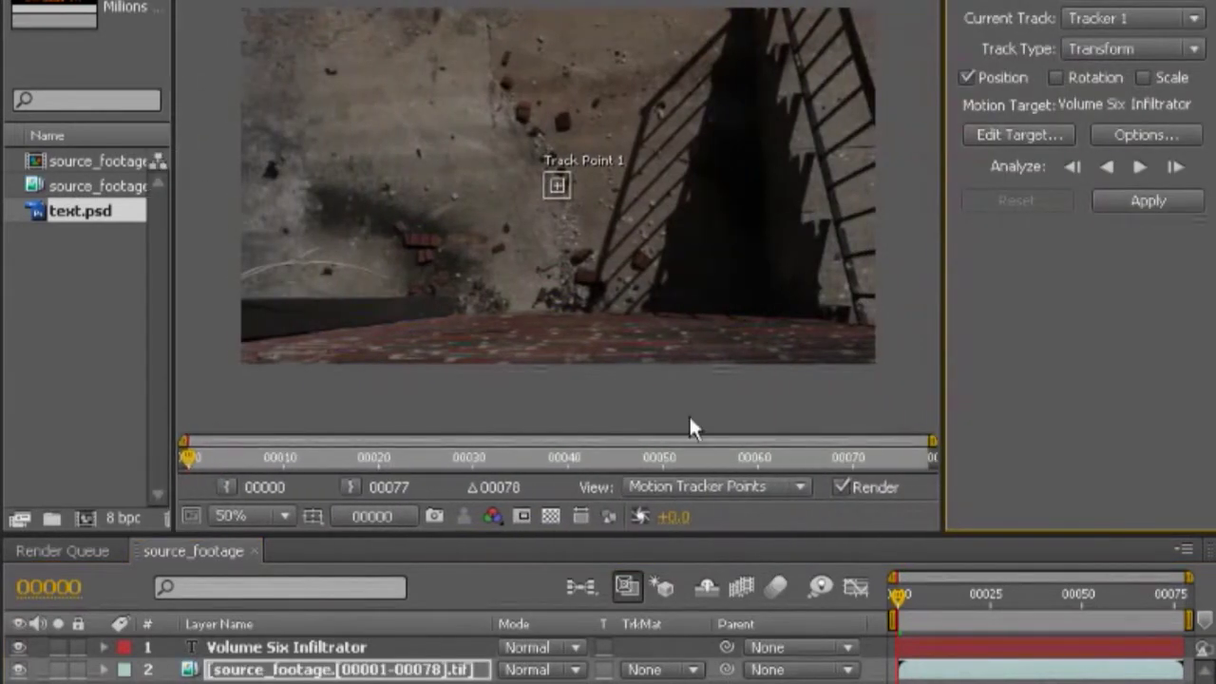
- Check the title layer in the composition view and return to the source footage's motion tracker view
{"action": "left_click_drag", "start_coordinate": [899, 595], "coordinate": [750, 630]}
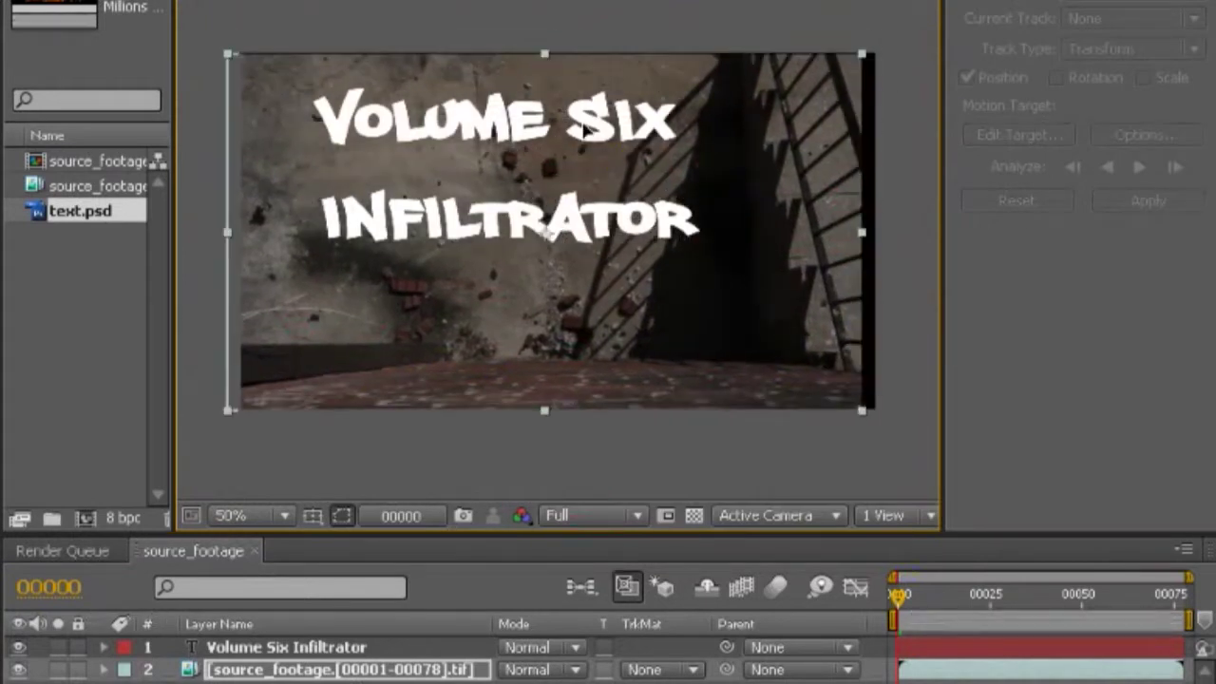
{"action": "left_click", "coordinate": [432, 647]}
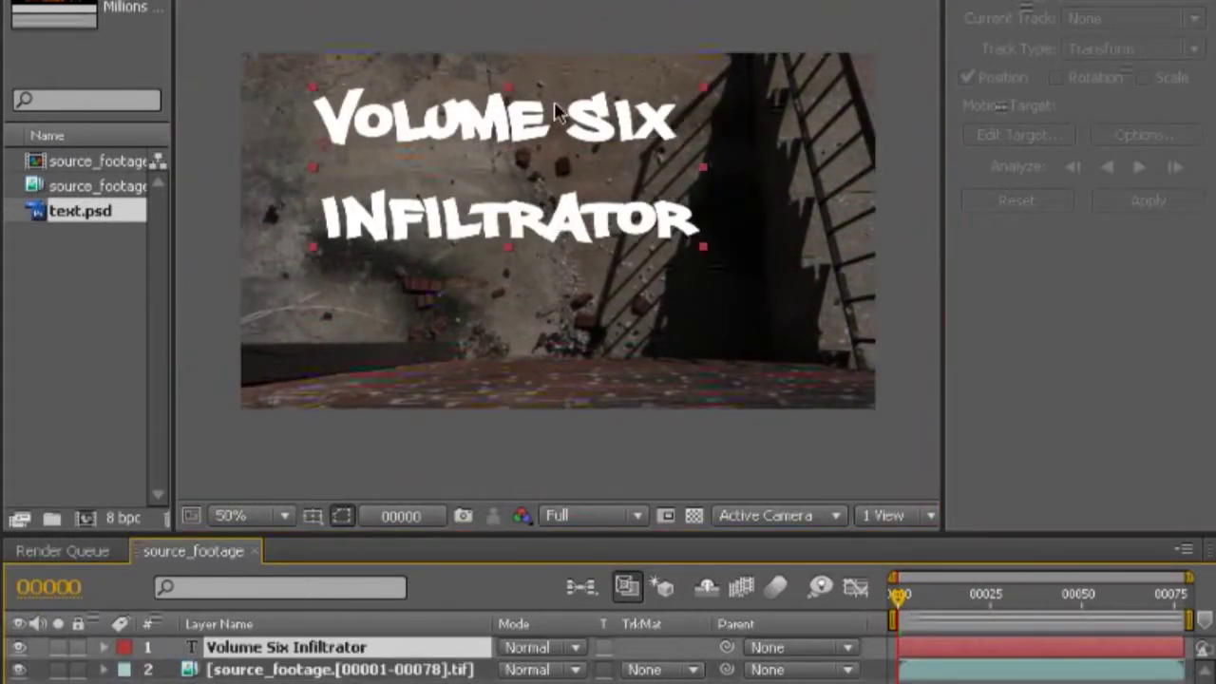
{"action": "left_click", "coordinate": [501, 119]}
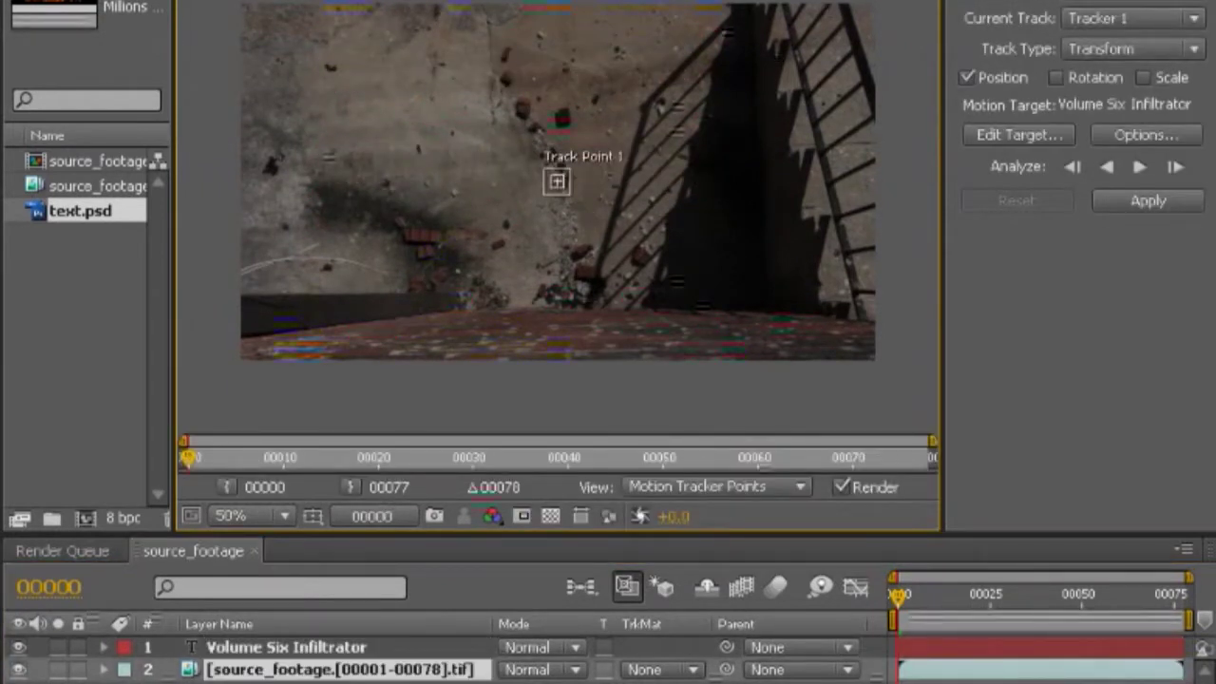
- Move Track Point 1 up the footage to the ground just above the dark brick
{"action": "scroll", "coordinate": [551, 223], "scroll_direction": "up", "scroll_amount": 2}
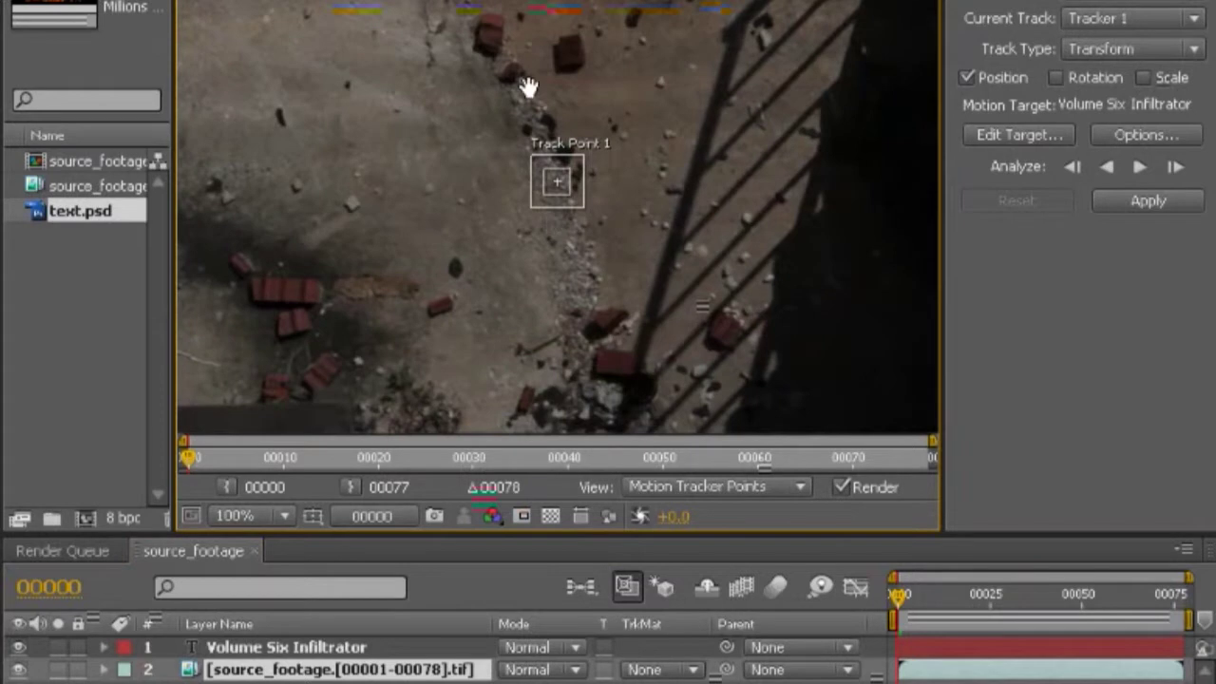
{"action": "left_click_drag", "start_coordinate": [532, 90], "coordinate": [524, 185]}
{"action": "scroll", "coordinate": [548, 300], "scroll_direction": "up", "scroll_amount": 2}
{"action": "scroll", "coordinate": [544, 301], "scroll_direction": "down", "scroll_amount": 2}
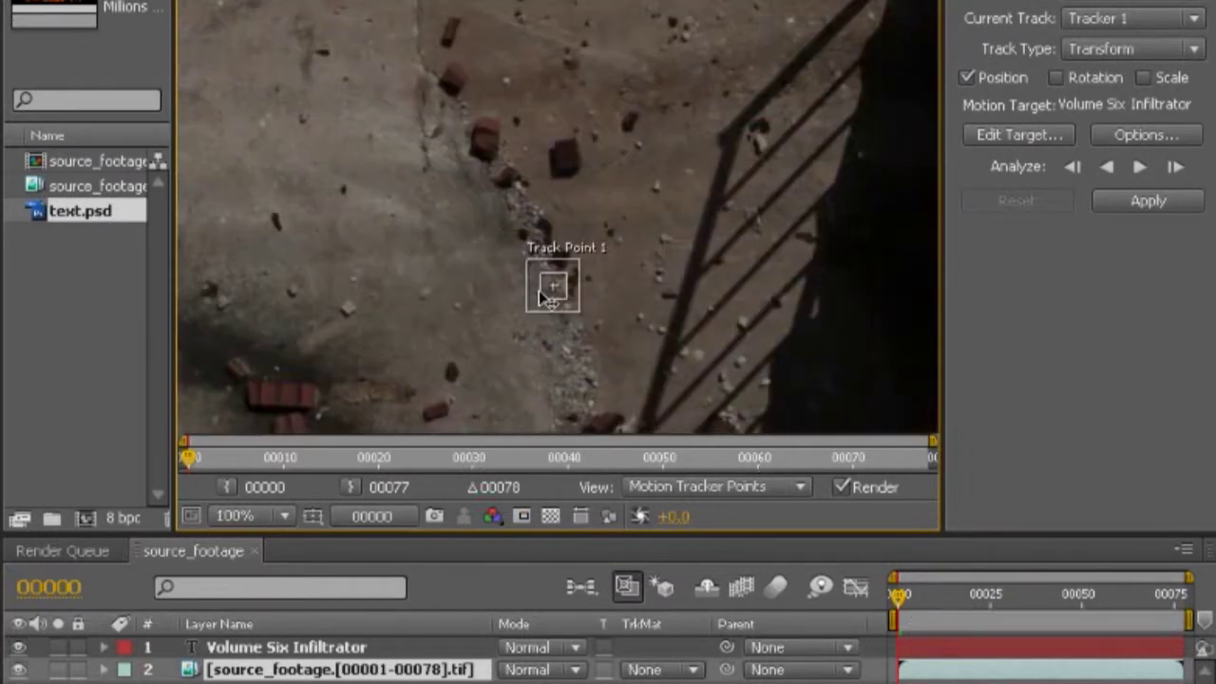
{"action": "left_click_drag", "start_coordinate": [552, 287], "coordinate": [554, 128]}
- Scrub to frame 00077 and back to frame 00000 to check which ground features stay in view
{"action": "left_click_drag", "start_coordinate": [907, 594], "coordinate": [1180, 594]}
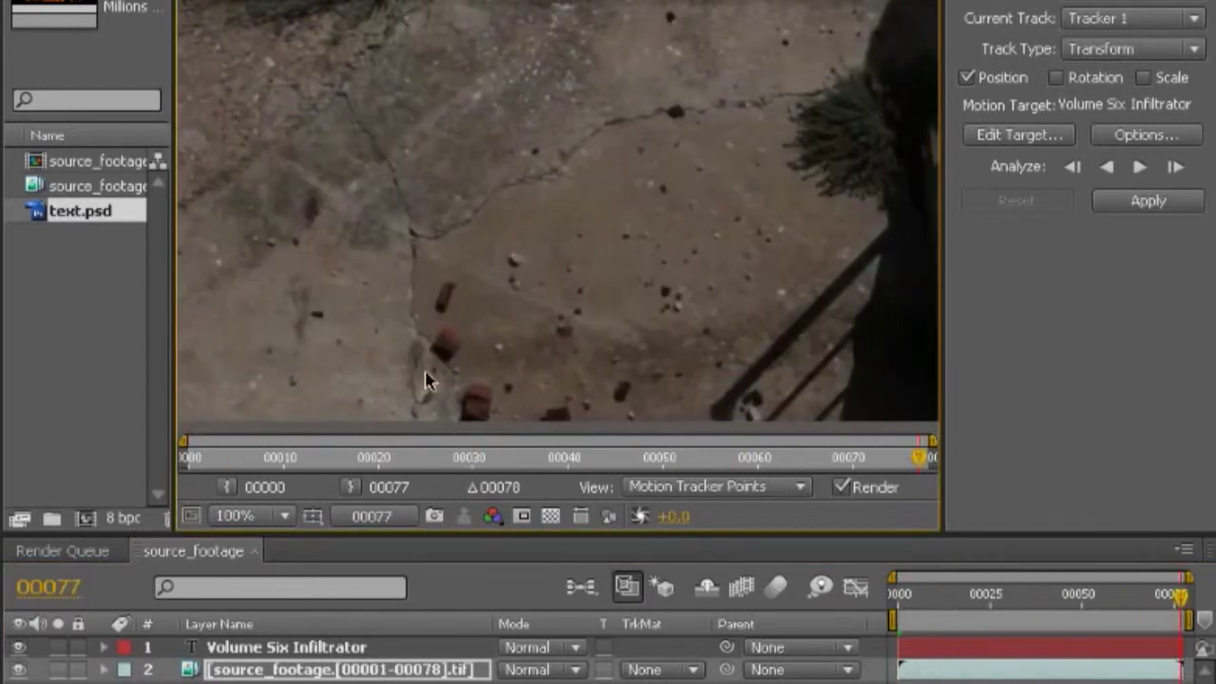
{"action": "key", "text": "space"}
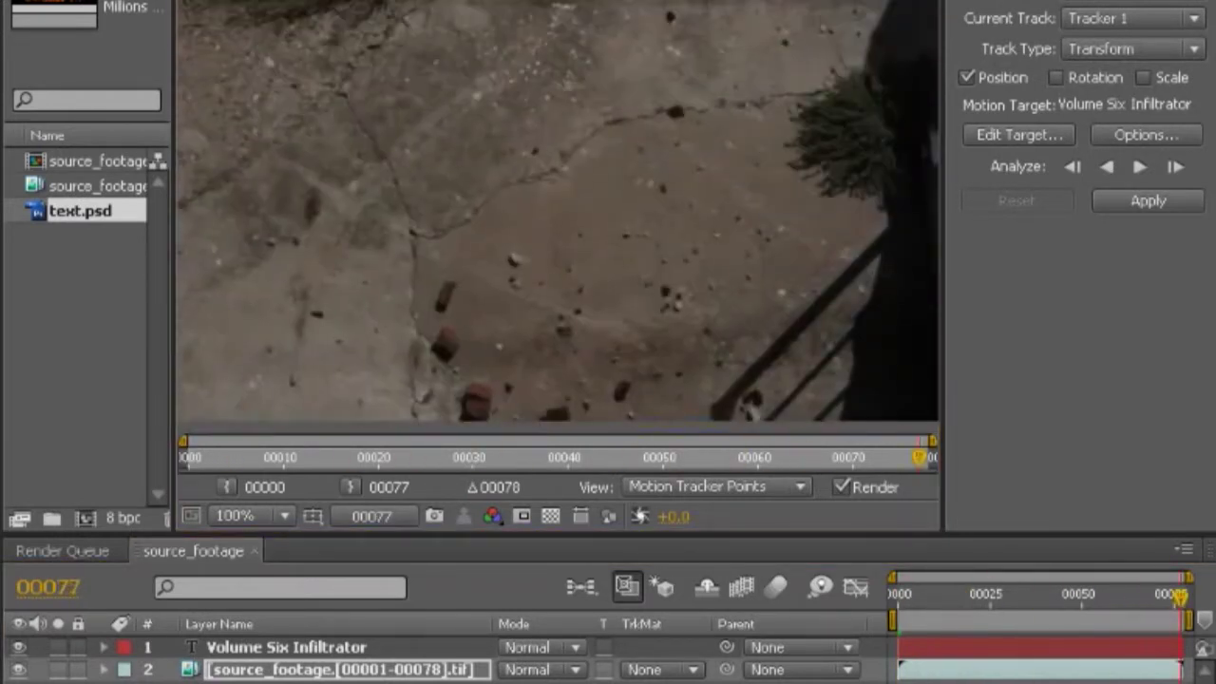
{"action": "key", "text": "space"}
{"action": "left_click_drag", "start_coordinate": [1118, 616], "coordinate": [899, 600]}
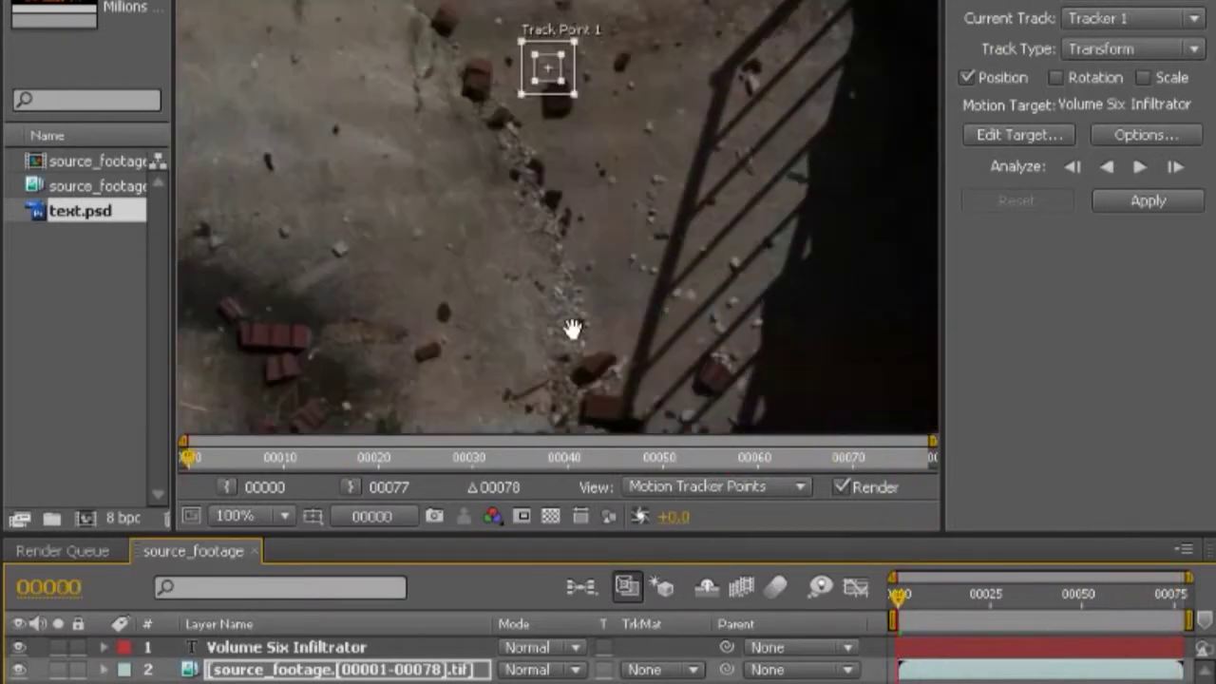
- Place Track Point 1 over the upper corner of the neighbouring red brick and analyze its motion forward through the clip
{"action": "scroll", "coordinate": [571, 306], "scroll_direction": "up", "scroll_amount": 2}
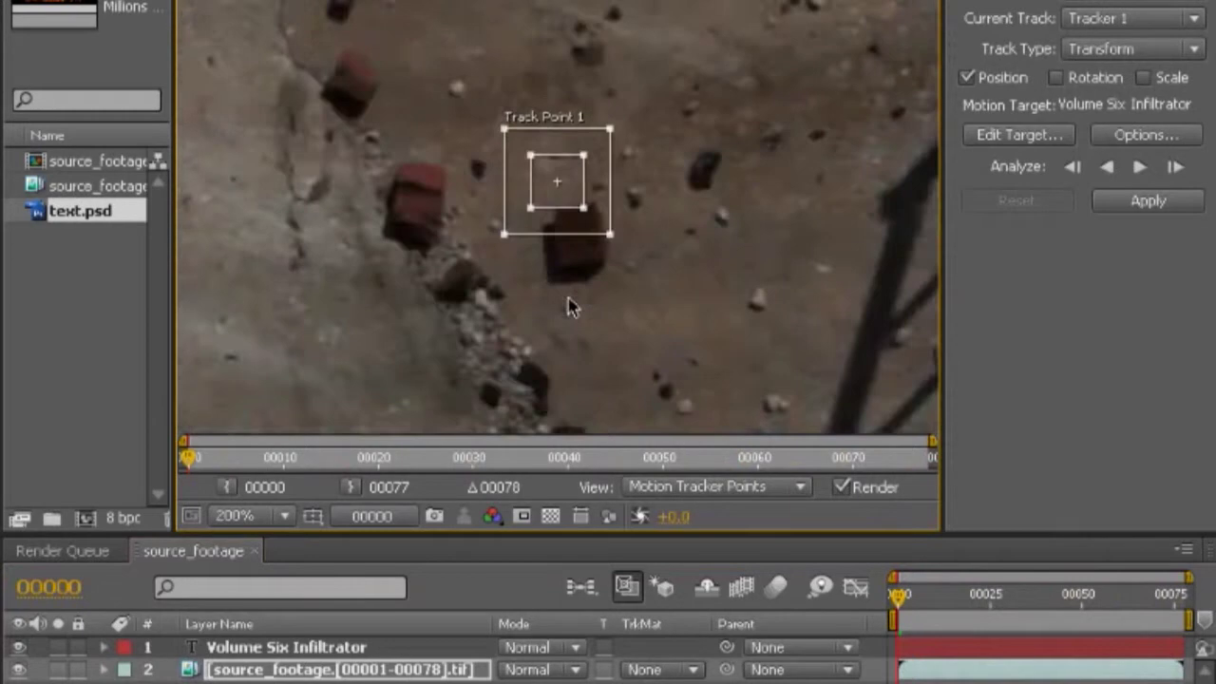
{"action": "left_click_drag", "start_coordinate": [545, 155], "coordinate": [320, 127]}
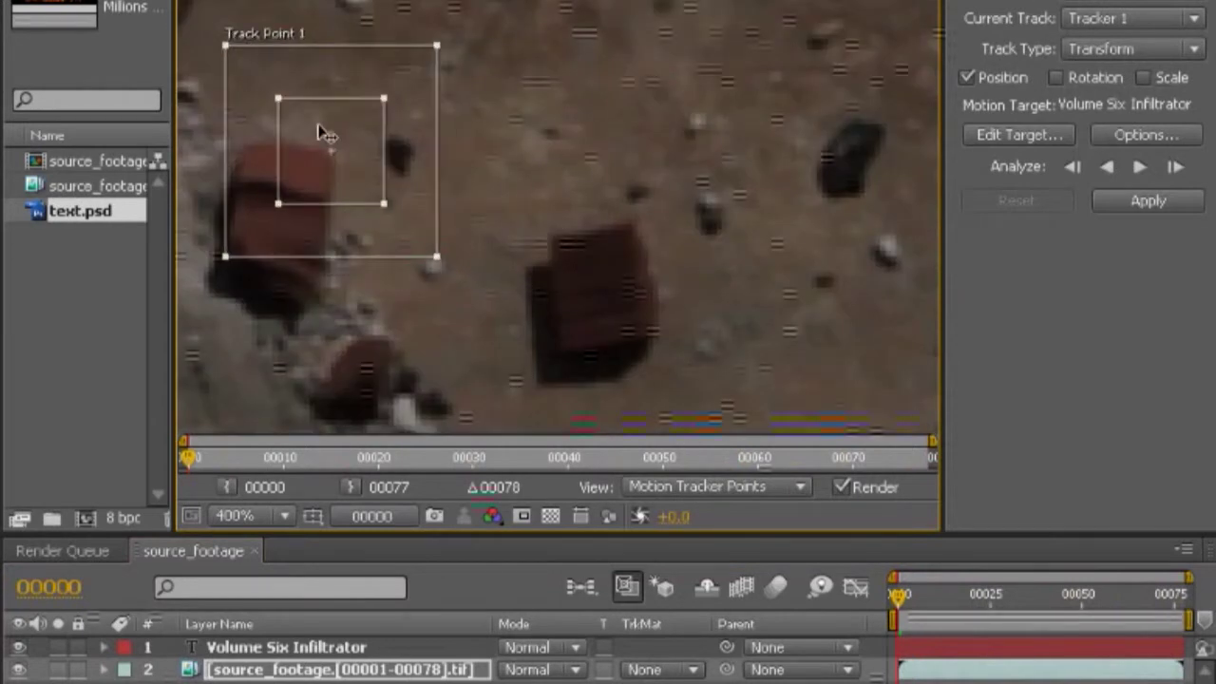
{"action": "scroll", "coordinate": [390, 243], "scroll_direction": "down", "scroll_amount": 1}
{"action": "scroll", "coordinate": [389, 243], "scroll_direction": "down", "scroll_amount": 1}
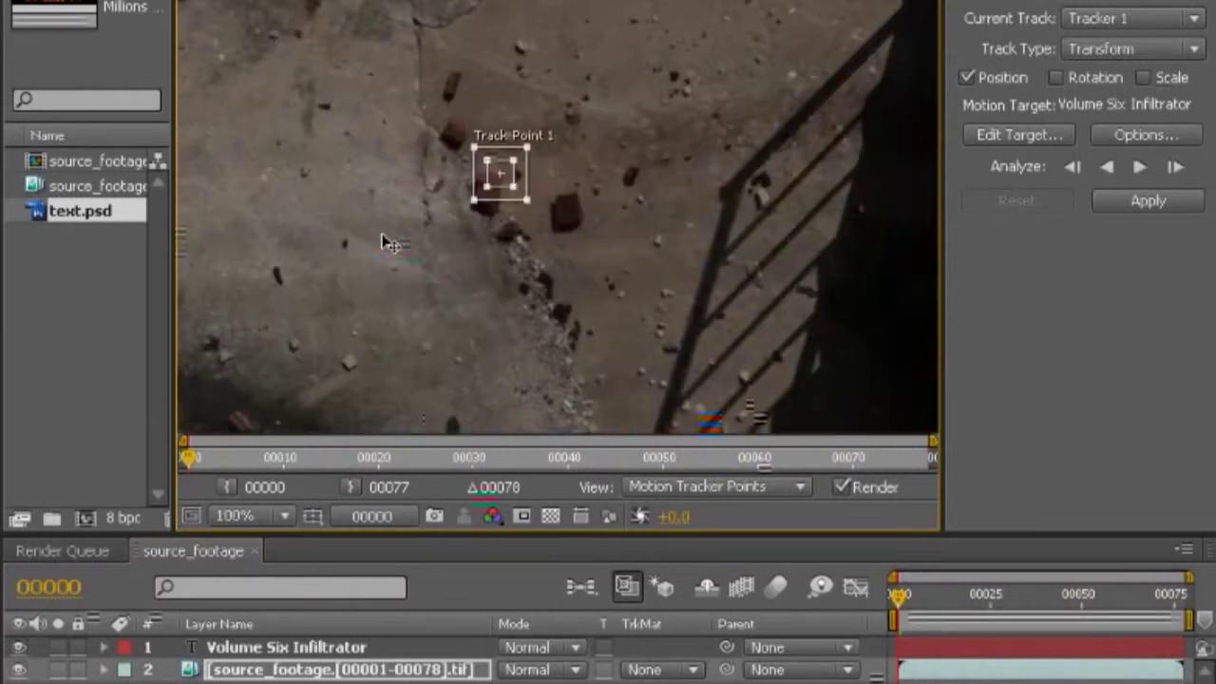
{"action": "left_click", "coordinate": [1137, 168]}
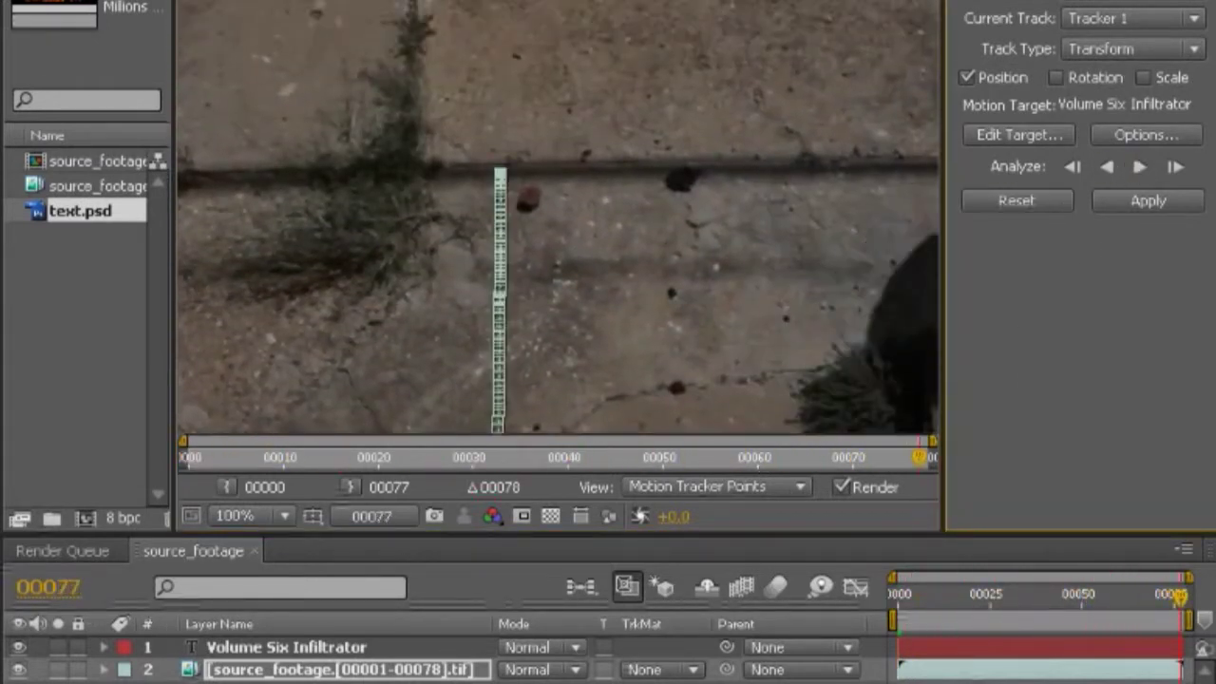
{"action": "left_click", "coordinate": [423, 1]}
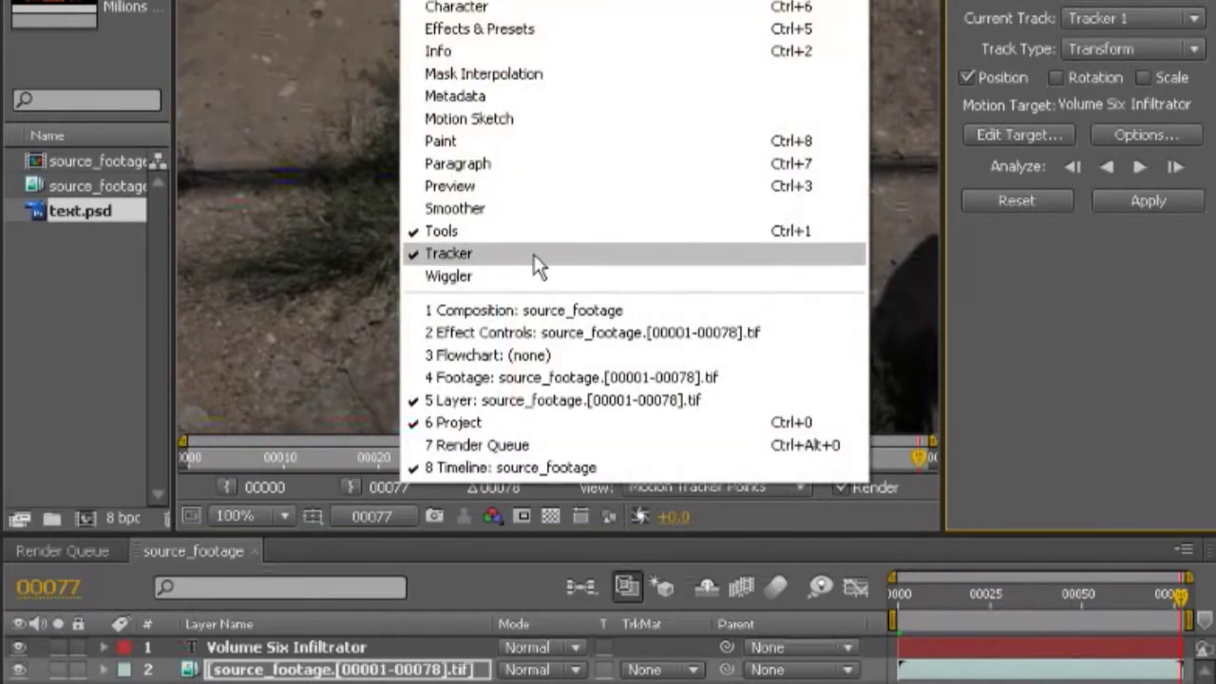
{"action": "left_click", "coordinate": [1058, 301]}
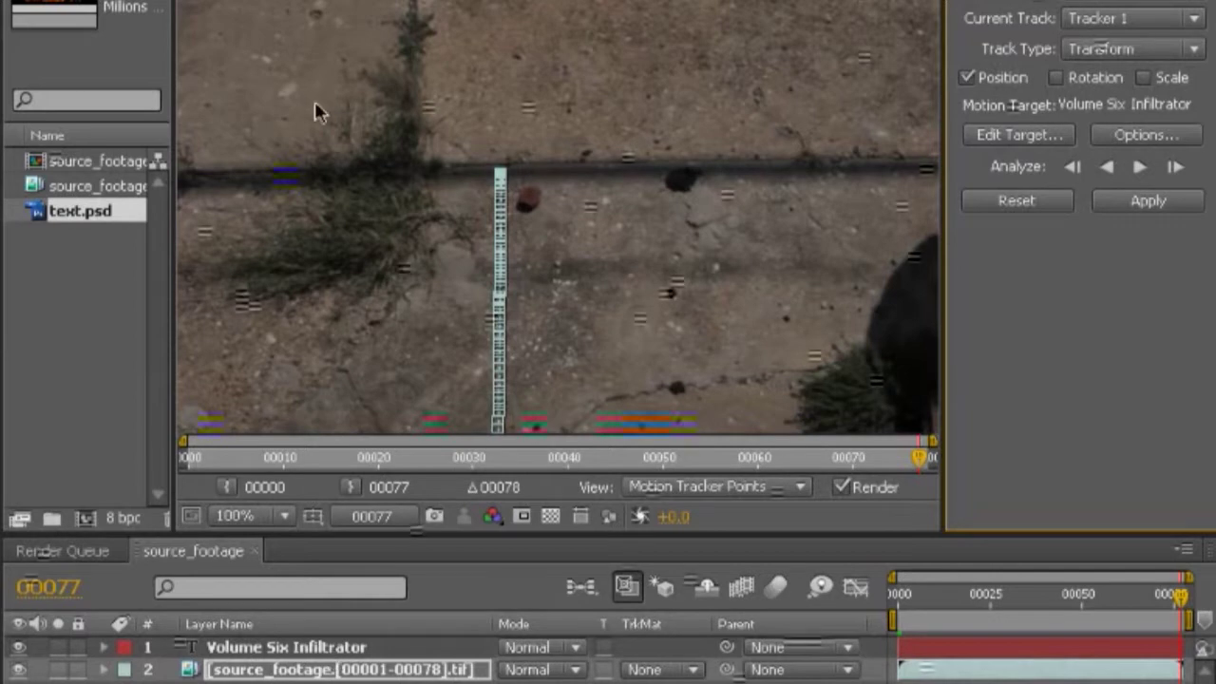
- Add a null object to the composition and rename it "Tracking Data"
{"action": "right_click", "coordinate": [339, 123]}
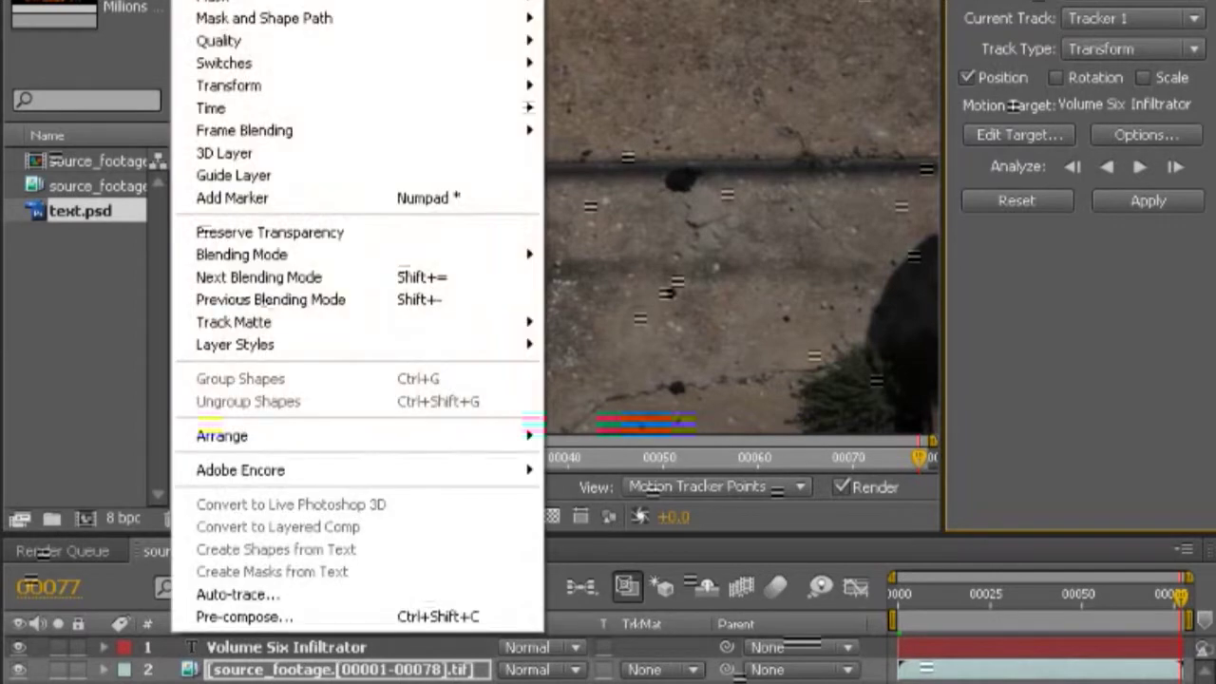
{"action": "mouse_move", "coordinate": [285, 0]}
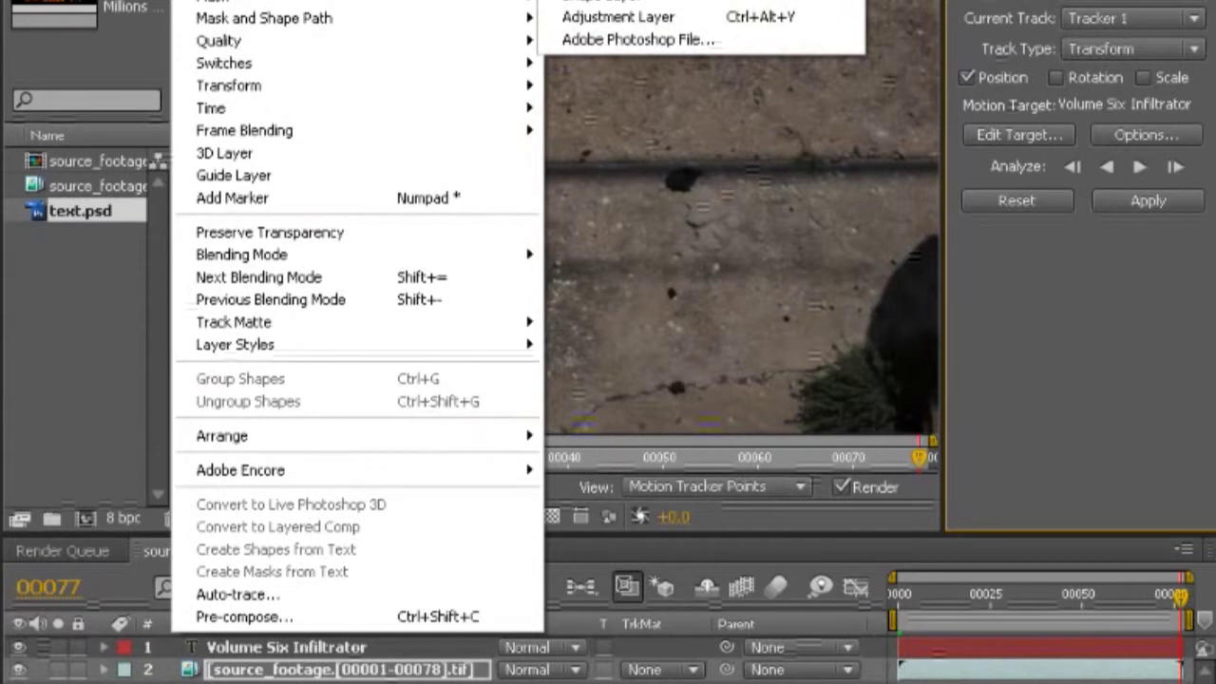
{"action": "left_click", "coordinate": [608, 0]}
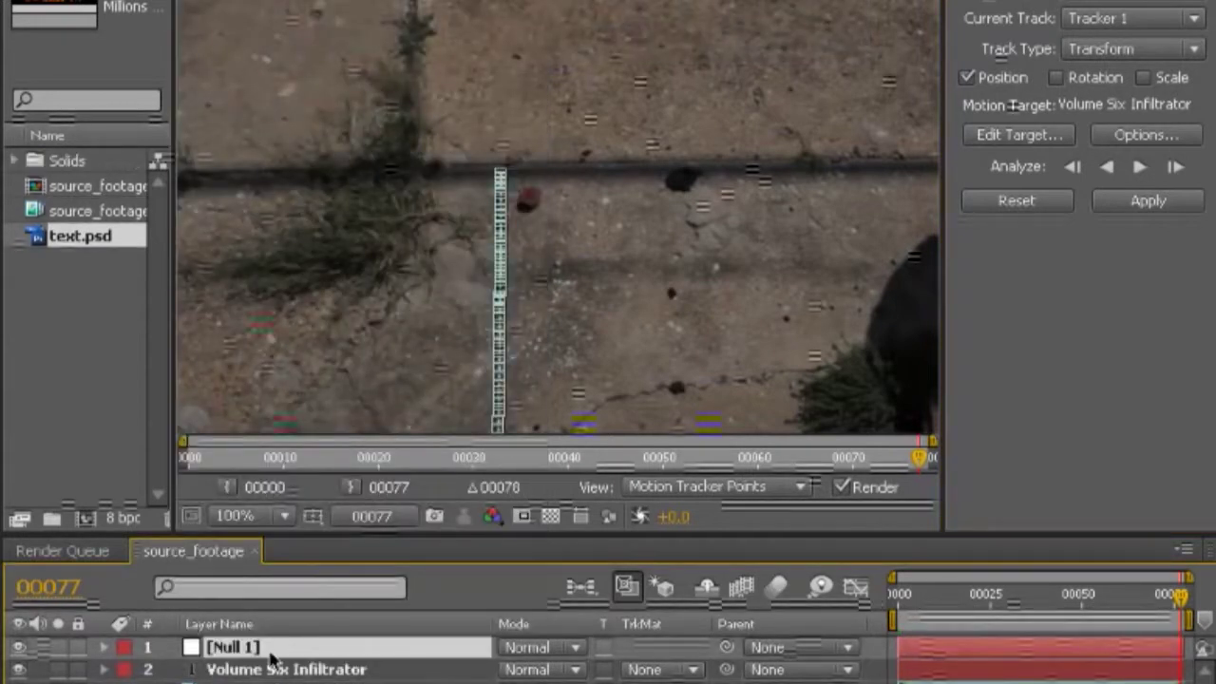
{"action": "key", "text": "Return"}
{"action": "type", "text": "Tracking Data"}
{"action": "key", "text": "Return"}
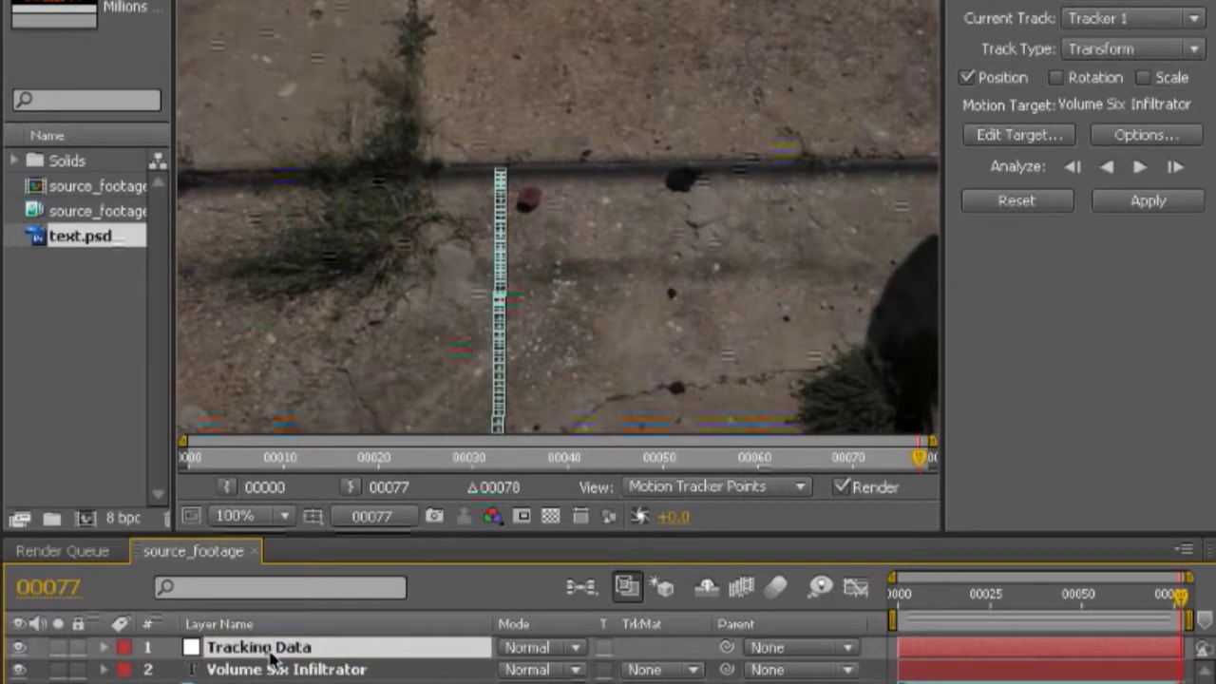
- Set the tracker's motion target to the Tracking Data layer
{"action": "left_click", "coordinate": [1002, 134]}
{"action": "left_click", "coordinate": [437, 207]}
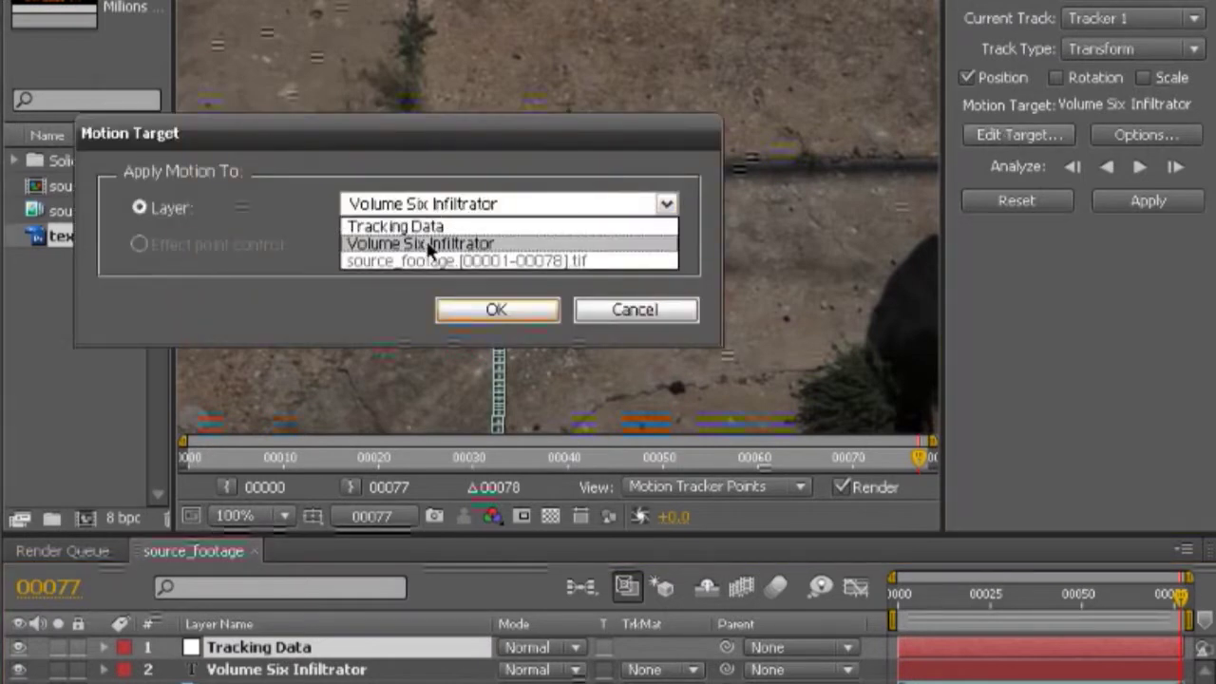
{"action": "left_click", "coordinate": [409, 225]}
{"action": "left_click", "coordinate": [487, 318]}
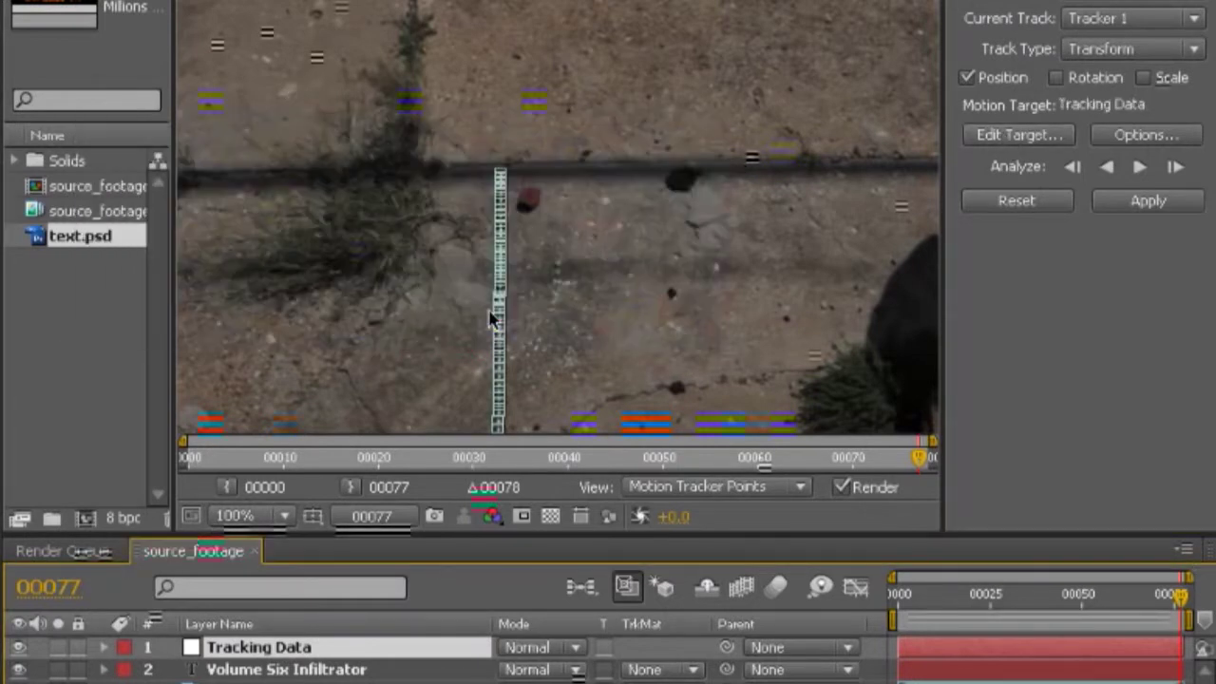
- Apply the tracked motion to the target layer in both the X and Y dimensions
{"action": "left_click", "coordinate": [1172, 202]}
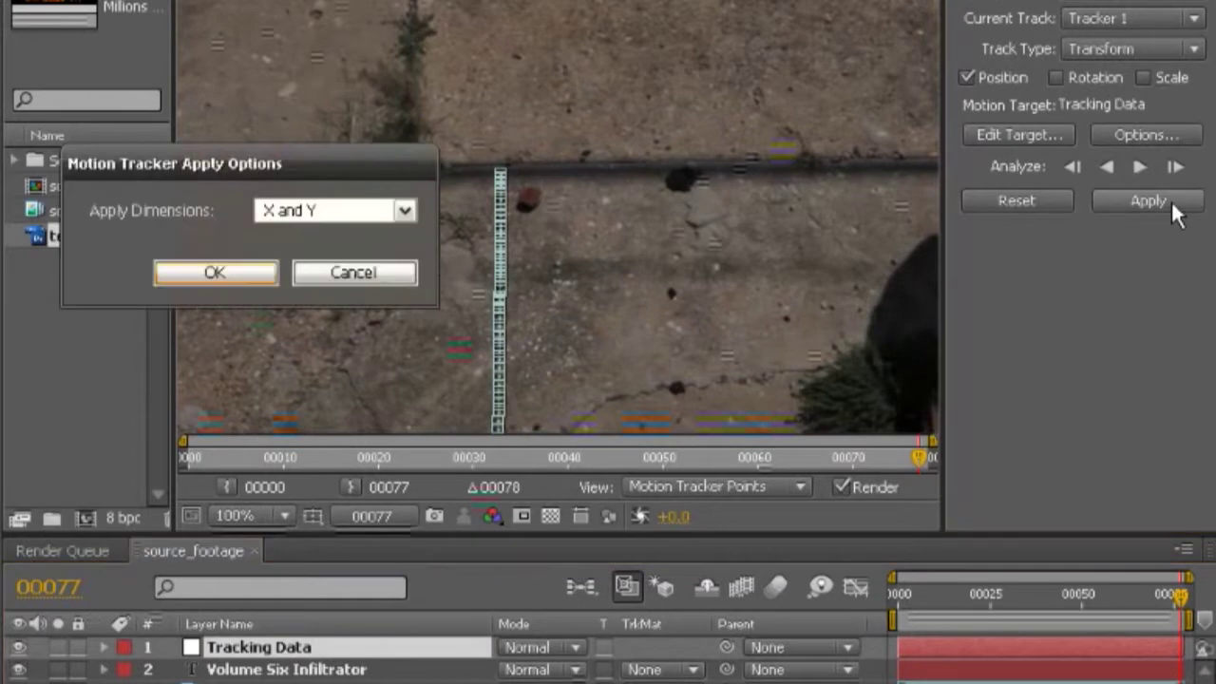
{"action": "left_click", "coordinate": [326, 212]}
{"action": "left_click", "coordinate": [326, 212]}
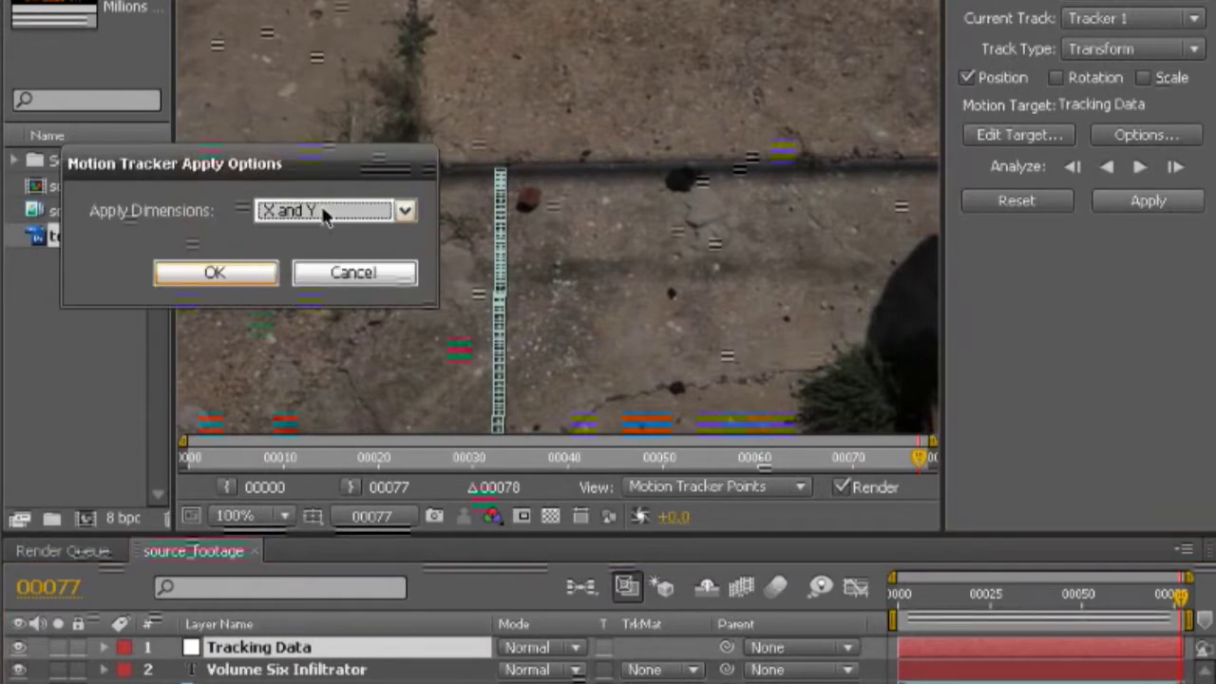
{"action": "left_click", "coordinate": [239, 279]}
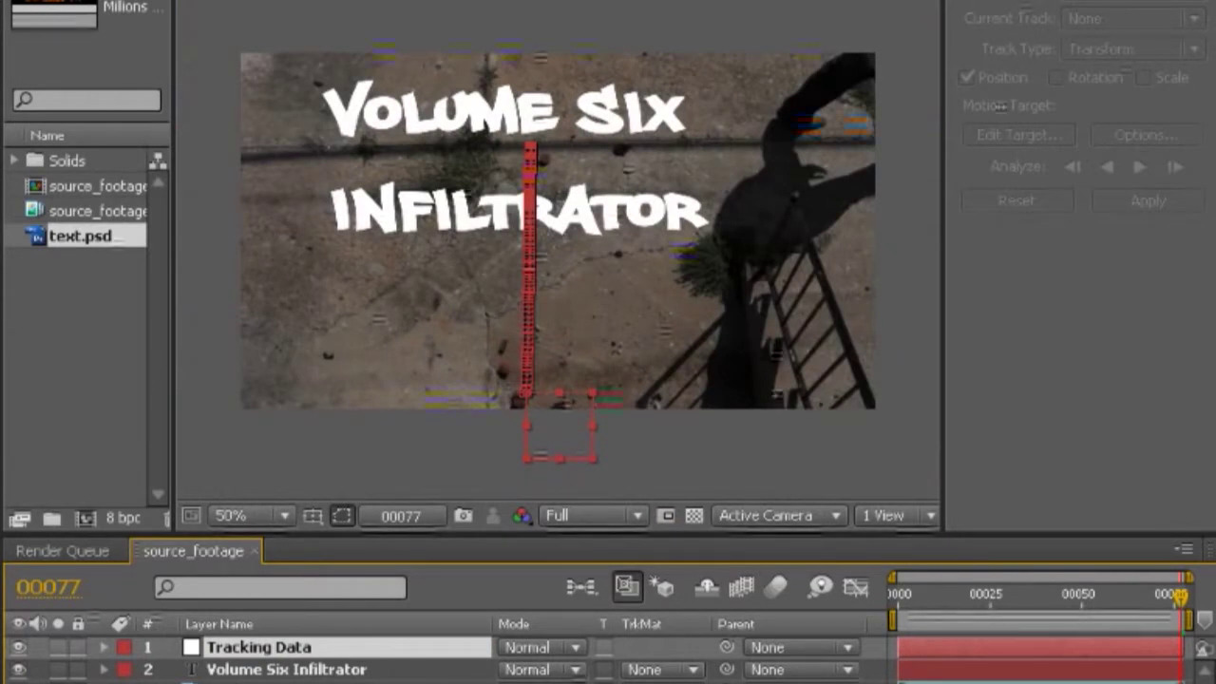
- Set the tracker's motion source to the source_footage layer and return to frame 0 with Tracking Data selected
{"action": "left_click", "coordinate": [1098, 16]}
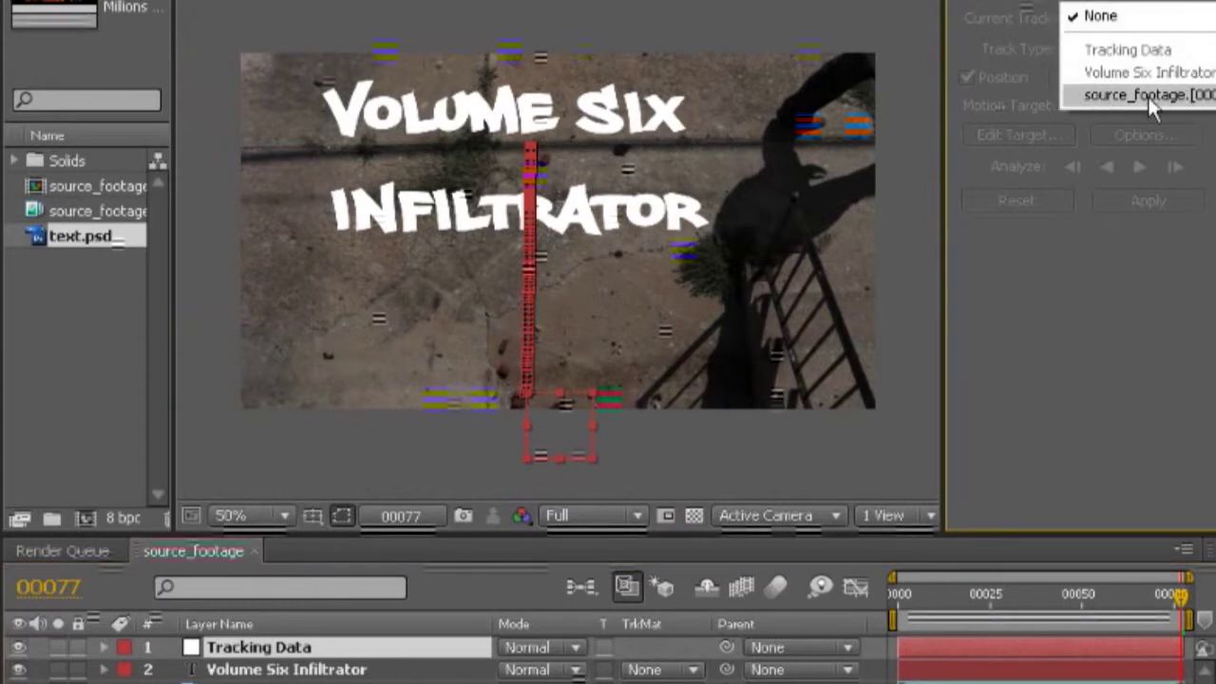
{"action": "left_click", "coordinate": [1179, 96]}
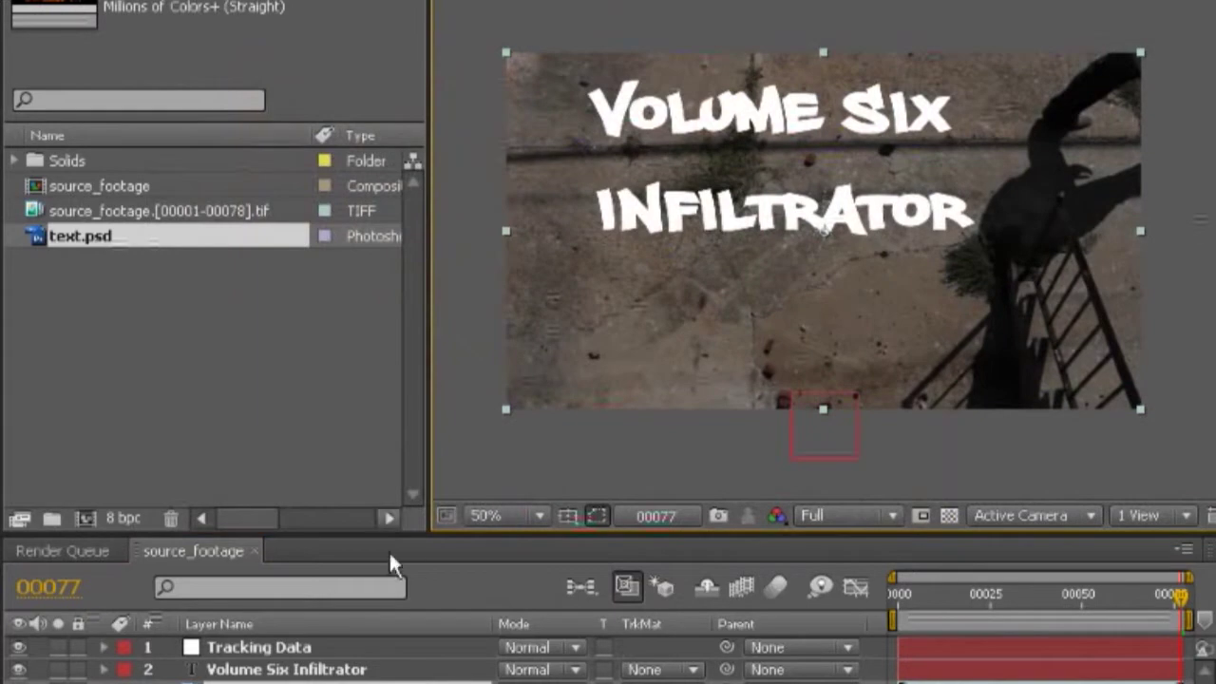
{"action": "left_click", "coordinate": [304, 649]}
{"action": "left_click_drag", "start_coordinate": [936, 597], "coordinate": [816, 601]}
{"action": "left_click_drag", "start_coordinate": [936, 627], "coordinate": [637, 639]}
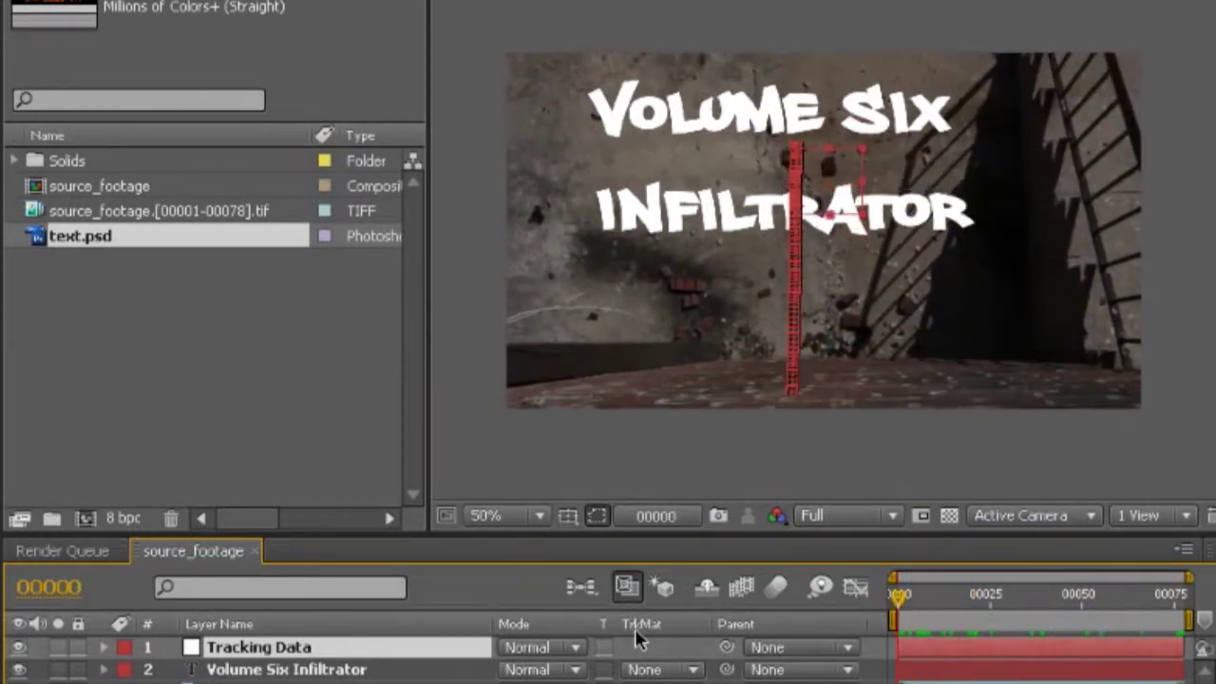
- Move the Volume Six Infiltrator title up to the upper edge of the frame at frame 0
{"action": "left_click", "coordinate": [298, 670]}
{"action": "mouse_move", "coordinate": [755, 210]}
{"action": "left_mouse_down"}
{"action": "mouse_move", "coordinate": [755, 103]}
{"action": "mouse_move", "coordinate": [749, 226]}
{"action": "mouse_move", "coordinate": [760, 222]}
{"action": "left_mouse_up"}
{"action": "key", "text": "Return"}
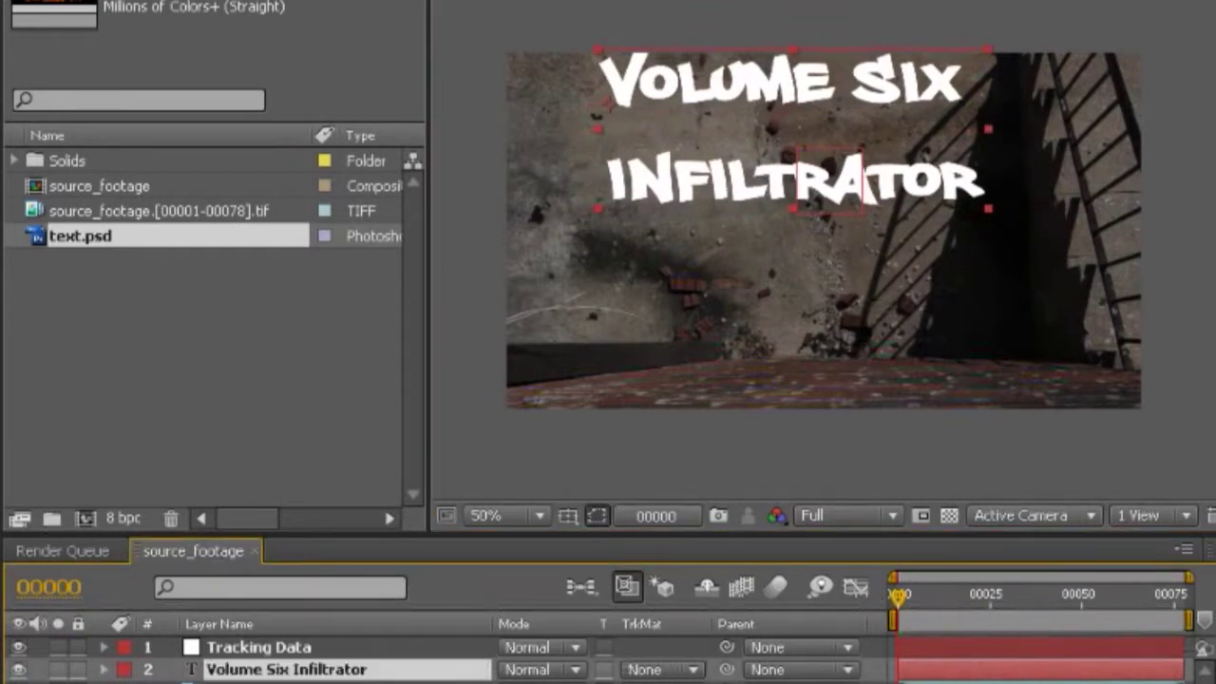
- Parent the Volume Six Infiltrator layer to the Tracking Data null
{"action": "mouse_move", "coordinate": [728, 670]}
{"action": "left_mouse_down"}
{"action": "mouse_move", "coordinate": [263, 647]}
{"action": "mouse_move", "coordinate": [726, 671]}
{"action": "left_mouse_up"}
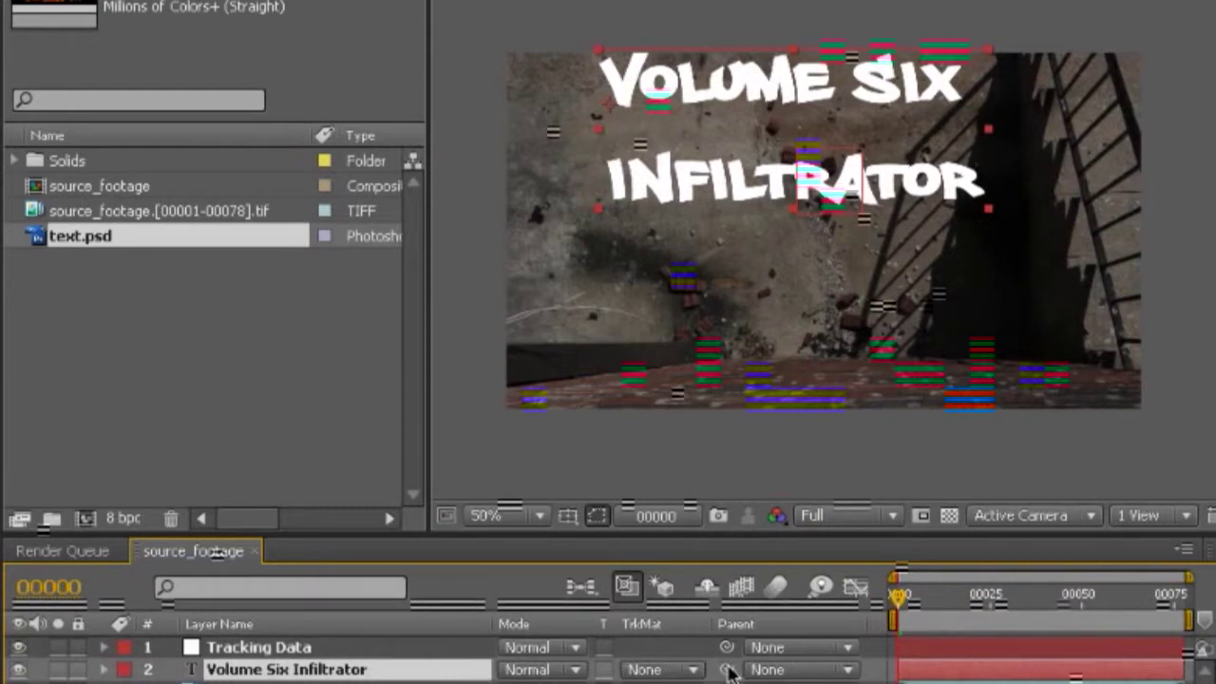
{"action": "key", "text": "F4"}
{"action": "key", "text": "F4"}
{"action": "key", "text": "F4"}
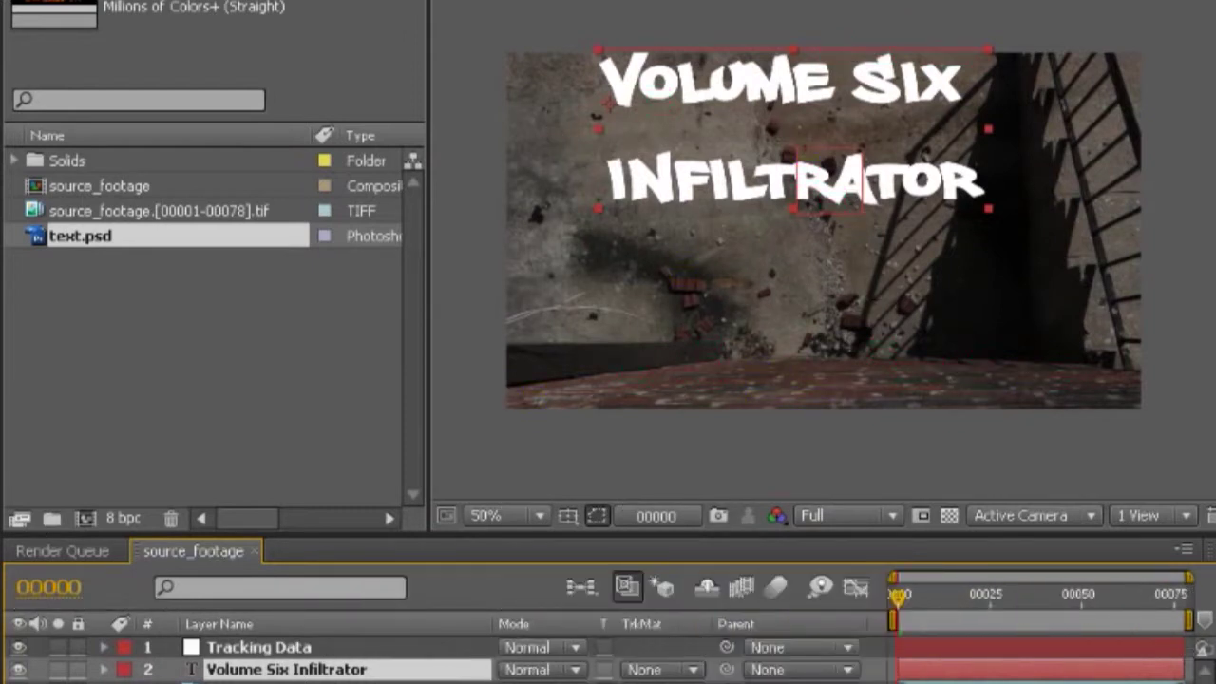
{"action": "key", "text": "F4"}
{"action": "left_click_drag", "start_coordinate": [729, 672], "coordinate": [276, 650]}
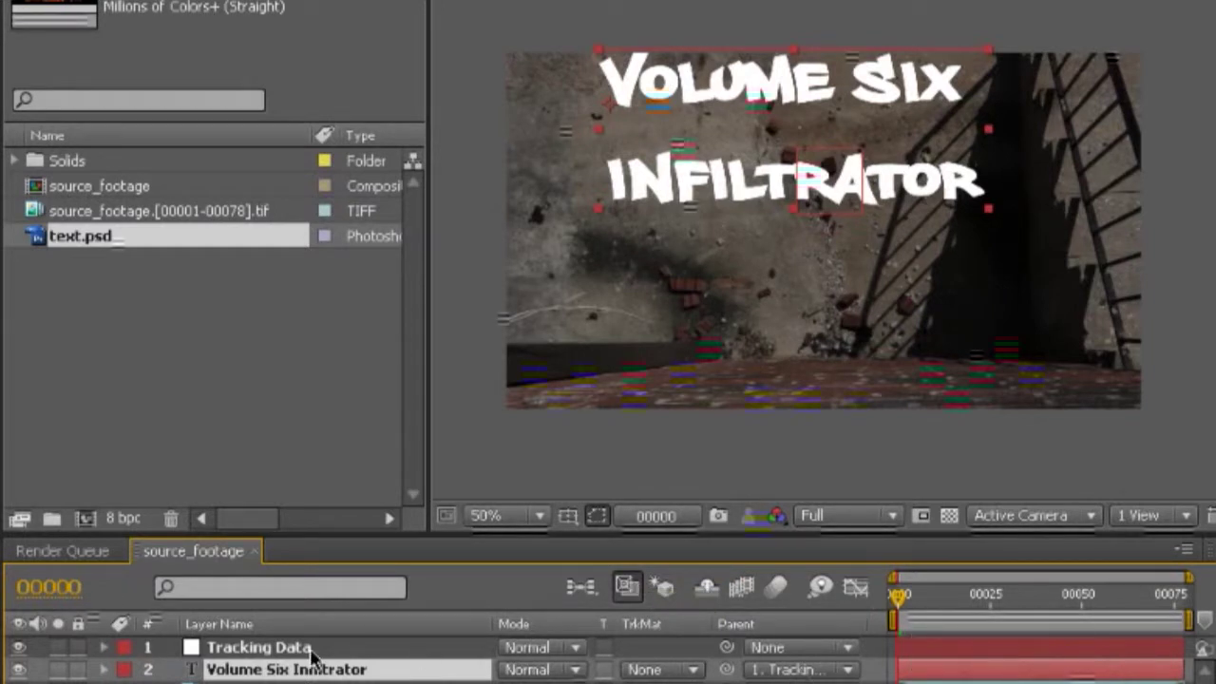
- Widen the composition view and inspect the ground beside the start of "Infiltrator" at 200% zoom on frame 0
{"action": "left_click_drag", "start_coordinate": [901, 599], "coordinate": [836, 619]}
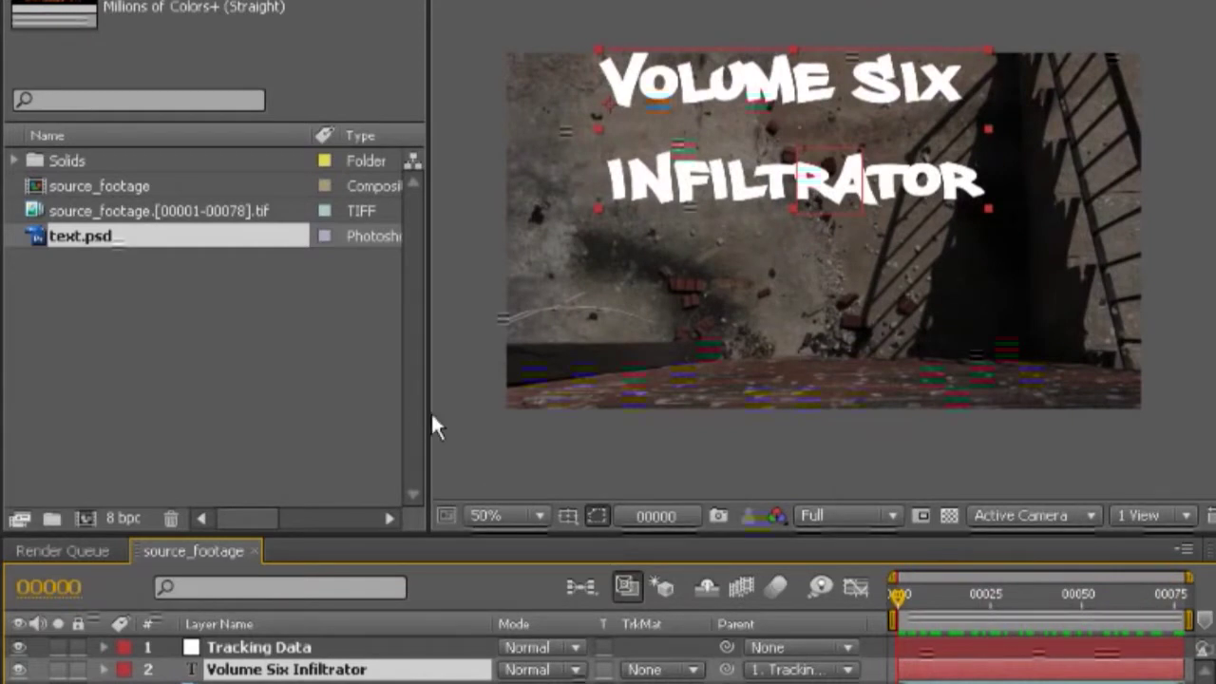
{"action": "left_click_drag", "start_coordinate": [430, 415], "coordinate": [304, 415]}
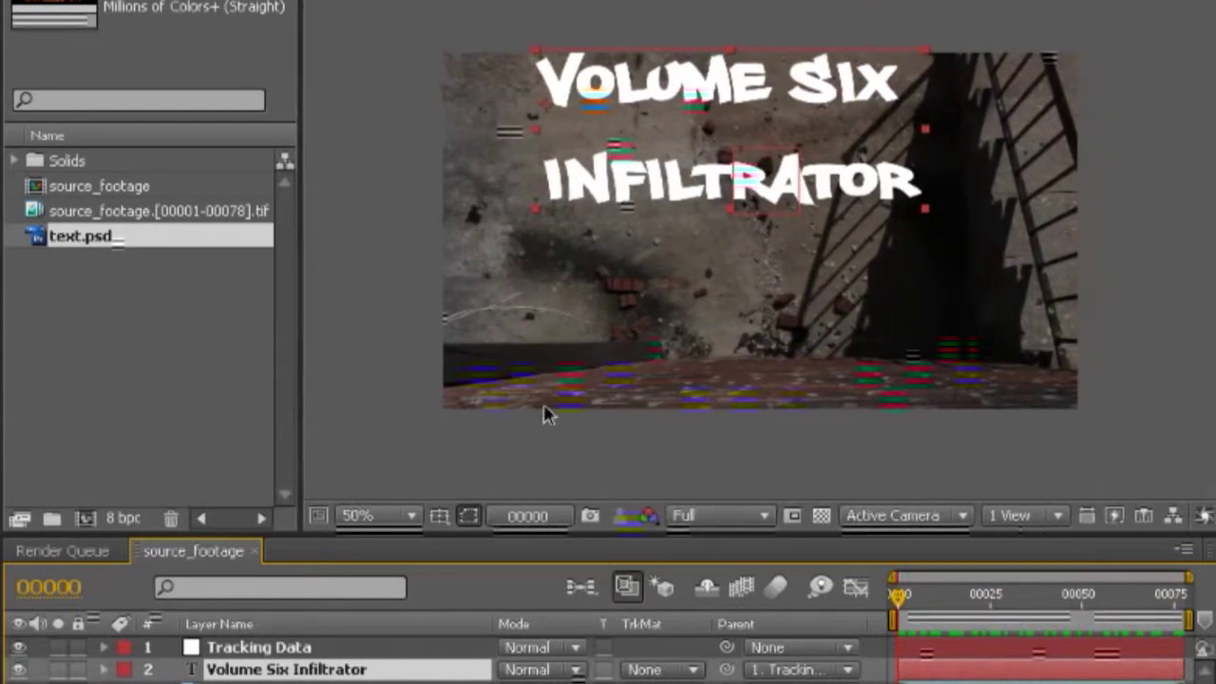
{"action": "key", "text": "slash"}
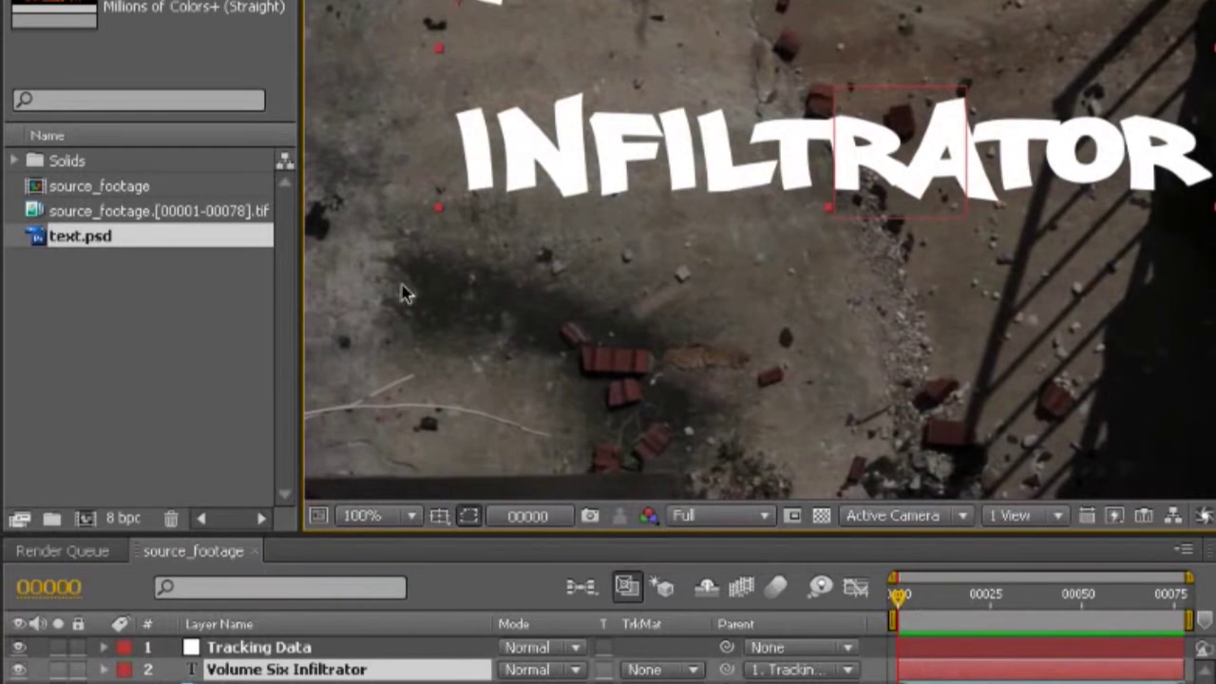
{"action": "scroll", "coordinate": [578, 302], "scroll_direction": "up", "scroll_amount": 2}
{"action": "left_click_drag", "start_coordinate": [486, 303], "coordinate": [678, 307]}
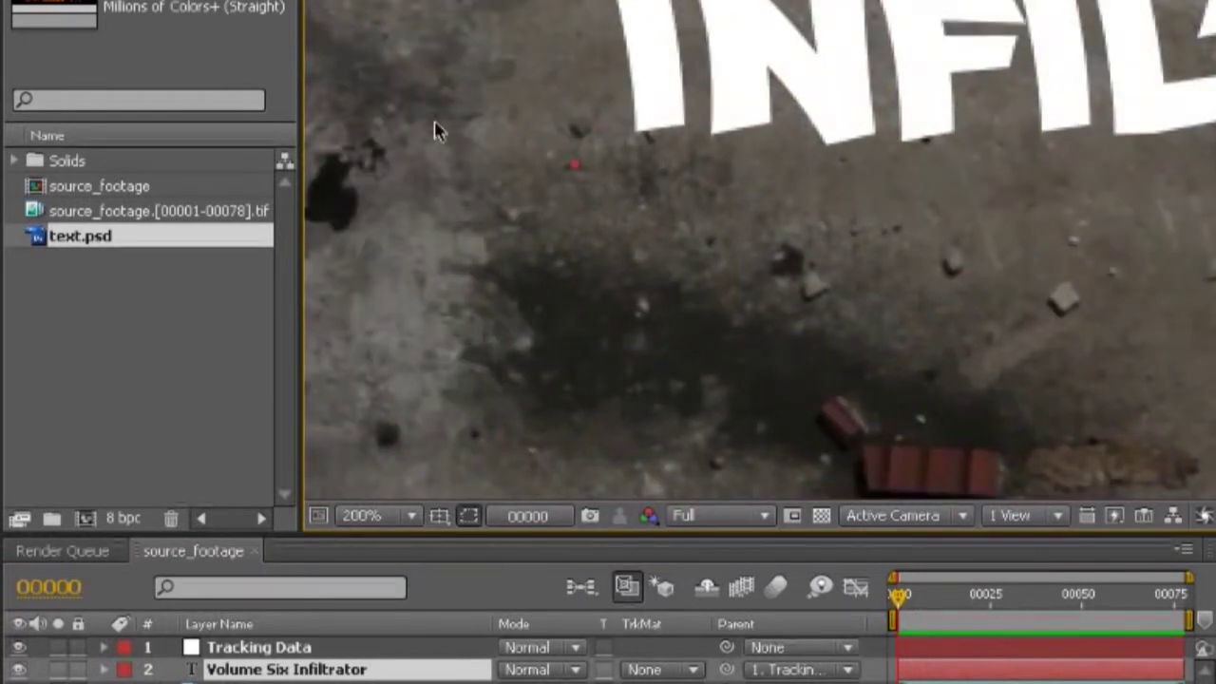
{"action": "scroll", "coordinate": [615, 217], "scroll_direction": "up", "scroll_amount": 2}
{"action": "scroll", "coordinate": [613, 218], "scroll_direction": "down", "scroll_amount": 2}
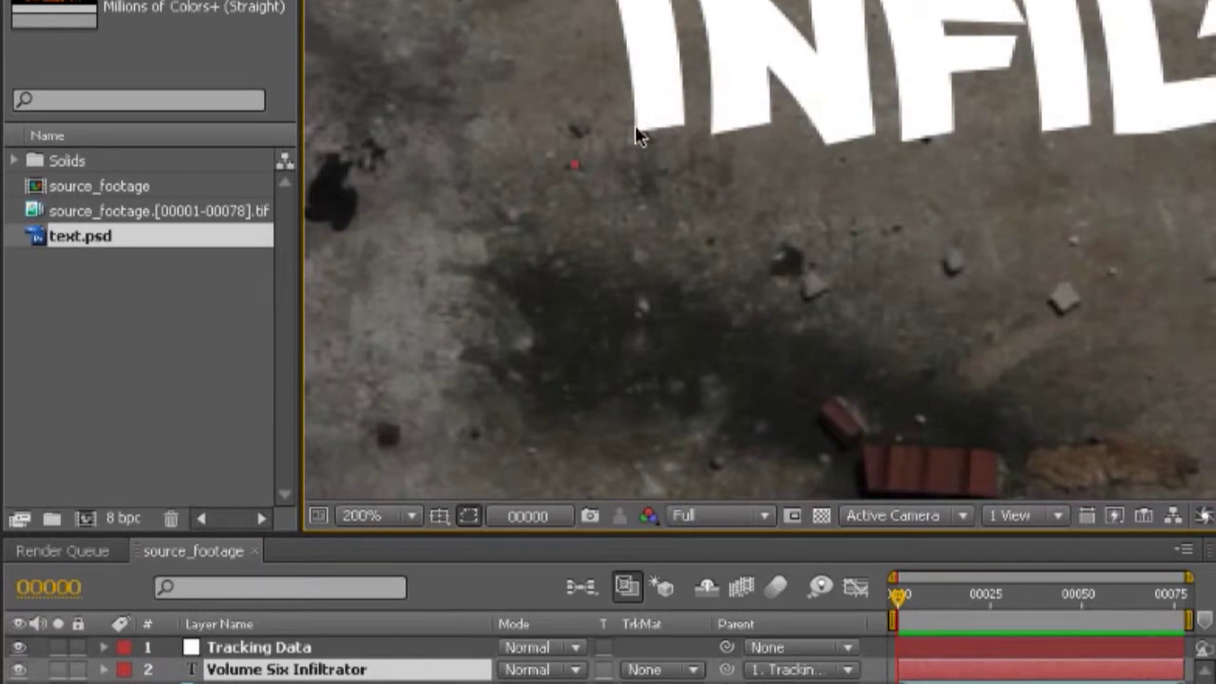
- Scrub through the clip to its last frame and back, comparing the title with nearby ground marks, and stop at frame 36
{"action": "left_click_drag", "start_coordinate": [927, 594], "coordinate": [1111, 596]}
{"action": "left_click_drag", "start_coordinate": [774, 418], "coordinate": [777, 255]}
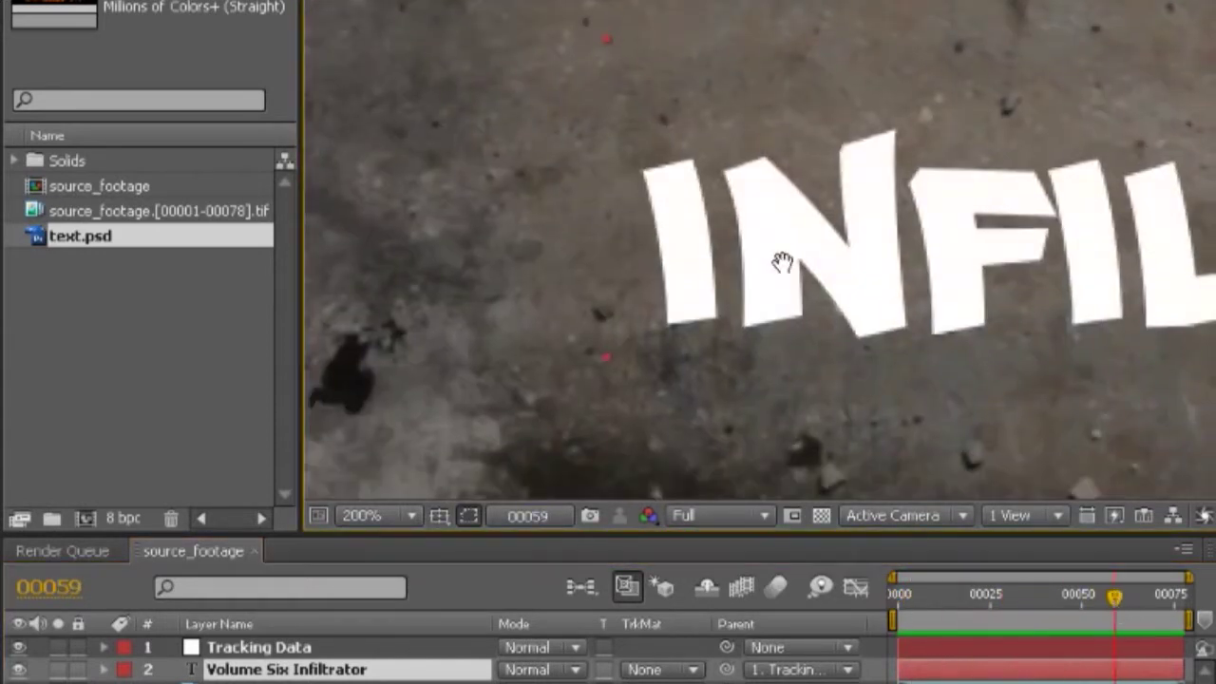
{"action": "left_click_drag", "start_coordinate": [1114, 596], "coordinate": [1186, 594]}
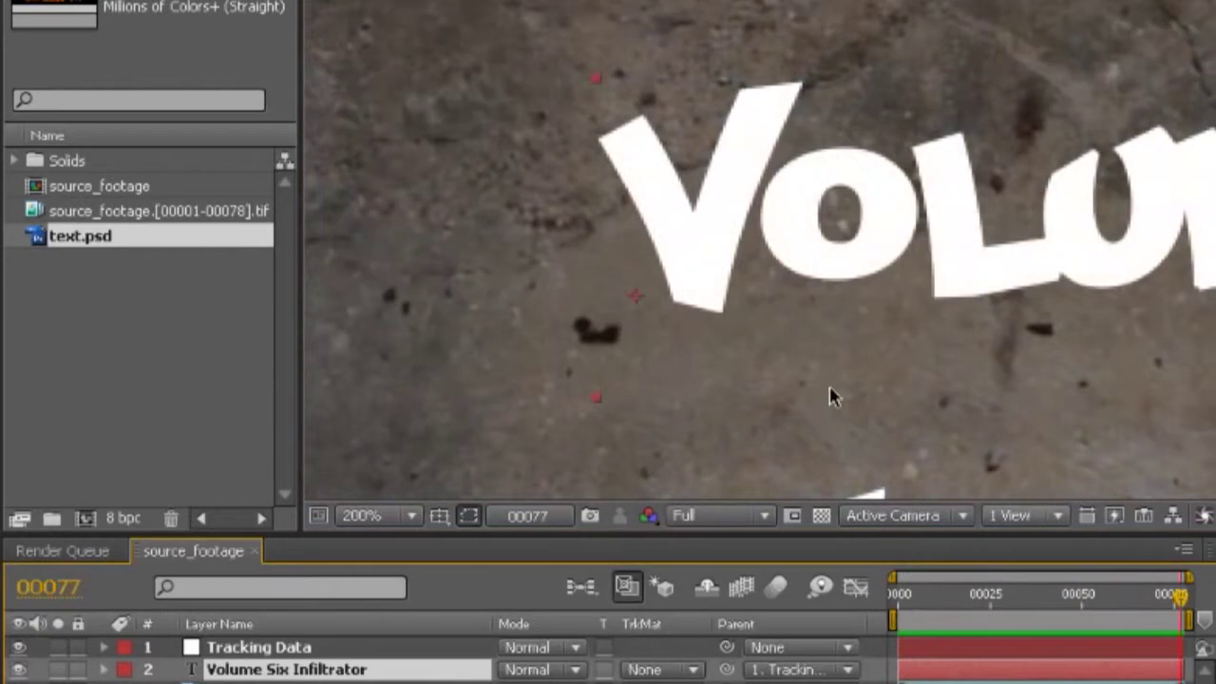
{"action": "left_click_drag", "start_coordinate": [704, 353], "coordinate": [637, 22]}
{"action": "left_click_drag", "start_coordinate": [660, 114], "coordinate": [655, 345]}
{"action": "left_click_drag", "start_coordinate": [1136, 596], "coordinate": [687, 367]}
{"action": "scroll", "coordinate": [687, 366], "scroll_direction": "down", "scroll_amount": 3}
{"action": "left_click_drag", "start_coordinate": [764, 245], "coordinate": [712, 336]}
{"action": "left_click_drag", "start_coordinate": [901, 596], "coordinate": [798, 609]}
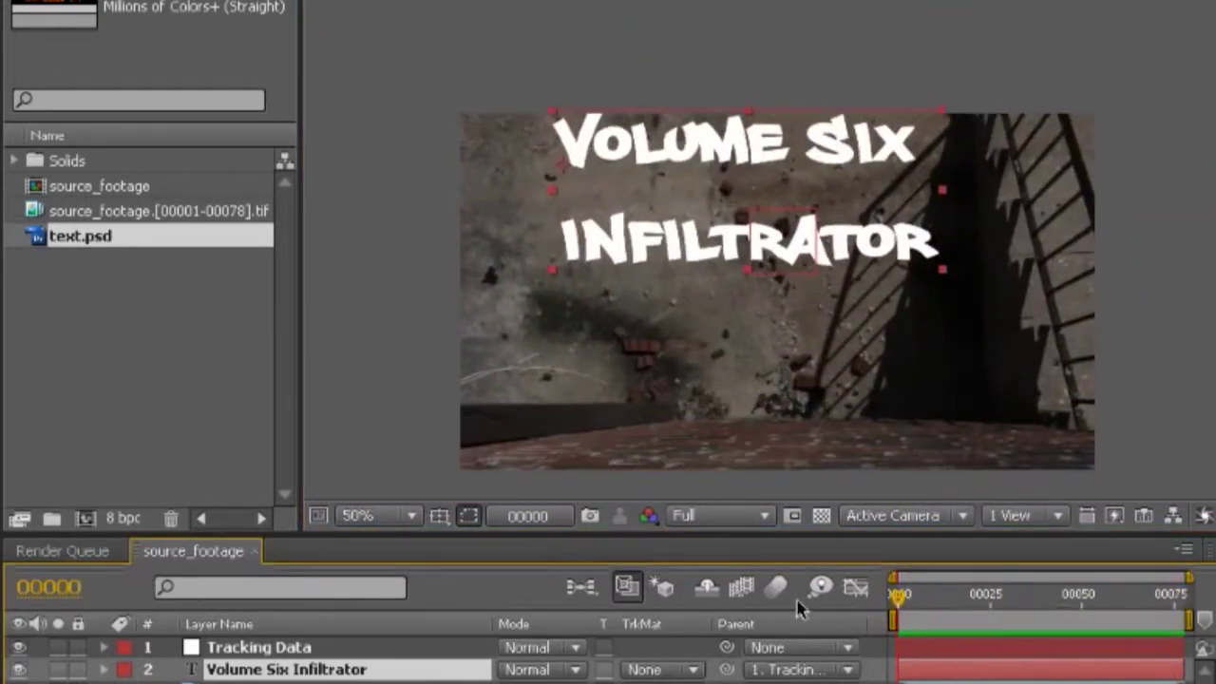
{"action": "left_click_drag", "start_coordinate": [908, 596], "coordinate": [1031, 641]}
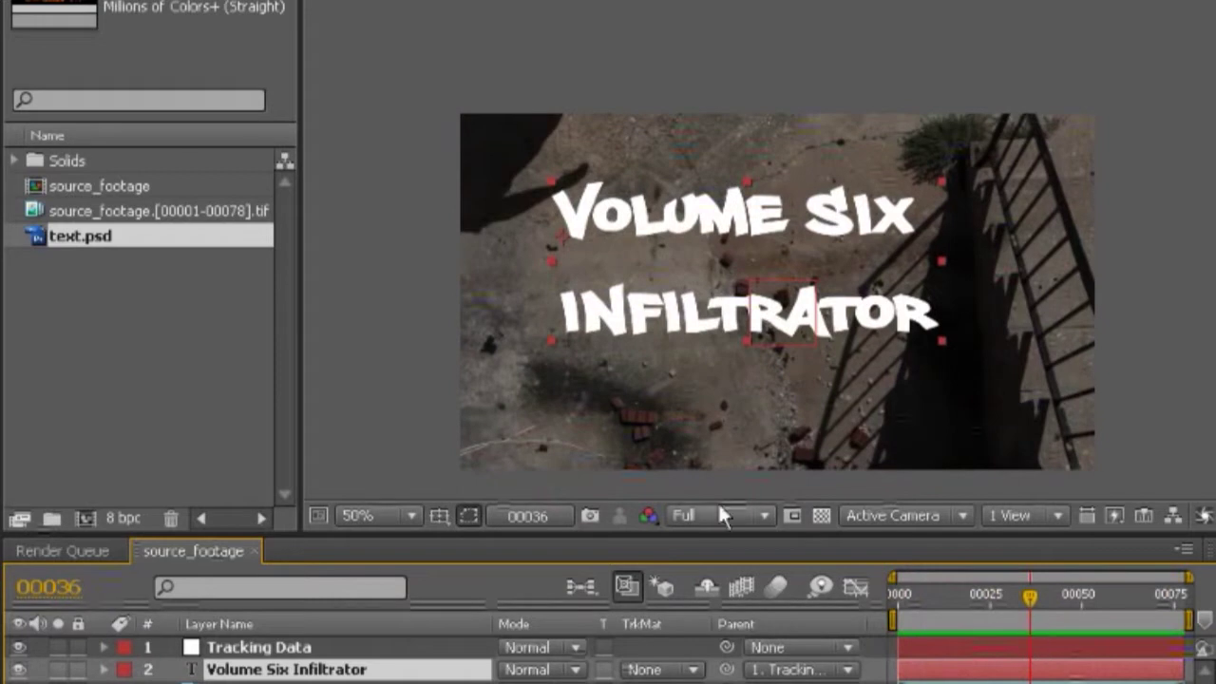
- Examine the Tracking Data null's motion path and the title layer at 100% zoom, stopping at frame 25
{"action": "key", "text": "period"}
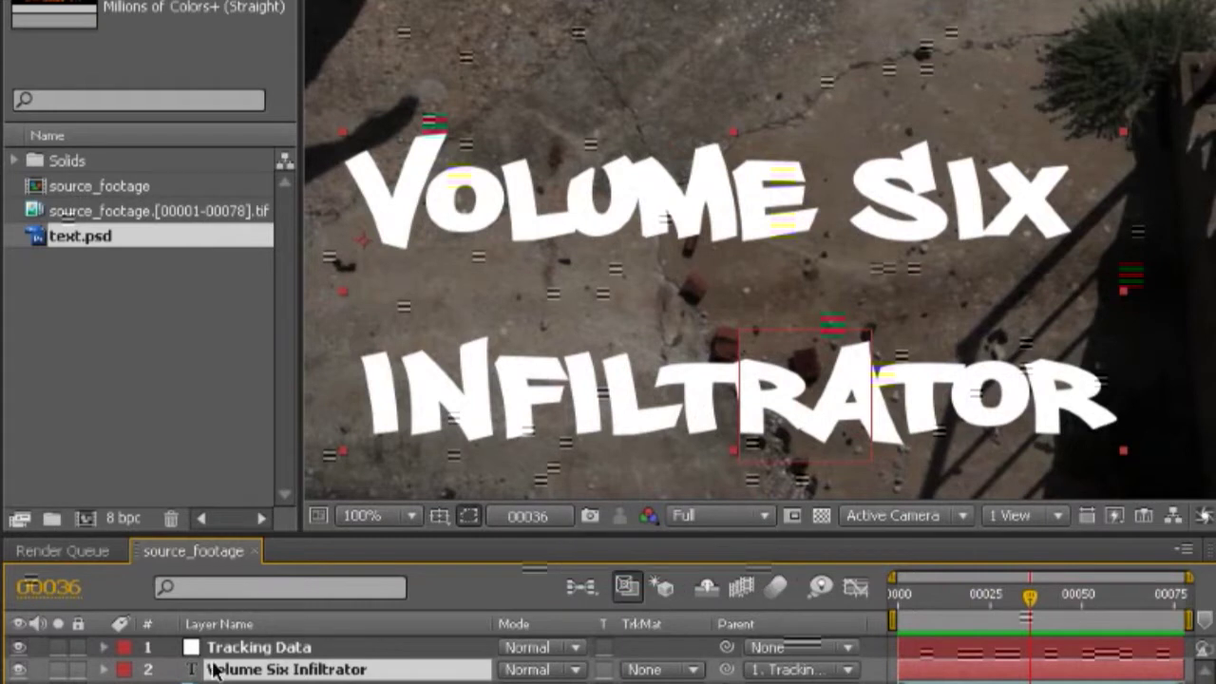
{"action": "key", "text": "F2"}
{"action": "left_click", "coordinate": [323, 0]}
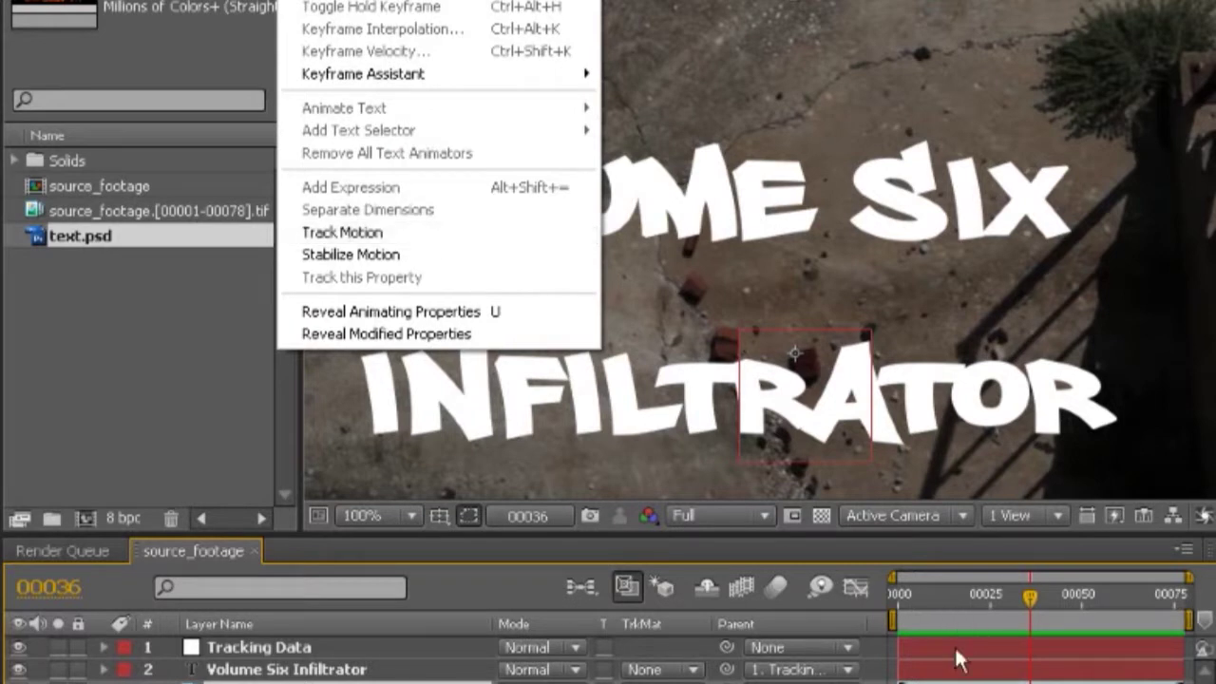
{"action": "left_click", "coordinate": [328, 647]}
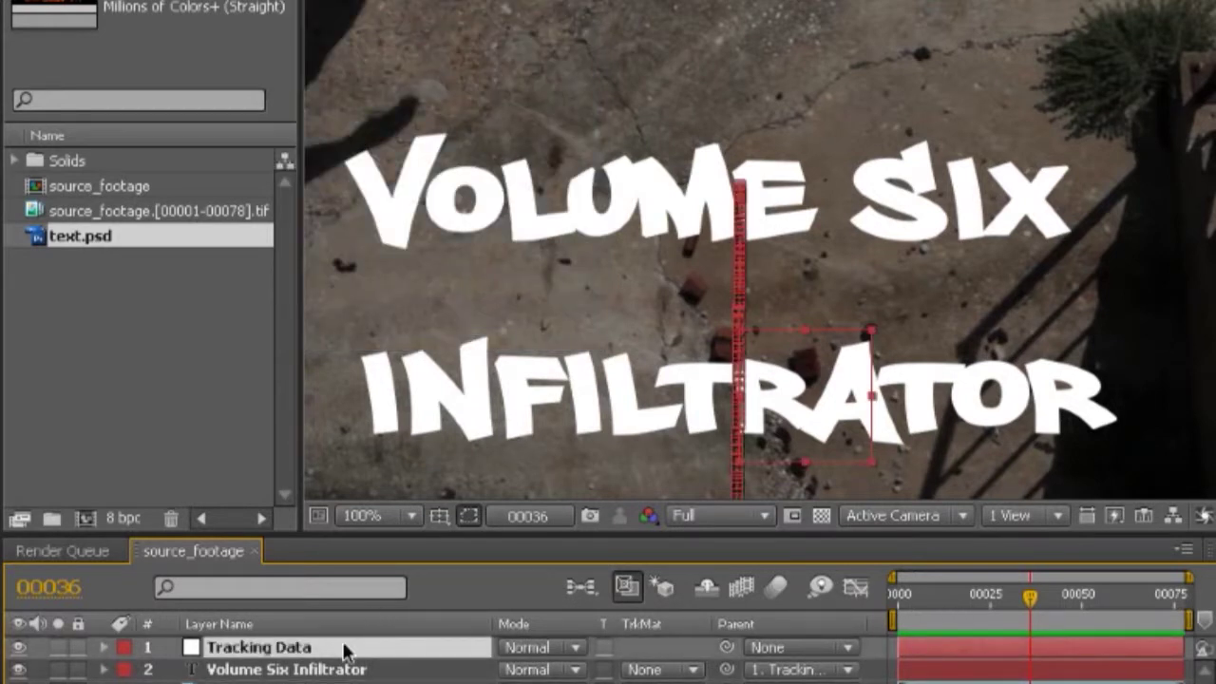
{"action": "left_click", "coordinate": [409, 672]}
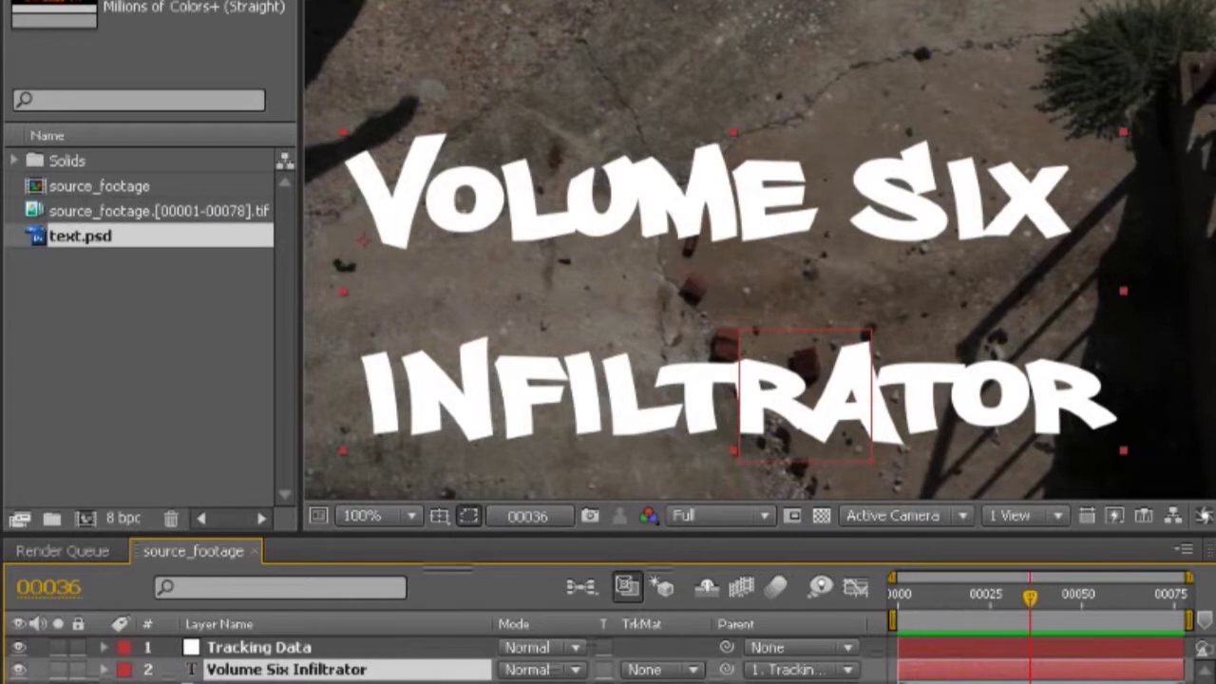
{"action": "left_click_drag", "start_coordinate": [1031, 597], "coordinate": [964, 618]}
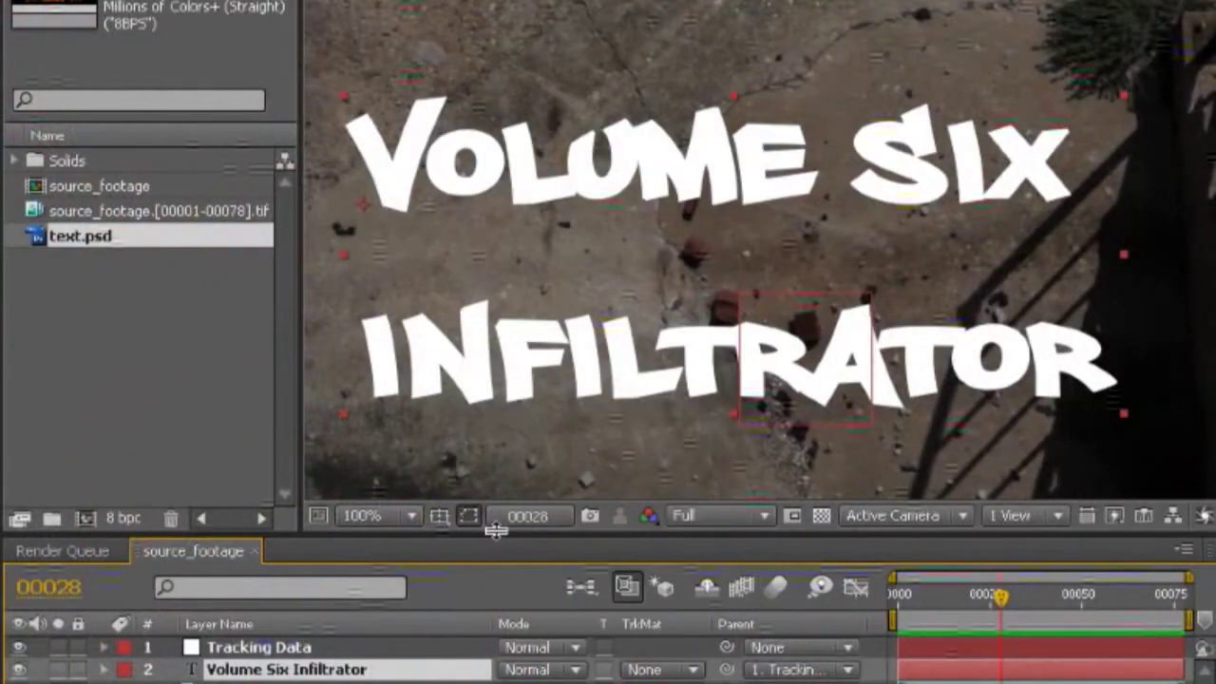
{"action": "left_click_drag", "start_coordinate": [496, 530], "coordinate": [496, 553]}
{"action": "mouse_move", "coordinate": [1000, 617]}
{"action": "left_mouse_down"}
{"action": "mouse_move", "coordinate": [950, 617]}
{"action": "mouse_move", "coordinate": [992, 618]}
{"action": "left_mouse_up"}
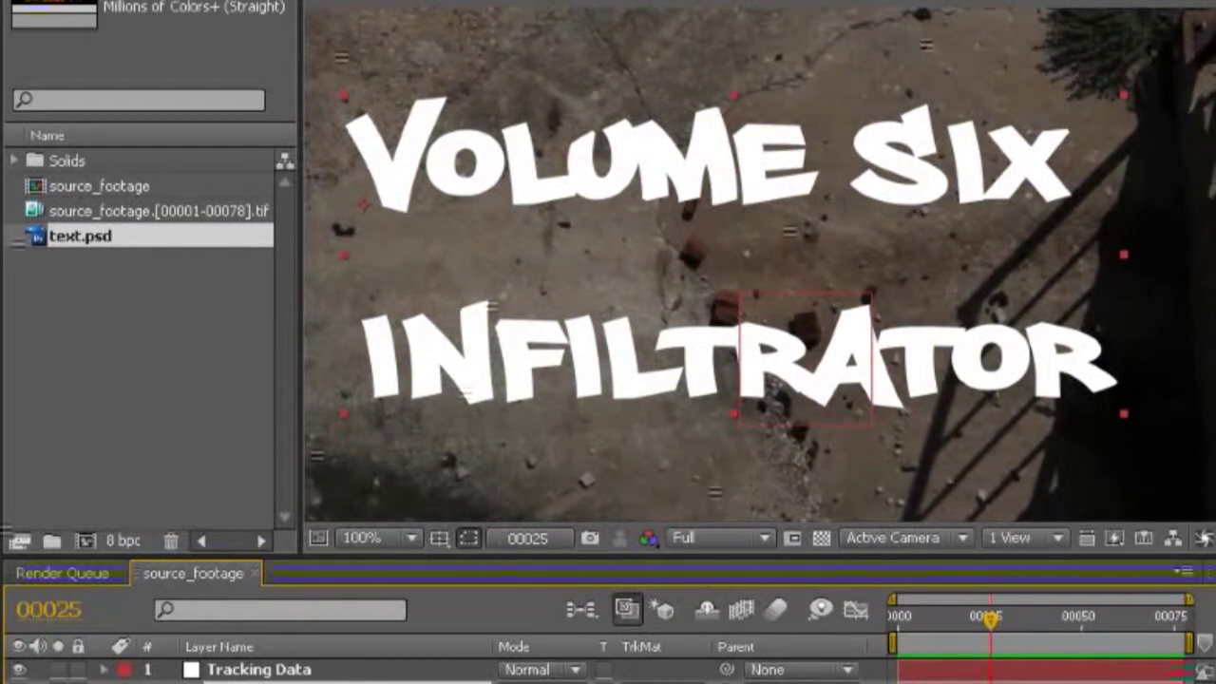
- Pre-compose the Volume Six Infiltrator layer into a composition named "Text", moving all attributes into it
{"action": "key", "text": "alt+c"}
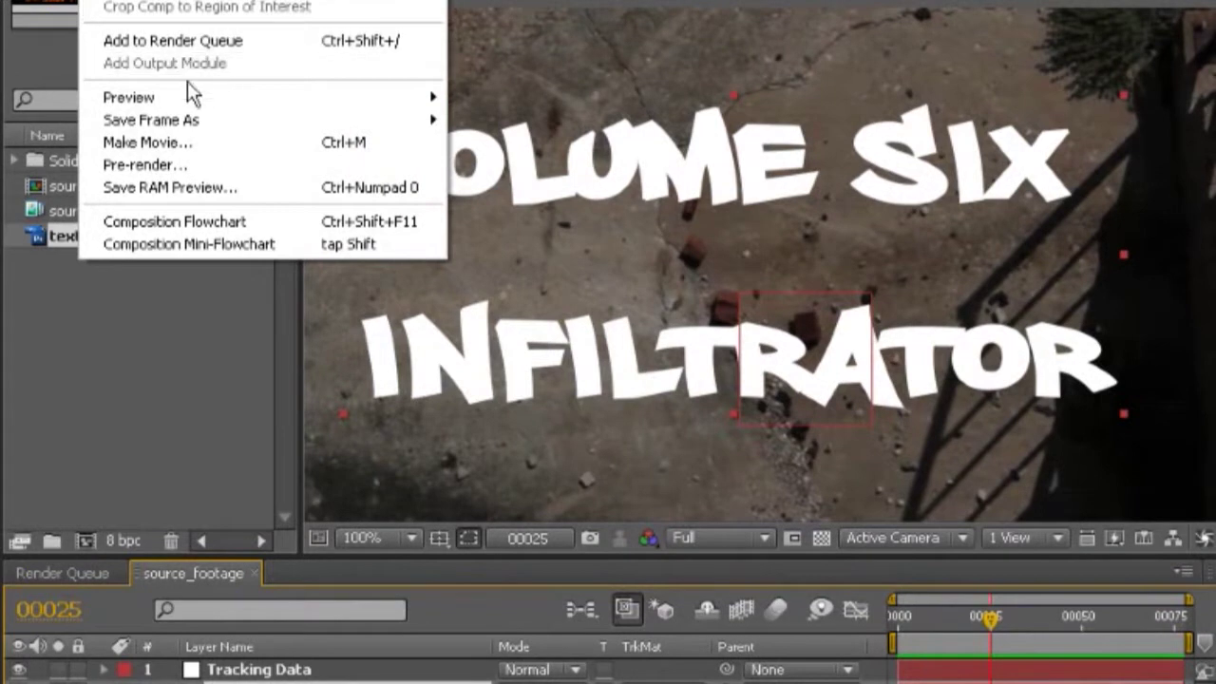
{"action": "key", "text": "Escape"}
{"action": "key", "text": "alt+c"}
{"action": "key", "text": "Right"}
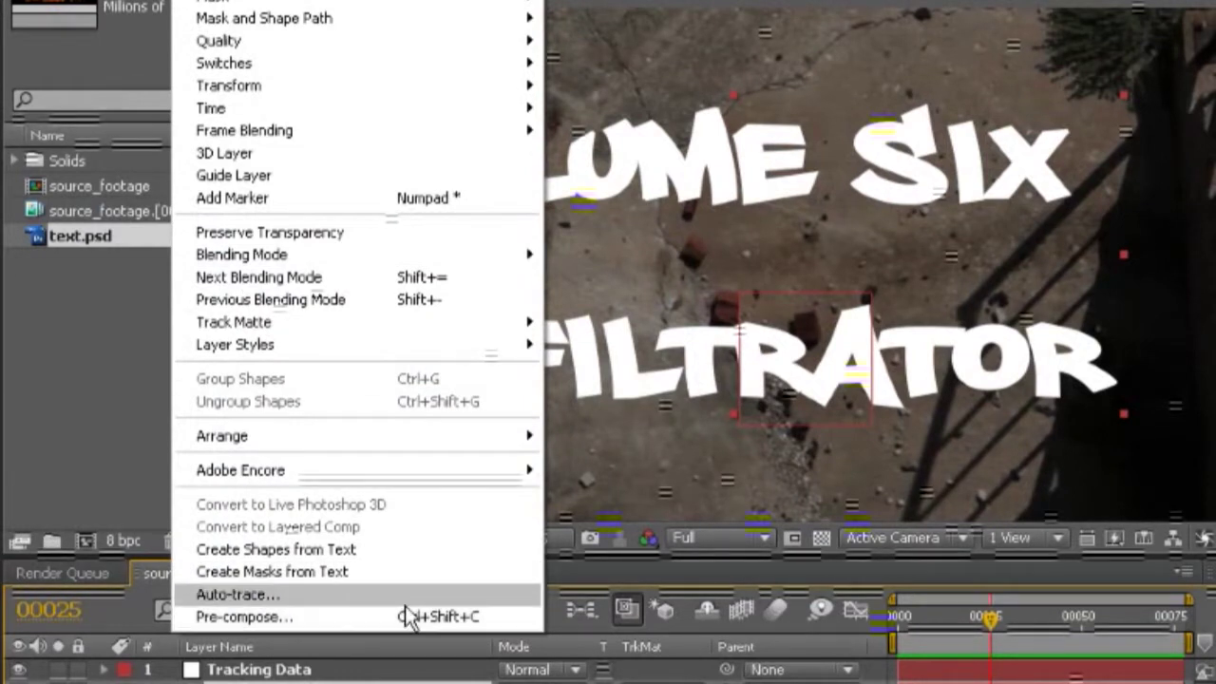
{"action": "left_click", "coordinate": [473, 618]}
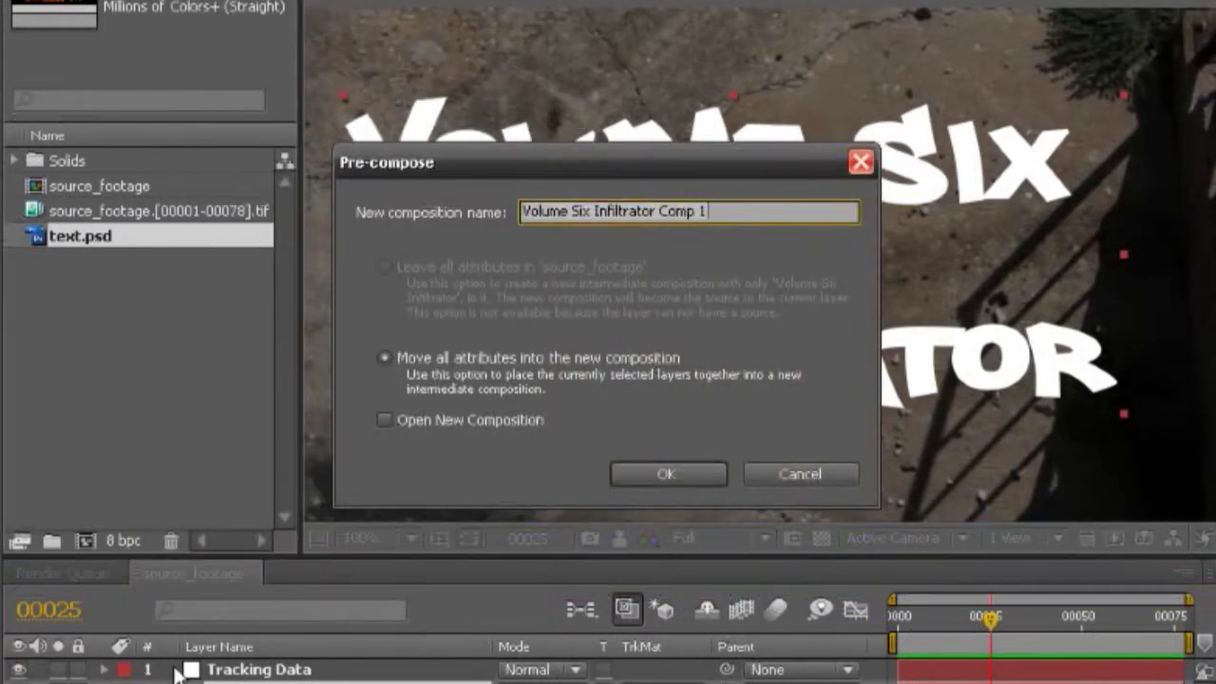
{"action": "left_click", "coordinate": [745, 217]}
{"action": "key", "text": "ctrl+a"}
{"action": "type", "text": "T"}
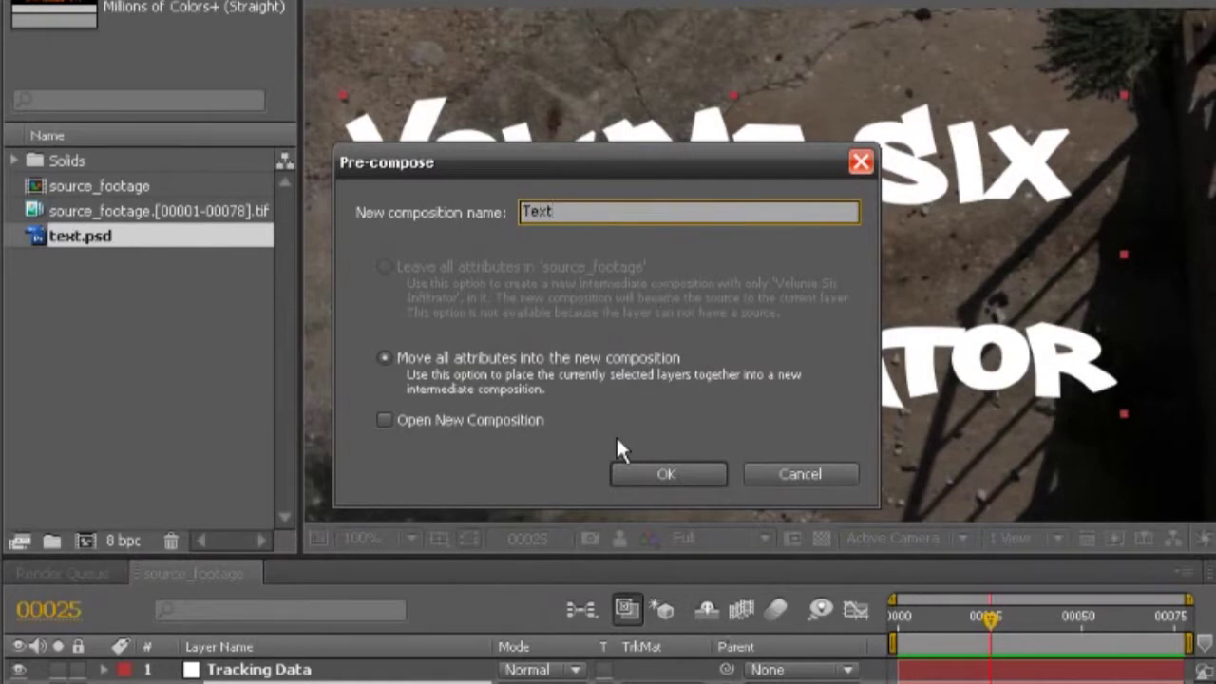
{"action": "left_click", "coordinate": [663, 479]}
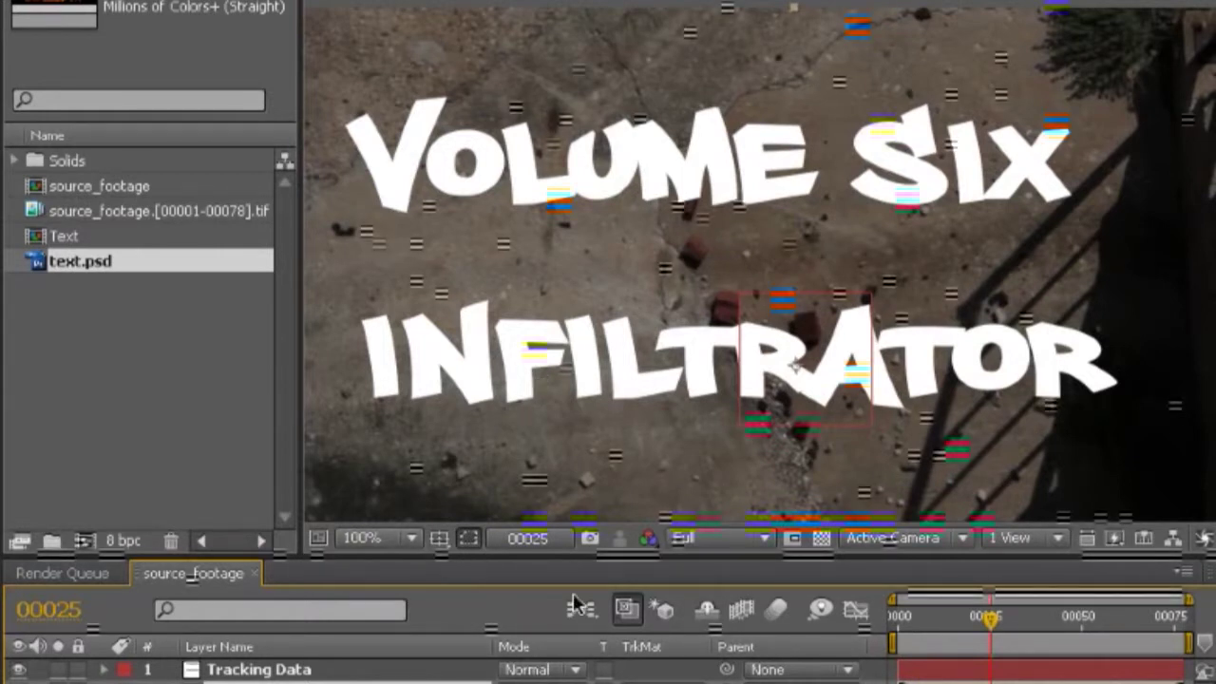
- Open the Text composition to view its title layer and return to the source_footage composition
{"action": "double_click", "coordinate": [64, 235]}
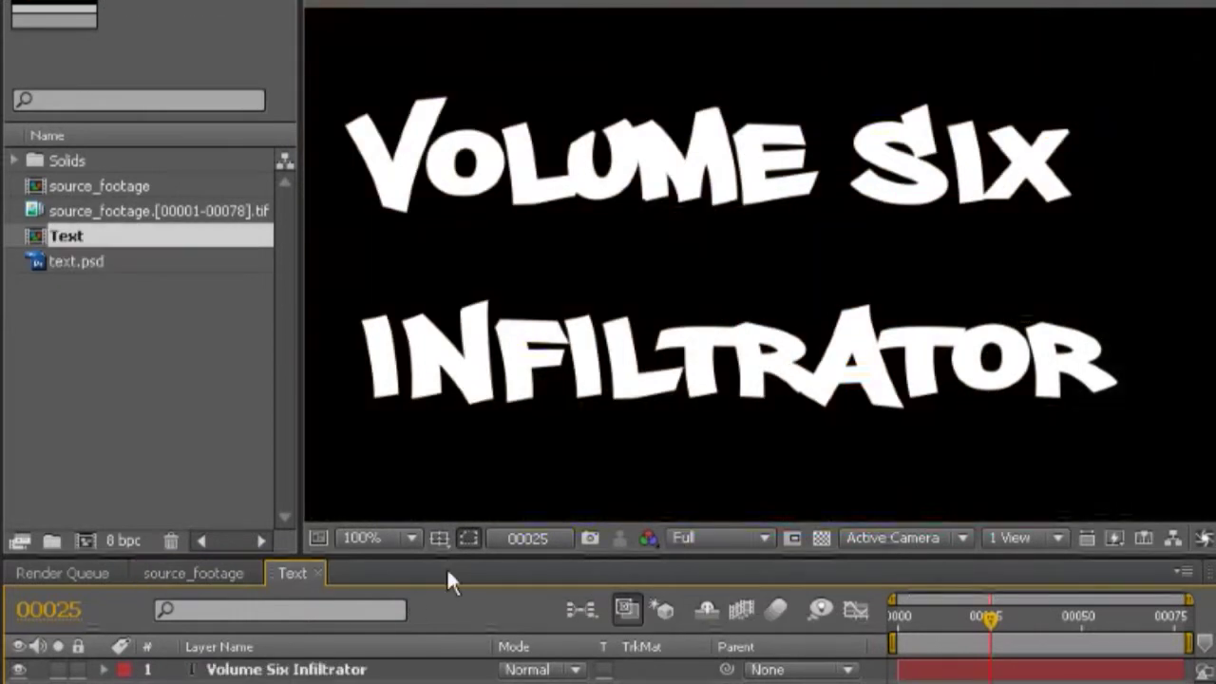
{"action": "left_click", "coordinate": [297, 669]}
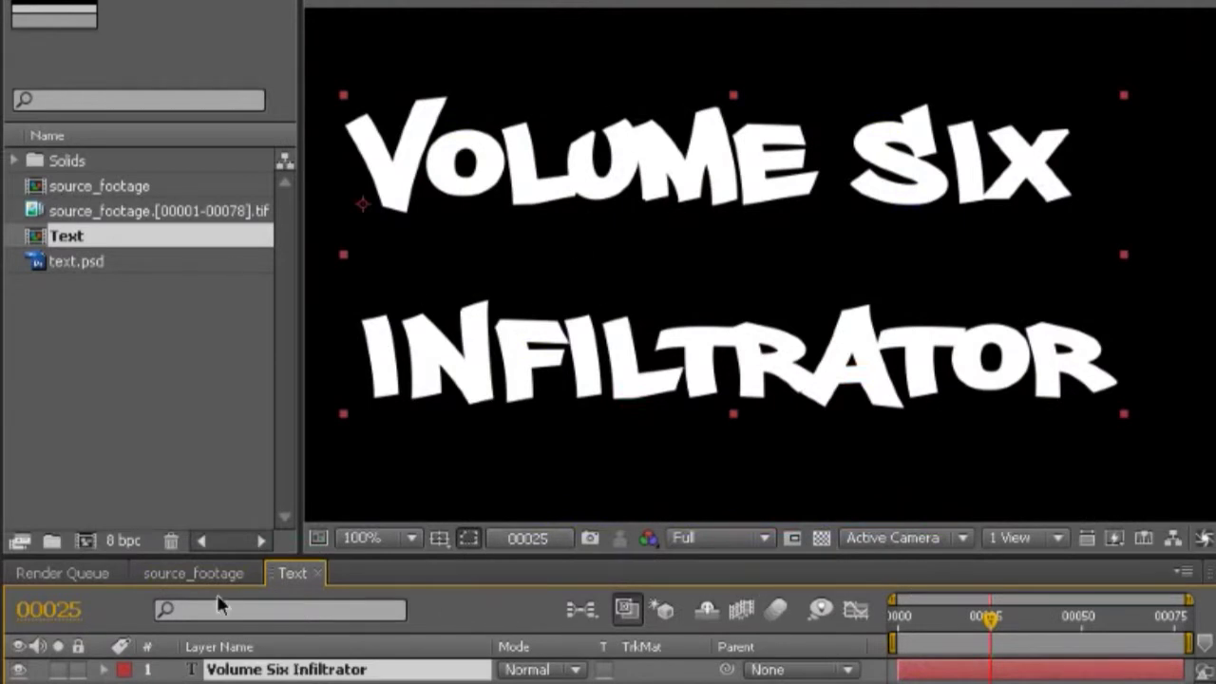
{"action": "left_click", "coordinate": [203, 570]}
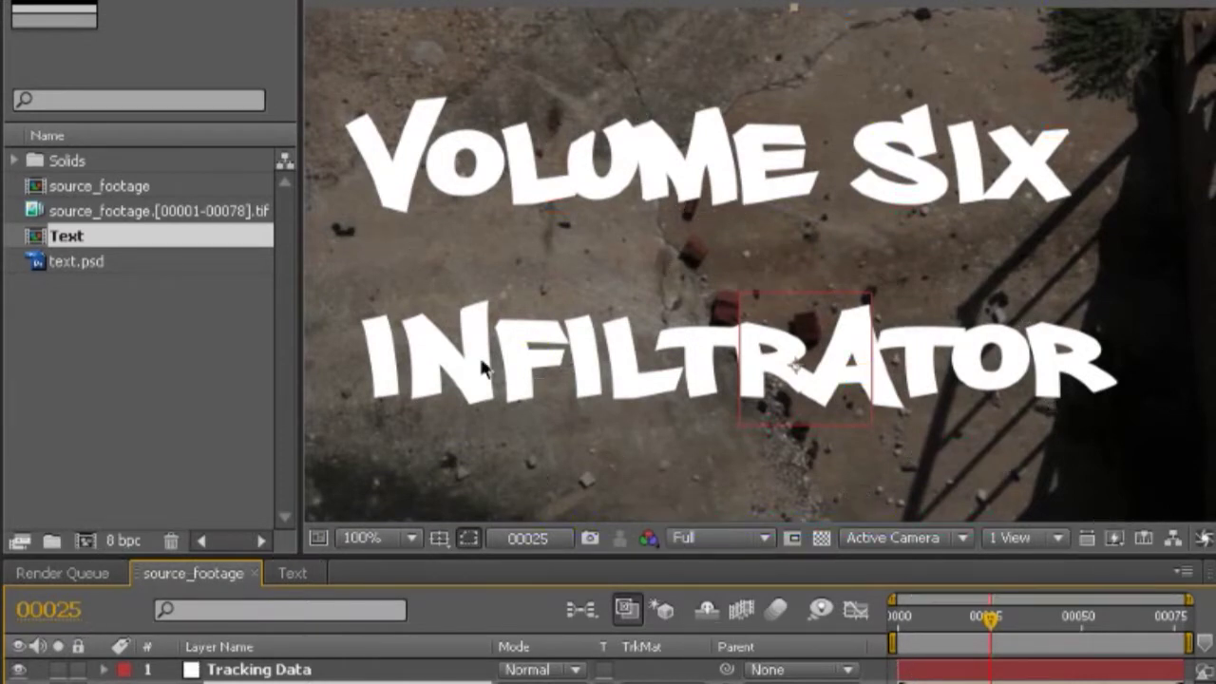
- Preview the pre-composed title over the footage in source_footage and reopen the Text composition
{"action": "left_click", "coordinate": [988, 619]}
{"action": "left_click_drag", "start_coordinate": [989, 620], "coordinate": [991, 646]}
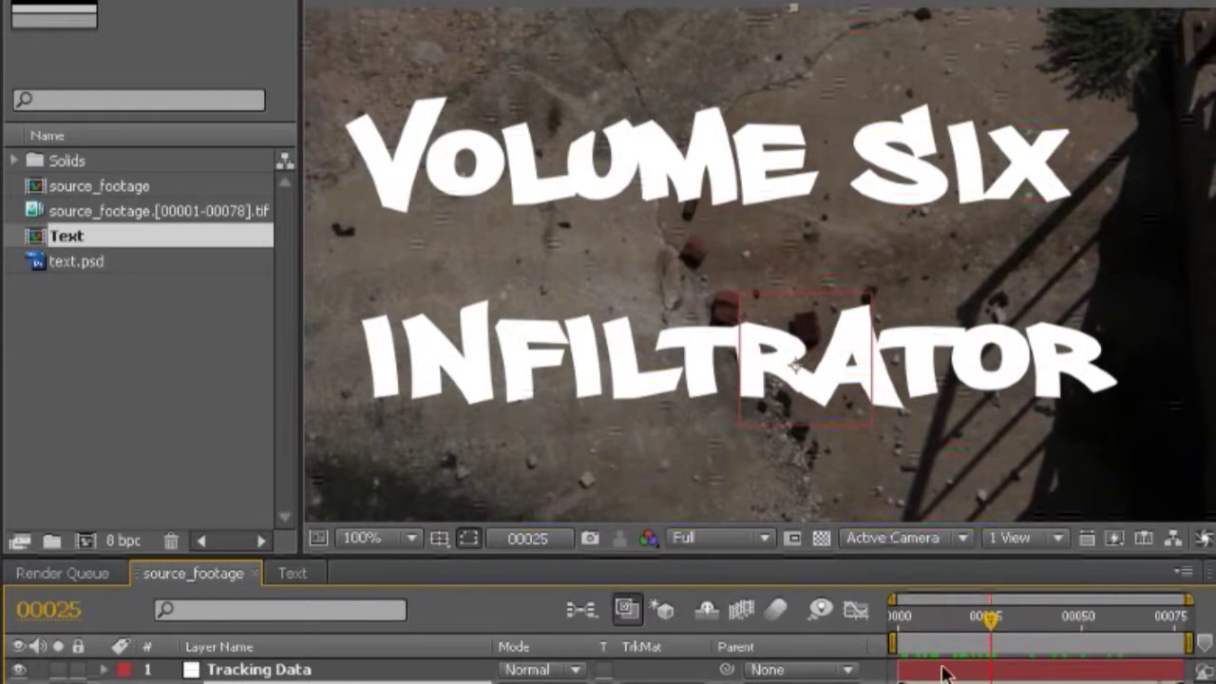
{"action": "left_click_drag", "start_coordinate": [259, 677], "coordinate": [257, 671]}
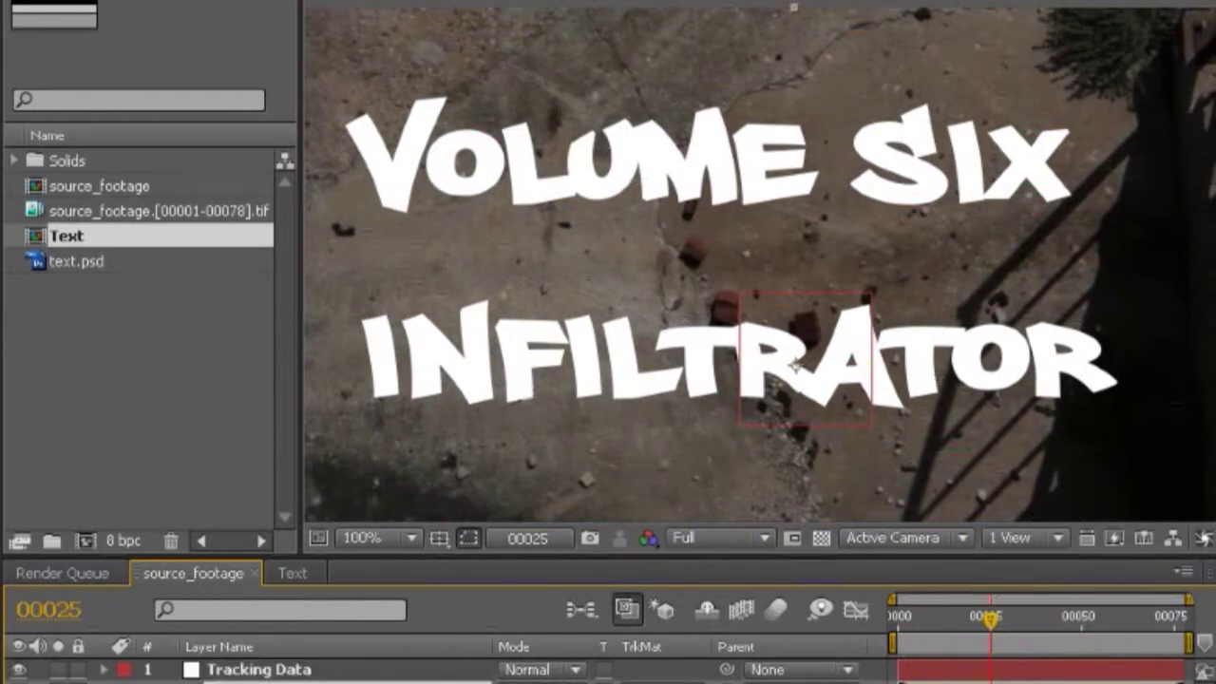
{"action": "mouse_move", "coordinate": [993, 624]}
{"action": "left_mouse_down"}
{"action": "mouse_move", "coordinate": [896, 627]}
{"action": "mouse_move", "coordinate": [1188, 627]}
{"action": "mouse_move", "coordinate": [1015, 627]}
{"action": "left_mouse_up"}
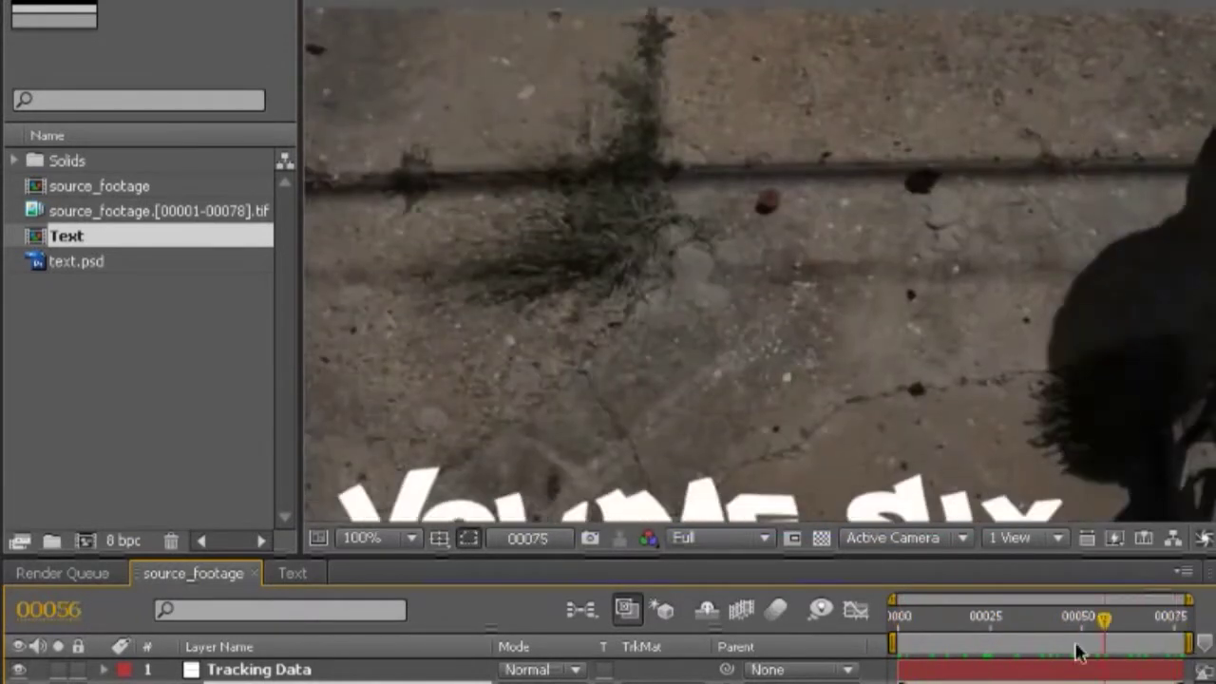
{"action": "key", "text": "space"}
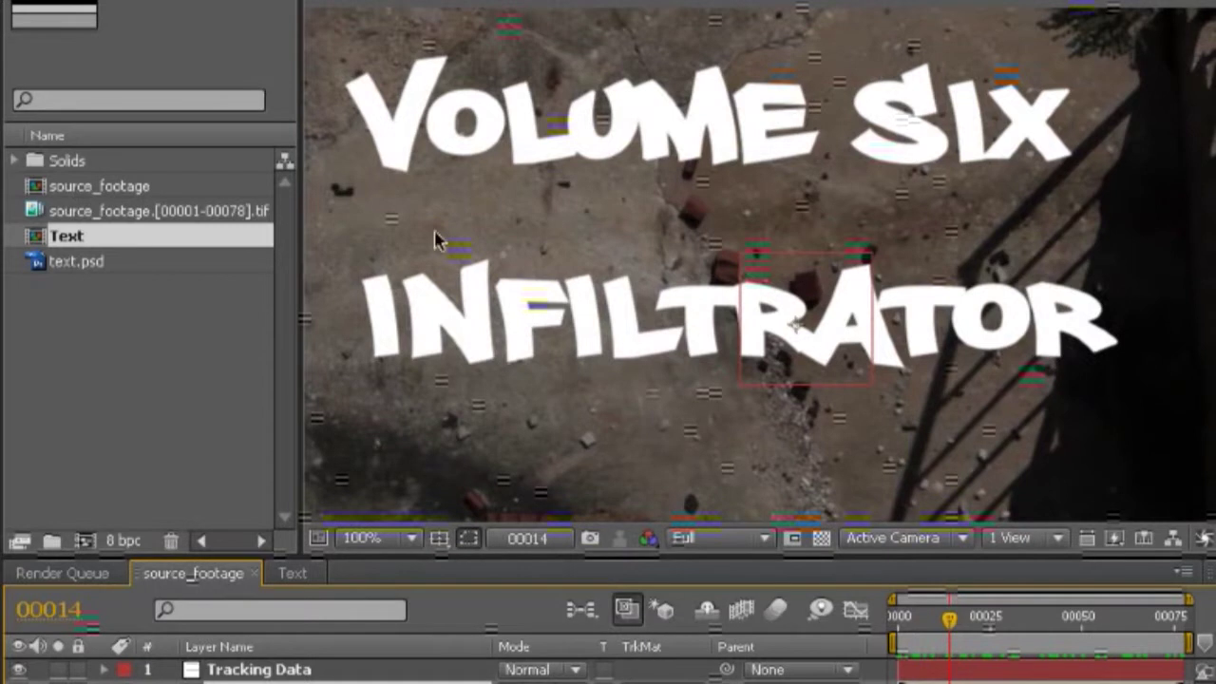
{"action": "left_click", "coordinate": [295, 571]}
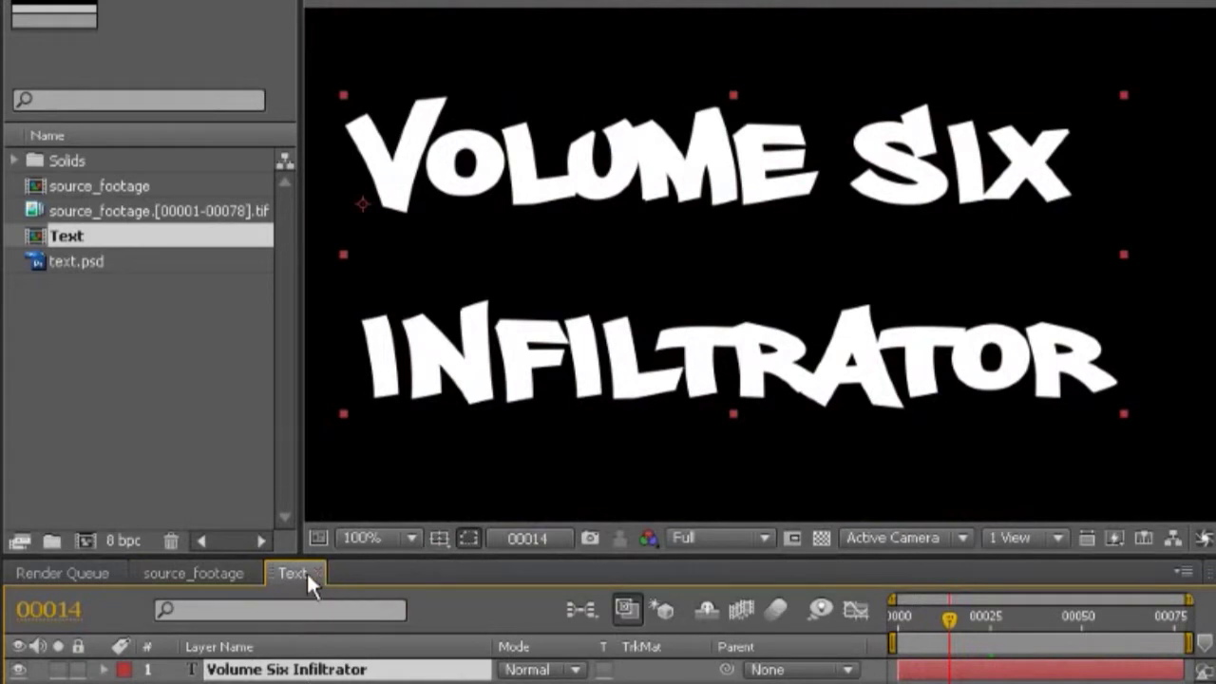
- Return to the source_footage composition and rename it as Main_Comp in the project
{"action": "left_click", "coordinate": [196, 575]}
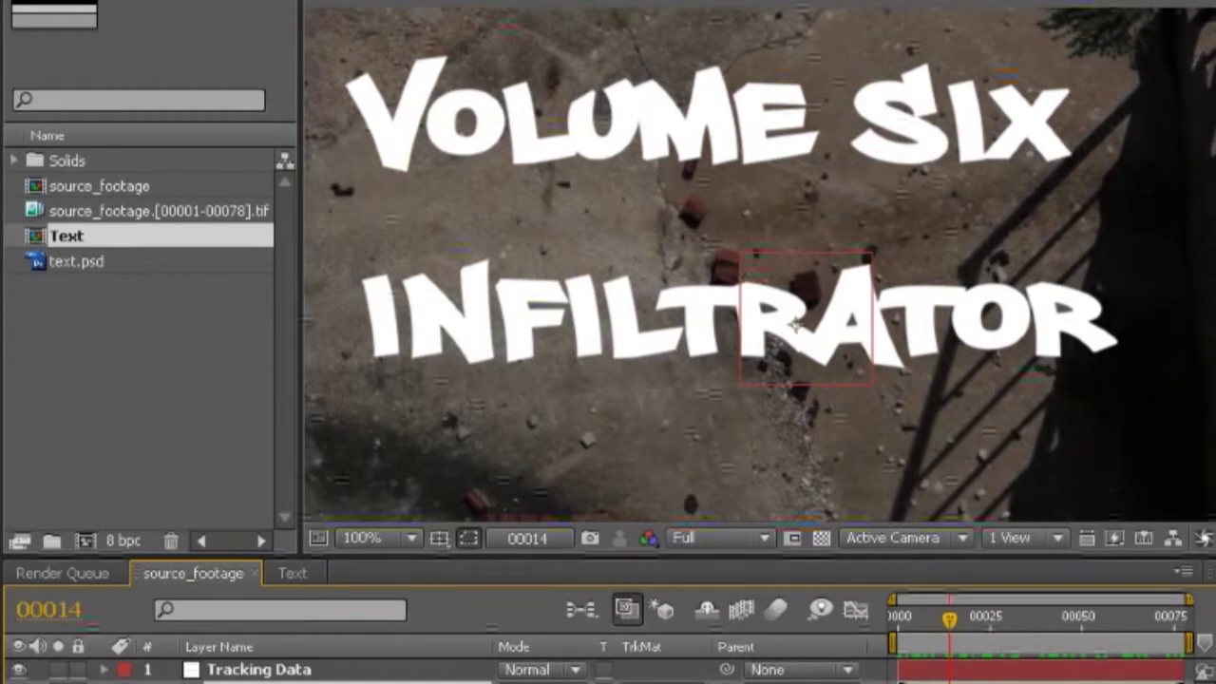
{"action": "left_click", "coordinate": [242, 1]}
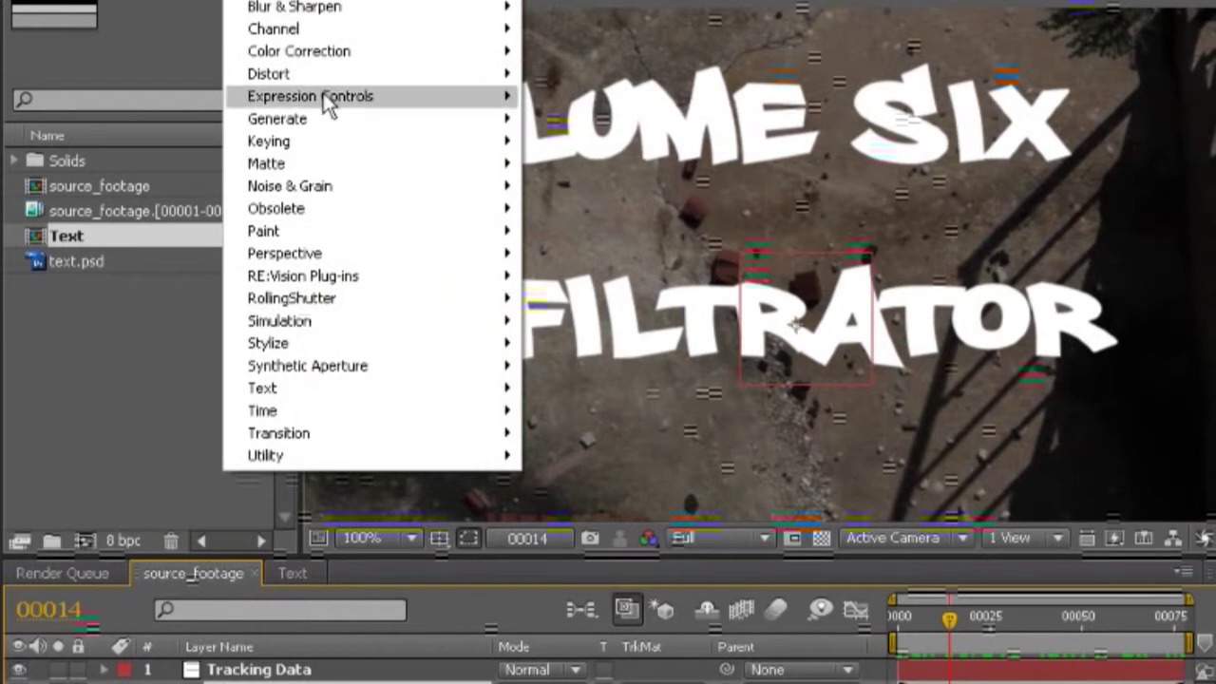
{"action": "left_click", "coordinate": [135, 186]}
{"action": "key", "text": "Return"}
{"action": "type", "text": "Main_Comp"}
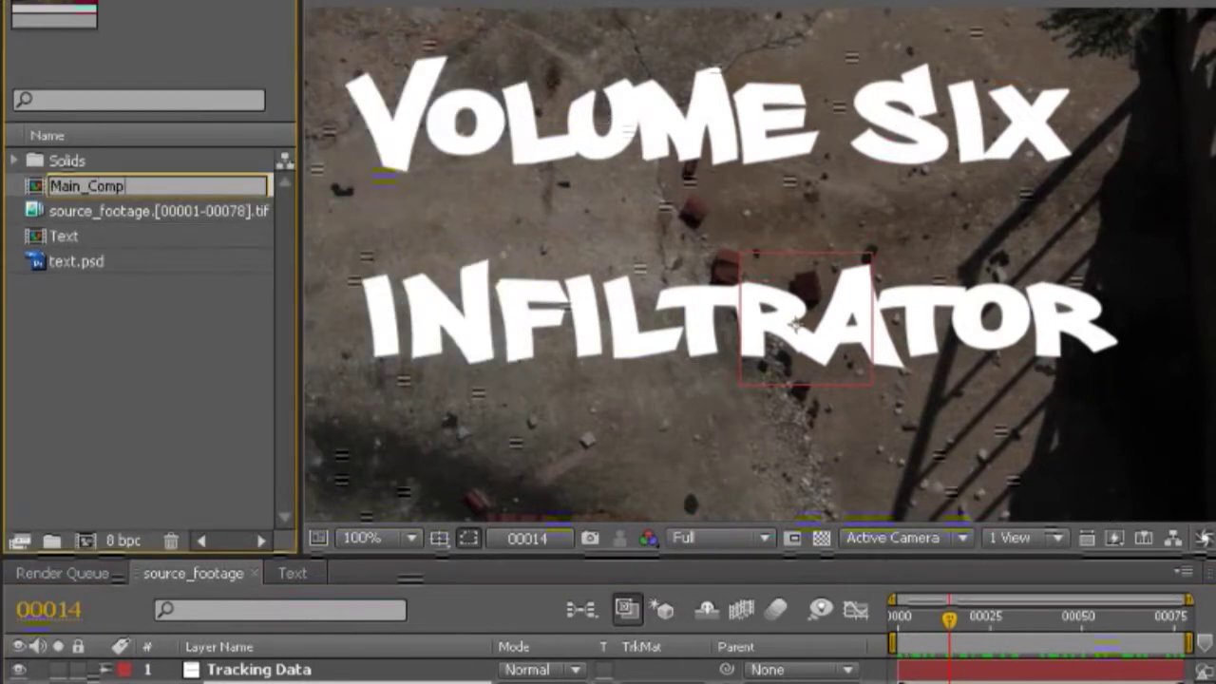
{"action": "key", "text": "Return"}
- Apply the Fill effect from the Generate category to the pre-composed title layer in Main_Comp
{"action": "right_click", "coordinate": [231, 668]}
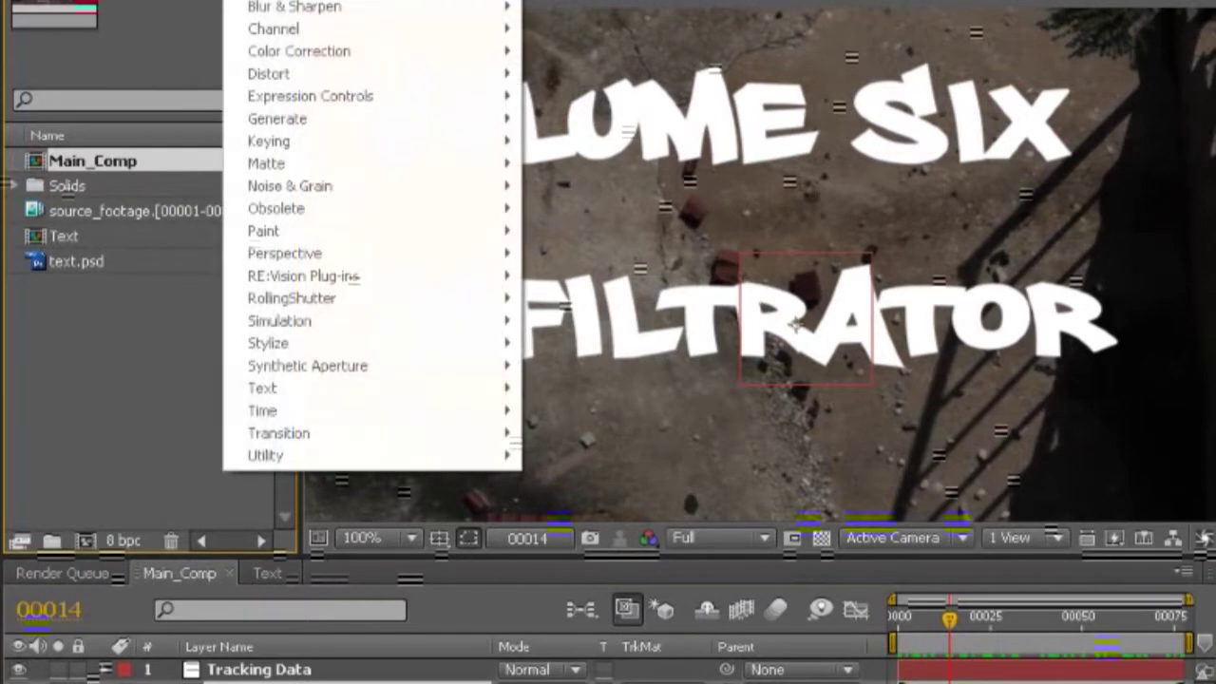
{"action": "left_click", "coordinate": [231, 668]}
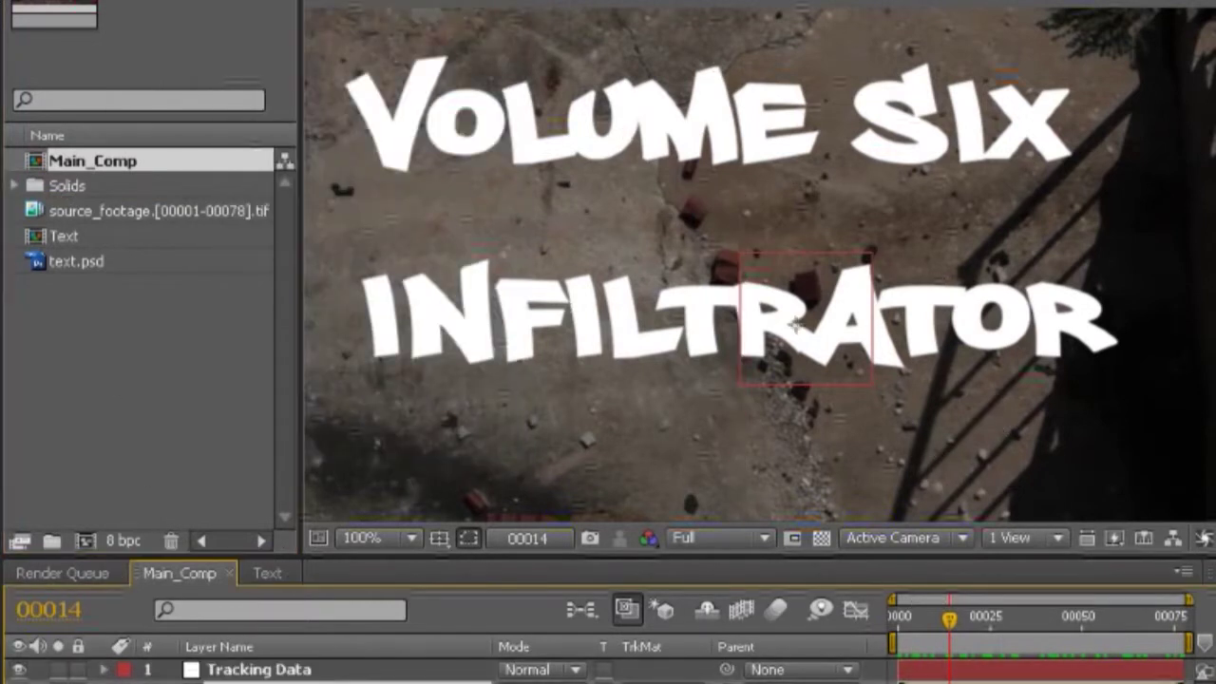
{"action": "left_click", "coordinate": [245, 0]}
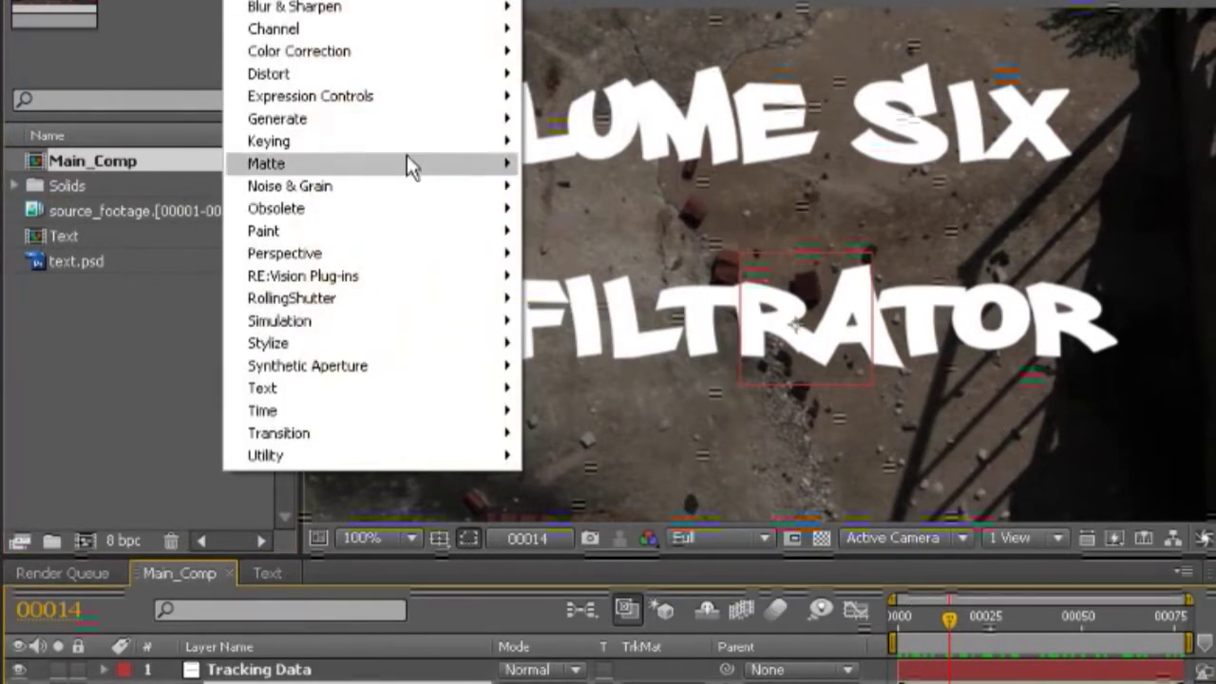
{"action": "mouse_move", "coordinate": [423, 129]}
{"action": "left_click", "coordinate": [573, 432]}
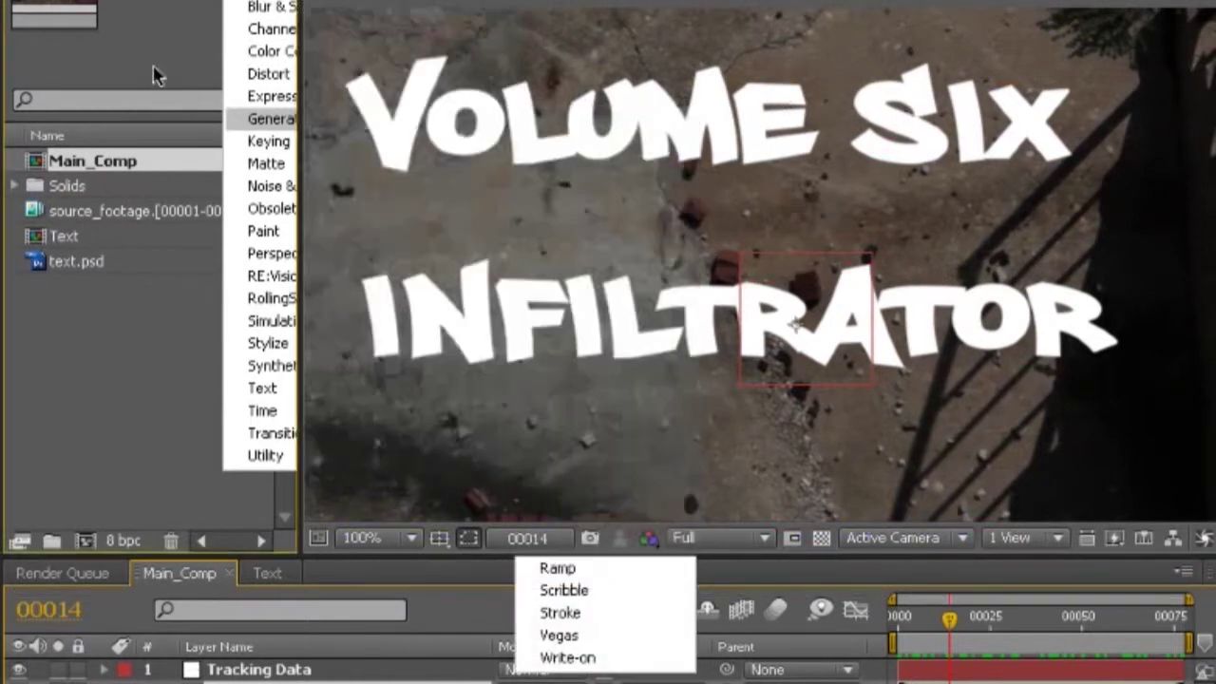
- Sample the ground's brown color from the footage for the title's Fill and raise its brightness to a pale beige
{"action": "left_click", "coordinate": [190, 68]}
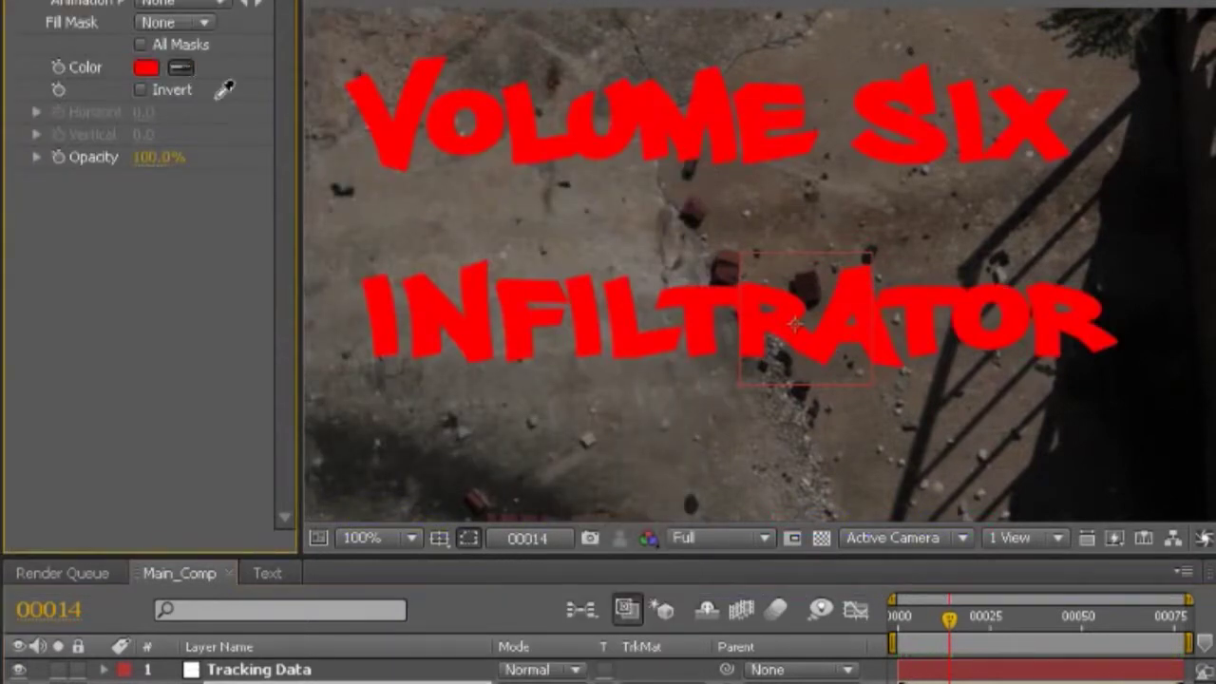
{"action": "left_click", "coordinate": [524, 196]}
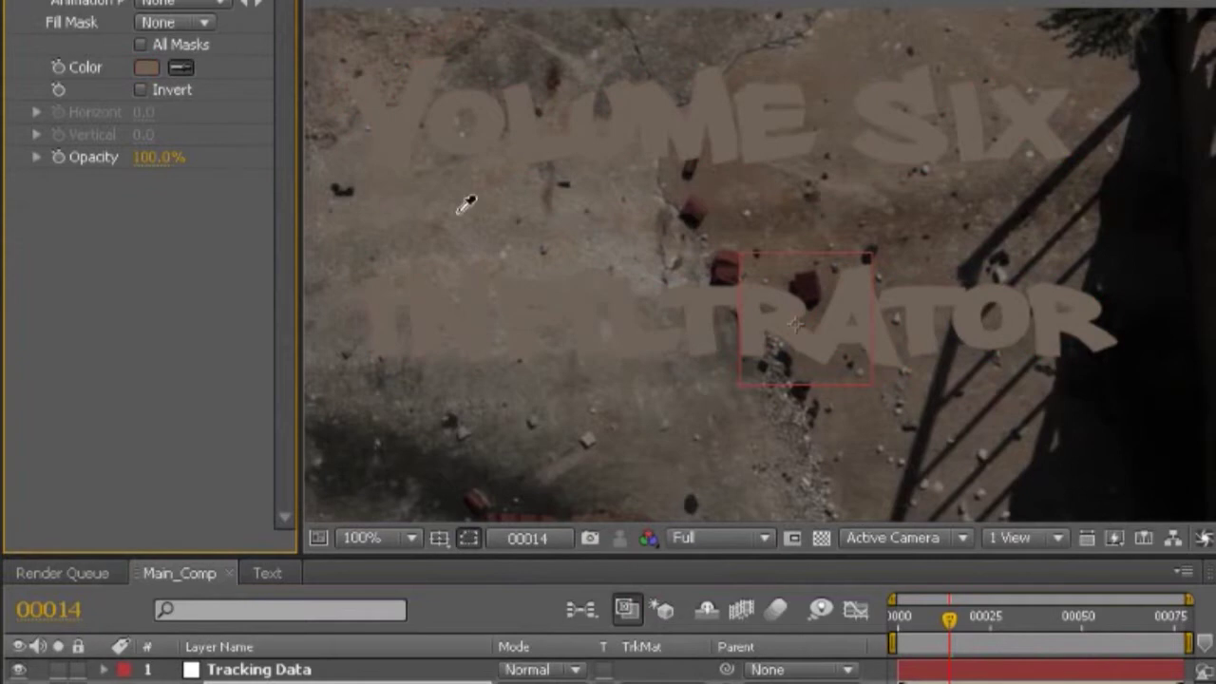
{"action": "left_click", "coordinate": [146, 67]}
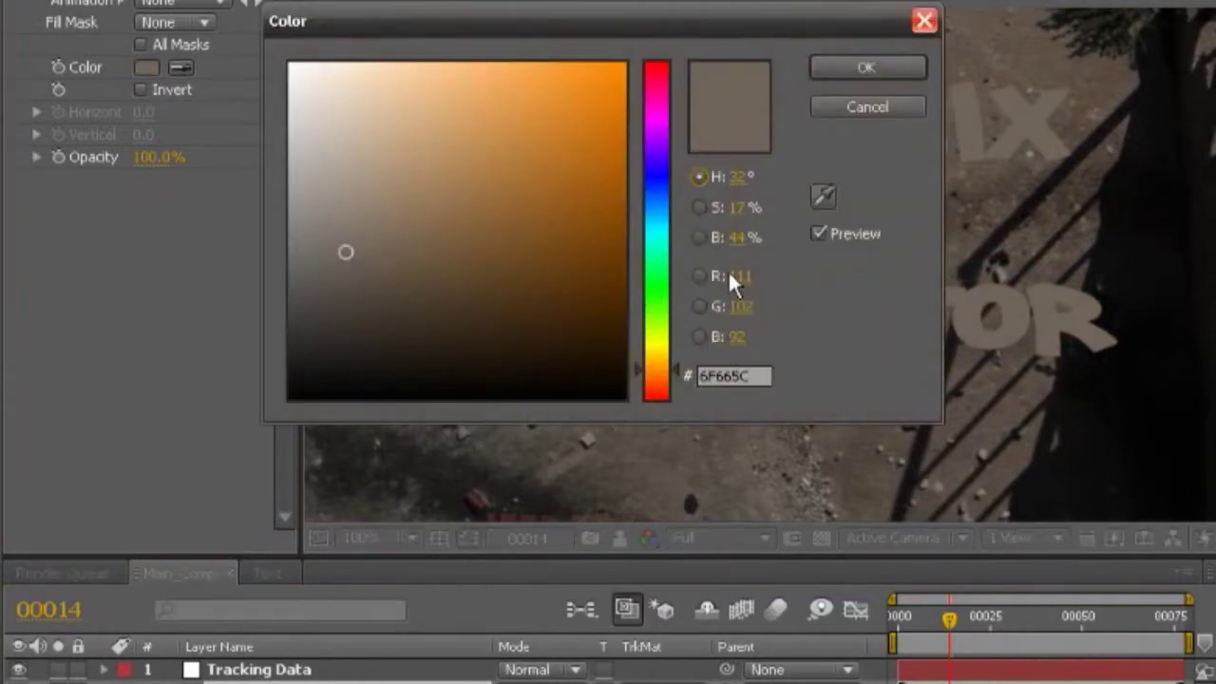
{"action": "left_click_drag", "start_coordinate": [744, 245], "coordinate": [815, 243]}
{"action": "left_click", "coordinate": [886, 75]}
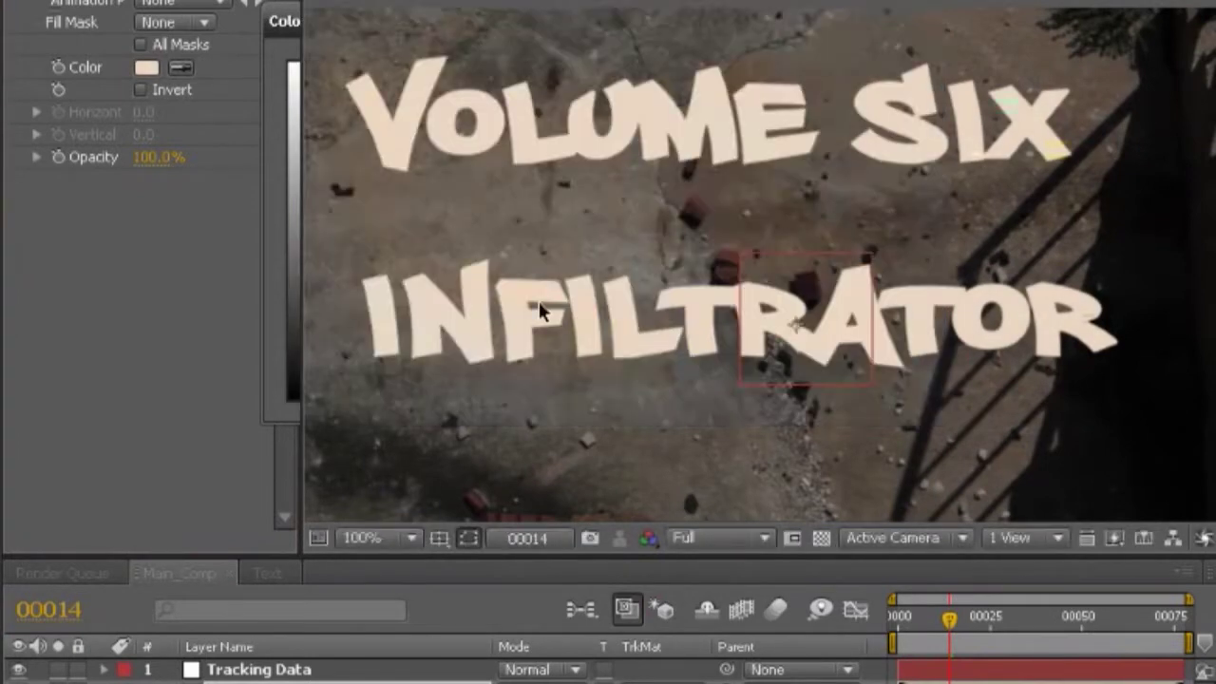
- Check the beige title against the footage at 50% and 100% zoom, moving the current time to frame 37
{"action": "scroll", "coordinate": [491, 326], "scroll_direction": "down", "scroll_amount": 1}
{"action": "scroll", "coordinate": [491, 326], "scroll_direction": "up", "scroll_amount": 1}
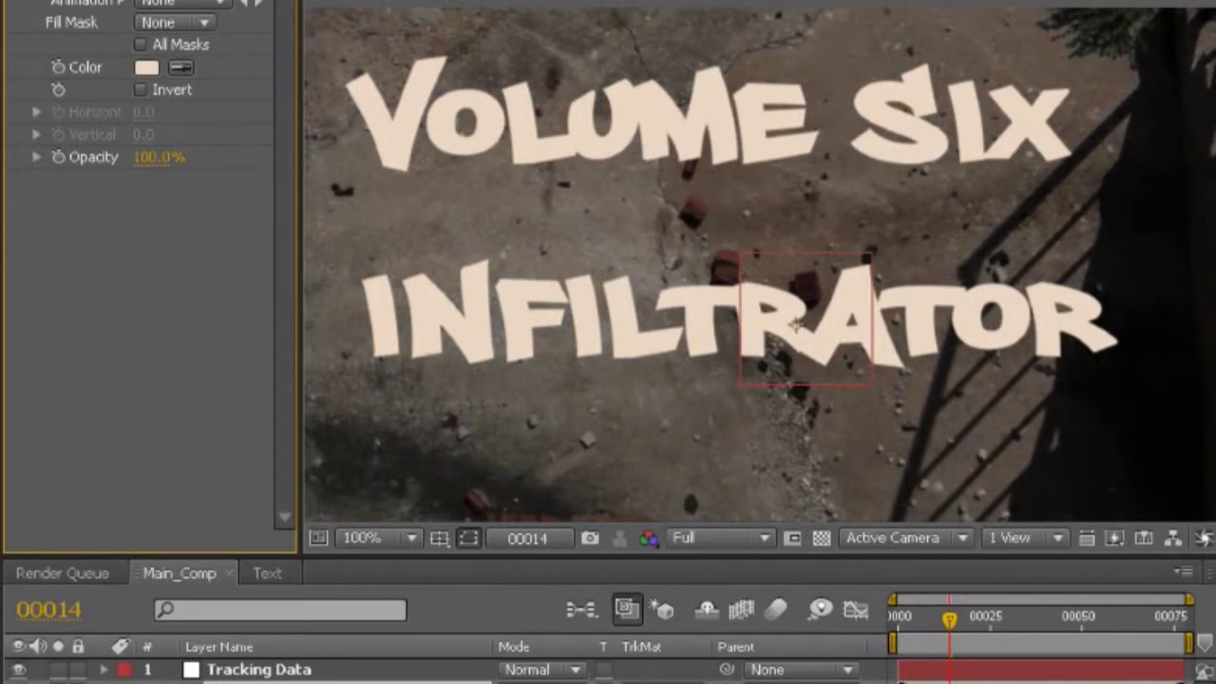
{"action": "scroll", "coordinate": [65, 196], "scroll_direction": "down", "scroll_amount": 3}
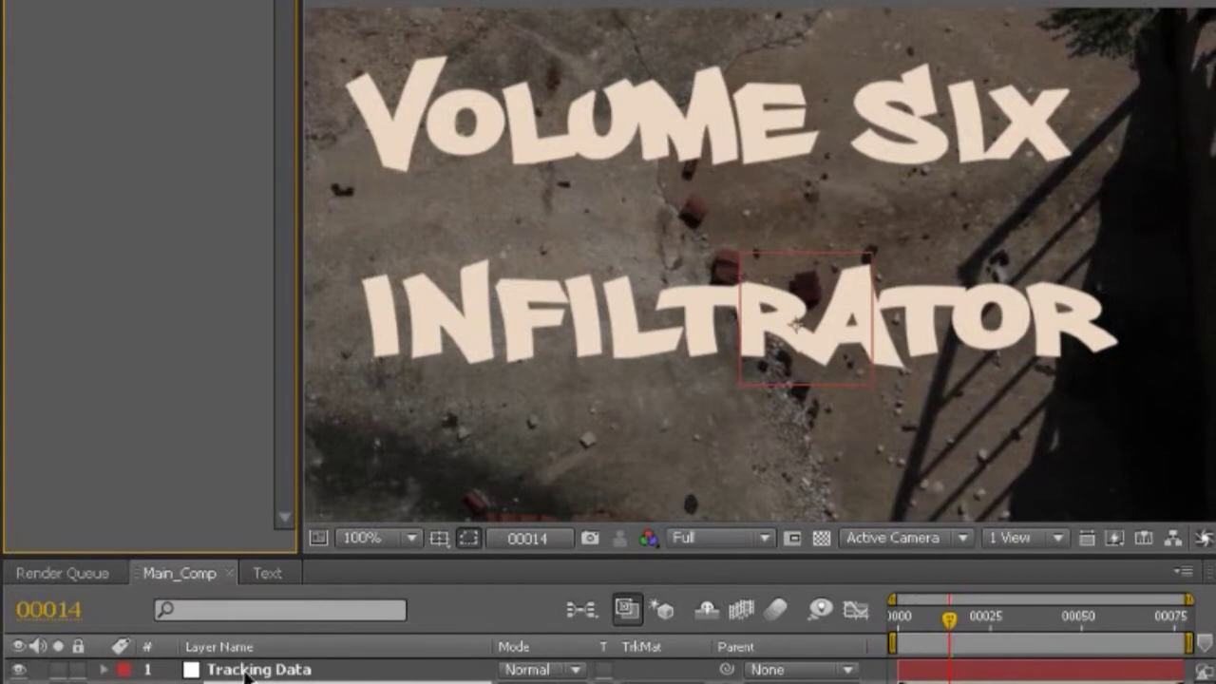
{"action": "key", "text": "comma"}
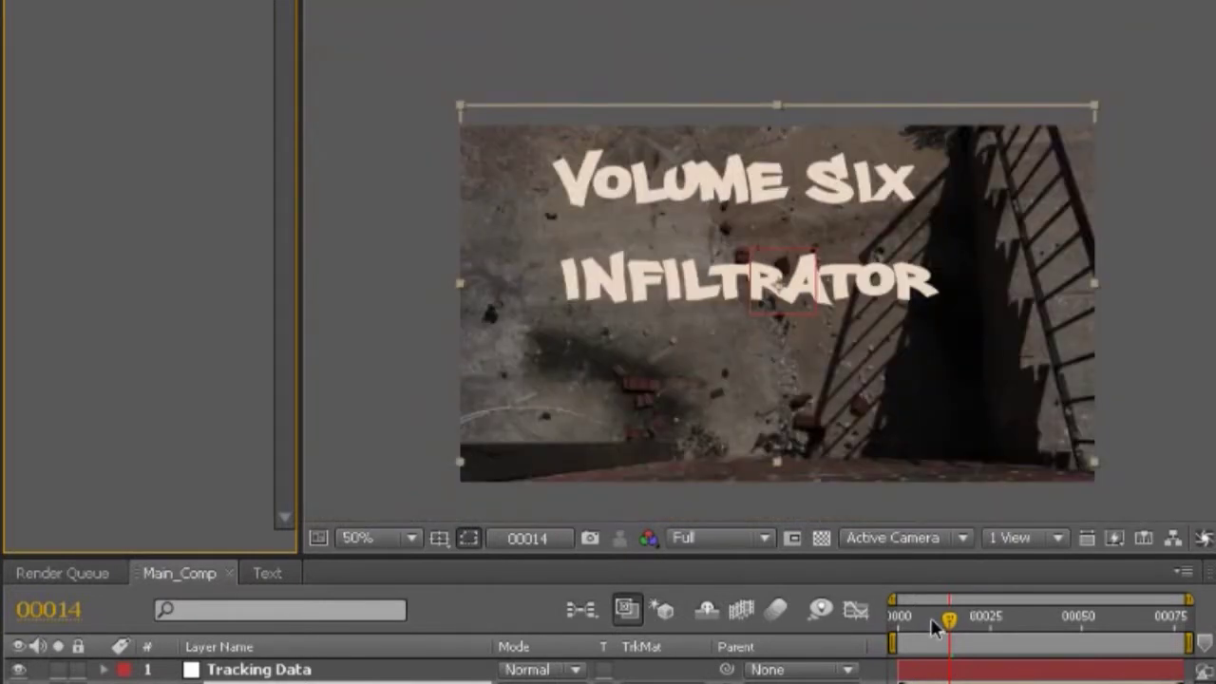
{"action": "left_click_drag", "start_coordinate": [953, 637], "coordinate": [1035, 655]}
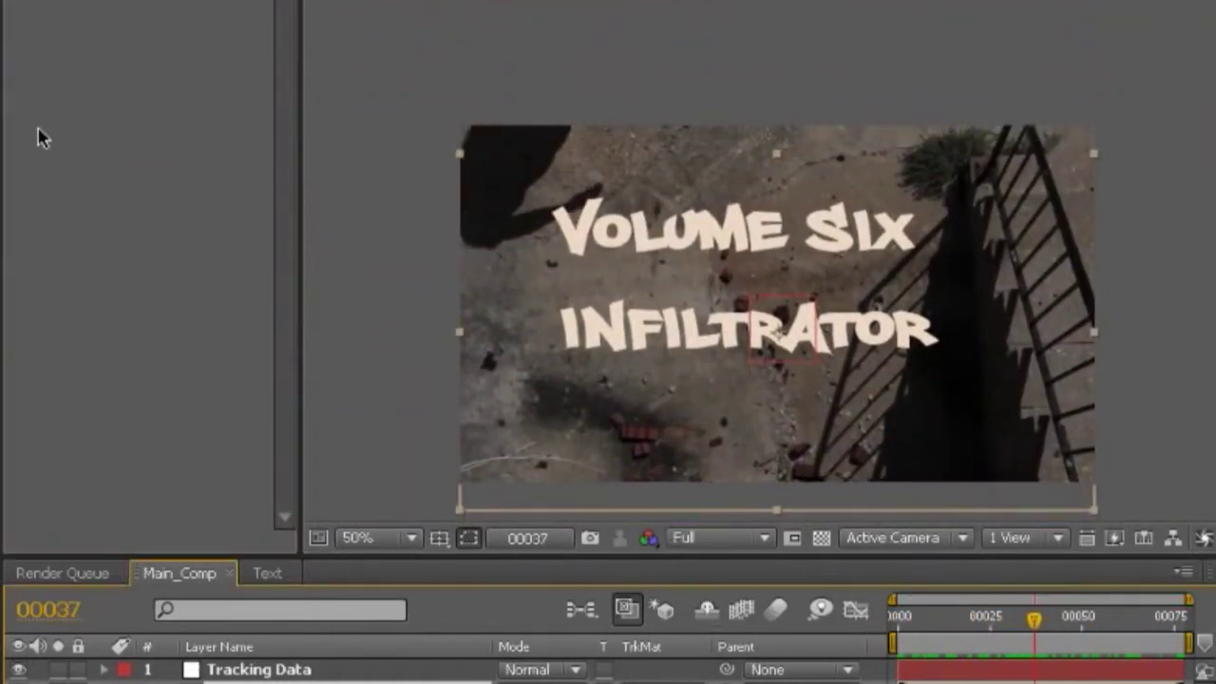
{"action": "key", "text": "period"}
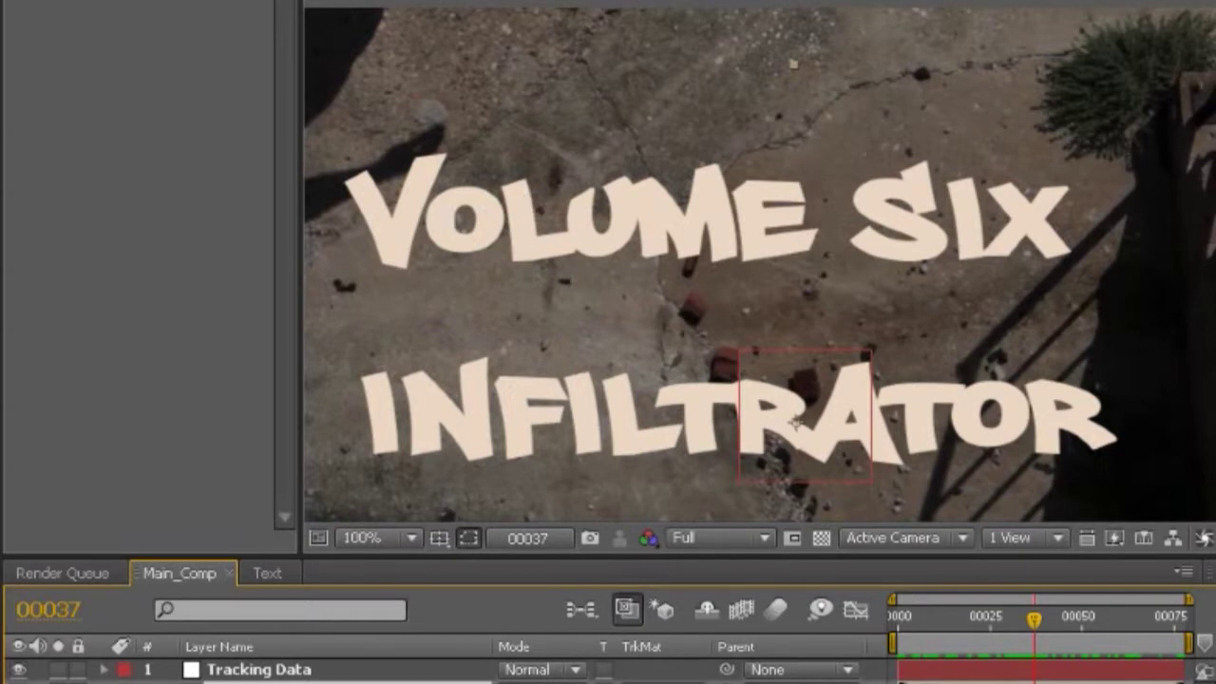
- Apply the Bevel Alpha effect from the Perspective category to the title layer
{"action": "left_click", "coordinate": [243, 0]}
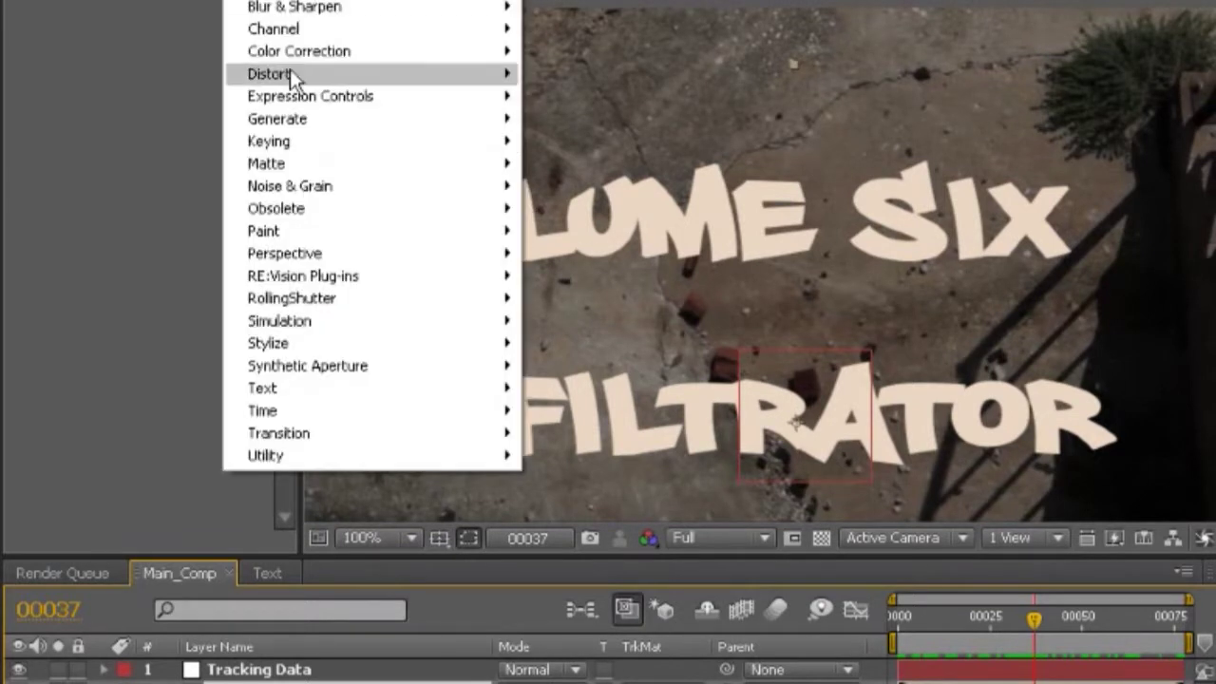
{"action": "mouse_move", "coordinate": [374, 257]}
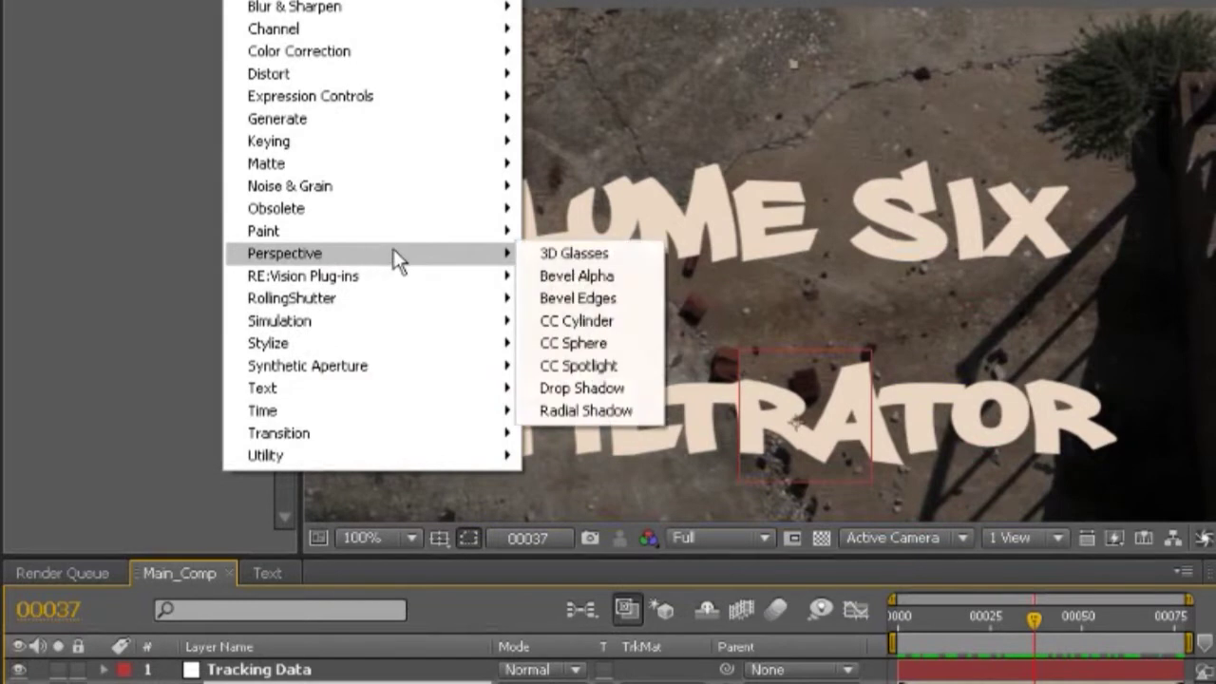
{"action": "left_click", "coordinate": [598, 274]}
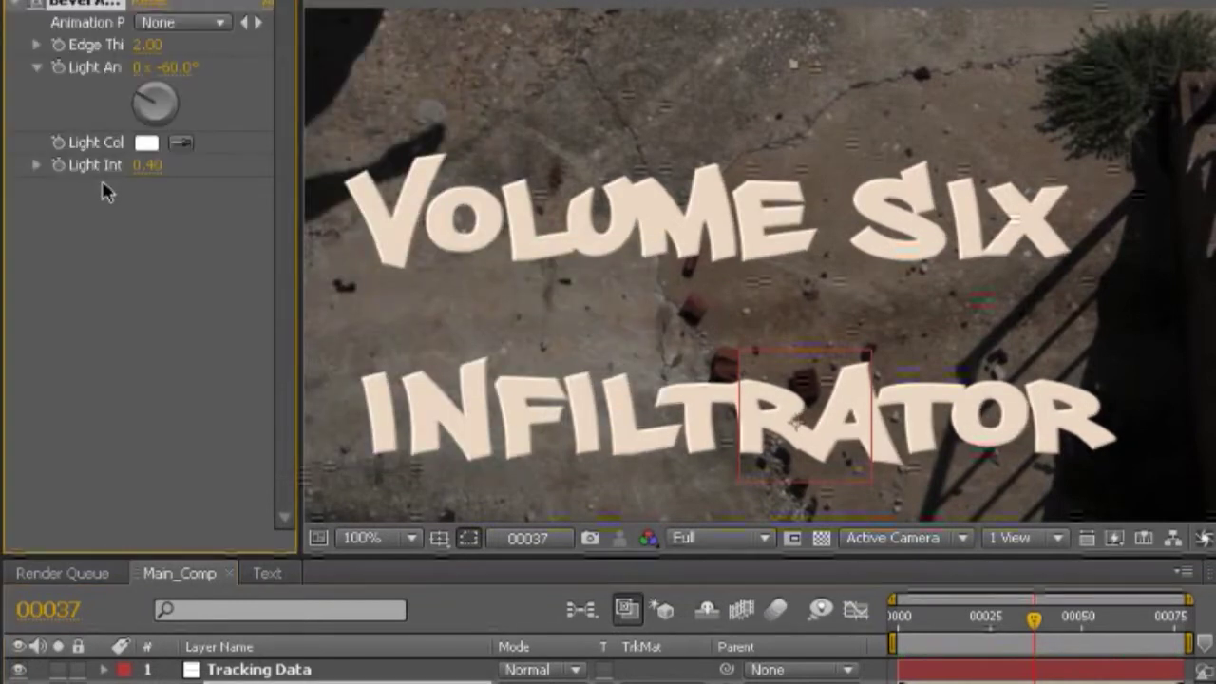
{"action": "key", "text": "period"}
{"action": "key", "text": "comma"}
- Set the Bevel Alpha edge thickness to 6.10 and its light intensity to 1.00
{"action": "left_click_drag", "start_coordinate": [140, 44], "coordinate": [187, 50]}
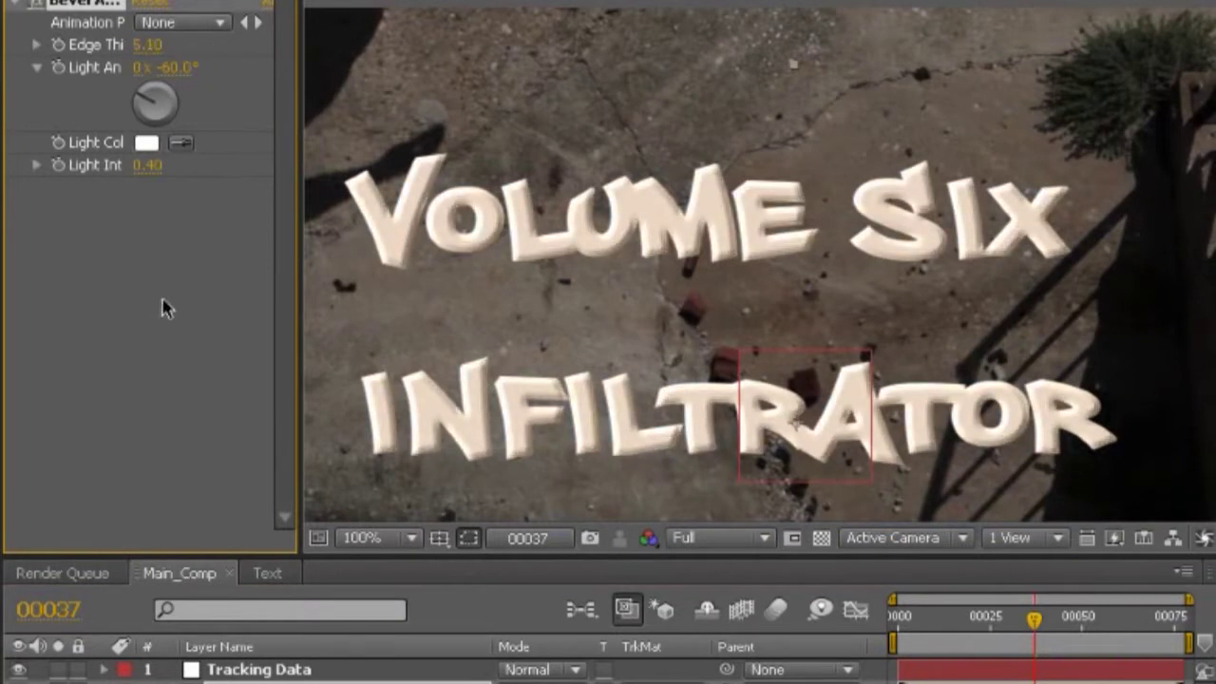
{"action": "left_click_drag", "start_coordinate": [147, 166], "coordinate": [237, 174]}
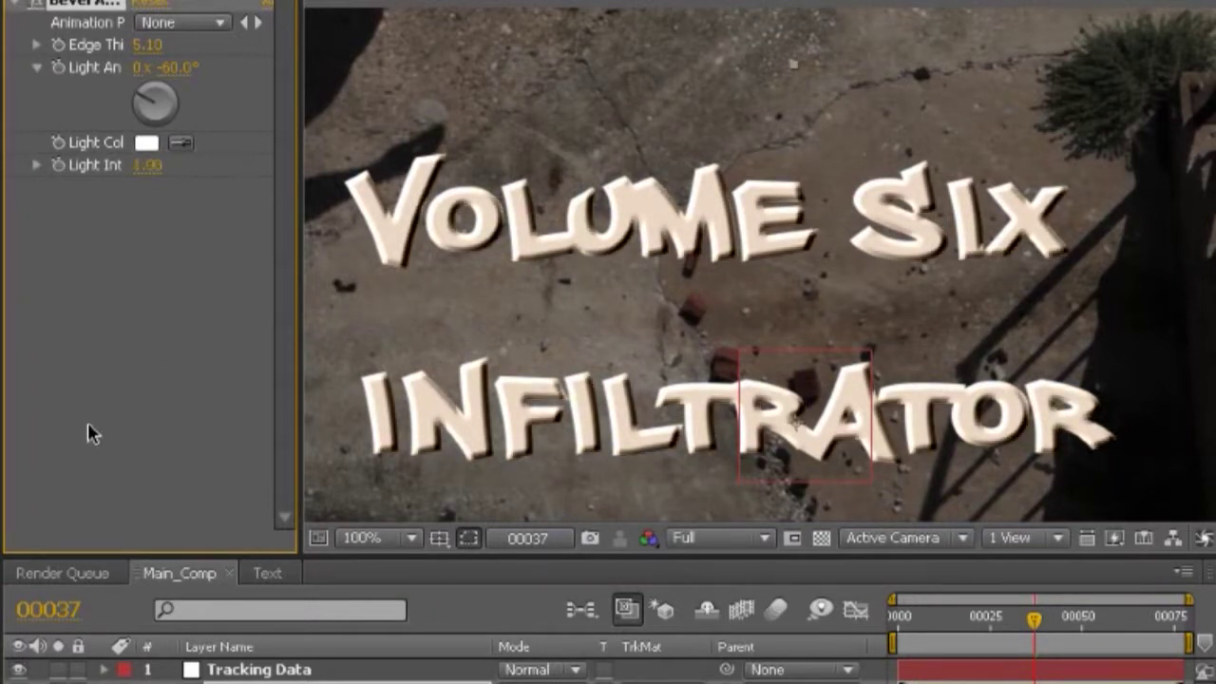
{"action": "left_click_drag", "start_coordinate": [155, 47], "coordinate": [176, 59]}
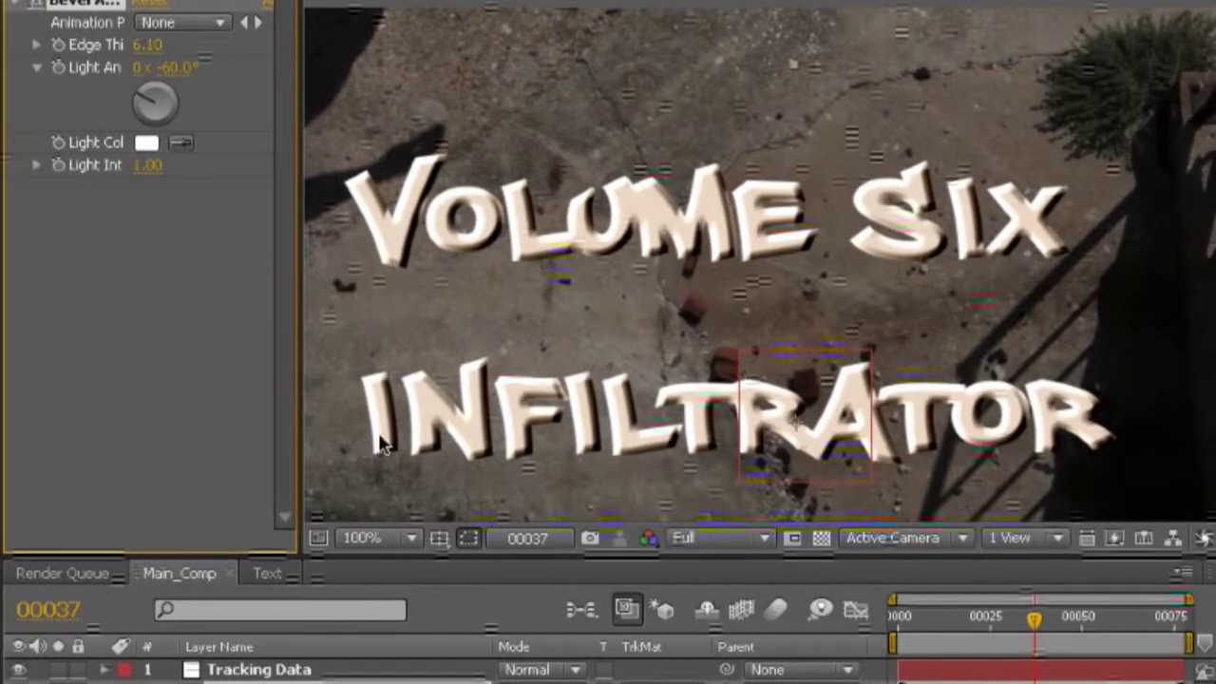
- Move to frame 29 and examine the beveled letter edges up close against the ground's lighting
{"action": "left_click_drag", "start_coordinate": [1040, 623], "coordinate": [1006, 658]}
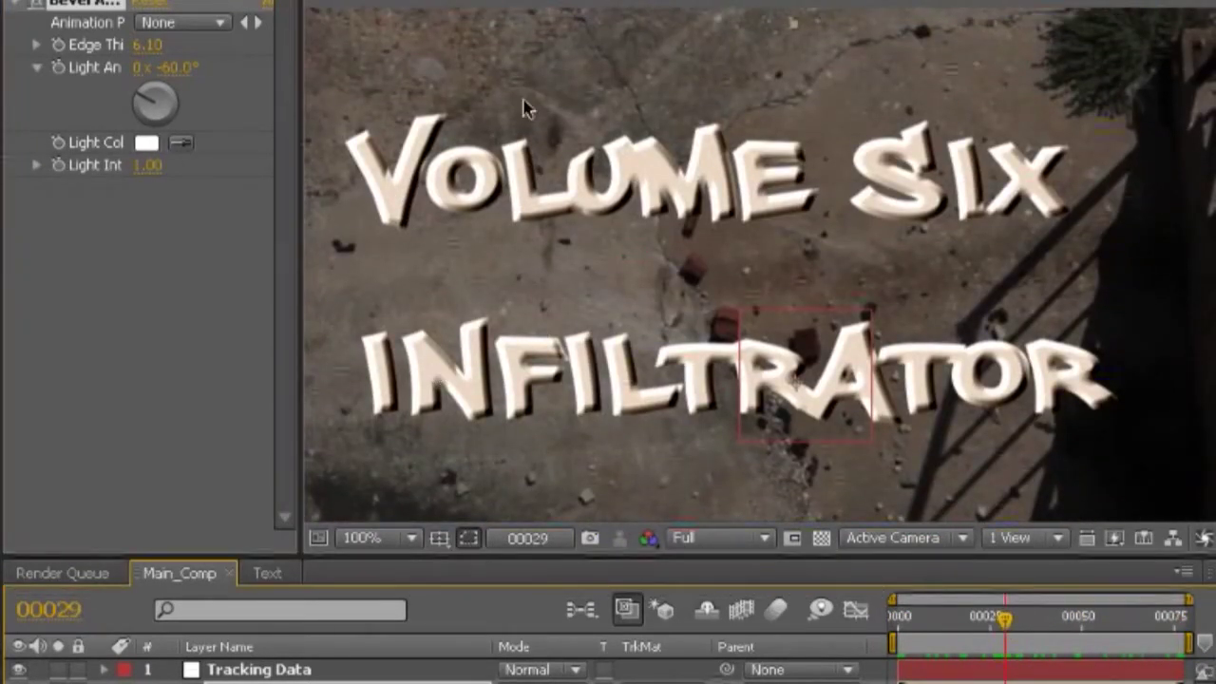
{"action": "scroll", "coordinate": [480, 296], "scroll_direction": "up", "scroll_amount": 1}
{"action": "left_click_drag", "start_coordinate": [483, 294], "coordinate": [1045, 498]}
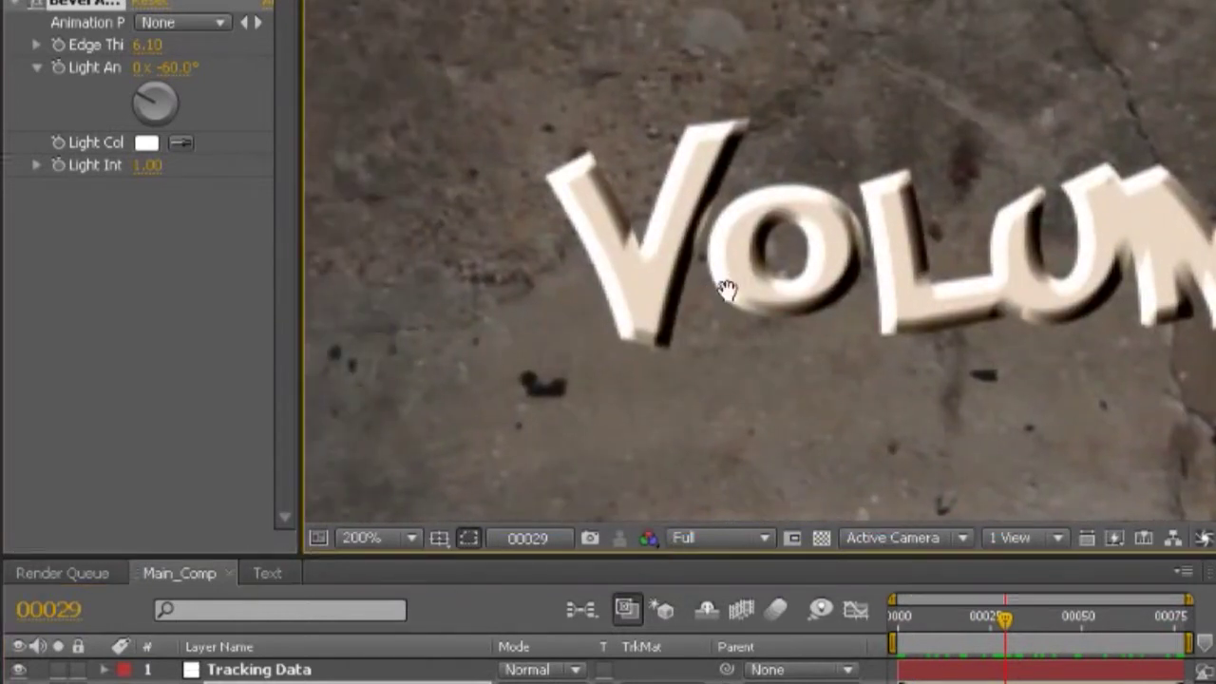
{"action": "scroll", "coordinate": [719, 282], "scroll_direction": "up", "scroll_amount": 1}
{"action": "scroll", "coordinate": [633, 251], "scroll_direction": "down", "scroll_amount": 1}
{"action": "left_click_drag", "start_coordinate": [999, 272], "coordinate": [457, 265]}
{"action": "scroll", "coordinate": [570, 386], "scroll_direction": "down", "scroll_amount": 1}
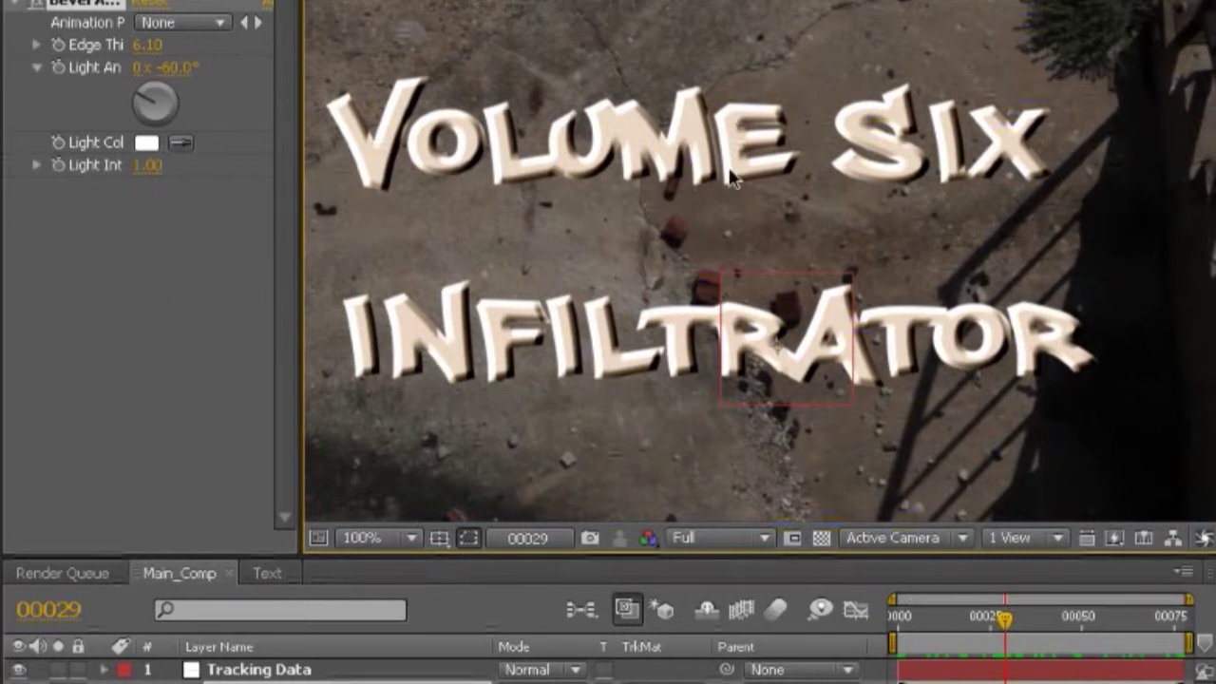
- Compare the bevel with the footage's shadows and set the Bevel Alpha light angle to 52°
{"action": "mouse_move", "coordinate": [165, 96]}
{"action": "left_mouse_down"}
{"action": "mouse_move", "coordinate": [178, 78]}
{"action": "mouse_move", "coordinate": [186, 88]}
{"action": "left_mouse_up"}
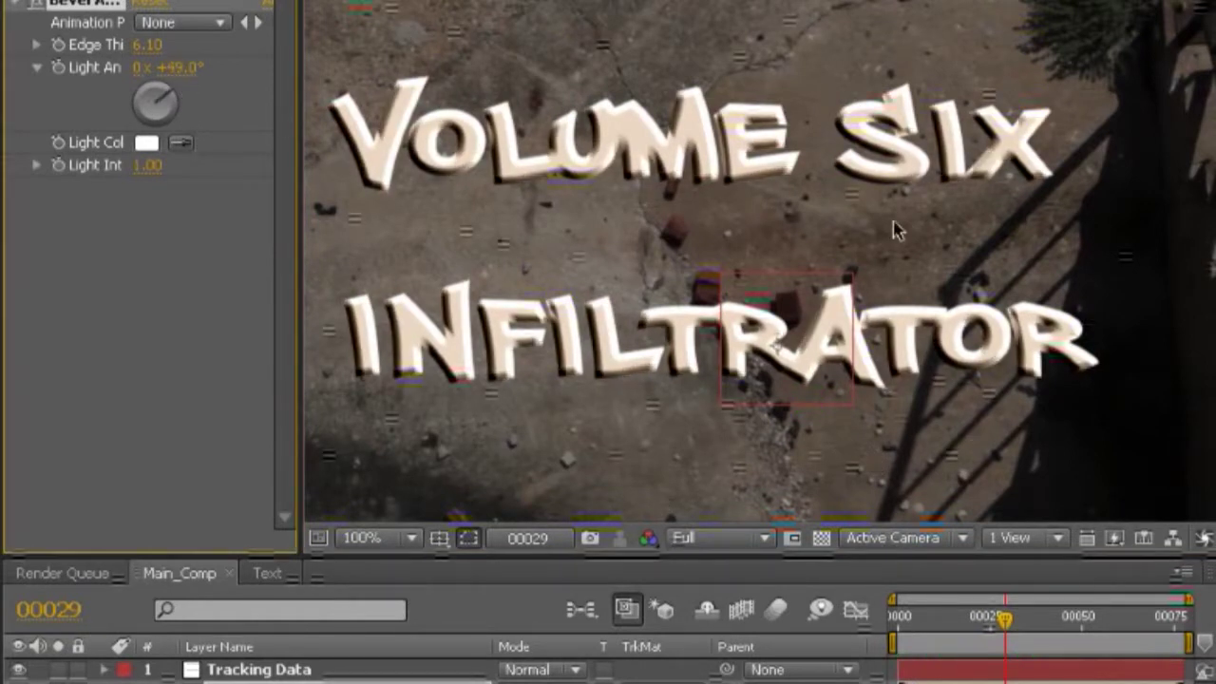
{"action": "left_click_drag", "start_coordinate": [1017, 160], "coordinate": [655, 203]}
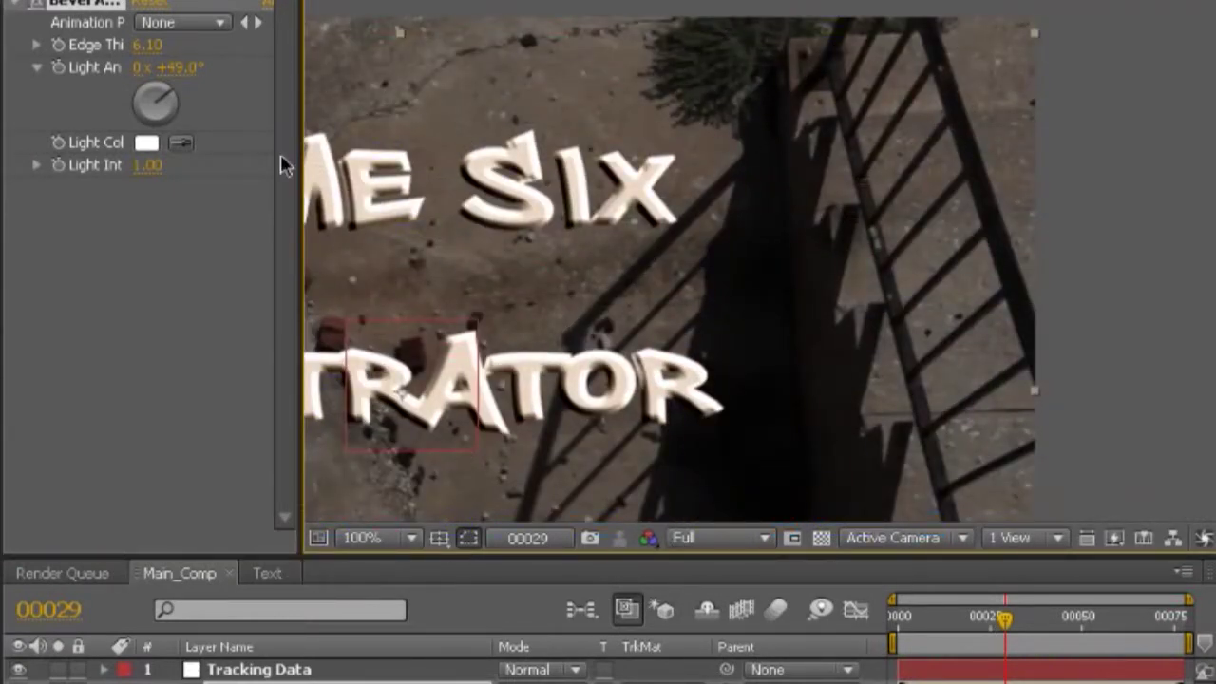
{"action": "left_click_drag", "start_coordinate": [166, 102], "coordinate": [190, 87]}
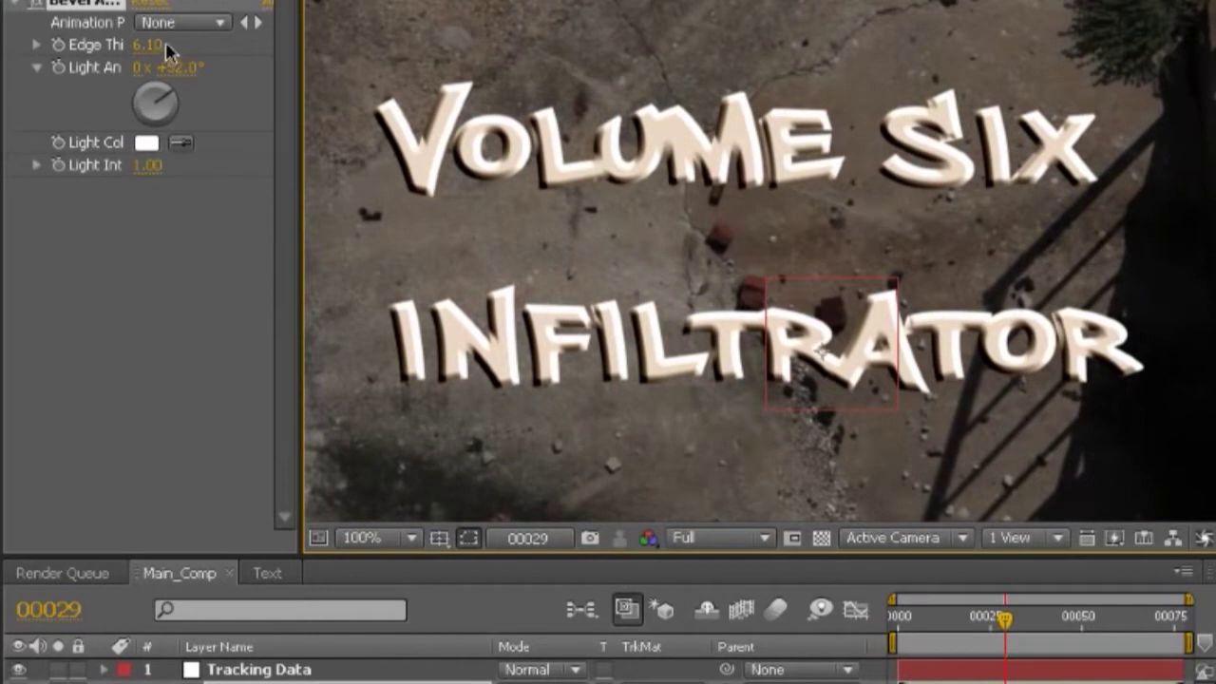
- Set the Bevel Alpha edge thickness to 9.00 and reduce its light intensity to 0.05
{"action": "left_click_drag", "start_coordinate": [166, 45], "coordinate": [174, 87]}
{"action": "scroll", "coordinate": [565, 155], "scroll_direction": "up", "scroll_amount": 2}
{"action": "scroll", "coordinate": [651, 236], "scroll_direction": "up", "scroll_amount": 4}
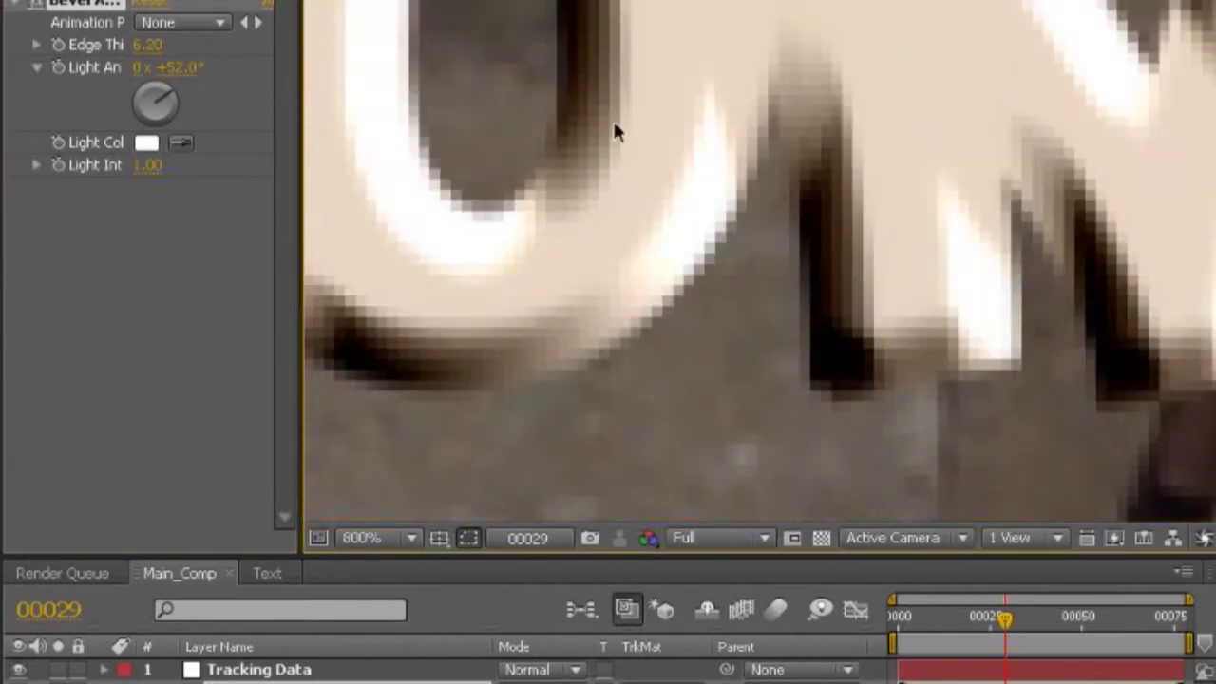
{"action": "left_click_drag", "start_coordinate": [143, 45], "coordinate": [180, 50]}
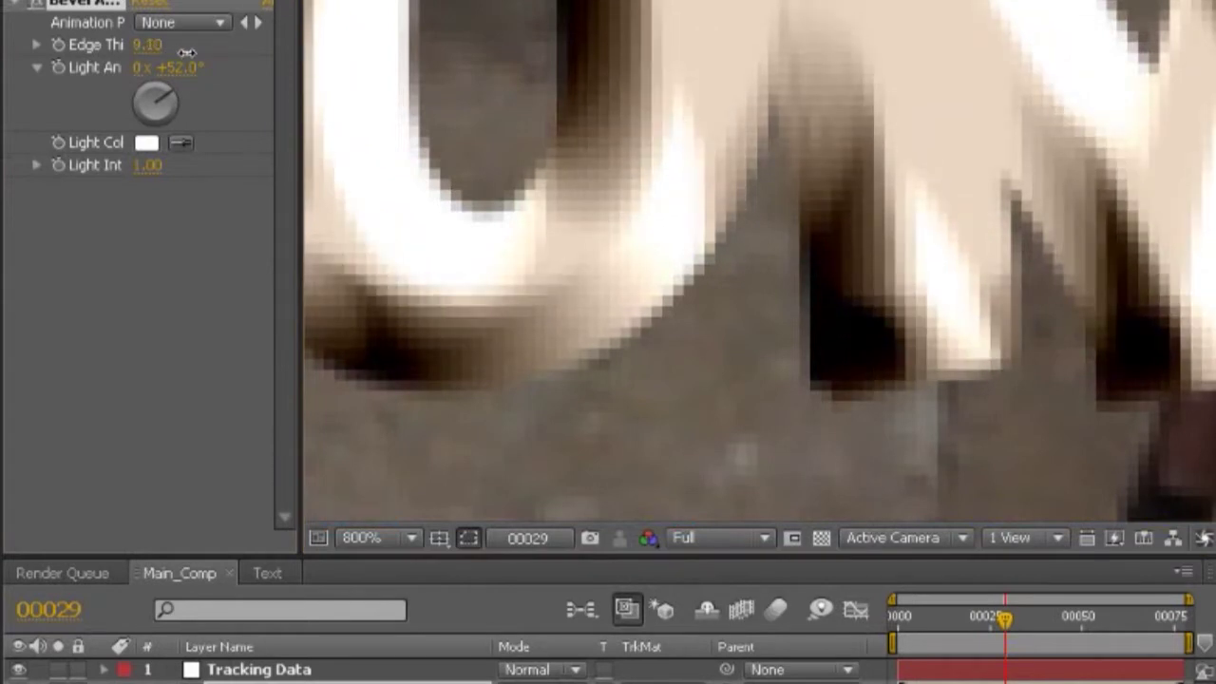
{"action": "scroll", "coordinate": [475, 239], "scroll_direction": "down", "scroll_amount": 2}
{"action": "left_click", "coordinate": [158, 44]}
{"action": "key", "text": "Return"}
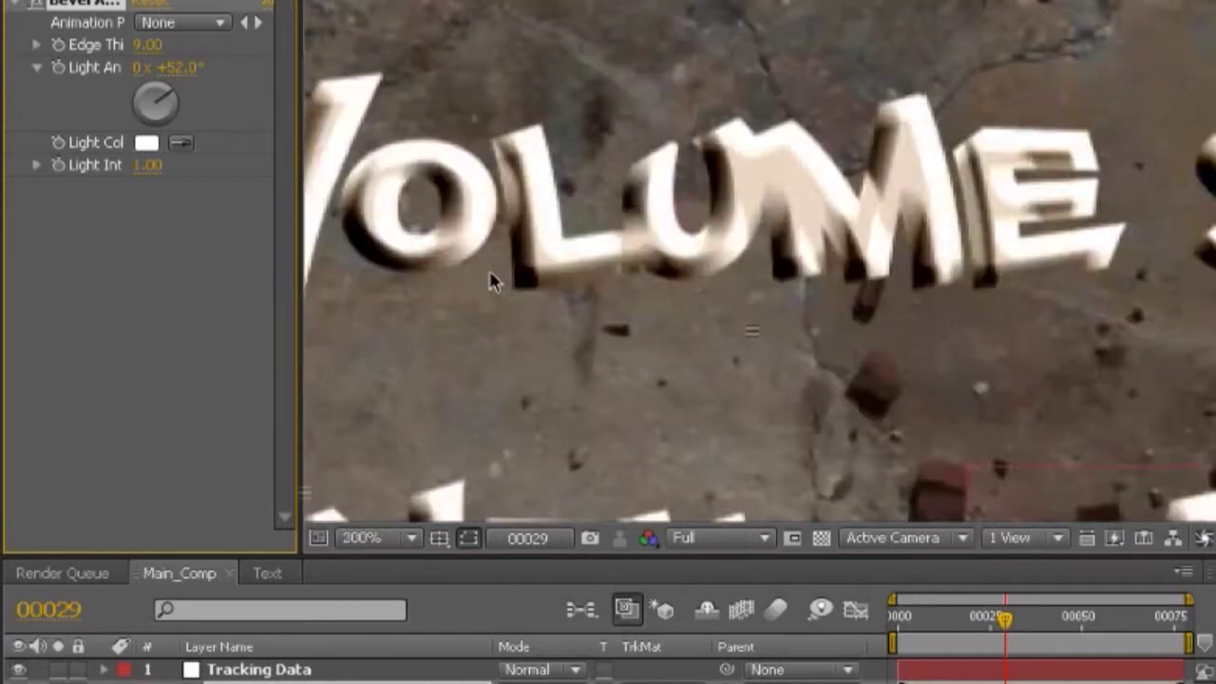
{"action": "scroll", "coordinate": [494, 279], "scroll_direction": "down", "scroll_amount": 2}
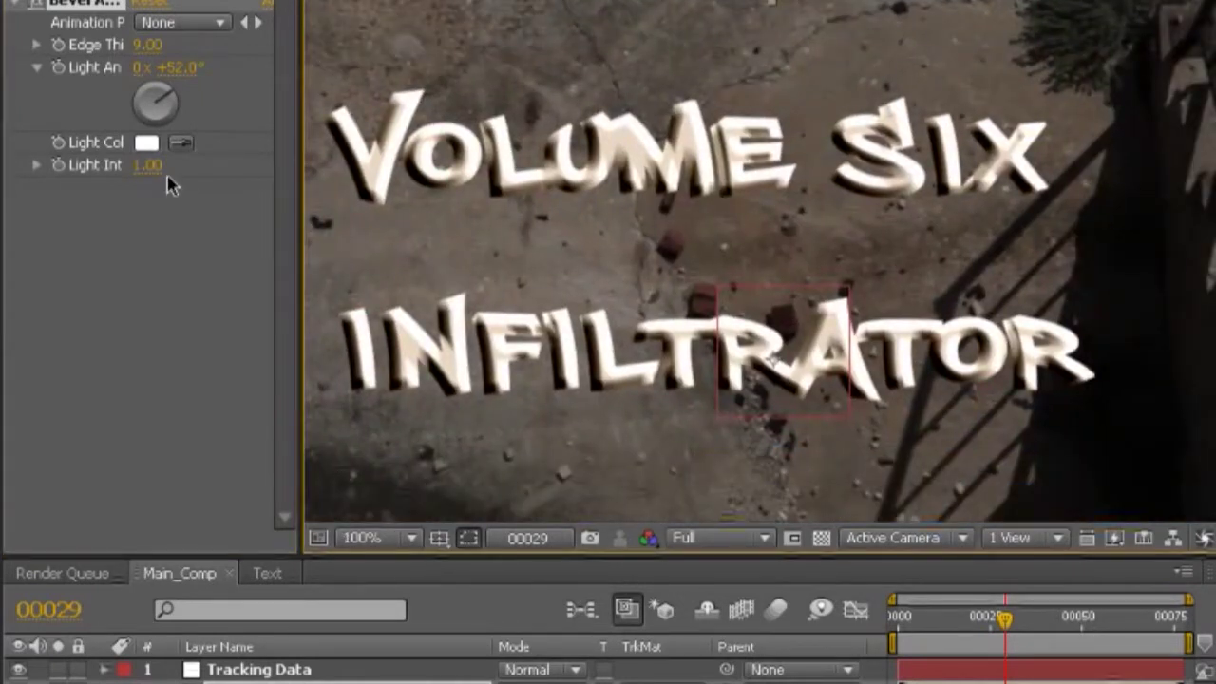
{"action": "left_click_drag", "start_coordinate": [148, 169], "coordinate": [48, 198]}
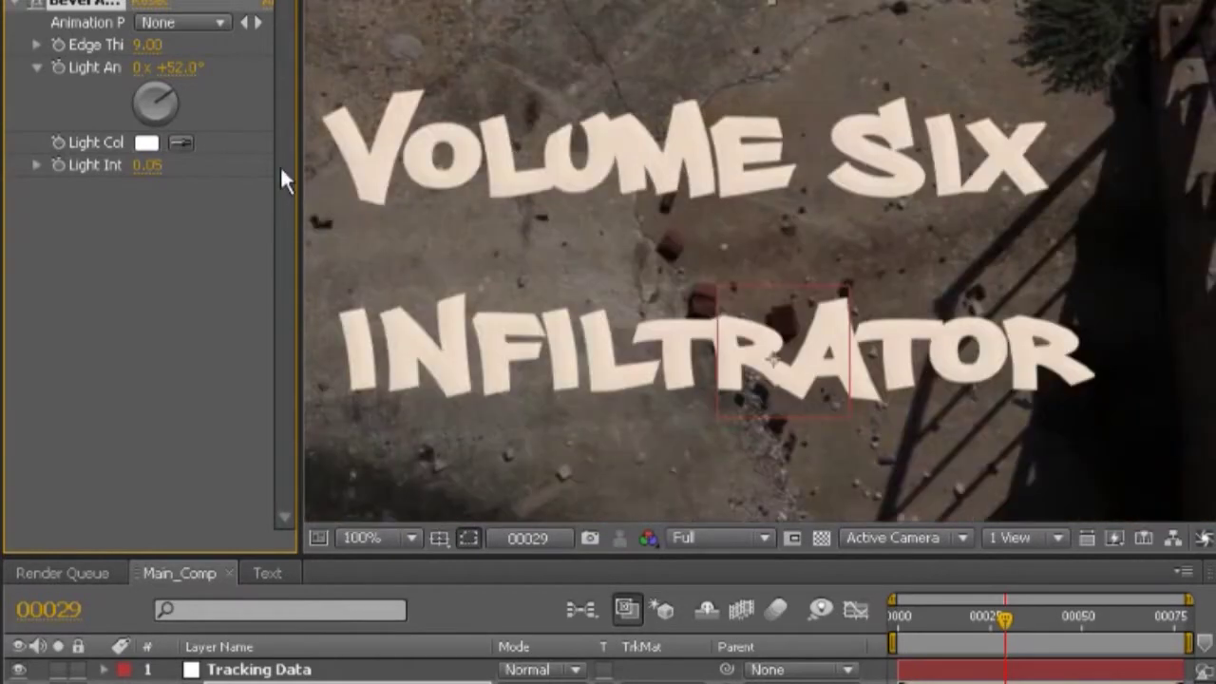
- Collapse the Bevel Alpha effect's settings and duplicate the effect on the title layer
{"action": "left_click", "coordinate": [15, 4]}
{"action": "left_click", "coordinate": [102, 5]}
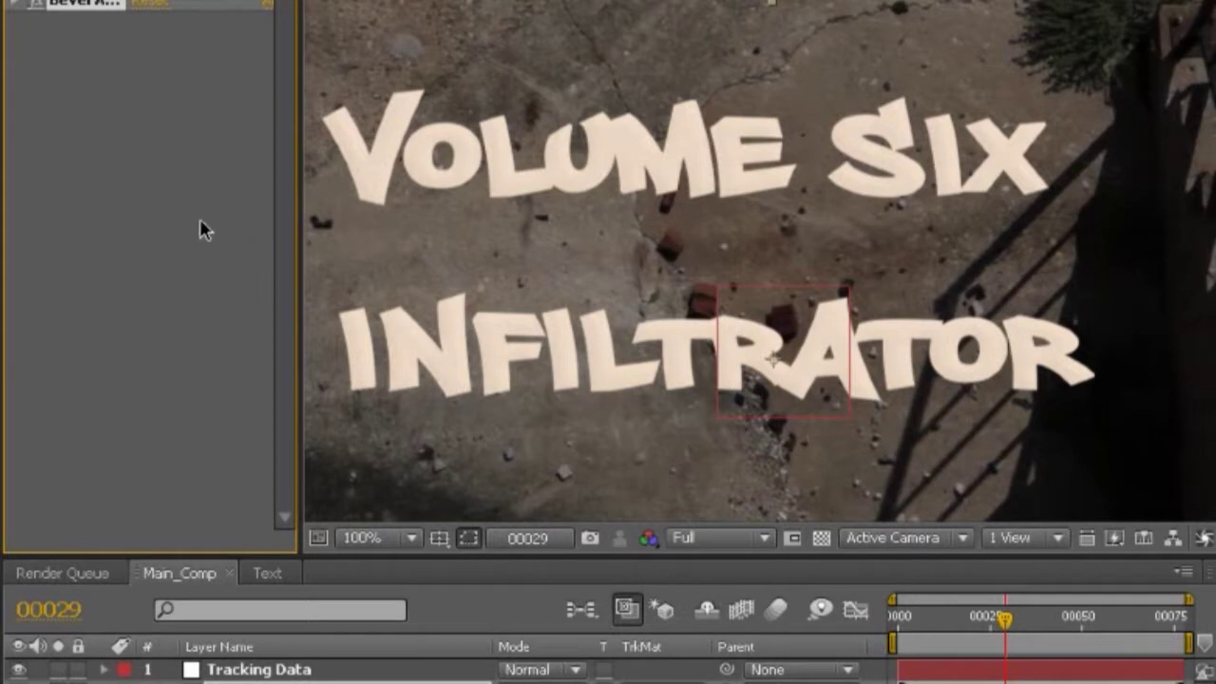
{"action": "key", "text": "ctrl+d"}
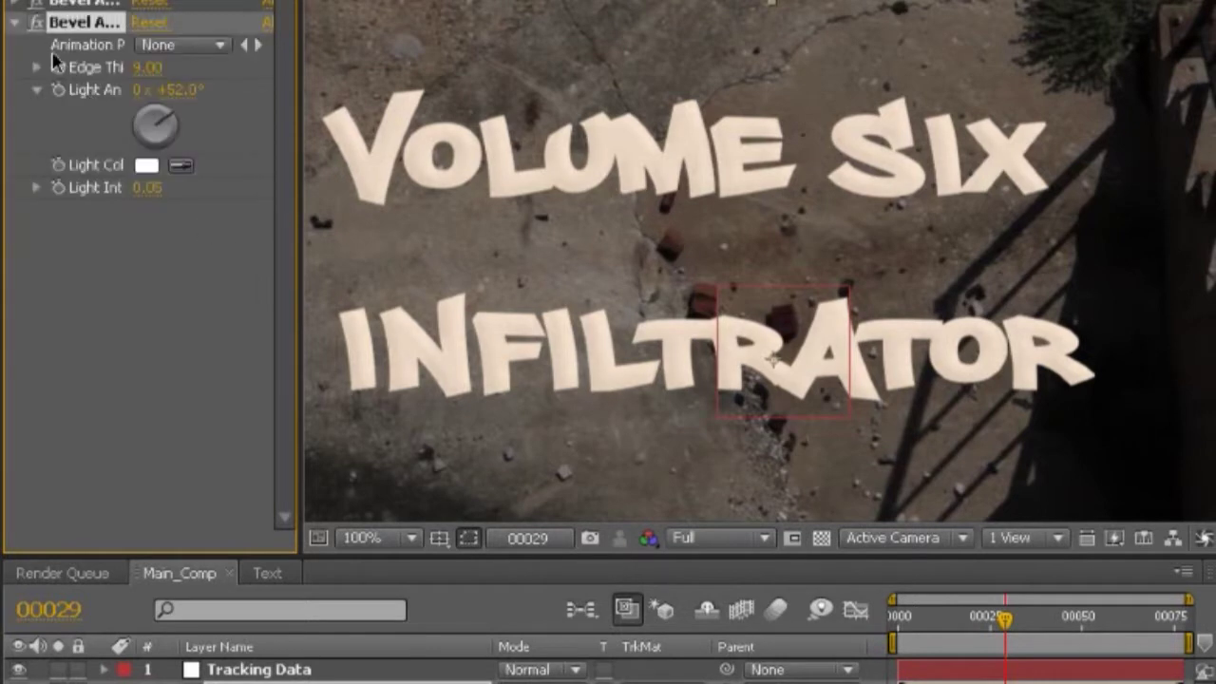
- Set the second Bevel Alpha's edge thickness to 7.00 and duplicate it as a third with an edge thickness of 5.00
{"action": "left_click_drag", "start_coordinate": [289, 17], "coordinate": [384, 27]}
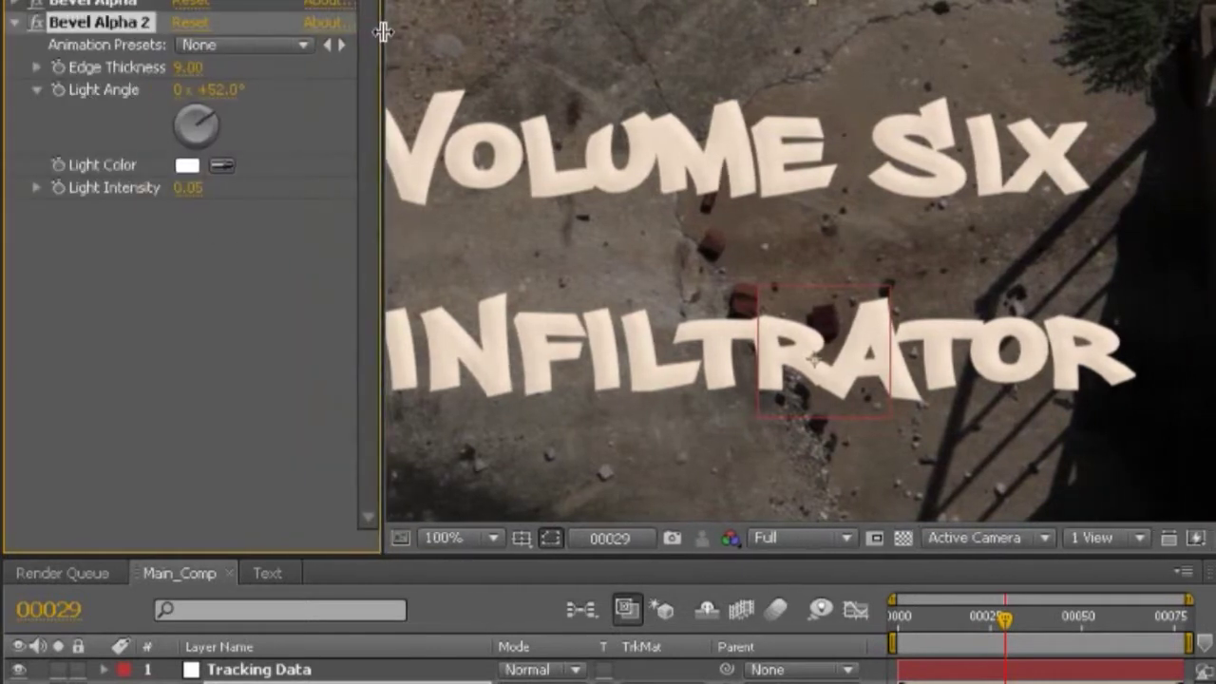
{"action": "left_click", "coordinate": [192, 68]}
{"action": "key", "text": "Return"}
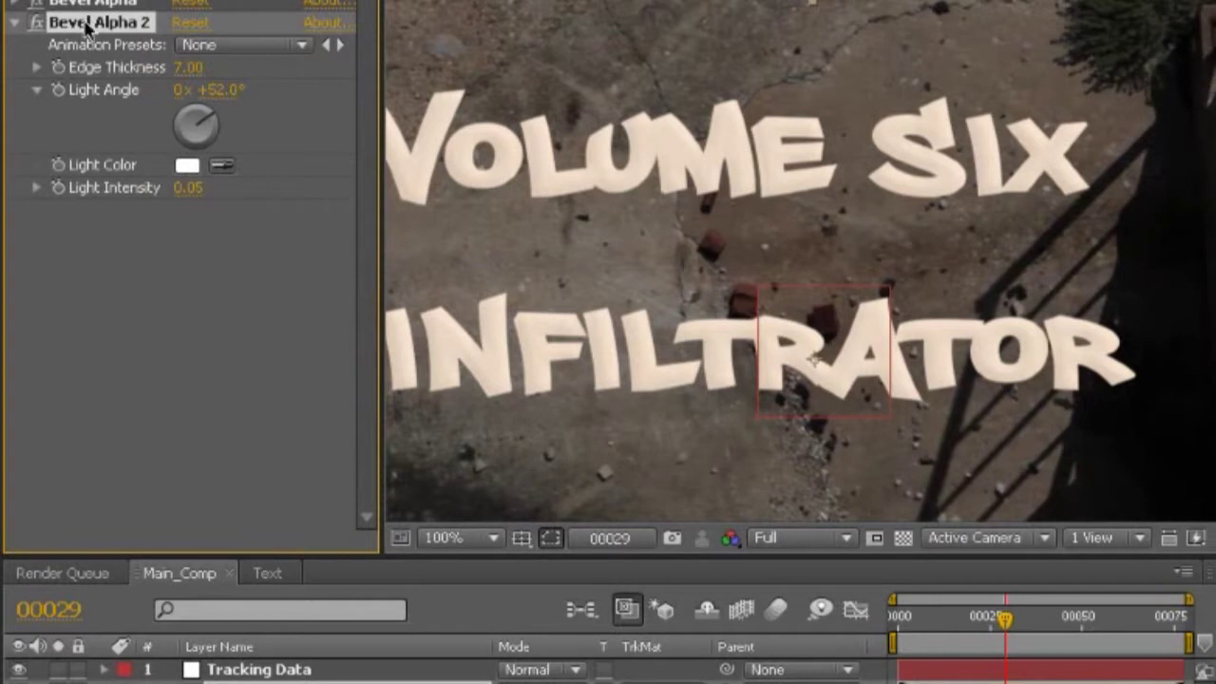
{"action": "key", "text": "ctrl+d"}
{"action": "left_click", "coordinate": [188, 255]}
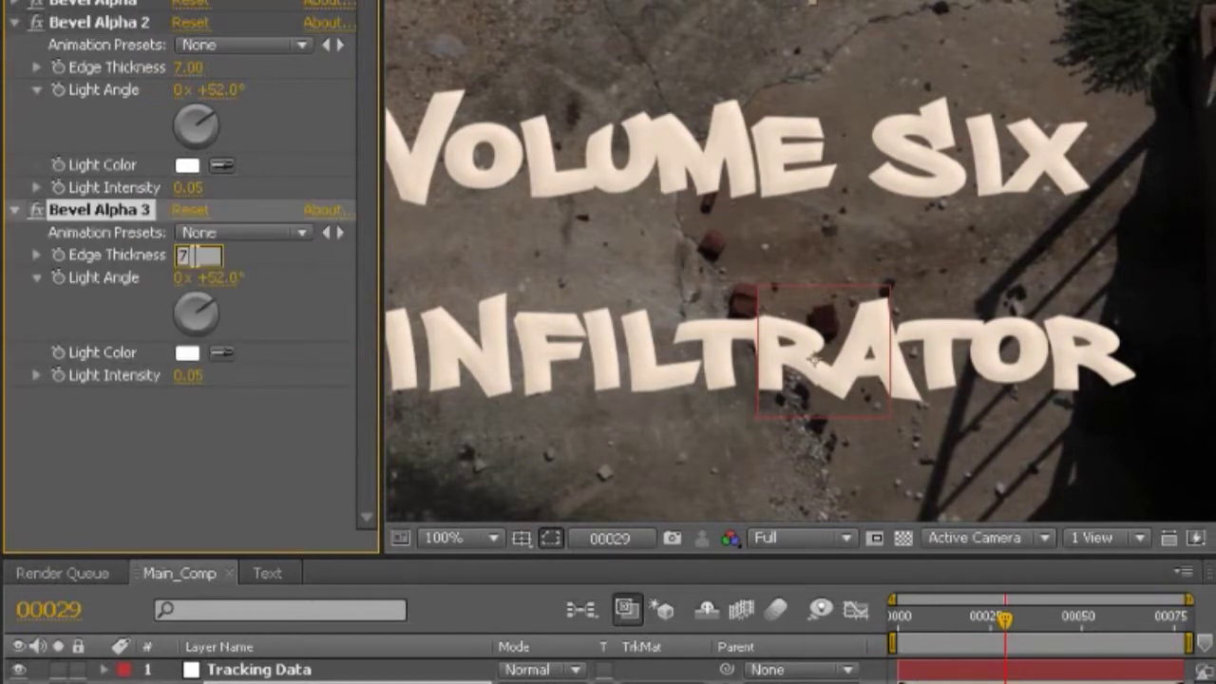
{"action": "key", "text": "Return"}
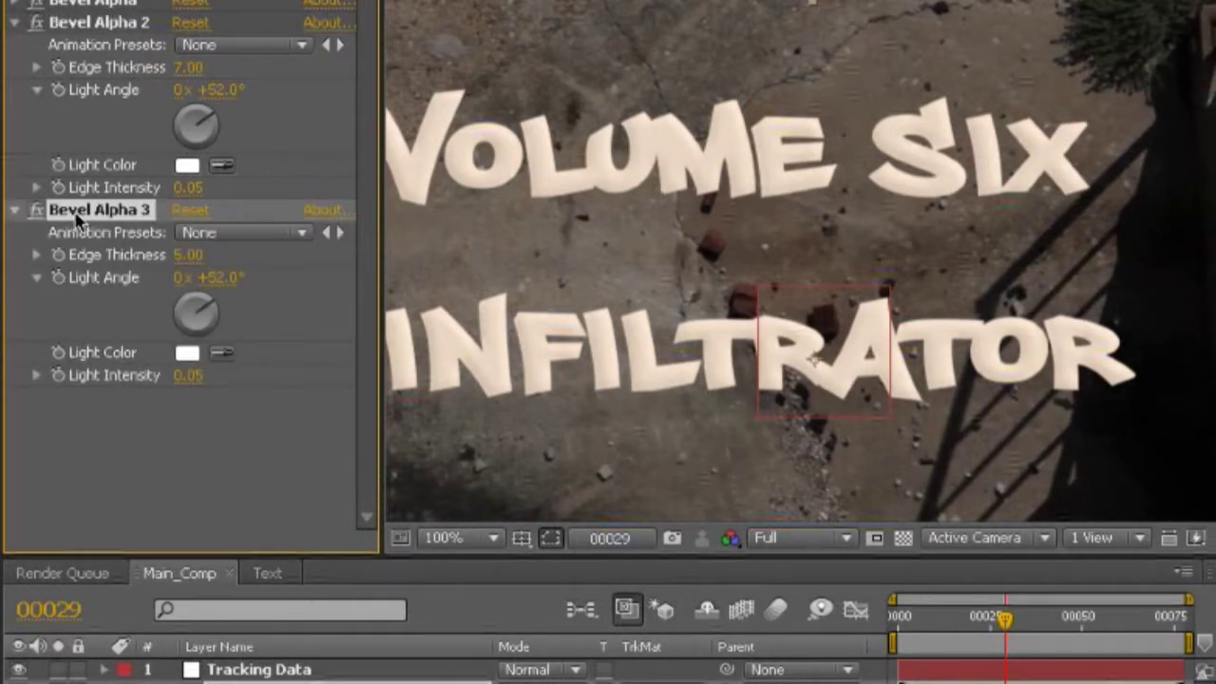
- Add two more Bevel Alpha duplicates, with edge thicknesses of 3.00 and 1.00
{"action": "key", "text": "ctrl+d"}
{"action": "left_click", "coordinate": [189, 421]}
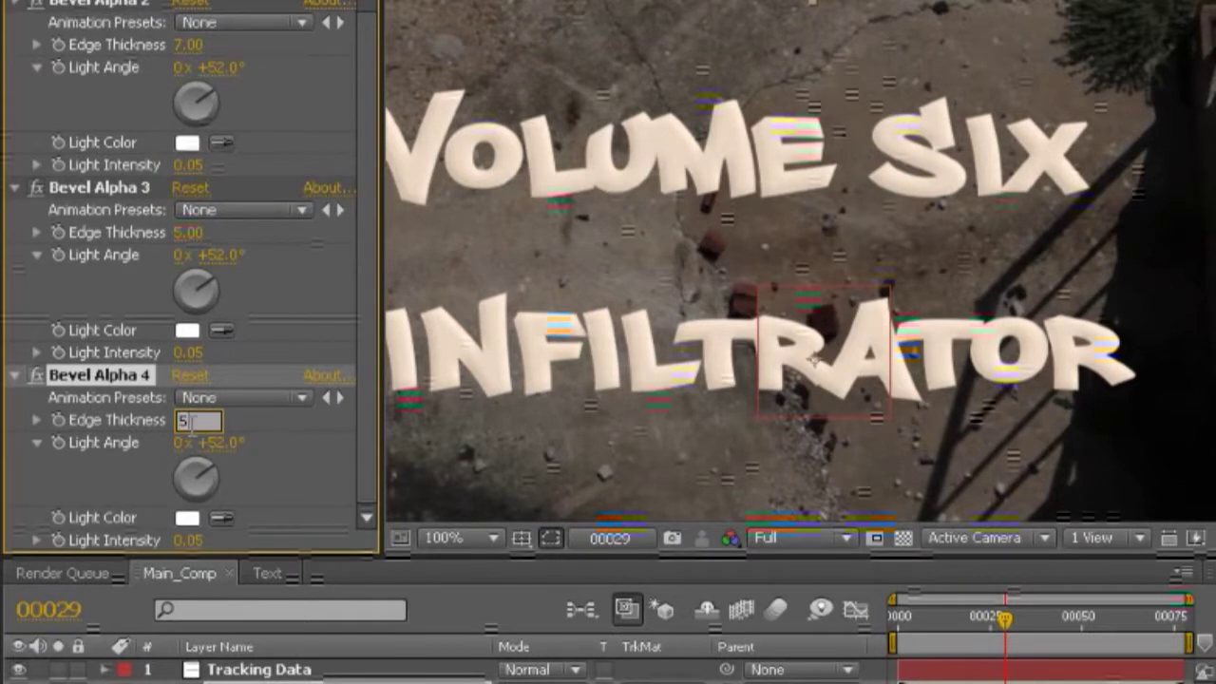
{"action": "key", "text": "Return"}
{"action": "key", "text": "ctrl+d"}
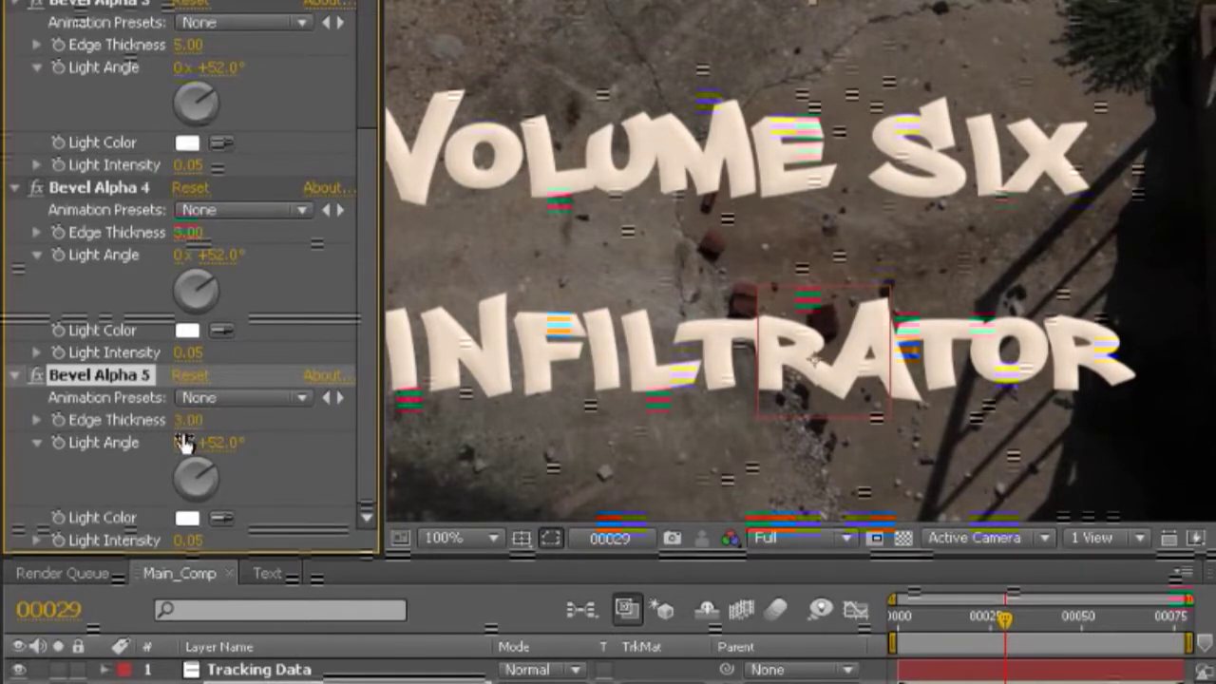
{"action": "left_click", "coordinate": [194, 421]}
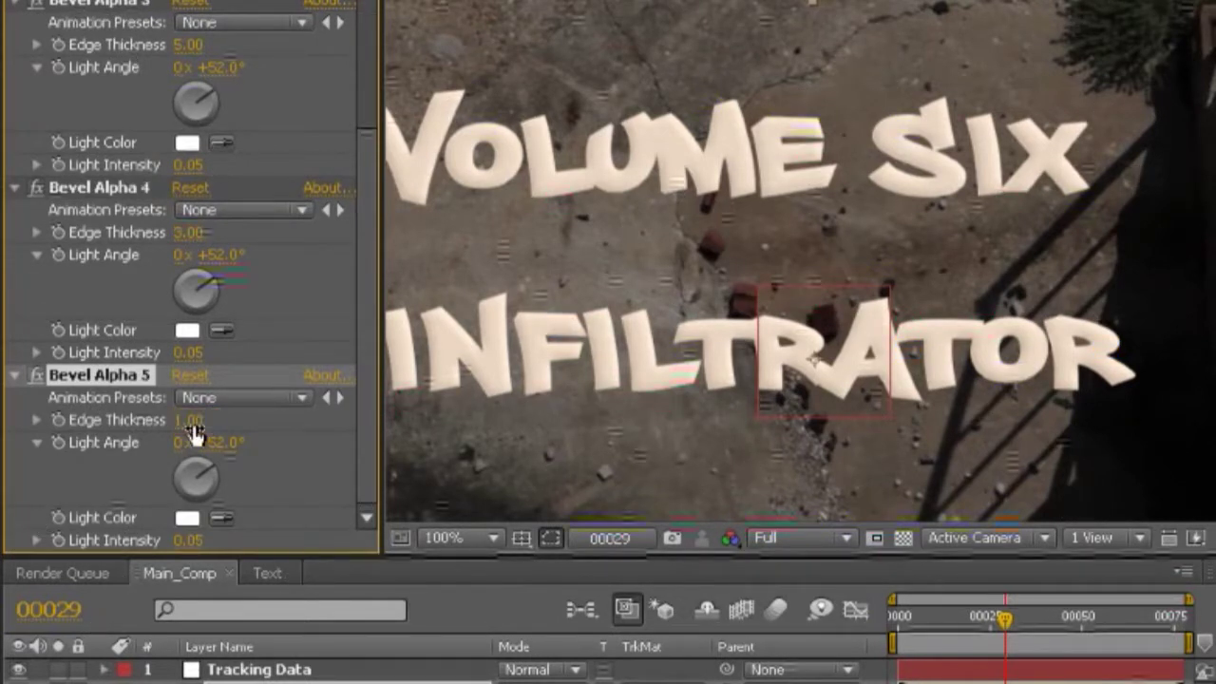
- Collapse the settings of all five Bevel Alpha effects and clear the effect selection
{"action": "left_click", "coordinate": [100, 187]}
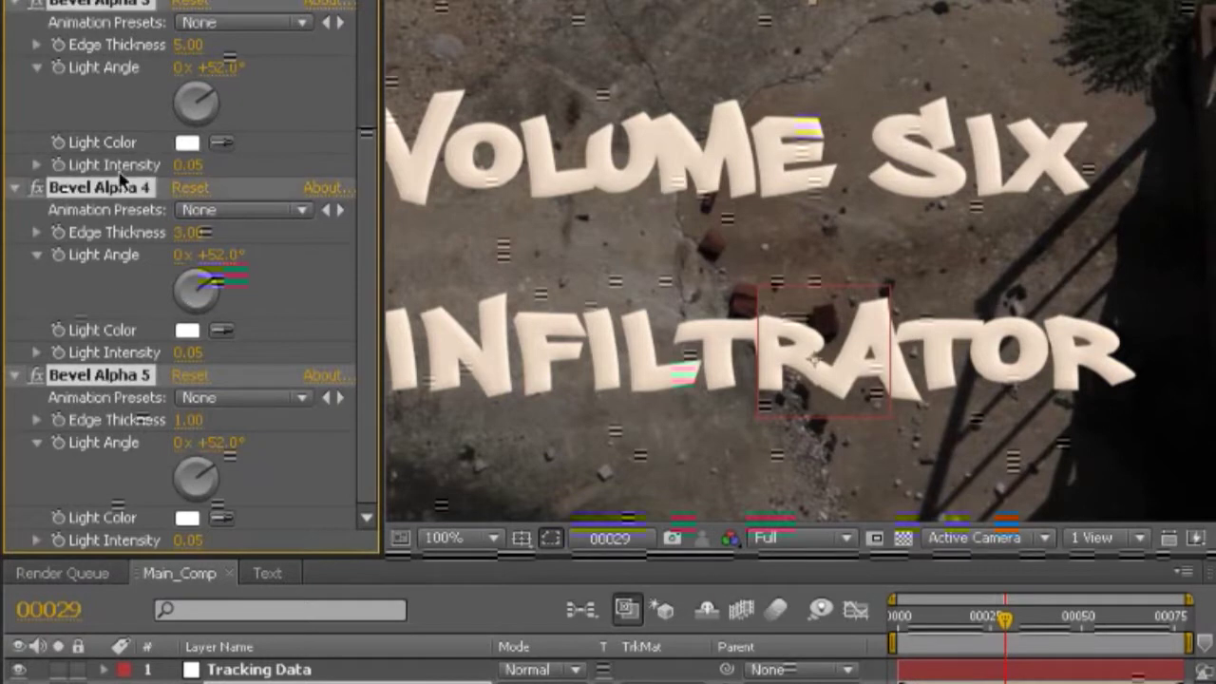
{"action": "left_click", "coordinate": [16, 195], "text": "ctrl"}
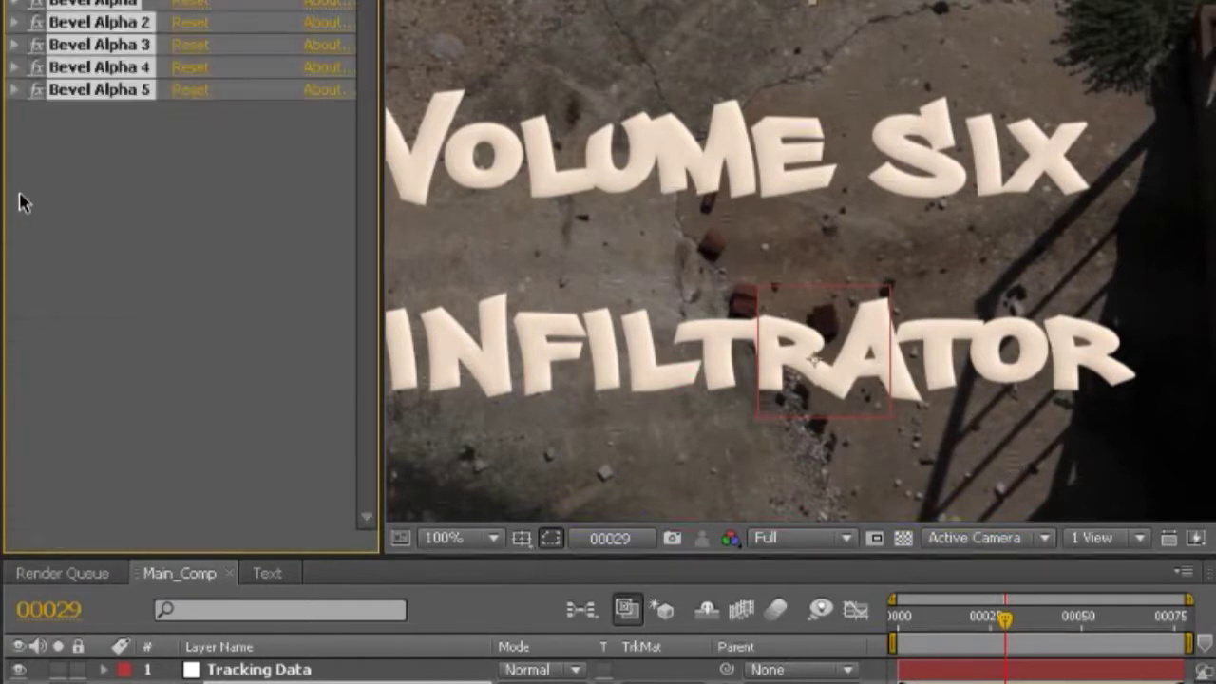
{"action": "left_click", "coordinate": [133, 207]}
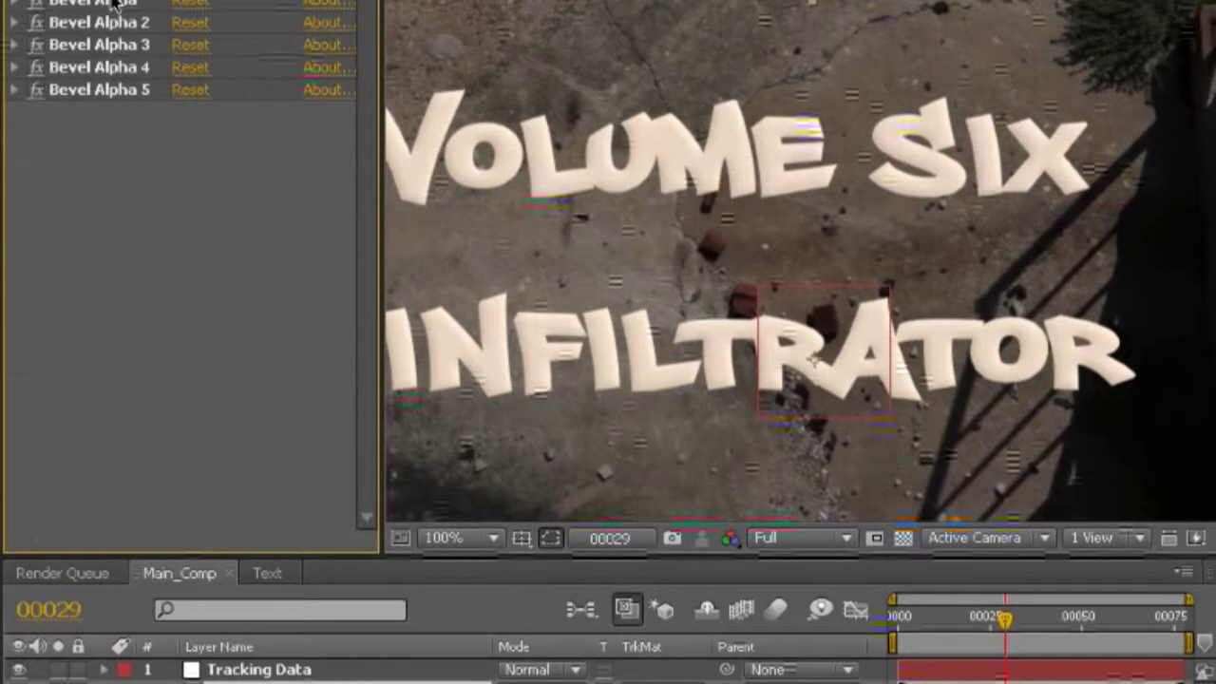
- Set the light intensity of all five Bevel Alpha effects to 0.07 together, check the letter edges up close, and collapse their settings
{"action": "key", "text": "ctrl+a"}
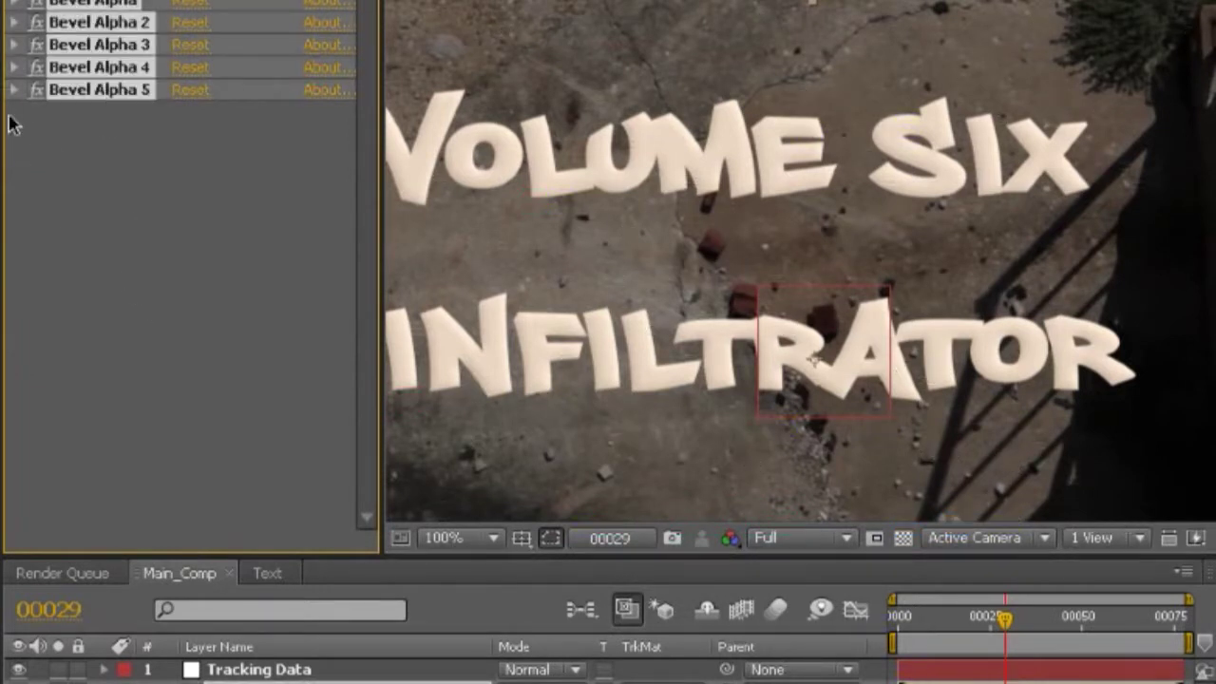
{"action": "left_click", "coordinate": [13, 89]}
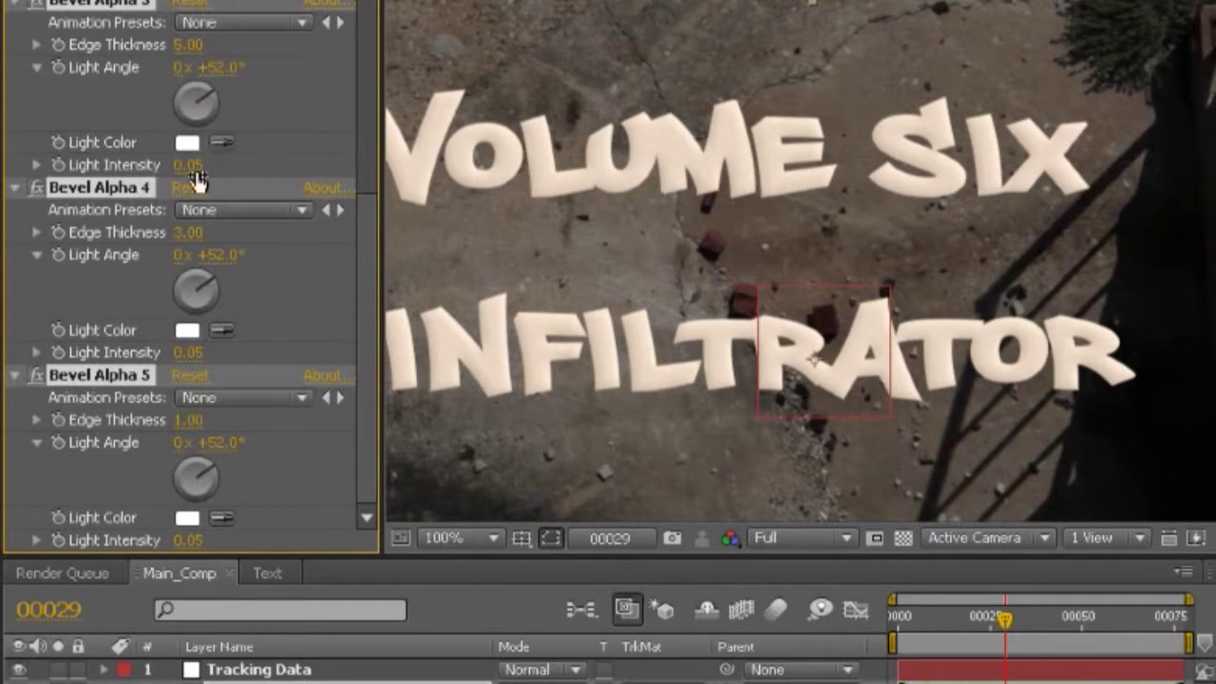
{"action": "left_click_drag", "start_coordinate": [188, 169], "coordinate": [194, 177]}
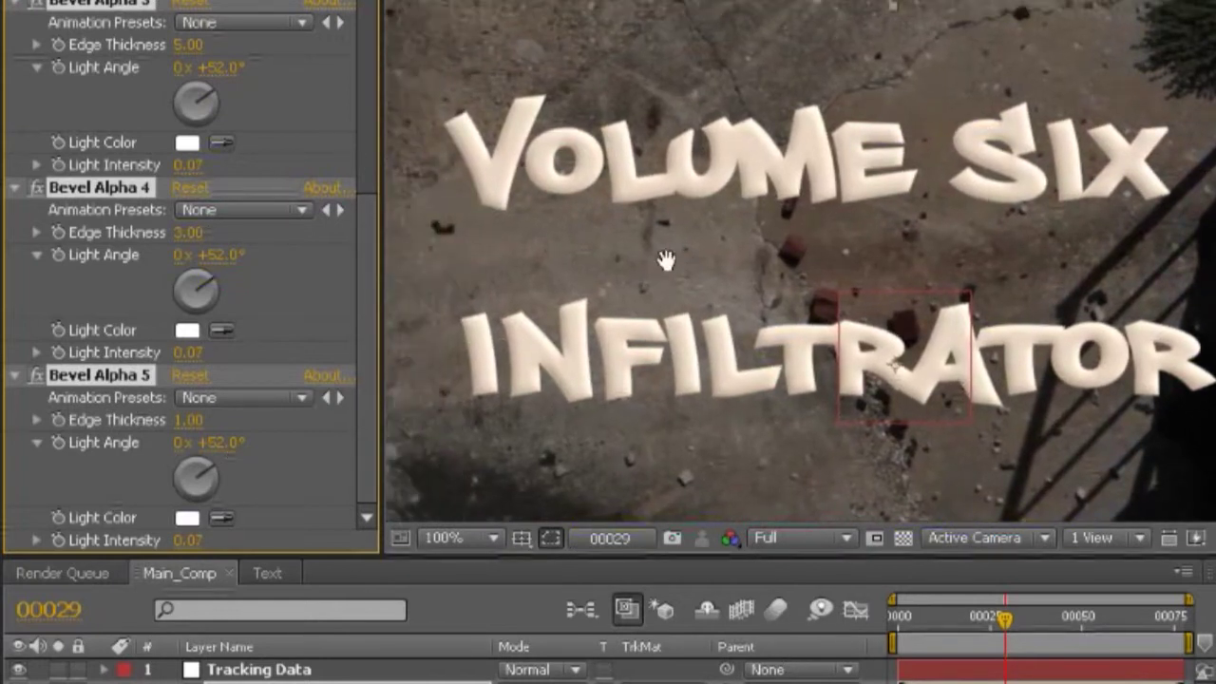
{"action": "scroll", "coordinate": [599, 285], "scroll_direction": "up", "scroll_amount": 1}
{"action": "left_click_drag", "start_coordinate": [640, 206], "coordinate": [619, 353]}
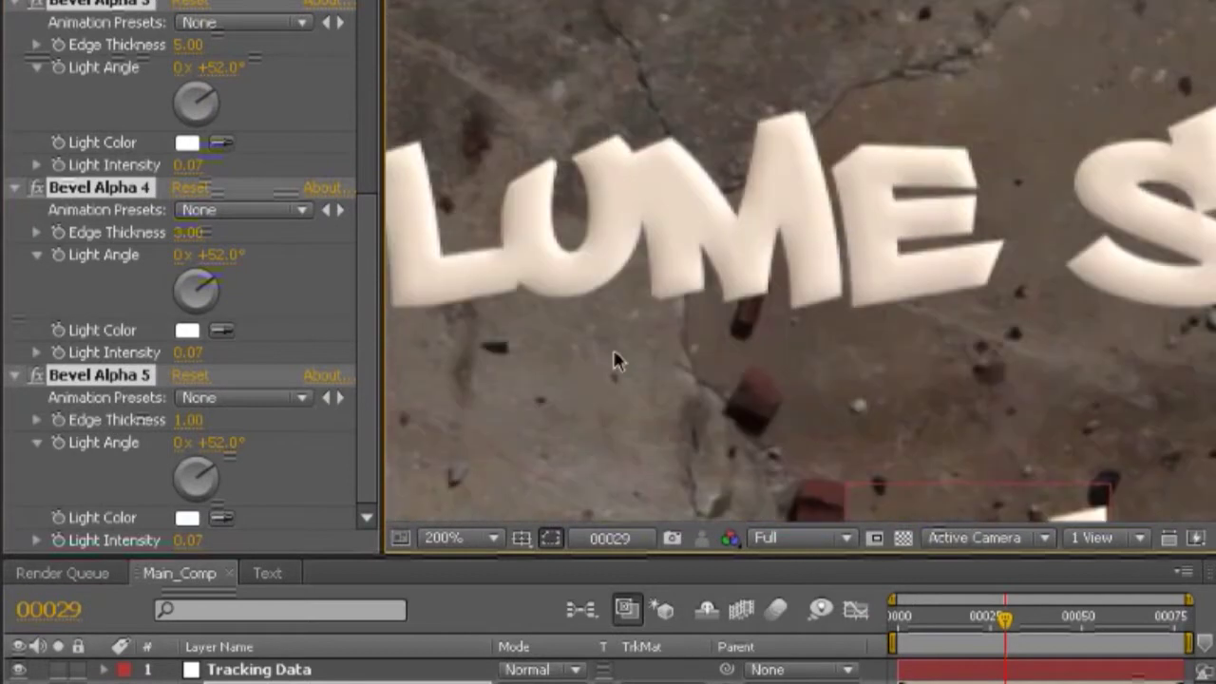
{"action": "scroll", "coordinate": [185, 203], "scroll_direction": "up", "scroll_amount": 1}
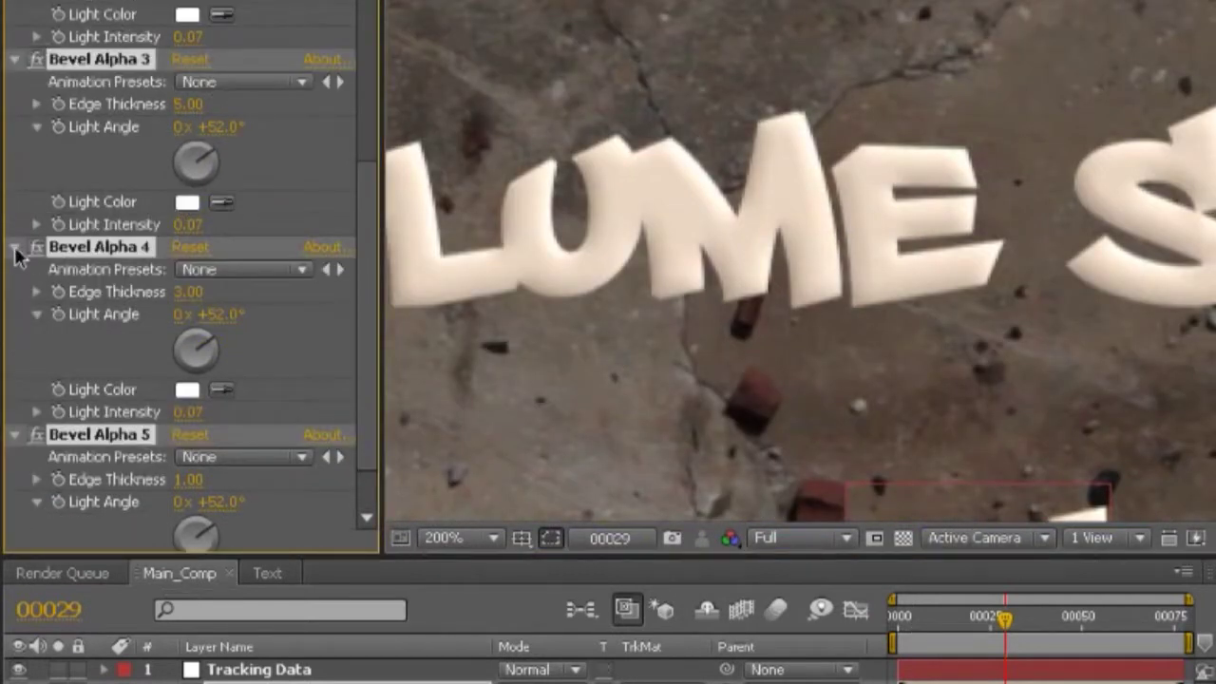
{"action": "left_click", "coordinate": [15, 243], "text": "ctrl"}
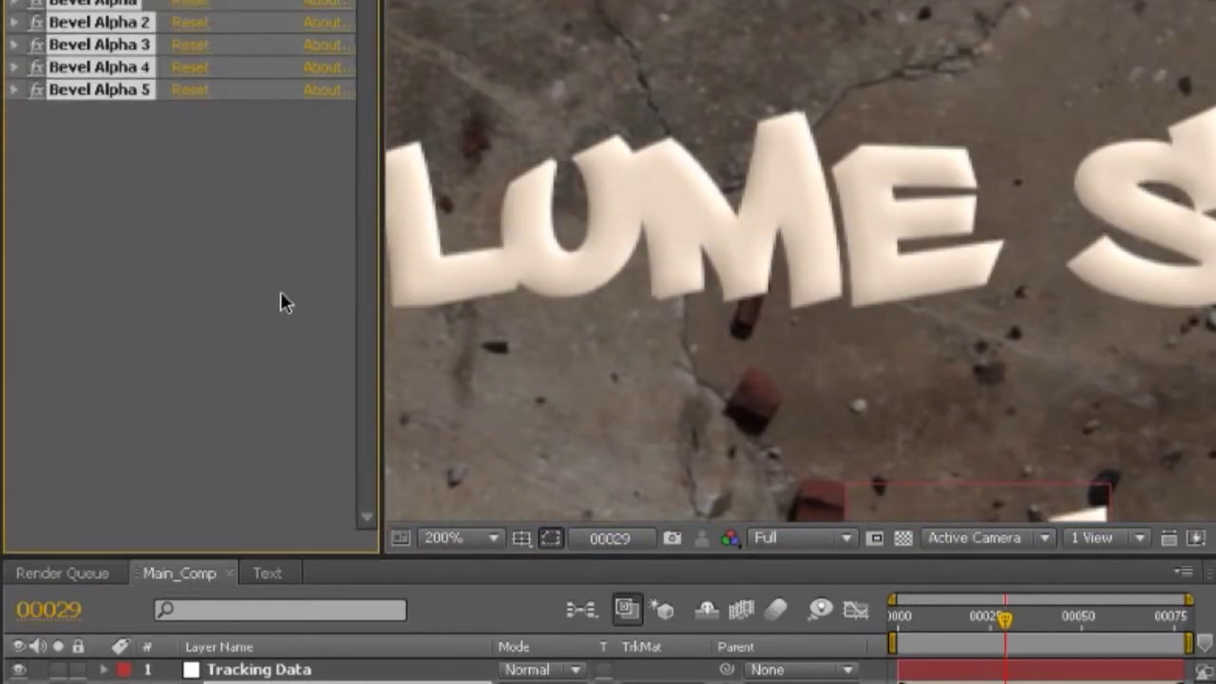
- Compare the title's letter edges with the Bevel Alpha effects switched off and on, up close and at 100%
{"action": "scroll", "coordinate": [690, 315], "scroll_direction": "down", "scroll_amount": 1}
{"action": "scroll", "coordinate": [627, 362], "scroll_direction": "up", "scroll_amount": 1}
{"action": "left_click_drag", "start_coordinate": [626, 354], "coordinate": [684, 275]}
{"action": "scroll", "coordinate": [613, 274], "scroll_direction": "down", "scroll_amount": 1}
{"action": "scroll", "coordinate": [685, 275], "scroll_direction": "up", "scroll_amount": 1}
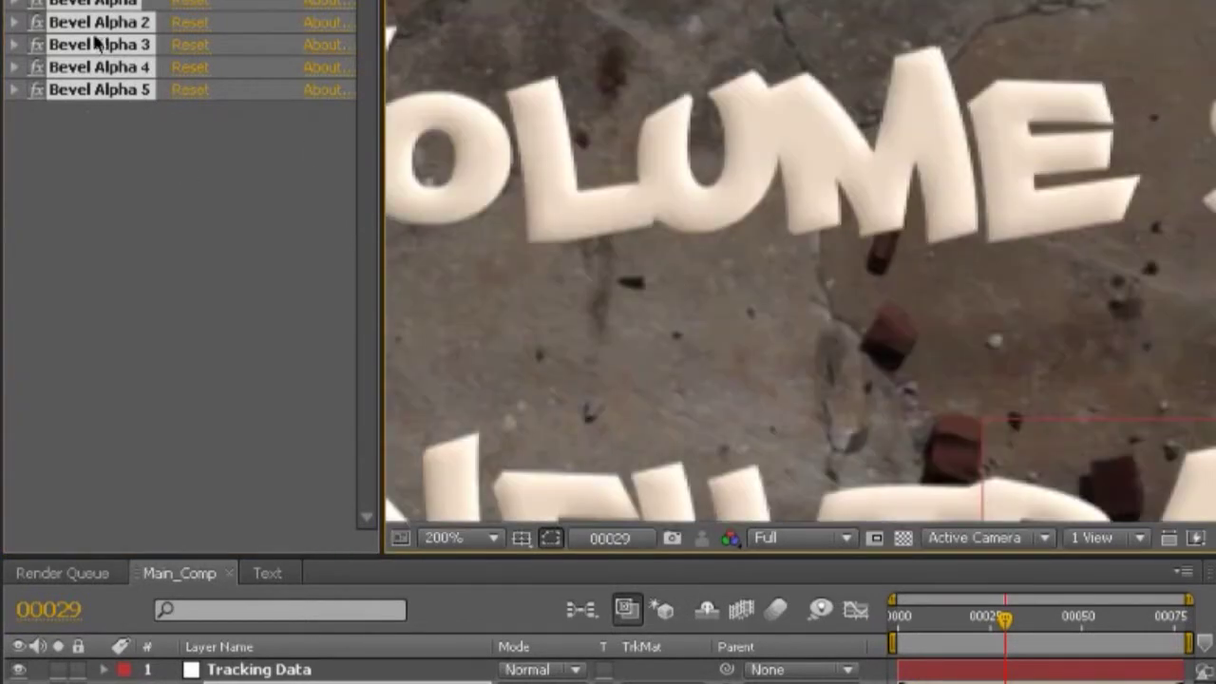
{"action": "left_click", "coordinate": [36, 90]}
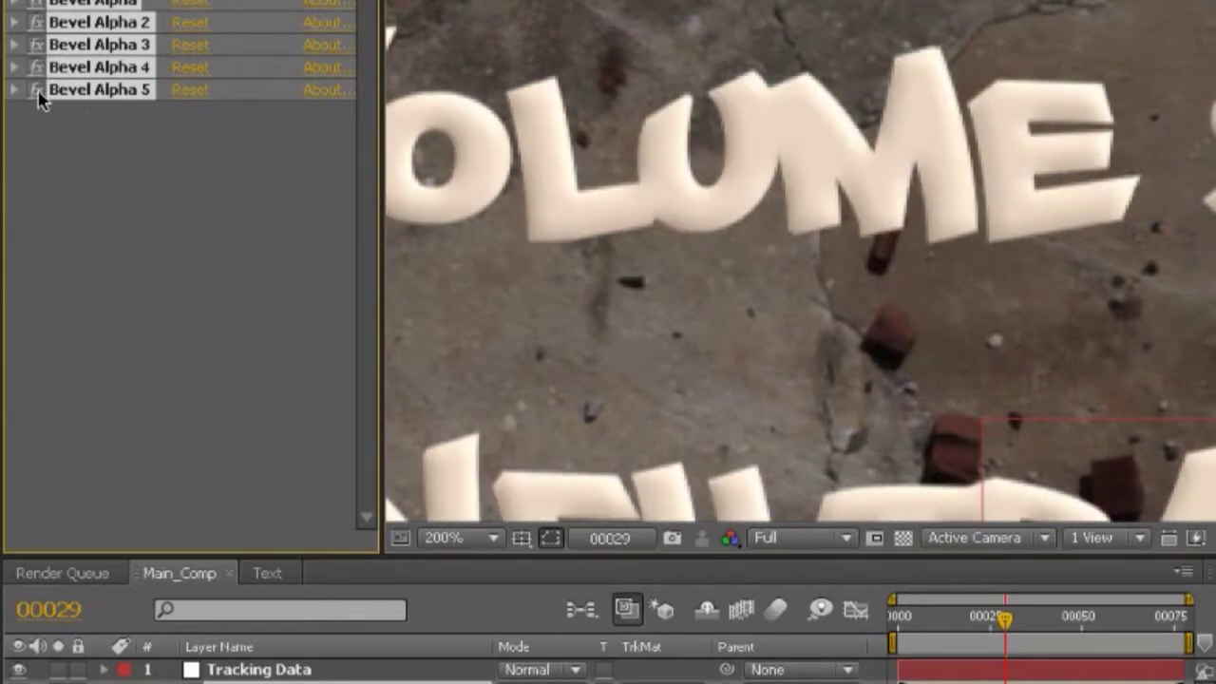
{"action": "left_click", "coordinate": [37, 92]}
{"action": "left_click", "coordinate": [37, 92]}
{"action": "left_click", "coordinate": [37, 92]}
{"action": "left_click", "coordinate": [37, 92]}
{"action": "left_click", "coordinate": [37, 92]}
{"action": "scroll", "coordinate": [724, 379], "scroll_direction": "down", "scroll_amount": 1}
{"action": "left_click_drag", "start_coordinate": [982, 321], "coordinate": [889, 271]}
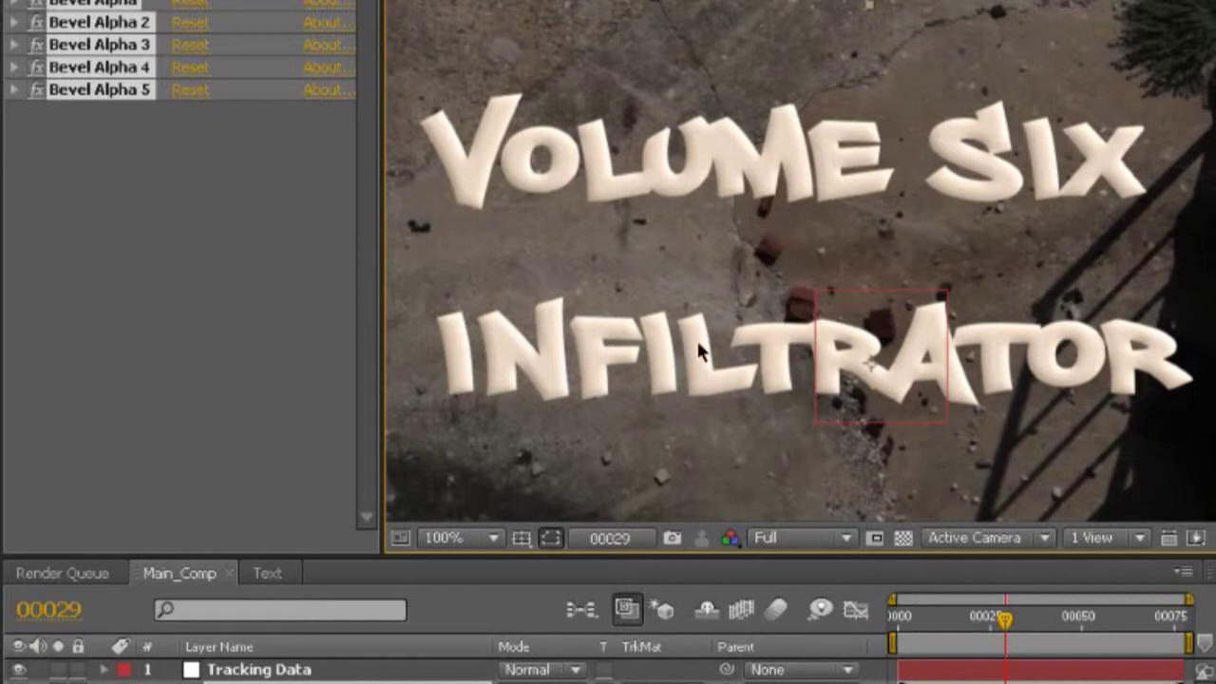
- Try other light intensities on all five Bevel Alpha effects together, return them to 0.07, and collapse their settings
{"action": "left_click", "coordinate": [17, 90], "text": "ctrl"}
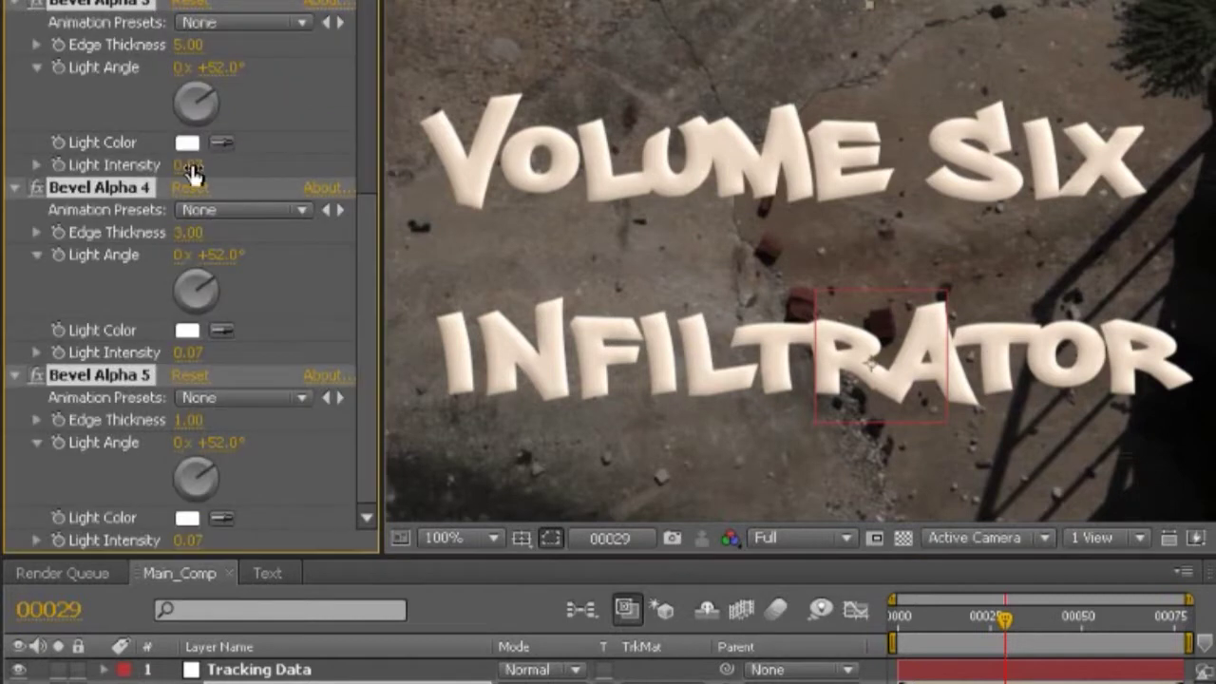
{"action": "mouse_move", "coordinate": [199, 167]}
{"action": "left_mouse_down"}
{"action": "mouse_move", "coordinate": [209, 170]}
{"action": "mouse_move", "coordinate": [182, 171]}
{"action": "left_mouse_up"}
{"action": "key", "text": "period"}
{"action": "key", "text": "comma"}
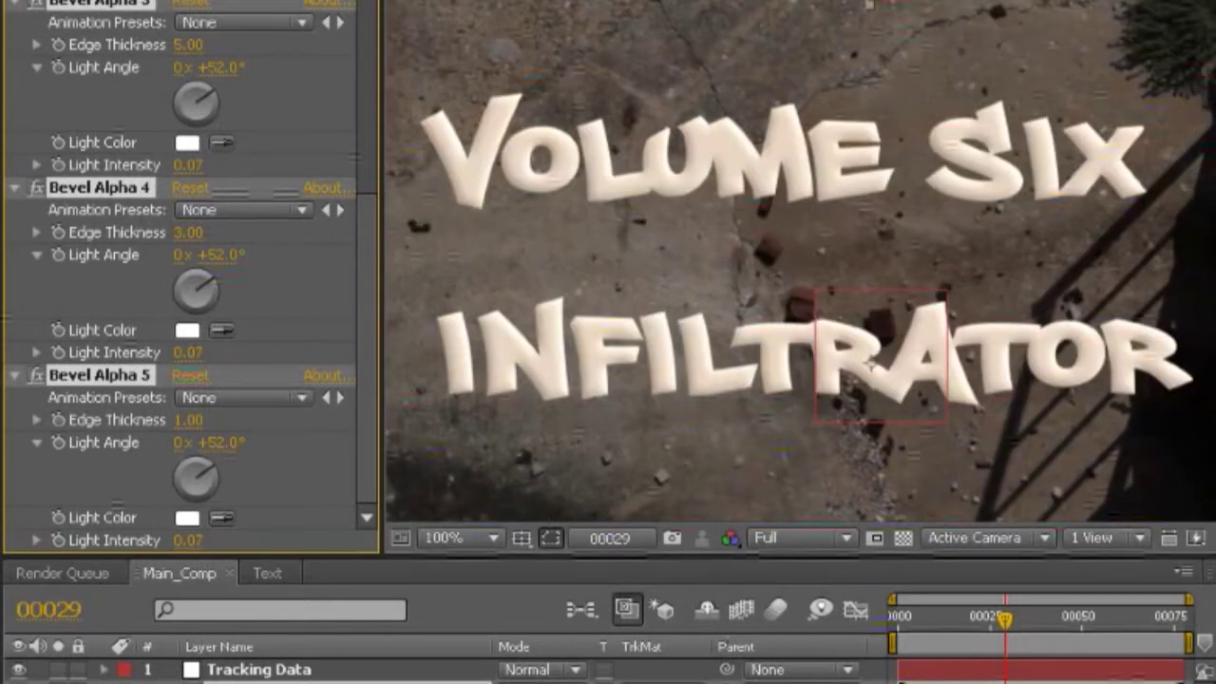
{"action": "left_click", "coordinate": [13, 10], "text": "ctrl"}
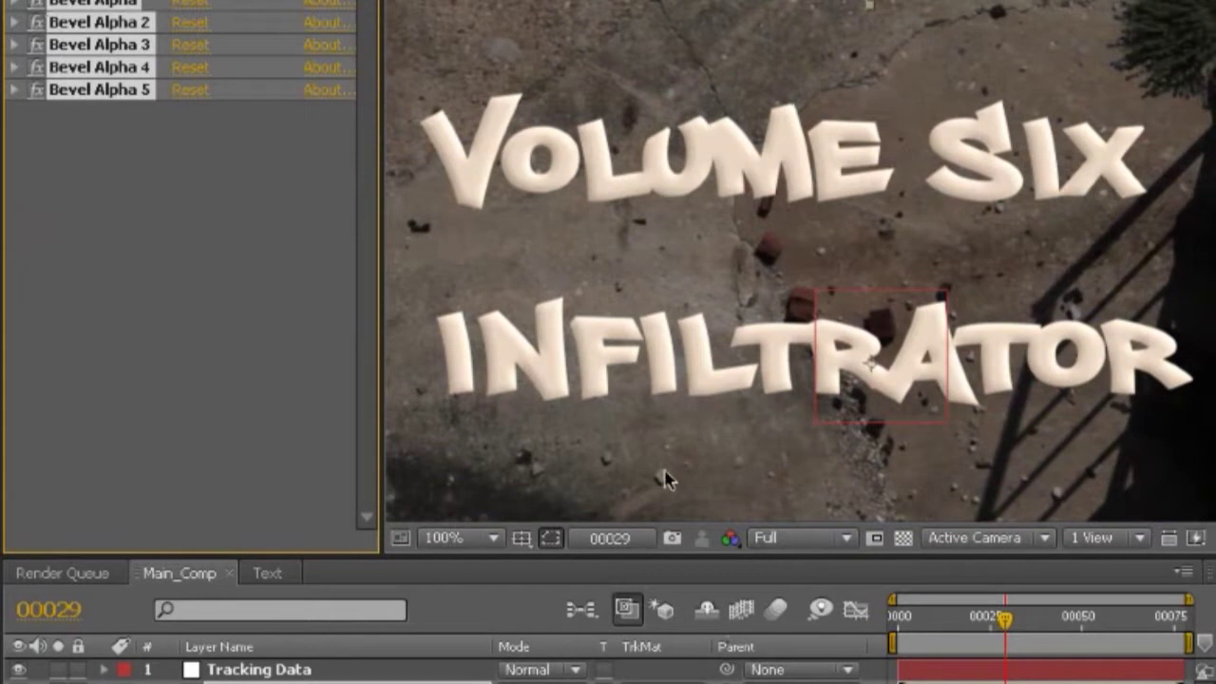
- Inspect the smooth letter surfaces at 400% and add a Noise effect to the title layer after the Bevel Alpha effects
{"action": "key", "text": "comma"}
{"action": "key", "text": "period"}
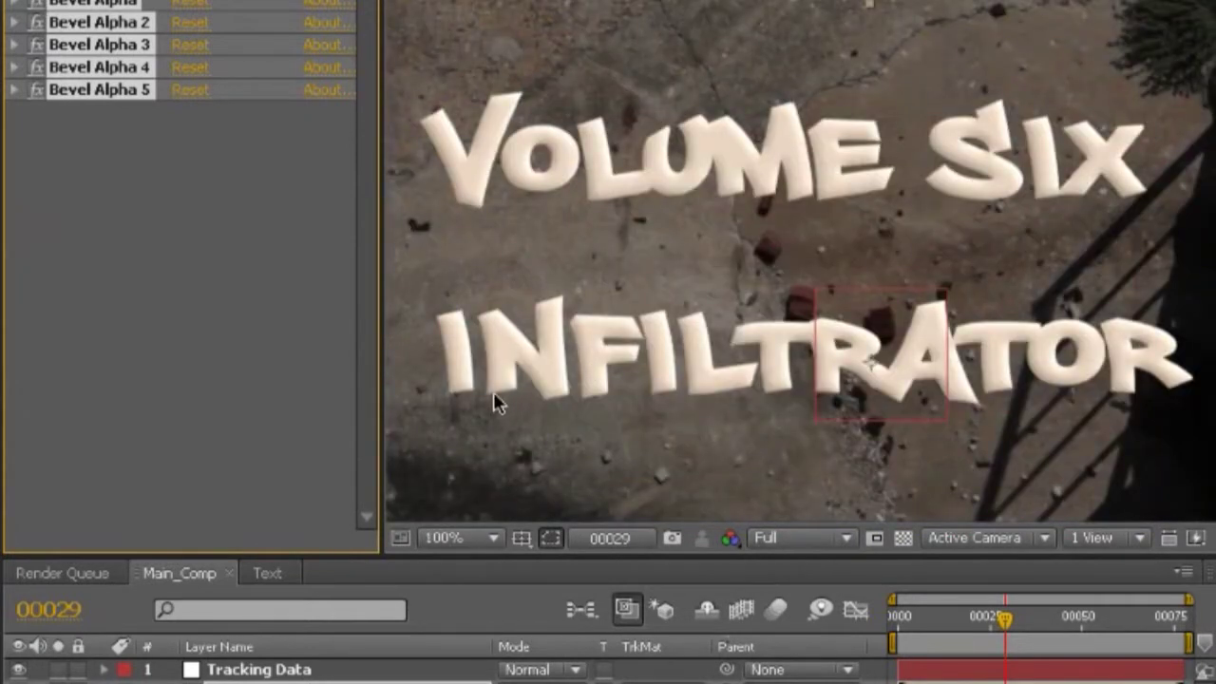
{"action": "left_click", "coordinate": [211, 133]}
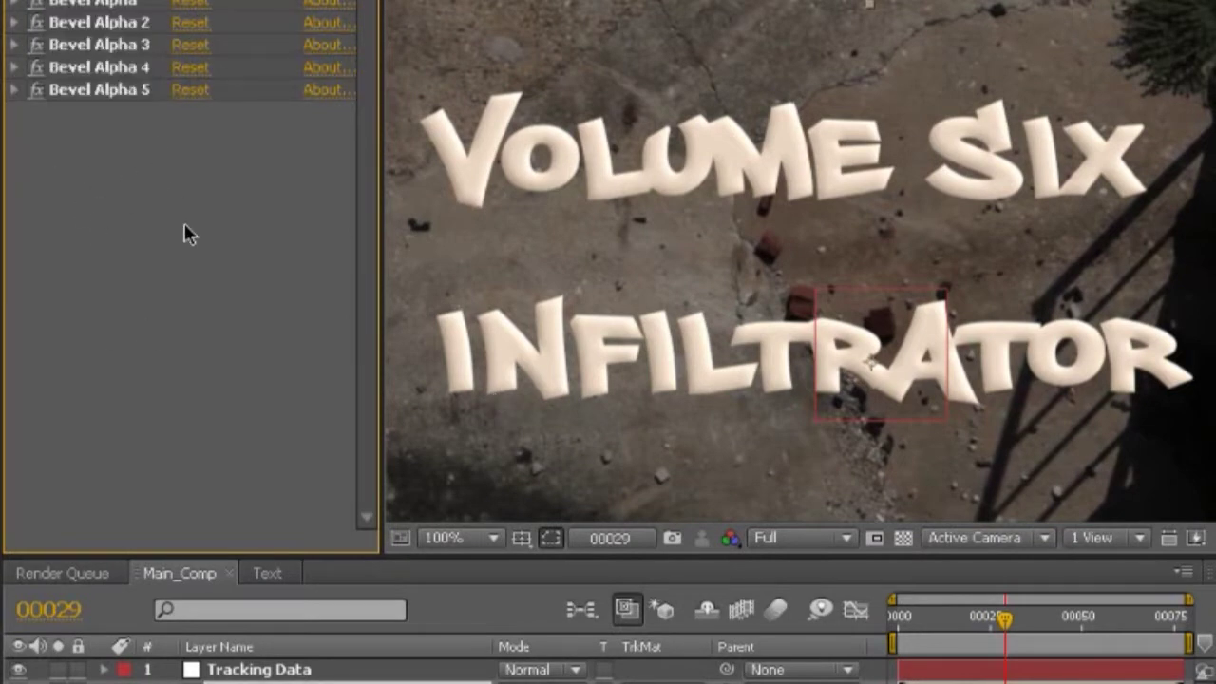
{"action": "key", "text": "period"}
{"action": "left_click_drag", "start_coordinate": [500, 193], "coordinate": [645, 385]}
{"action": "key", "text": "period"}
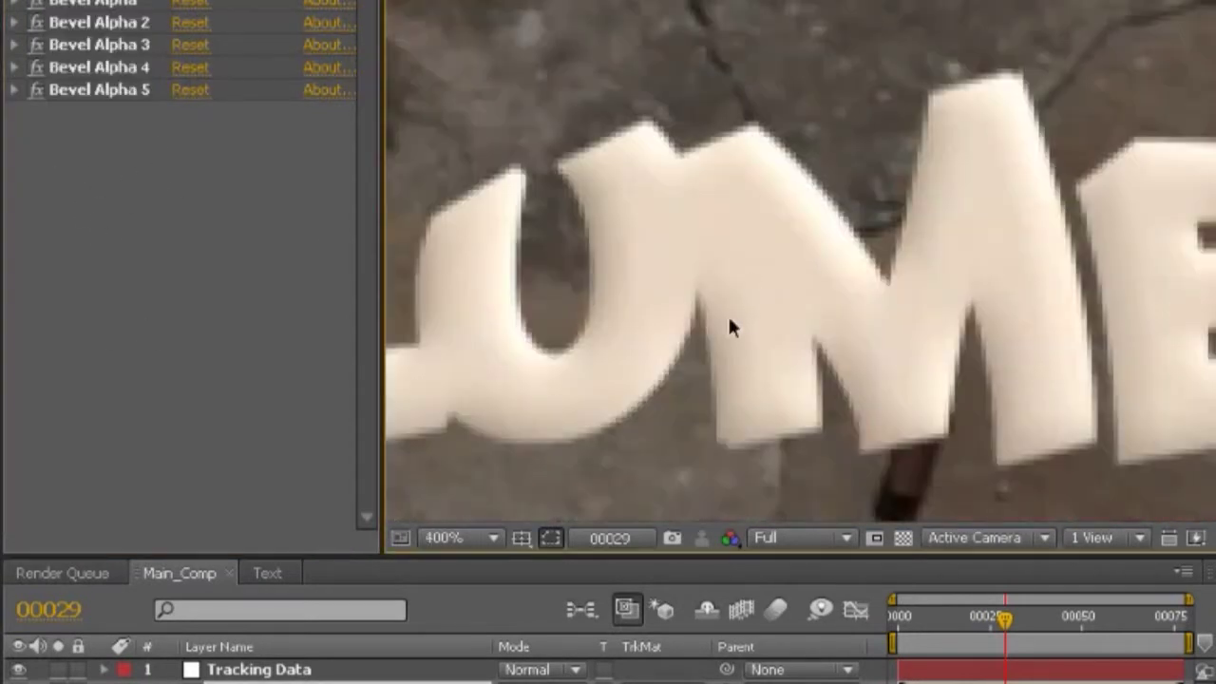
{"action": "right_click", "coordinate": [83, 141]}
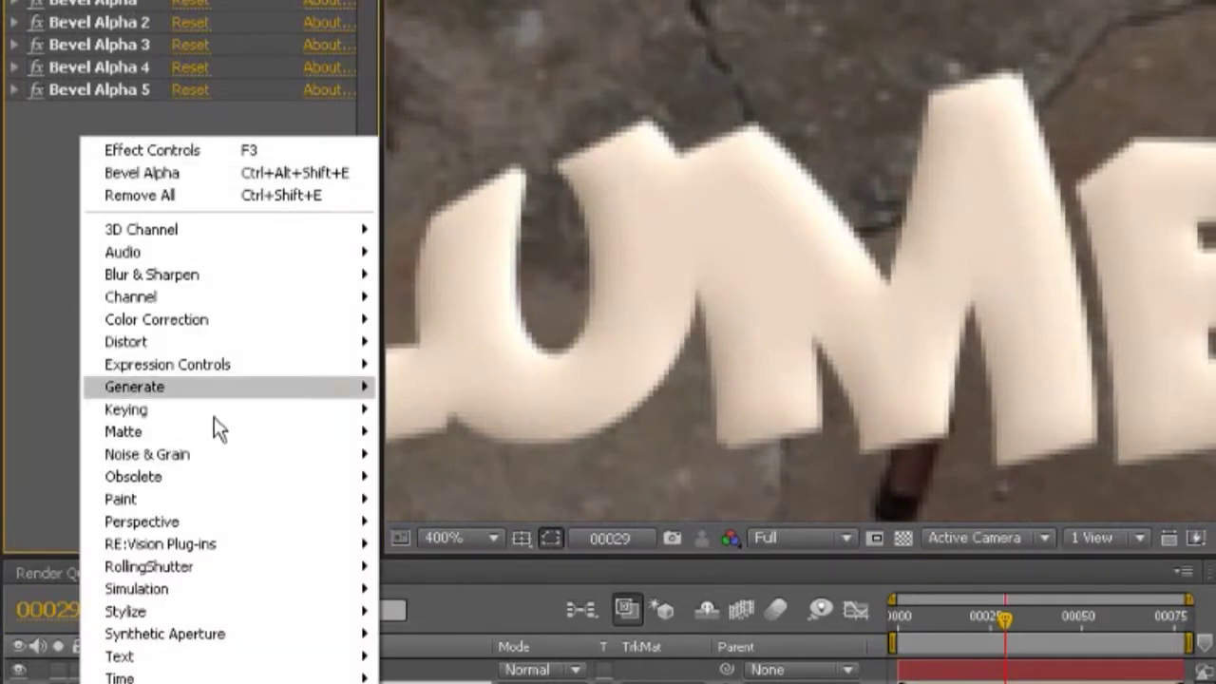
{"action": "mouse_move", "coordinate": [194, 381]}
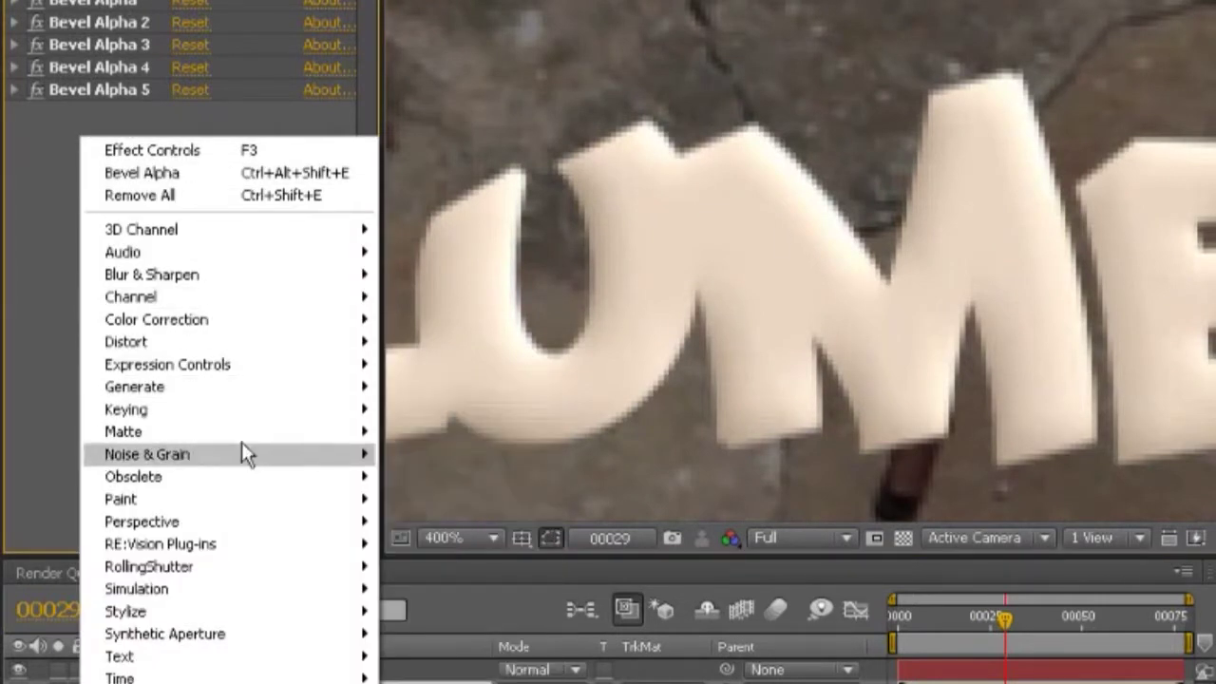
{"action": "mouse_move", "coordinate": [260, 452]}
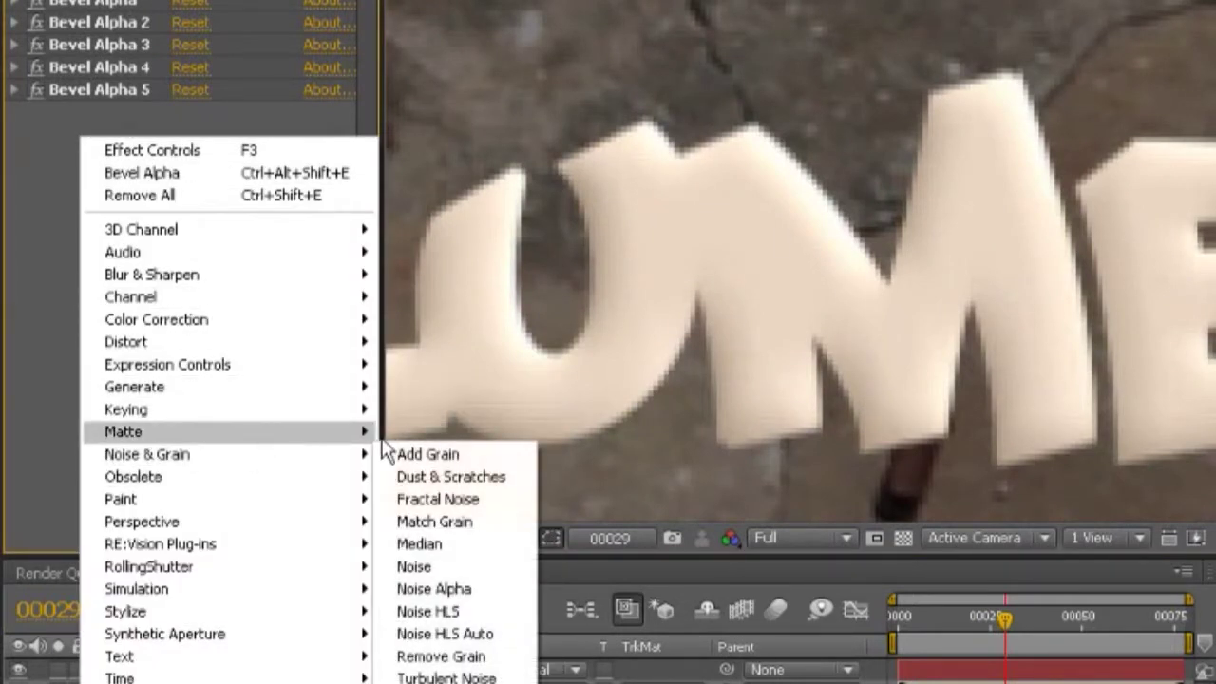
{"action": "left_click", "coordinate": [446, 566]}
- Set the Noise effect's amount to 37.0% and turn off its color noise
{"action": "scroll", "coordinate": [563, 361], "scroll_direction": "down", "scroll_amount": 2}
{"action": "scroll", "coordinate": [529, 348], "scroll_direction": "up", "scroll_amount": 2}
{"action": "left_click_drag", "start_coordinate": [183, 157], "coordinate": [220, 157]}
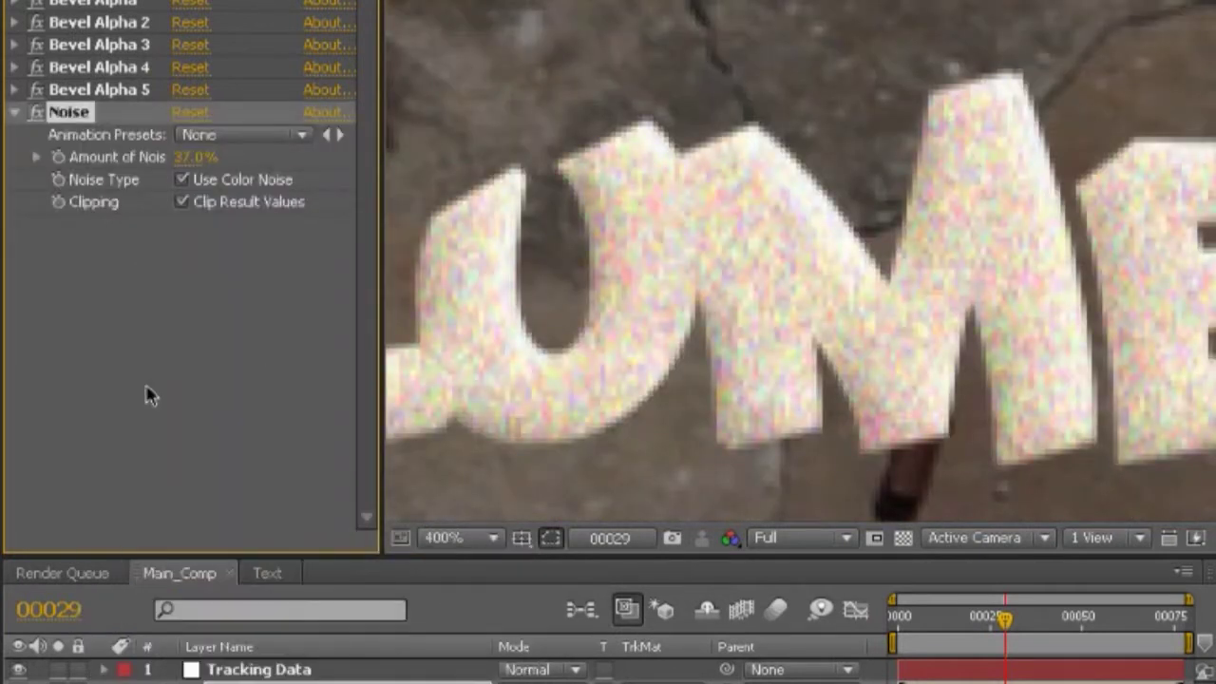
{"action": "left_click", "coordinate": [182, 179]}
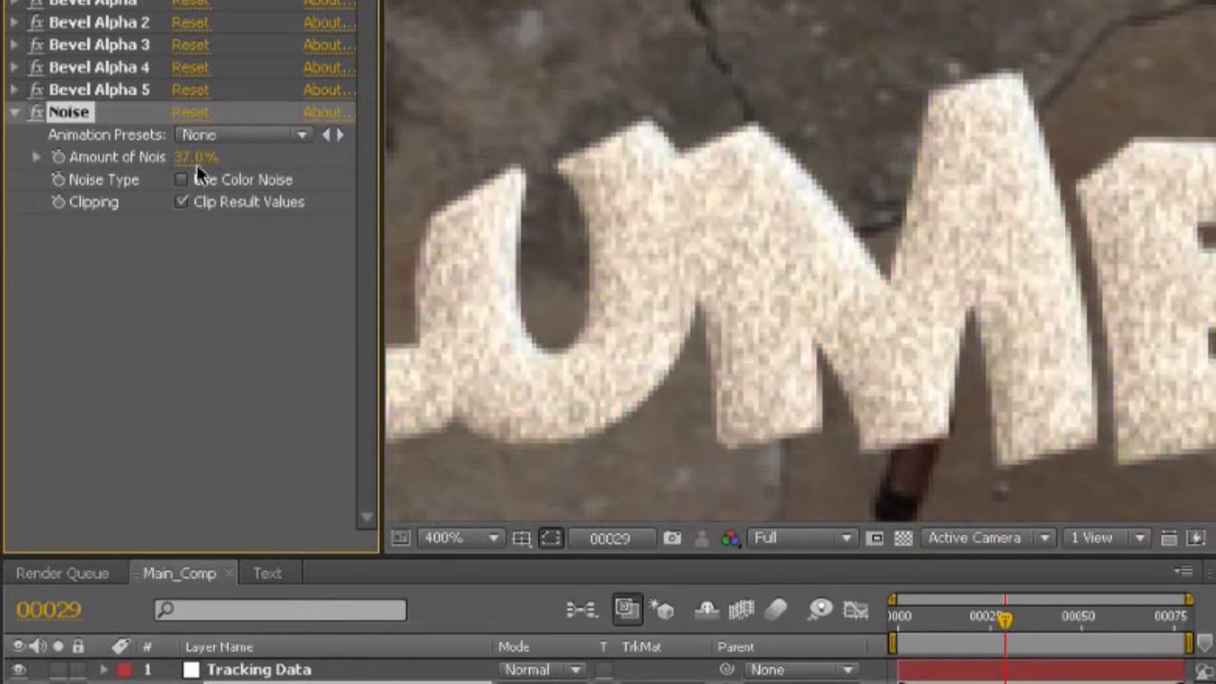
- Compare the title's grain with the ground footage at different magnifications and set the amount of noise to 10.0%
{"action": "scroll", "coordinate": [503, 345], "scroll_direction": "down", "scroll_amount": 4}
{"action": "left_click_drag", "start_coordinate": [190, 158], "coordinate": [148, 197]}
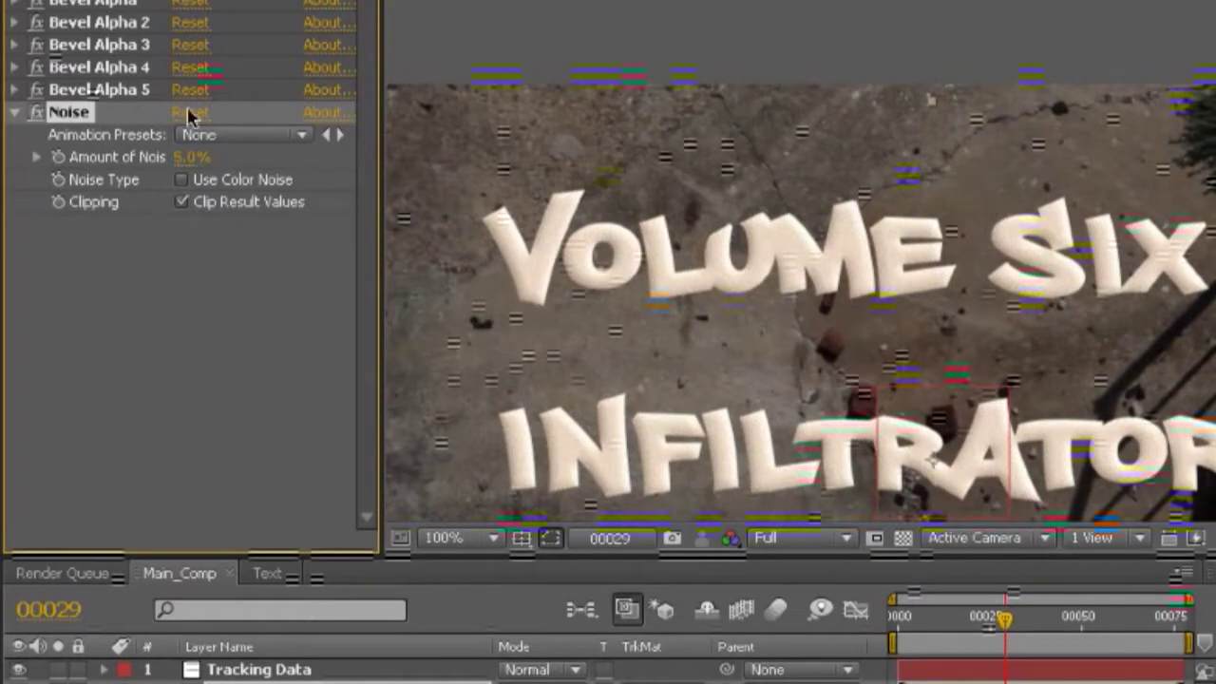
{"action": "left_click_drag", "start_coordinate": [190, 158], "coordinate": [194, 163]}
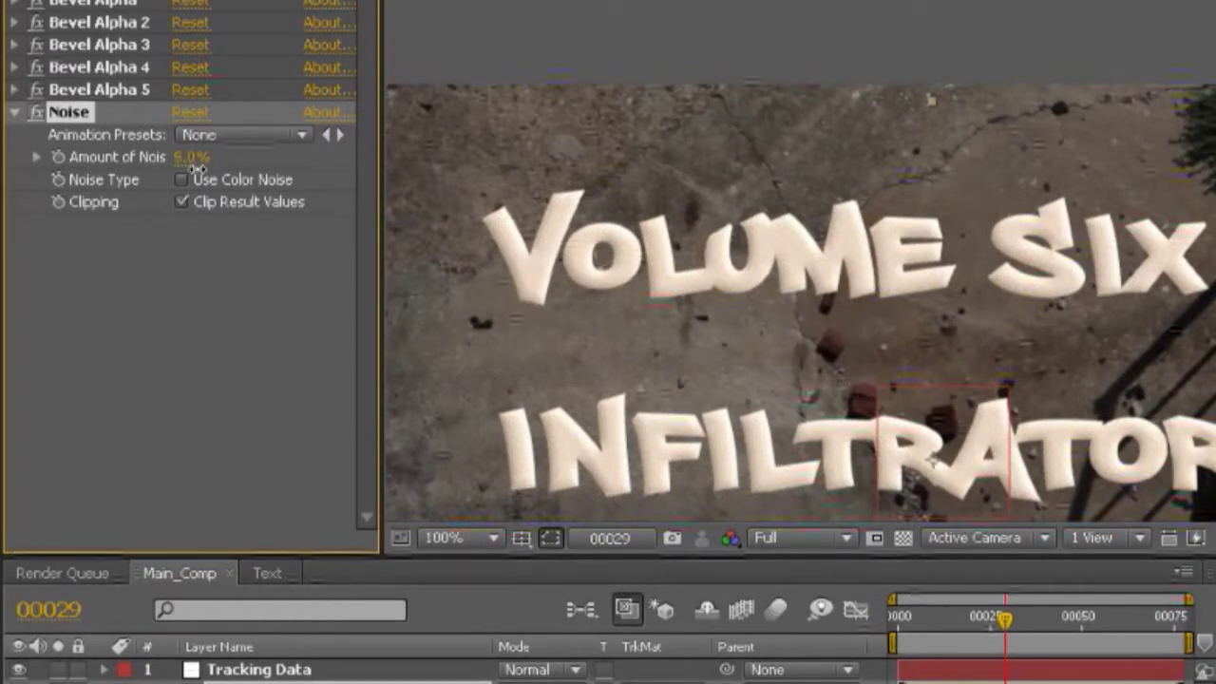
{"action": "scroll", "coordinate": [629, 306], "scroll_direction": "up", "scroll_amount": 1}
{"action": "scroll", "coordinate": [629, 306], "scroll_direction": "down", "scroll_amount": 1}
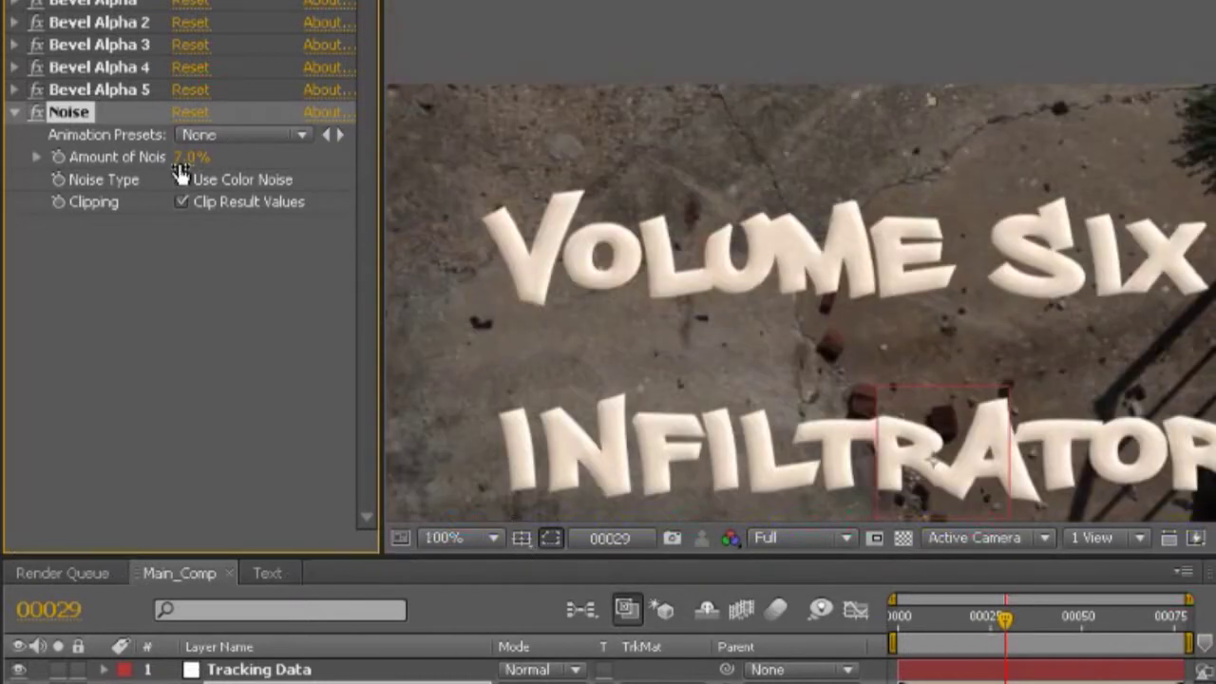
{"action": "left_click", "coordinate": [38, 113]}
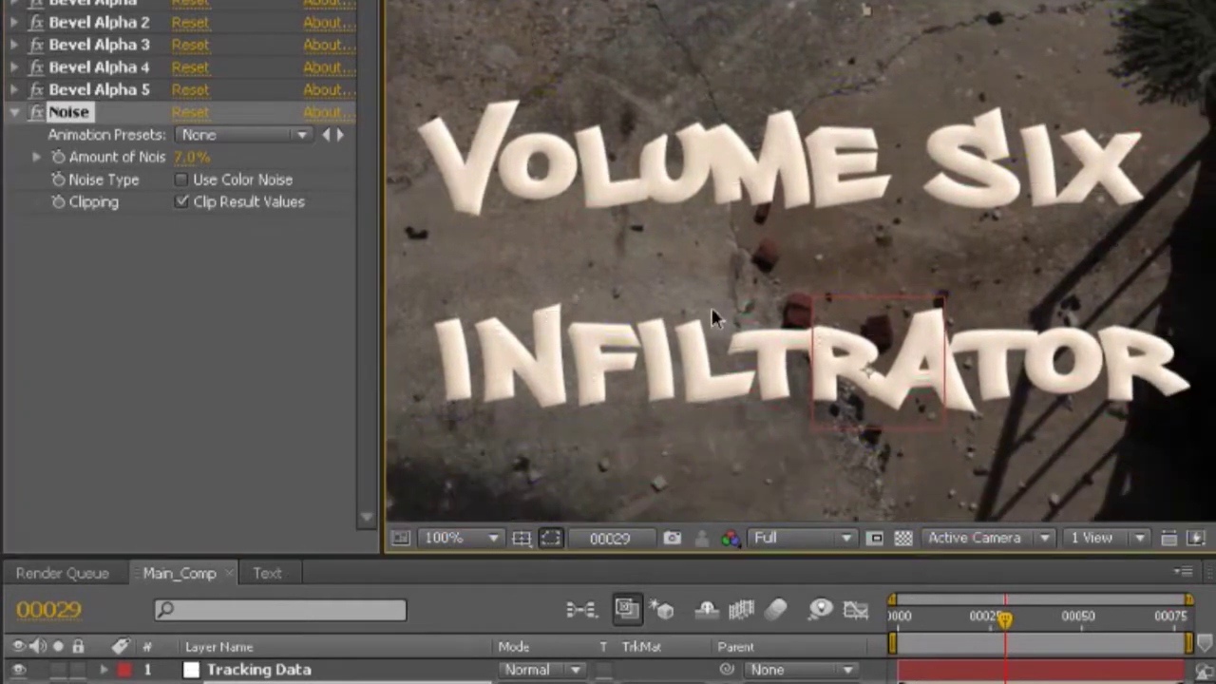
{"action": "scroll", "coordinate": [711, 305], "scroll_direction": "up", "scroll_amount": 1}
{"action": "left_click_drag", "start_coordinate": [183, 158], "coordinate": [190, 158]}
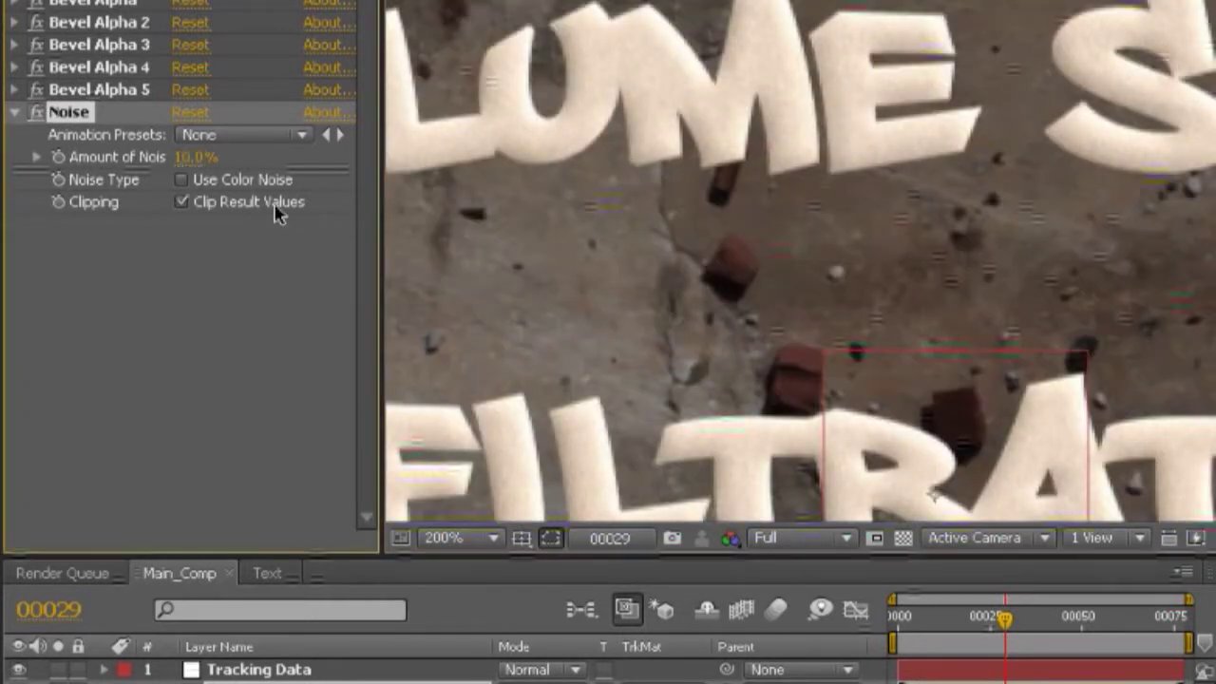
- Compare the title at 100% magnification with the Noise effect off and on, and collapse the Noise settings
{"action": "scroll", "coordinate": [587, 326], "scroll_direction": "down", "scroll_amount": 1}
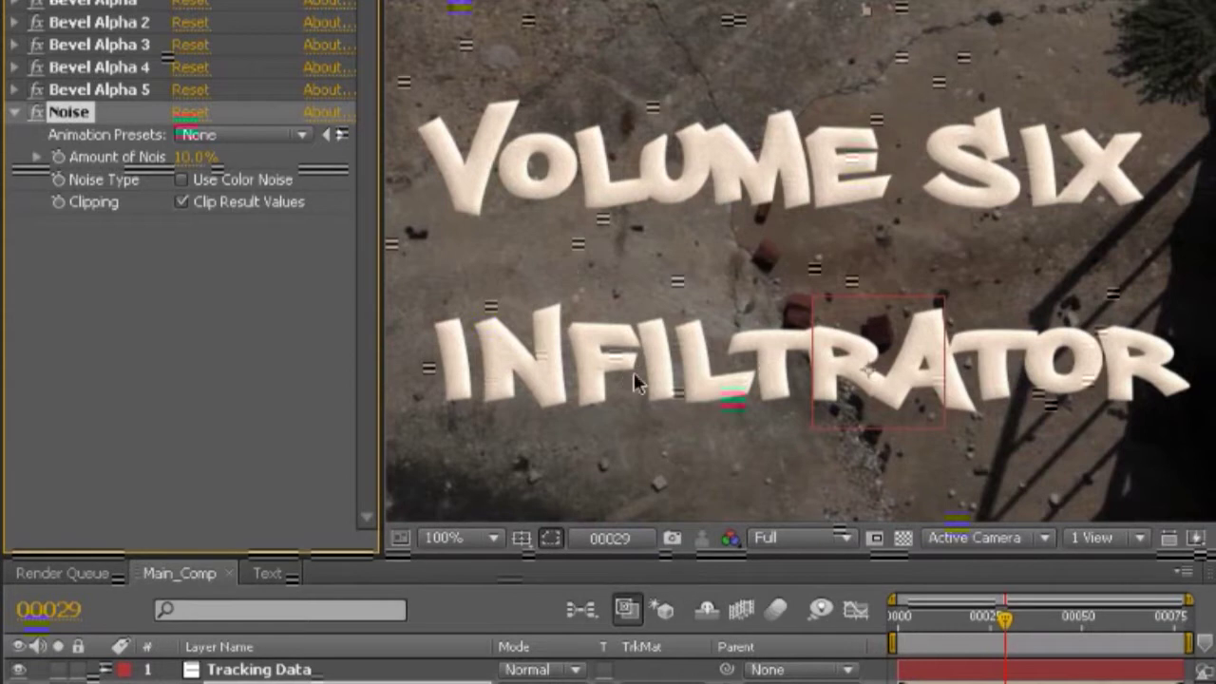
{"action": "left_click", "coordinate": [36, 112]}
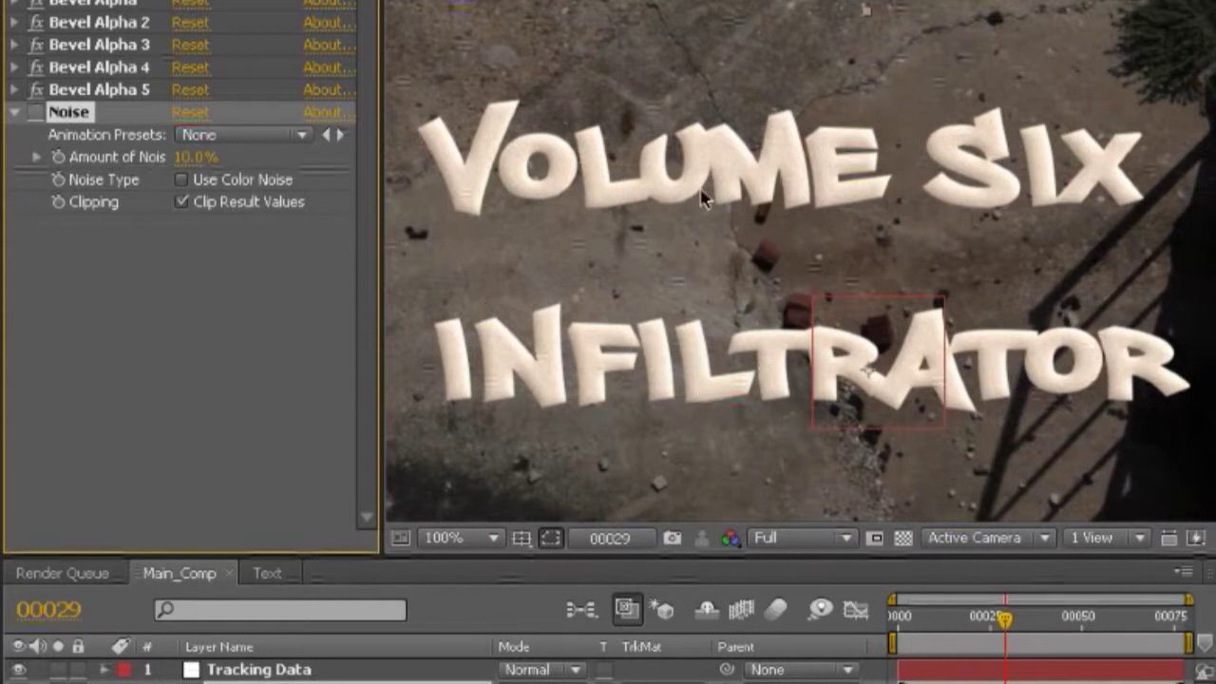
{"action": "left_click", "coordinate": [36, 112]}
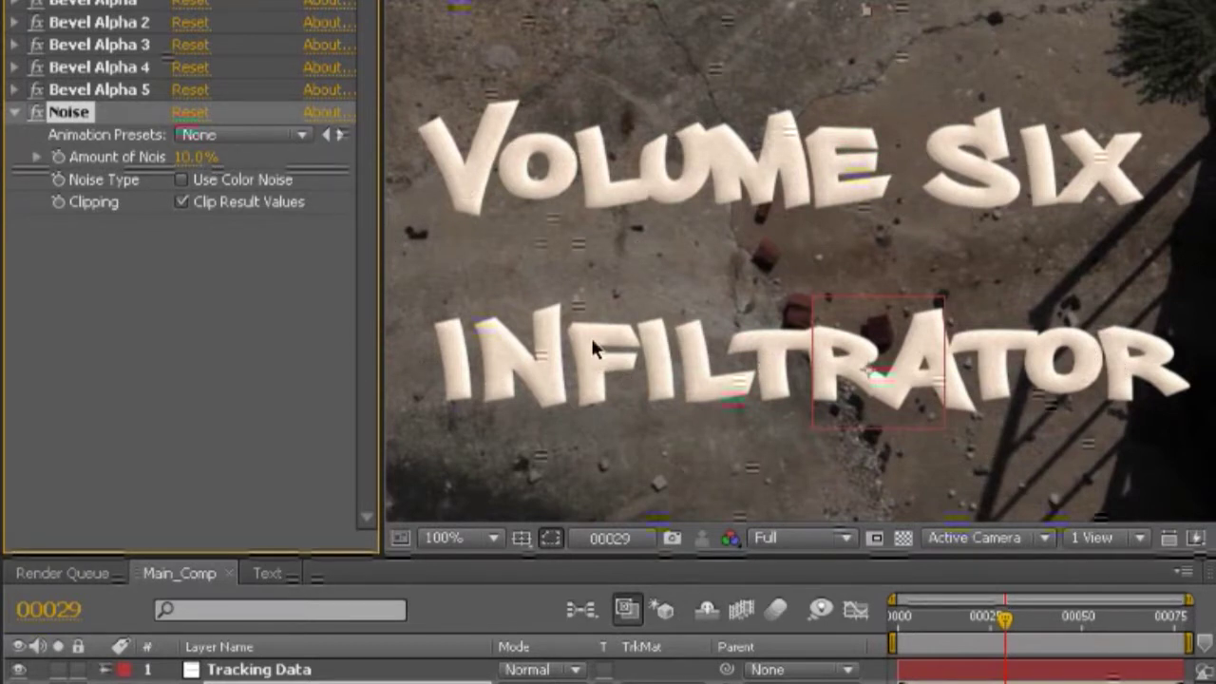
{"action": "left_click", "coordinate": [14, 112]}
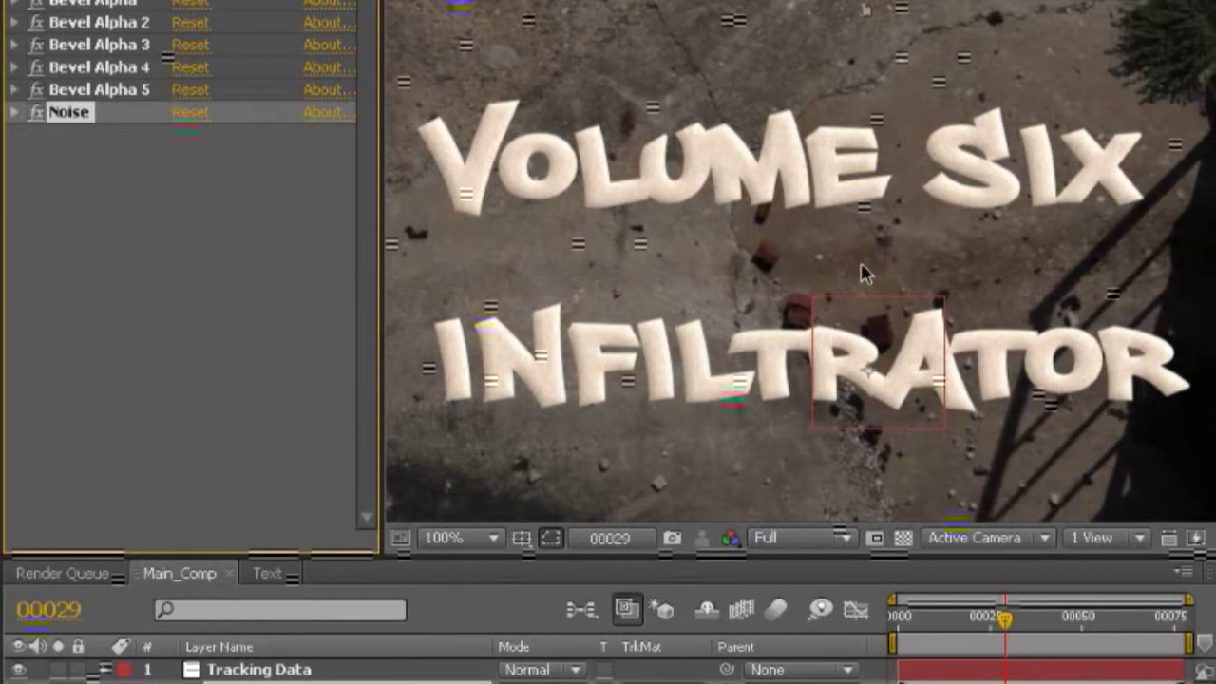
- Play a RAM preview of Main_Comp at 50% magnification to judge the whole title against the moving footage
{"action": "key", "text": "comma"}
{"action": "key", "text": "period"}
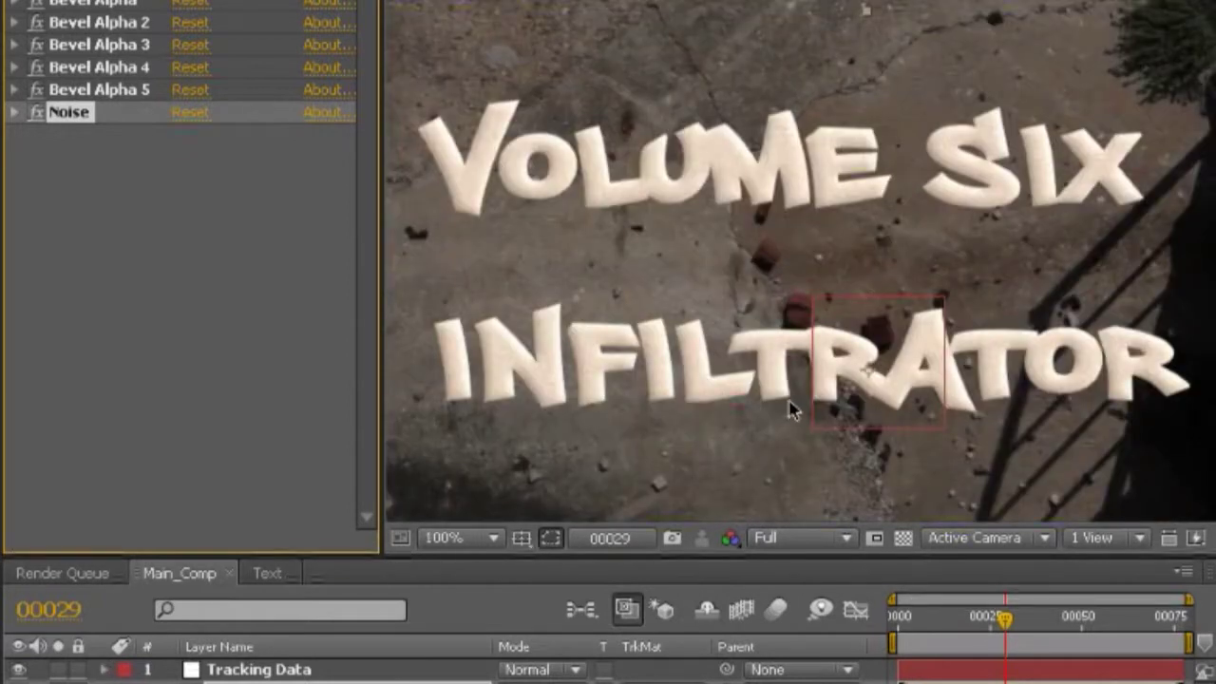
{"action": "key", "text": "comma"}
{"action": "left_click_drag", "start_coordinate": [717, 371], "coordinate": [674, 293]}
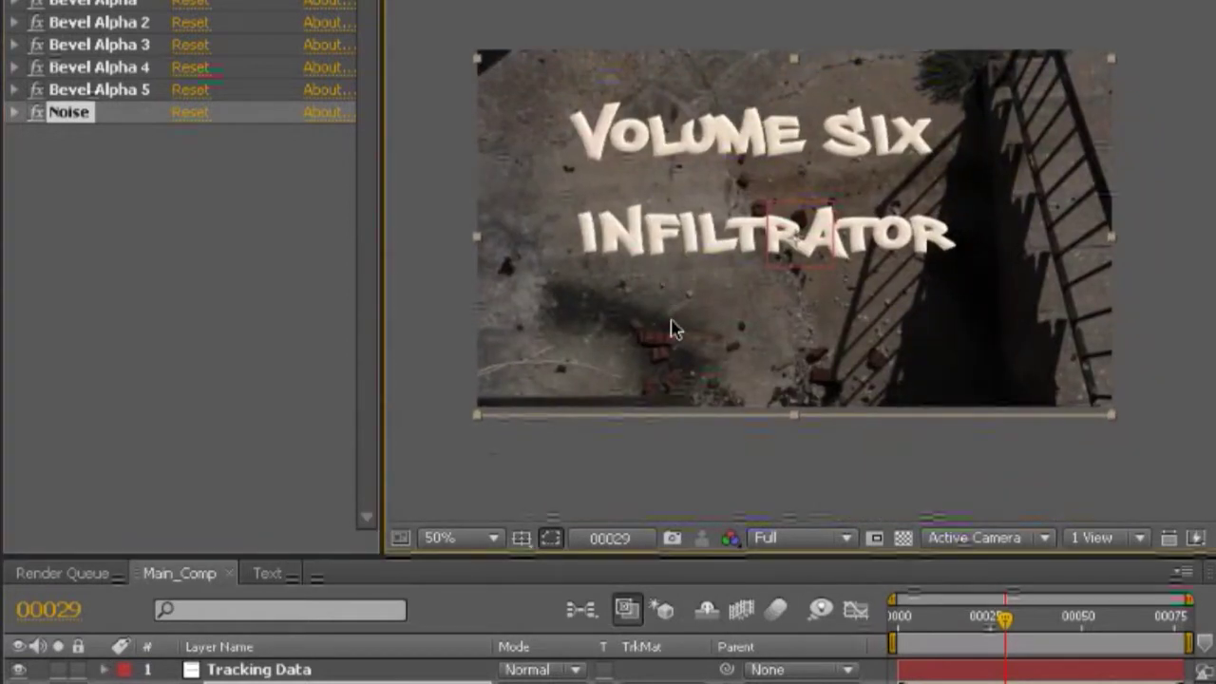
{"action": "key", "text": "KP_0"}
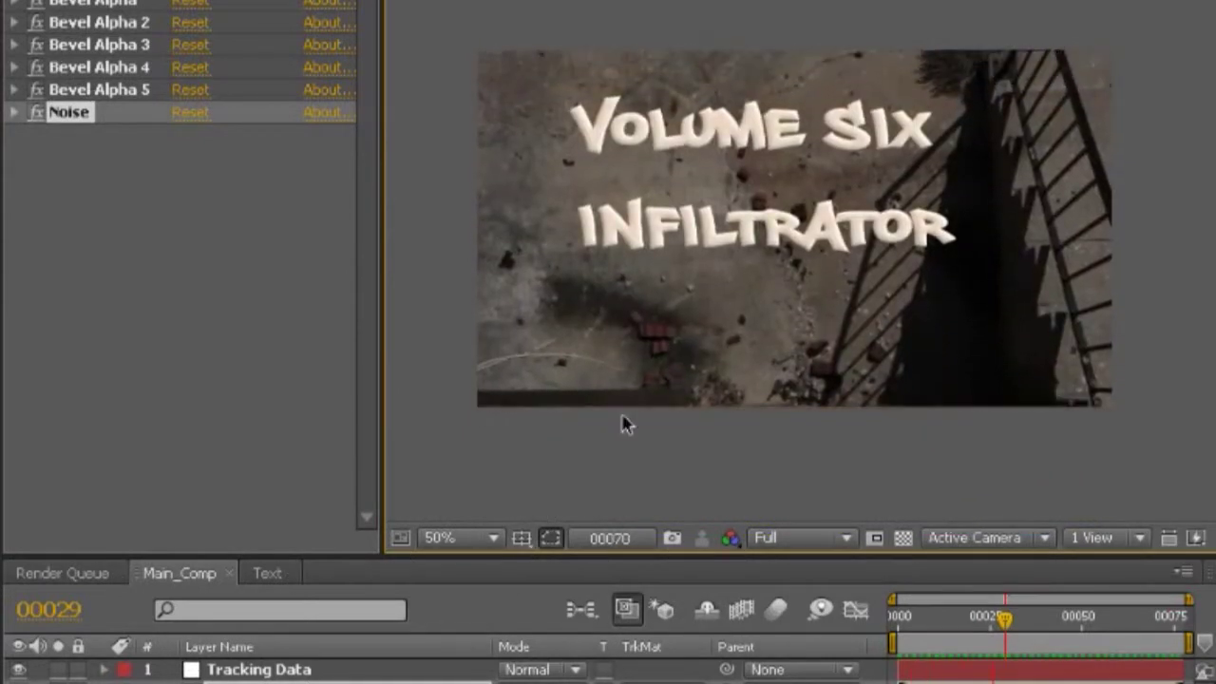
{"action": "key", "text": "space"}
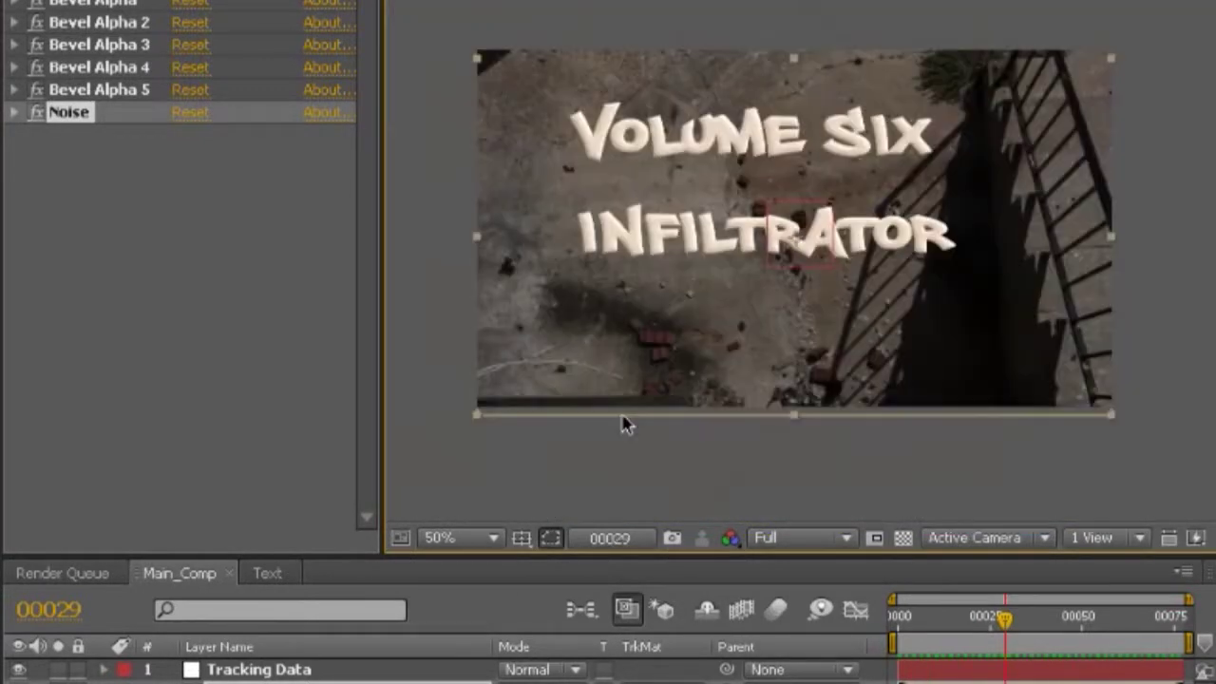
- Examine both title lines and the surrounding ground at 100% magnification while the preview plays
{"action": "key", "text": "period"}
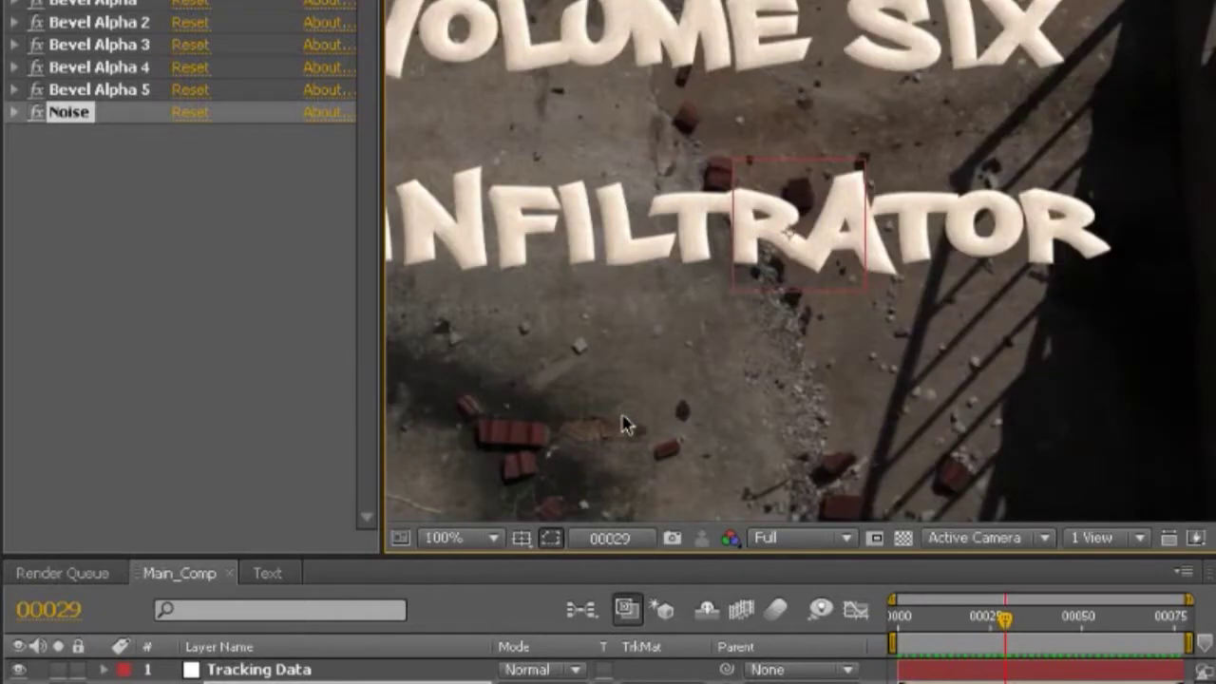
{"action": "left_click_drag", "start_coordinate": [622, 419], "coordinate": [697, 440]}
{"action": "scroll", "coordinate": [697, 443], "scroll_direction": "down", "scroll_amount": 3}
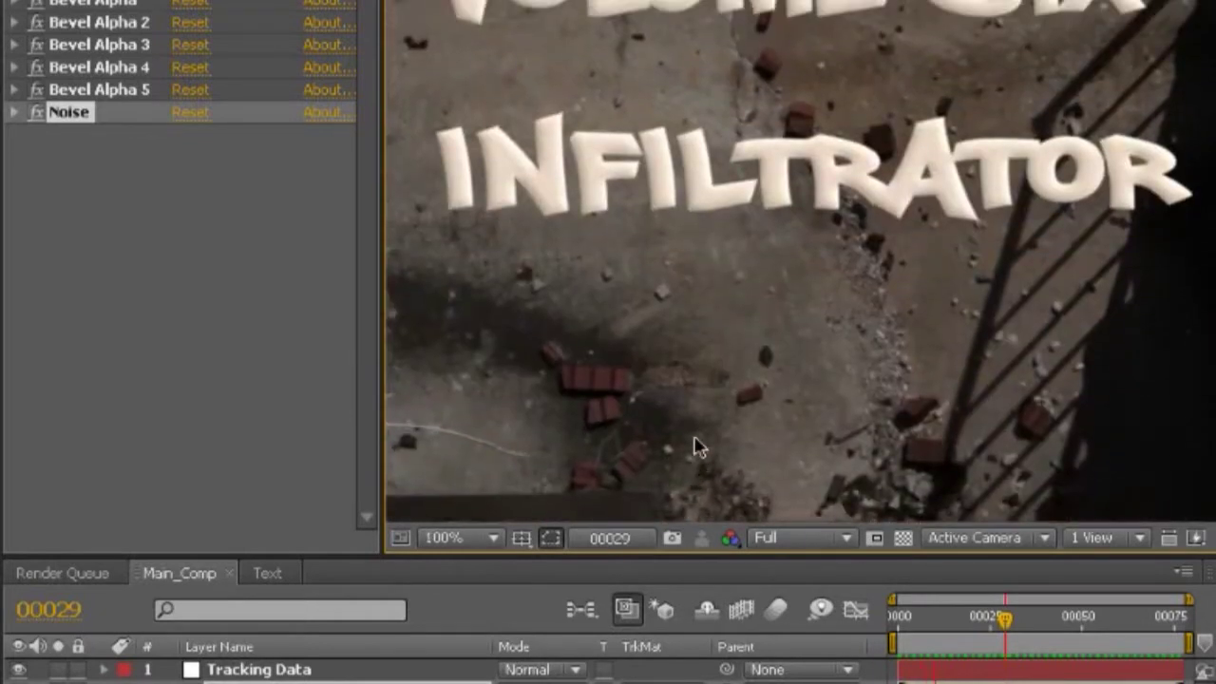
{"action": "scroll", "coordinate": [701, 443], "scroll_direction": "up", "scroll_amount": 6}
{"action": "scroll", "coordinate": [750, 318], "scroll_direction": "up", "scroll_amount": 3}
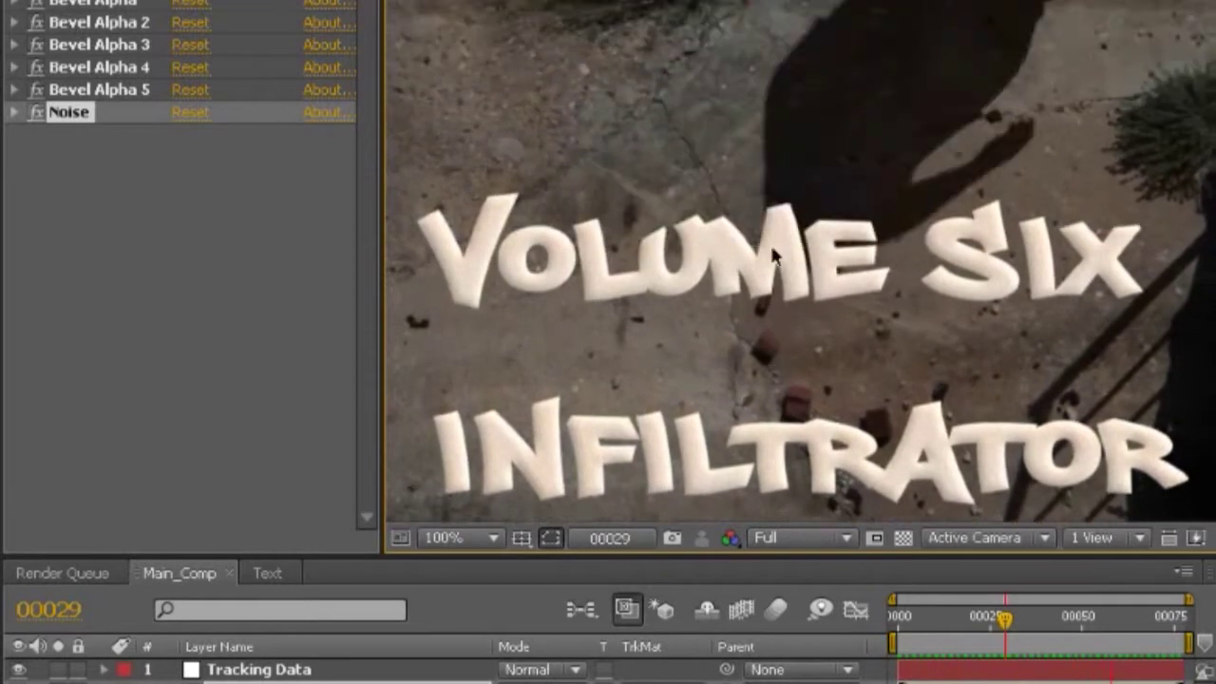
{"action": "scroll", "coordinate": [618, 353], "scroll_direction": "down", "scroll_amount": 6}
{"action": "scroll", "coordinate": [656, 357], "scroll_direction": "up", "scroll_amount": 1}
{"action": "scroll", "coordinate": [665, 352], "scroll_direction": "up", "scroll_amount": 6}
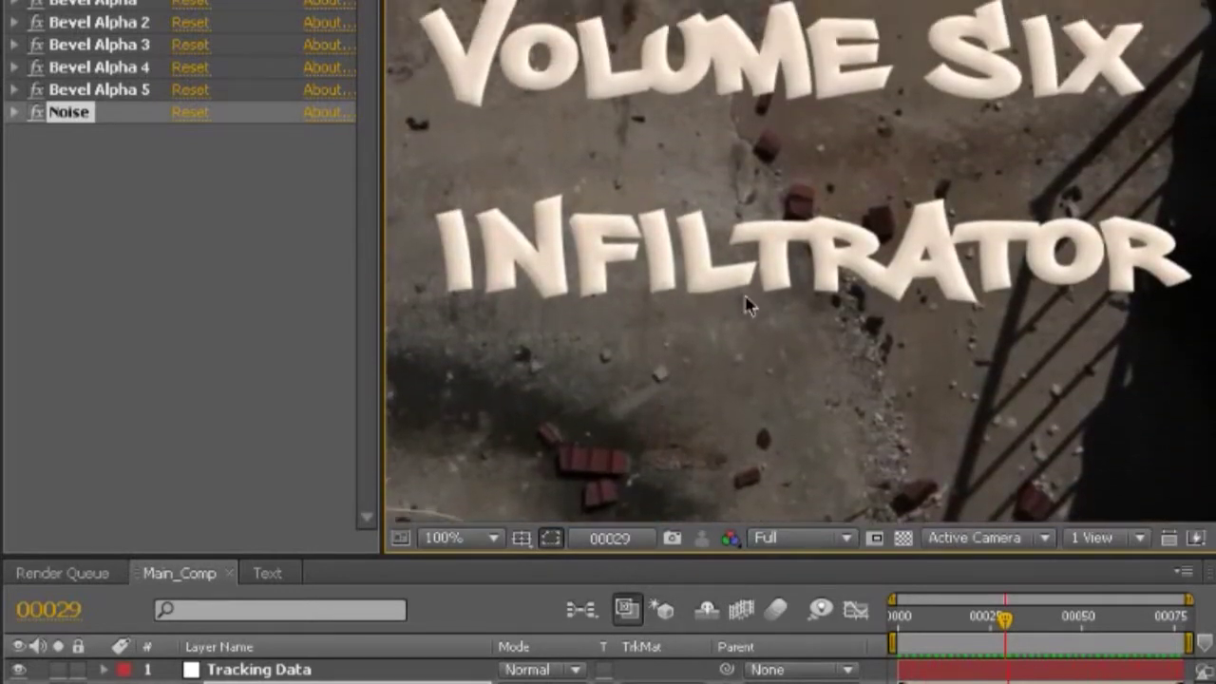
{"action": "scroll", "coordinate": [684, 152], "scroll_direction": "up", "scroll_amount": 2}
{"action": "scroll", "coordinate": [712, 367], "scroll_direction": "down", "scroll_amount": 8}
{"action": "scroll", "coordinate": [836, 457], "scroll_direction": "up", "scroll_amount": 2}
{"action": "scroll", "coordinate": [615, 239], "scroll_direction": "up", "scroll_amount": 6}
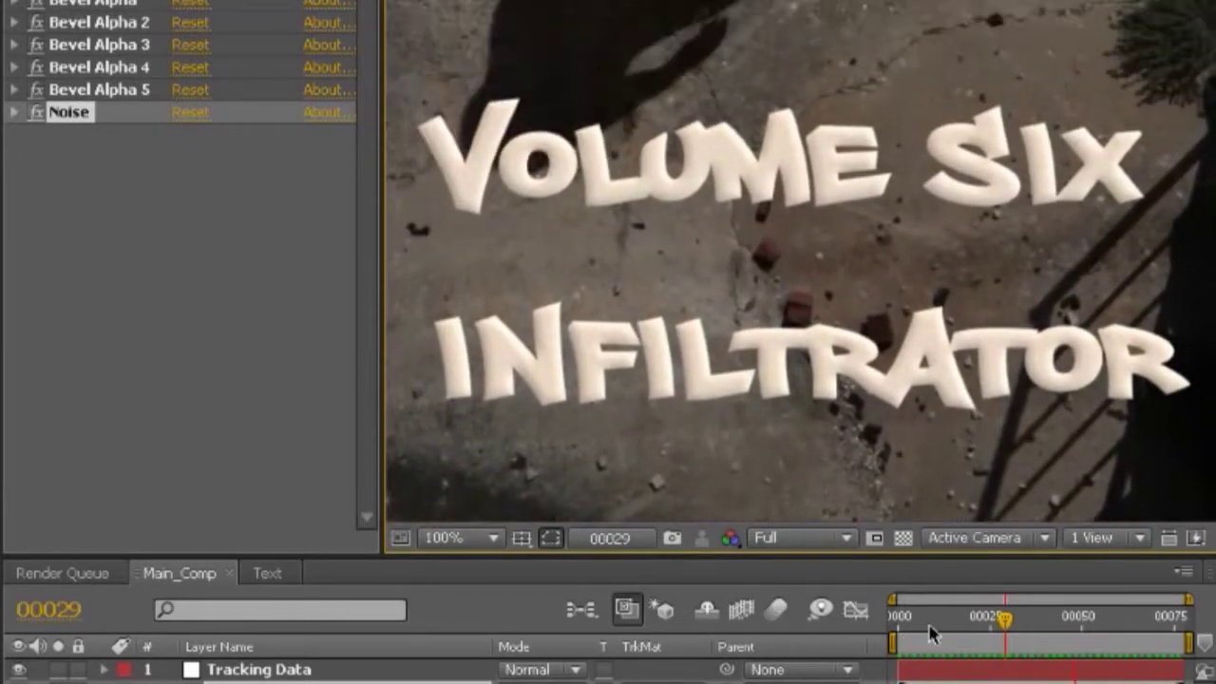
{"action": "scroll", "coordinate": [723, 323], "scroll_direction": "down", "scroll_amount": 9}
{"action": "scroll", "coordinate": [967, 513], "scroll_direction": "up", "scroll_amount": 2}
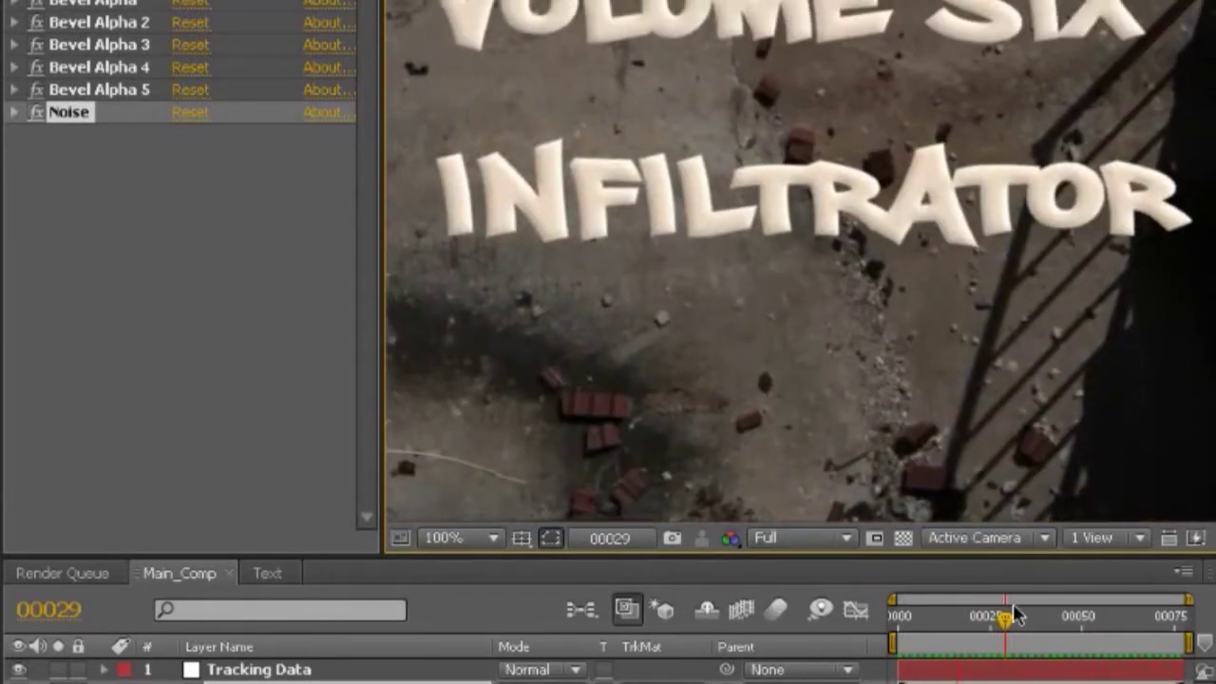
- Go to frame 00050 and compare the title with all Bevel Alpha and Noise effects off and on, leaving them on
{"action": "left_click_drag", "start_coordinate": [1013, 620], "coordinate": [1081, 621]}
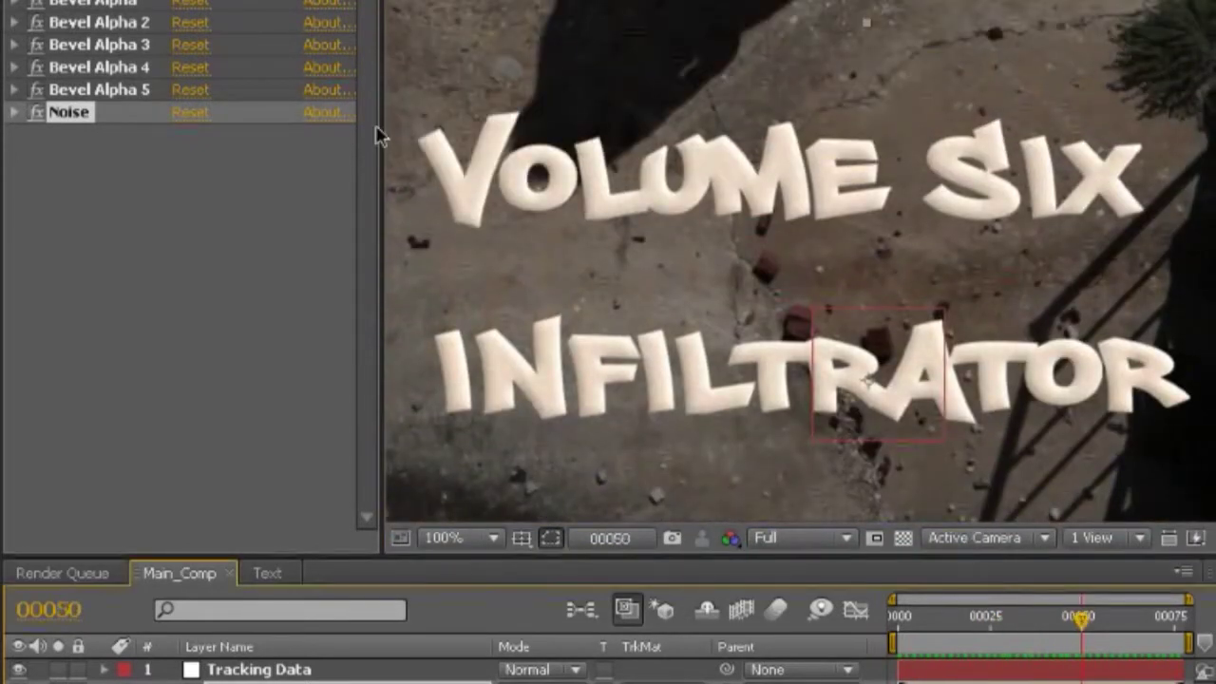
{"action": "left_click", "coordinate": [59, 3], "text": "shift"}
{"action": "left_click", "coordinate": [35, 4]}
{"action": "left_click", "coordinate": [35, 4]}
{"action": "left_click", "coordinate": [35, 4]}
{"action": "left_click", "coordinate": [35, 4]}
{"action": "left_click", "coordinate": [35, 4]}
{"action": "left_click", "coordinate": [35, 4]}
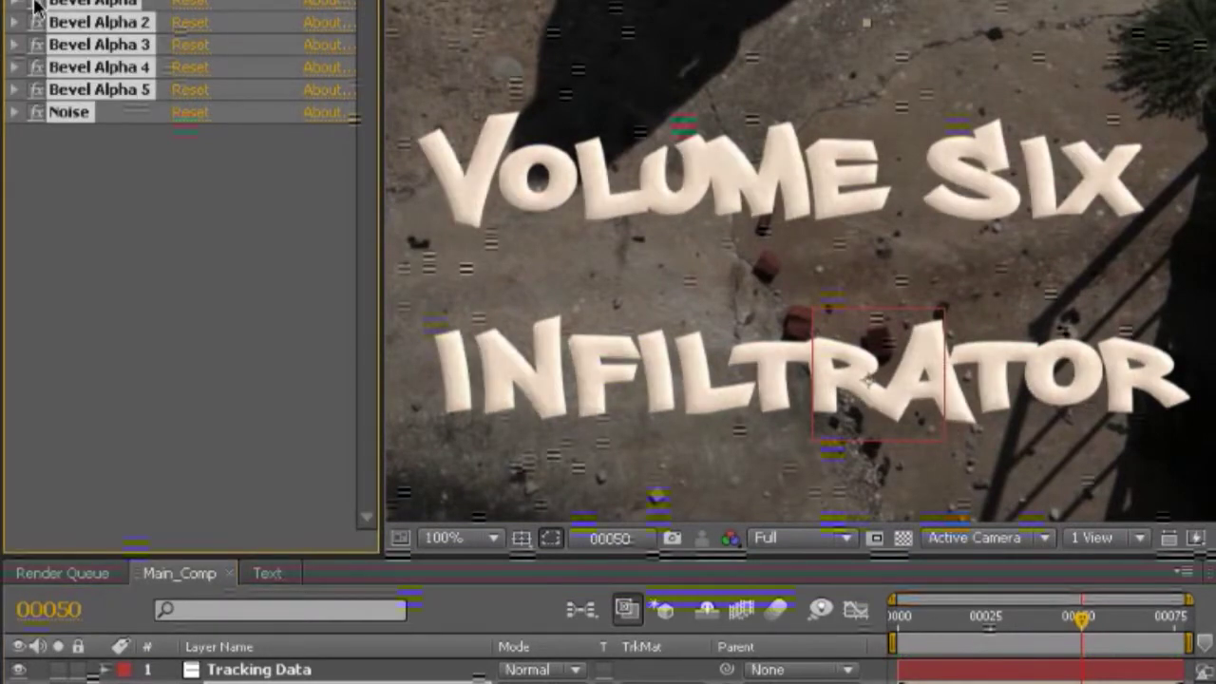
{"action": "left_click", "coordinate": [116, 200]}
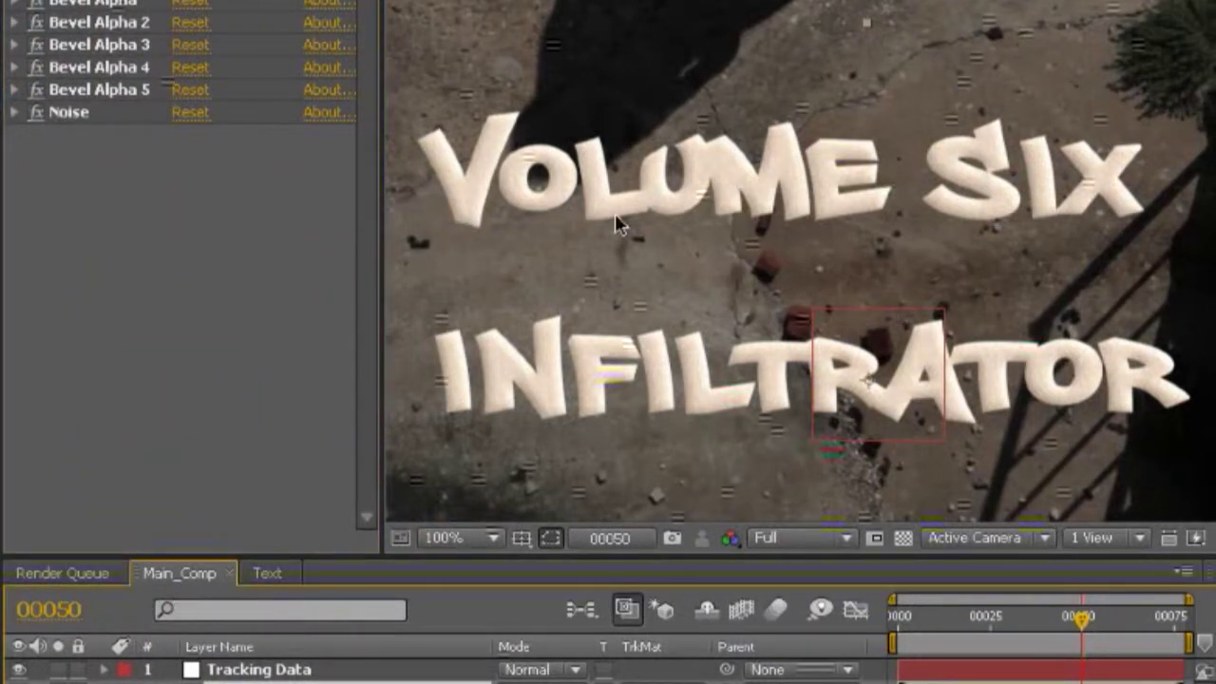
- Scrub through the composition to check the title on the ground and set the current time to frame 00047
{"action": "left_click", "coordinate": [975, 619]}
{"action": "left_click_drag", "start_coordinate": [961, 632], "coordinate": [1048, 656]}
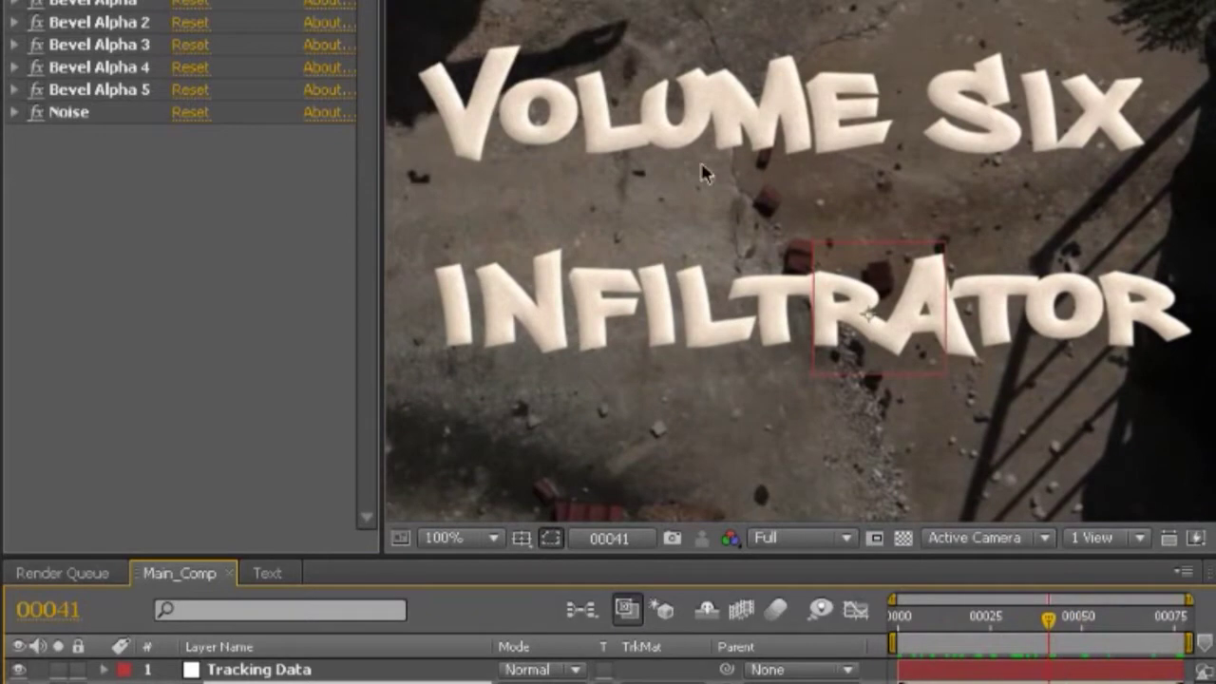
{"action": "left_click_drag", "start_coordinate": [1045, 618], "coordinate": [1072, 618]}
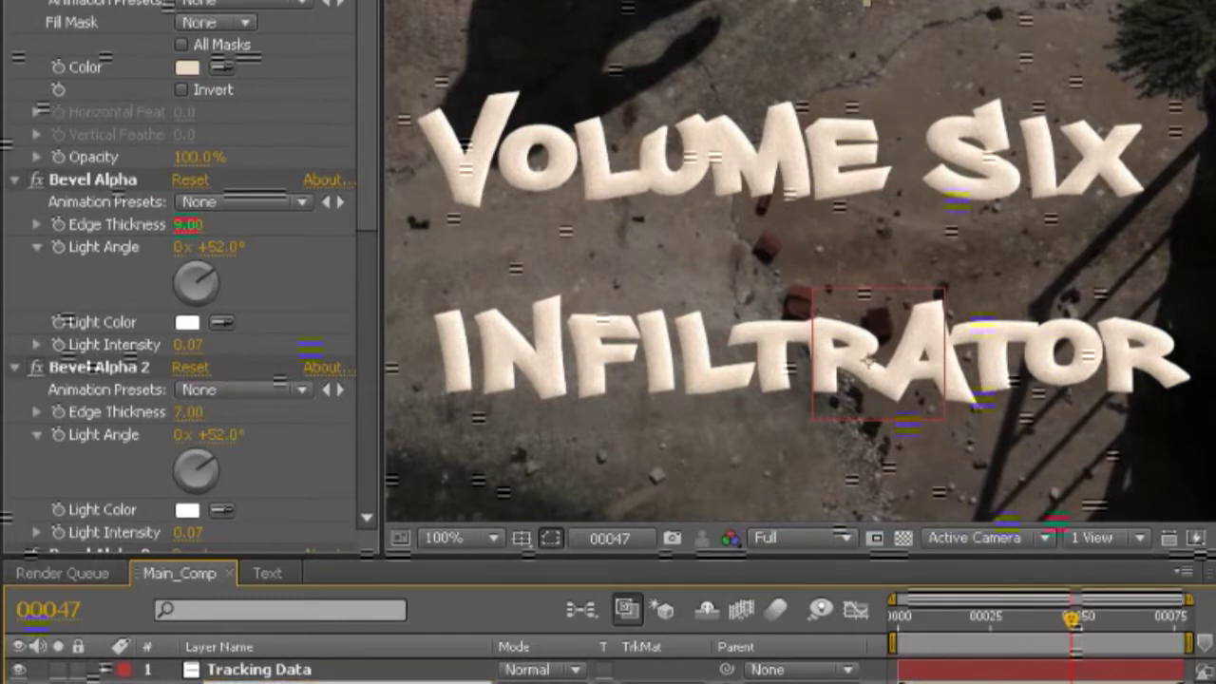
- Collapse the effects of the title layer's duplicate and turn off its five Bevel Alpha effects and Noise
{"action": "key", "text": "ctrl+grave"}
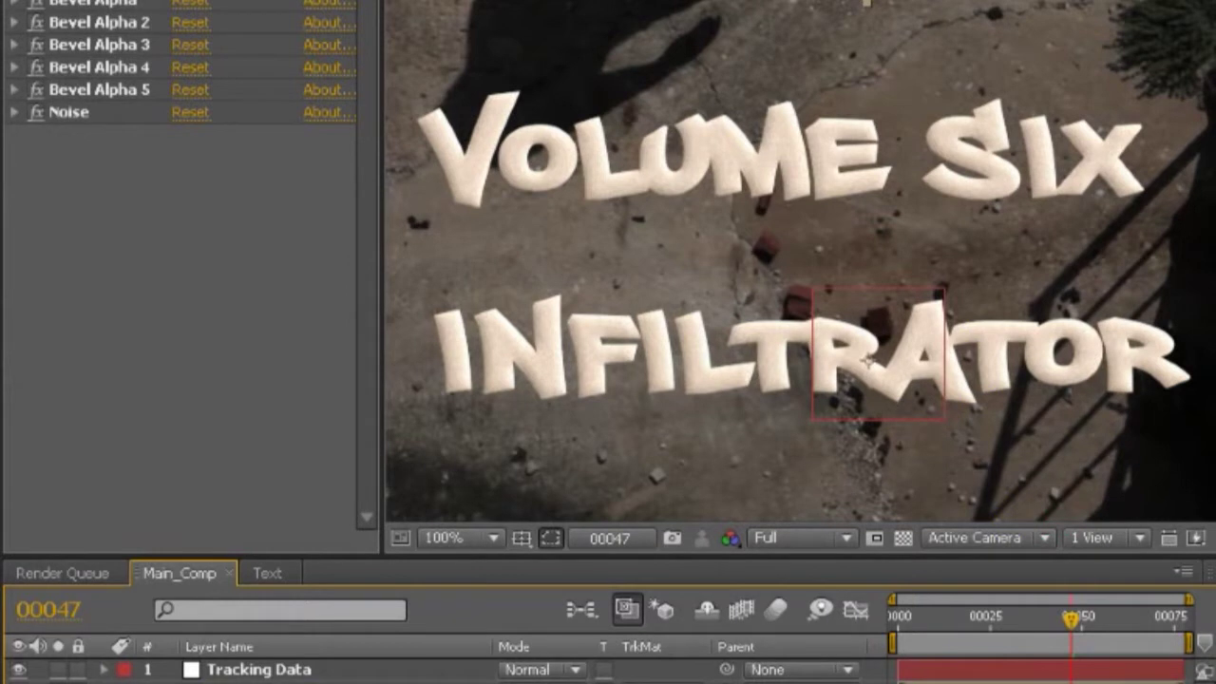
{"action": "left_click_drag", "start_coordinate": [38, 12], "coordinate": [54, 114]}
{"action": "left_click", "coordinate": [43, 102]}
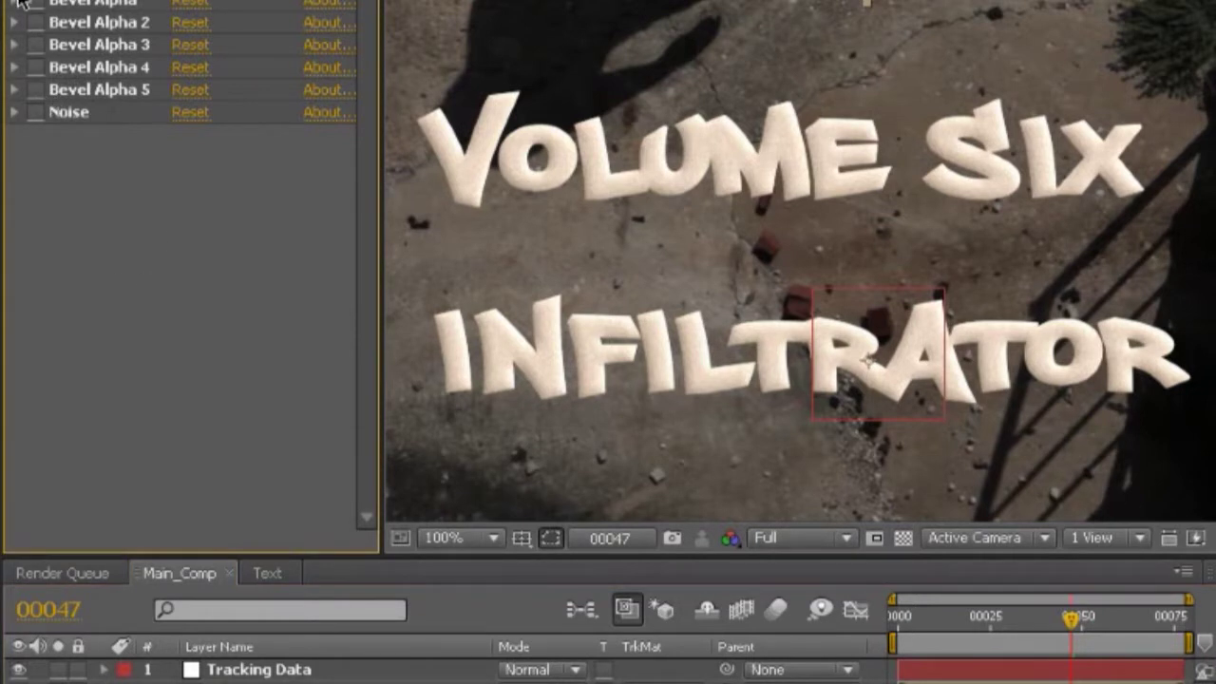
- Set the Fill color of the duplicate title layer to near-black 151211, sampled from the dark shadow in the footage
{"action": "scroll", "coordinate": [193, 95], "scroll_direction": "up", "scroll_amount": 3}
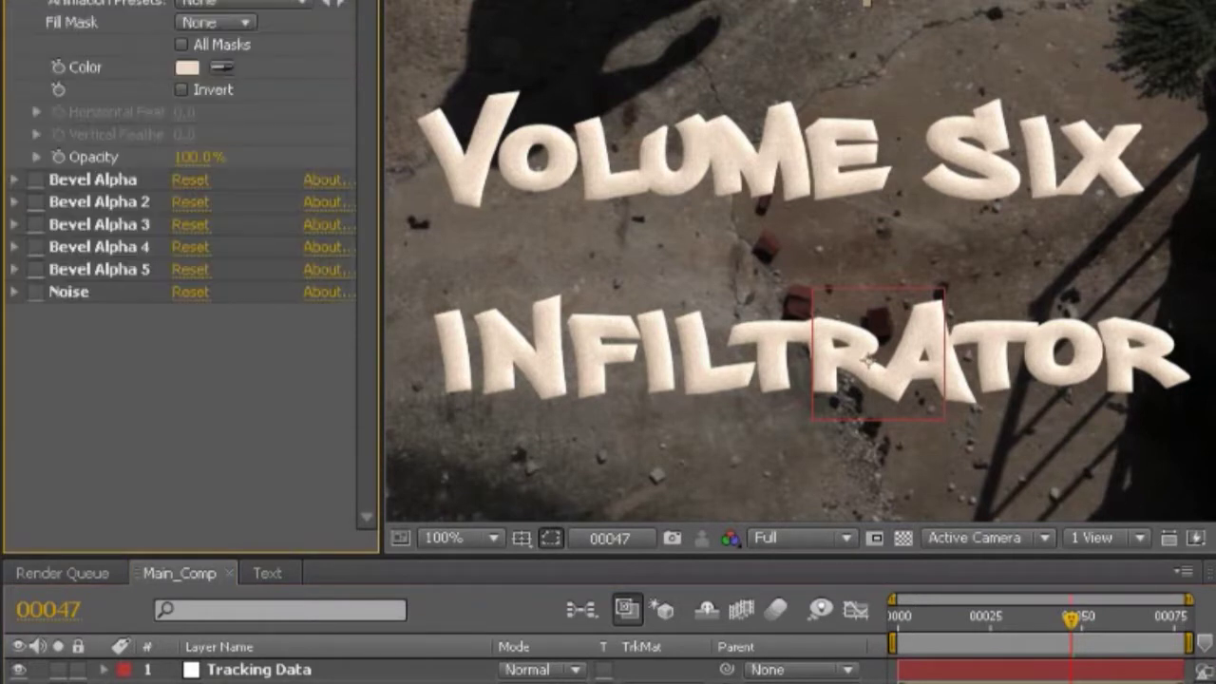
{"action": "left_click", "coordinate": [188, 69]}
{"action": "left_click_drag", "start_coordinate": [532, 296], "coordinate": [264, 360]}
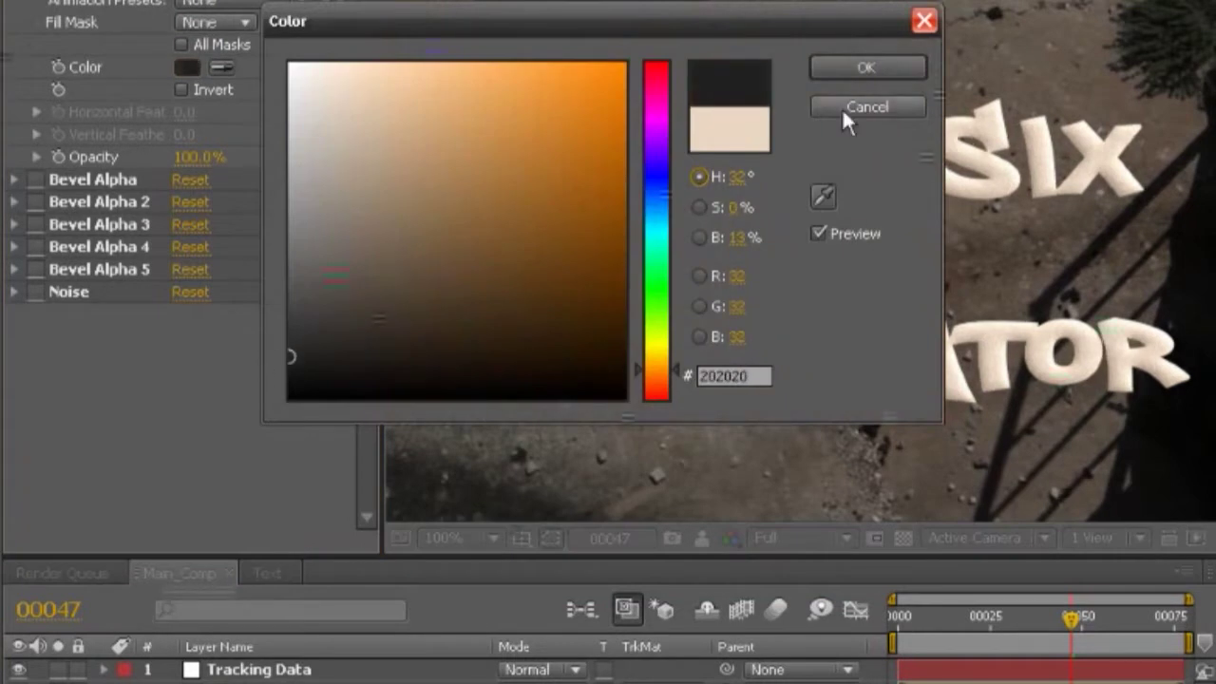
{"action": "left_click", "coordinate": [823, 195]}
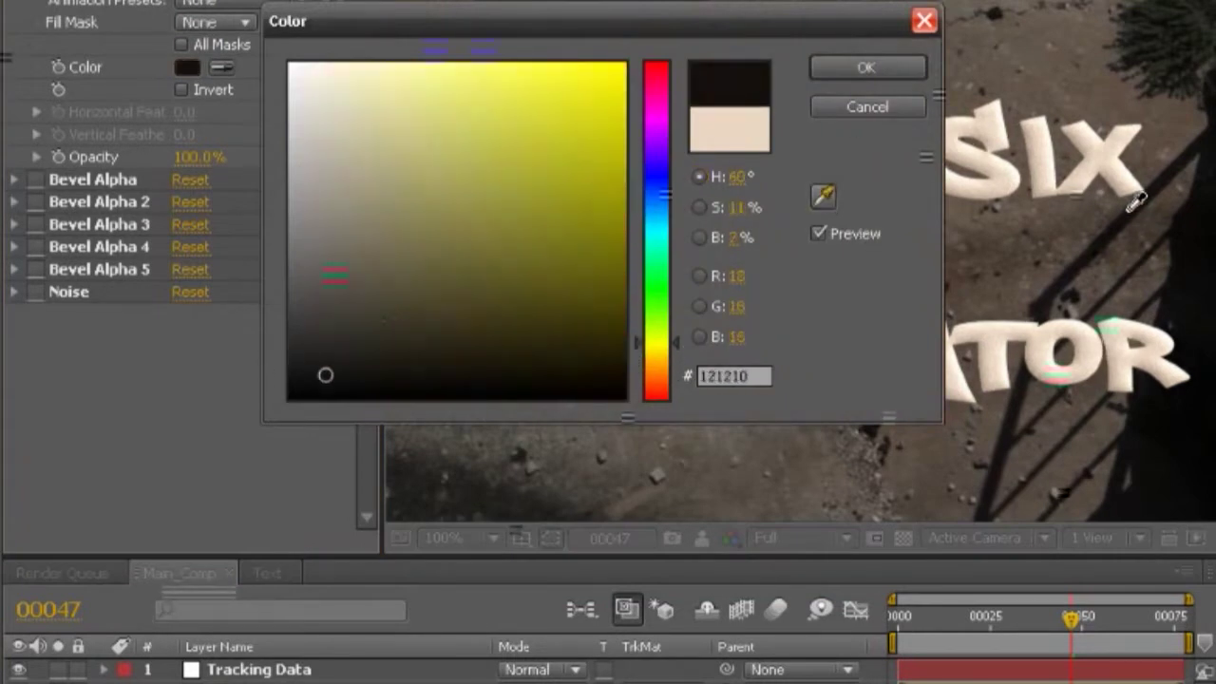
{"action": "left_click", "coordinate": [1129, 220]}
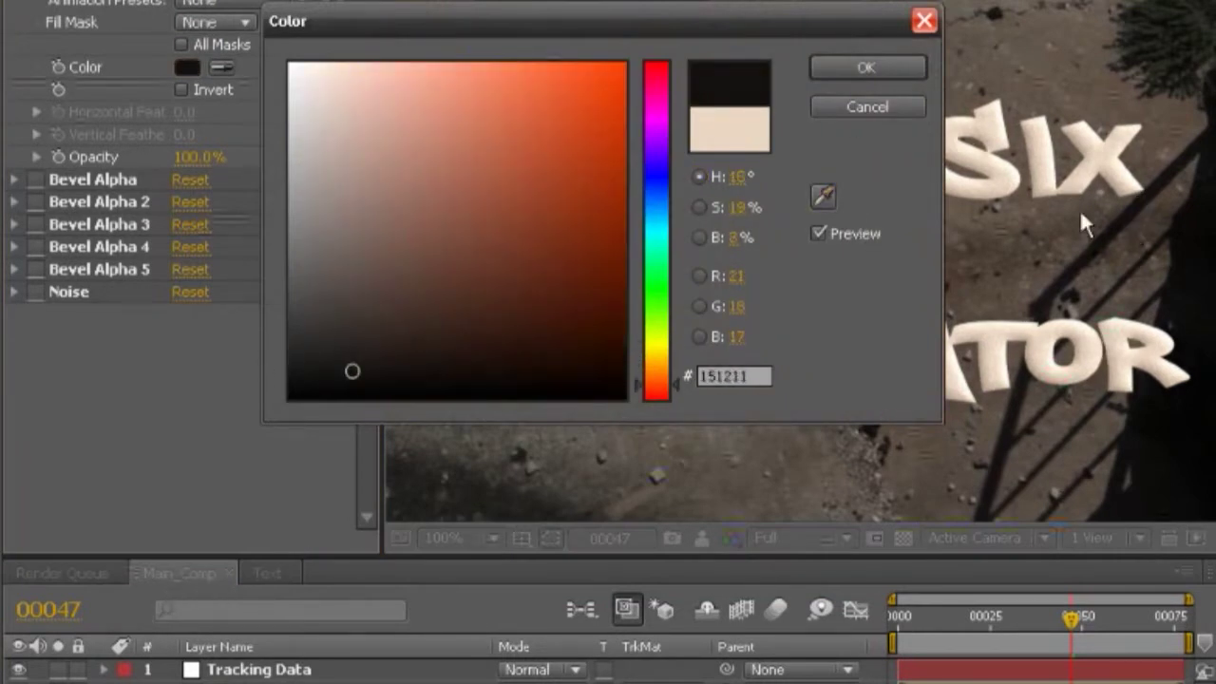
{"action": "left_click", "coordinate": [873, 66]}
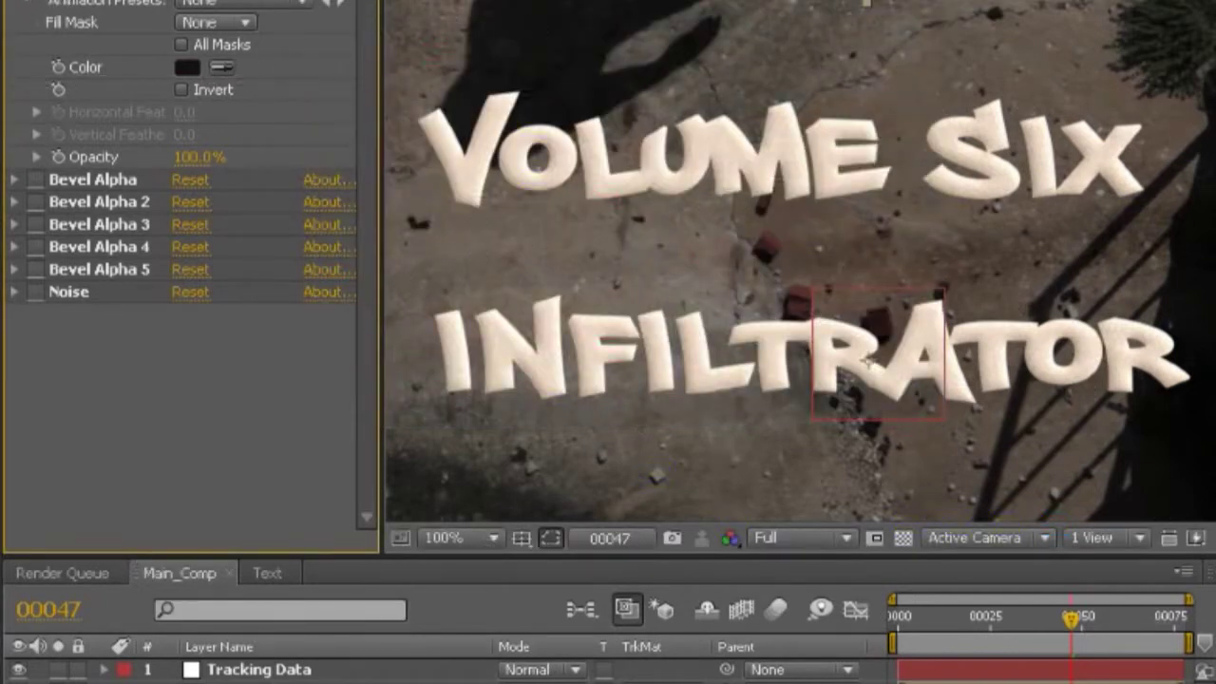
- Delete the five Bevel Alpha effects and the Noise effect from the duplicate title layer
{"action": "scroll", "coordinate": [71, 42], "scroll_direction": "down", "scroll_amount": 4}
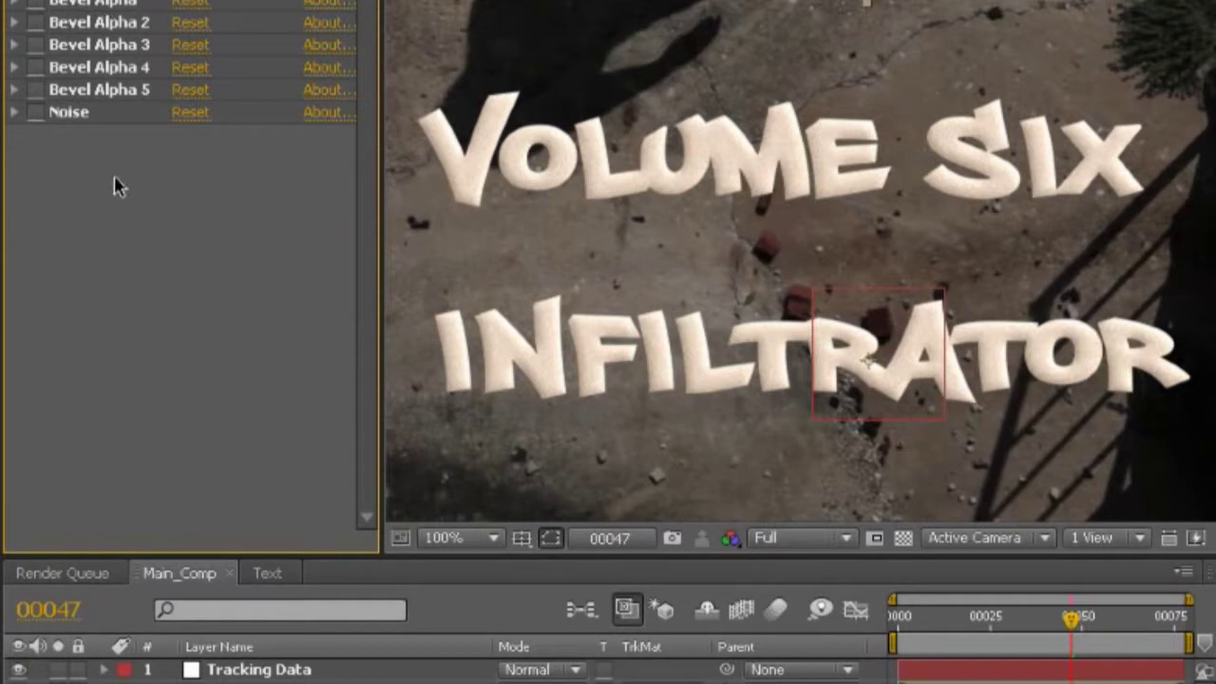
{"action": "left_click", "coordinate": [91, 115]}
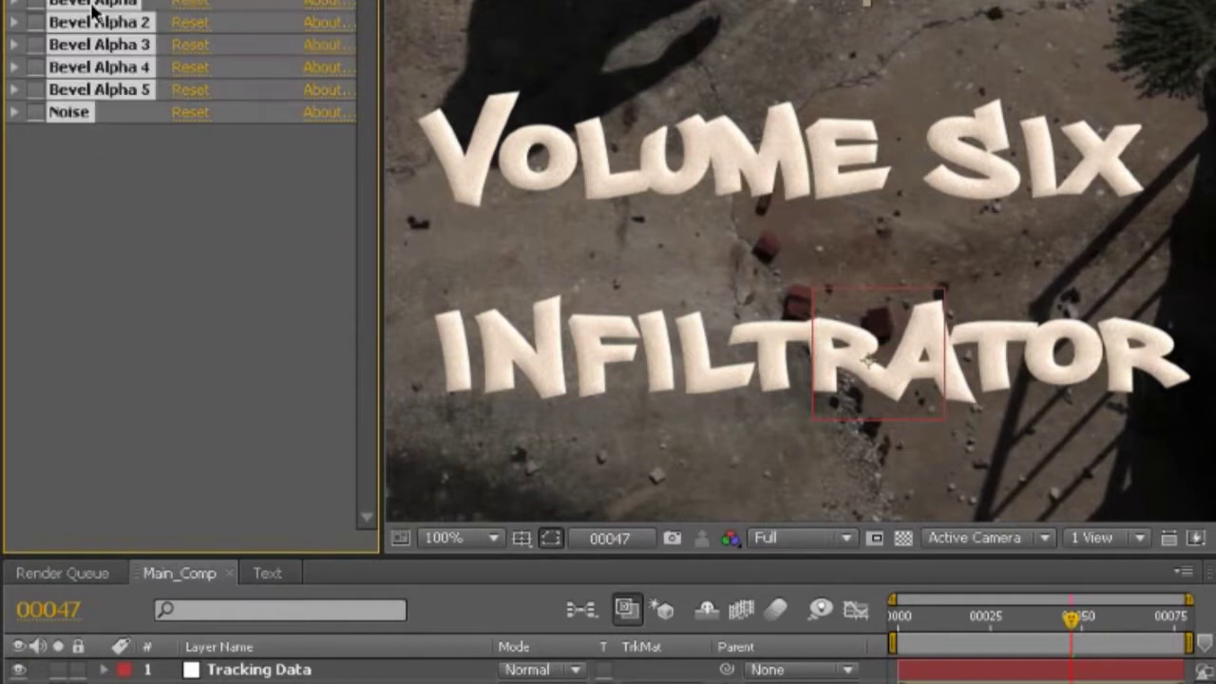
{"action": "key", "text": "ctrl+shift+e"}
- Add a Fast Blur effect to the dark title copy and set its blurriness to 4.0
{"action": "right_click", "coordinate": [120, 97]}
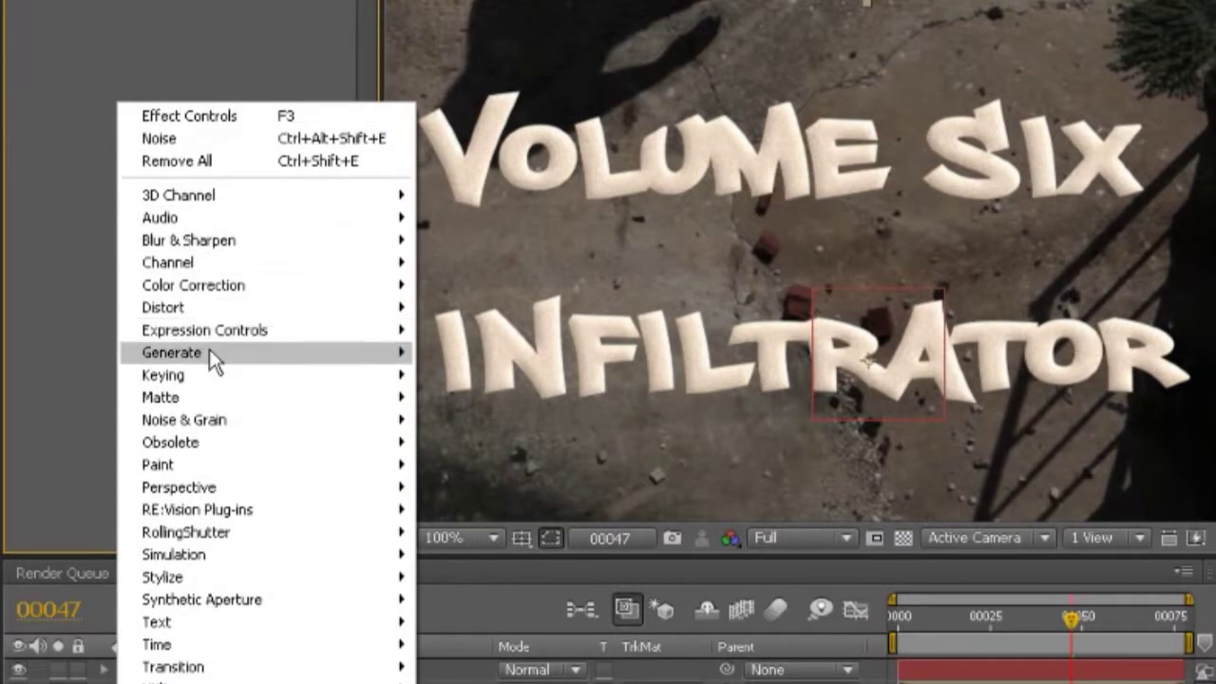
{"action": "mouse_move", "coordinate": [276, 251]}
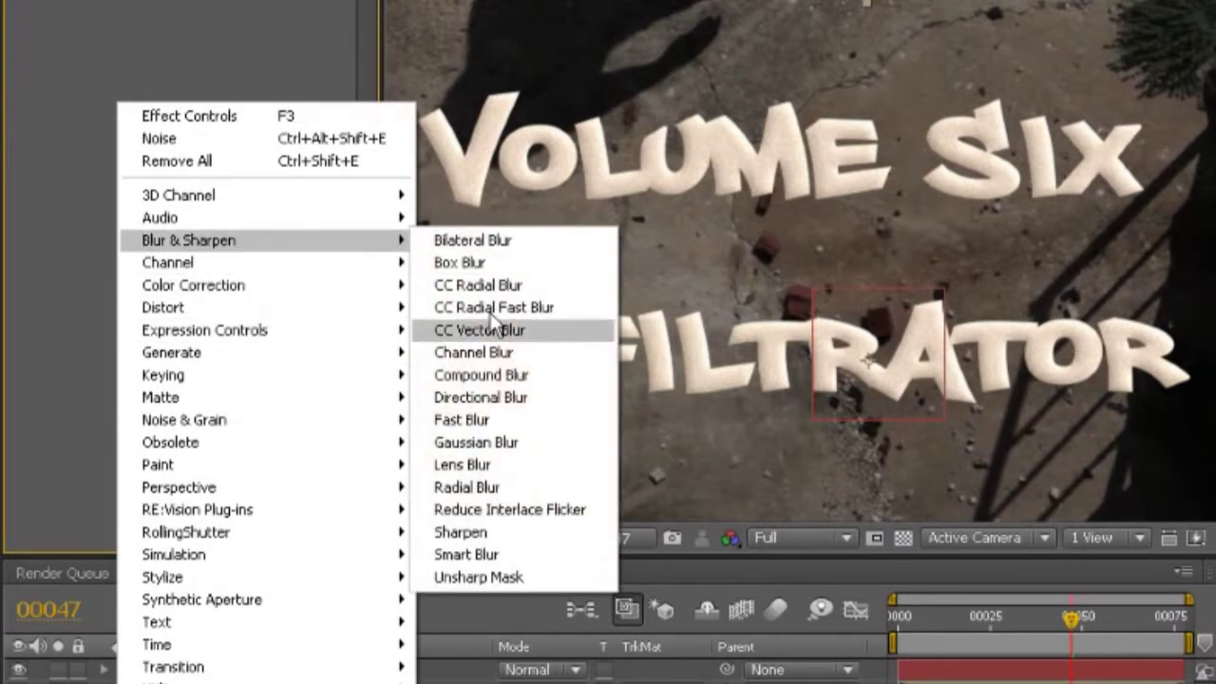
{"action": "left_click", "coordinate": [493, 419]}
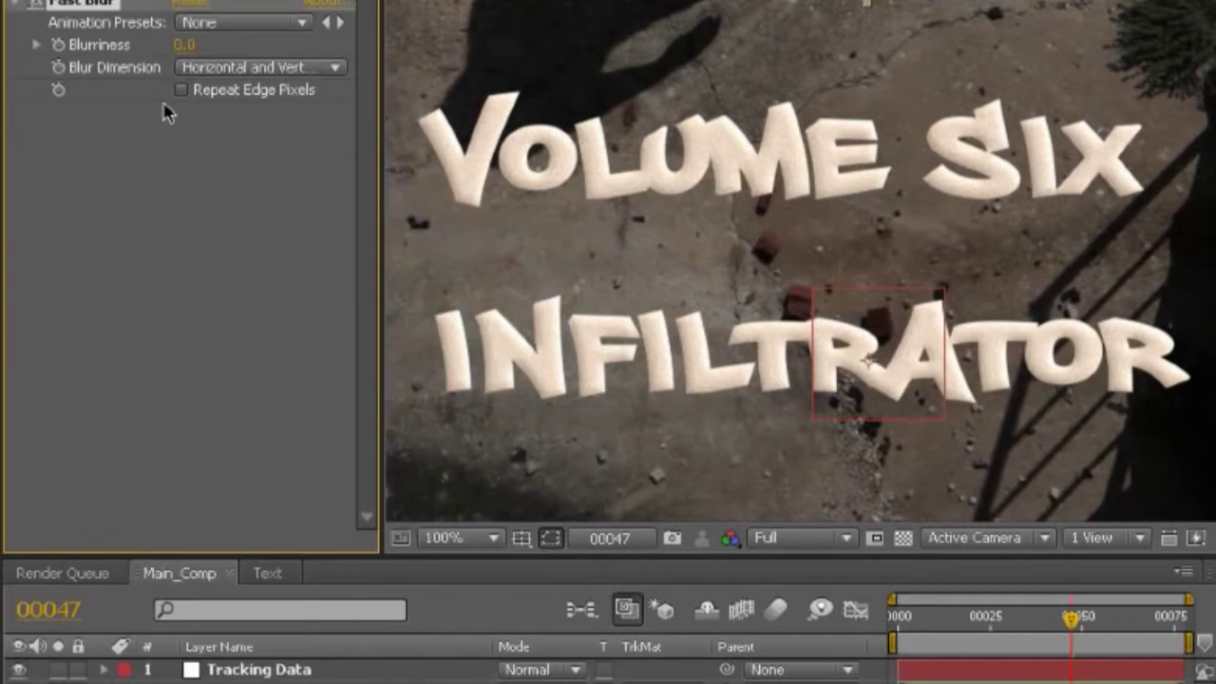
{"action": "left_click", "coordinate": [184, 45]}
{"action": "key", "text": "Return"}
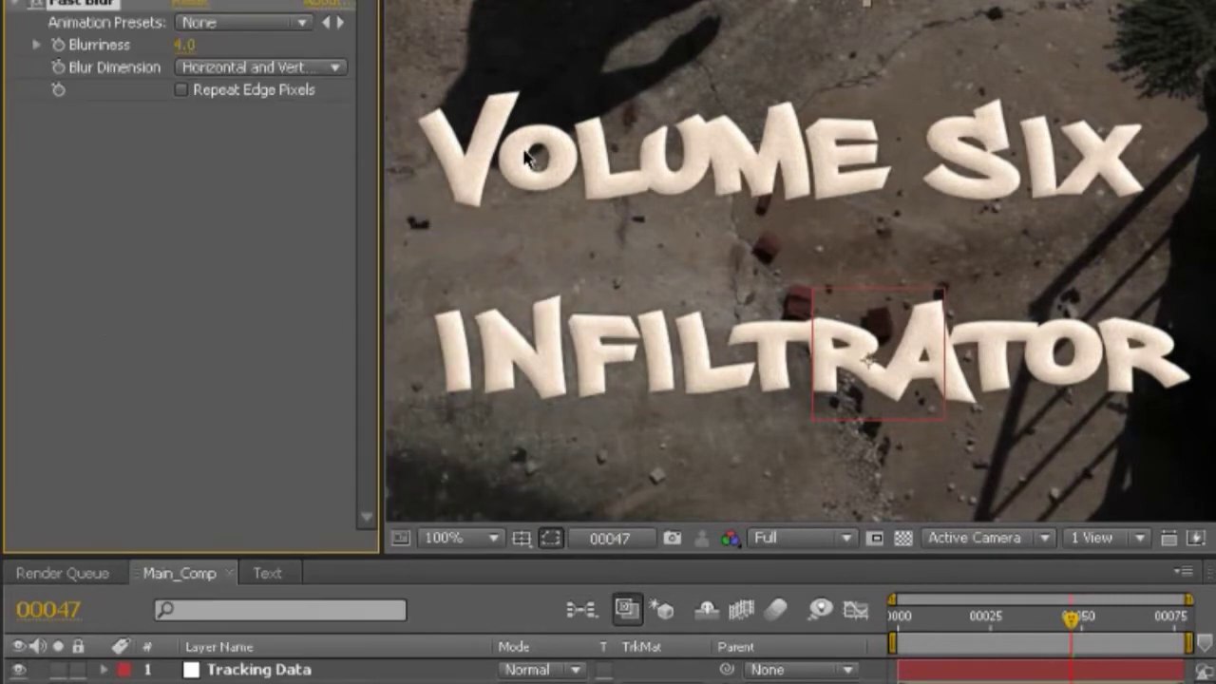
- Compare the blurred dark edges around the title with the railing's shadows in the ground footage
{"action": "scroll", "coordinate": [524, 158], "scroll_direction": "up", "scroll_amount": 2}
{"action": "scroll", "coordinate": [525, 158], "scroll_direction": "down", "scroll_amount": 2}
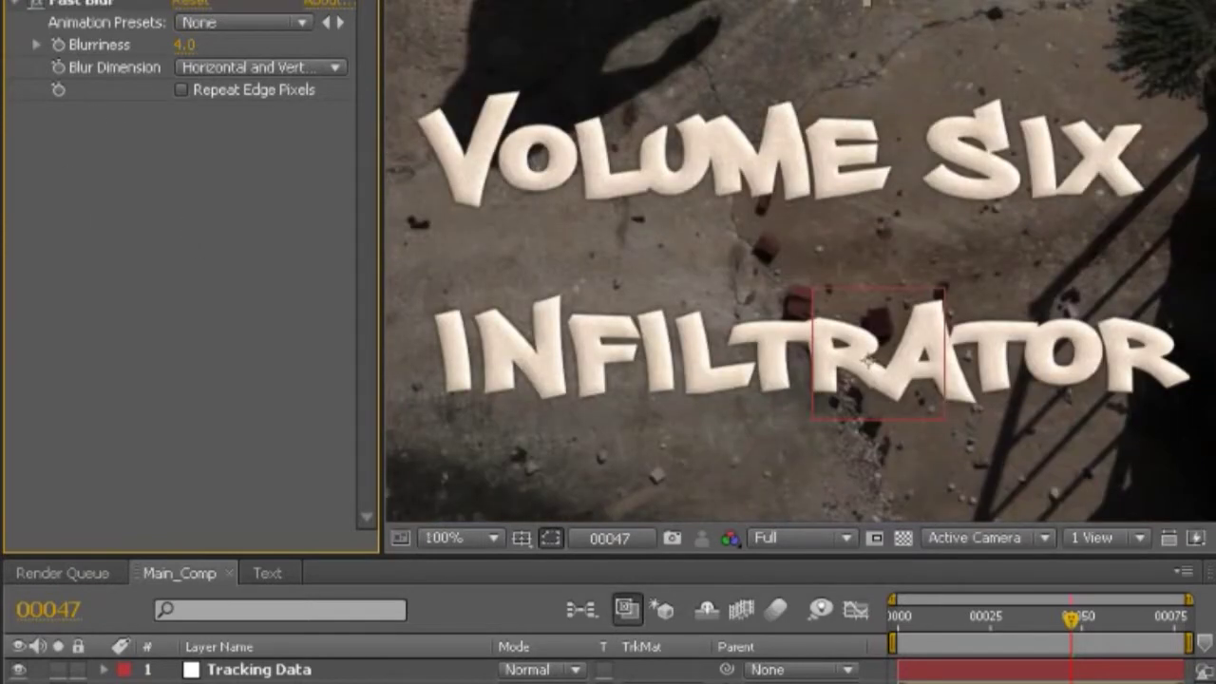
{"action": "scroll", "coordinate": [689, 435], "scroll_direction": "down", "scroll_amount": 1}
{"action": "scroll", "coordinate": [688, 435], "scroll_direction": "up", "scroll_amount": 1}
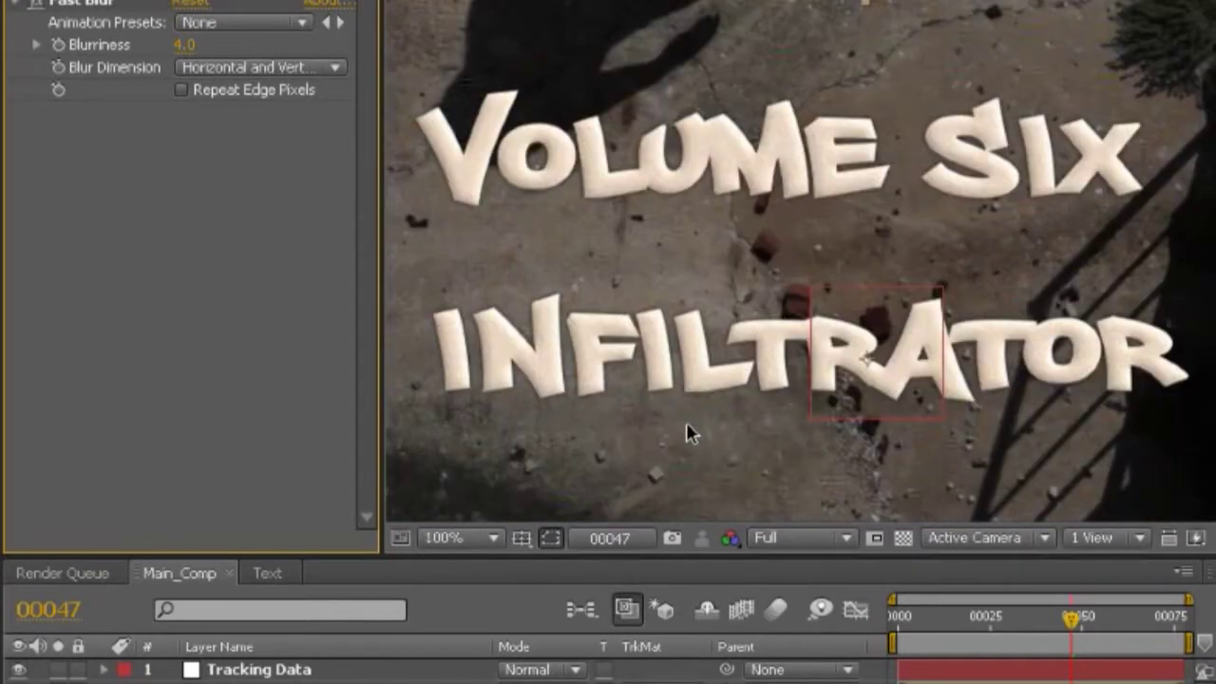
{"action": "scroll", "coordinate": [787, 331], "scroll_direction": "right", "scroll_amount": 6}
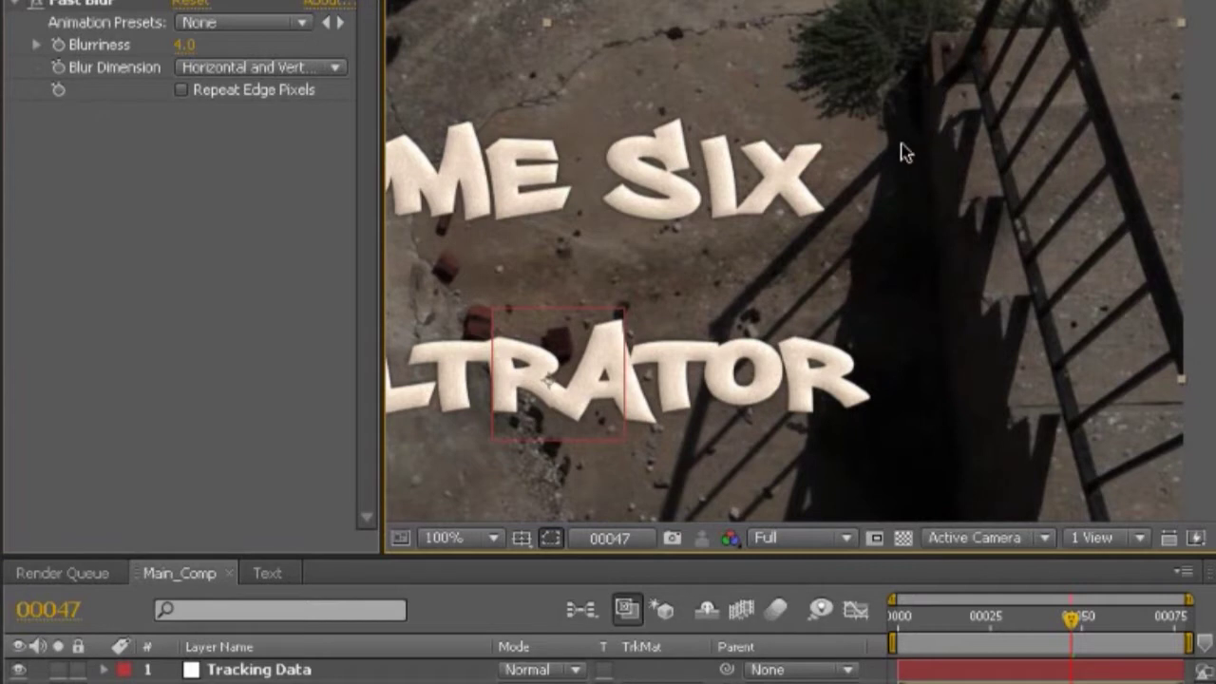
- Examine the dark shadow edges along both title lines up close and against the surrounding ground and railing shadows
{"action": "left_click_drag", "start_coordinate": [584, 361], "coordinate": [879, 309]}
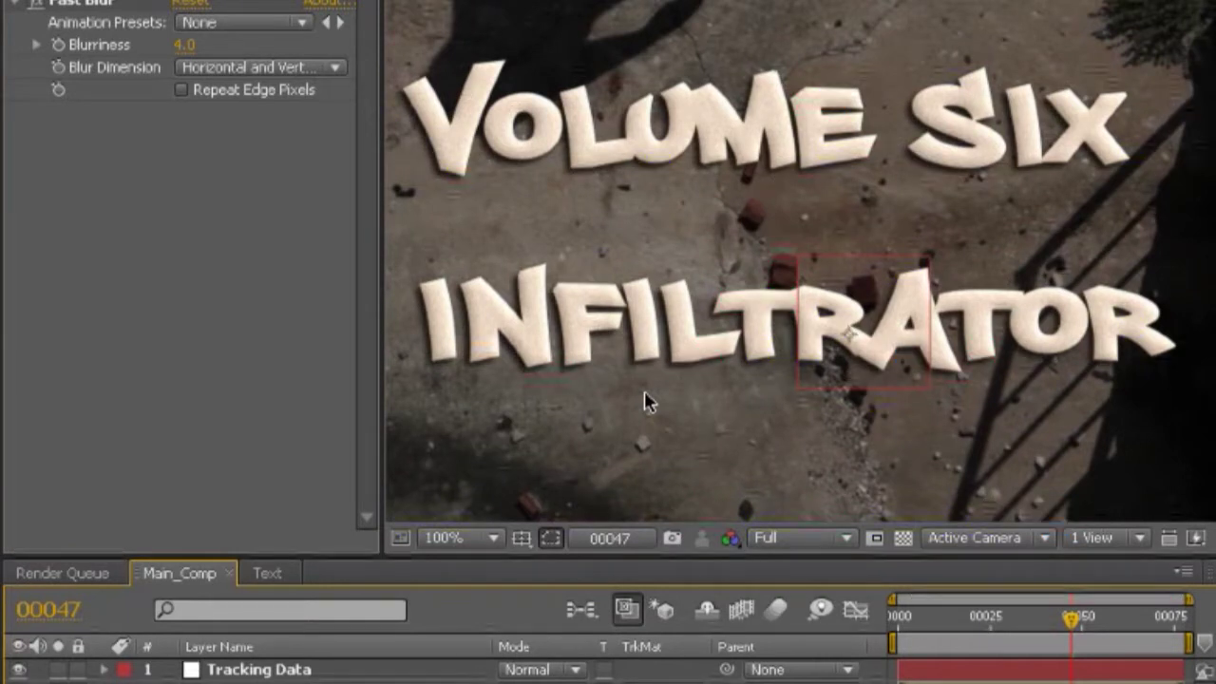
{"action": "scroll", "coordinate": [535, 365], "scroll_direction": "up", "scroll_amount": 2}
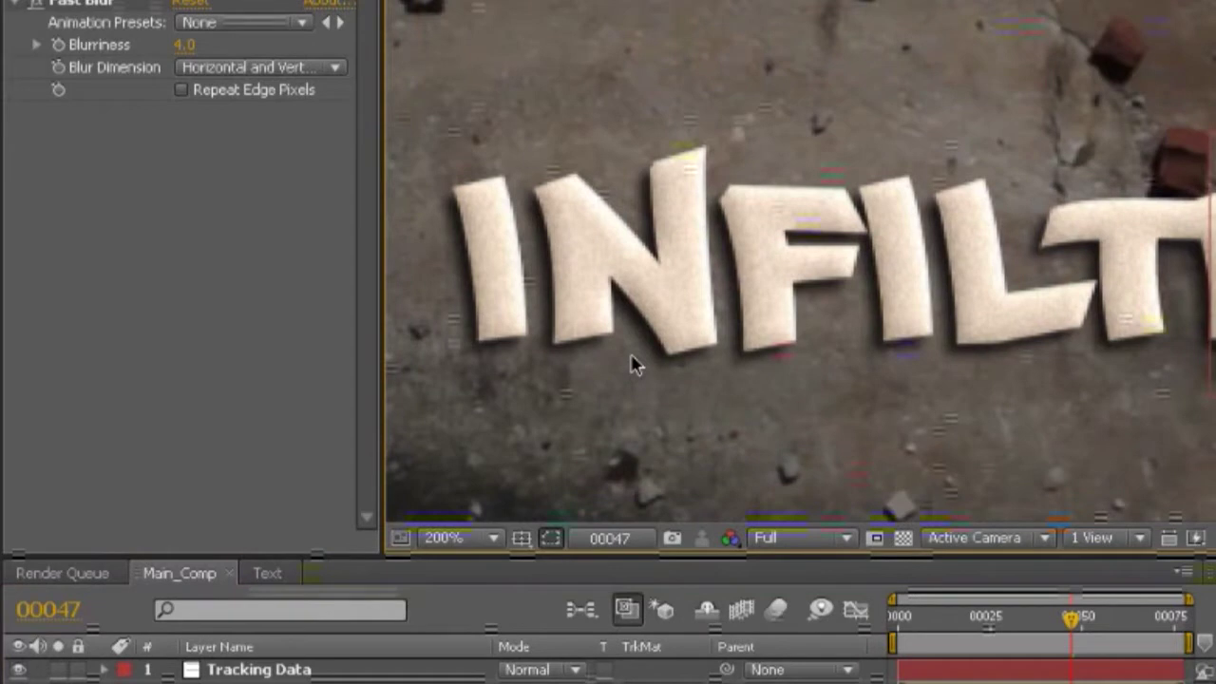
{"action": "left_click_drag", "start_coordinate": [1012, 333], "coordinate": [647, 399]}
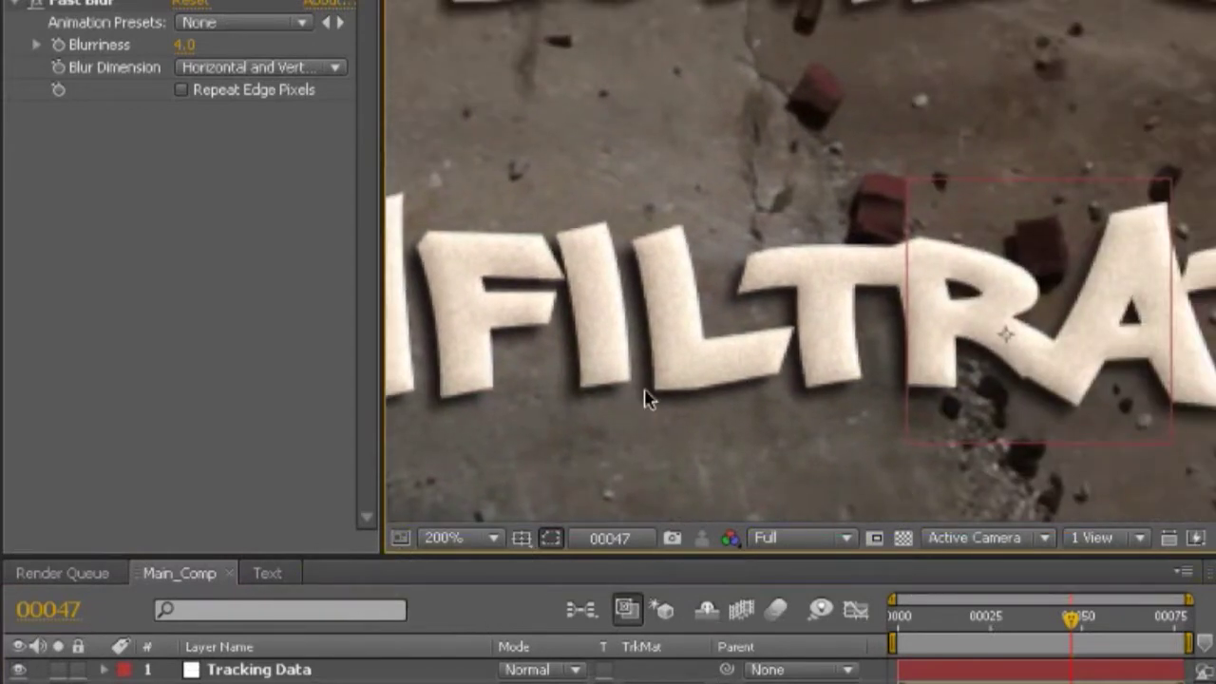
{"action": "scroll", "coordinate": [646, 399], "scroll_direction": "down", "scroll_amount": 2}
{"action": "left_click_drag", "start_coordinate": [964, 253], "coordinate": [655, 361]}
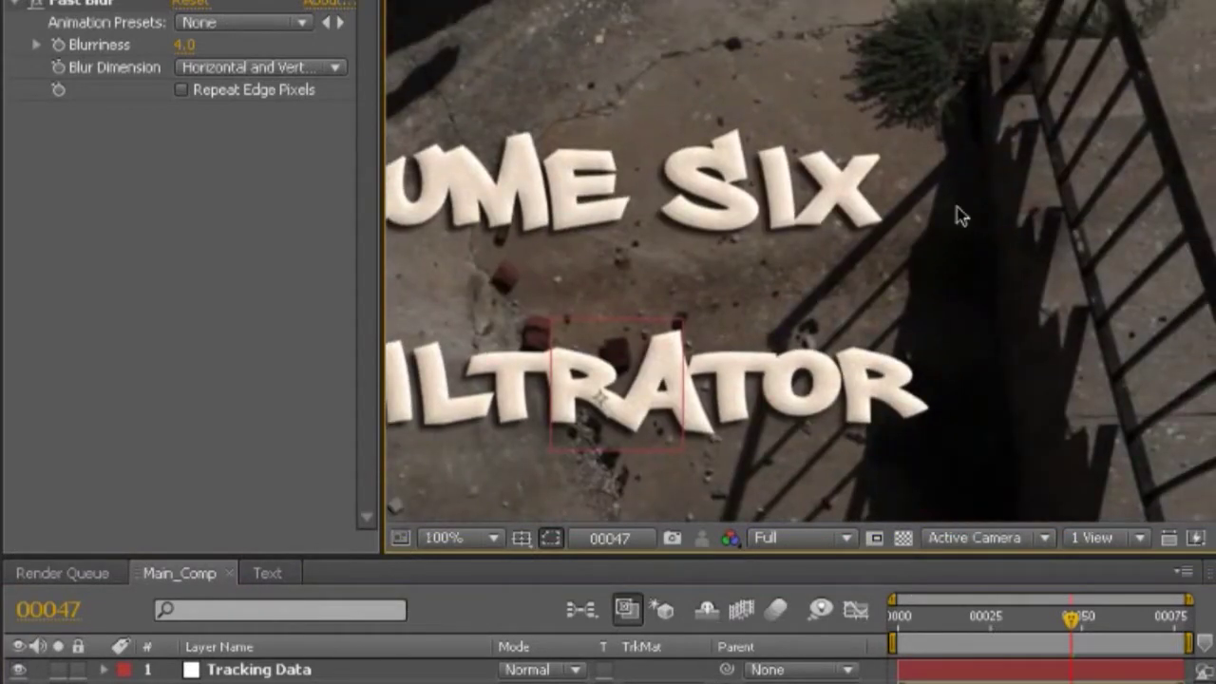
{"action": "scroll", "coordinate": [765, 214], "scroll_direction": "up", "scroll_amount": 2}
{"action": "scroll", "coordinate": [765, 214], "scroll_direction": "down", "scroll_amount": 2}
{"action": "left_click_drag", "start_coordinate": [499, 283], "coordinate": [752, 251]}
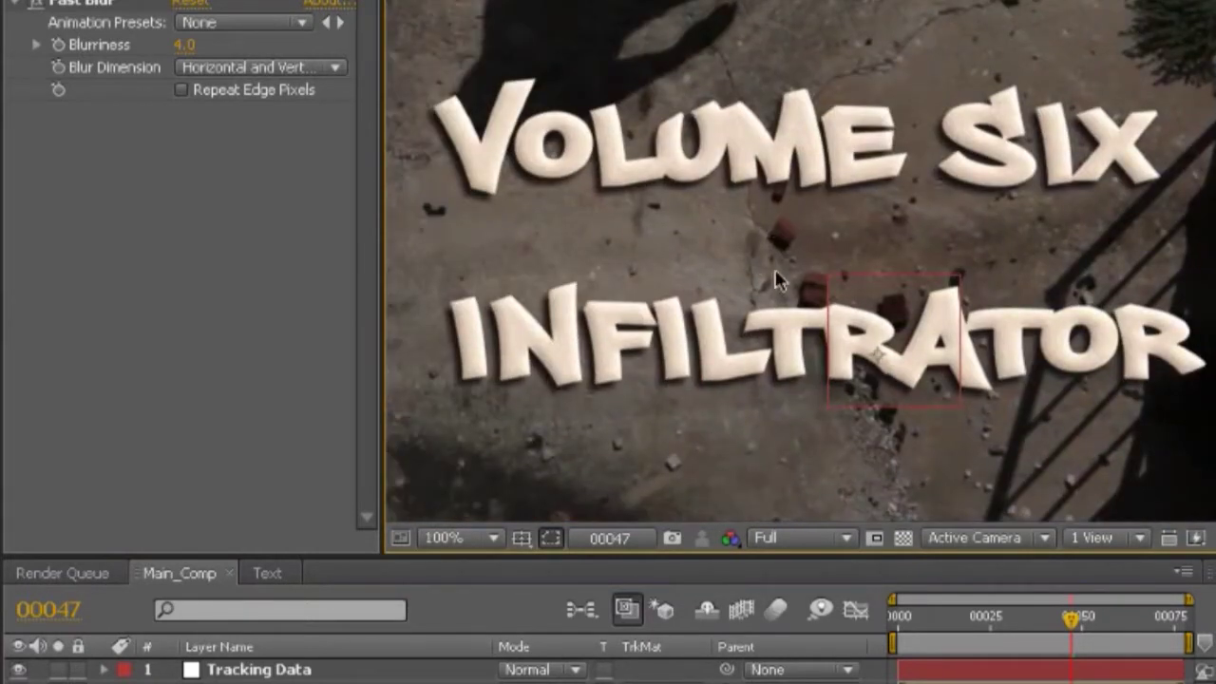
{"action": "scroll", "coordinate": [619, 344], "scroll_direction": "down", "scroll_amount": 2}
{"action": "scroll", "coordinate": [623, 344], "scroll_direction": "up", "scroll_amount": 2}
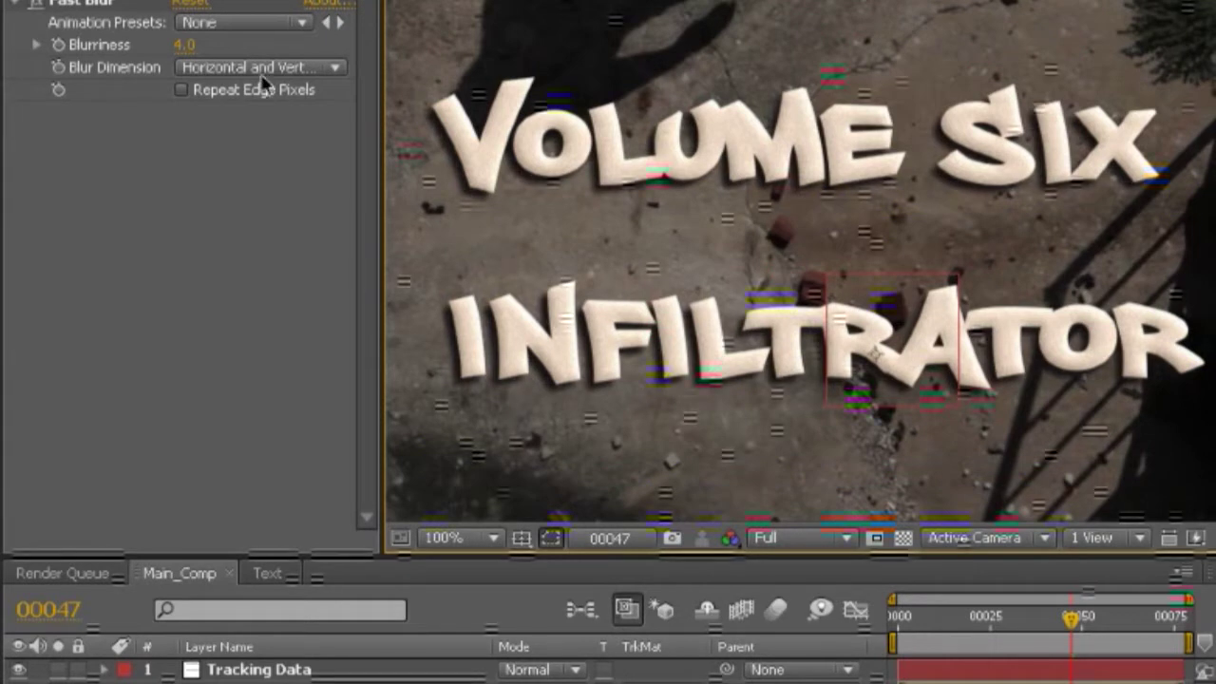
- Try a Fast Blur blurriness of 10.0 on the dark title copy and check the softened edges around INFILTRATOR
{"action": "left_click_drag", "start_coordinate": [189, 57], "coordinate": [204, 54]}
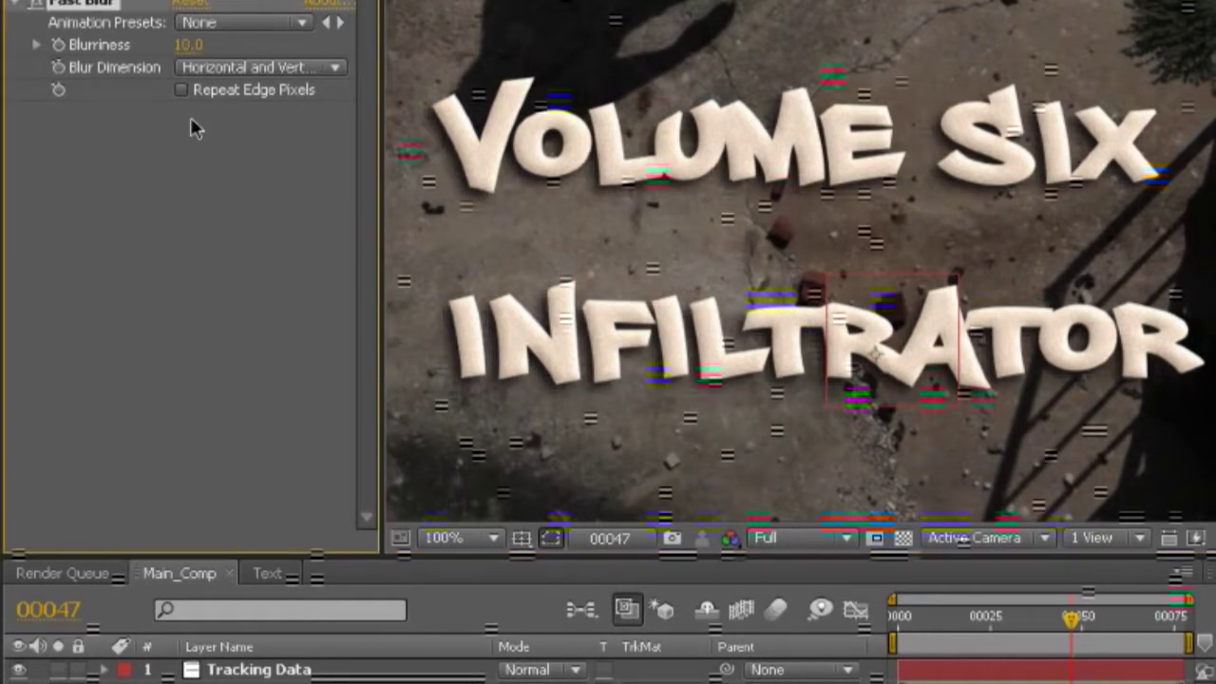
{"action": "scroll", "coordinate": [561, 370], "scroll_direction": "down", "scroll_amount": 1}
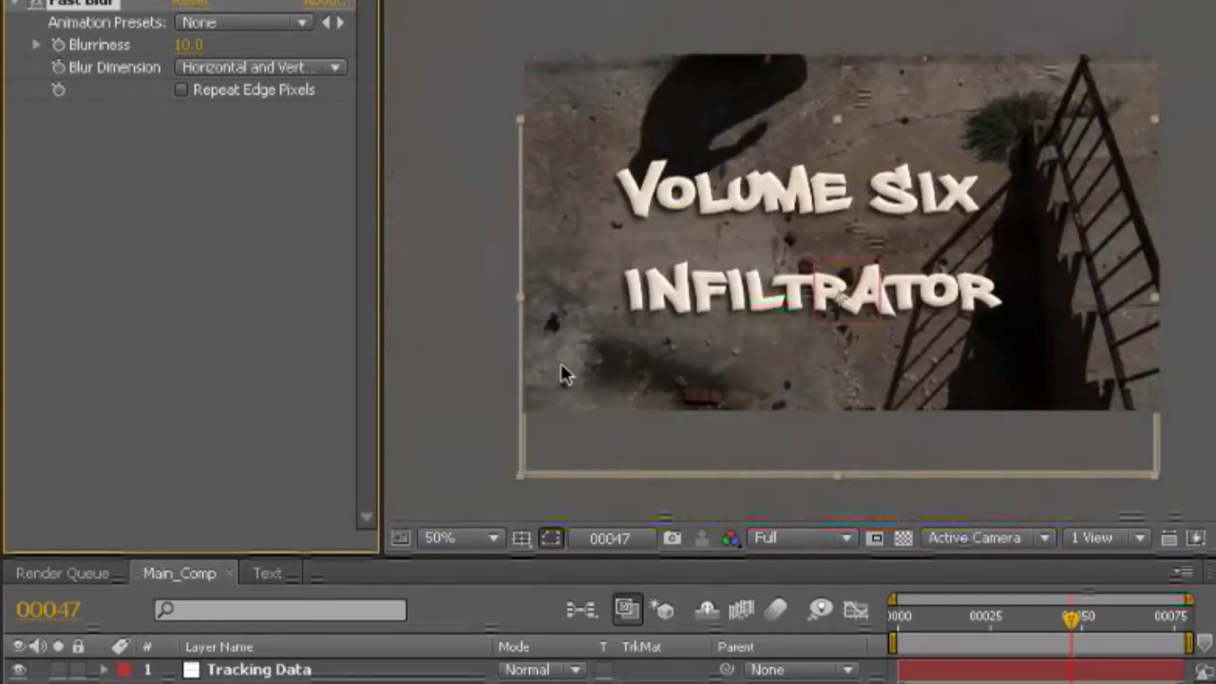
{"action": "scroll", "coordinate": [562, 372], "scroll_direction": "up", "scroll_amount": 2}
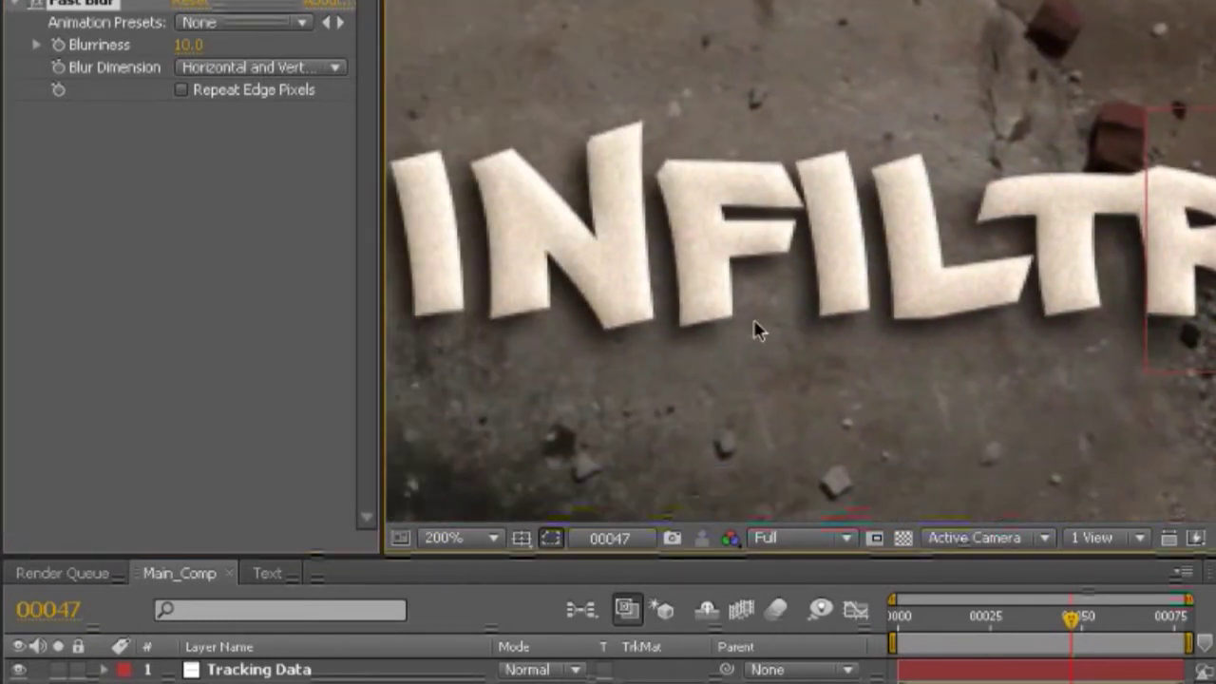
{"action": "scroll", "coordinate": [760, 331], "scroll_direction": "down", "scroll_amount": 1}
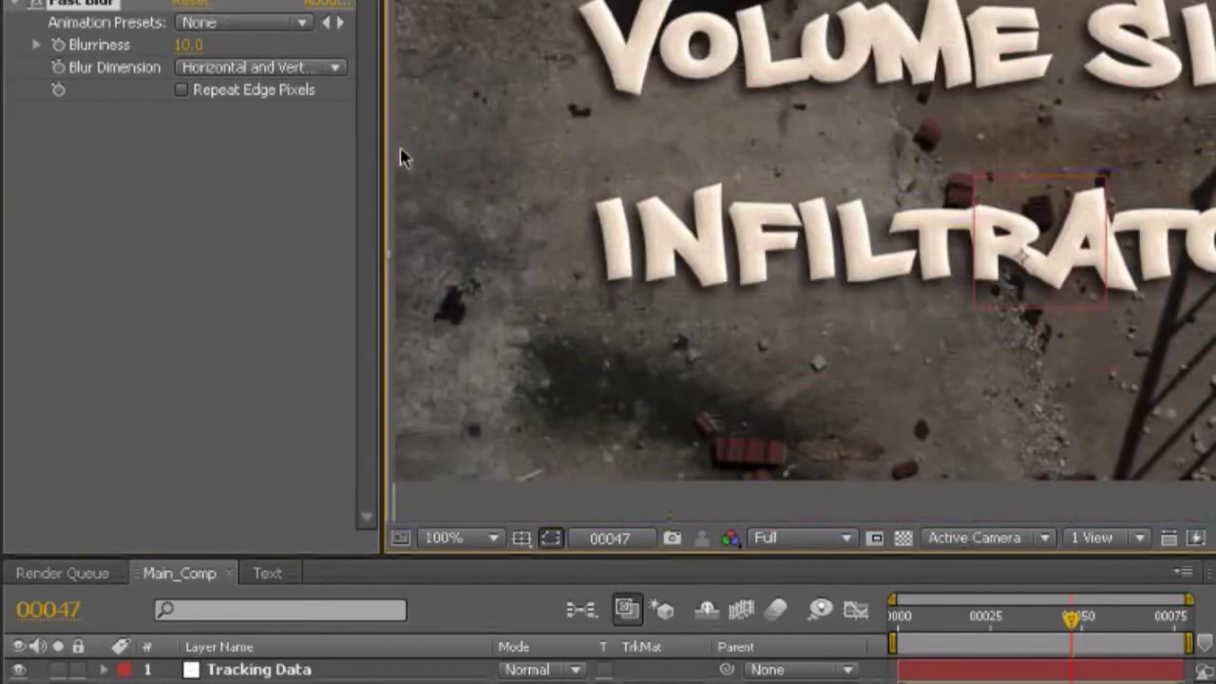
- Reduce the Fast Blur blurriness of the dark title copy to 2.0
{"action": "left_click_drag", "start_coordinate": [188, 55], "coordinate": [178, 52]}
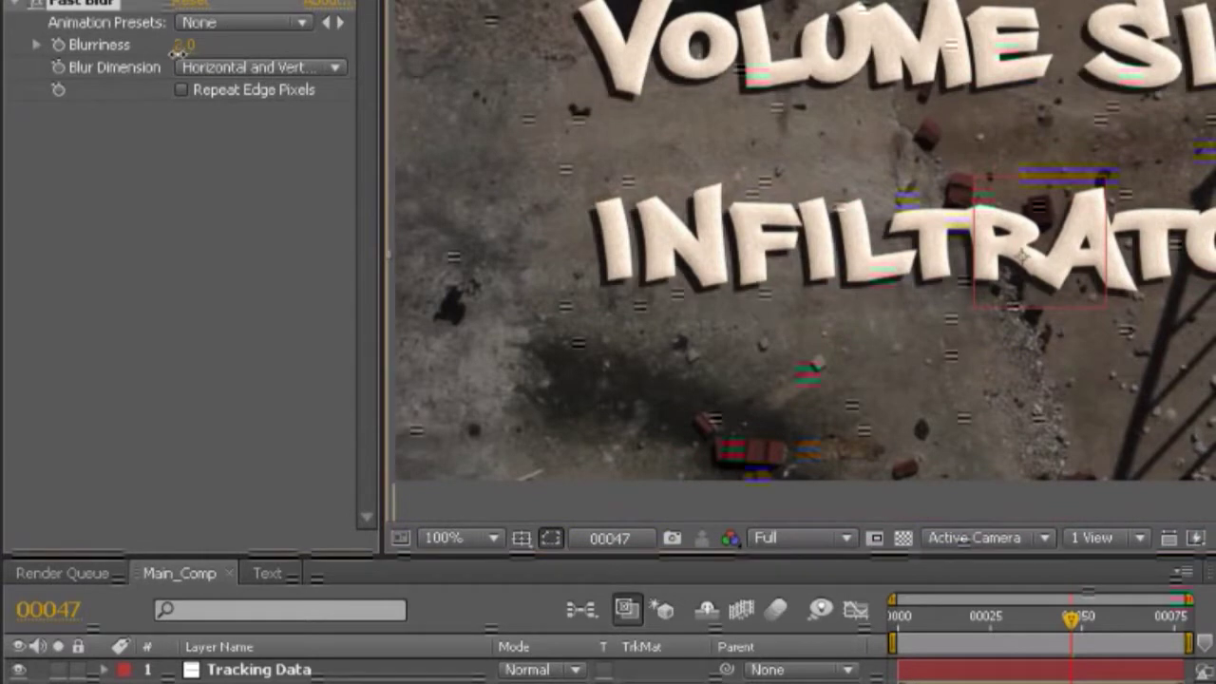
{"action": "left_click", "coordinate": [185, 45]}
{"action": "key", "text": "Return"}
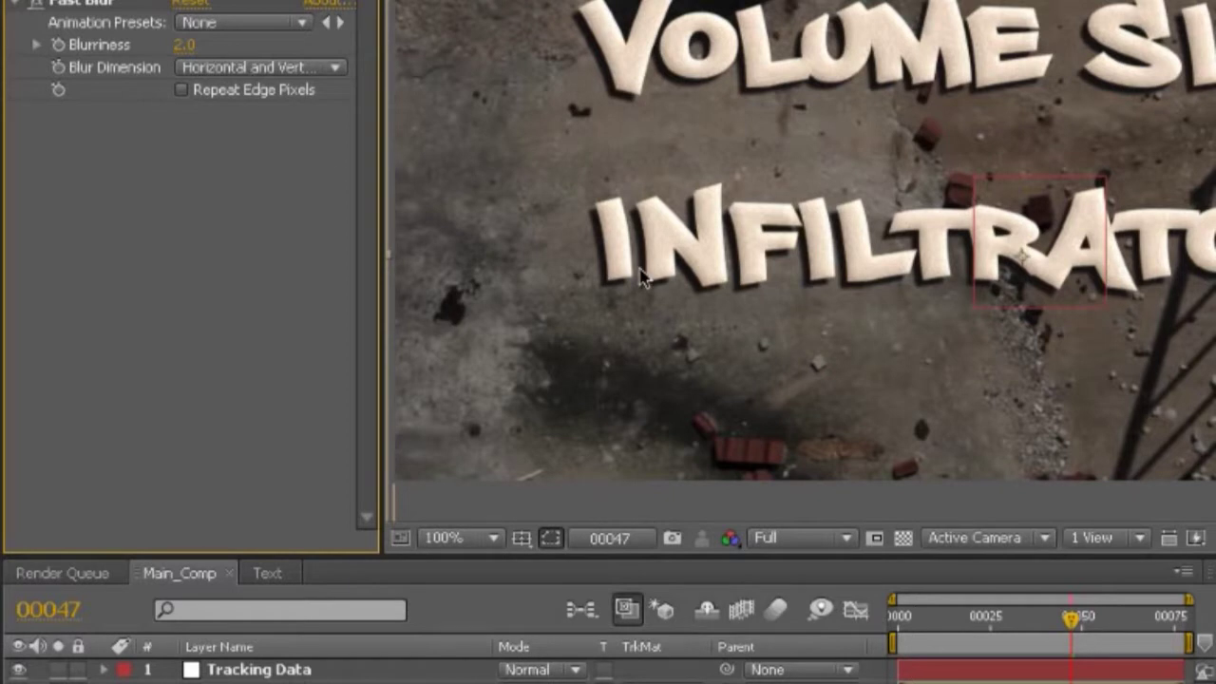
{"action": "left_click", "coordinate": [259, 679]}
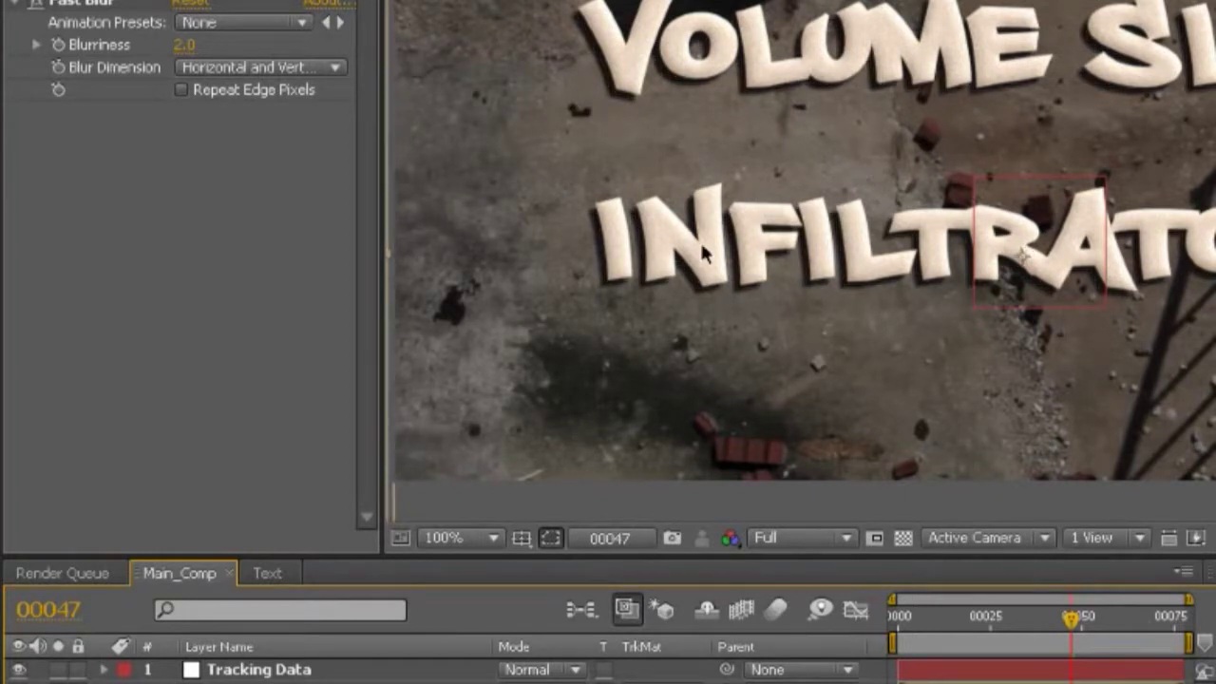
- Set the shadow copy's blurriness to 3.0 and compare its edges with the shadows of the bricks in the footage
{"action": "left_click", "coordinate": [183, 44]}
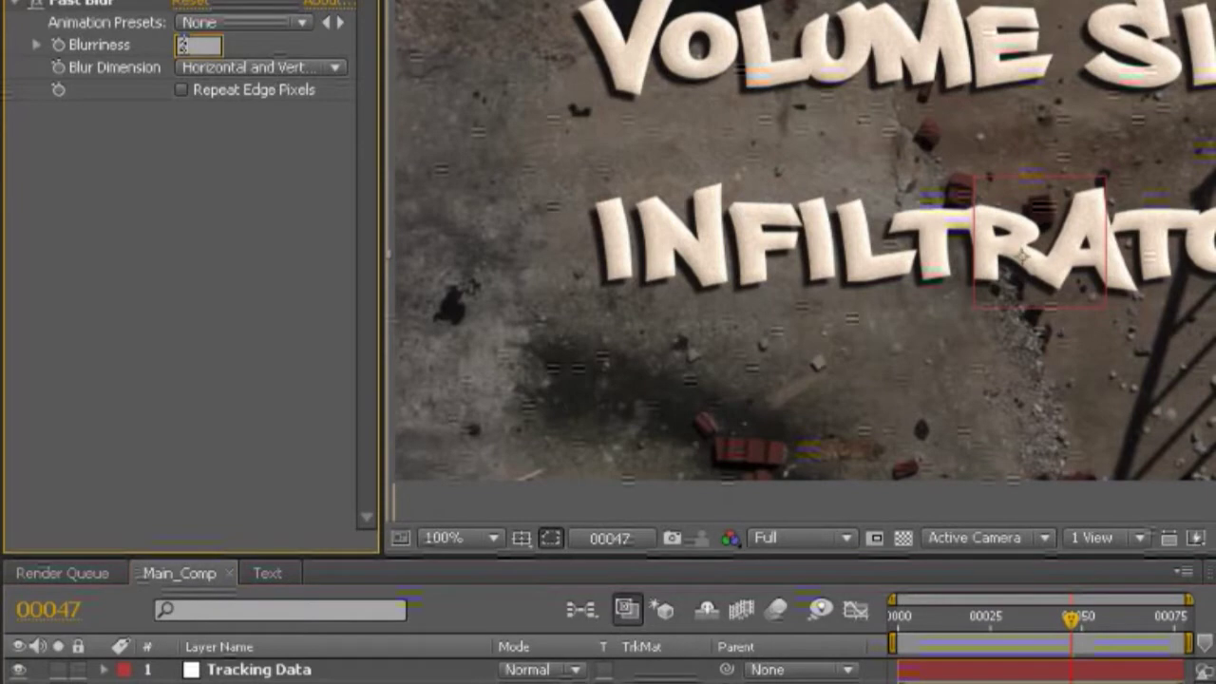
{"action": "type", "text": "3"}
{"action": "key", "text": "Return"}
{"action": "key", "text": "period"}
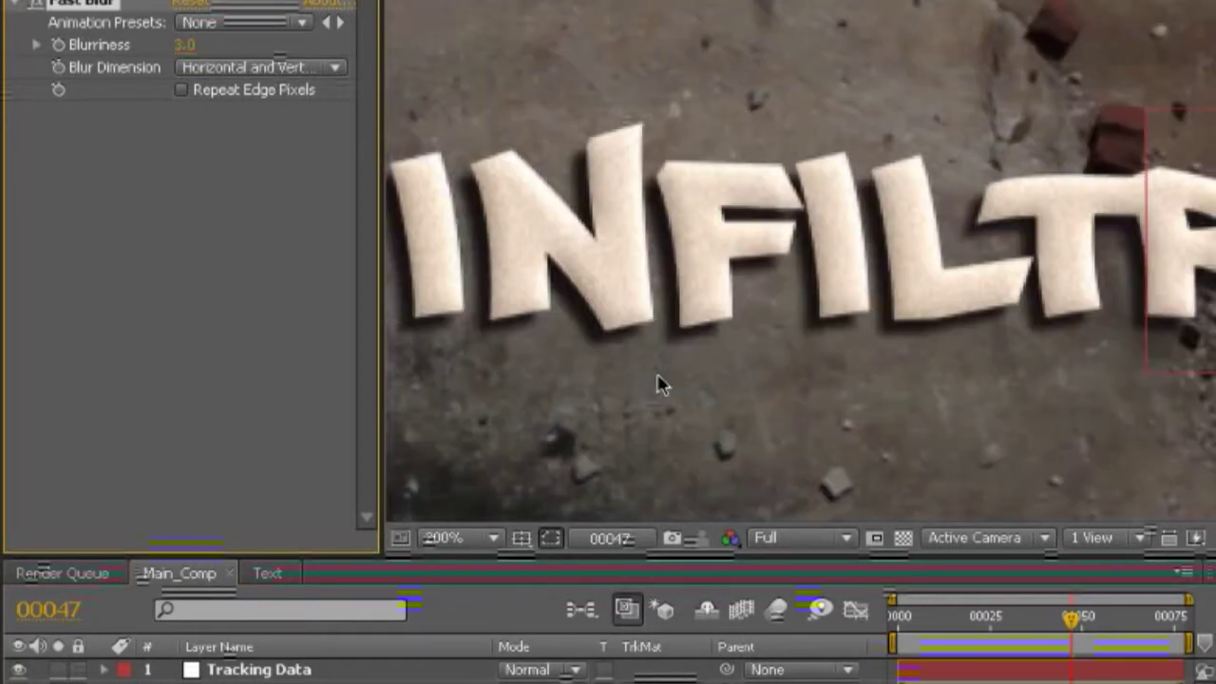
{"action": "left_click_drag", "start_coordinate": [964, 60], "coordinate": [400, 419]}
{"action": "left_click_drag", "start_coordinate": [770, 186], "coordinate": [594, 316]}
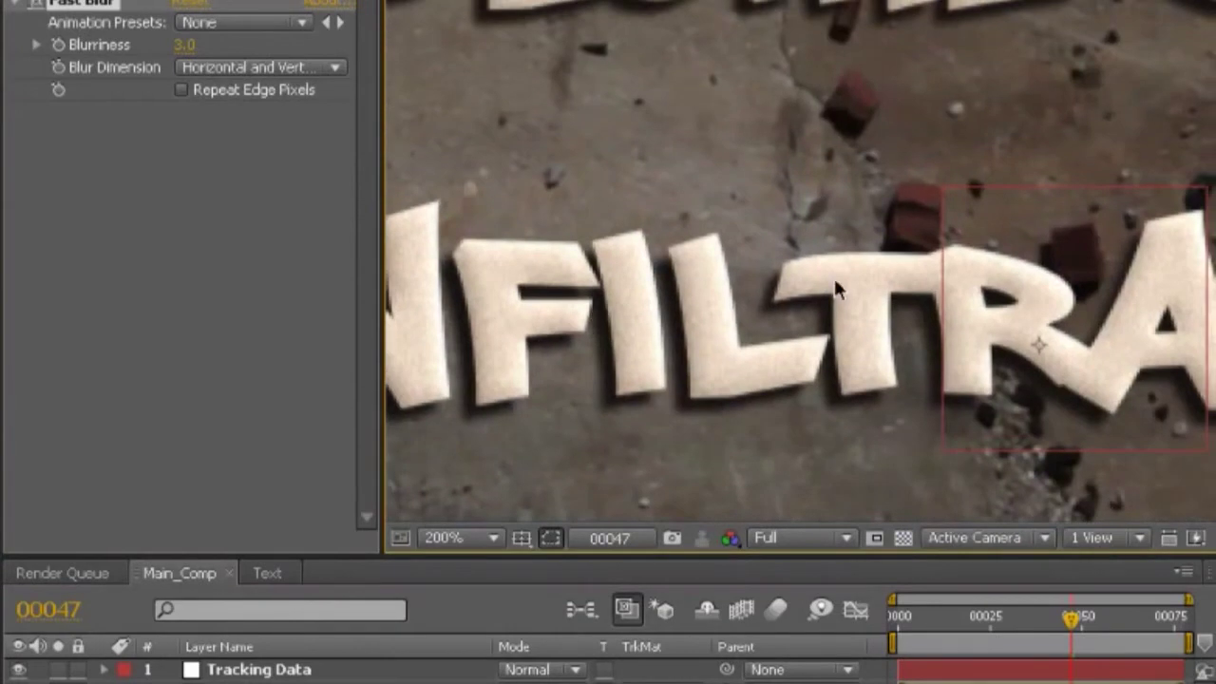
{"action": "left_click_drag", "start_coordinate": [902, 253], "coordinate": [890, 82]}
{"action": "left_click_drag", "start_coordinate": [703, 315], "coordinate": [851, 104]}
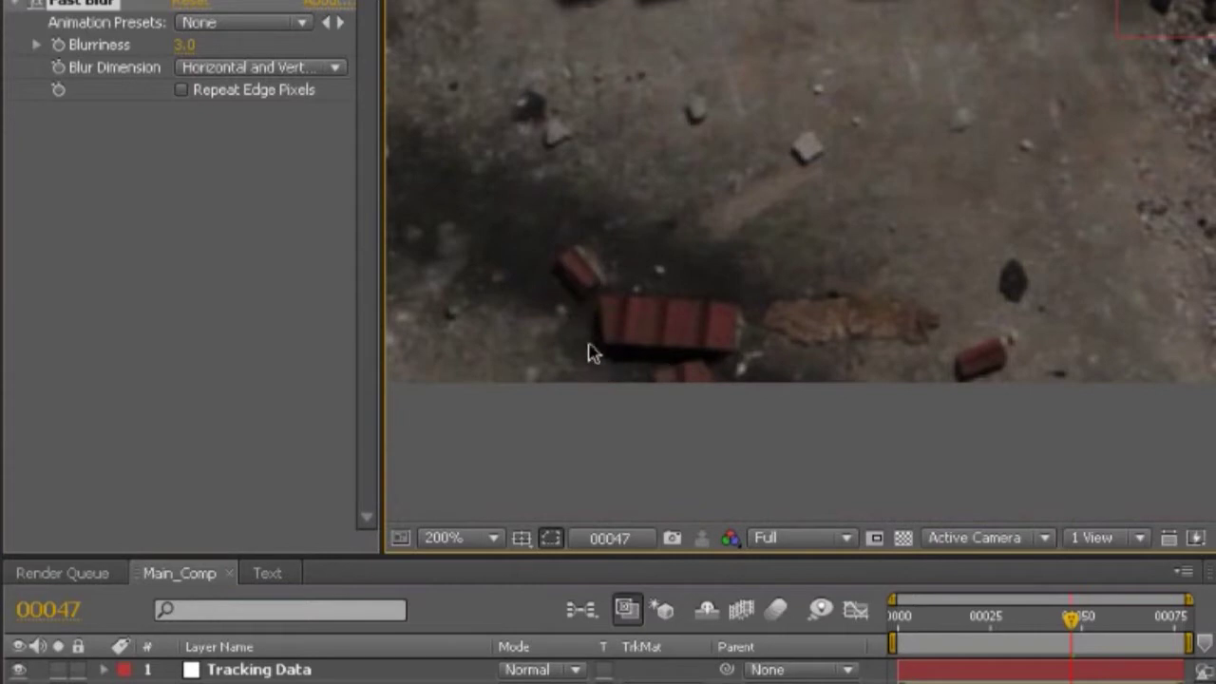
{"action": "left_click_drag", "start_coordinate": [701, 224], "coordinate": [719, 323]}
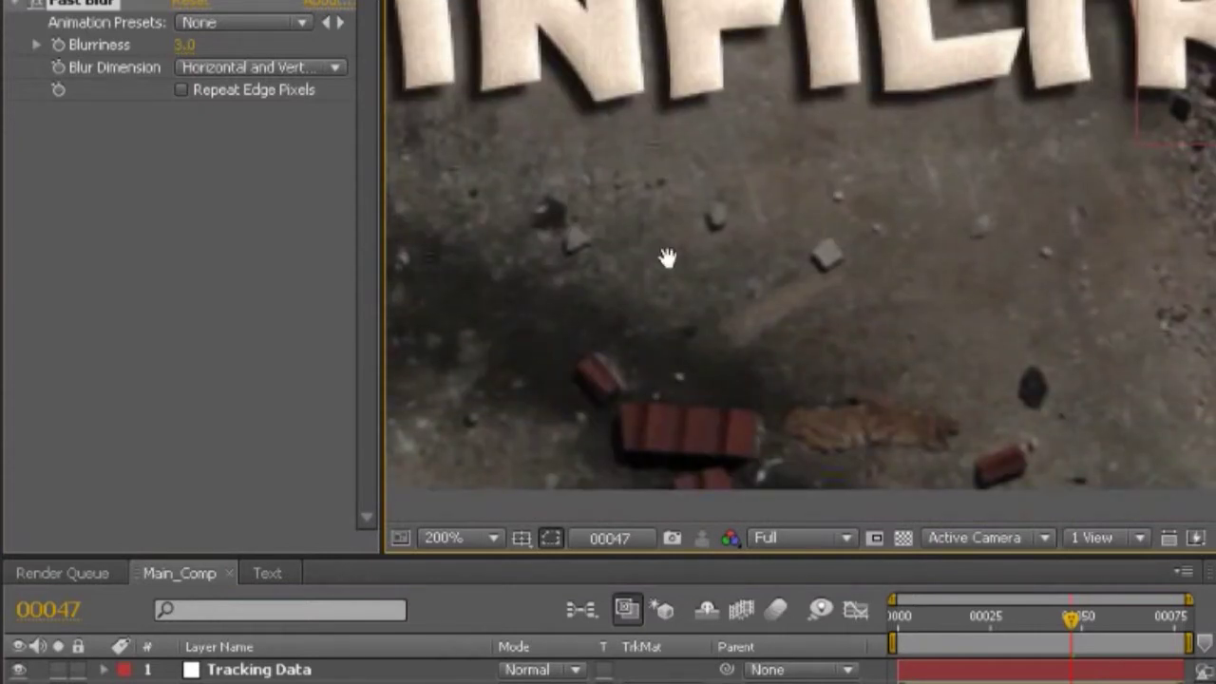
{"action": "left_click_drag", "start_coordinate": [644, 245], "coordinate": [810, 297]}
- Keep the blur dimension at Horizontal and Vertical and set the shadow copy's blurriness to 2.0
{"action": "left_click", "coordinate": [195, 66]}
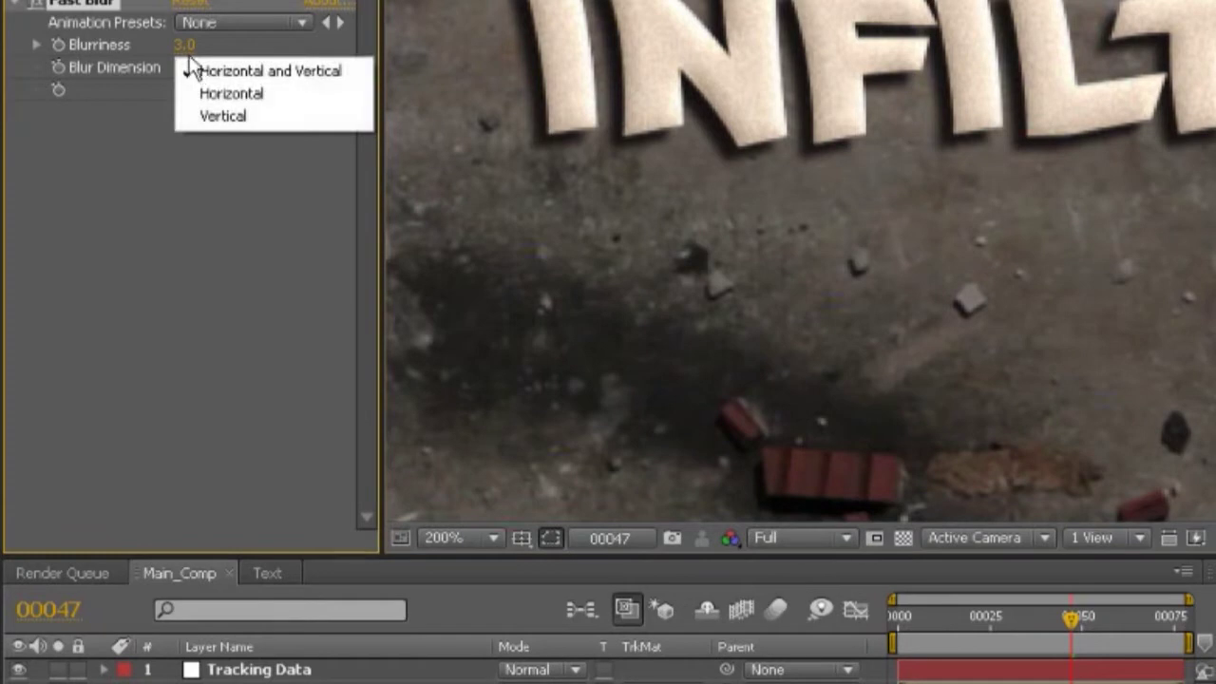
{"action": "left_click", "coordinate": [196, 71]}
{"action": "left_click", "coordinate": [184, 45]}
{"action": "type", "text": "2"}
{"action": "key", "text": "Return"}
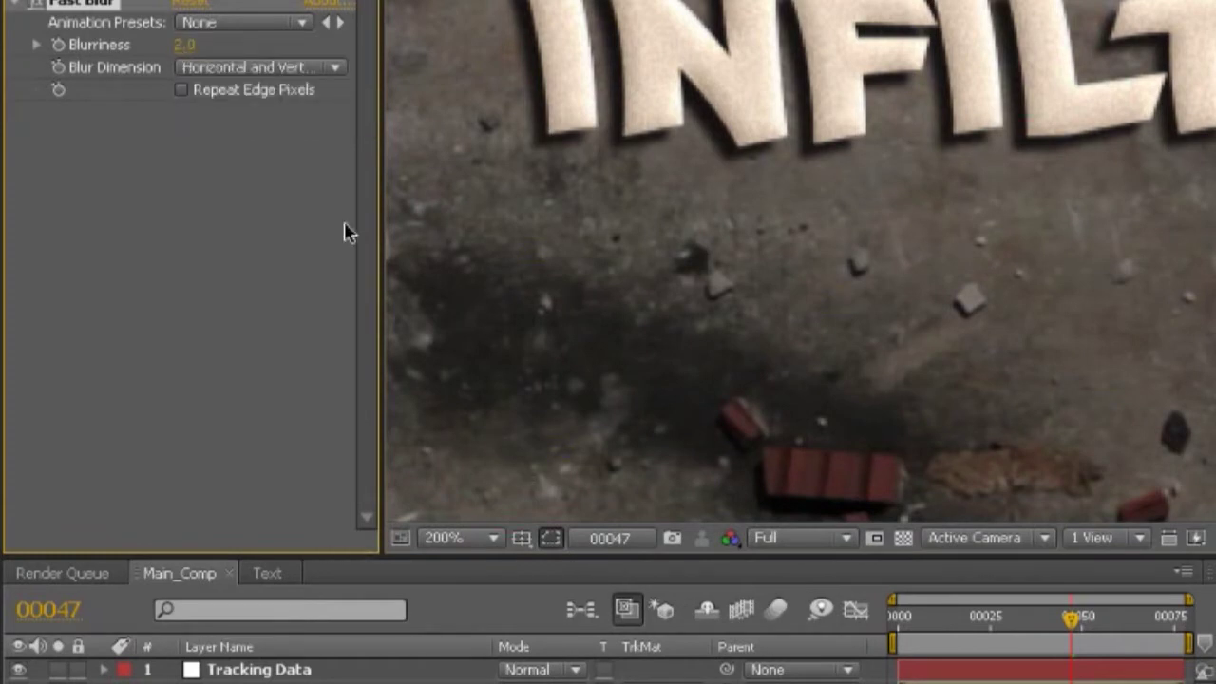
- Inspect the sharper shadow along the INFILTRATOR letters and compare it with the railing's shadows on the ground
{"action": "left_click_drag", "start_coordinate": [830, 155], "coordinate": [694, 396]}
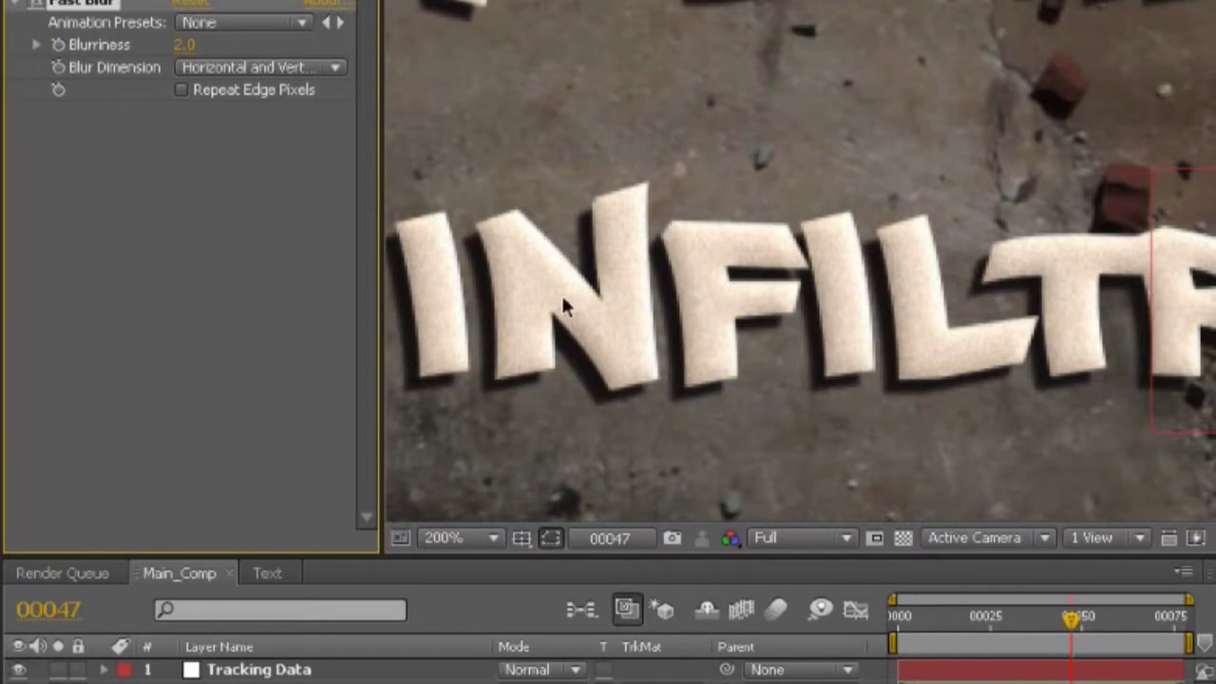
{"action": "key", "text": "comma"}
{"action": "left_click_drag", "start_coordinate": [768, 261], "coordinate": [572, 297]}
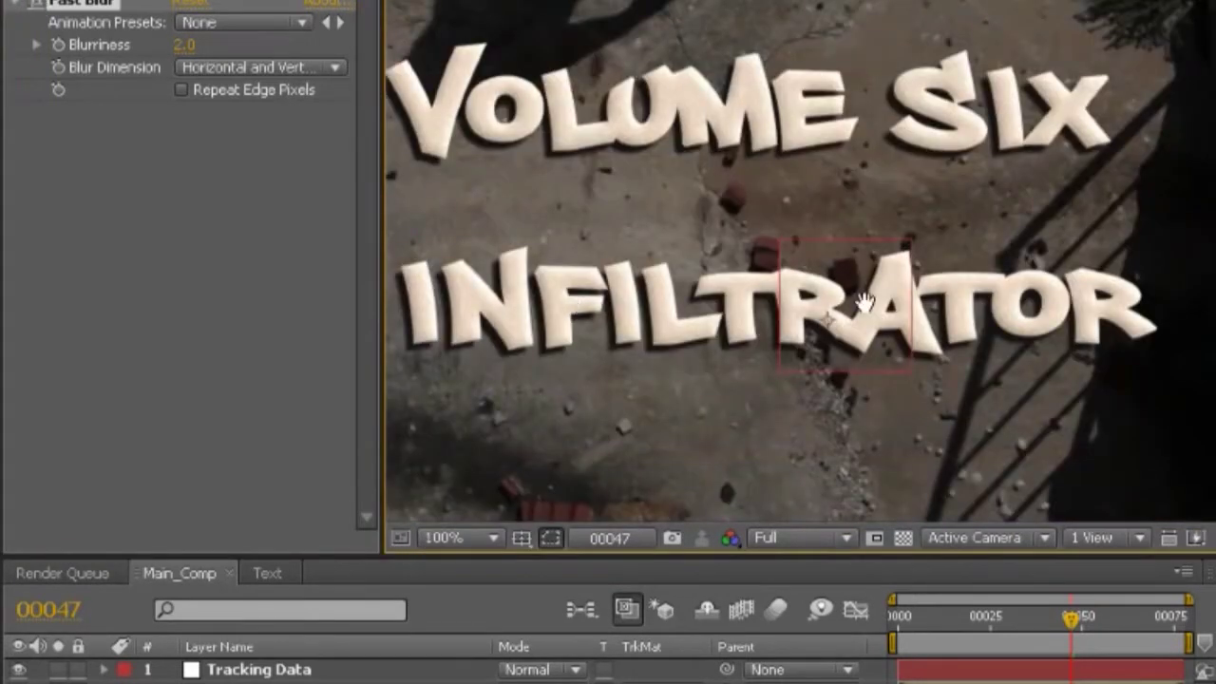
{"action": "left_click_drag", "start_coordinate": [865, 302], "coordinate": [741, 199]}
{"action": "scroll", "coordinate": [922, 316], "scroll_direction": "up", "scroll_amount": 2}
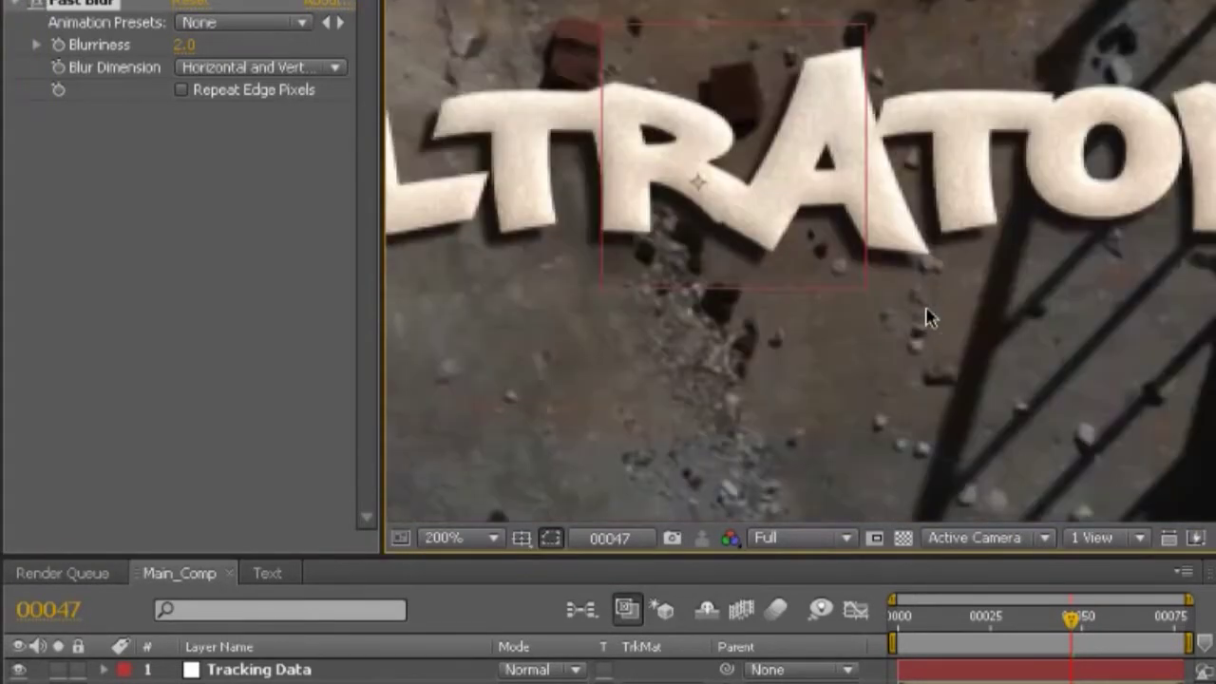
{"action": "left_click_drag", "start_coordinate": [970, 292], "coordinate": [602, 367]}
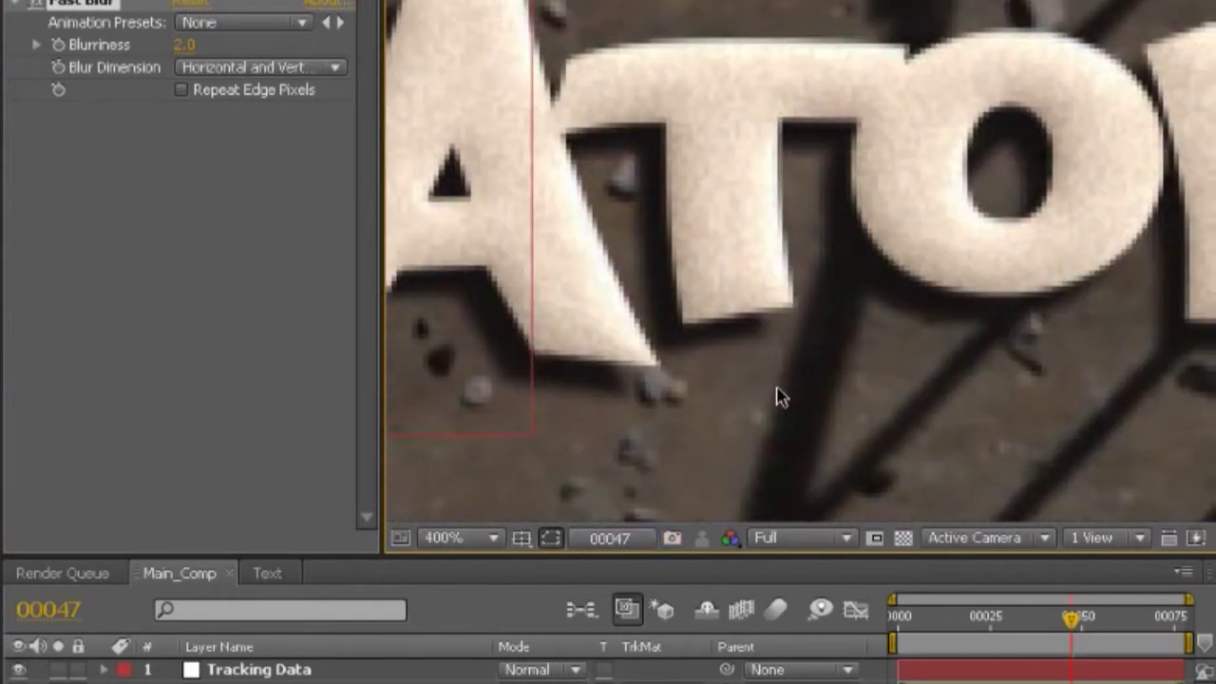
{"action": "scroll", "coordinate": [826, 386], "scroll_direction": "down", "scroll_amount": 1}
{"action": "scroll", "coordinate": [825, 386], "scroll_direction": "up", "scroll_amount": 1}
{"action": "left_click_drag", "start_coordinate": [672, 375], "coordinate": [1023, 294]}
{"action": "left_click_drag", "start_coordinate": [617, 313], "coordinate": [1157, 313]}
{"action": "left_click_drag", "start_coordinate": [682, 323], "coordinate": [817, 332]}
{"action": "left_click_drag", "start_coordinate": [468, 352], "coordinate": [819, 368]}
{"action": "left_click_drag", "start_coordinate": [674, 351], "coordinate": [1013, 355]}
{"action": "left_click_drag", "start_coordinate": [595, 377], "coordinate": [815, 361]}
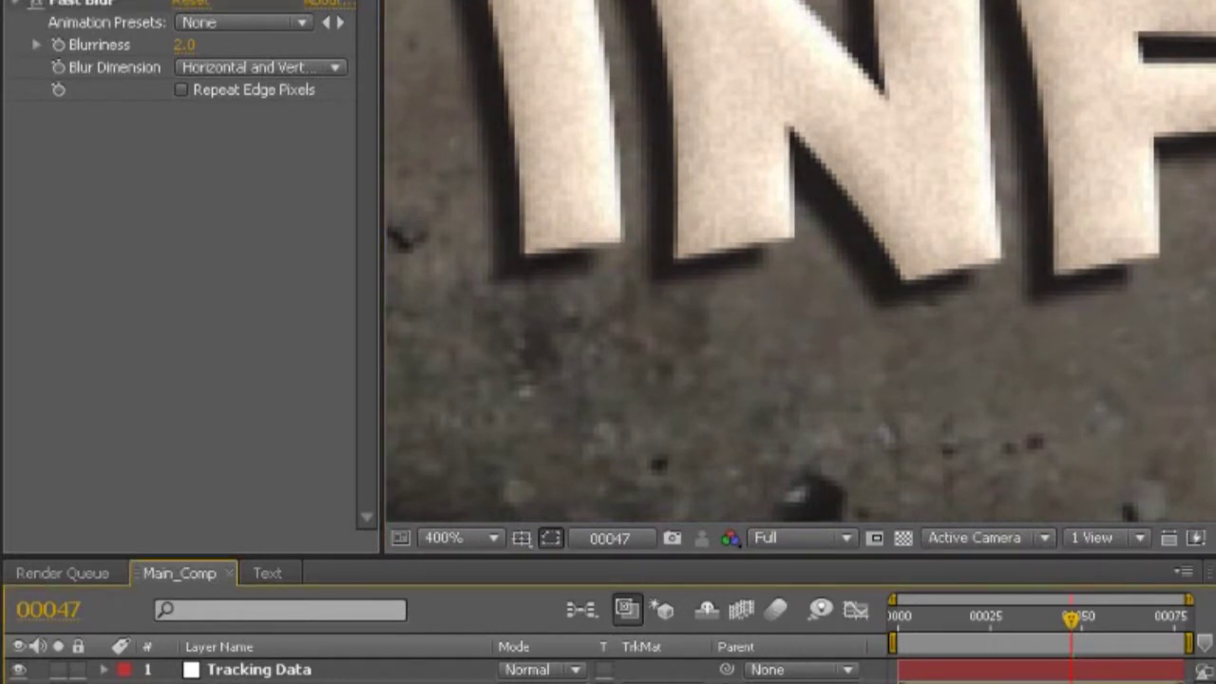
{"action": "left_click", "coordinate": [541, 670]}
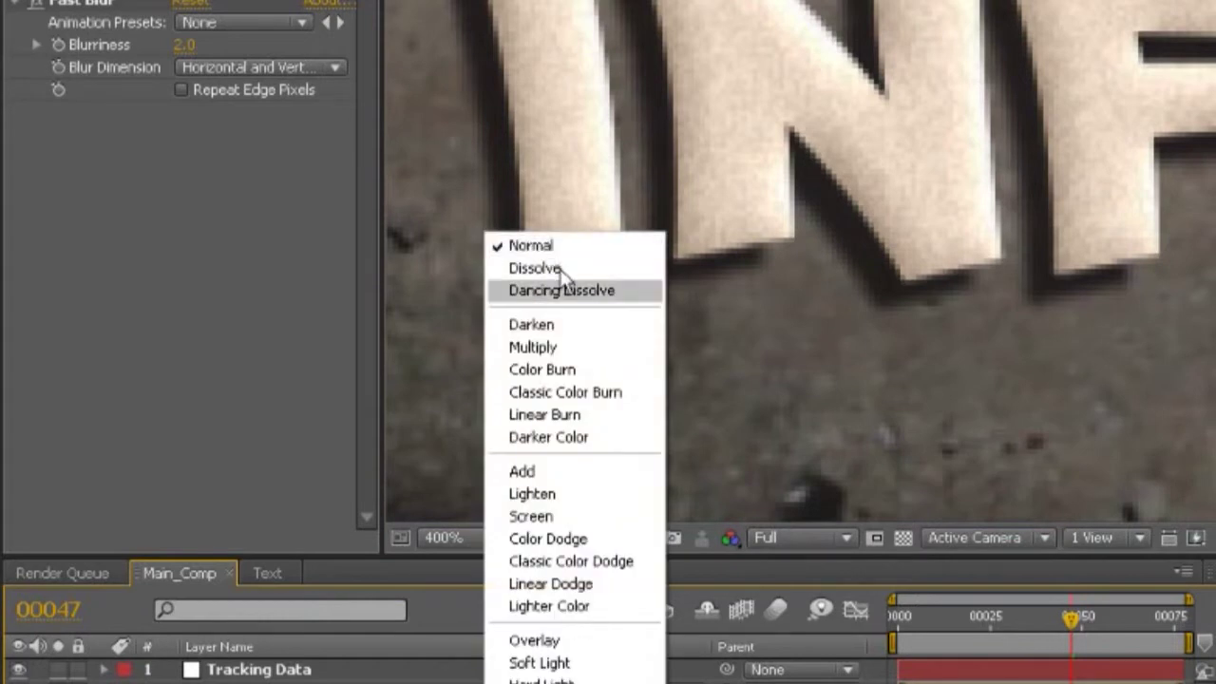
{"action": "key", "text": "Escape"}
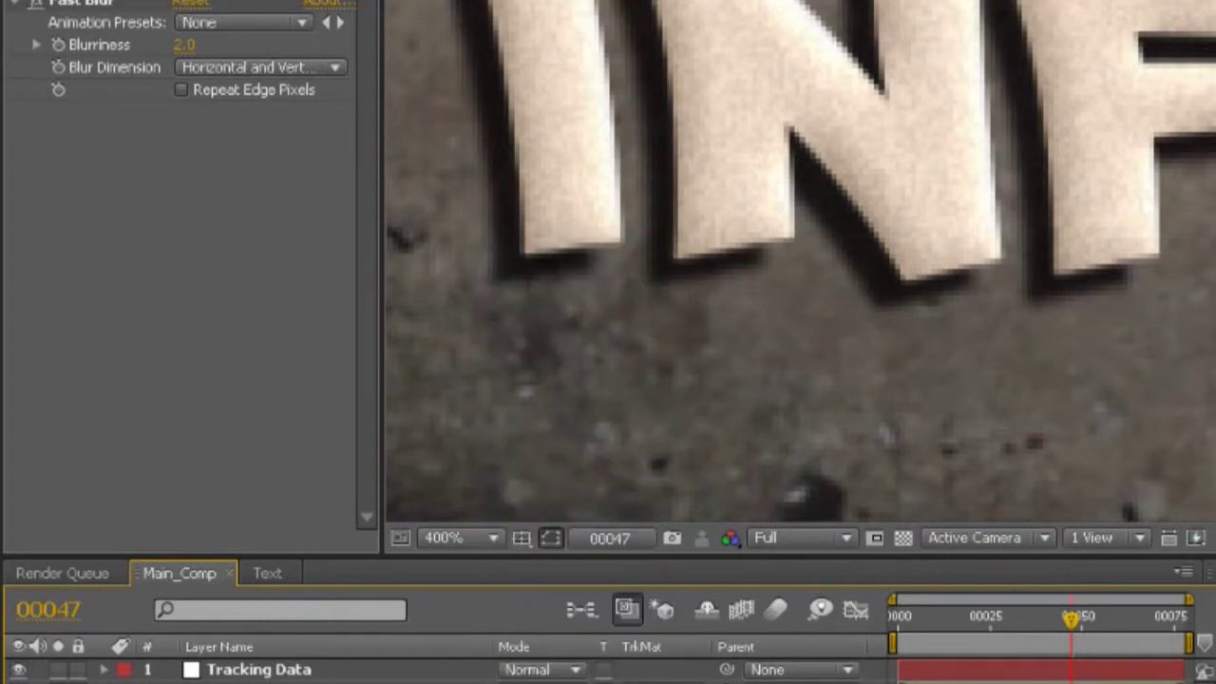
{"action": "key", "text": "F4"}
{"action": "key", "text": "F4"}
{"action": "key", "text": "F4"}
{"action": "key", "text": "F4"}
- Examine how the shadow under the INFILTRATOR letters blends with the ground, both in close-up and across the whole title
{"action": "scroll", "coordinate": [676, 380], "scroll_direction": "down", "scroll_amount": 2}
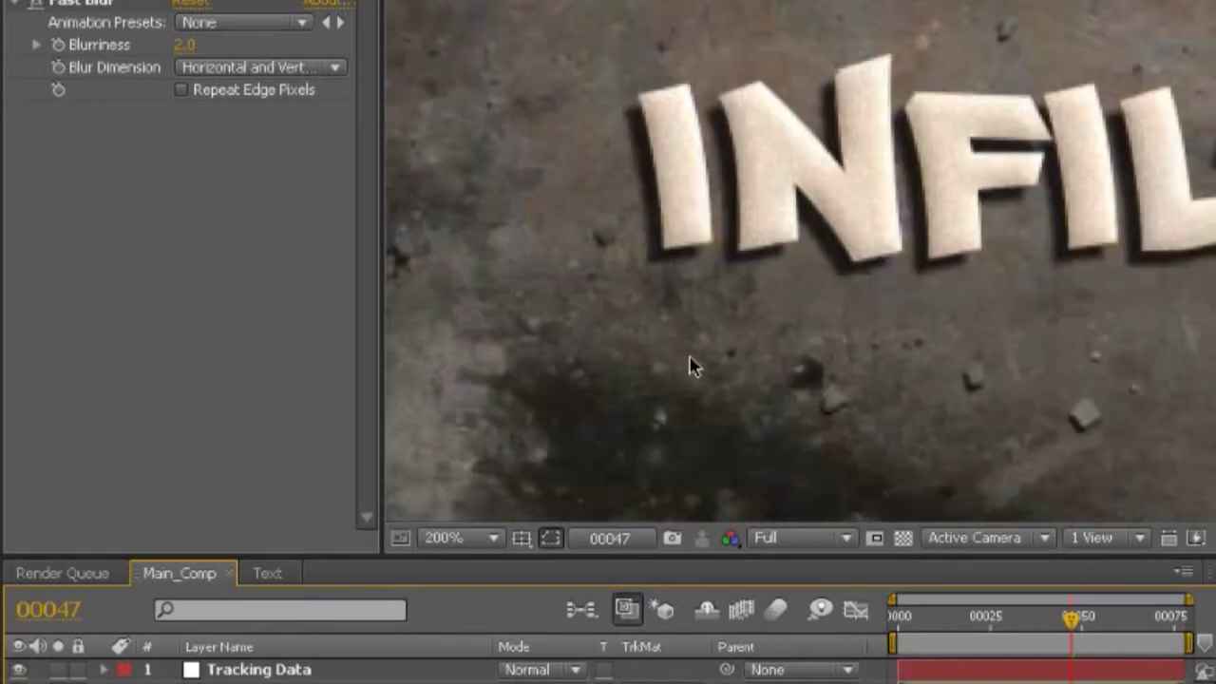
{"action": "scroll", "coordinate": [597, 299], "scroll_direction": "right", "scroll_amount": 6}
{"action": "scroll", "coordinate": [682, 464], "scroll_direction": "up", "scroll_amount": 1}
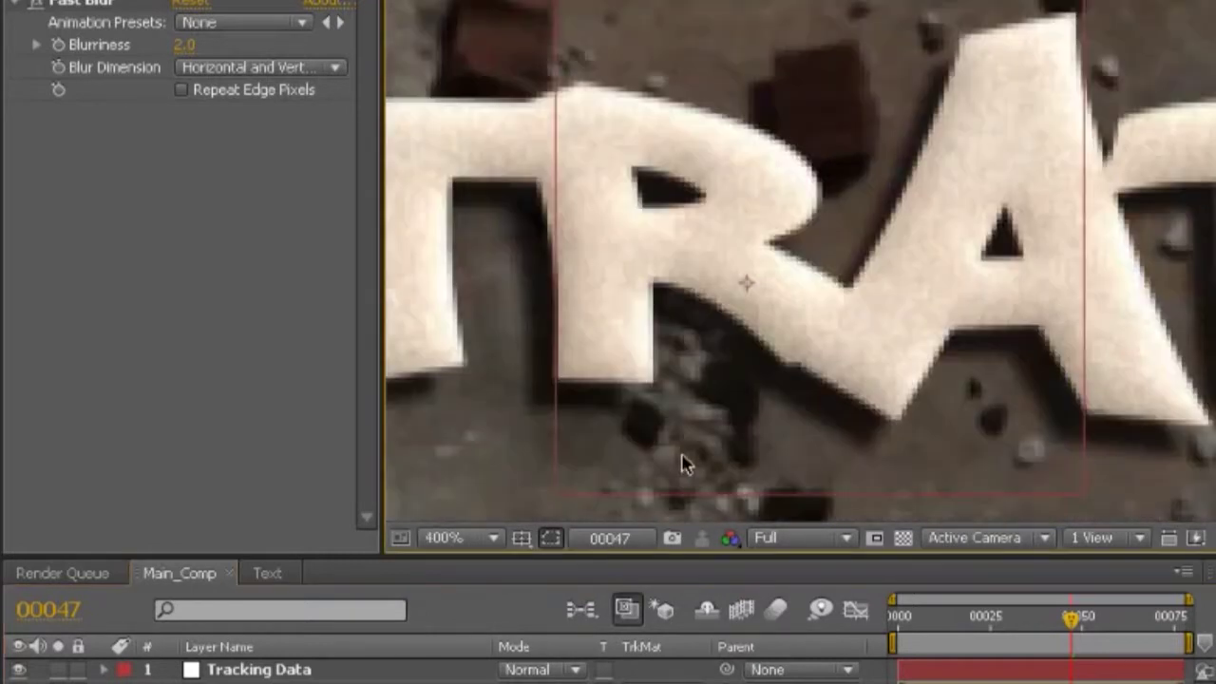
{"action": "scroll", "coordinate": [684, 399], "scroll_direction": "right", "scroll_amount": 8}
{"action": "scroll", "coordinate": [864, 333], "scroll_direction": "left", "scroll_amount": 6}
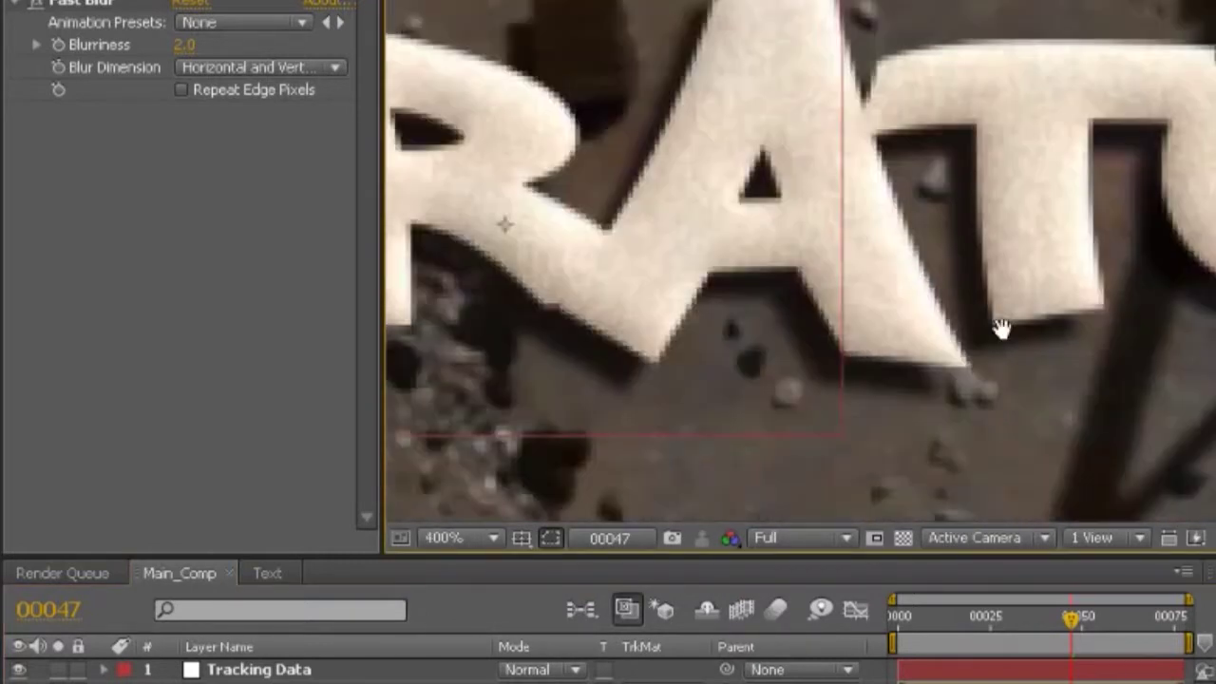
{"action": "scroll", "coordinate": [693, 421], "scroll_direction": "up", "scroll_amount": 1}
{"action": "left_click_drag", "start_coordinate": [692, 421], "coordinate": [818, 379]}
{"action": "scroll", "coordinate": [652, 429], "scroll_direction": "left", "scroll_amount": 3}
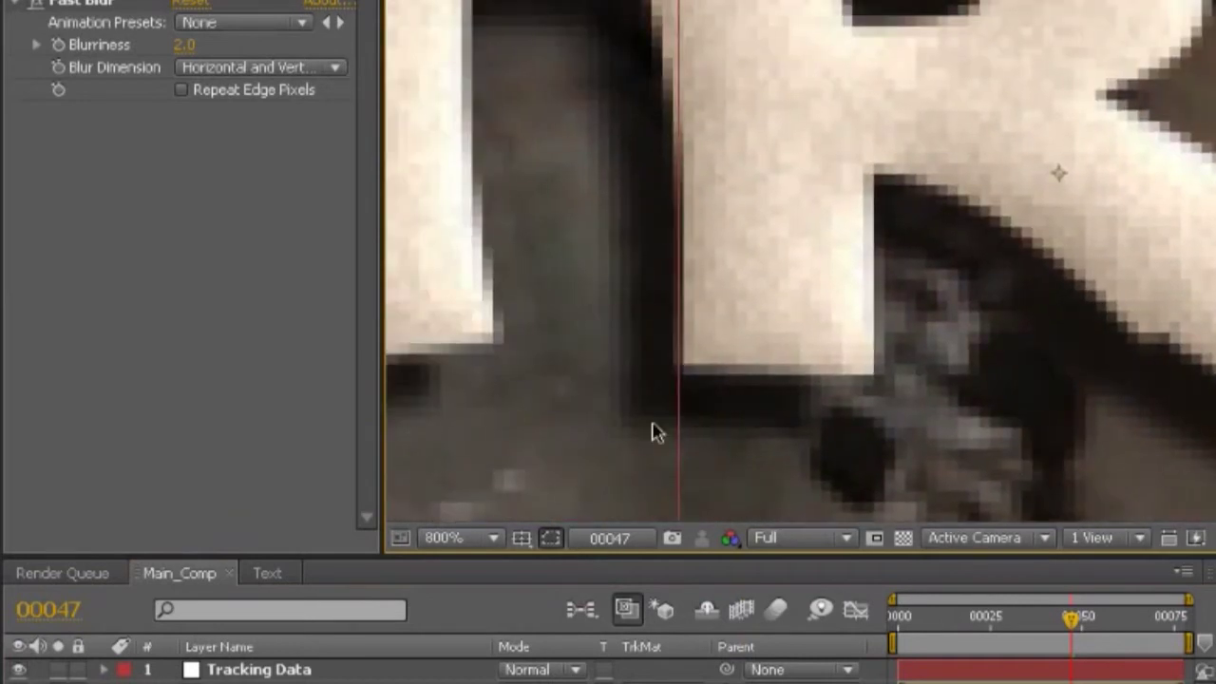
{"action": "scroll", "coordinate": [660, 260], "scroll_direction": "down", "scroll_amount": 1}
{"action": "scroll", "coordinate": [714, 460], "scroll_direction": "left", "scroll_amount": 4}
{"action": "scroll", "coordinate": [715, 460], "scroll_direction": "down", "scroll_amount": 1}
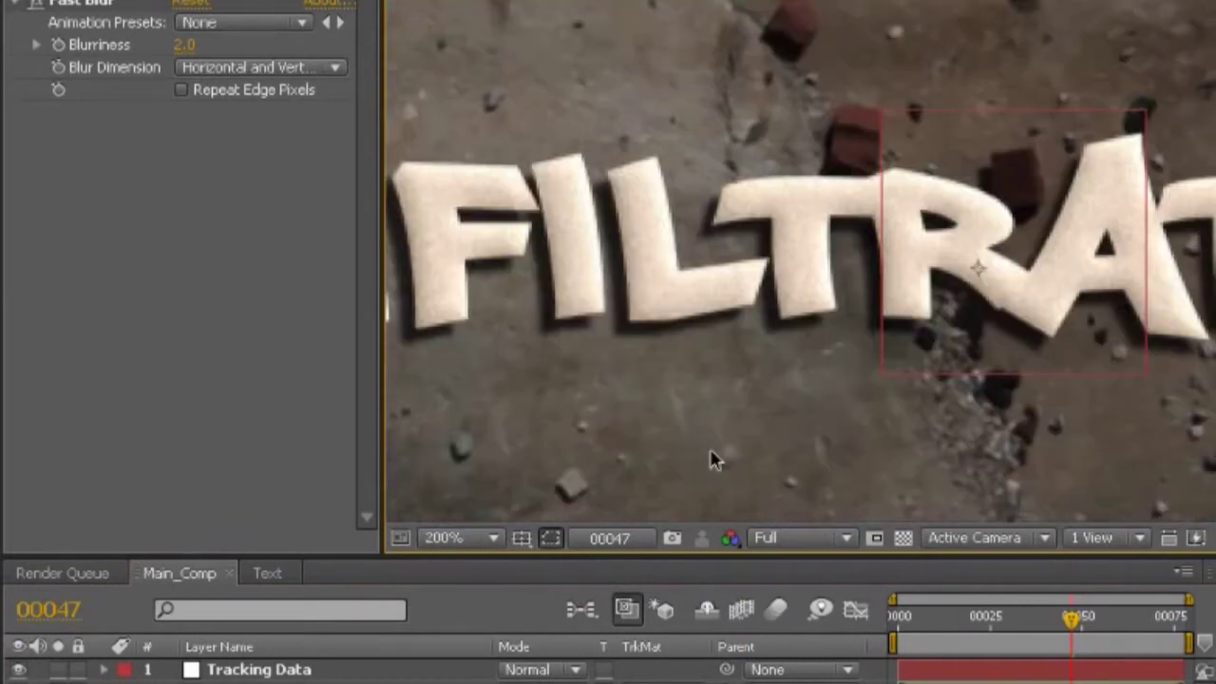
{"action": "scroll", "coordinate": [715, 434], "scroll_direction": "down", "scroll_amount": 1}
{"action": "scroll", "coordinate": [644, 434], "scroll_direction": "down", "scroll_amount": 1}
{"action": "scroll", "coordinate": [643, 435], "scroll_direction": "up", "scroll_amount": 1}
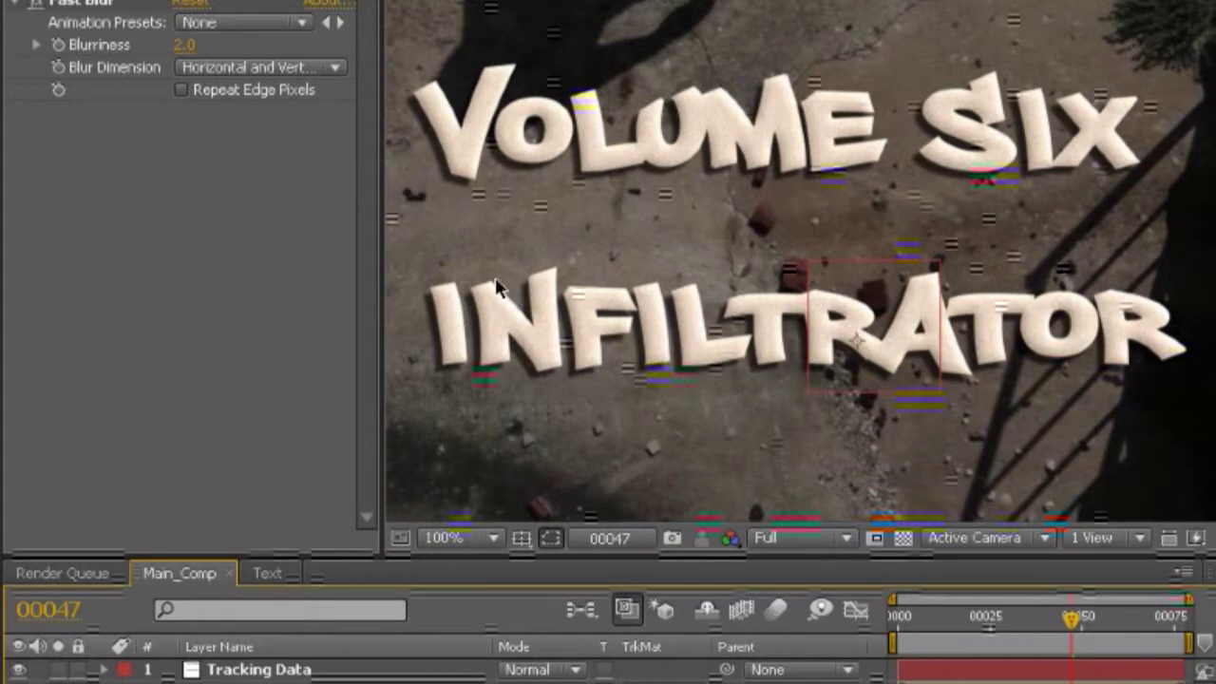
{"action": "scroll", "coordinate": [644, 419], "scroll_direction": "up", "scroll_amount": 1}
{"action": "scroll", "coordinate": [645, 419], "scroll_direction": "down", "scroll_amount": 1}
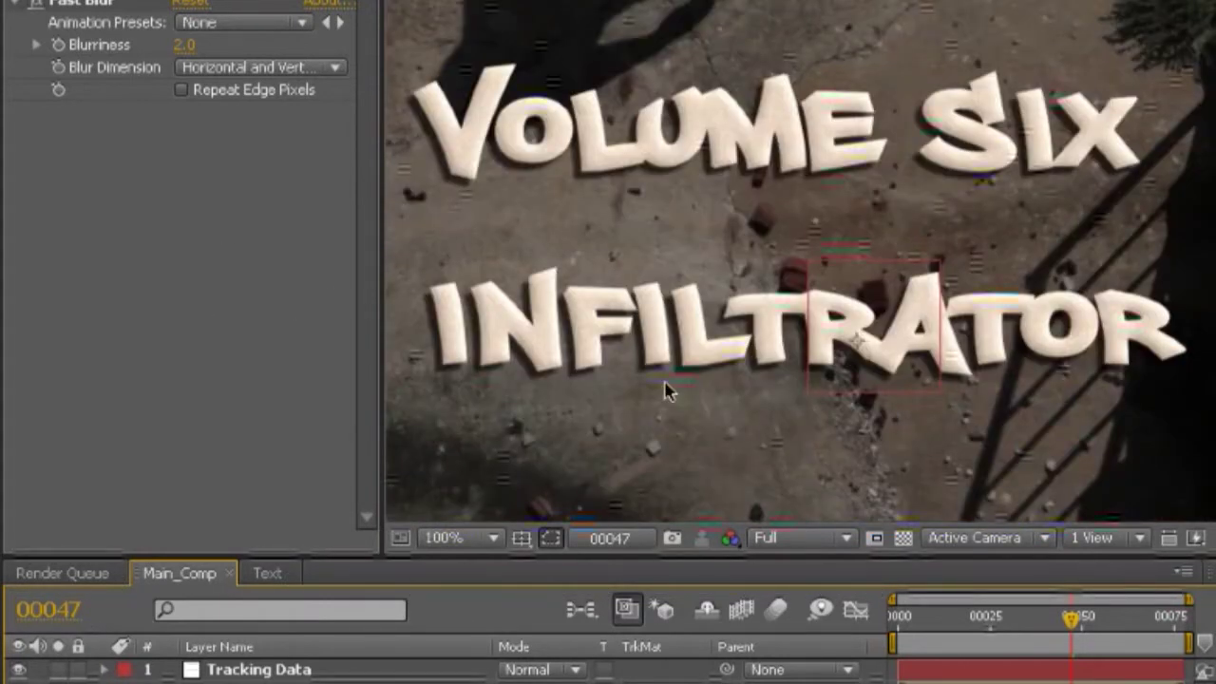
- Set the Fast Blur blurriness of the dark title copy to 3.0
{"action": "left_click", "coordinate": [186, 45]}
{"action": "type", "text": "3"}
{"action": "key", "text": "Return"}
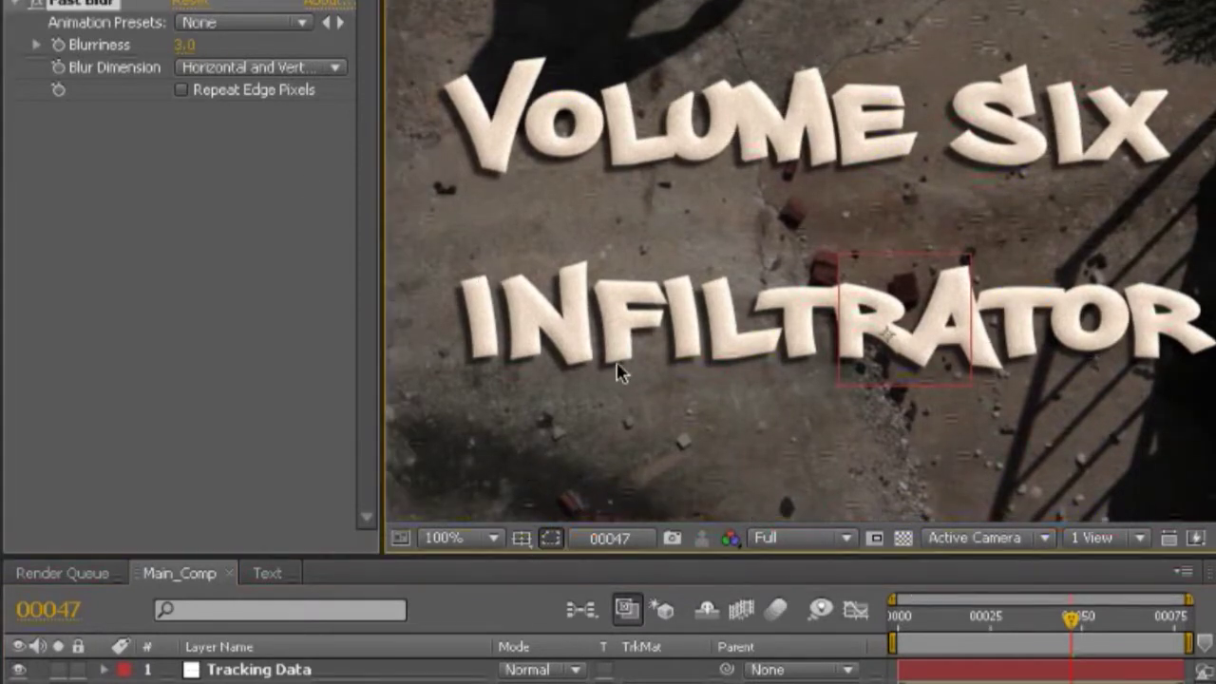
- Examine the shadow along the INFILTRATOR letters in close-up and across the whole title
{"action": "scroll", "coordinate": [560, 501], "scroll_direction": "up", "scroll_amount": 1}
{"action": "scroll", "coordinate": [559, 501], "scroll_direction": "down", "scroll_amount": 1}
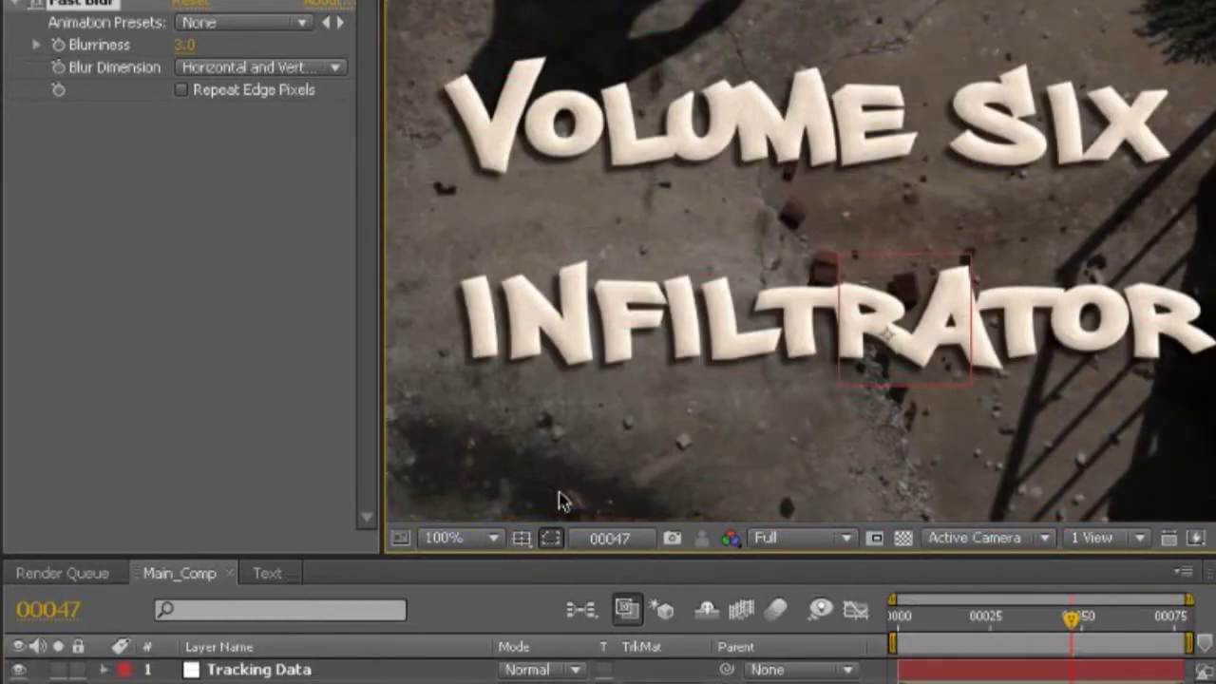
{"action": "scroll", "coordinate": [549, 466], "scroll_direction": "up", "scroll_amount": 1}
{"action": "left_click_drag", "start_coordinate": [554, 269], "coordinate": [712, 410]}
{"action": "scroll", "coordinate": [712, 409], "scroll_direction": "up", "scroll_amount": 1}
{"action": "scroll", "coordinate": [875, 244], "scroll_direction": "down", "scroll_amount": 1}
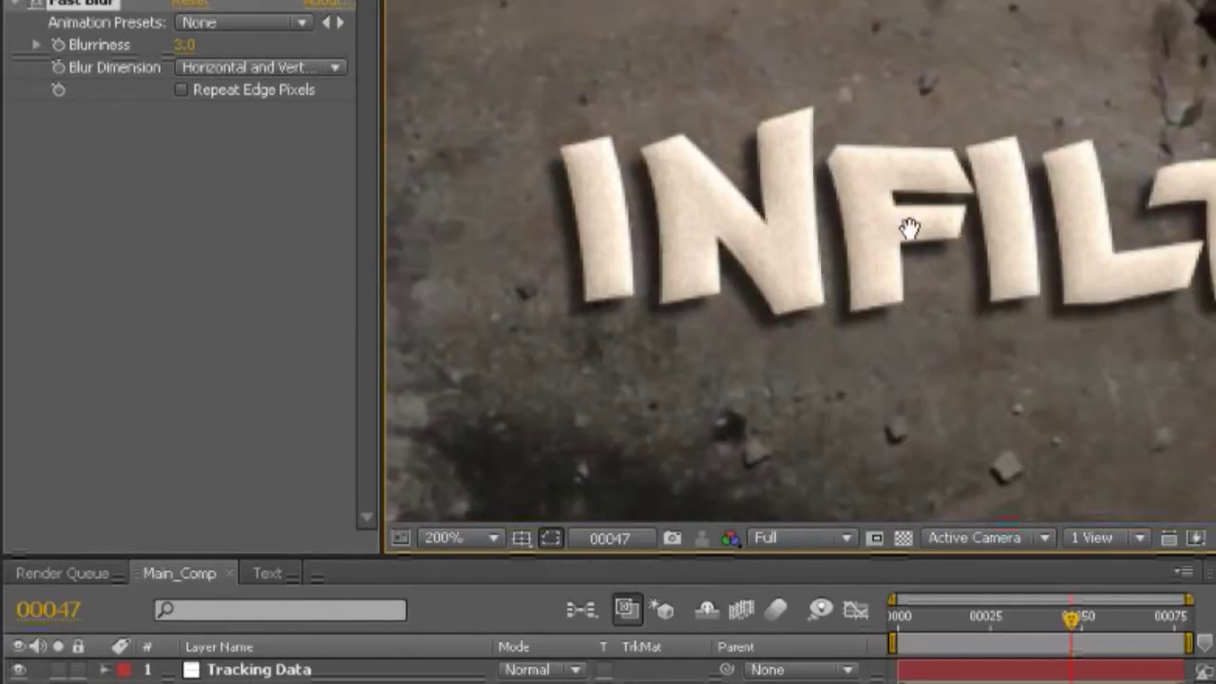
{"action": "left_click_drag", "start_coordinate": [874, 244], "coordinate": [557, 413]}
{"action": "scroll", "coordinate": [770, 423], "scroll_direction": "down", "scroll_amount": 1}
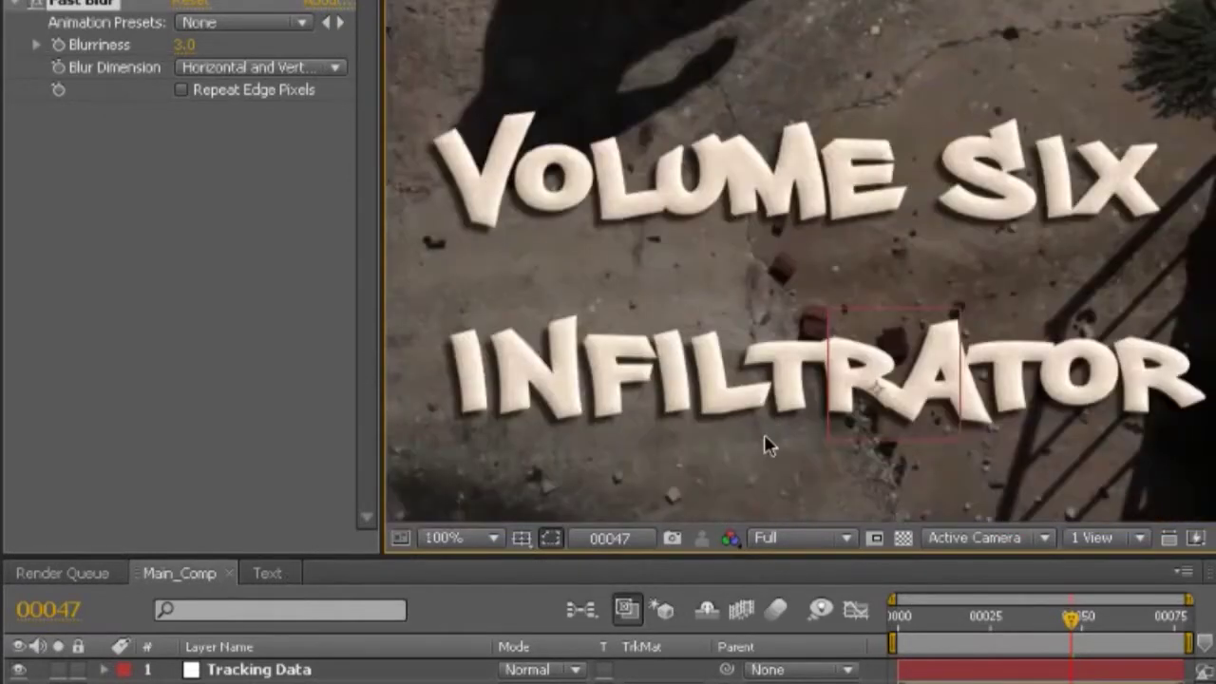
{"action": "scroll", "coordinate": [764, 440], "scroll_direction": "up", "scroll_amount": 1}
{"action": "left_click_drag", "start_coordinate": [747, 454], "coordinate": [565, 383]}
{"action": "scroll", "coordinate": [564, 383], "scroll_direction": "down", "scroll_amount": 1}
{"action": "left_click_drag", "start_coordinate": [482, 423], "coordinate": [748, 330]}
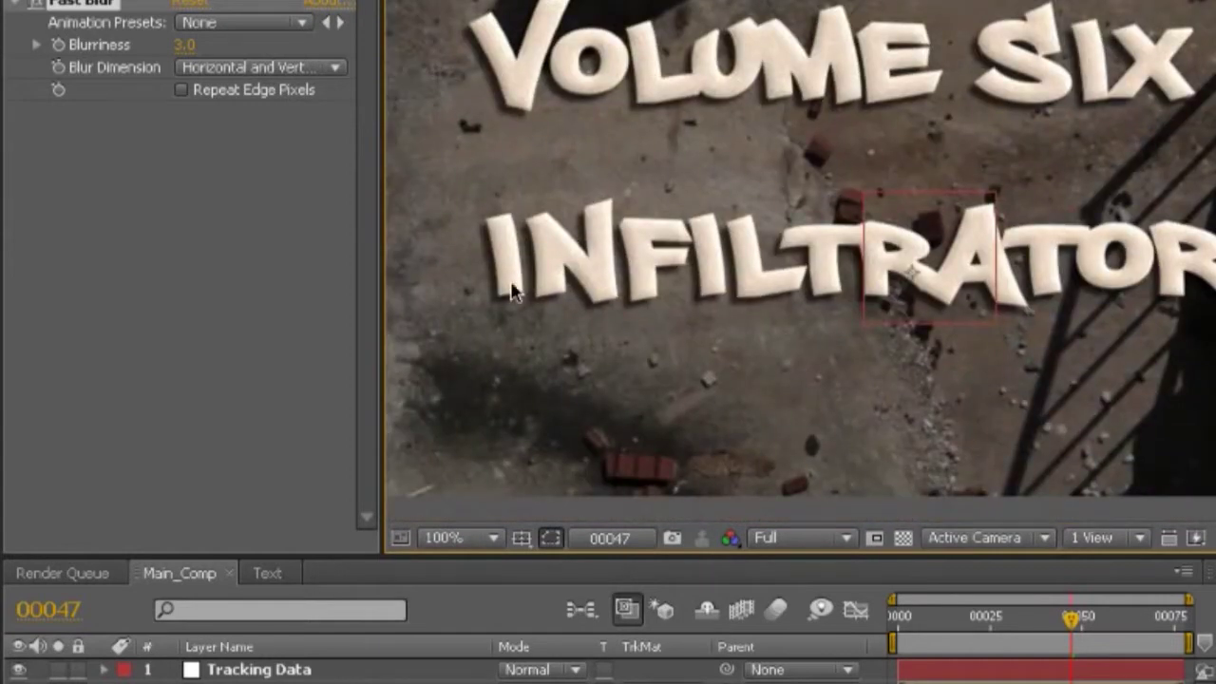
- Compare the title's shadow with the railing, figure and rubble shadows across the ground footage
{"action": "left_click_drag", "start_coordinate": [725, 255], "coordinate": [627, 320]}
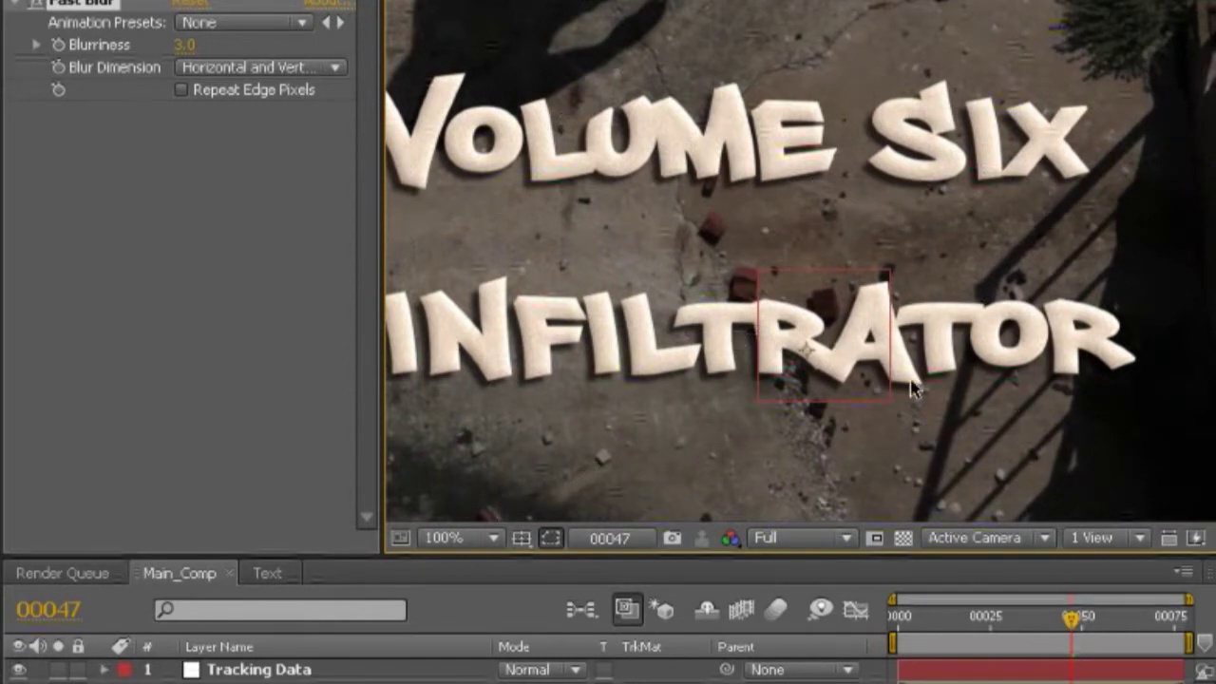
{"action": "key", "text": "period"}
{"action": "key", "text": "comma"}
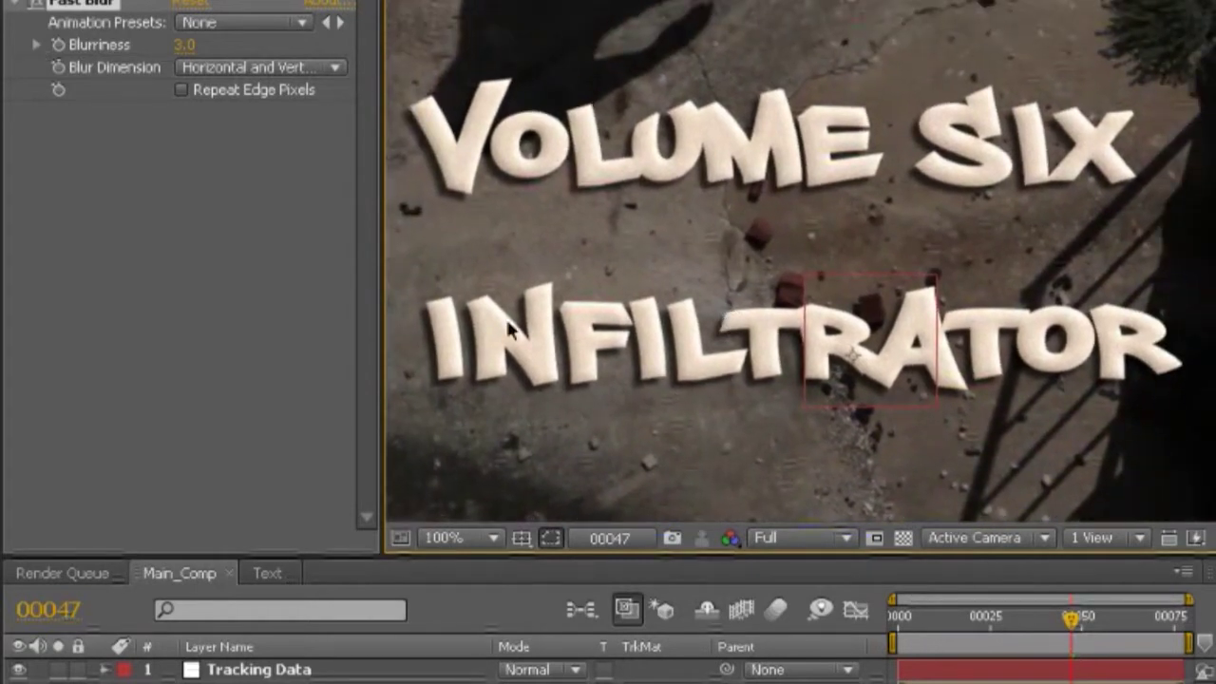
{"action": "left_click_drag", "start_coordinate": [380, 279], "coordinate": [334, 285]}
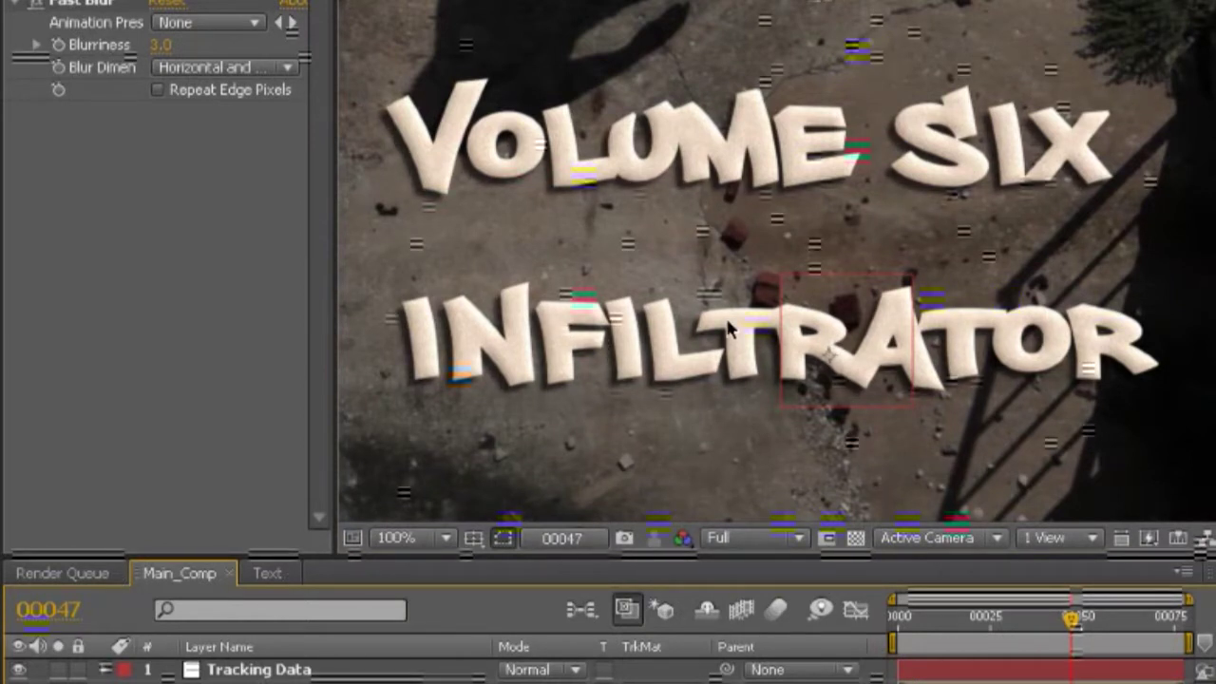
{"action": "key", "text": "period"}
{"action": "left_click_drag", "start_coordinate": [619, 213], "coordinate": [700, 359]}
{"action": "key", "text": "comma"}
{"action": "left_click_drag", "start_coordinate": [820, 380], "coordinate": [785, 269]}
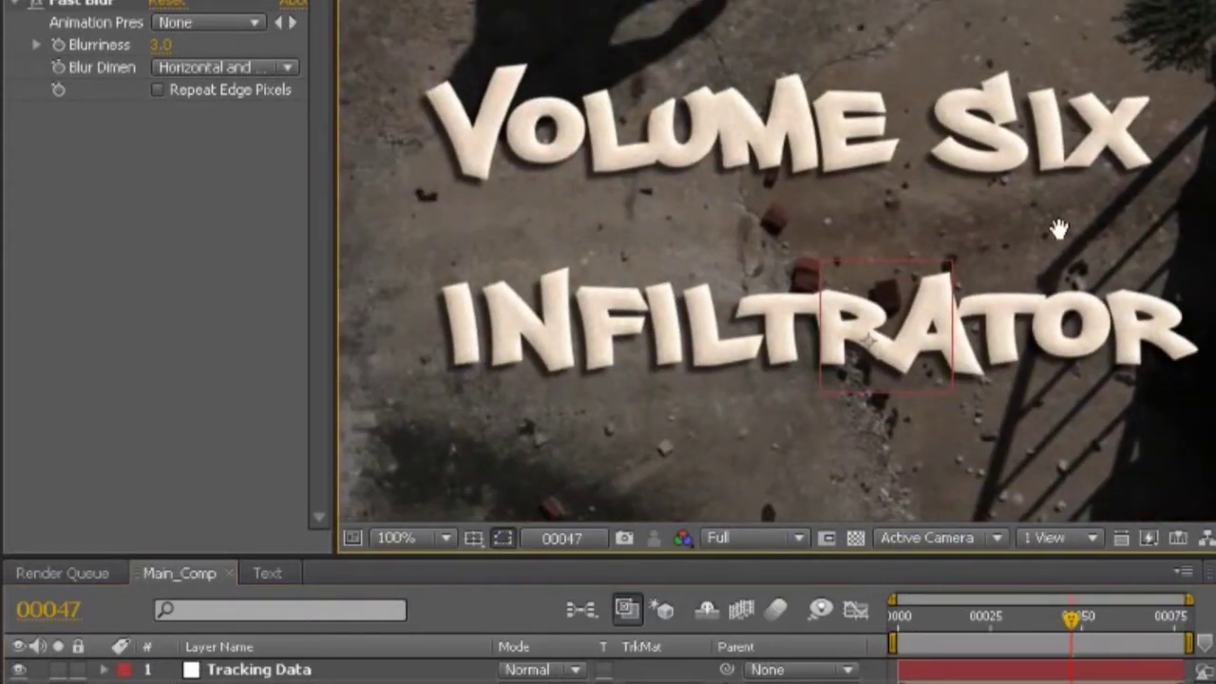
{"action": "left_click_drag", "start_coordinate": [1002, 209], "coordinate": [790, 290]}
{"action": "left_click_drag", "start_coordinate": [481, 209], "coordinate": [916, 313]}
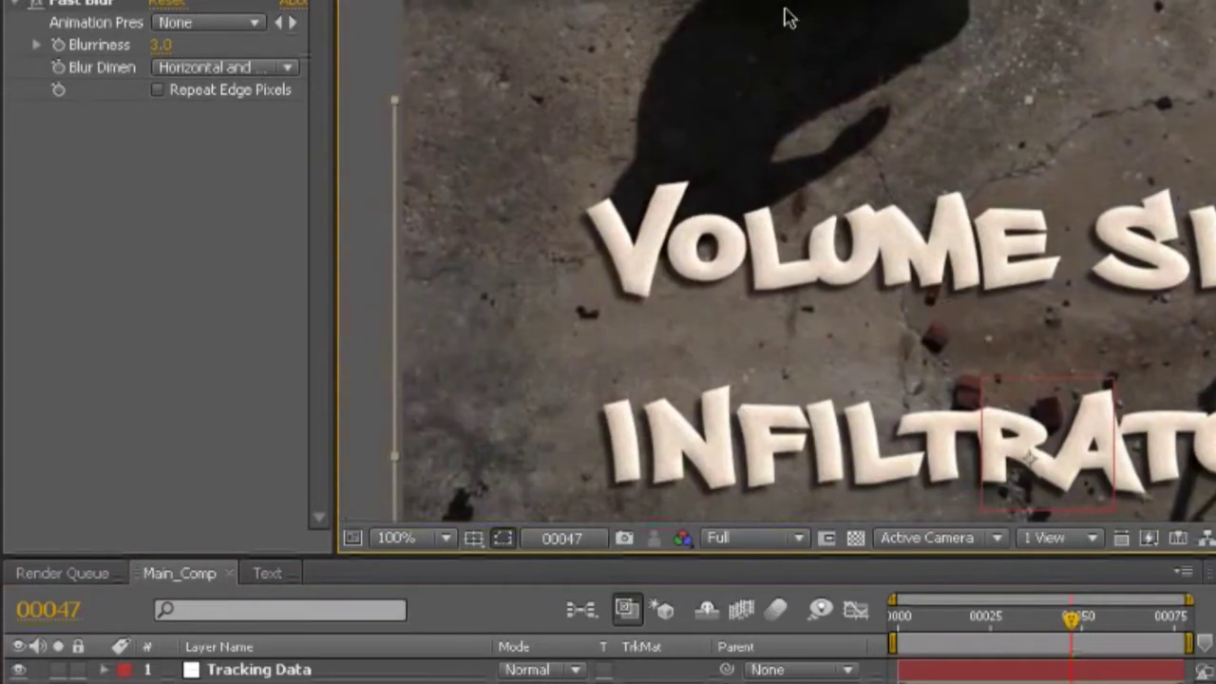
{"action": "left_click_drag", "start_coordinate": [1025, 467], "coordinate": [807, 347]}
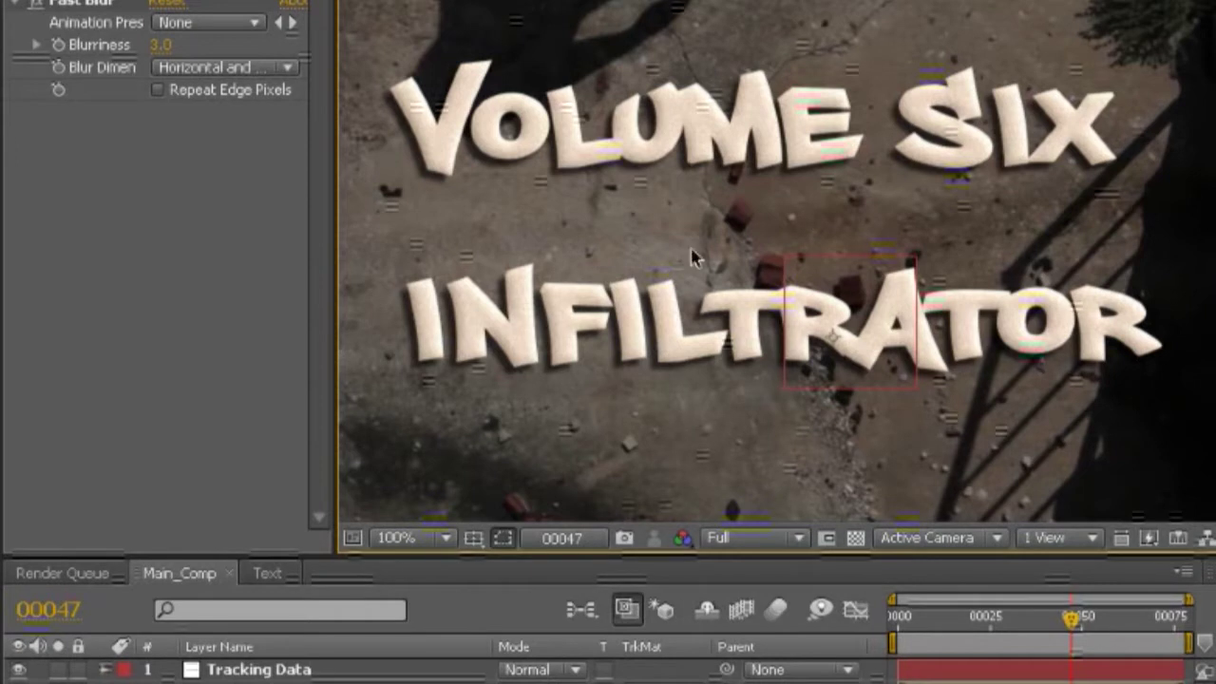
{"action": "left_click", "coordinate": [71, 3]}
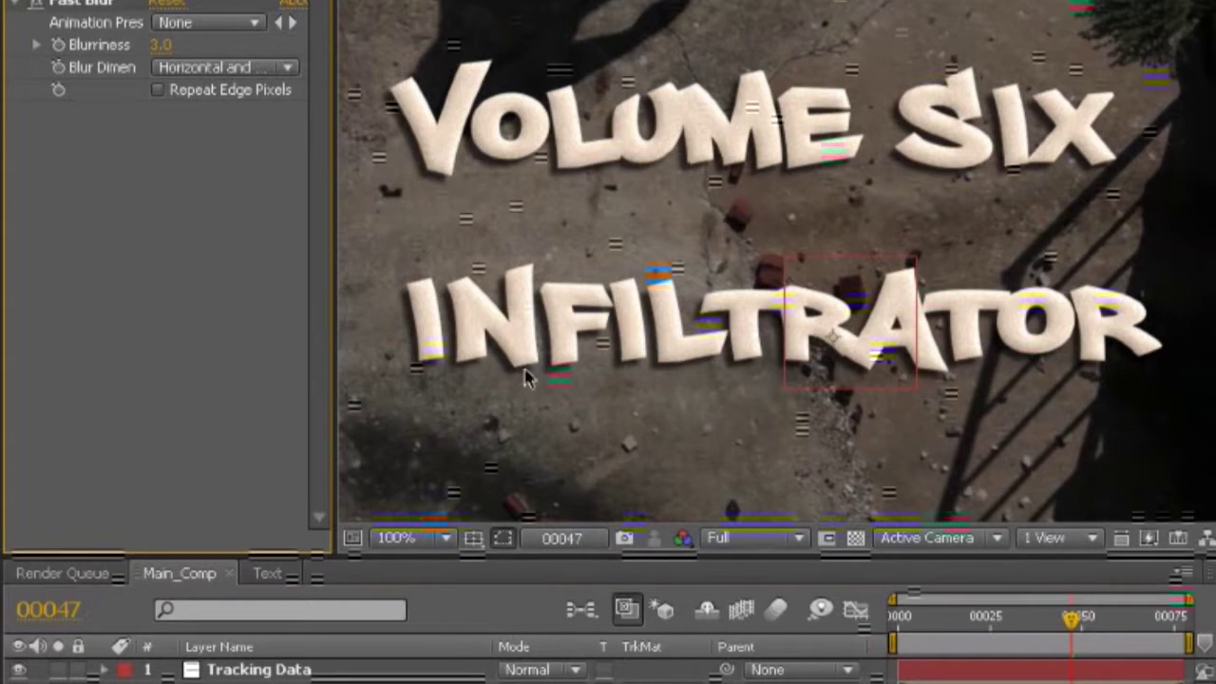
- In the Text composition, change the title's second line to INFIOLRATOR
{"action": "left_click", "coordinate": [399, 678]}
{"action": "left_click", "coordinate": [270, 574]}
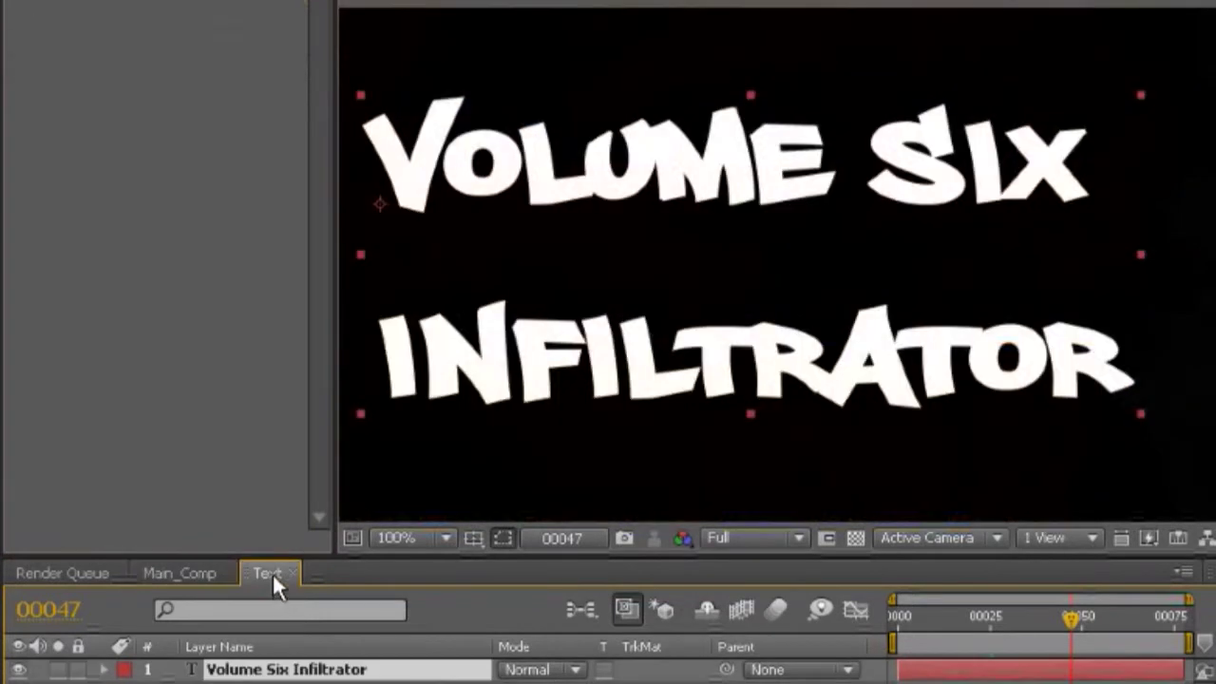
{"action": "double_click", "coordinate": [652, 378]}
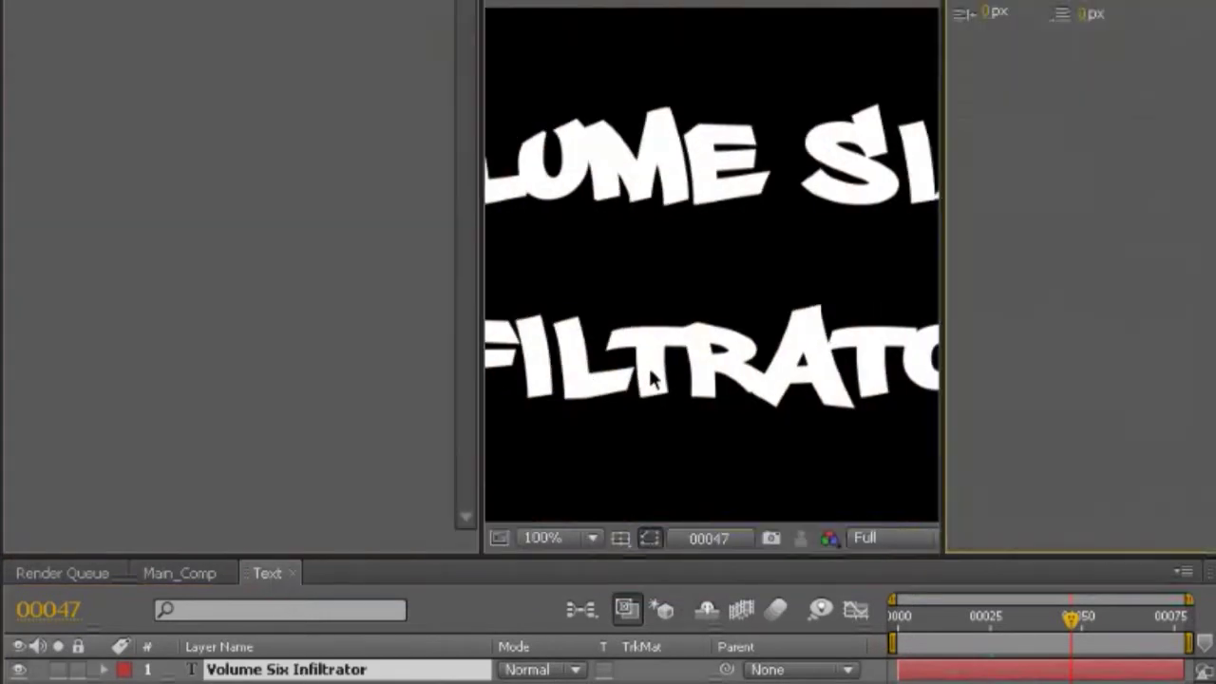
{"action": "left_click_drag", "start_coordinate": [715, 359], "coordinate": [549, 359]}
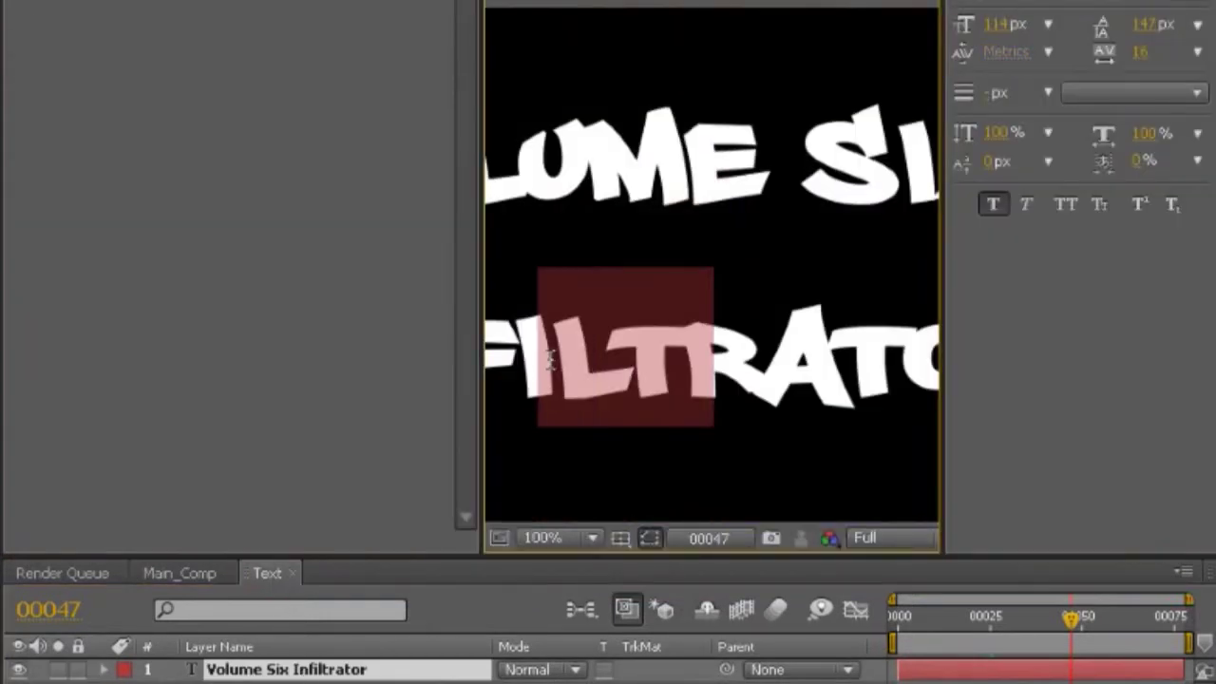
{"action": "type", "text": "IOL"}
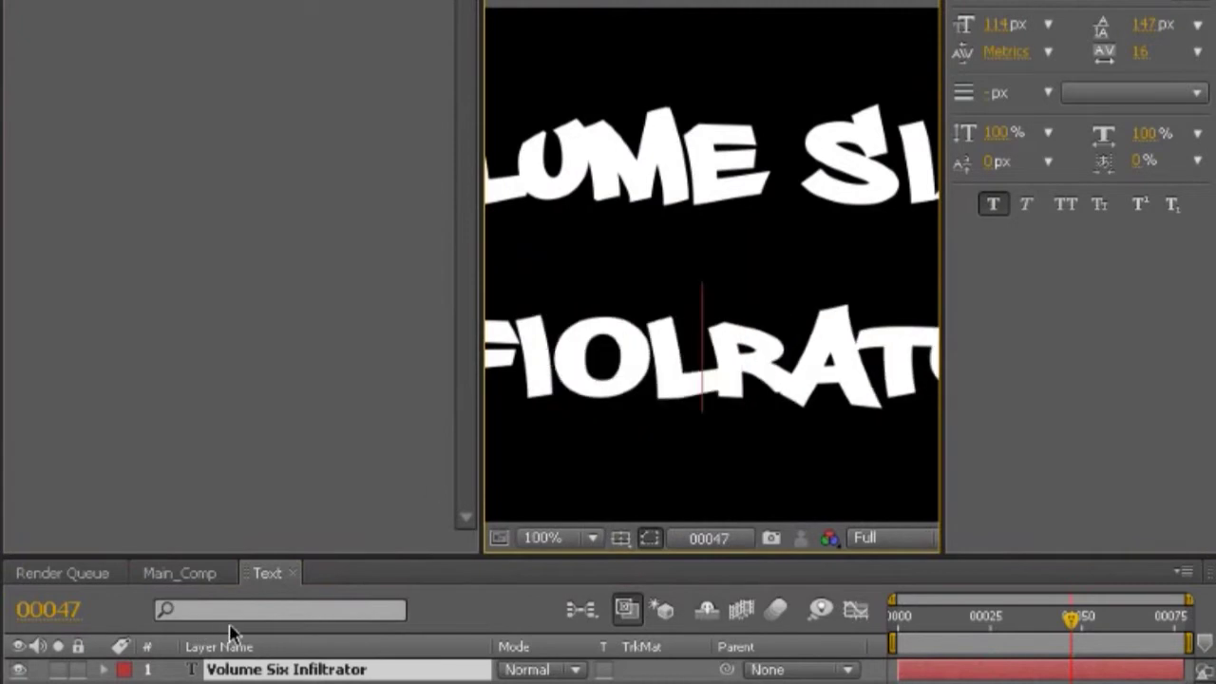
- Check in Main_Comp how the edited text carries through to the title and its shadow copy
{"action": "left_click", "coordinate": [207, 576]}
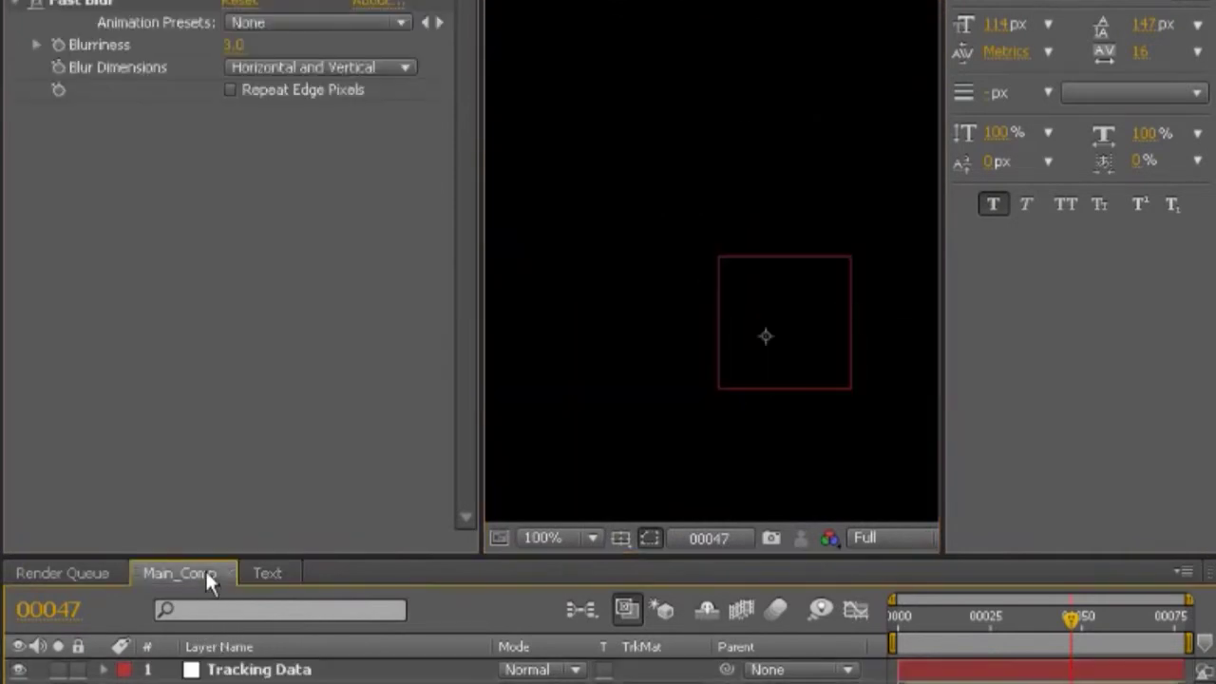
{"action": "left_click_drag", "start_coordinate": [479, 409], "coordinate": [176, 418]}
{"action": "scroll", "coordinate": [454, 438], "scroll_direction": "down", "scroll_amount": 2}
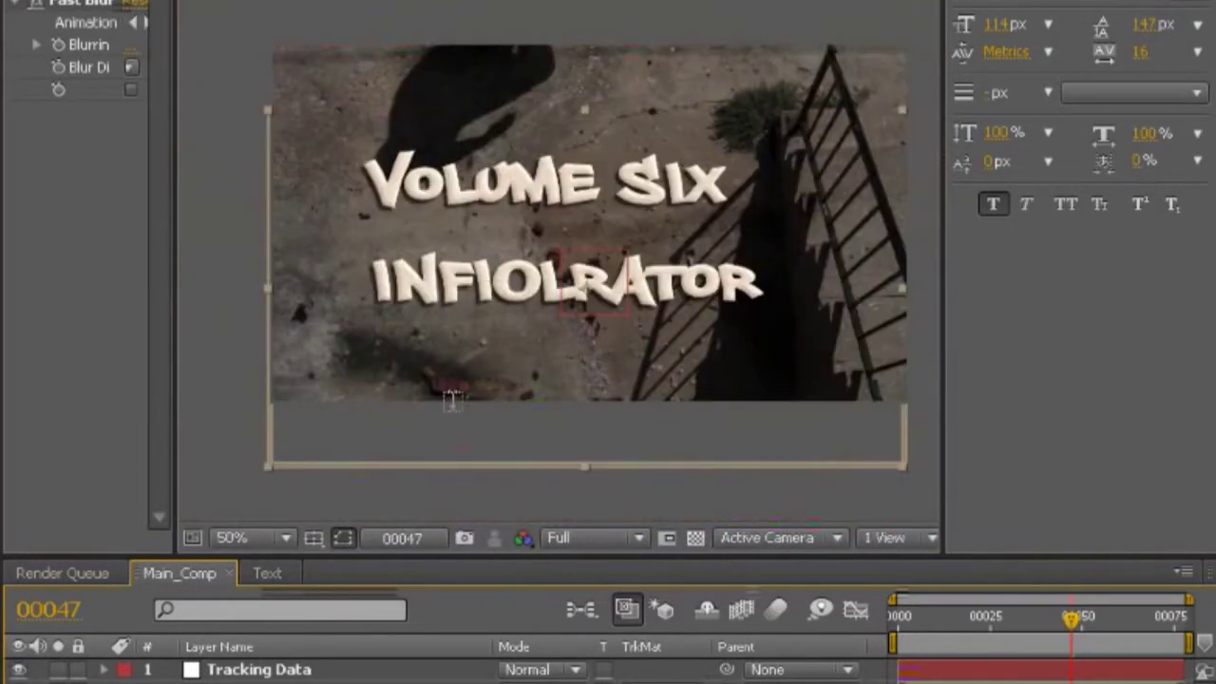
{"action": "scroll", "coordinate": [491, 291], "scroll_direction": "up", "scroll_amount": 2}
- Restore the second line of the title in the Text composition to INFILTRATOR
{"action": "left_click", "coordinate": [262, 581]}
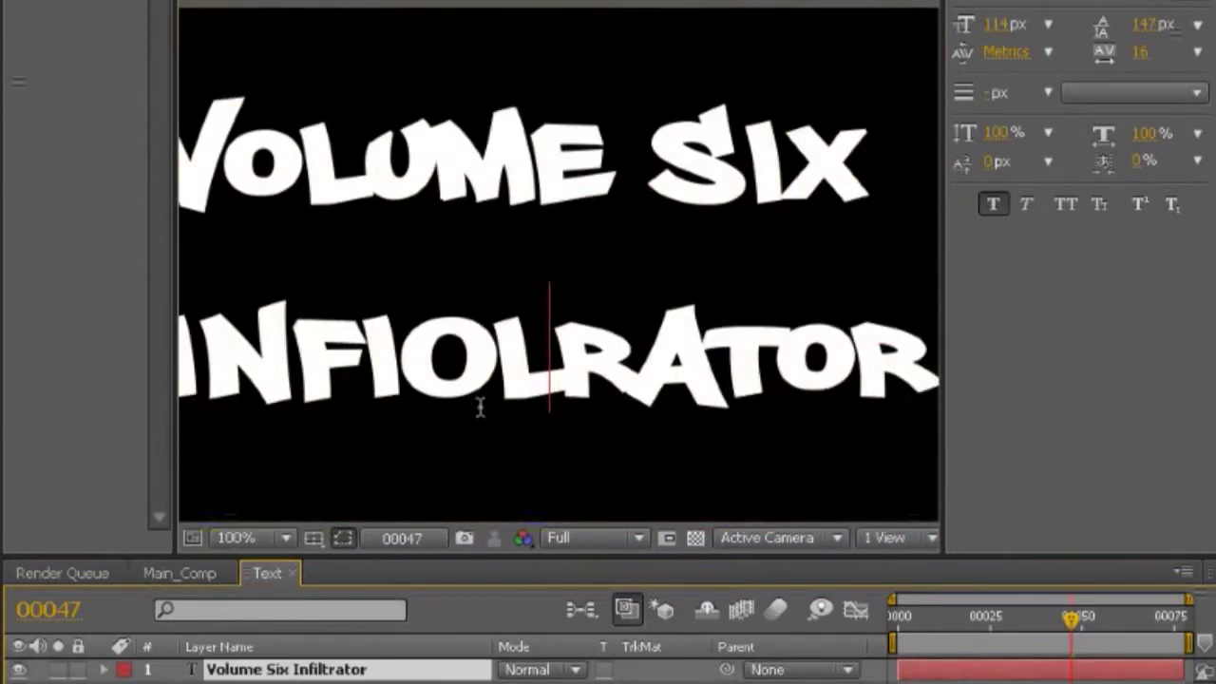
{"action": "left_click_drag", "start_coordinate": [570, 366], "coordinate": [404, 376]}
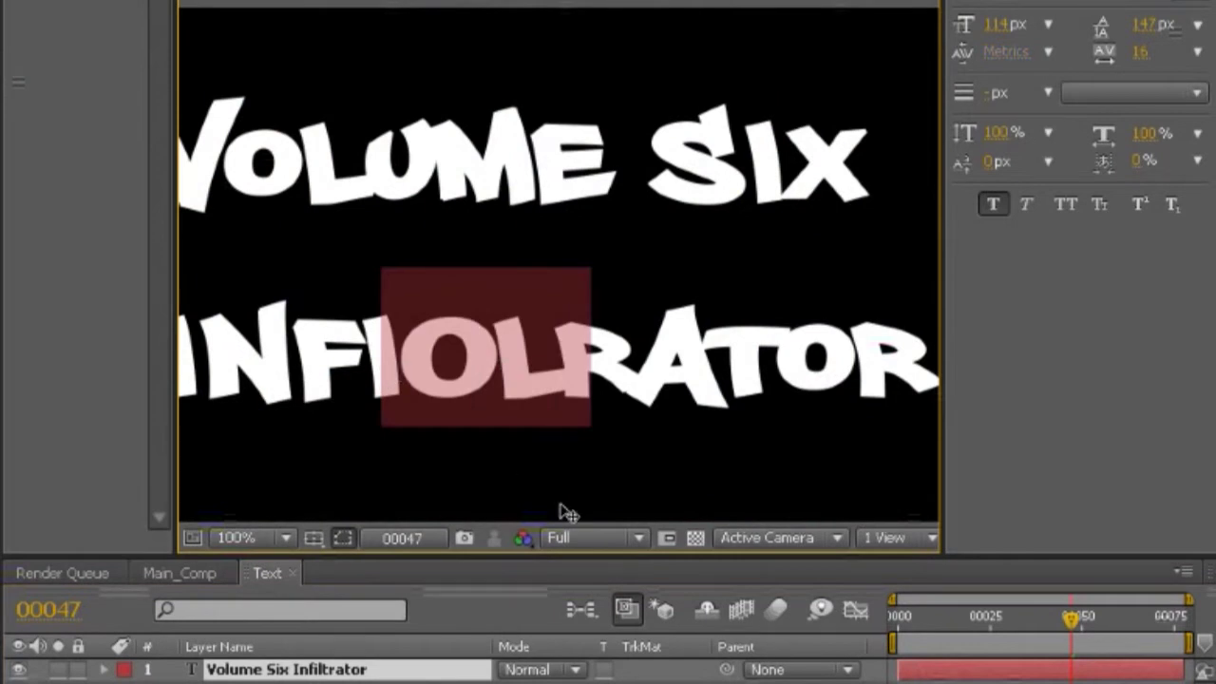
{"action": "type", "text": "LT"}
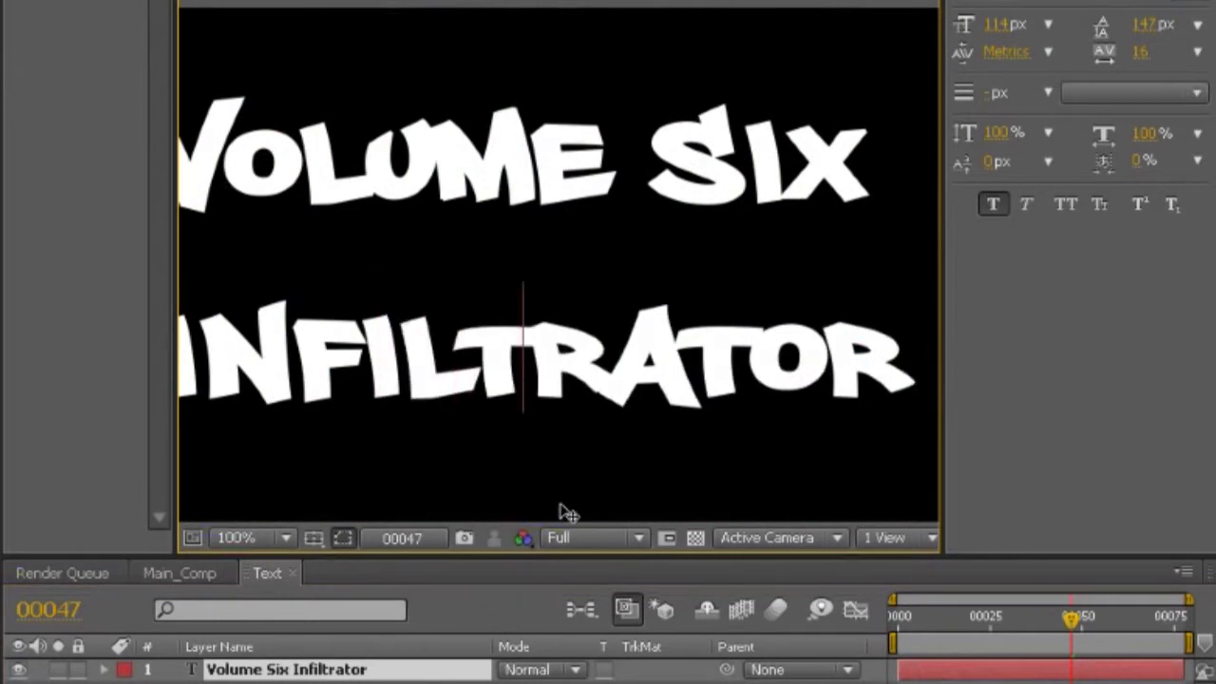
{"action": "left_click", "coordinate": [207, 673]}
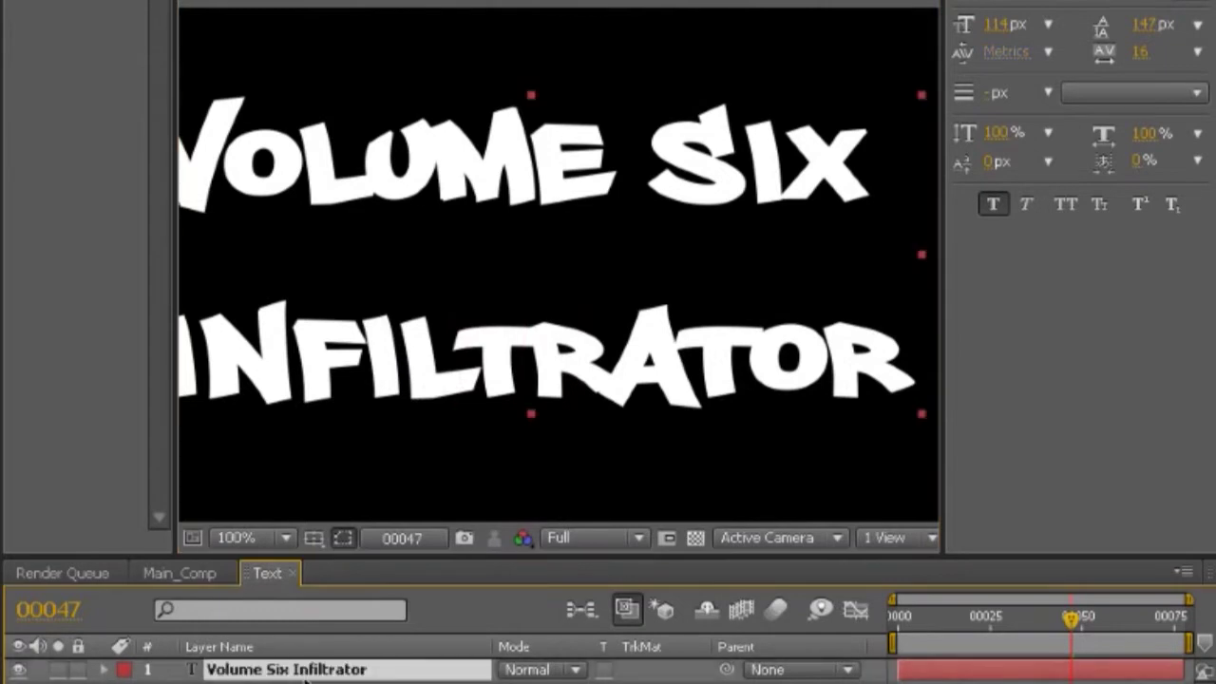
- Close the Text composition and widen the effect controls for the title layer in Main_Comp
{"action": "left_click", "coordinate": [169, 575]}
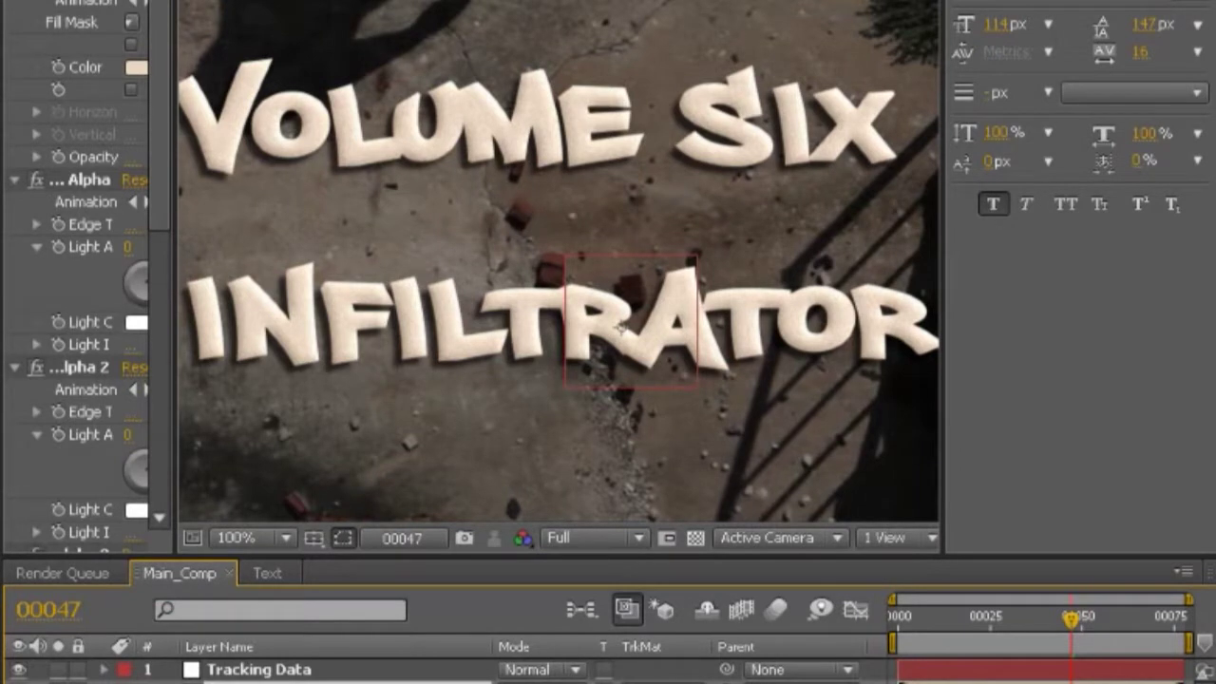
{"action": "left_click", "coordinate": [267, 573]}
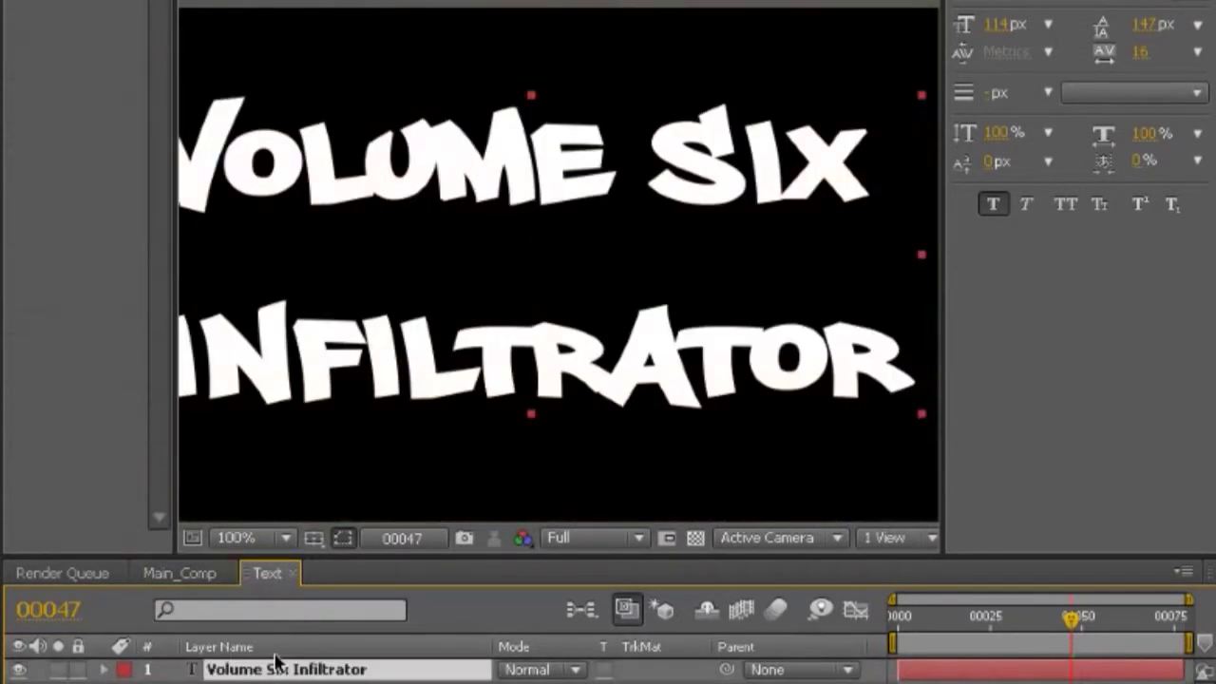
{"action": "left_click", "coordinate": [291, 573]}
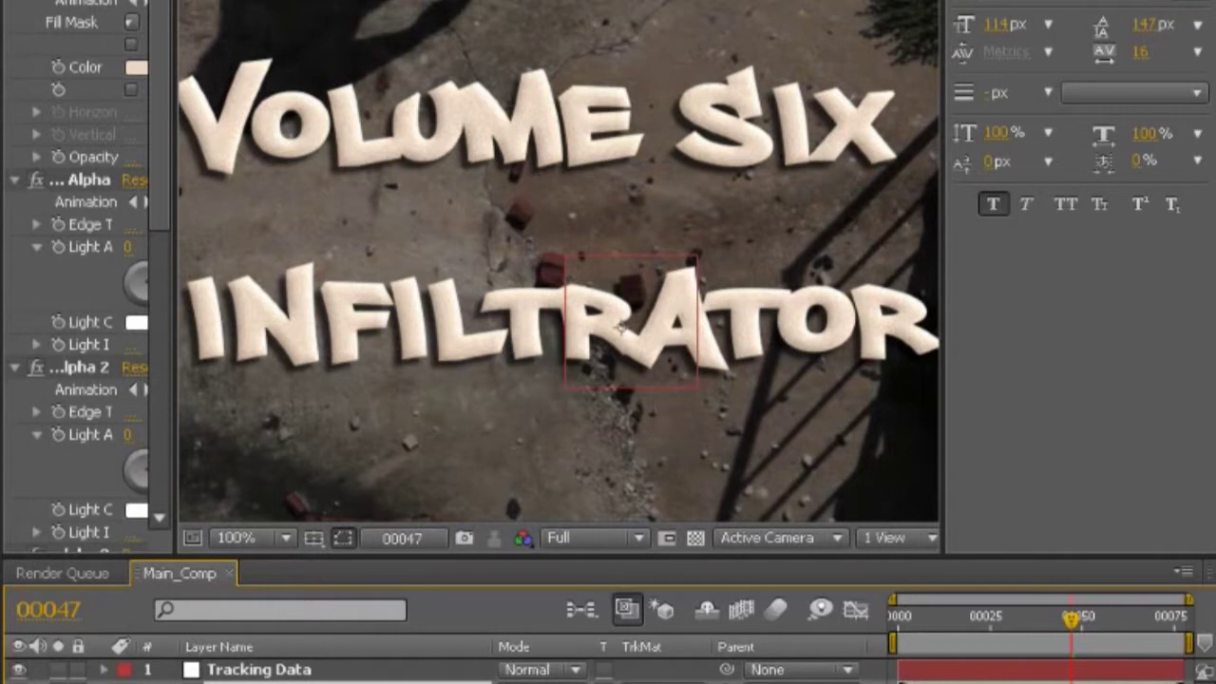
{"action": "scroll", "coordinate": [1084, 238], "scroll_direction": "down", "scroll_amount": 3}
{"action": "left_click_drag", "start_coordinate": [175, 130], "coordinate": [473, 130]}
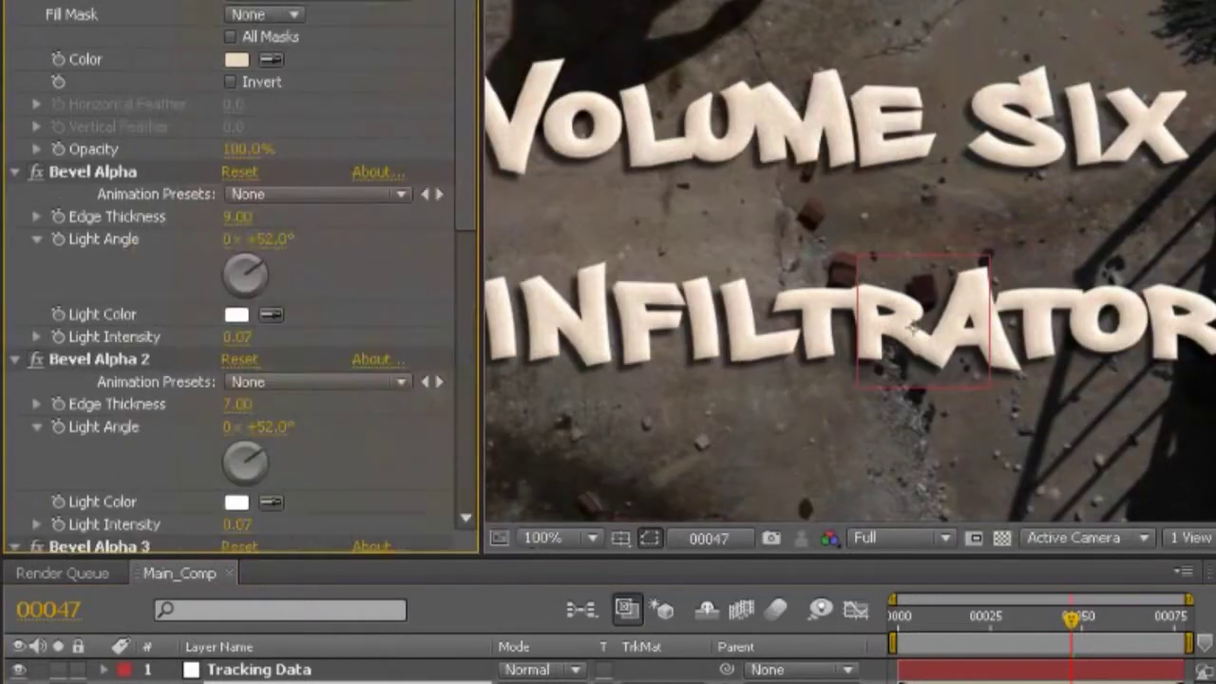
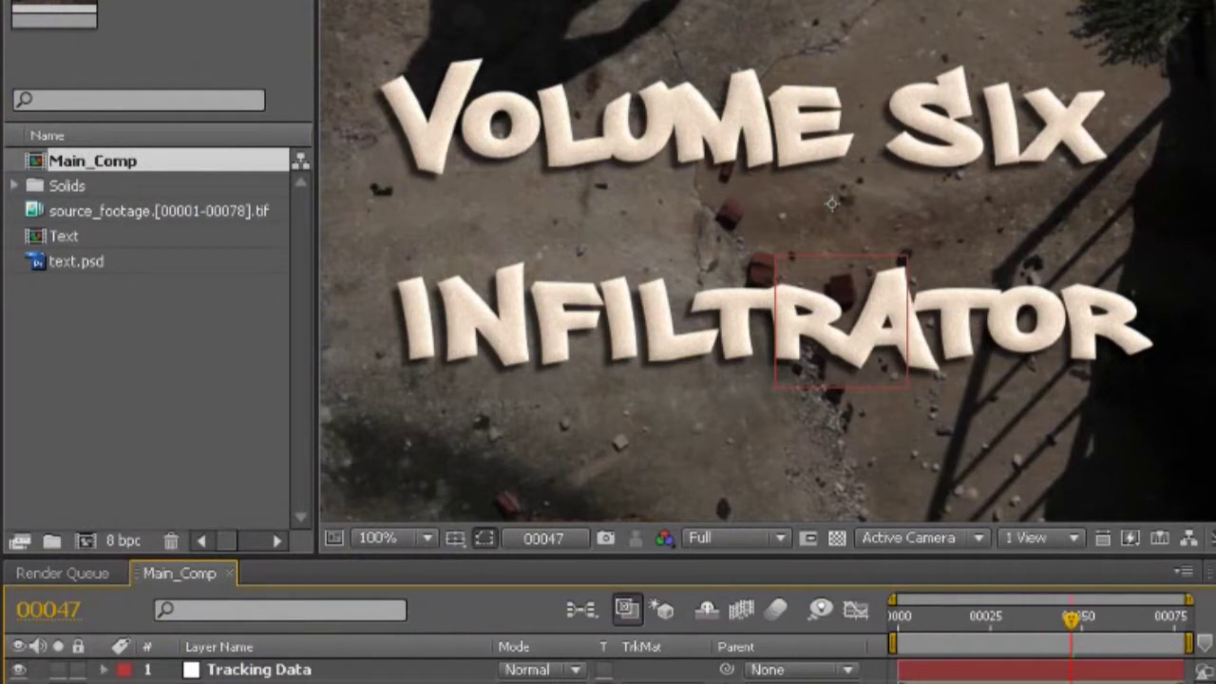
- Pre-compose the source footage layer as "BG footage", leaving all attributes in Main_Comp
{"action": "key", "text": "ctrl+shift+c"}
{"action": "type", "text": "BG"}
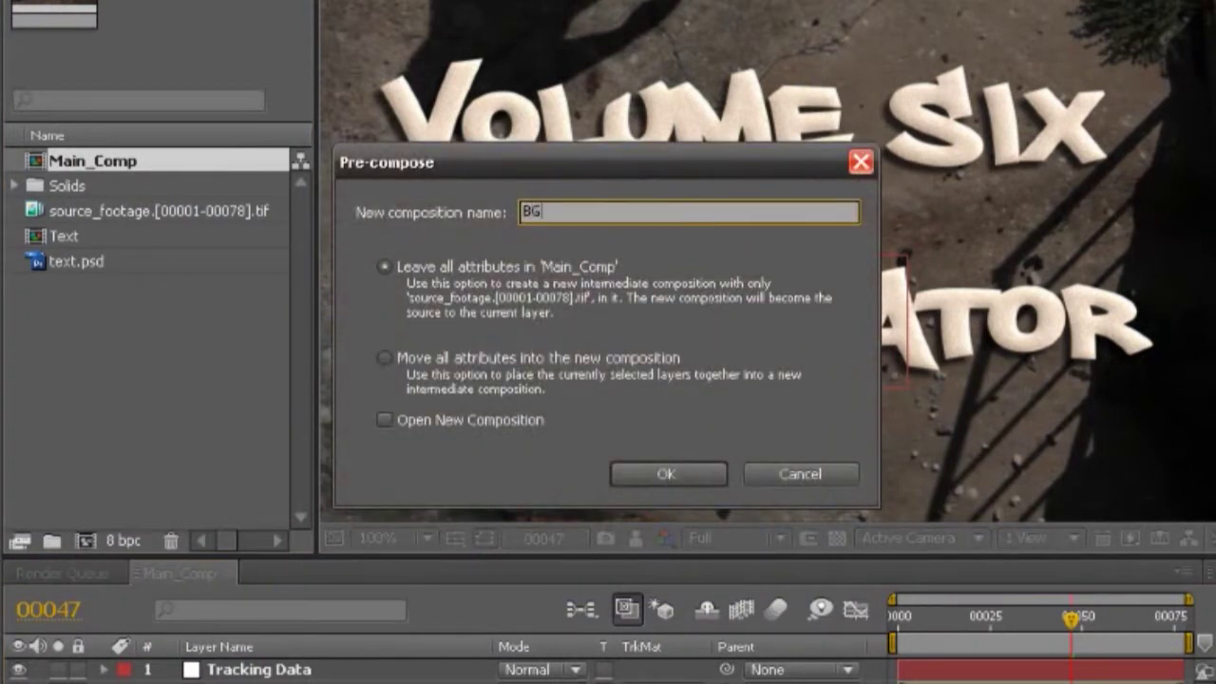
{"action": "type", "text": " footage"}
{"action": "key", "text": "Return"}
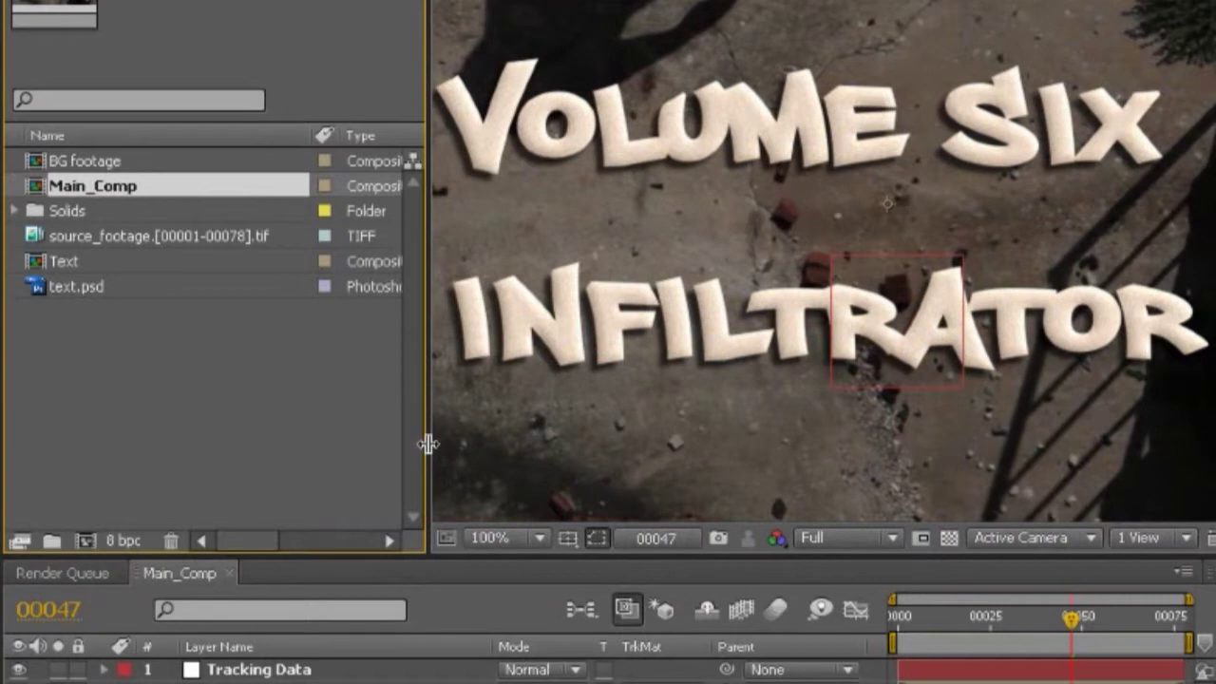
{"action": "left_click_drag", "start_coordinate": [427, 443], "coordinate": [333, 459]}
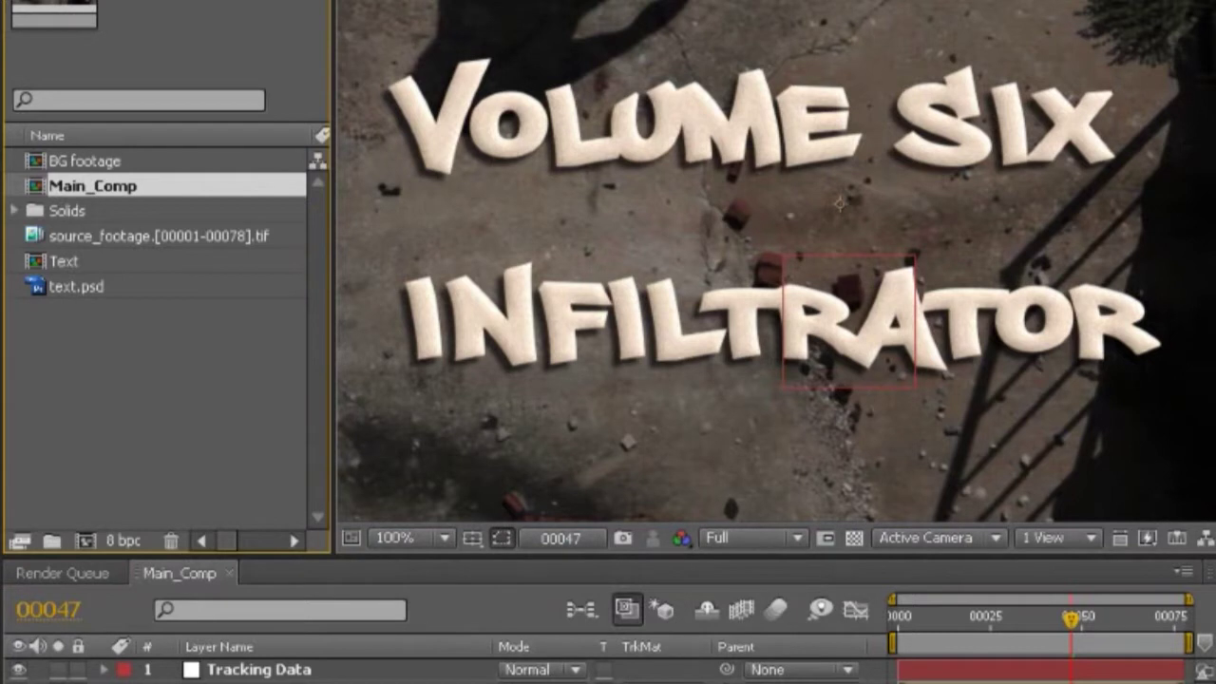
- Duplicate the BG footage layer and check the source footage inside the BG footage composition
{"action": "key", "text": "ctrl+d"}
{"action": "key", "text": "Delete"}
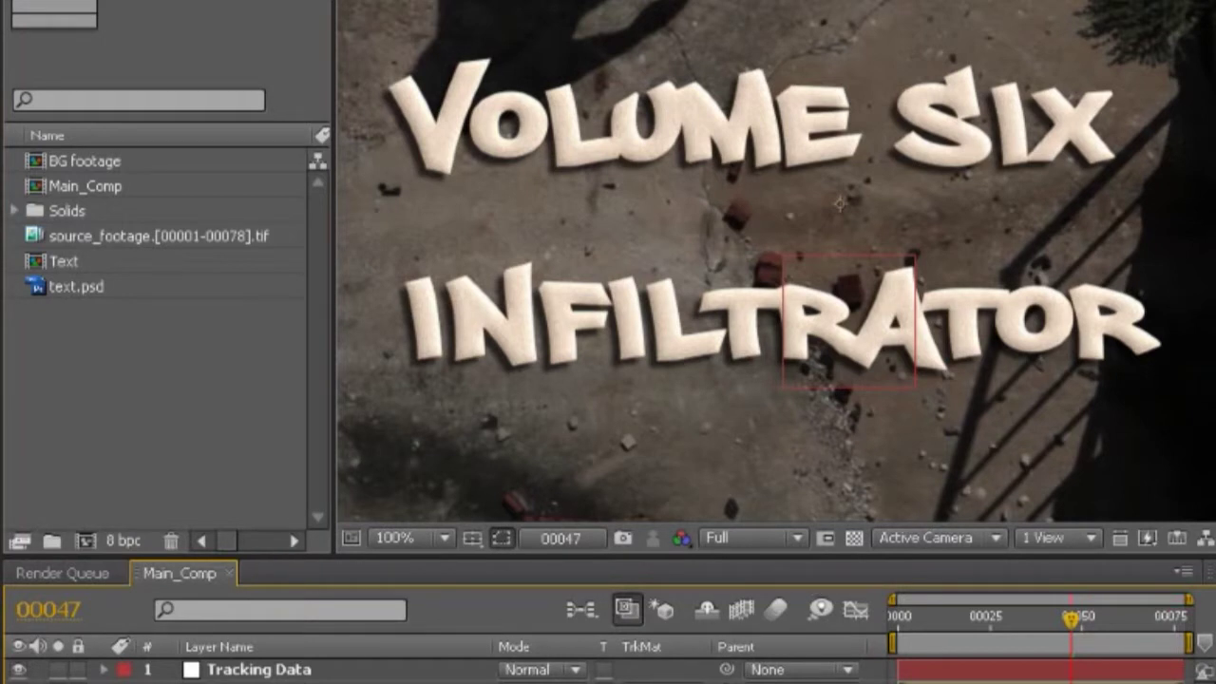
{"action": "double_click", "coordinate": [84, 160]}
{"action": "left_click", "coordinate": [387, 669]}
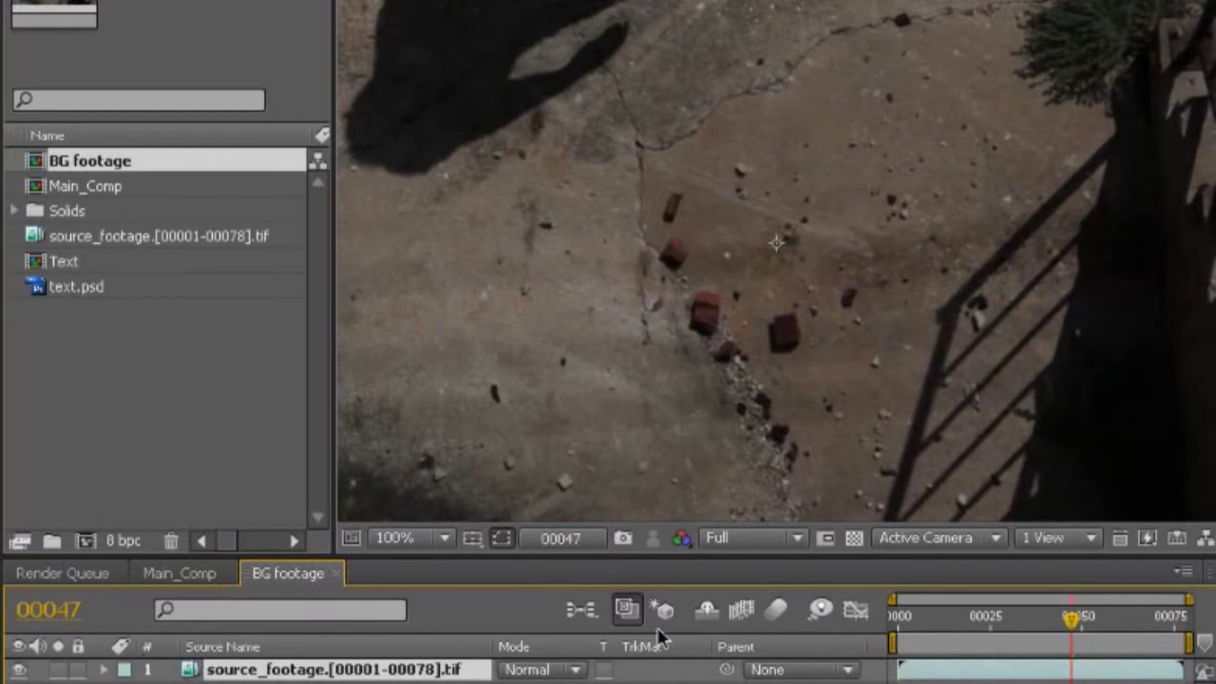
{"action": "left_click", "coordinate": [335, 573]}
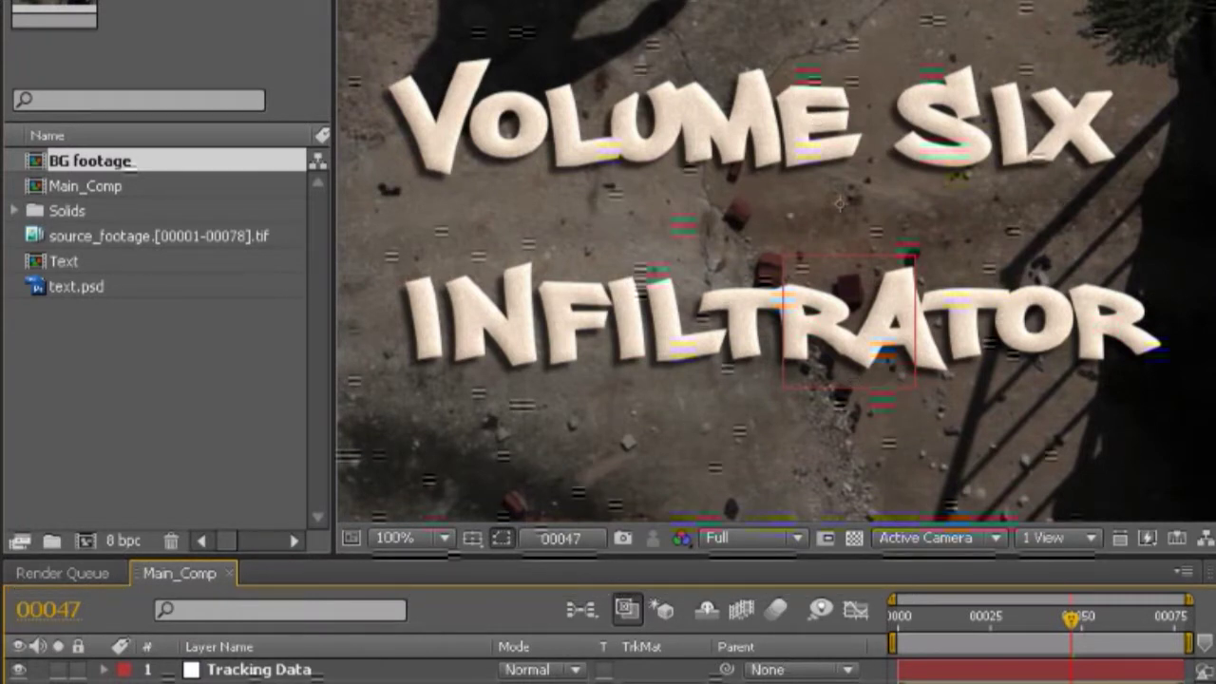
- Place the Shadows layer above Tracking Data at the top of the Main_Comp layer stack and solo it
{"action": "left_click", "coordinate": [307, 669]}
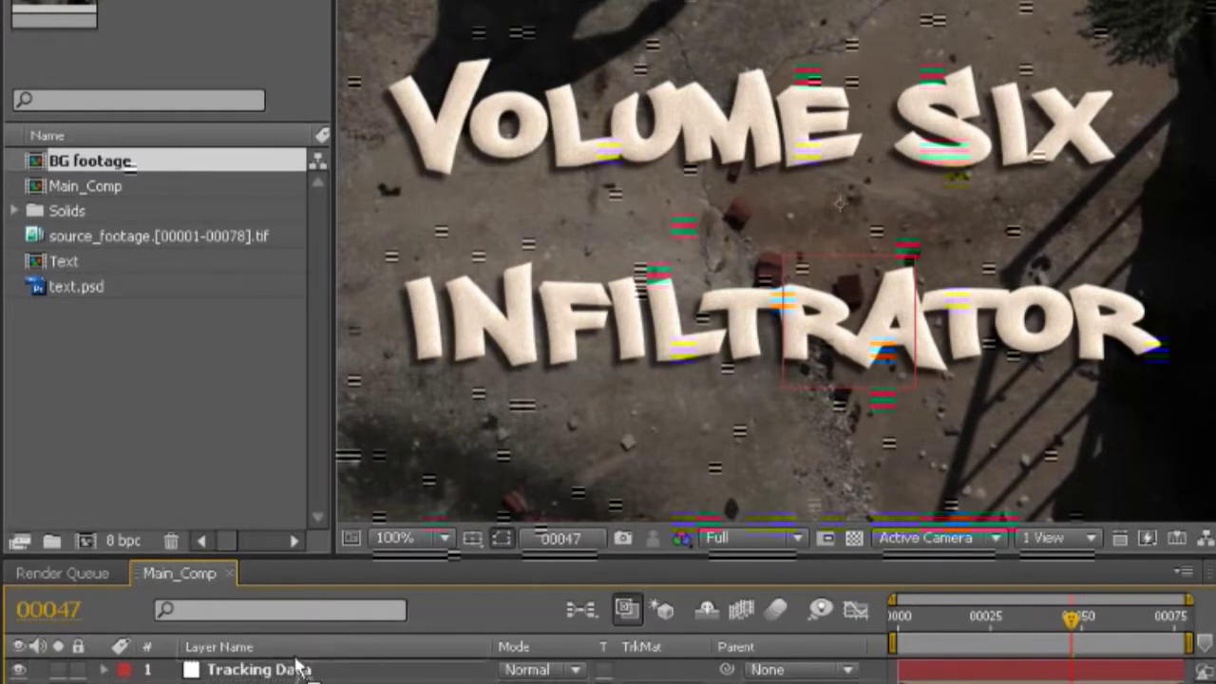
{"action": "key", "text": "Delete"}
{"action": "left_click", "coordinate": [57, 670]}
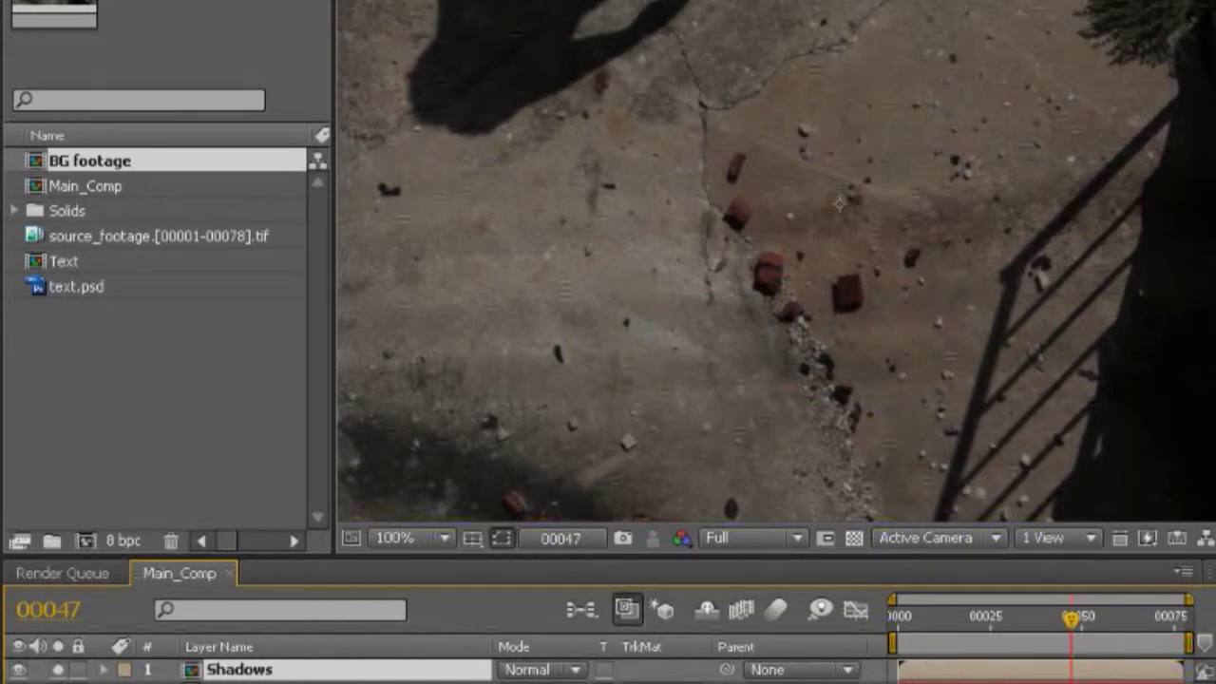
- Apply the Luma Key effect to the Shadows layer with Key Type Key Out Brighter and a Threshold of 20
{"action": "key", "text": "alt+t"}
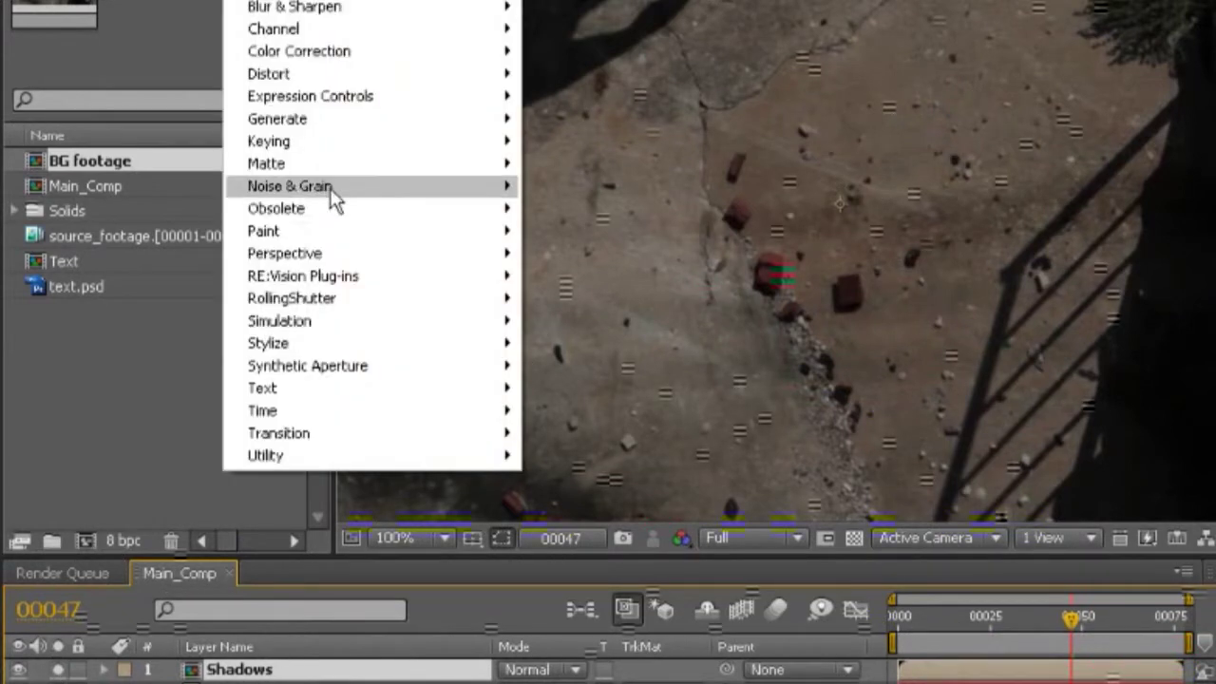
{"action": "mouse_move", "coordinate": [293, 146]}
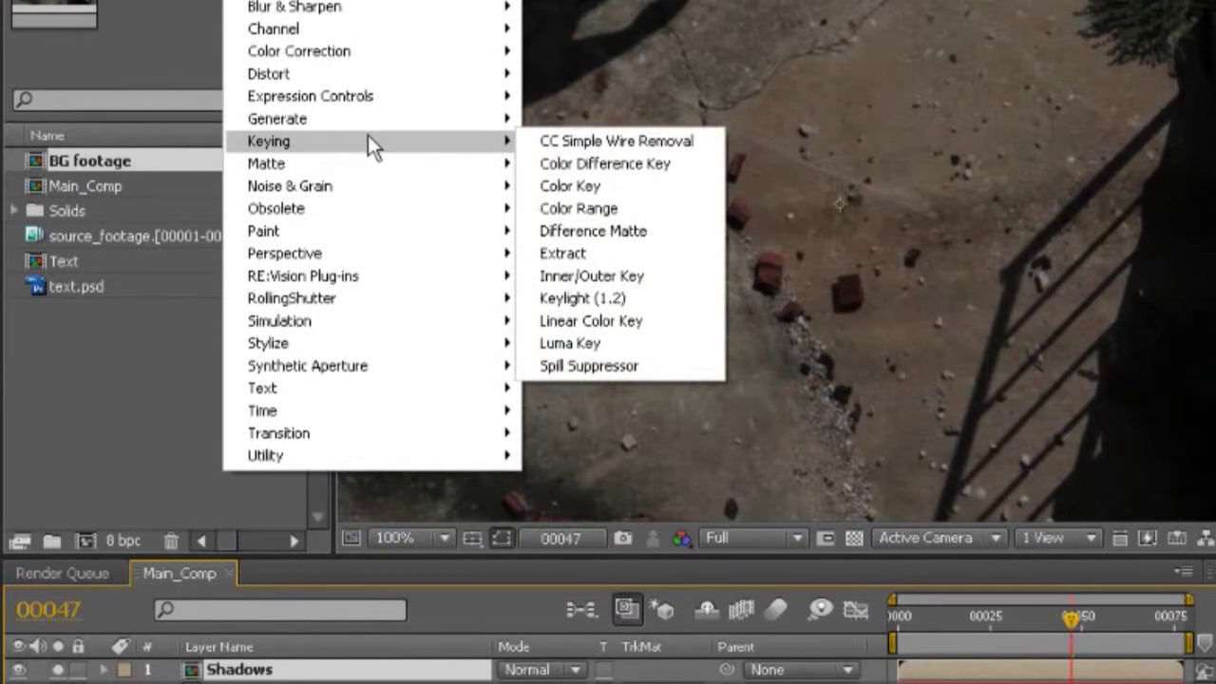
{"action": "key", "text": "Return"}
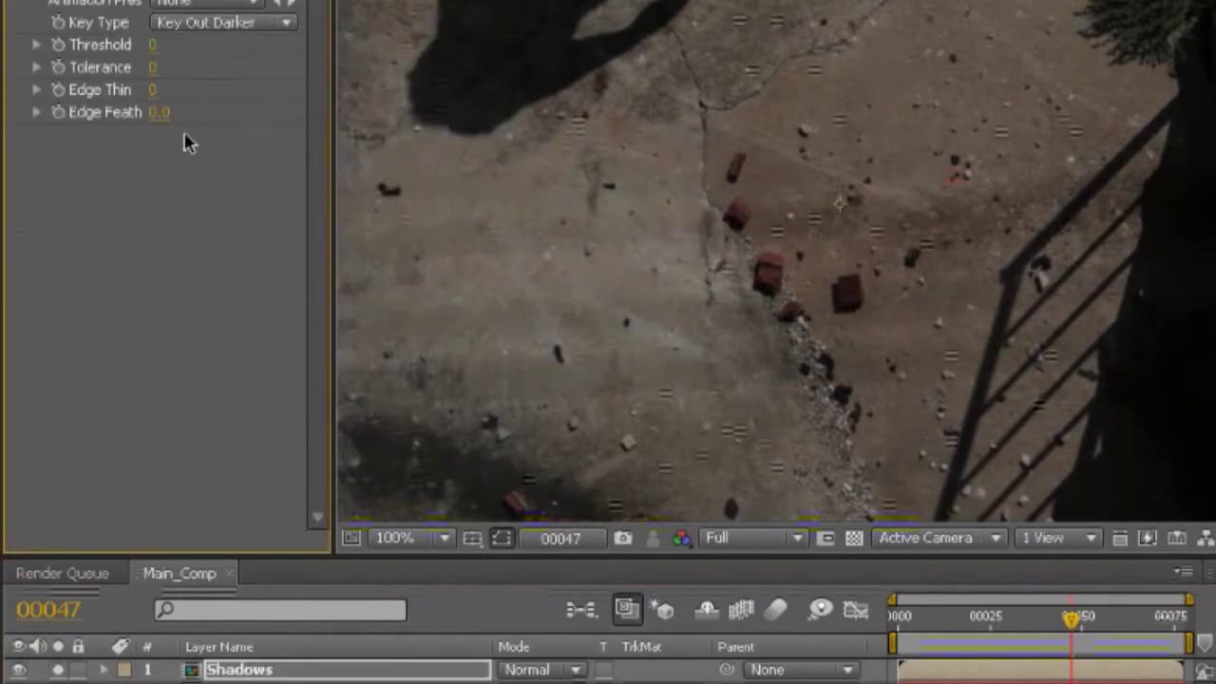
{"action": "left_click", "coordinate": [192, 26]}
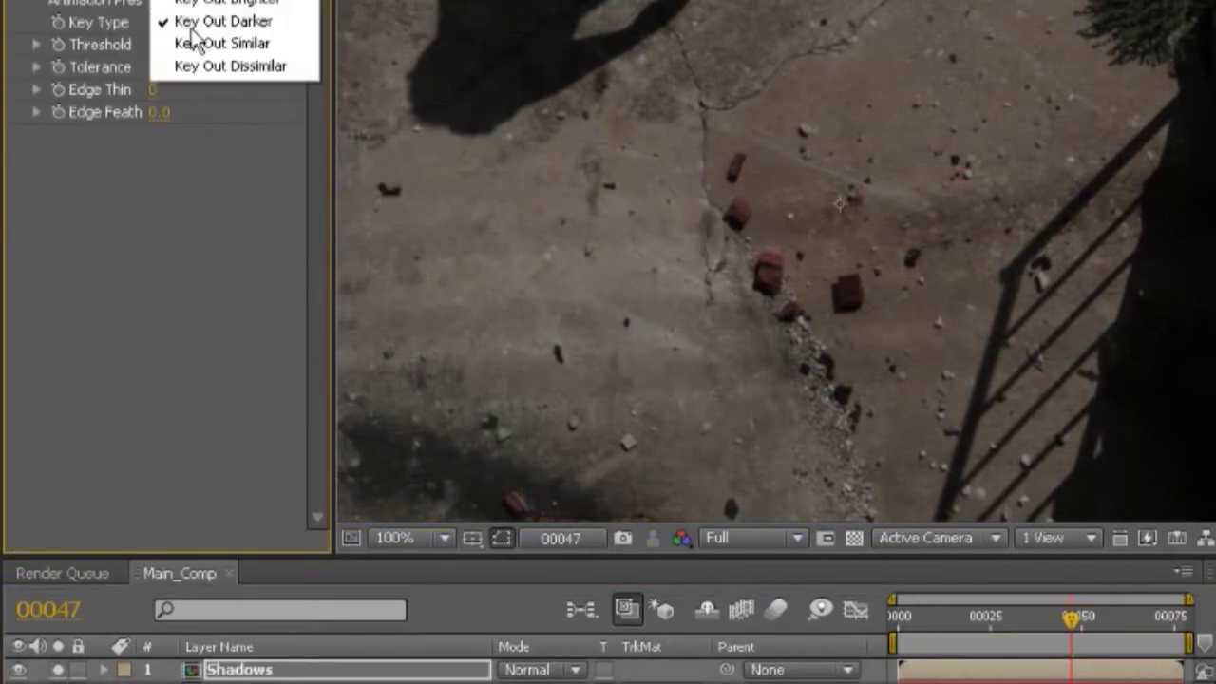
{"action": "left_click", "coordinate": [212, 6]}
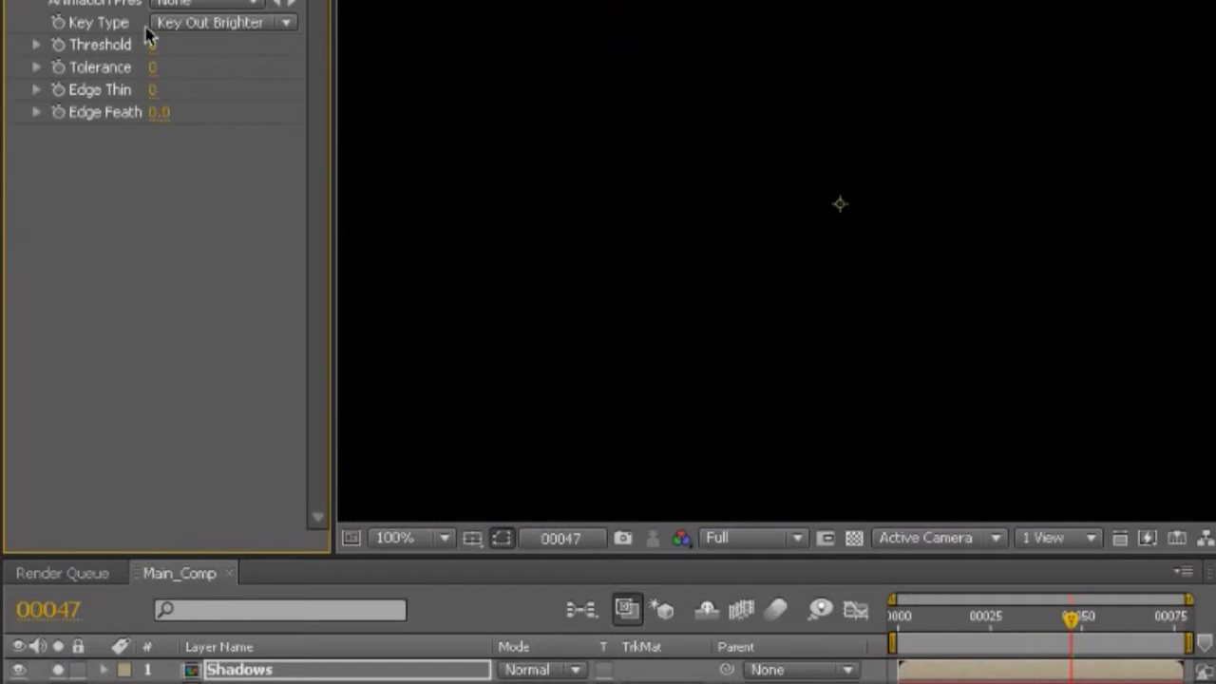
{"action": "left_click_drag", "start_coordinate": [176, 44], "coordinate": [228, 81]}
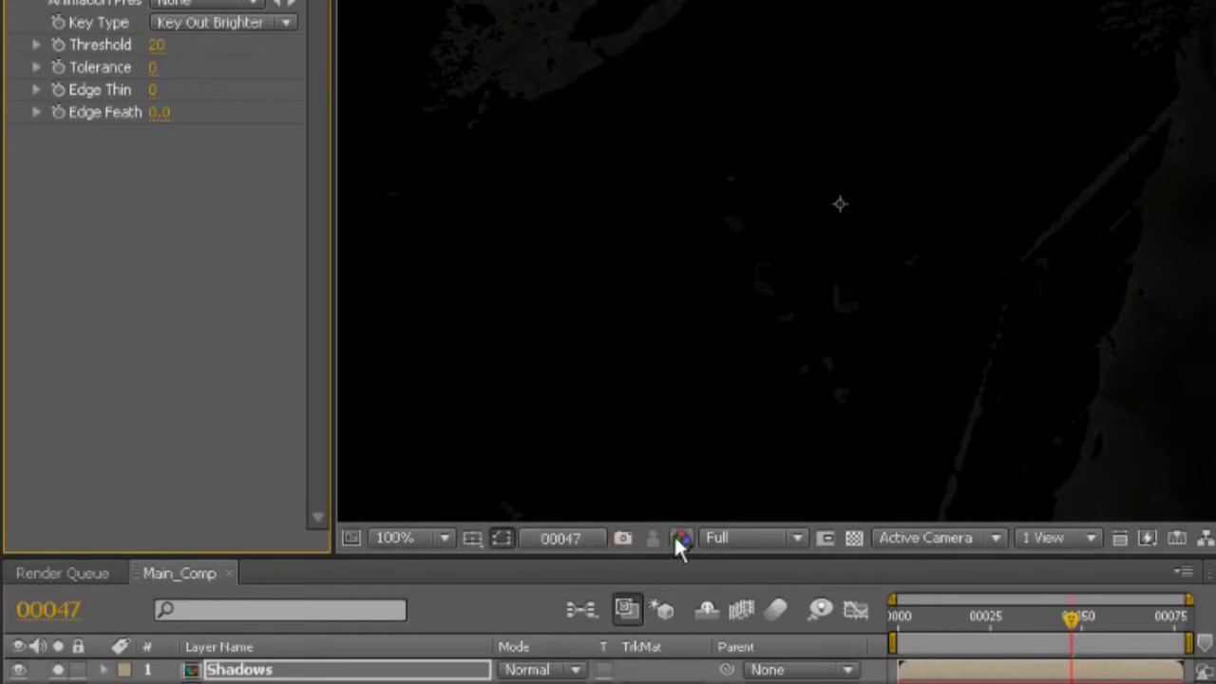
{"action": "left_click", "coordinate": [666, 681]}
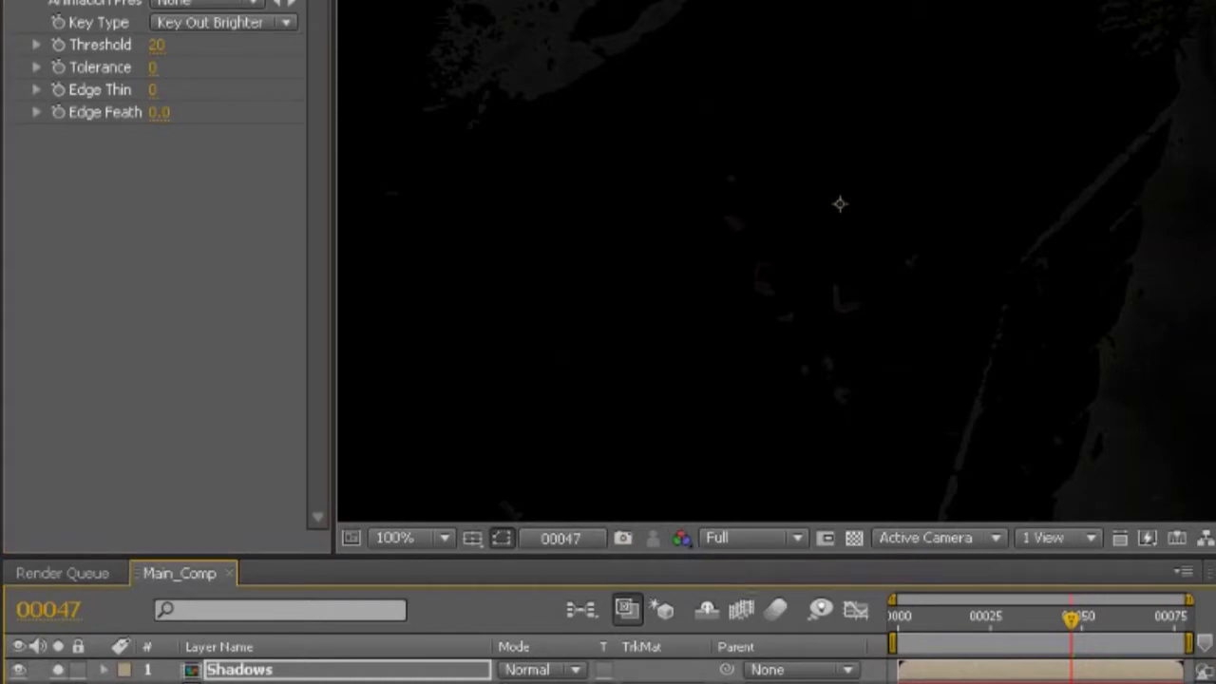
{"action": "key", "text": "ctrl+k"}
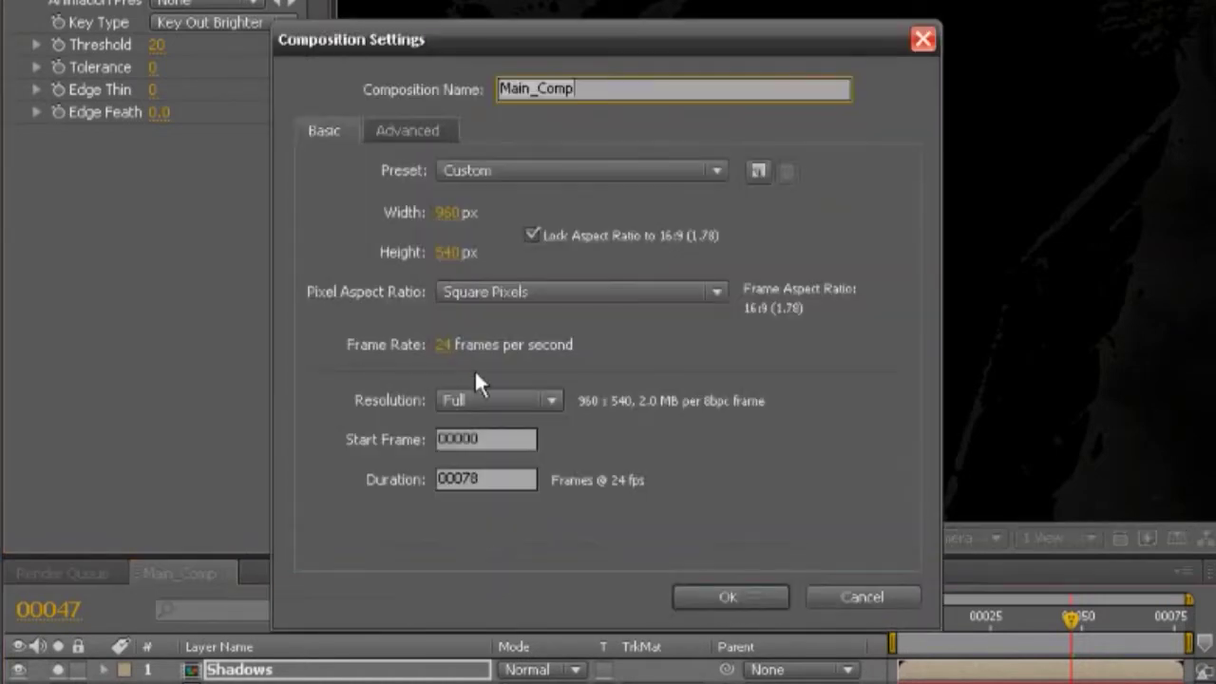
{"action": "left_click", "coordinate": [409, 131]}
{"action": "left_click", "coordinate": [868, 591]}
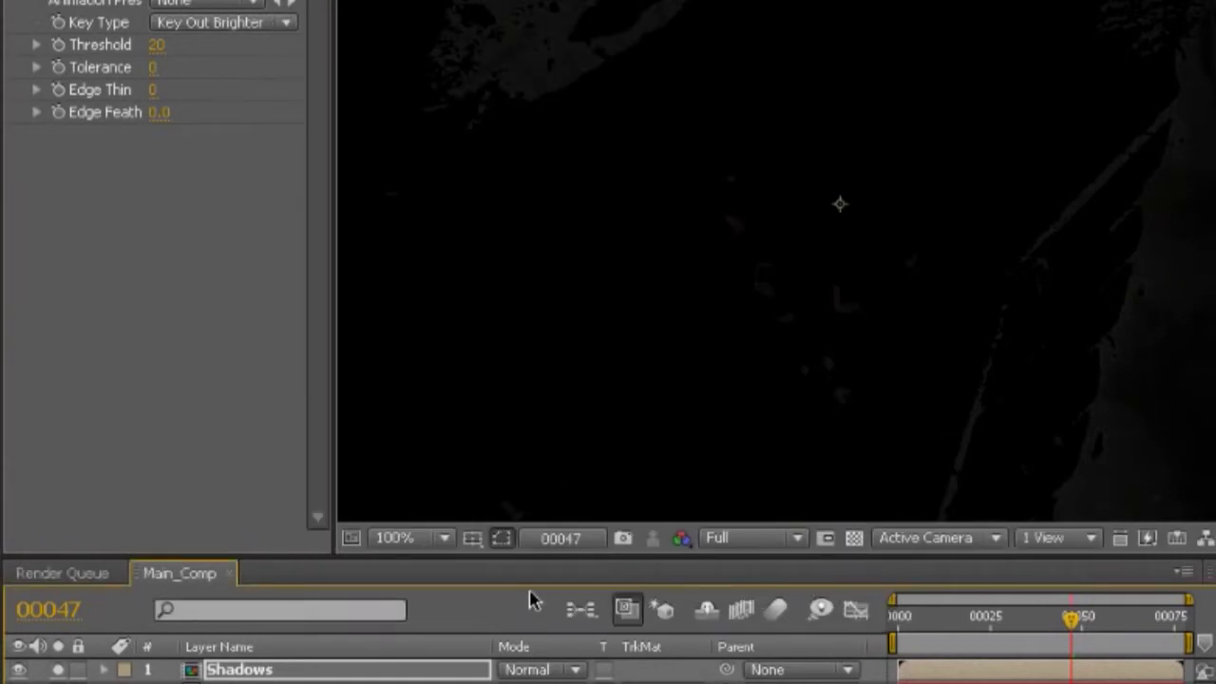
{"action": "key", "text": "ctrl+shift+b"}
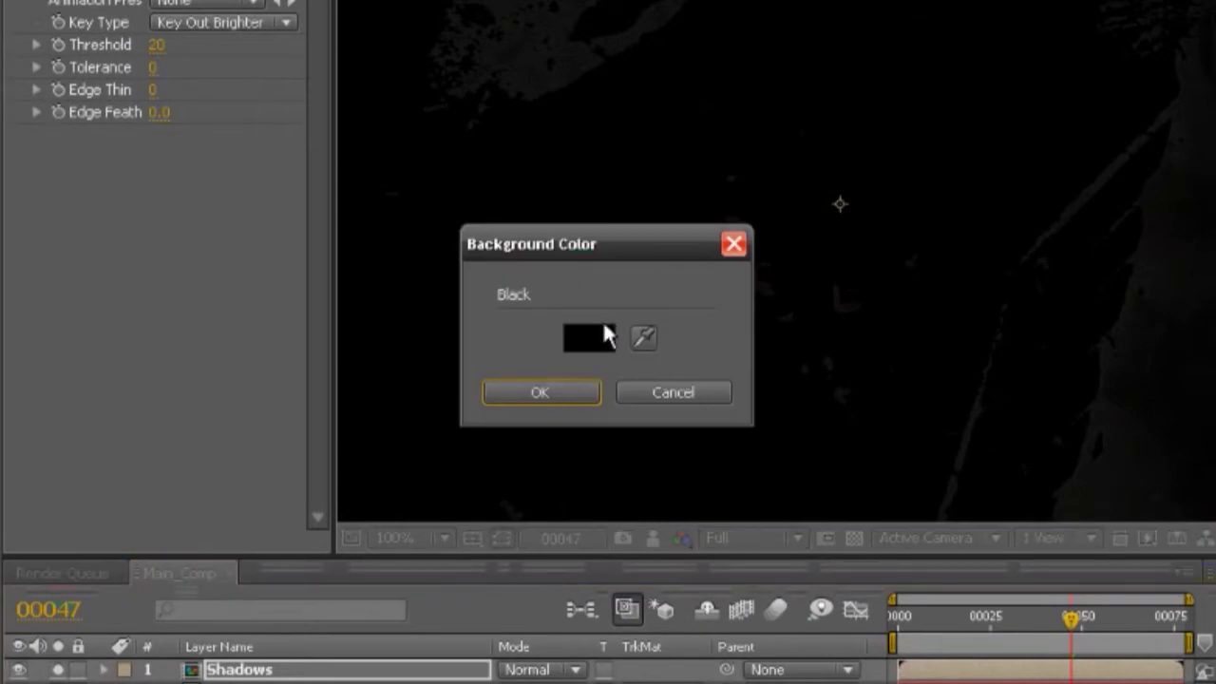
{"action": "left_click", "coordinate": [663, 395]}
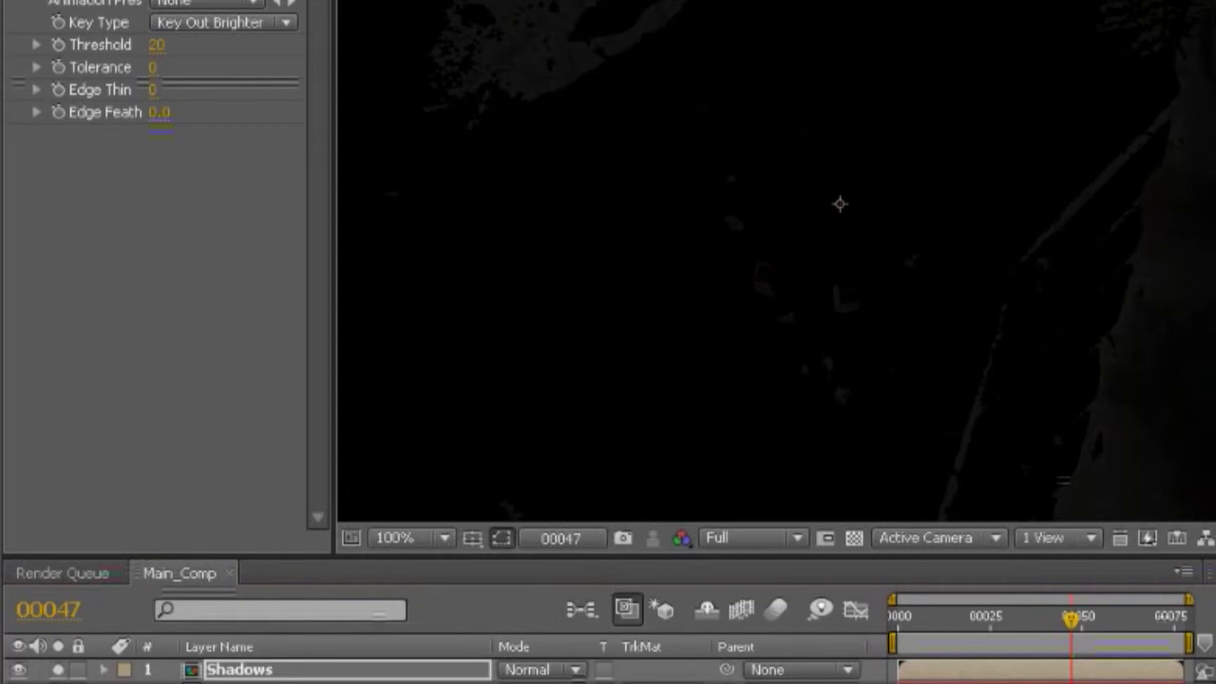
- Change the background color of Main_Comp to light gray
{"action": "left_click", "coordinate": [116, 0]}
{"action": "left_click", "coordinate": [152, 0]}
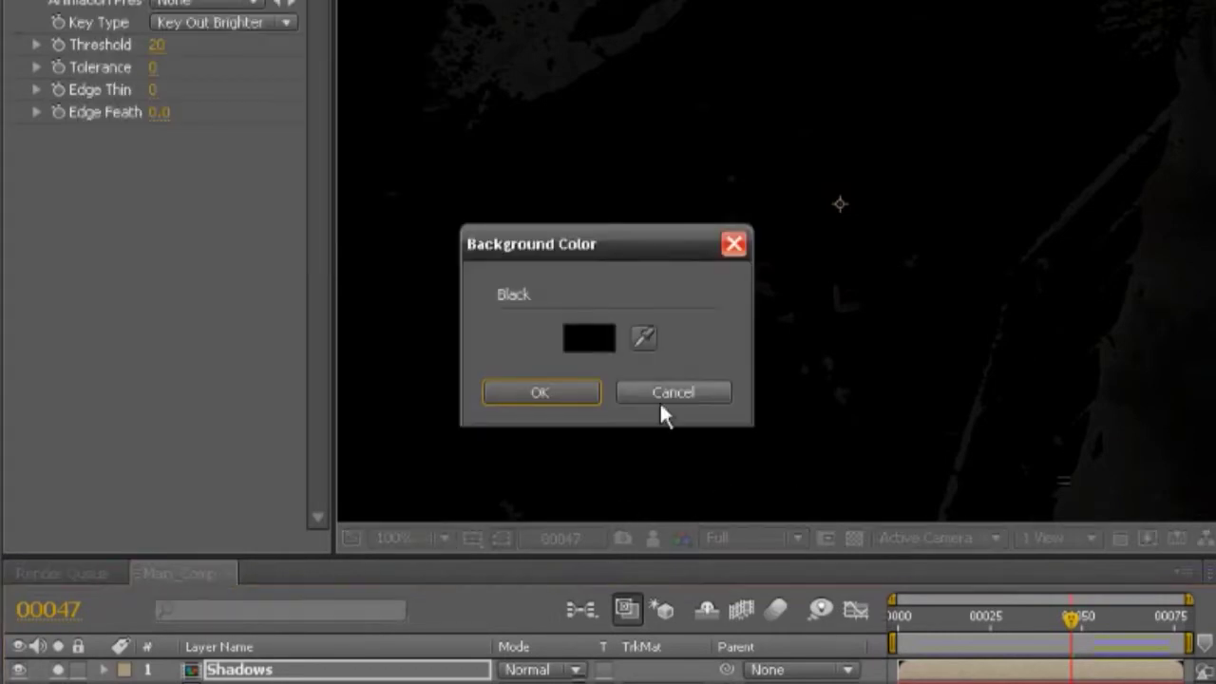
{"action": "left_click", "coordinate": [603, 335]}
{"action": "left_click_drag", "start_coordinate": [431, 278], "coordinate": [149, 155]}
{"action": "key", "text": "Return"}
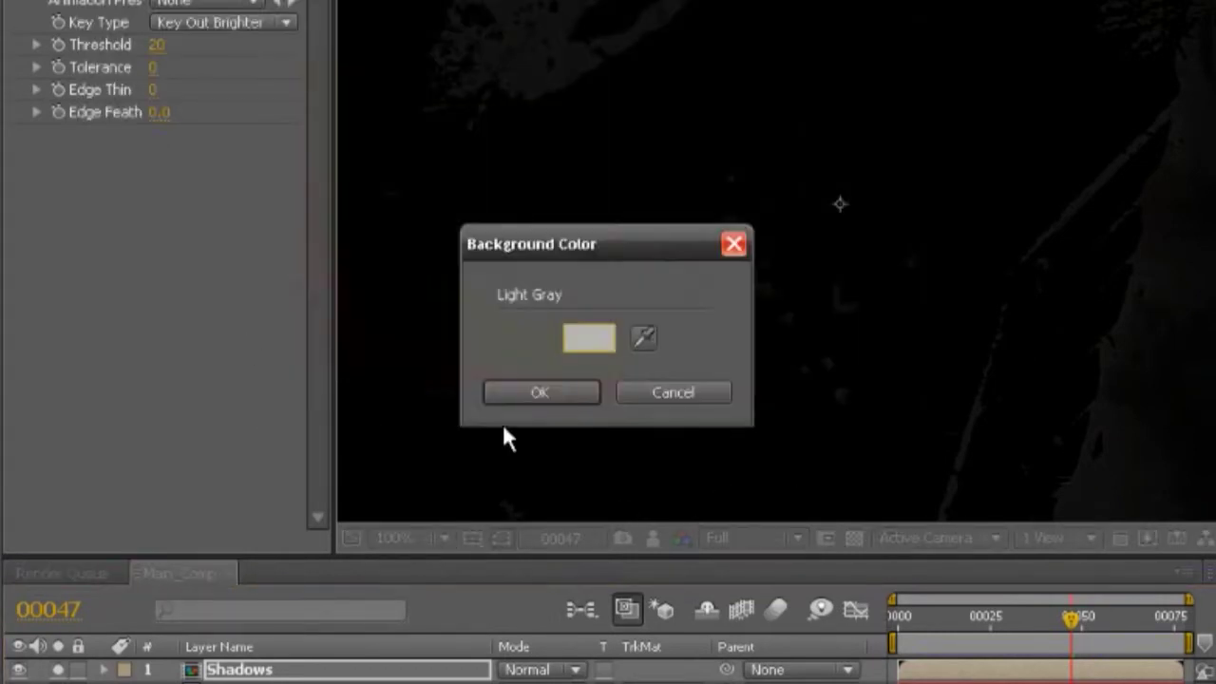
{"action": "left_click", "coordinate": [530, 391]}
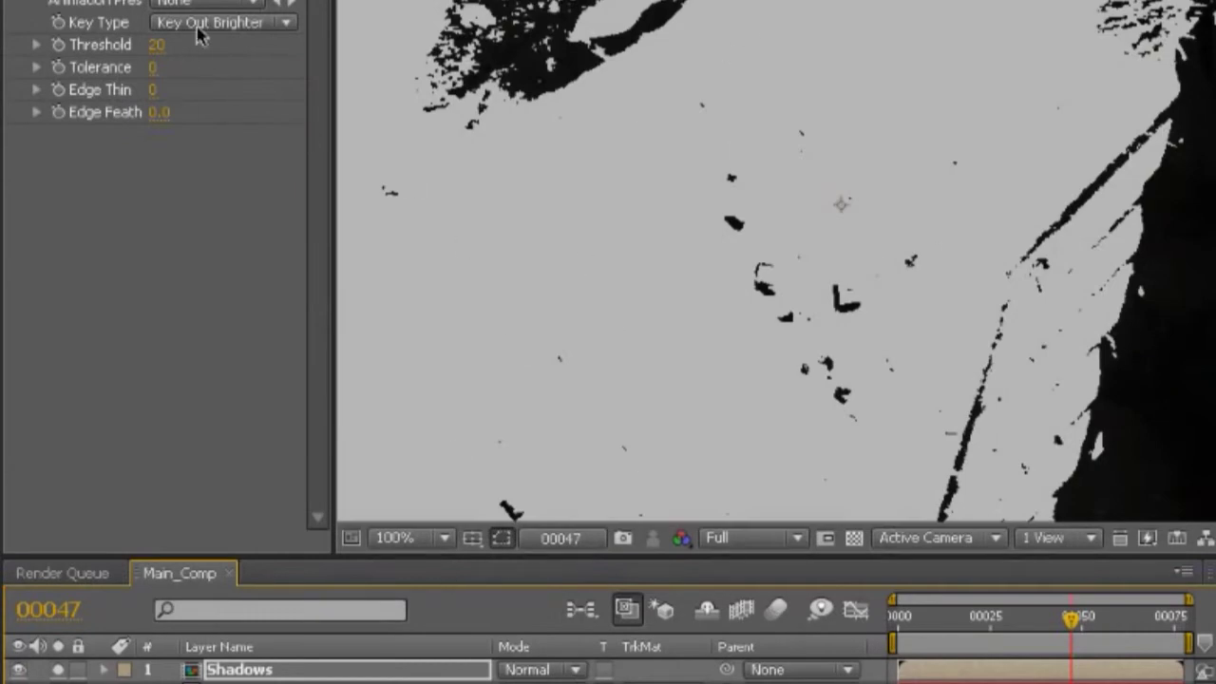
- Set the Luma Key on the Shadows layer to Threshold 36, Tolerance 34 and Edge Feather 3.0
{"action": "left_click_drag", "start_coordinate": [156, 46], "coordinate": [201, 69]}
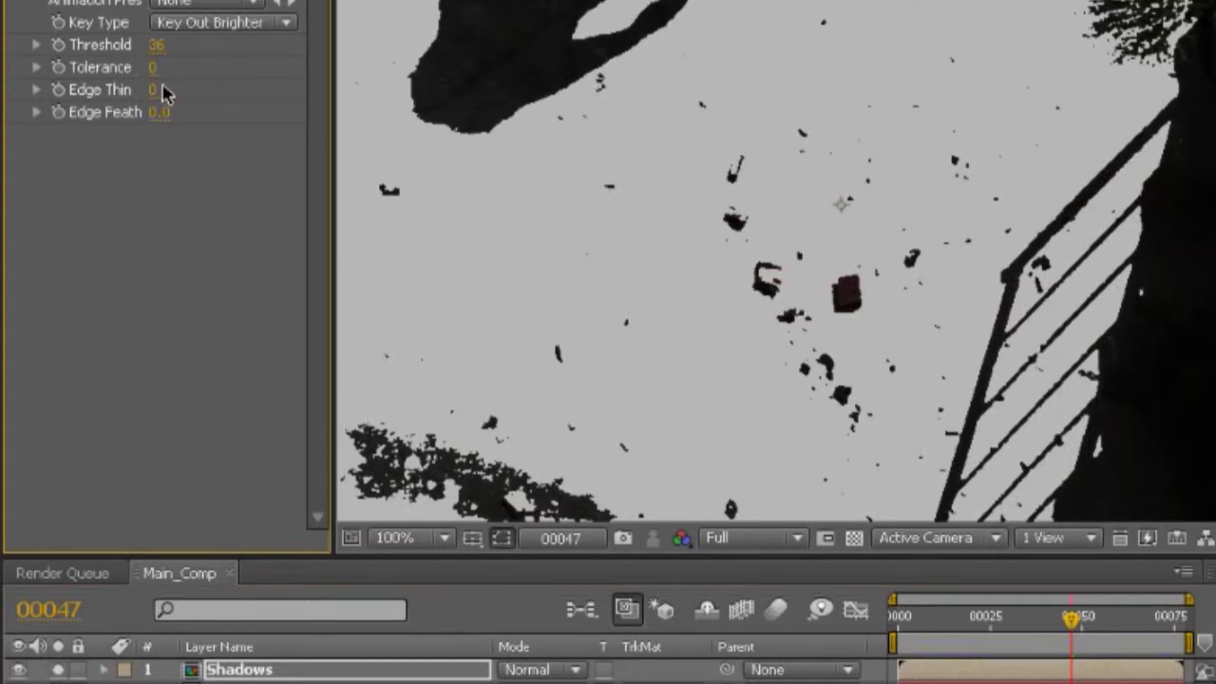
{"action": "left_click_drag", "start_coordinate": [154, 68], "coordinate": [214, 71]}
{"action": "left_click", "coordinate": [158, 113]}
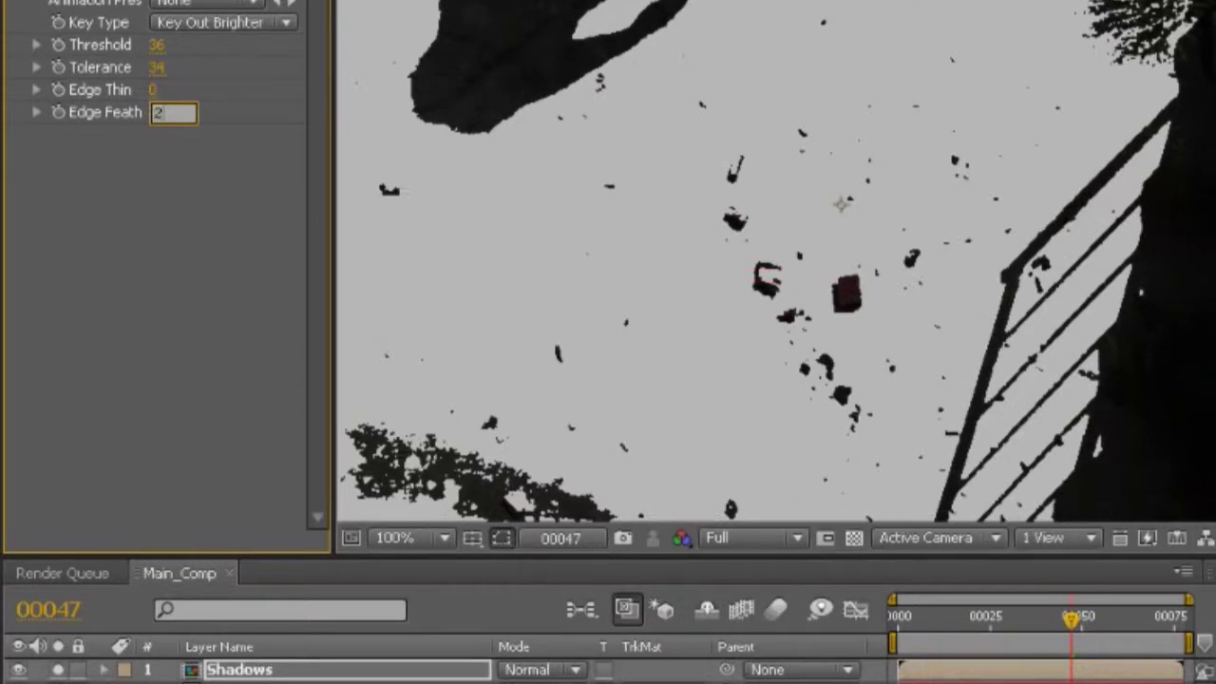
{"action": "key", "text": "Return"}
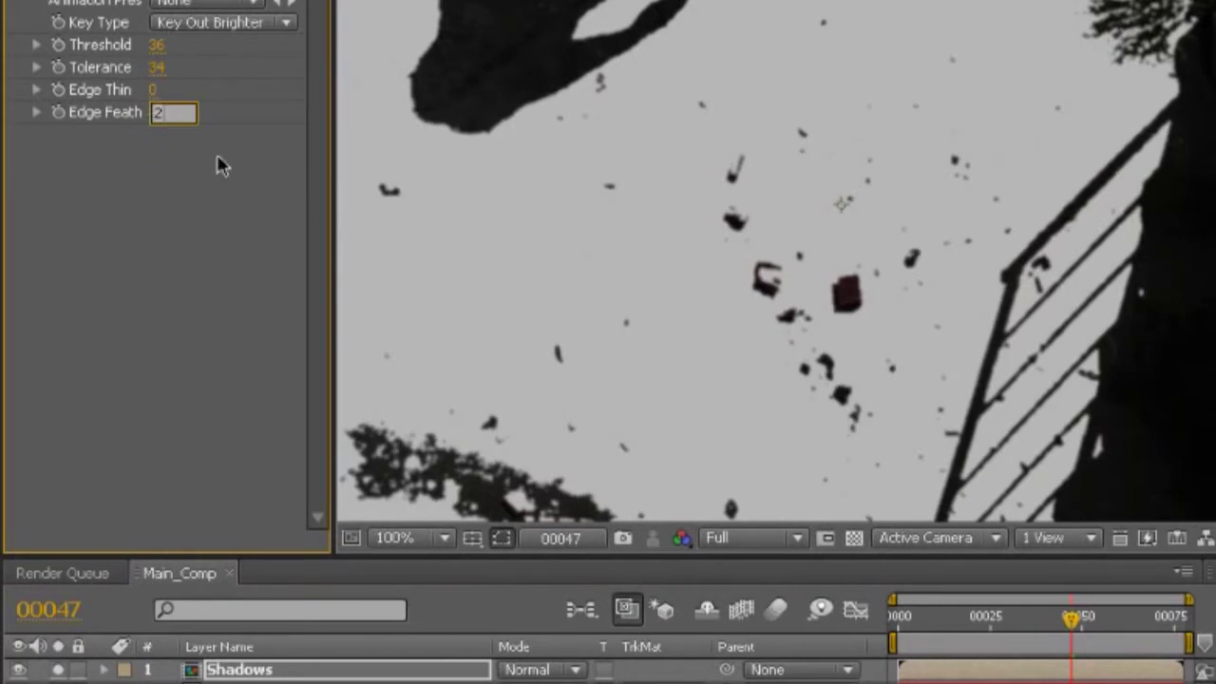
{"action": "key", "text": "Return"}
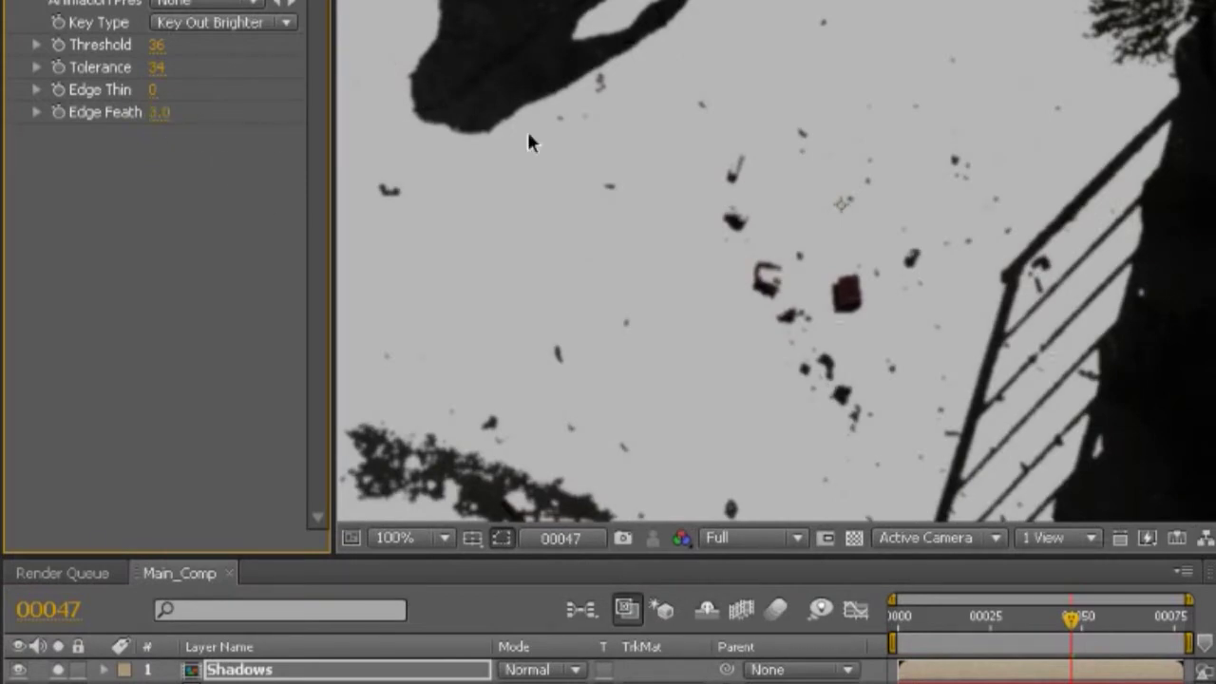
- Turn off solo for the Shadows layer and check the keyed shadows over the title at frames 35 and 47
{"action": "left_click_drag", "start_coordinate": [1040, 646], "coordinate": [1026, 670]}
{"action": "left_click", "coordinate": [57, 670]}
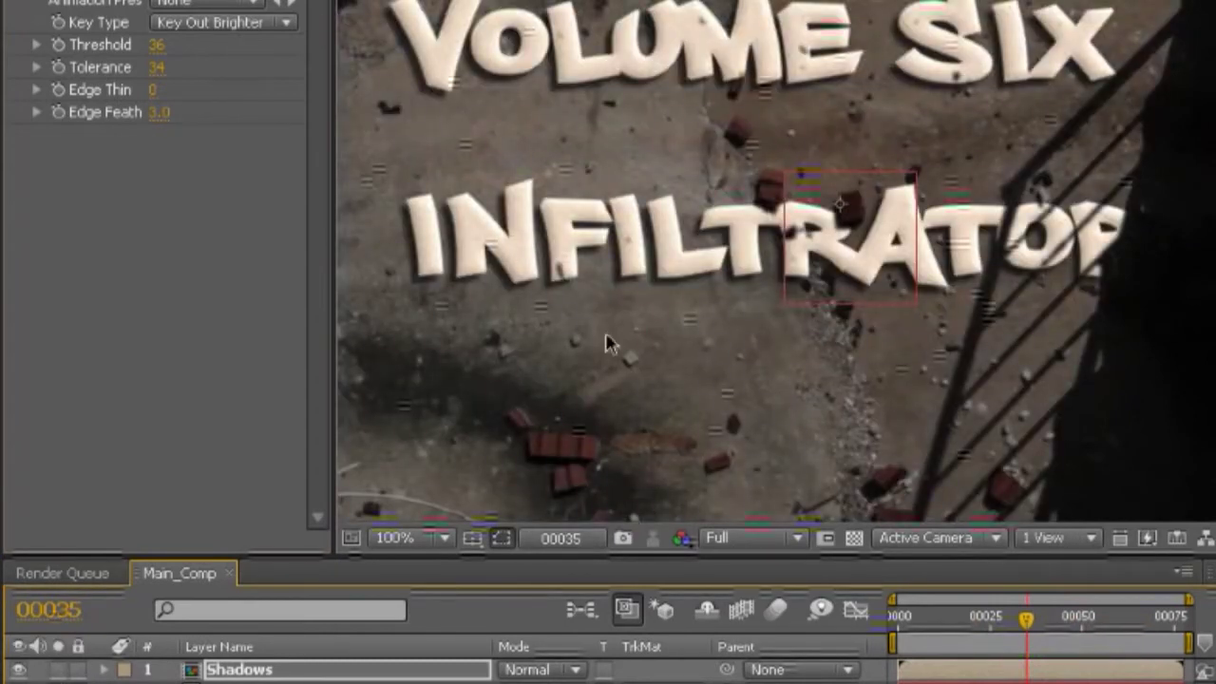
{"action": "left_click", "coordinate": [1083, 620]}
{"action": "left_click_drag", "start_coordinate": [1119, 633], "coordinate": [1072, 642]}
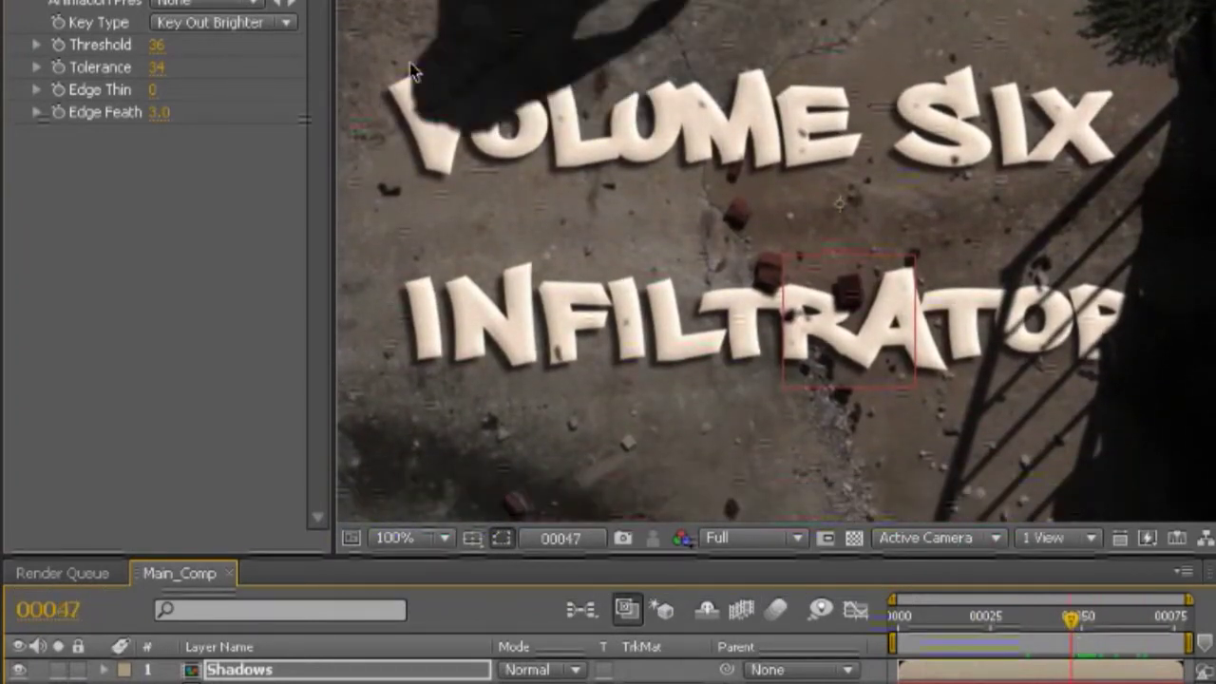
- Examine the edge of the keyed shadow where it crosses the first letters of VOLUME at close range
{"action": "scroll", "coordinate": [414, 72], "scroll_direction": "up", "scroll_amount": 1}
{"action": "scroll", "coordinate": [617, 318], "scroll_direction": "up", "scroll_amount": 1}
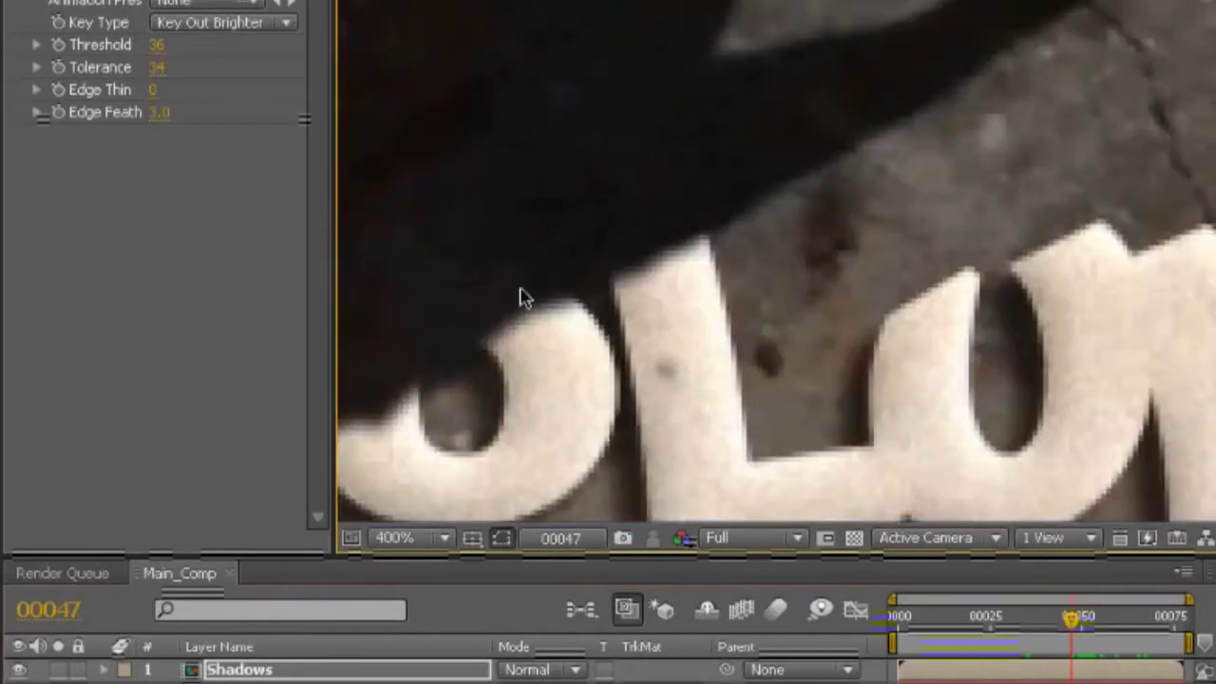
{"action": "left_click_drag", "start_coordinate": [535, 290], "coordinate": [864, 200]}
{"action": "scroll", "coordinate": [669, 253], "scroll_direction": "up", "scroll_amount": 2}
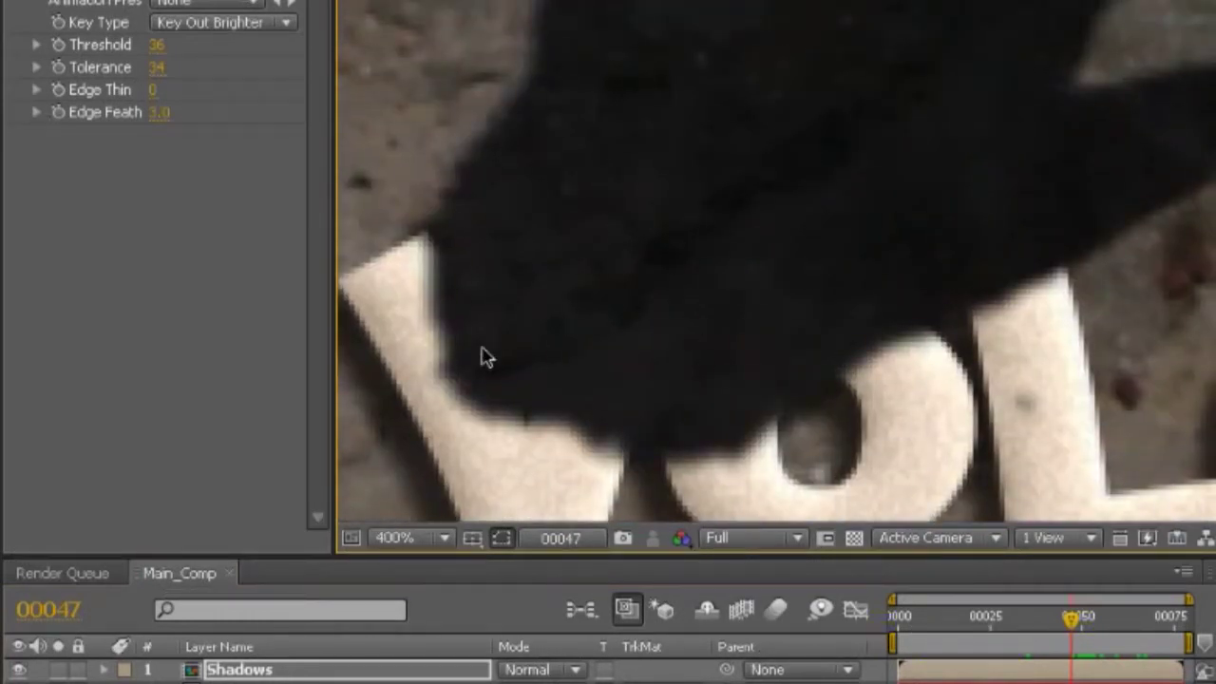
{"action": "left_click_drag", "start_coordinate": [522, 348], "coordinate": [701, 352]}
{"action": "scroll", "coordinate": [701, 351], "scroll_direction": "up", "scroll_amount": 1}
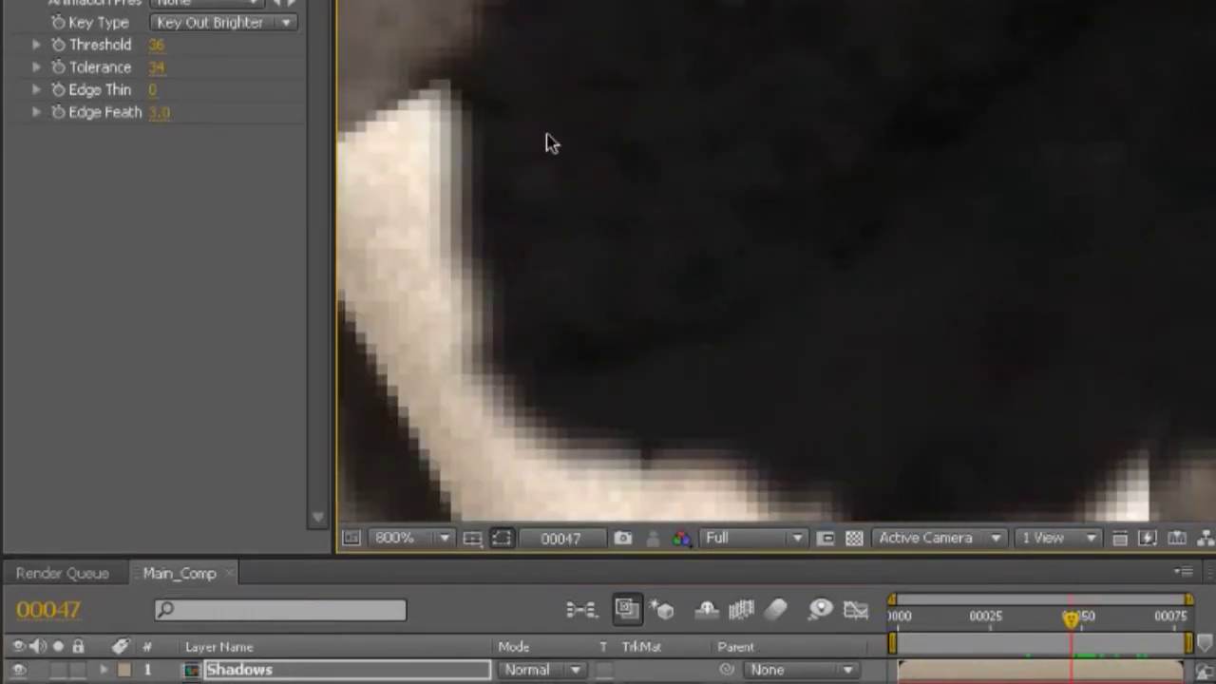
{"action": "scroll", "coordinate": [725, 440], "scroll_direction": "down", "scroll_amount": 3}
{"action": "scroll", "coordinate": [725, 439], "scroll_direction": "down", "scroll_amount": 2}
{"action": "left_click_drag", "start_coordinate": [964, 352], "coordinate": [580, 227]}
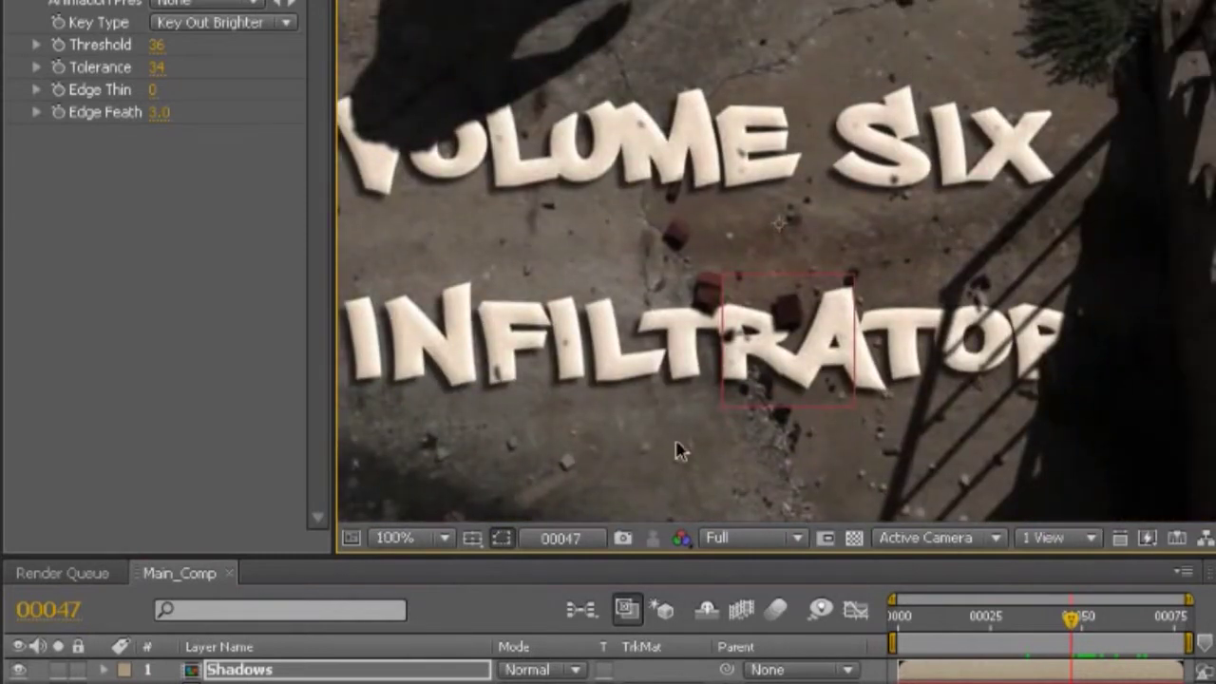
- Review how the shadows fall across both title lines at frames 12, 31 and 48
{"action": "left_click_drag", "start_coordinate": [1071, 619], "coordinate": [941, 621]}
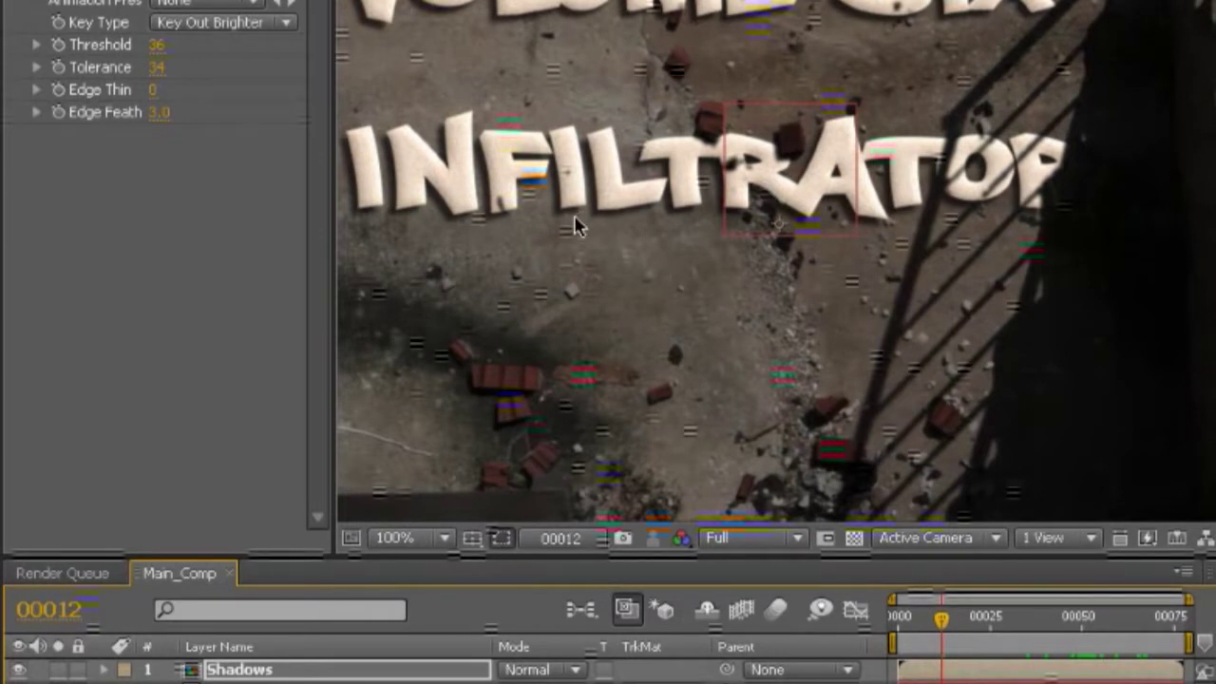
{"action": "left_click_drag", "start_coordinate": [621, 191], "coordinate": [684, 337]}
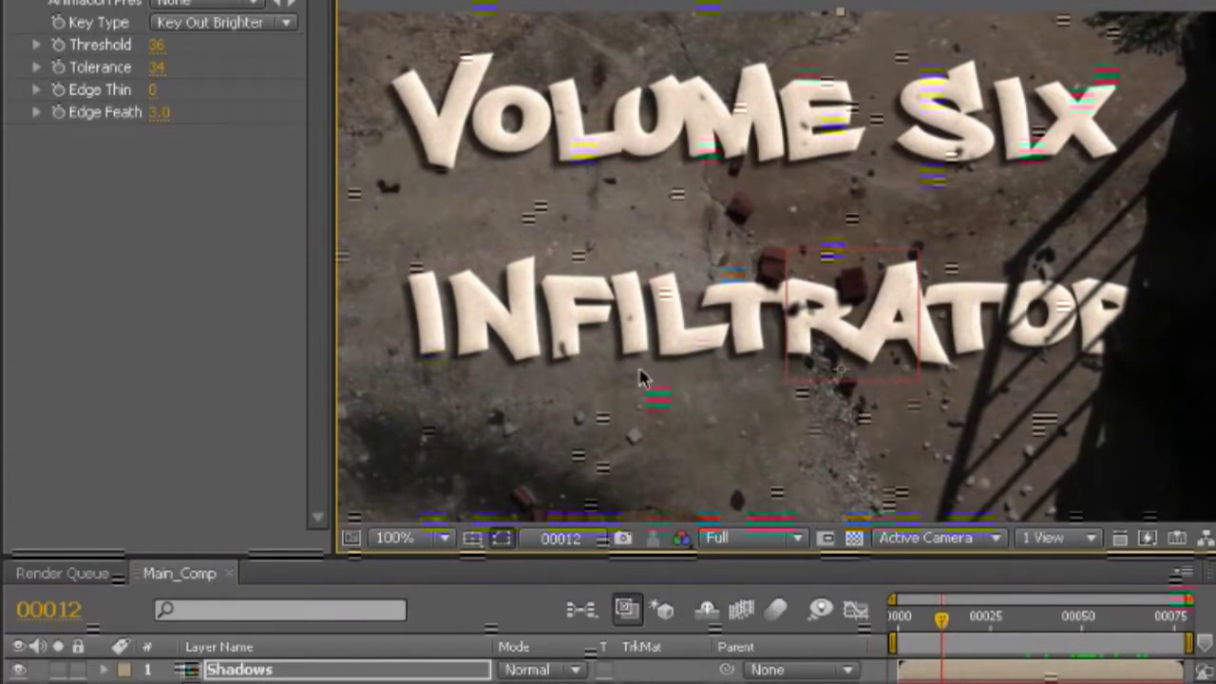
{"action": "left_click_drag", "start_coordinate": [969, 615], "coordinate": [1011, 618]}
{"action": "scroll", "coordinate": [688, 335], "scroll_direction": "down", "scroll_amount": 3}
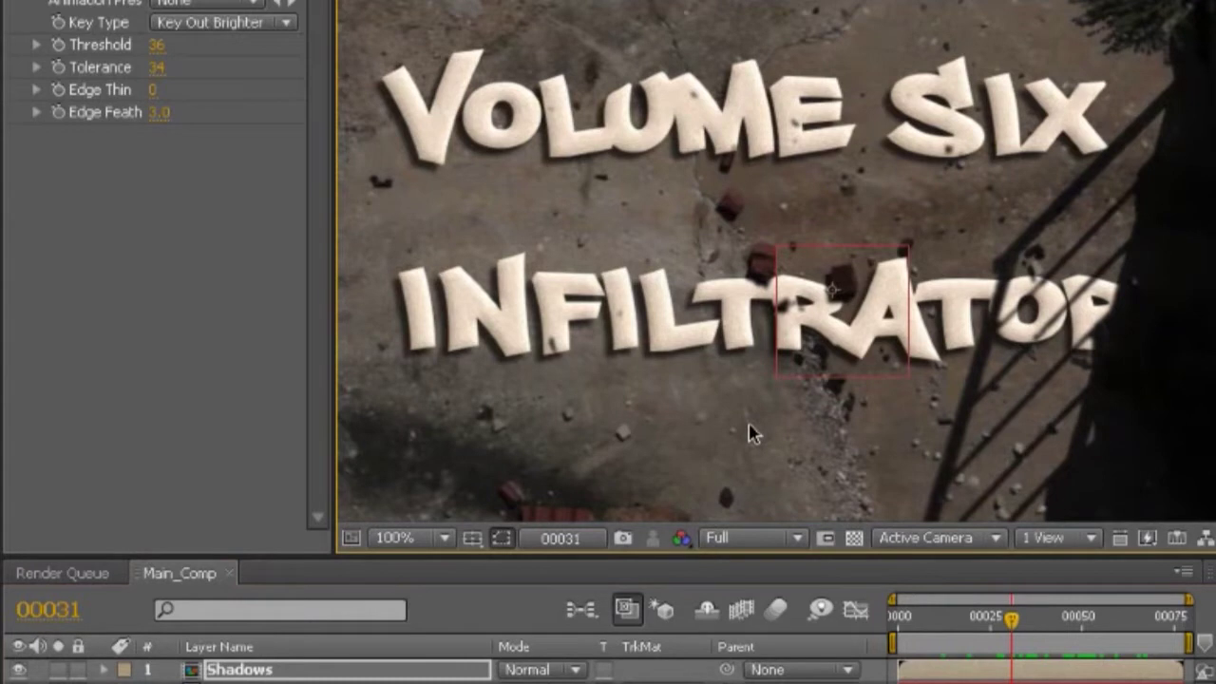
{"action": "left_click_drag", "start_coordinate": [990, 622], "coordinate": [1076, 644]}
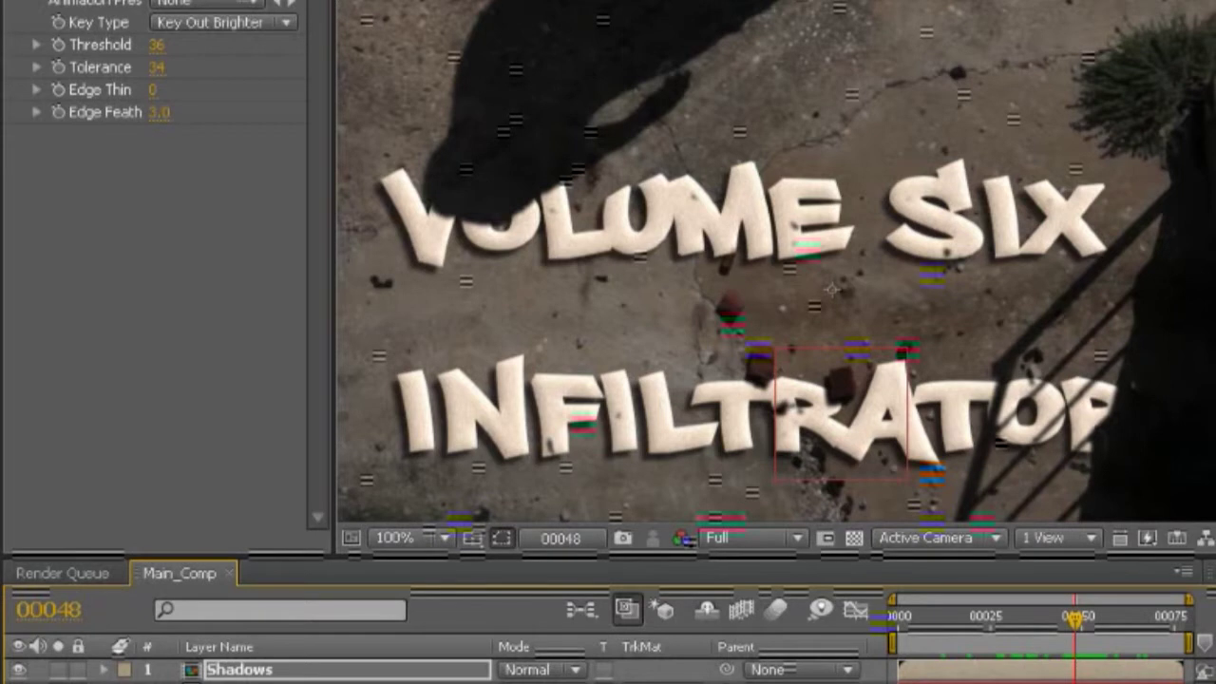
- Move the Volume Six Infiltrator text slightly upward inside the Text composition and check the result in Main_Comp
{"action": "left_click", "coordinate": [832, 418]}
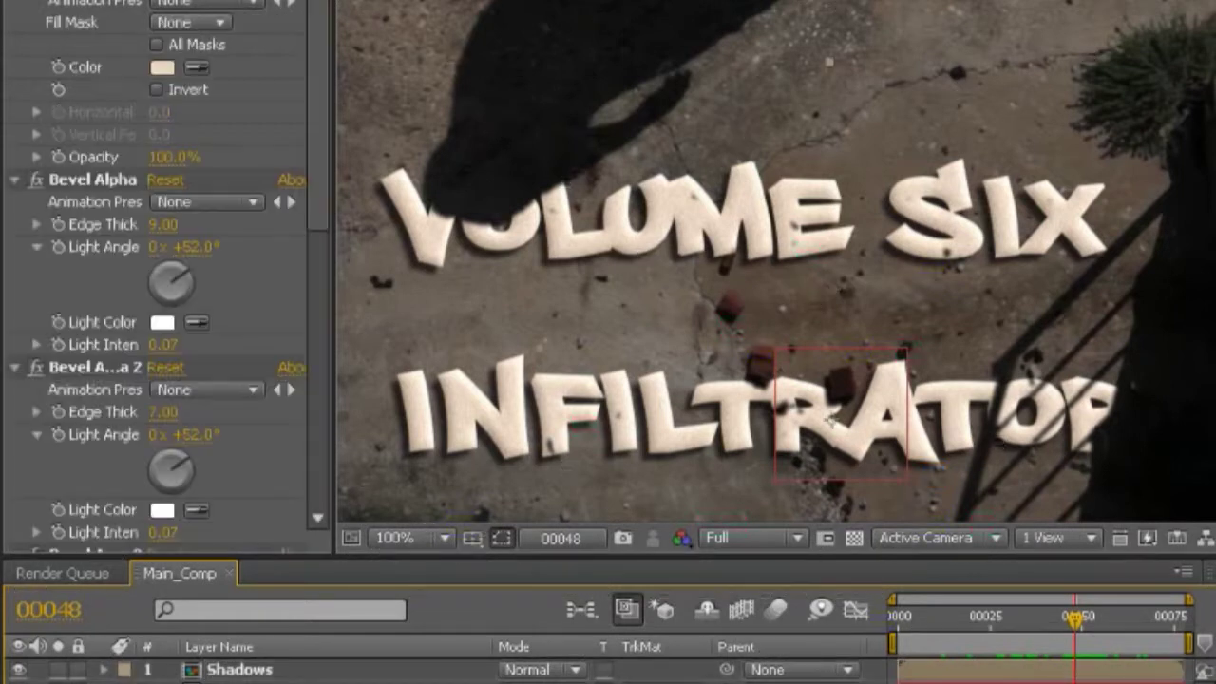
{"action": "double_click", "coordinate": [829, 418]}
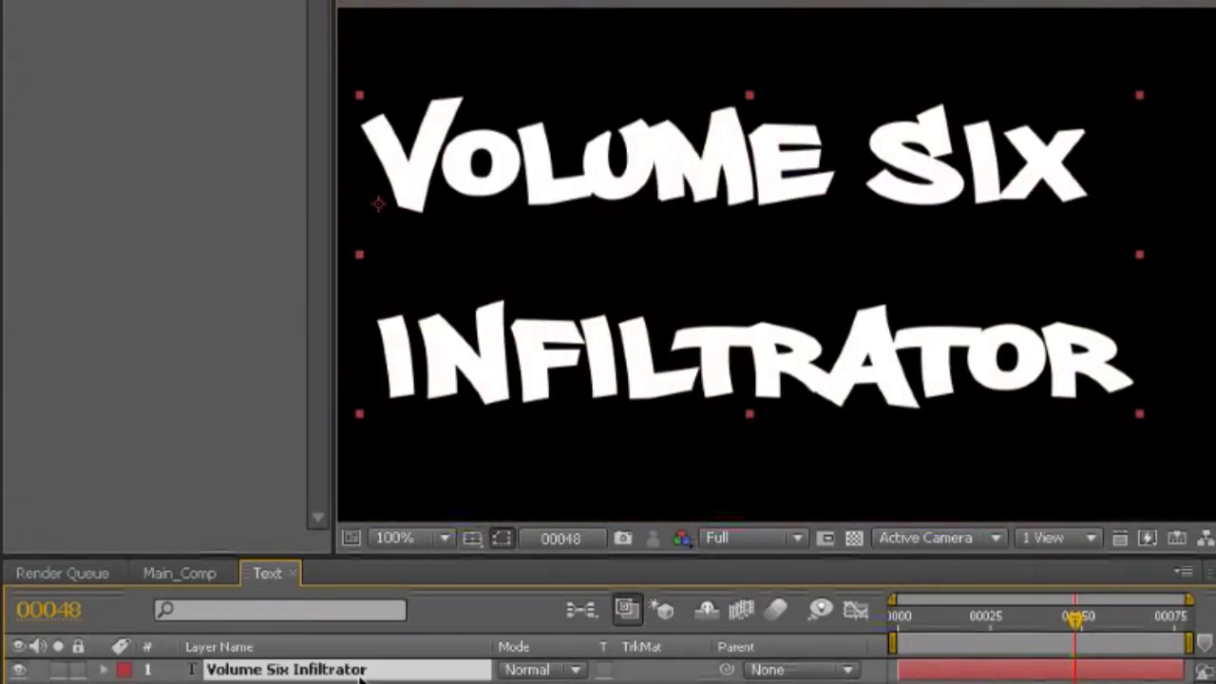
{"action": "key", "text": "Return"}
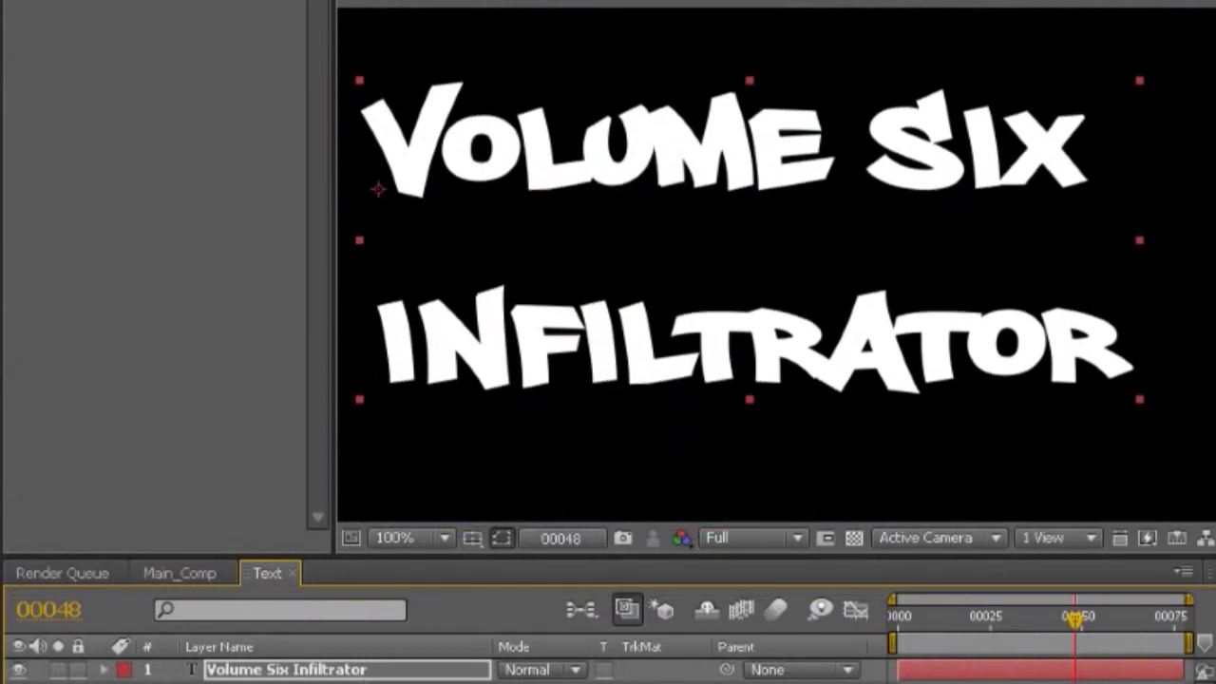
{"action": "left_click", "coordinate": [193, 572]}
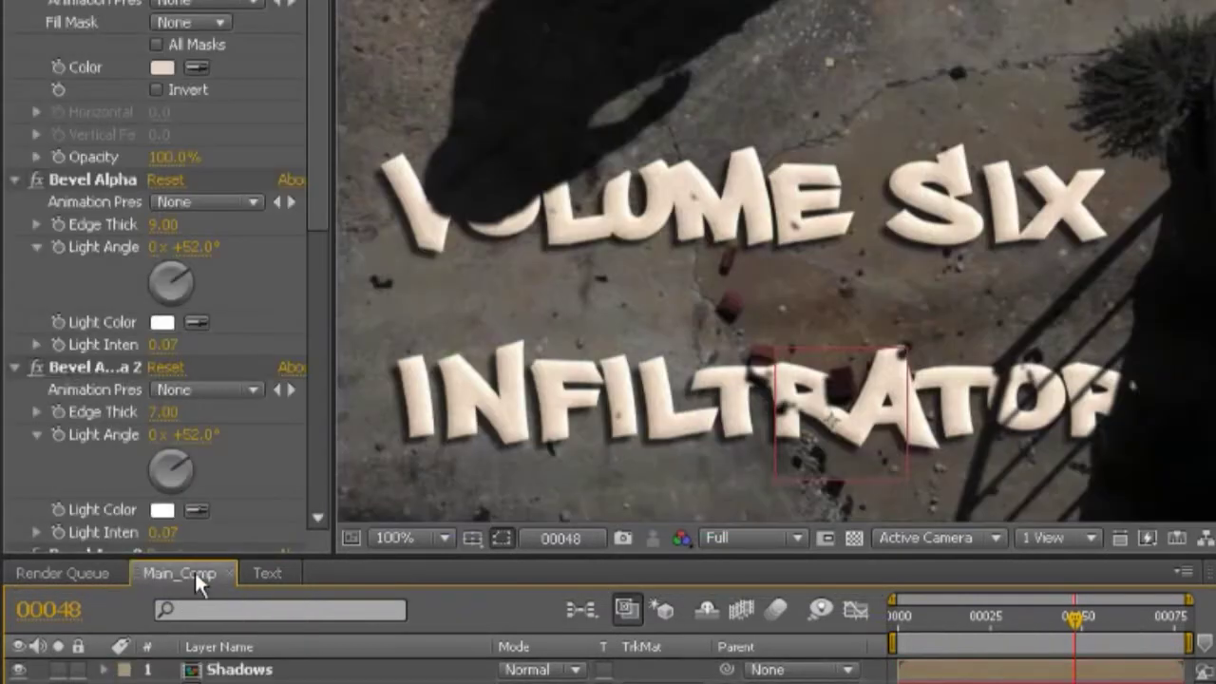
- Shift the title text slightly further up and left in the Text composition, and check it against the footage at frame 41
{"action": "left_click", "coordinate": [281, 574]}
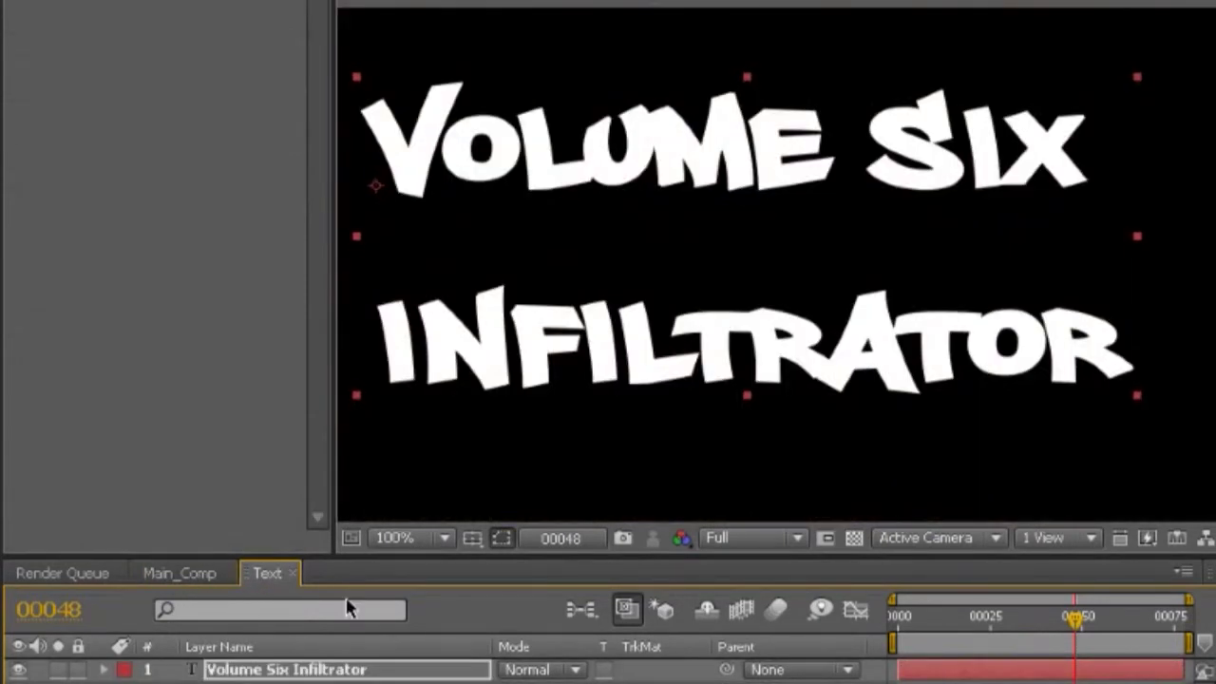
{"action": "key", "text": "comma"}
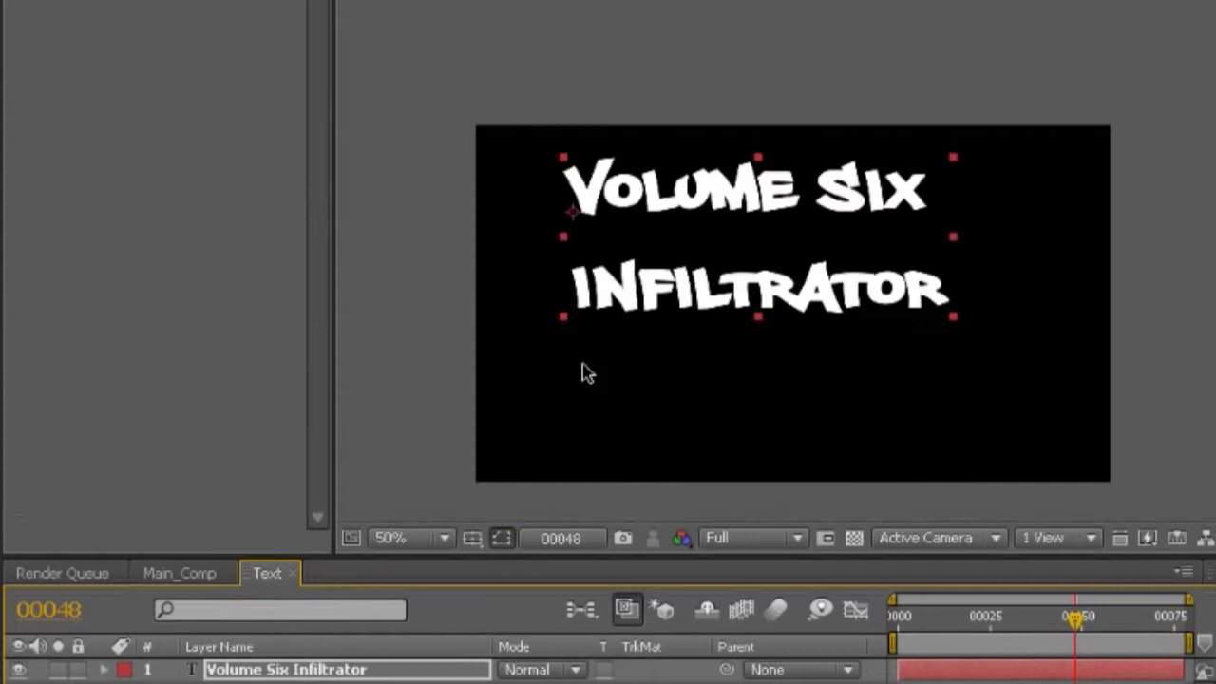
{"action": "left_click", "coordinate": [184, 571]}
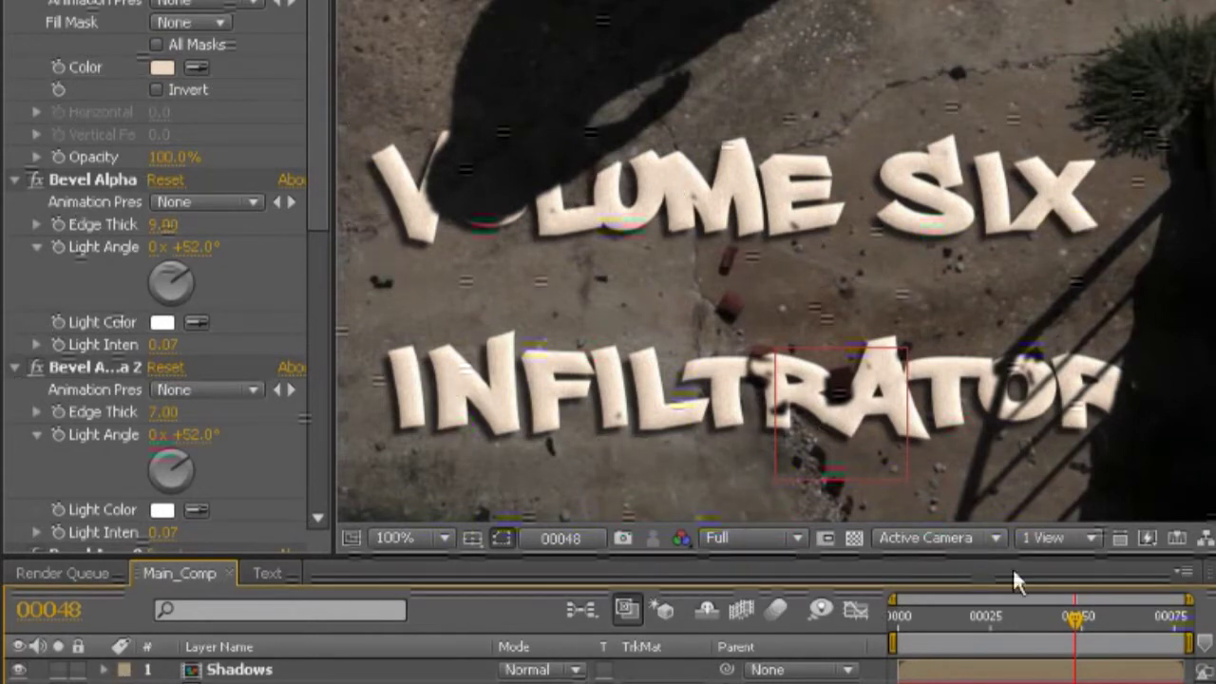
{"action": "left_click_drag", "start_coordinate": [1075, 618], "coordinate": [1050, 647]}
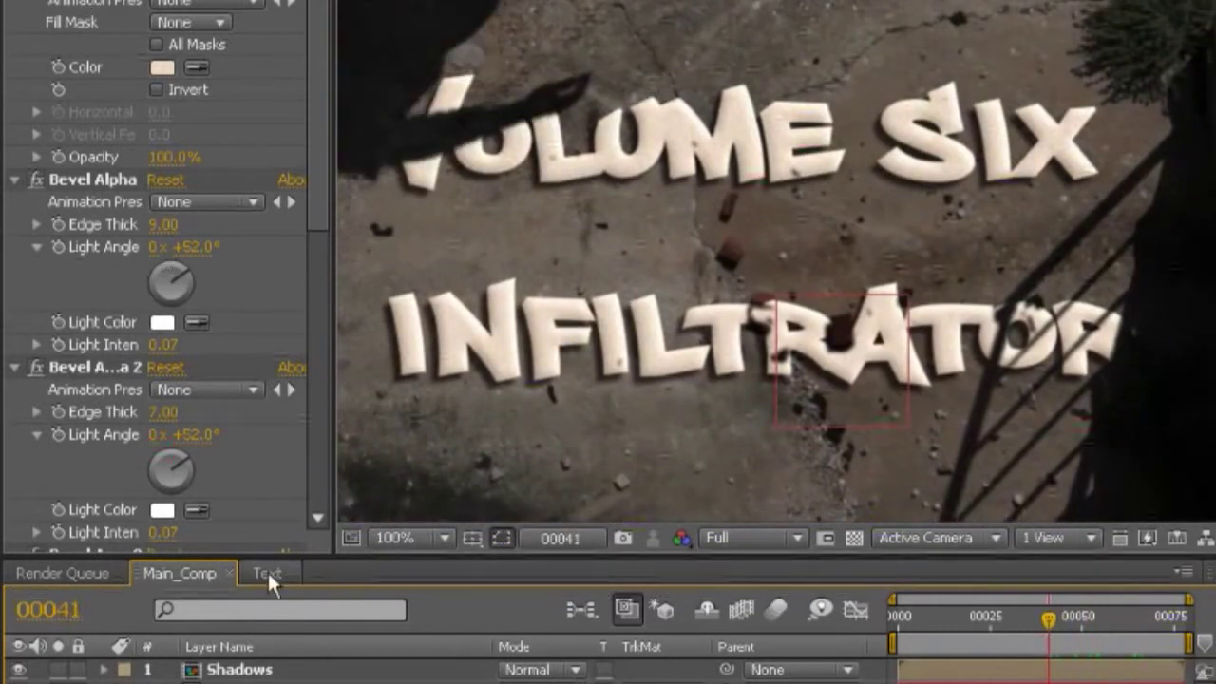
- Nudge the title text a little more up and left in the Text composition, and return to Main_Comp to see the full frame
{"action": "left_click", "coordinate": [269, 573]}
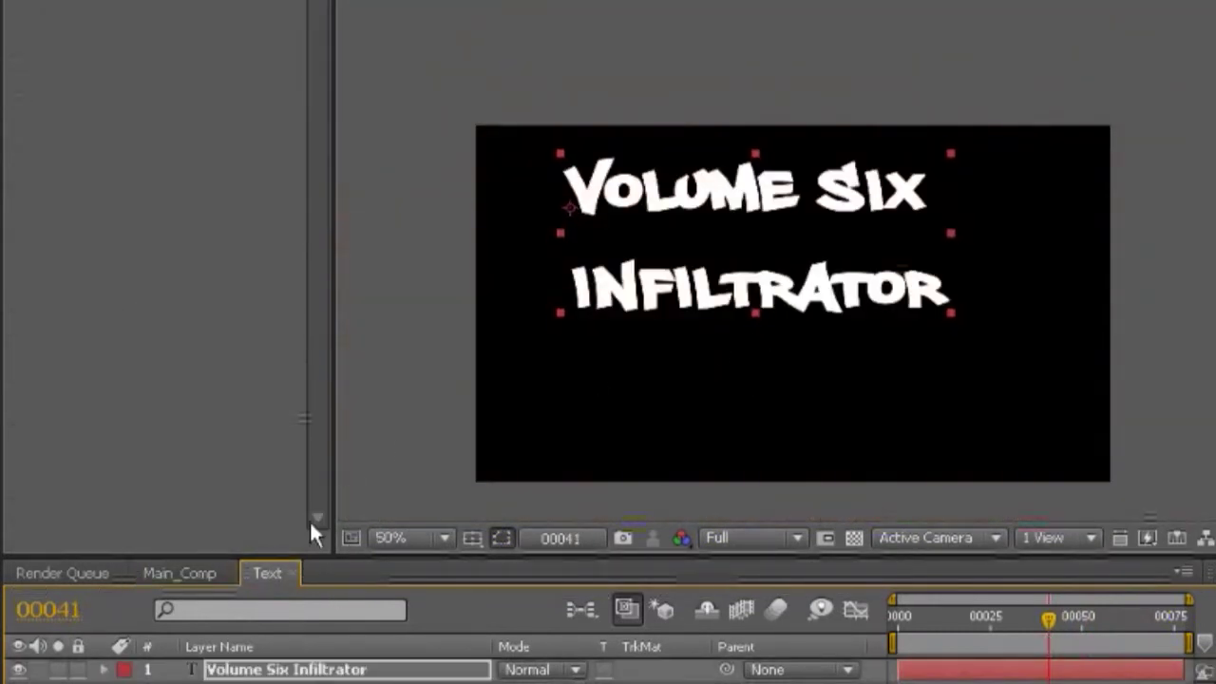
{"action": "left_click", "coordinate": [291, 573]}
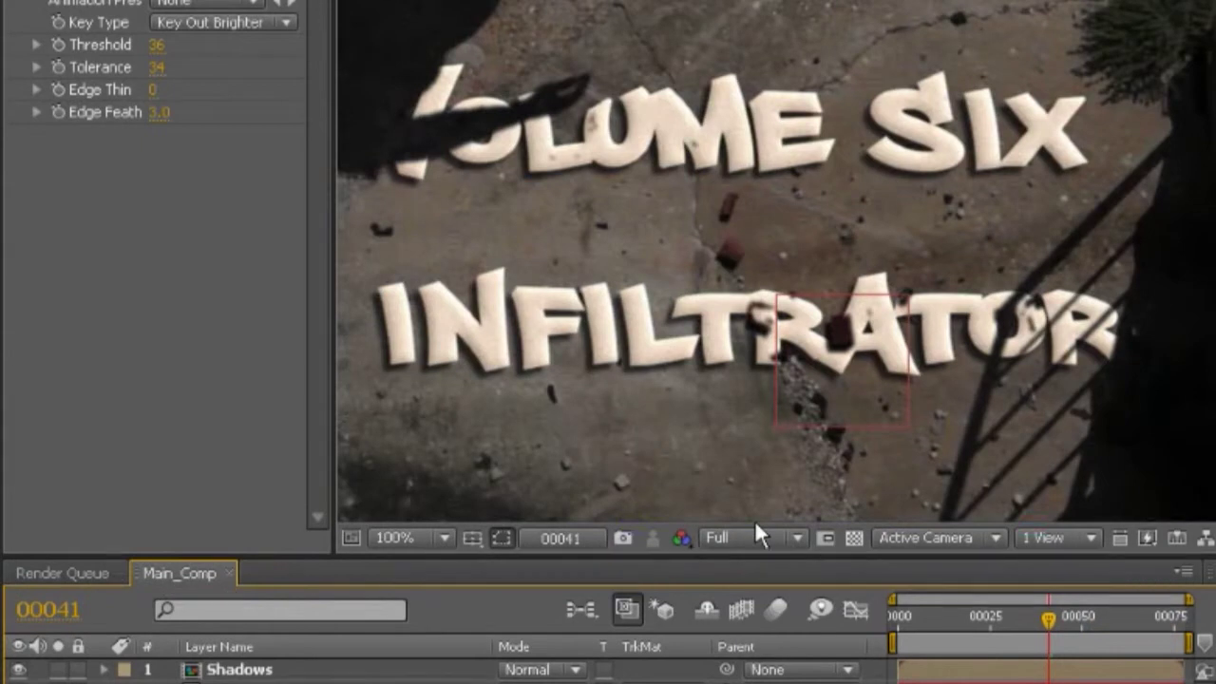
{"action": "key", "text": "comma"}
{"action": "key", "text": "comma"}
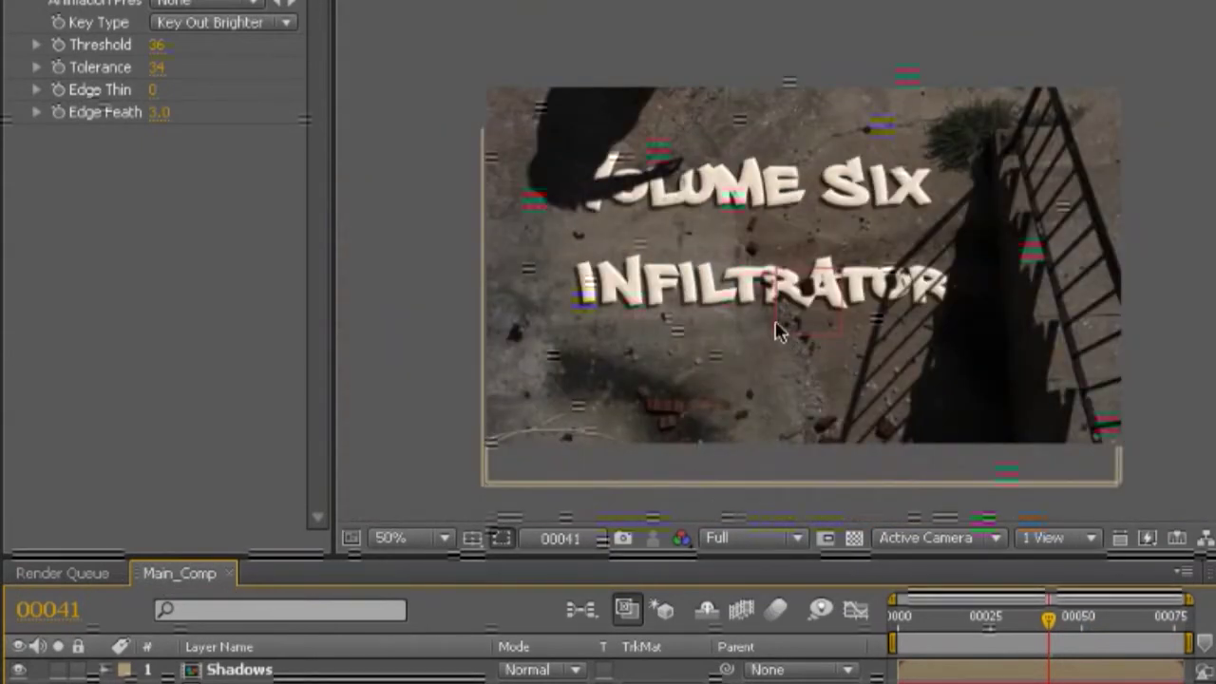
- Check how the person's shadow crosses the repositioned VOLUME SIX line at frames 63 and 44
{"action": "scroll", "coordinate": [778, 330], "scroll_direction": "up", "scroll_amount": 2}
{"action": "left_click_drag", "start_coordinate": [970, 618], "coordinate": [1131, 632]}
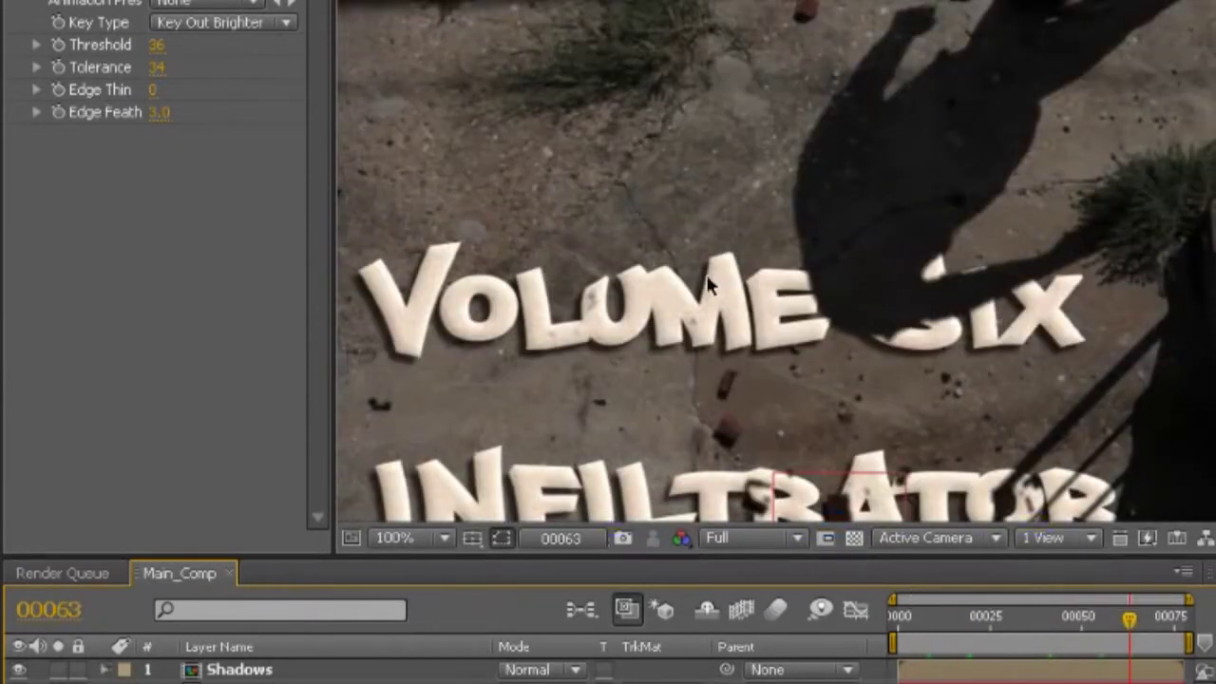
{"action": "left_click", "coordinate": [1135, 627]}
{"action": "left_click_drag", "start_coordinate": [1160, 627], "coordinate": [1071, 622]}
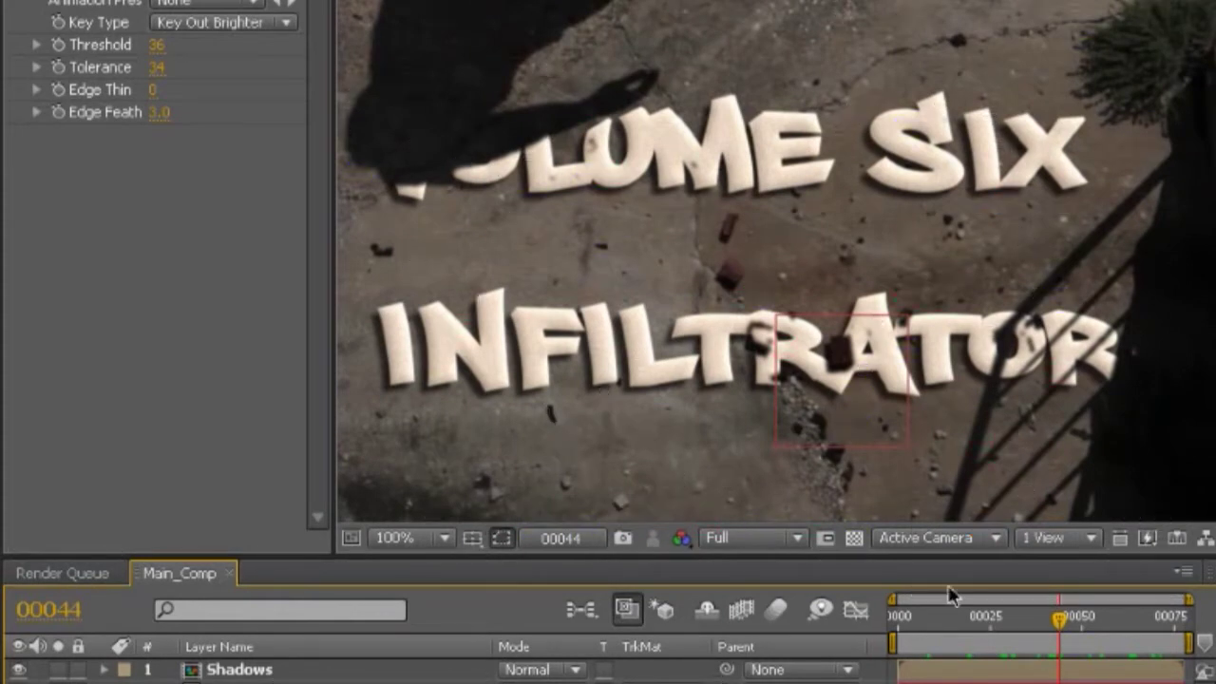
{"action": "left_click", "coordinate": [342, 673]}
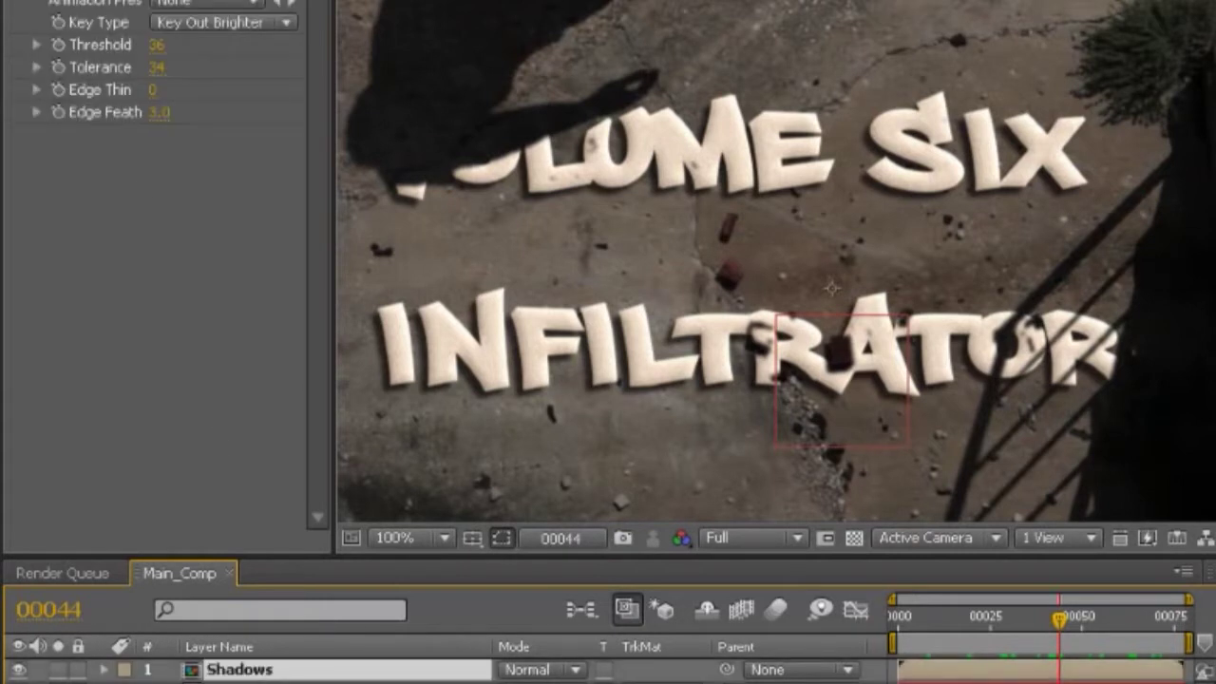
{"action": "left_click", "coordinate": [185, 95]}
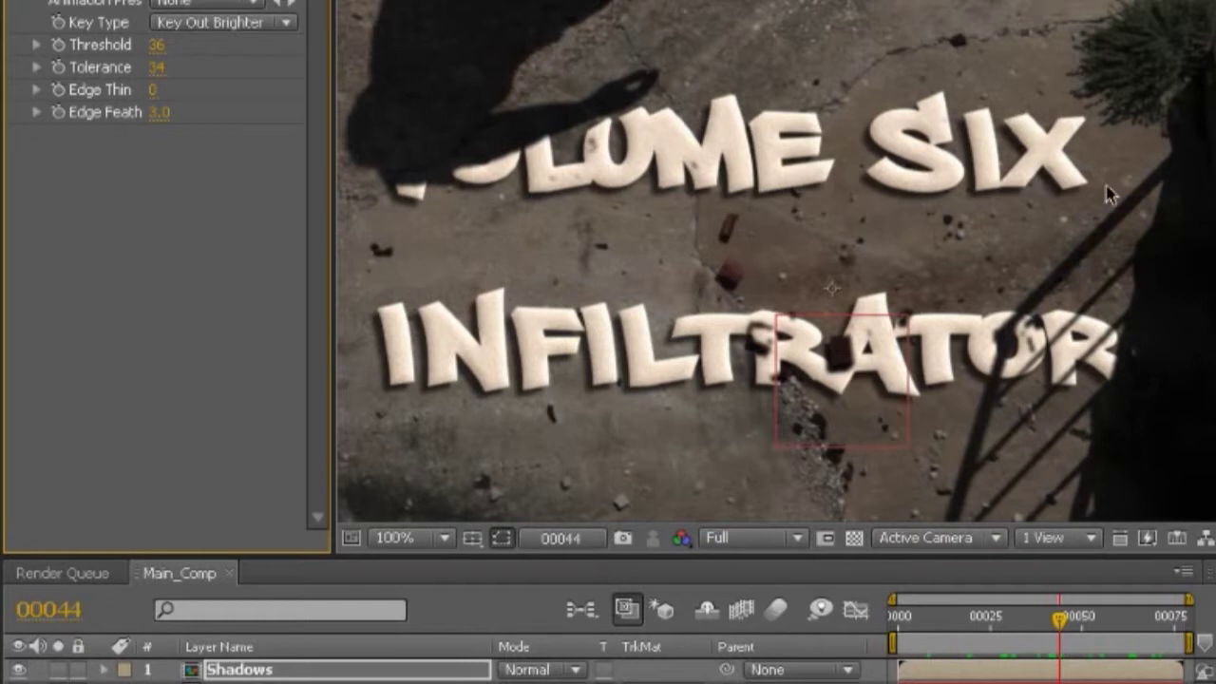
{"action": "left_click", "coordinate": [219, 25]}
{"action": "left_click", "coordinate": [230, 24]}
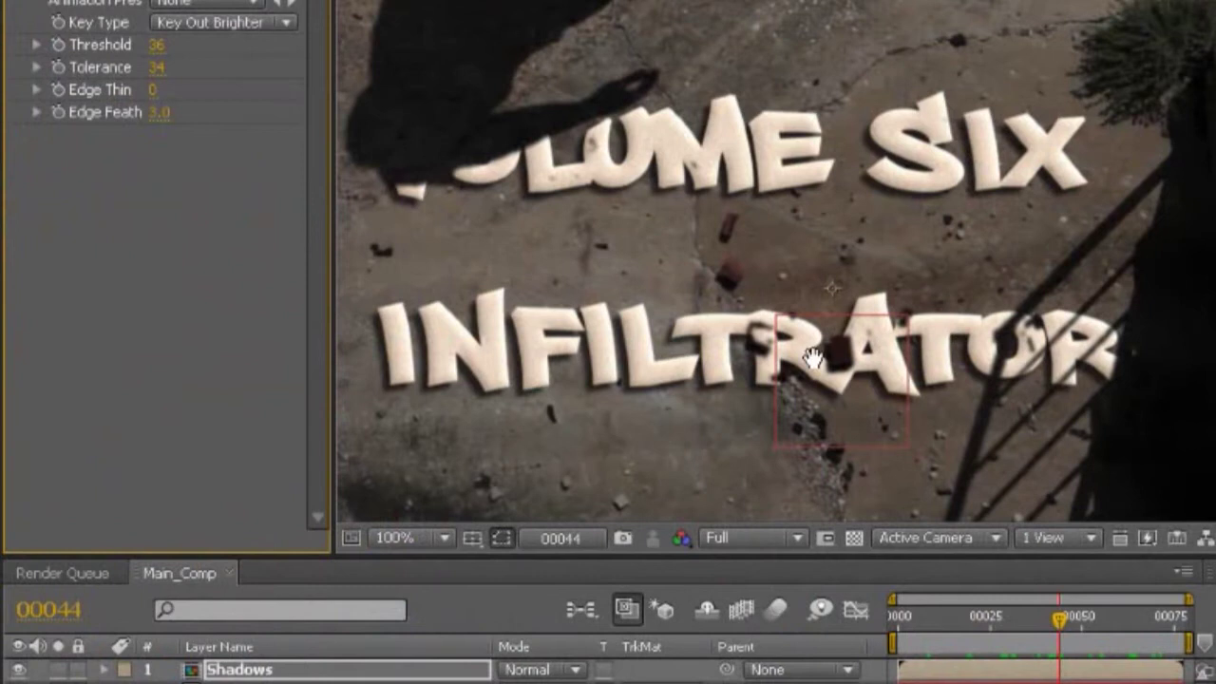
- Examine the keyed debris and railing shadows over the letters of INFILTRATOR at frame 39, including at close range
{"action": "left_click_drag", "start_coordinate": [812, 357], "coordinate": [689, 304]}
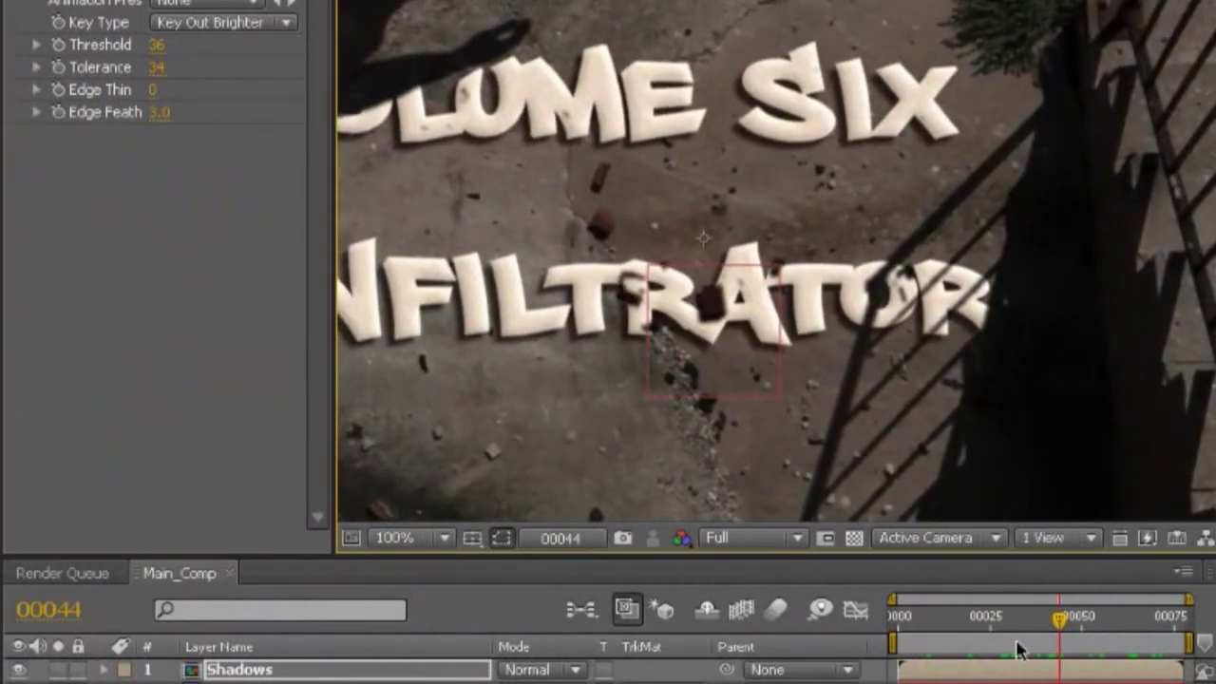
{"action": "mouse_move", "coordinate": [1048, 635]}
{"action": "left_mouse_down"}
{"action": "mouse_move", "coordinate": [996, 632]}
{"action": "mouse_move", "coordinate": [991, 644]}
{"action": "mouse_move", "coordinate": [1042, 646]}
{"action": "left_mouse_up"}
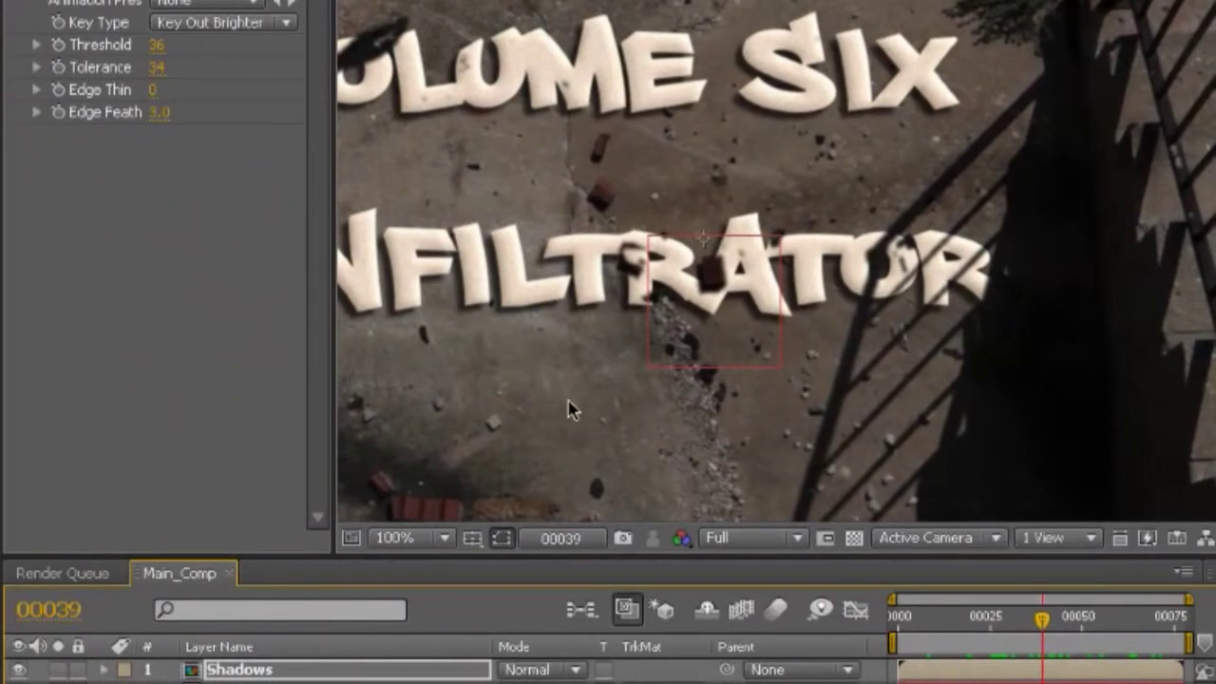
{"action": "scroll", "coordinate": [562, 397], "scroll_direction": "down", "scroll_amount": 2}
{"action": "scroll", "coordinate": [562, 397], "scroll_direction": "up", "scroll_amount": 2}
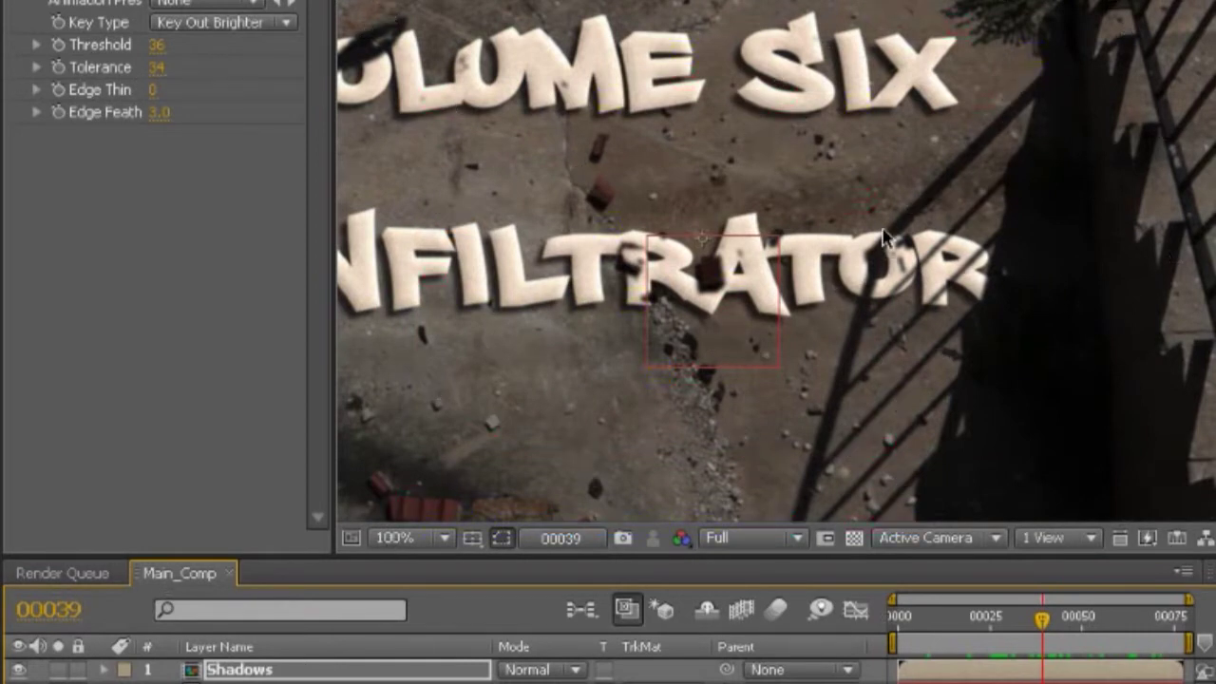
{"action": "key", "text": "period"}
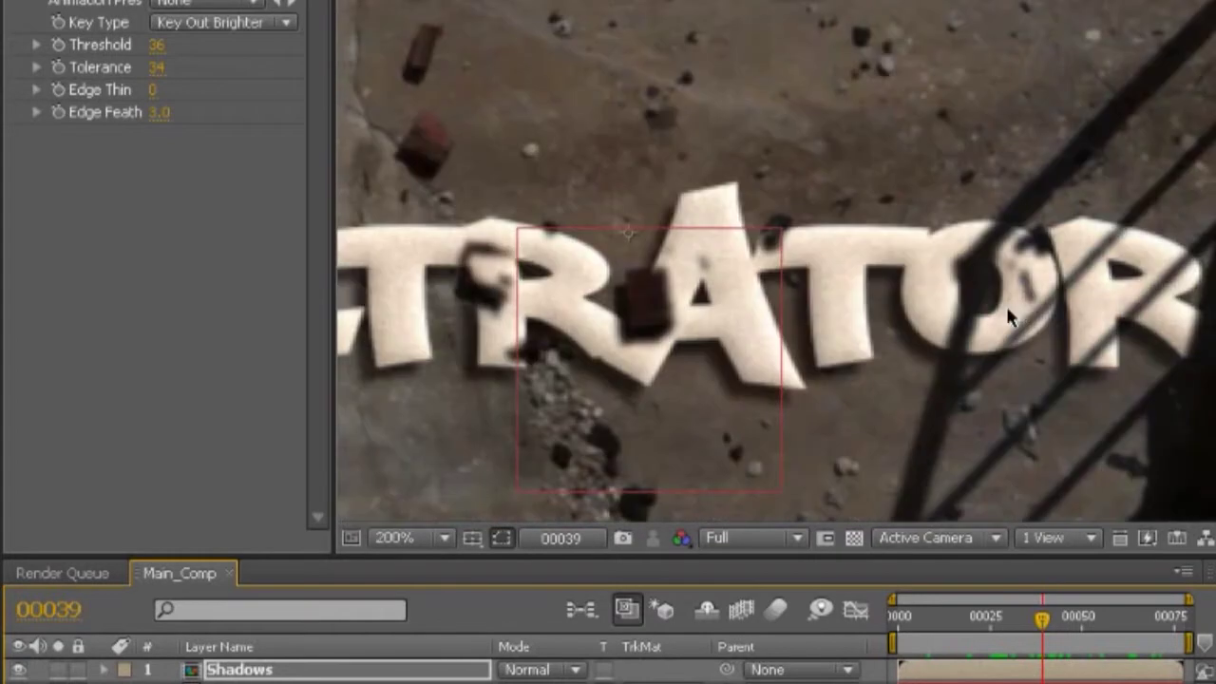
{"action": "key", "text": "comma"}
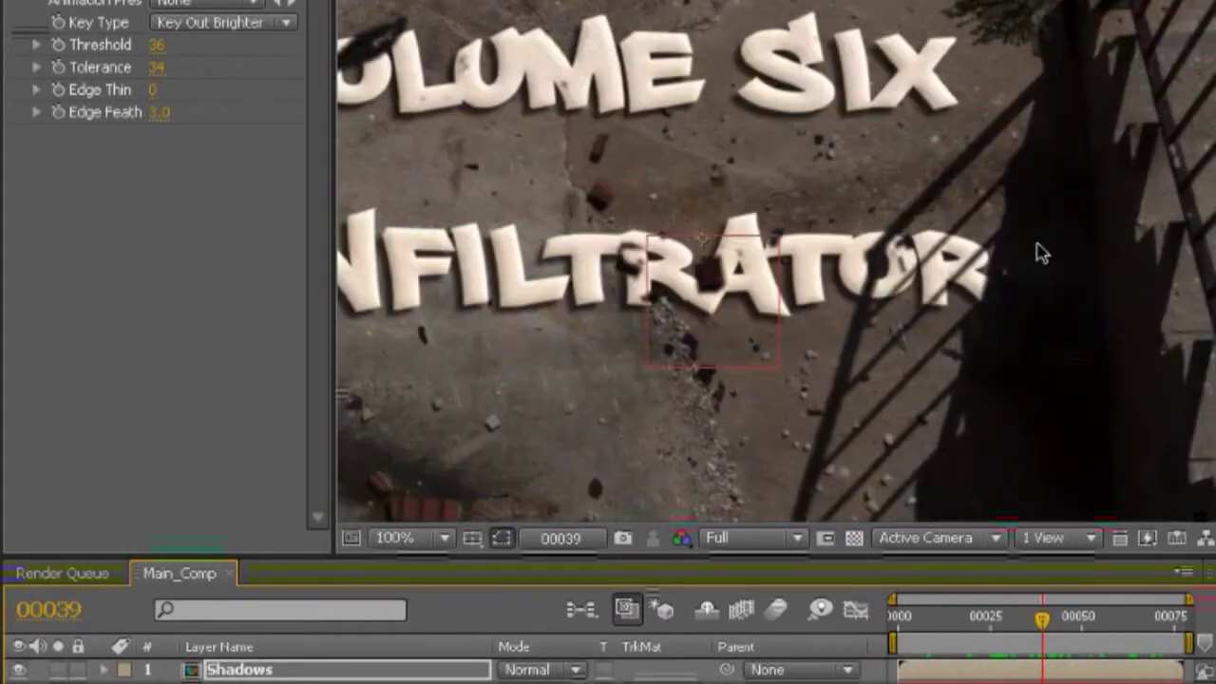
{"action": "key", "text": "comma"}
{"action": "key", "text": "period"}
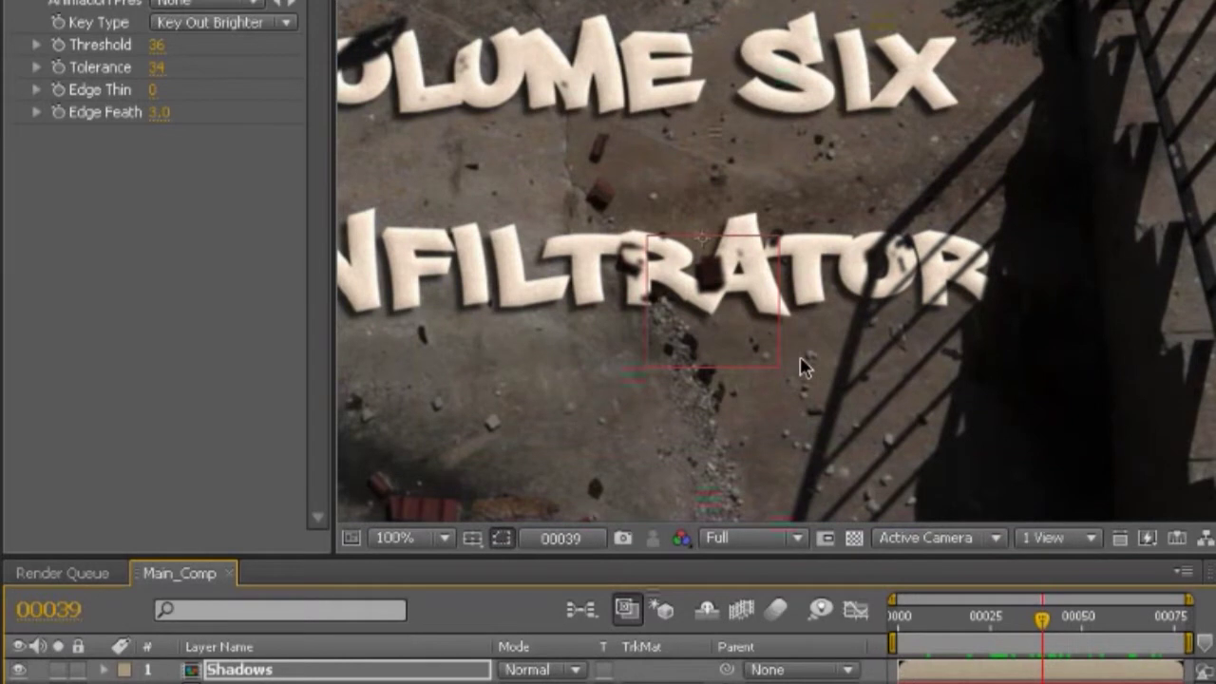
- Review the keyed shadows and debris over the title across the clip at frames 0, 32, 76, 27 and 54
{"action": "left_click", "coordinate": [385, 673]}
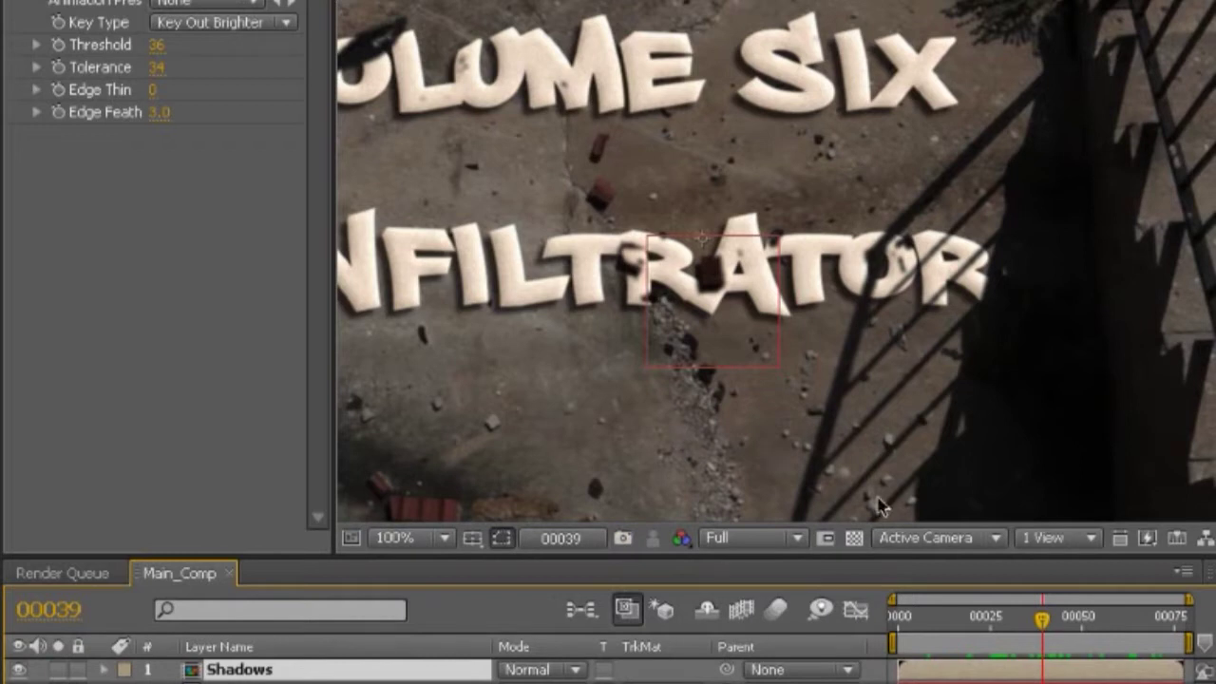
{"action": "left_click_drag", "start_coordinate": [1043, 627], "coordinate": [862, 630]}
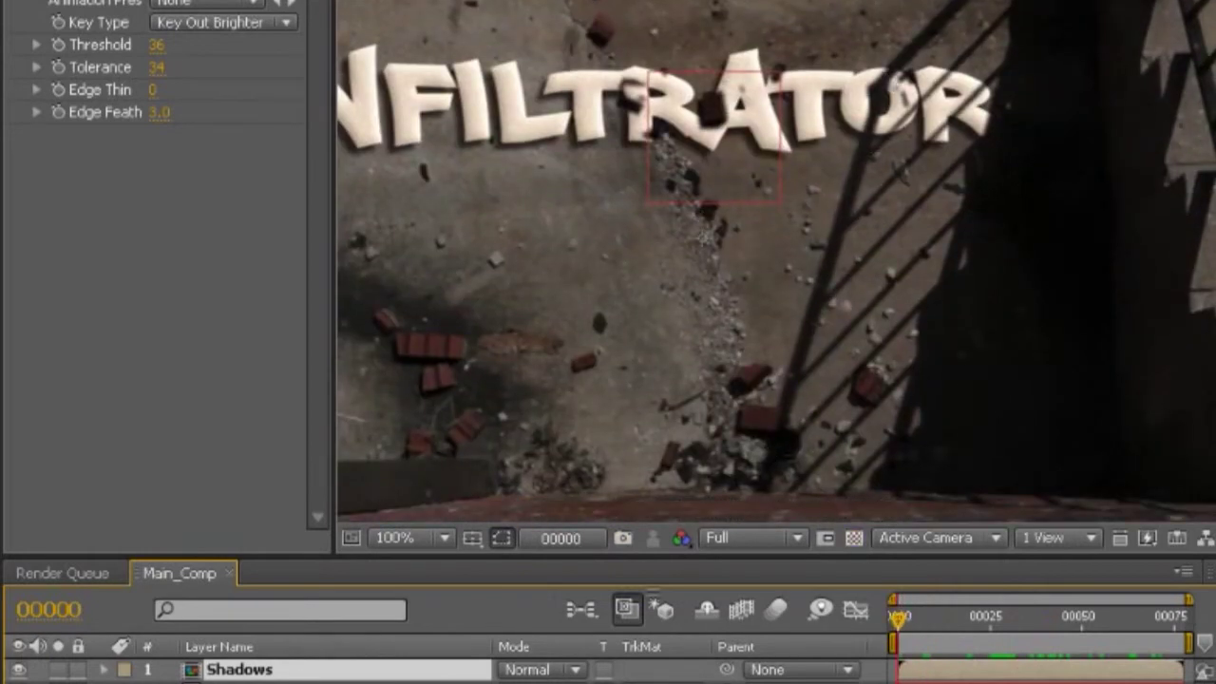
{"action": "left_click_drag", "start_coordinate": [933, 627], "coordinate": [1016, 635]}
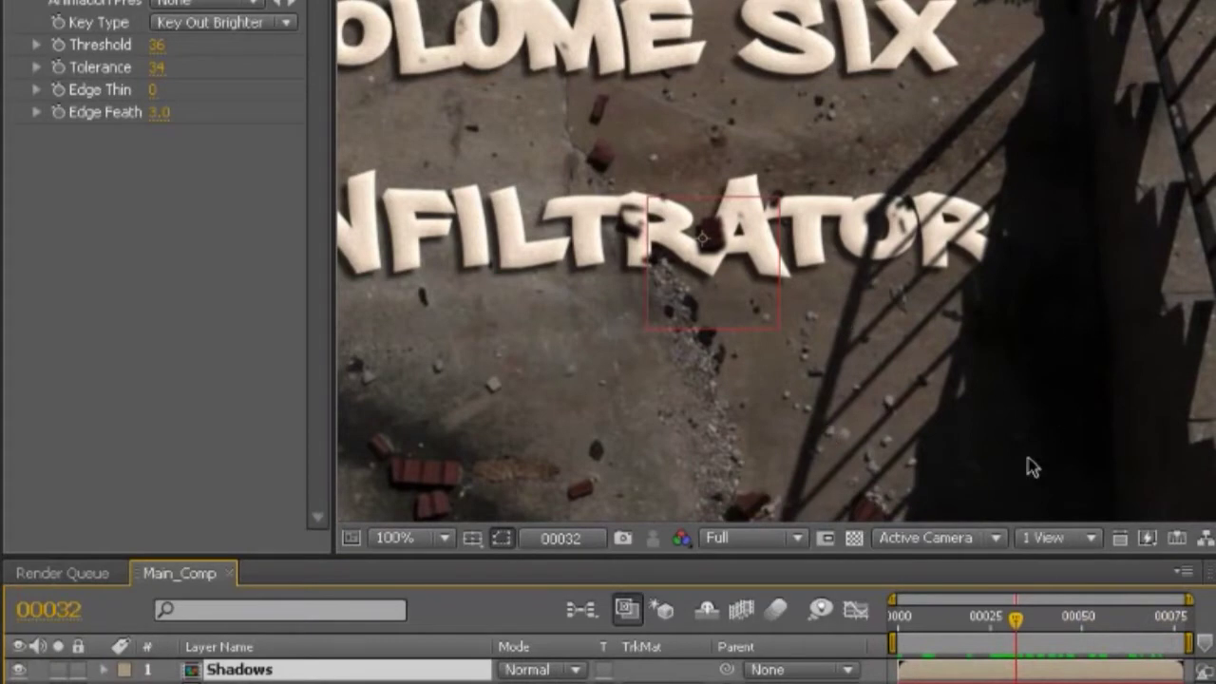
{"action": "left_click_drag", "start_coordinate": [1013, 623], "coordinate": [1186, 608]}
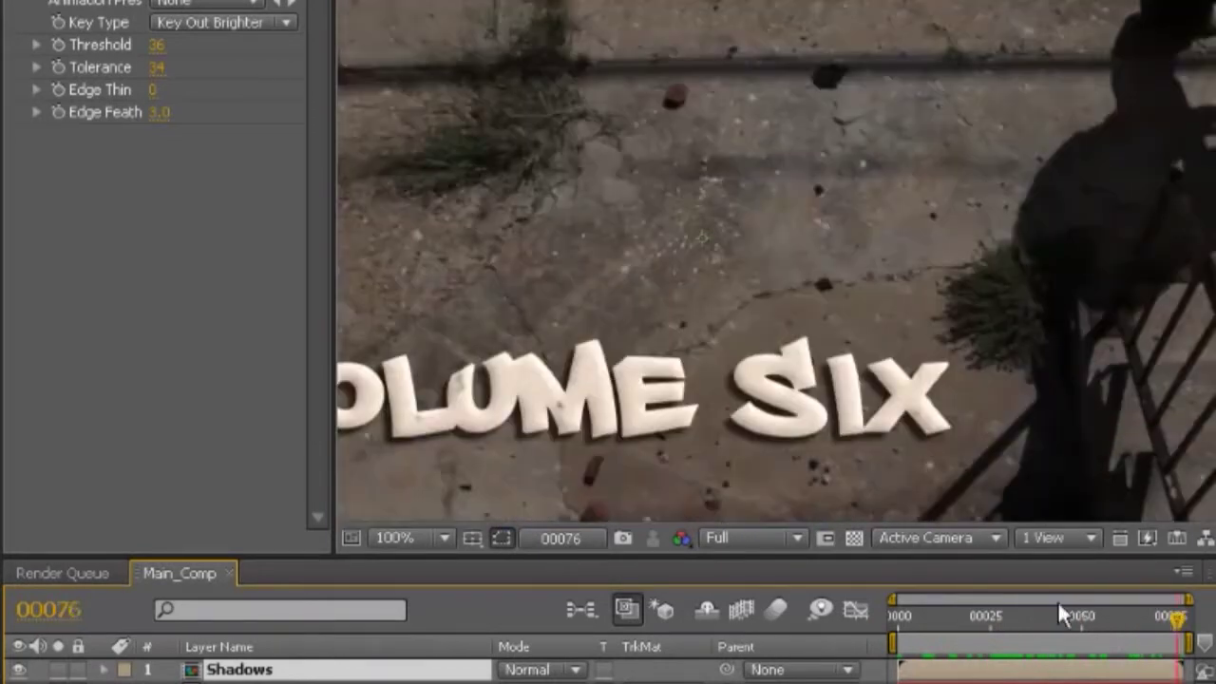
{"action": "left_click", "coordinate": [997, 616]}
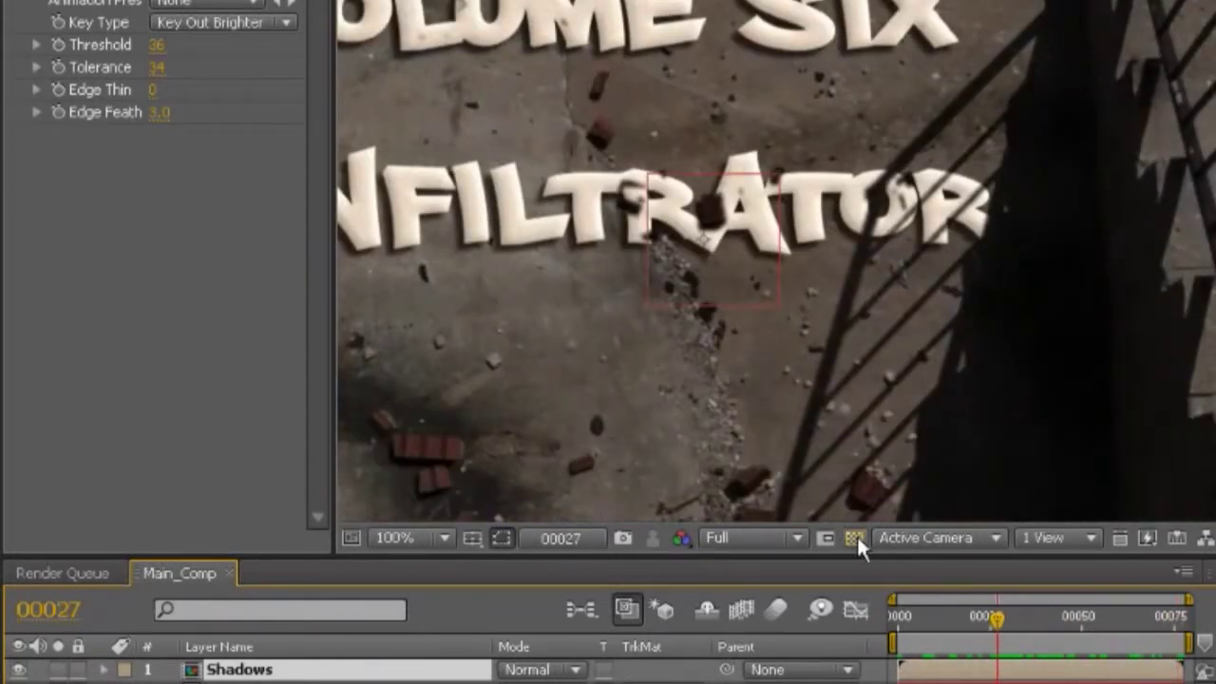
{"action": "scroll", "coordinate": [897, 491], "scroll_direction": "down", "scroll_amount": 2}
{"action": "left_click_drag", "start_coordinate": [989, 627], "coordinate": [1097, 622]}
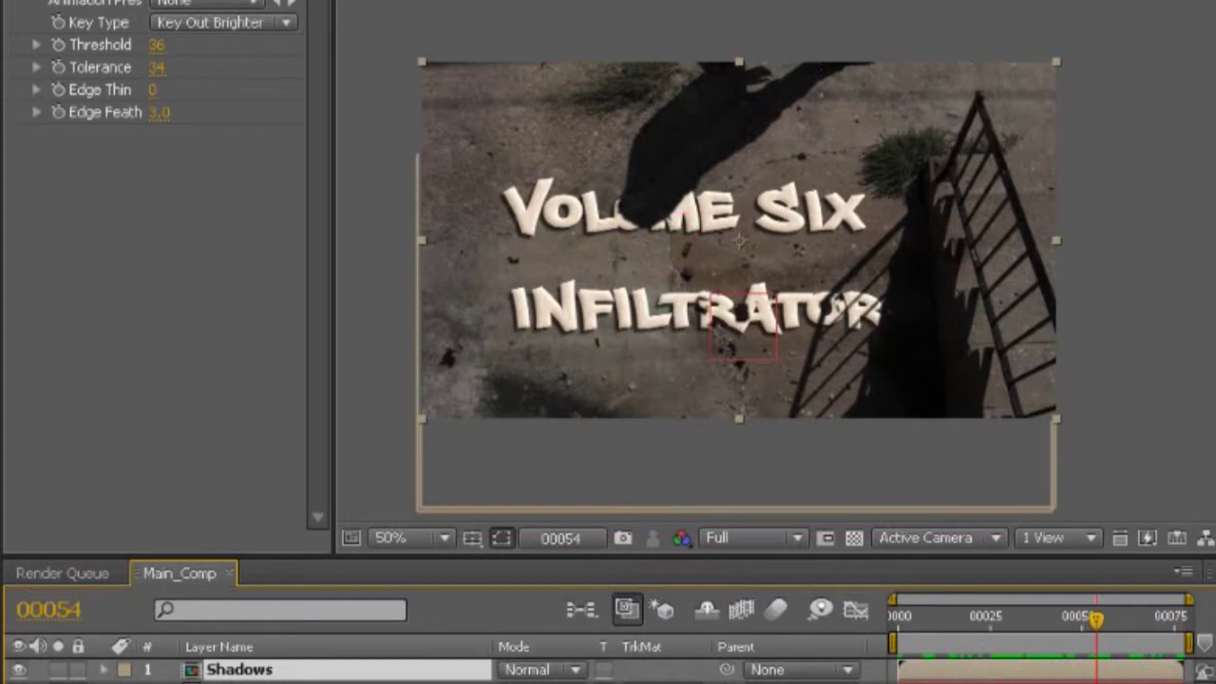
- Copy the tracking null, and pre-compose the Shadows layer with its companion layer as BG_shadows, moving all attributes into the new composition
{"action": "key", "text": "F2"}
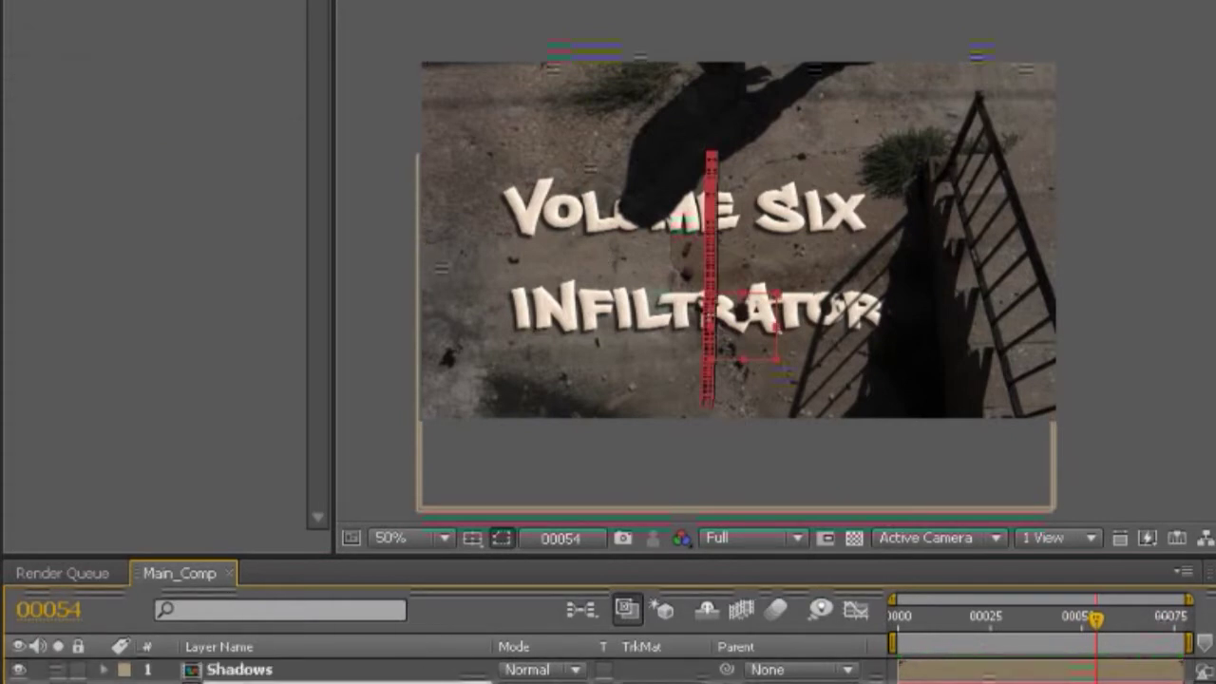
{"action": "left_click", "coordinate": [228, 673]}
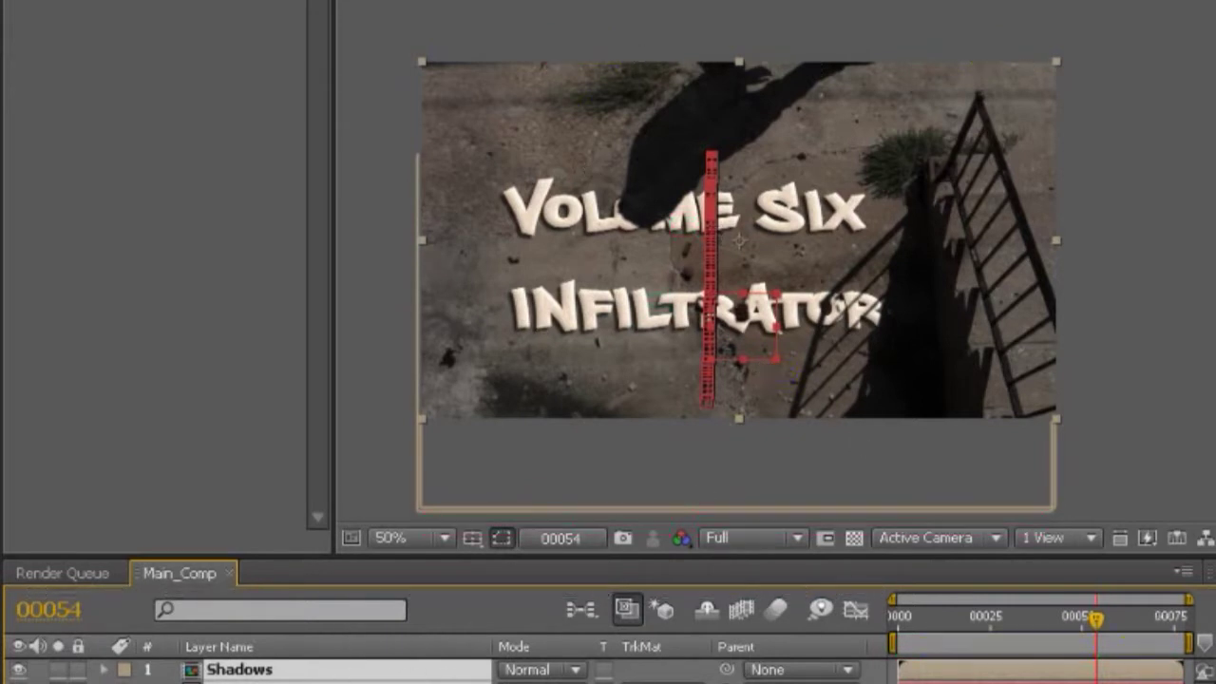
{"action": "key", "text": "ctrl+shift+c"}
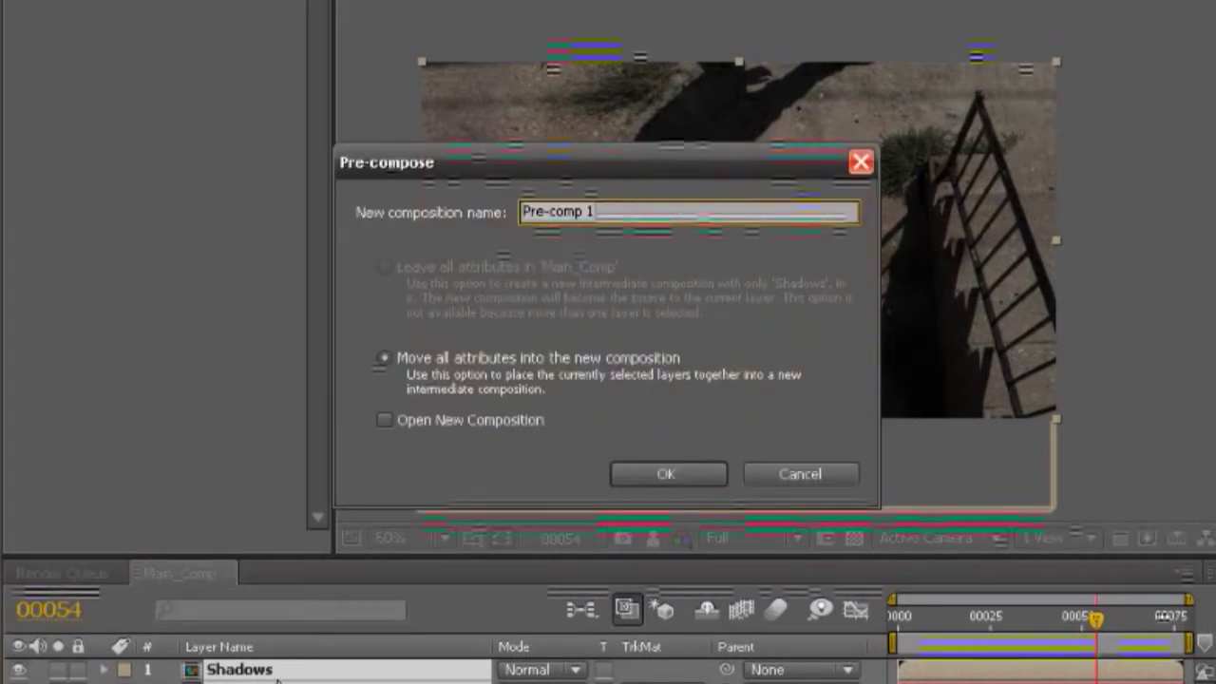
{"action": "type", "text": "BG_shadows"}
{"action": "key", "text": "Return"}
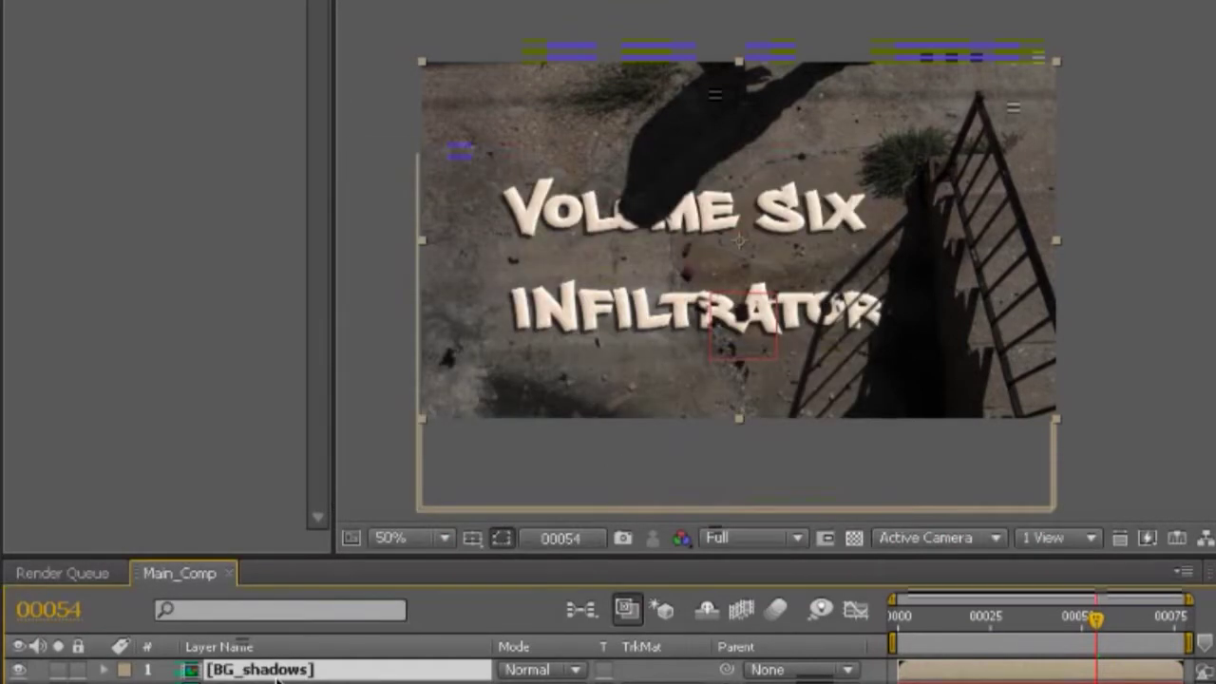
- Paste the copied tracking null into the BG_shadows composition and rename it Tracking Data
{"action": "double_click", "coordinate": [276, 670]}
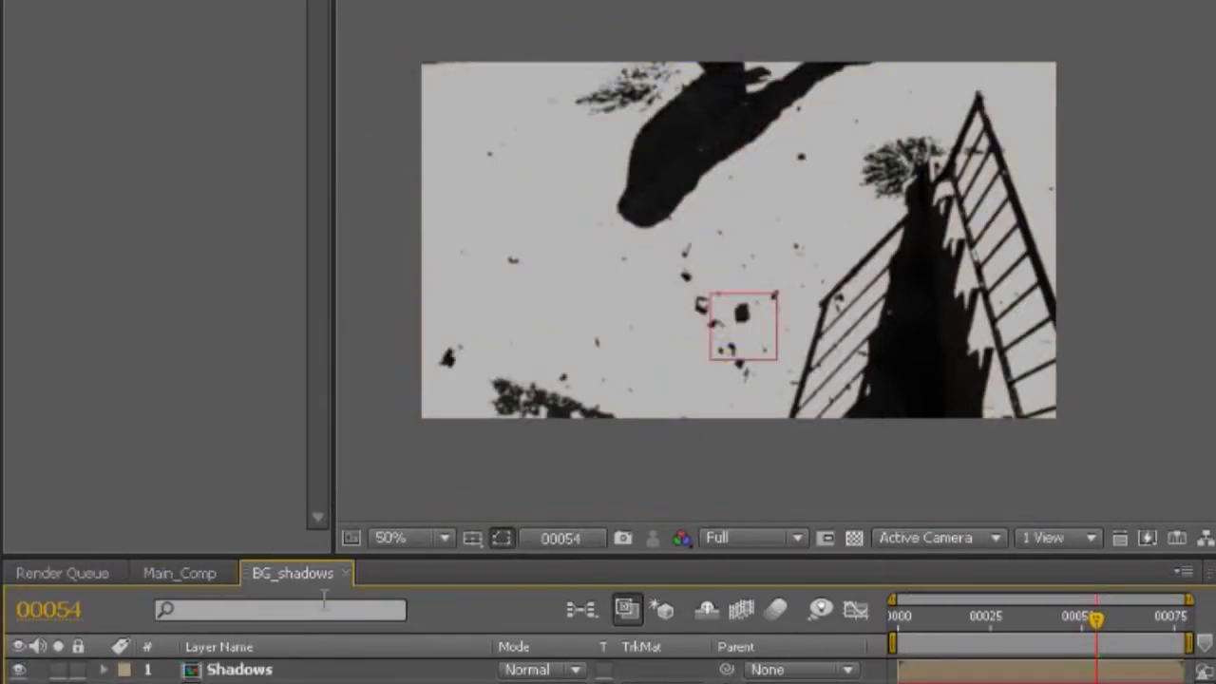
{"action": "key", "text": "ctrl+v"}
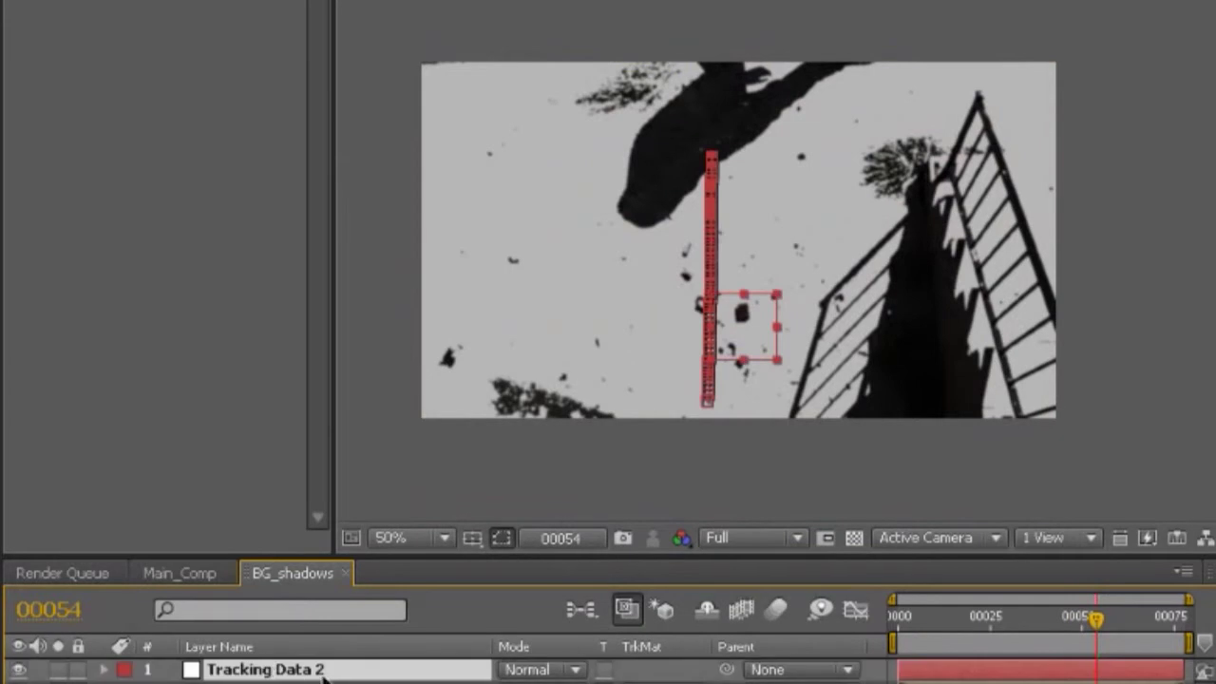
{"action": "key", "text": "Return"}
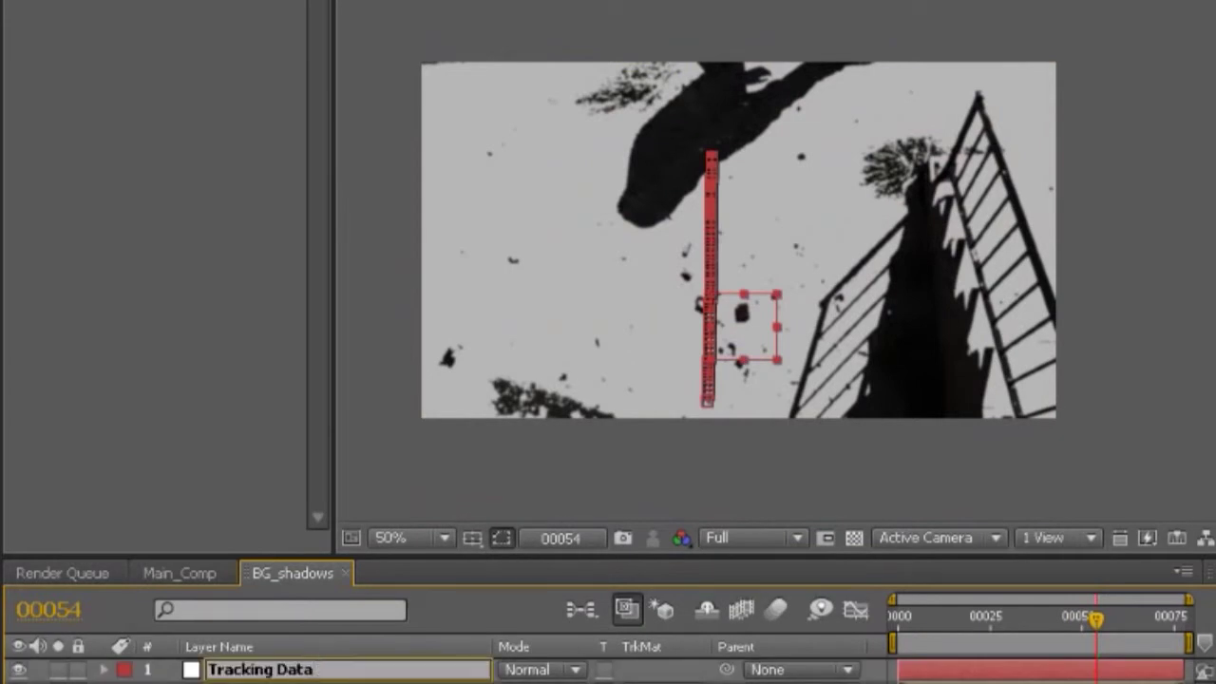
- Add a white 960 × 540 px solid to BG_shadows at frame 0 and hide it to expose the shadows beneath
{"action": "left_click", "coordinate": [651, 258]}
{"action": "key", "text": "period"}
{"action": "left_click_drag", "start_coordinate": [733, 307], "coordinate": [591, 130]}
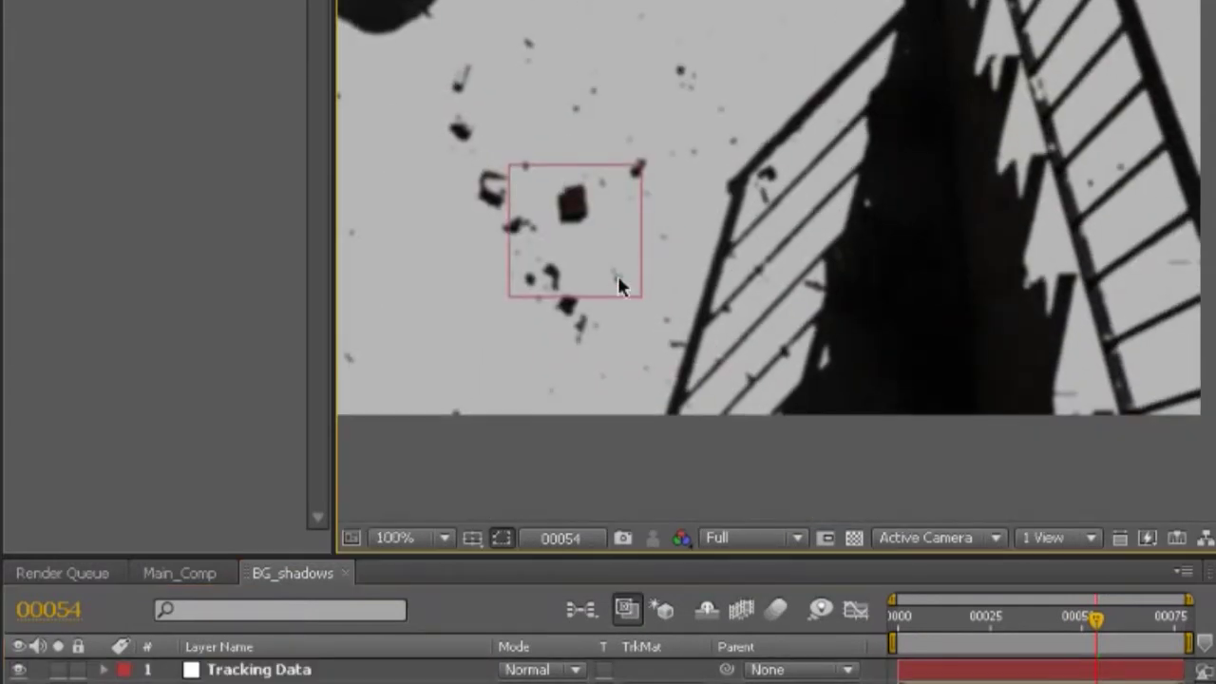
{"action": "left_click", "coordinate": [899, 616]}
{"action": "key", "text": "KP_0"}
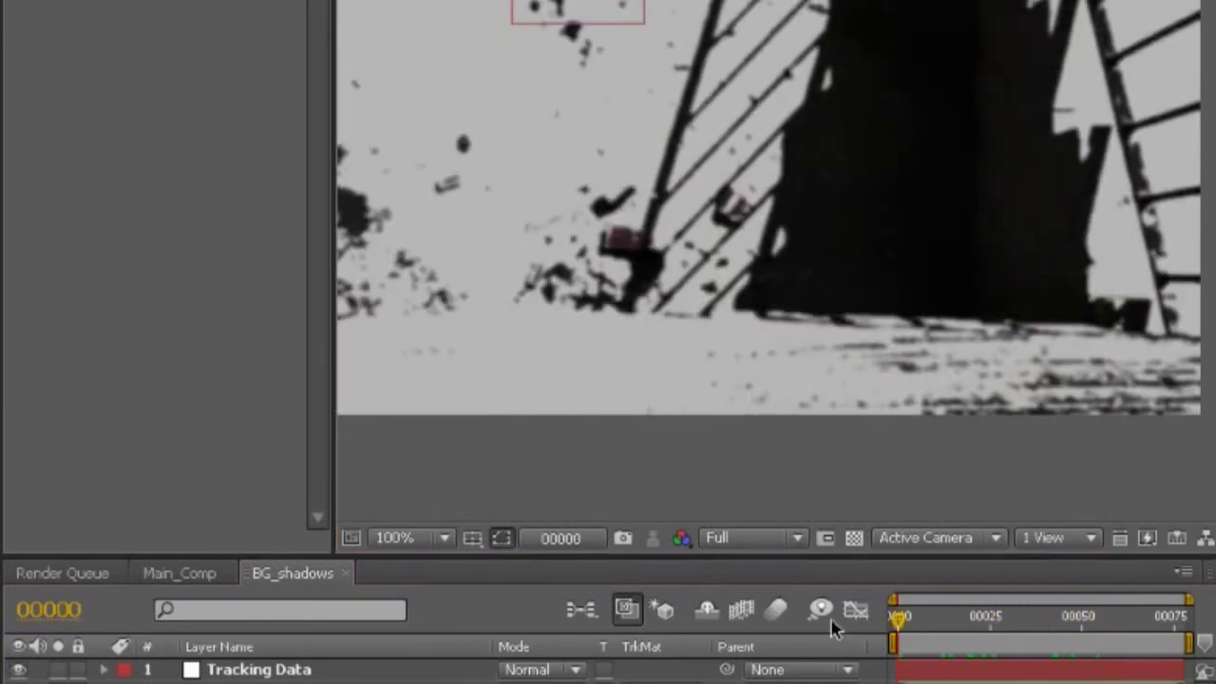
{"action": "scroll", "coordinate": [793, 168], "scroll_direction": "up", "scroll_amount": 5}
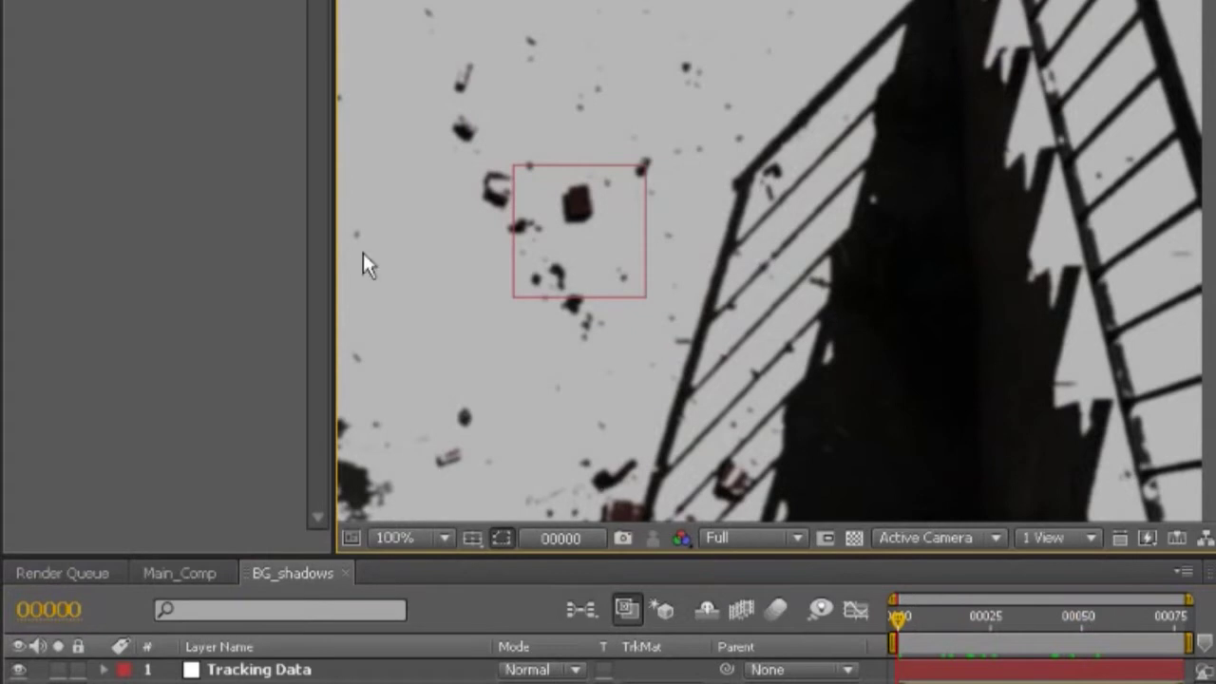
{"action": "key", "text": "alt+c"}
{"action": "key", "text": "Right"}
{"action": "key", "text": "Right"}
{"action": "key", "text": "Down"}
{"action": "key", "text": "Return"}
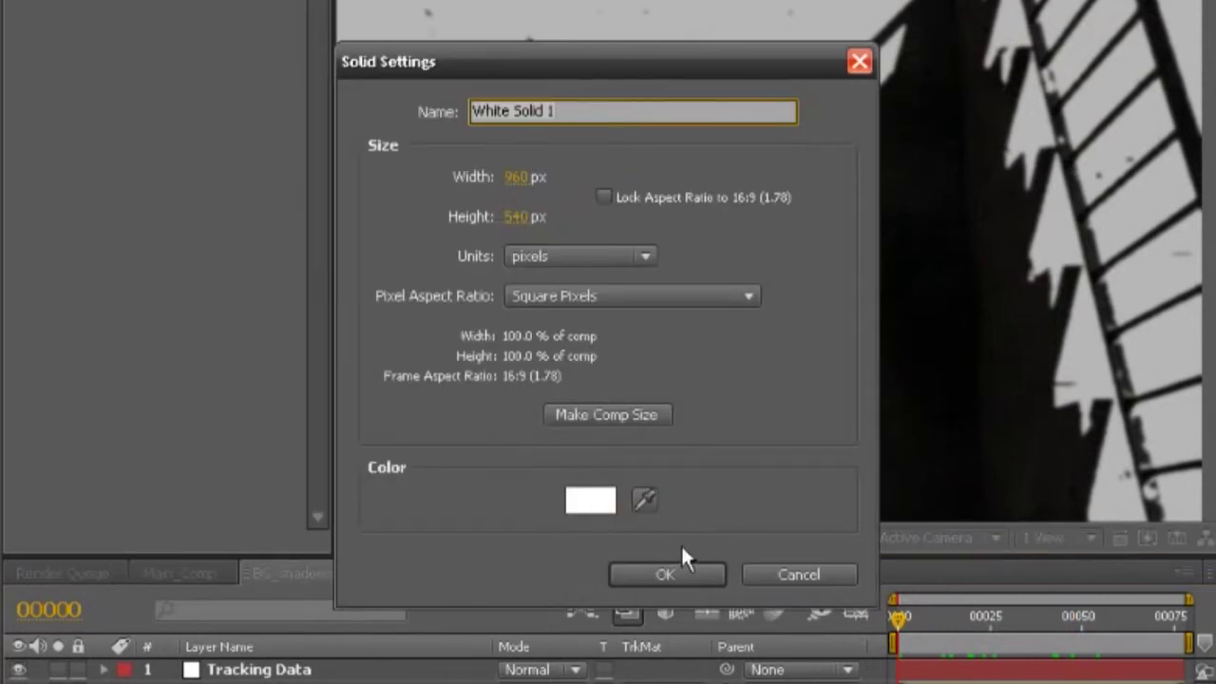
{"action": "left_click", "coordinate": [661, 577]}
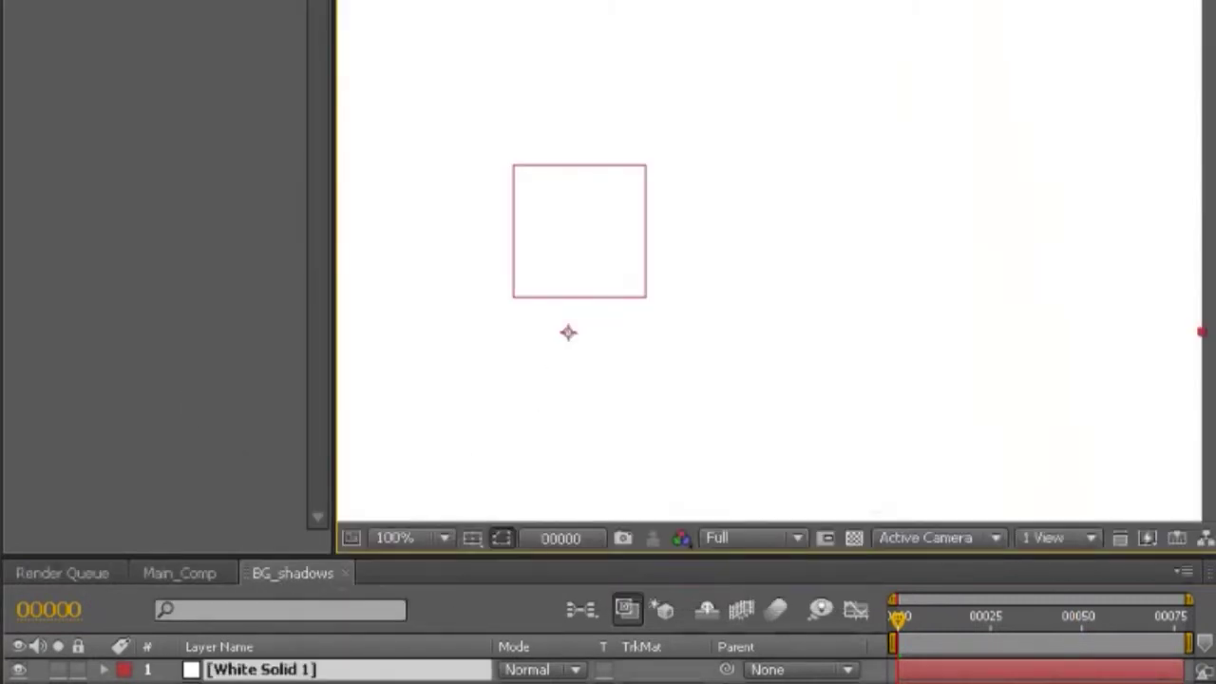
{"action": "left_click", "coordinate": [19, 668]}
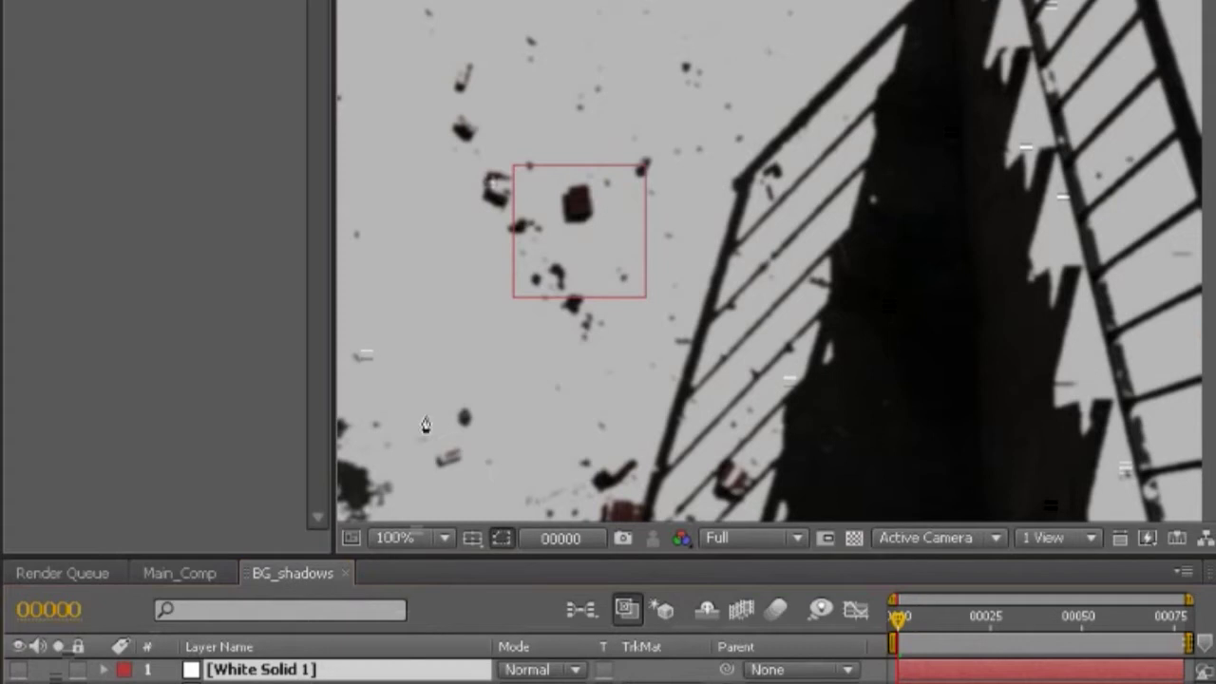
- Rename the hidden white solid as Static Shadow Solid
{"action": "left_click", "coordinate": [283, 671]}
{"action": "key", "text": "Return"}
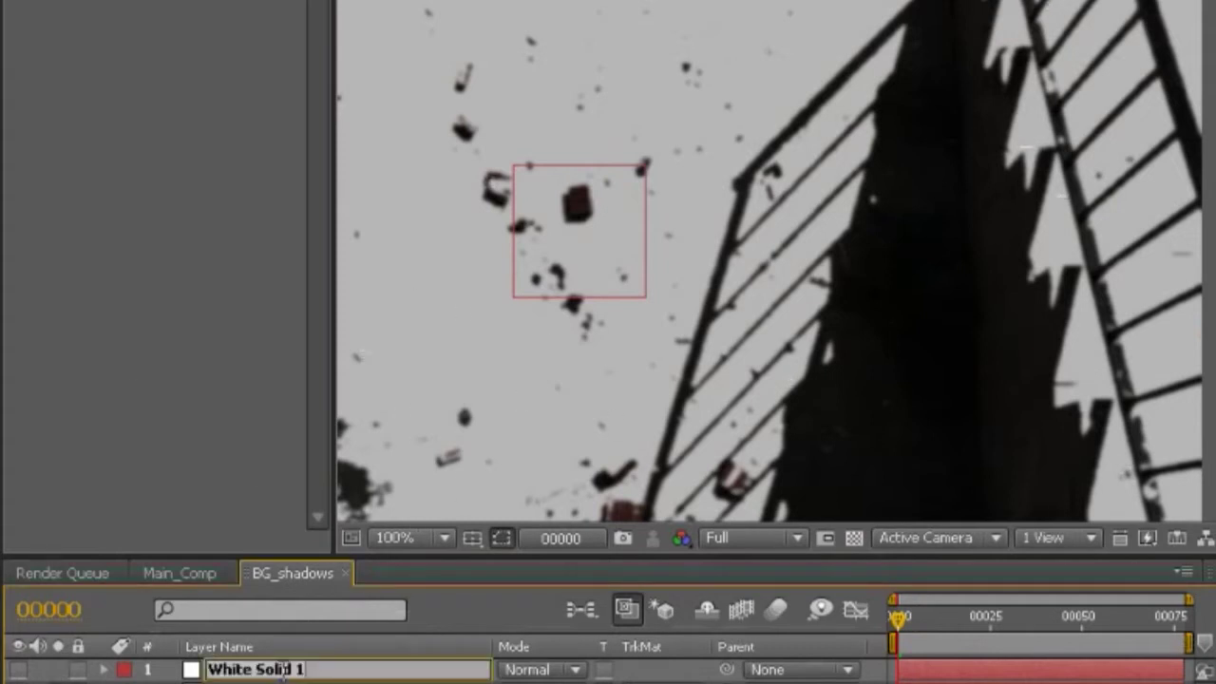
{"action": "type", "text": "Static Shadow"}
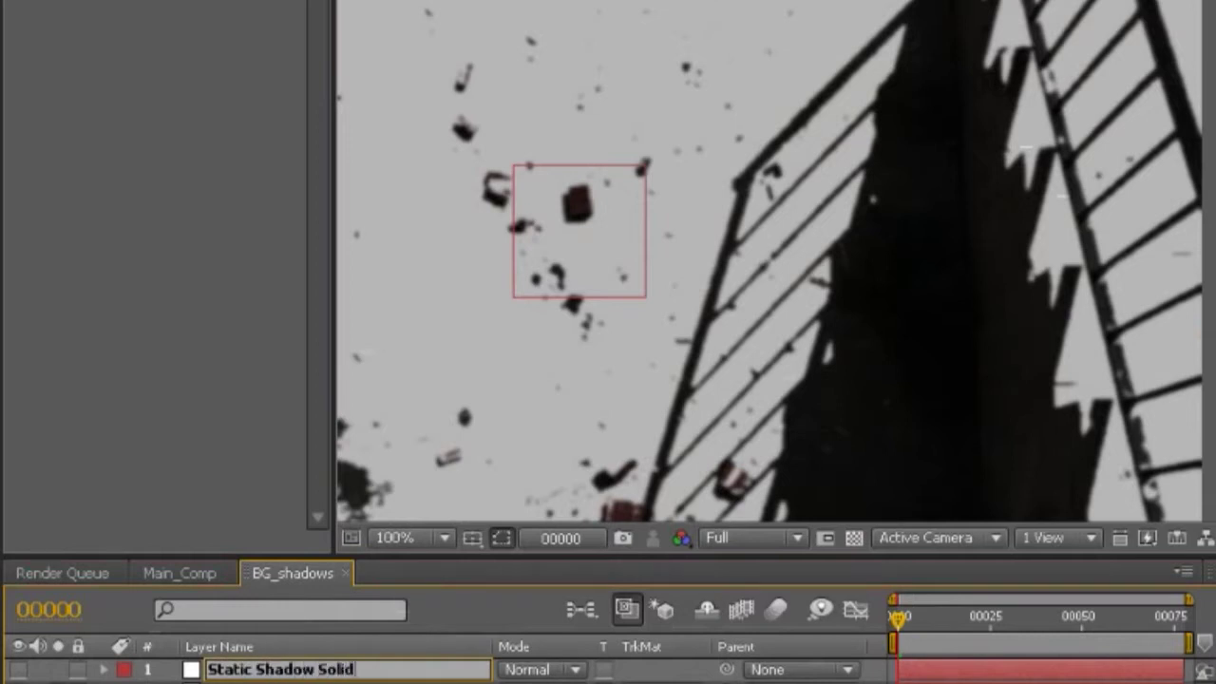
{"action": "type", "text": " Solid"}
{"action": "key", "text": "Return"}
- Draw a closed mask on Static Shadow Solid around the corner joint of the left railing shadow at frame 0
{"action": "scroll", "coordinate": [652, 181], "scroll_direction": "up", "scroll_amount": 3}
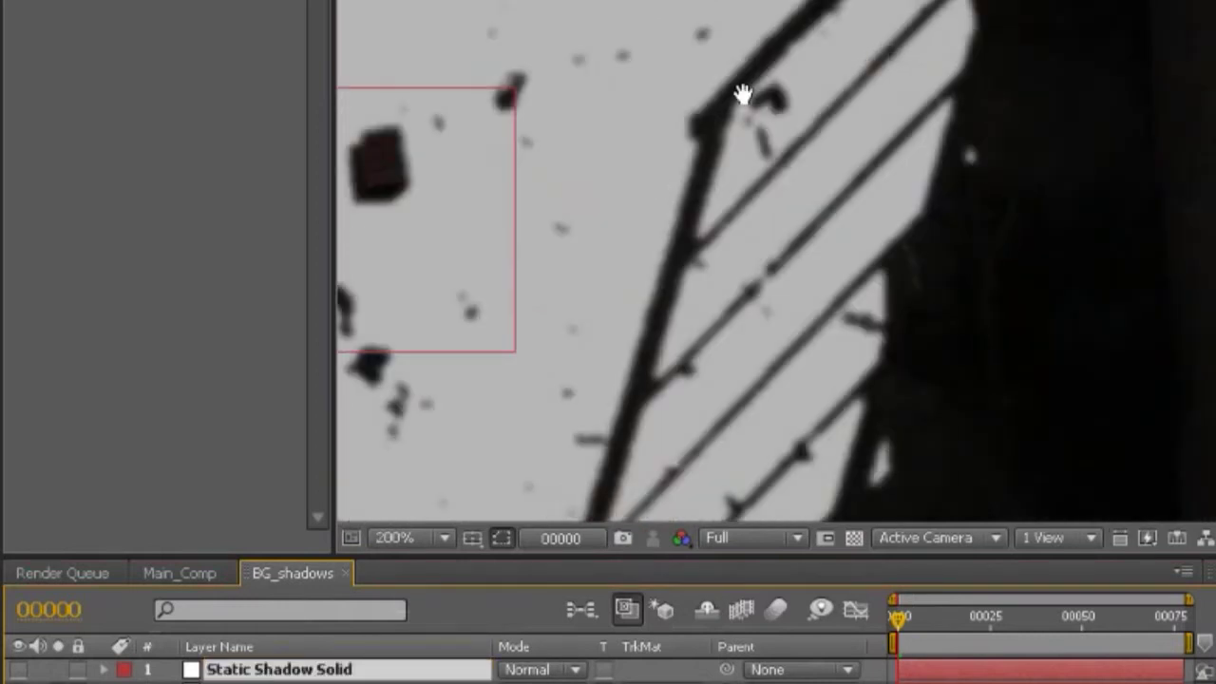
{"action": "left_click_drag", "start_coordinate": [612, 322], "coordinate": [754, 244]}
{"action": "scroll", "coordinate": [586, 399], "scroll_direction": "up", "scroll_amount": 2}
{"action": "left_click_drag", "start_coordinate": [586, 399], "coordinate": [746, 180]}
{"action": "left_click_drag", "start_coordinate": [765, 102], "coordinate": [744, 127]}
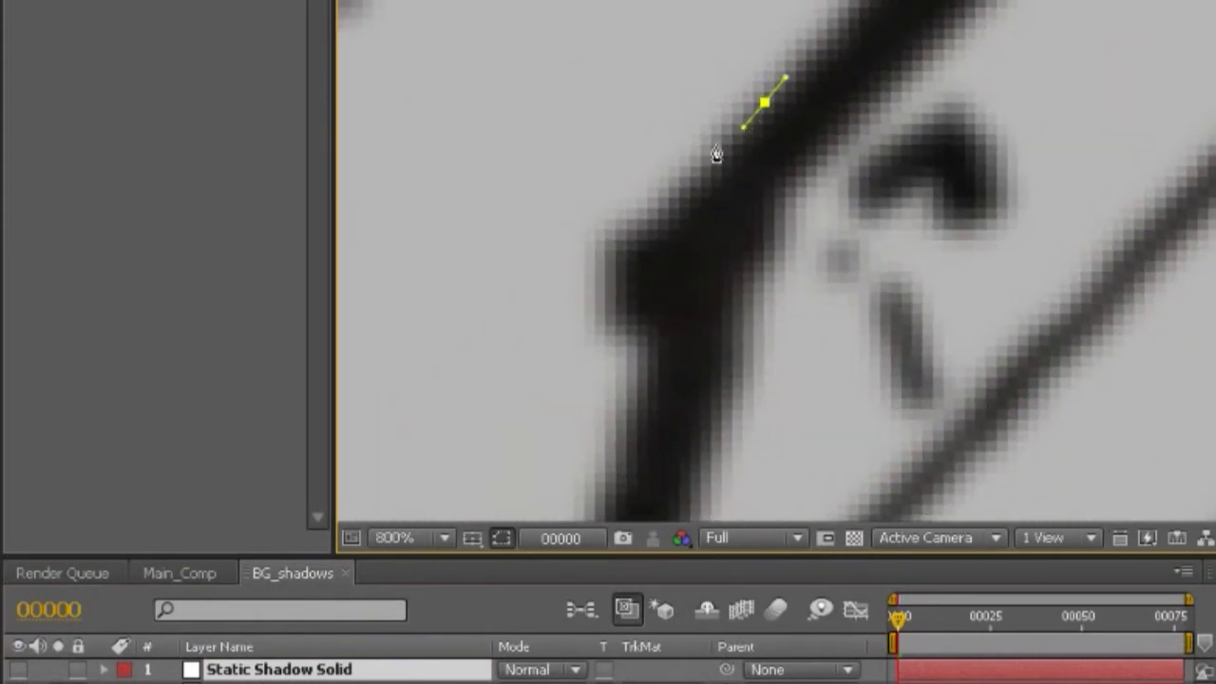
{"action": "left_click", "coordinate": [667, 222]}
{"action": "left_click_drag", "start_coordinate": [613, 249], "coordinate": [618, 268]}
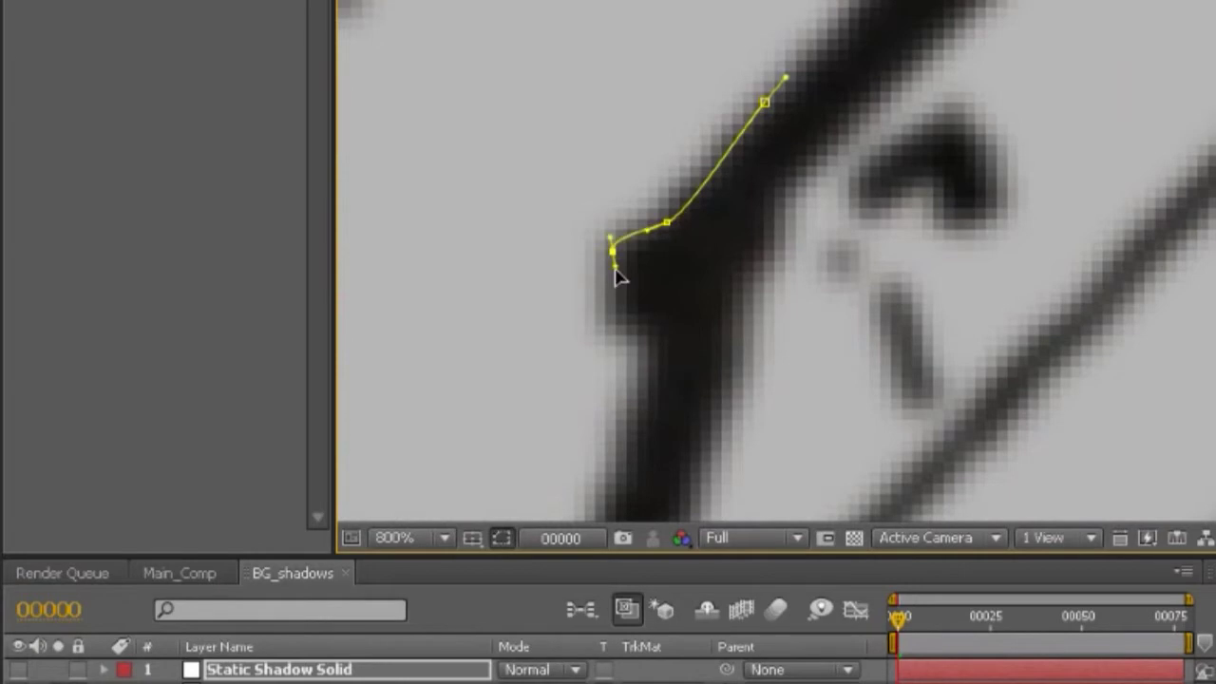
{"action": "left_click_drag", "start_coordinate": [633, 329], "coordinate": [740, 305]}
{"action": "left_click_drag", "start_coordinate": [762, 247], "coordinate": [775, 224]}
{"action": "left_click_drag", "start_coordinate": [814, 164], "coordinate": [837, 133]}
{"action": "left_click", "coordinate": [765, 102]}
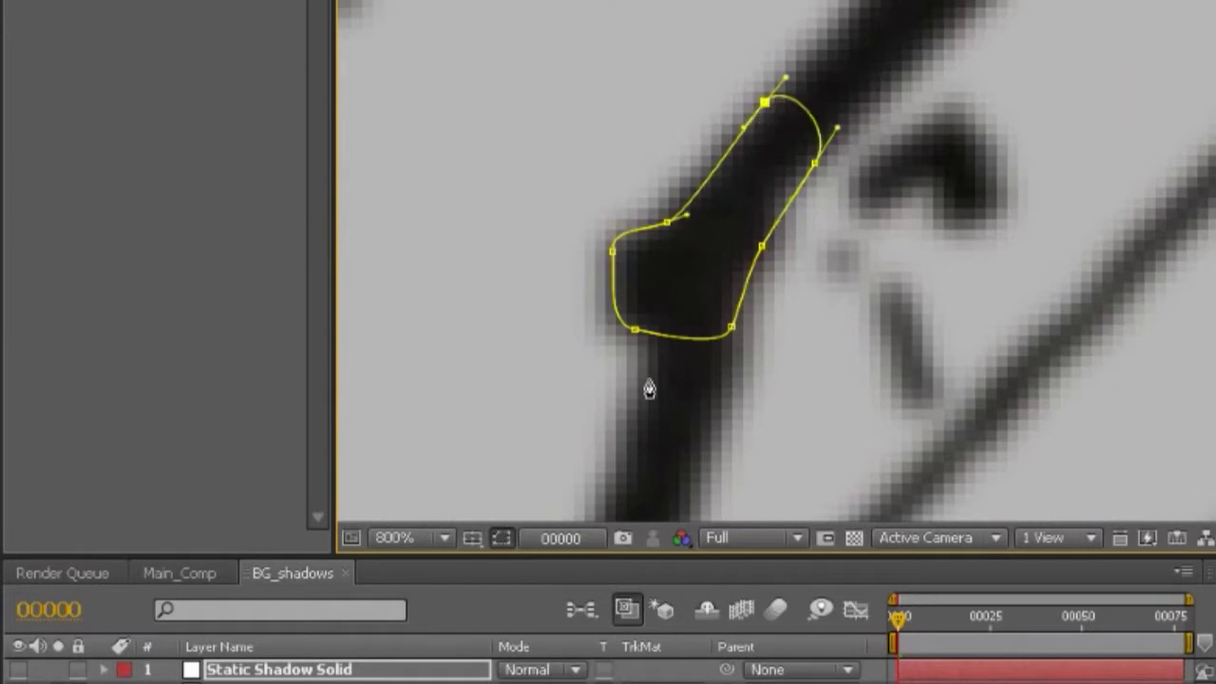
- Place Static Shadow Solid beneath the Tracking Data null and parent it to that null
{"action": "key", "text": "comma"}
{"action": "key", "text": "comma"}
{"action": "key", "text": "comma"}
{"action": "key", "text": "period"}
{"action": "key", "text": "Return"}
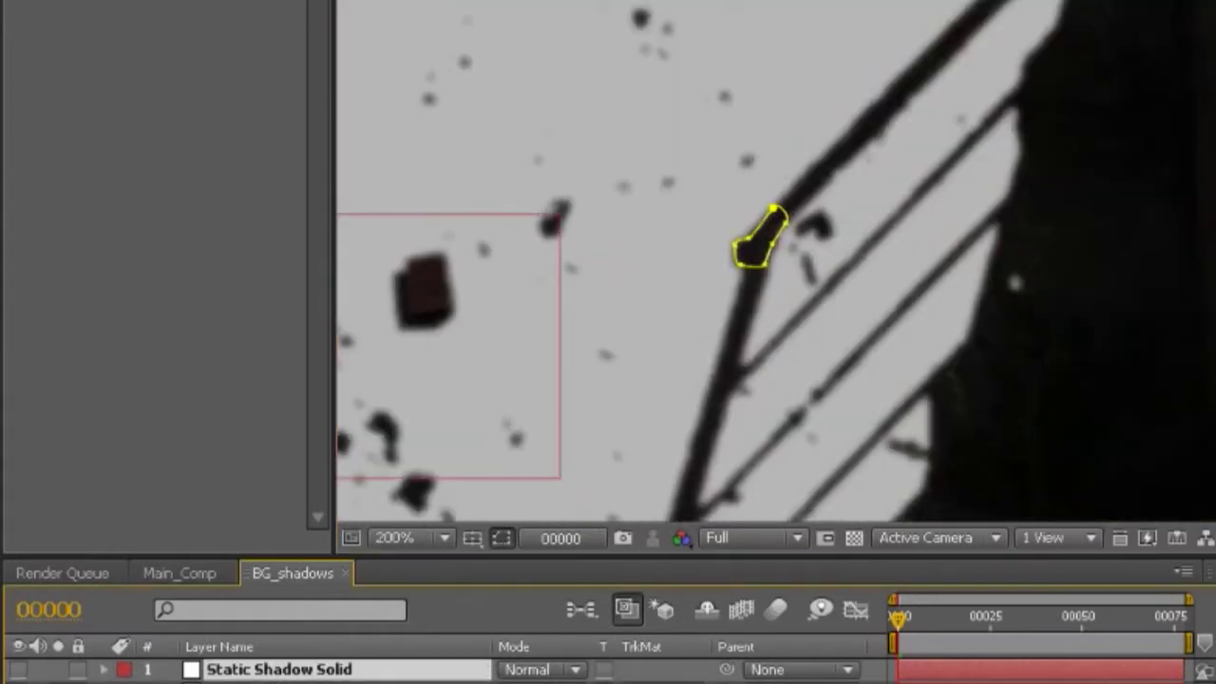
{"action": "type", "text": "Tracking Data"}
{"action": "key", "text": "Return"}
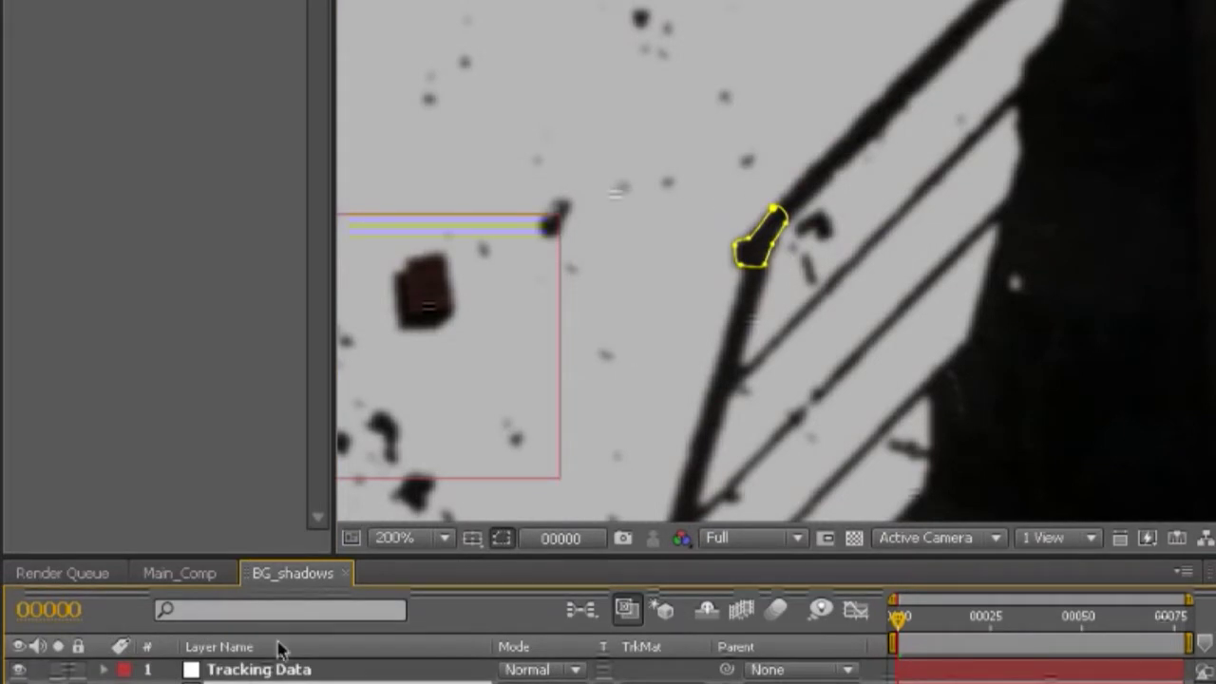
- Duplicate the Shadows layer and matte the copy with Static Shadow Solid to isolate the masked railing joint
{"action": "key", "text": "ctrl+v"}
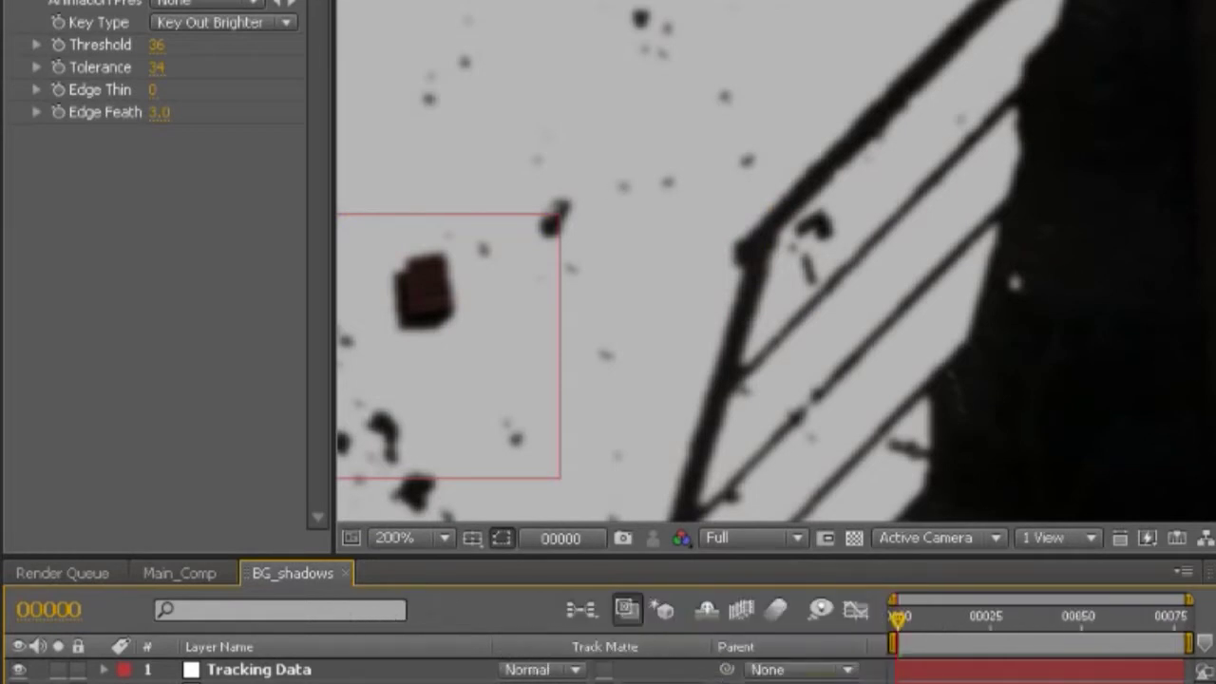
{"action": "scroll", "coordinate": [754, 277], "scroll_direction": "up", "scroll_amount": 2}
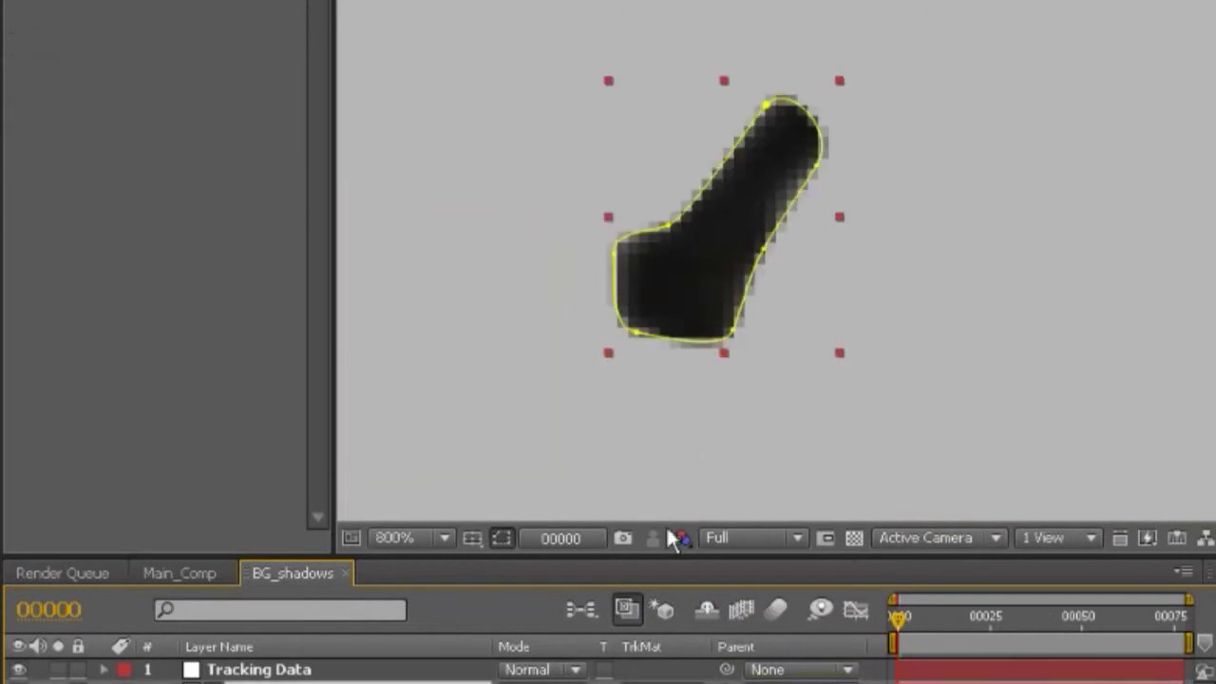
- Check the isolated railing joint's tracking from frame 0 to 19, and its edges up close at frame 0
{"action": "left_click_drag", "start_coordinate": [950, 616], "coordinate": [858, 652]}
{"action": "left_click_drag", "start_coordinate": [258, 669], "coordinate": [297, 671]}
{"action": "left_click_drag", "start_coordinate": [900, 619], "coordinate": [968, 619]}
{"action": "scroll", "coordinate": [799, 421], "scroll_direction": "down", "scroll_amount": 3}
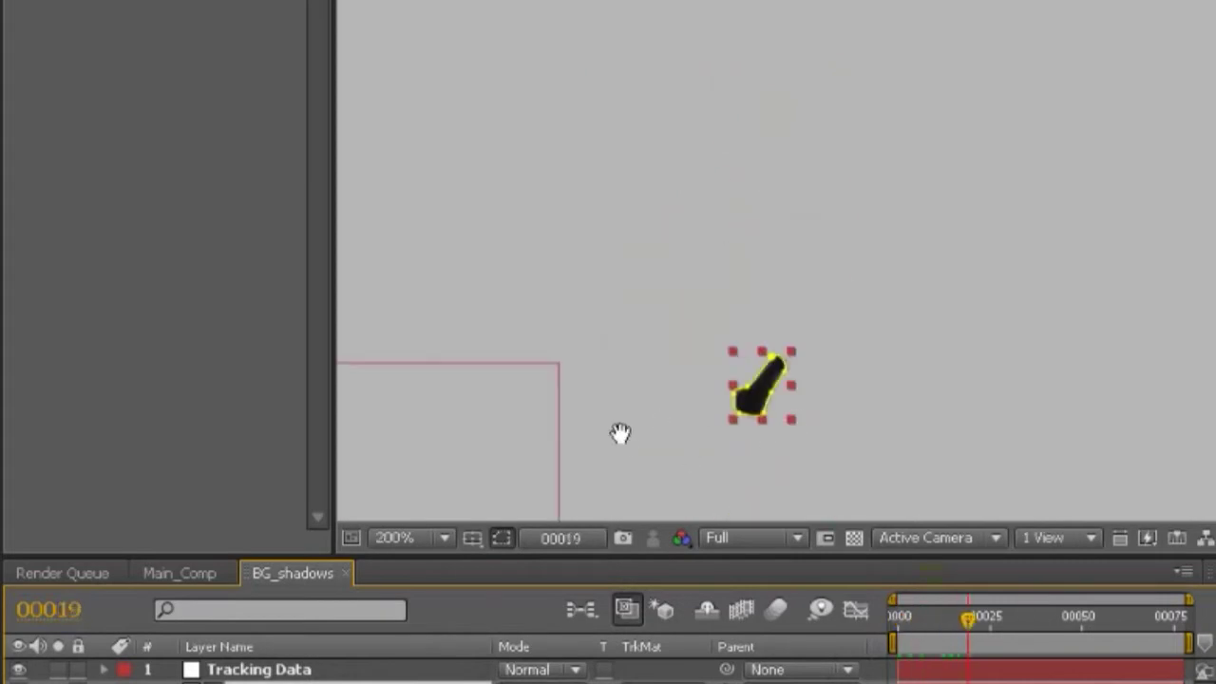
{"action": "left_click_drag", "start_coordinate": [967, 619], "coordinate": [856, 589]}
{"action": "key", "text": "period"}
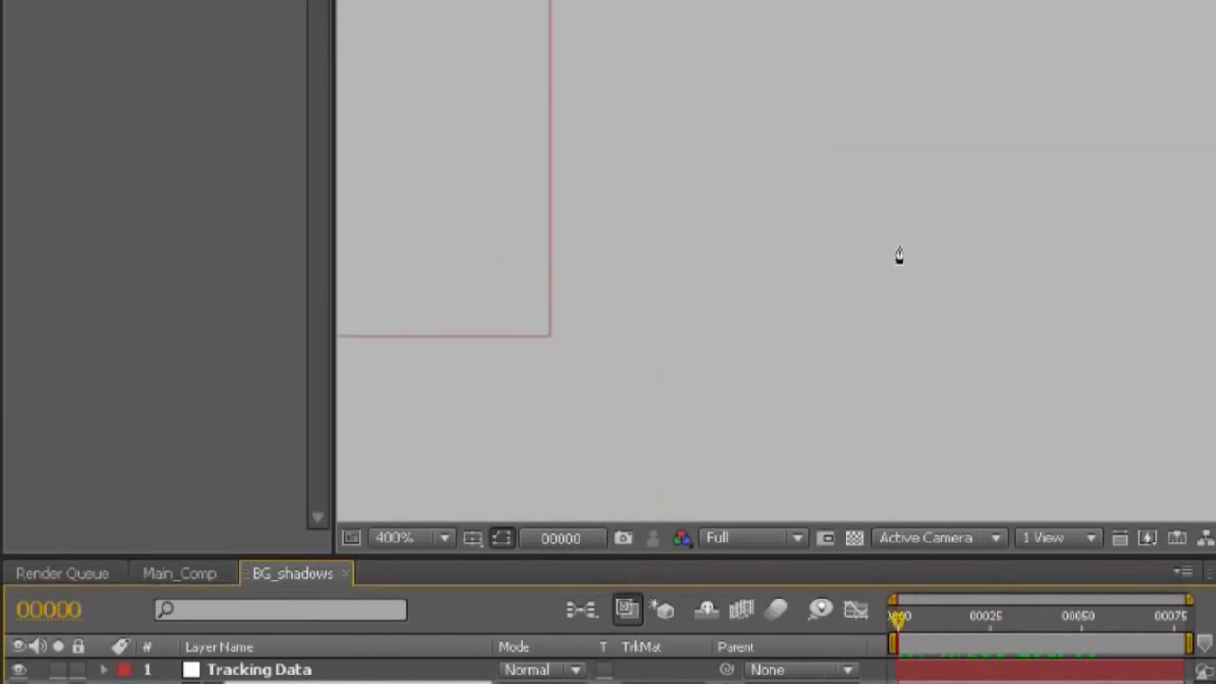
{"action": "left_click_drag", "start_coordinate": [925, 54], "coordinate": [774, 326]}
{"action": "key", "text": "period"}
{"action": "left_click_drag", "start_coordinate": [834, 242], "coordinate": [670, 364]}
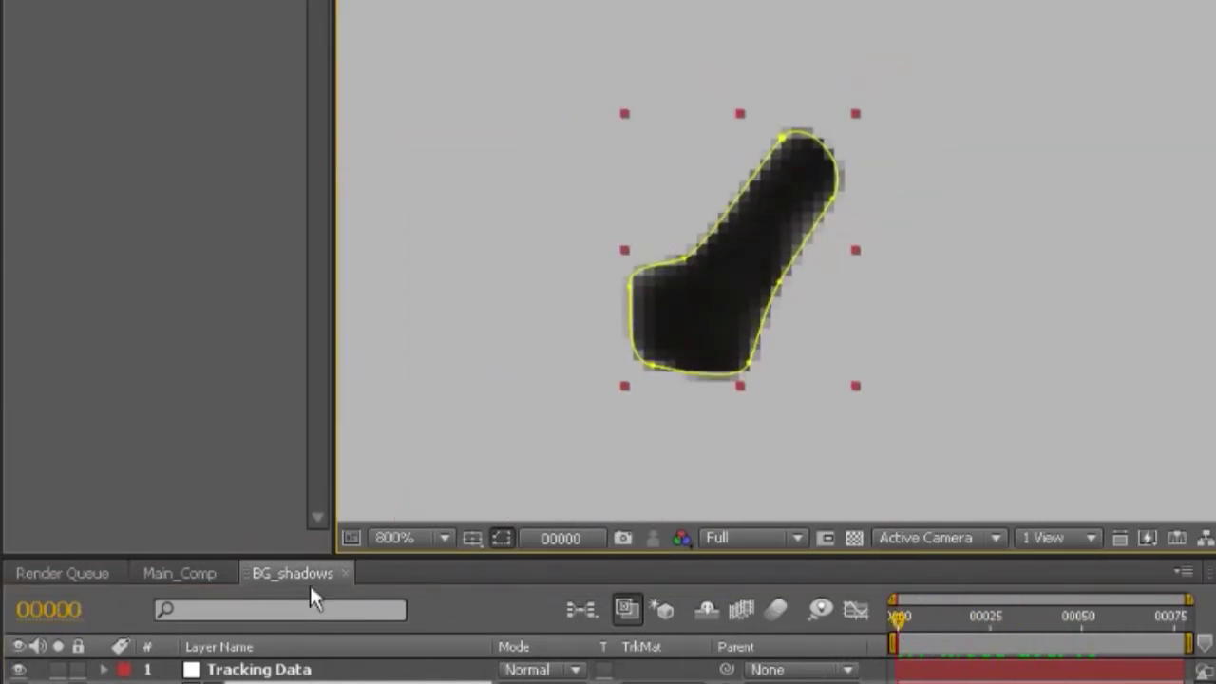
- Move Shadows 2 to the top of the layer stack and reselect the mask on Static Shadow Solid
{"action": "left_click", "coordinate": [300, 670]}
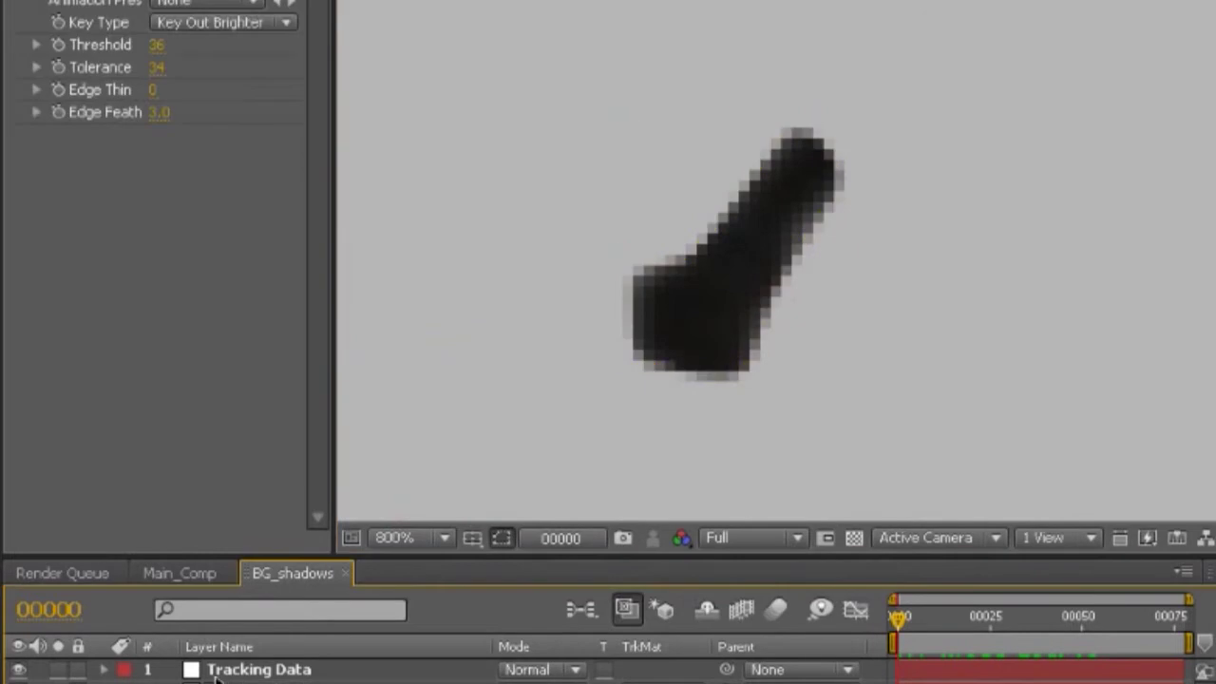
{"action": "left_click", "coordinate": [298, 670]}
{"action": "key", "text": "Delete"}
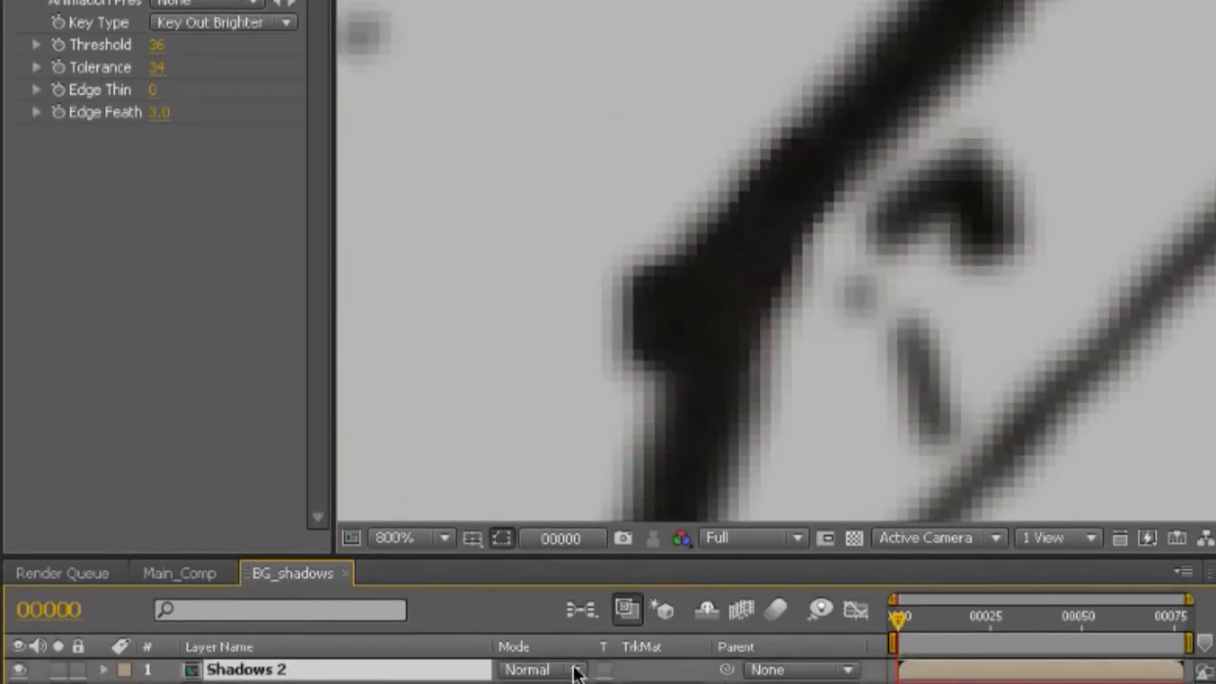
{"action": "scroll", "coordinate": [692, 290], "scroll_direction": "down", "scroll_amount": 1}
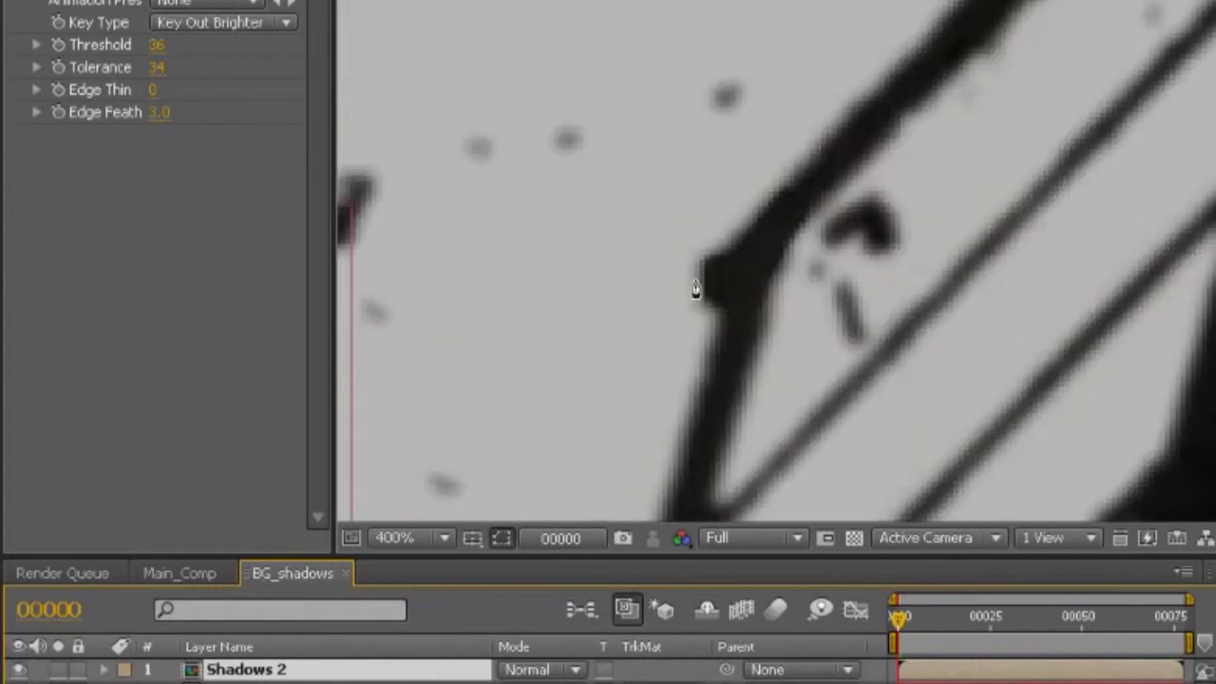
{"action": "key", "text": "ctrl+v"}
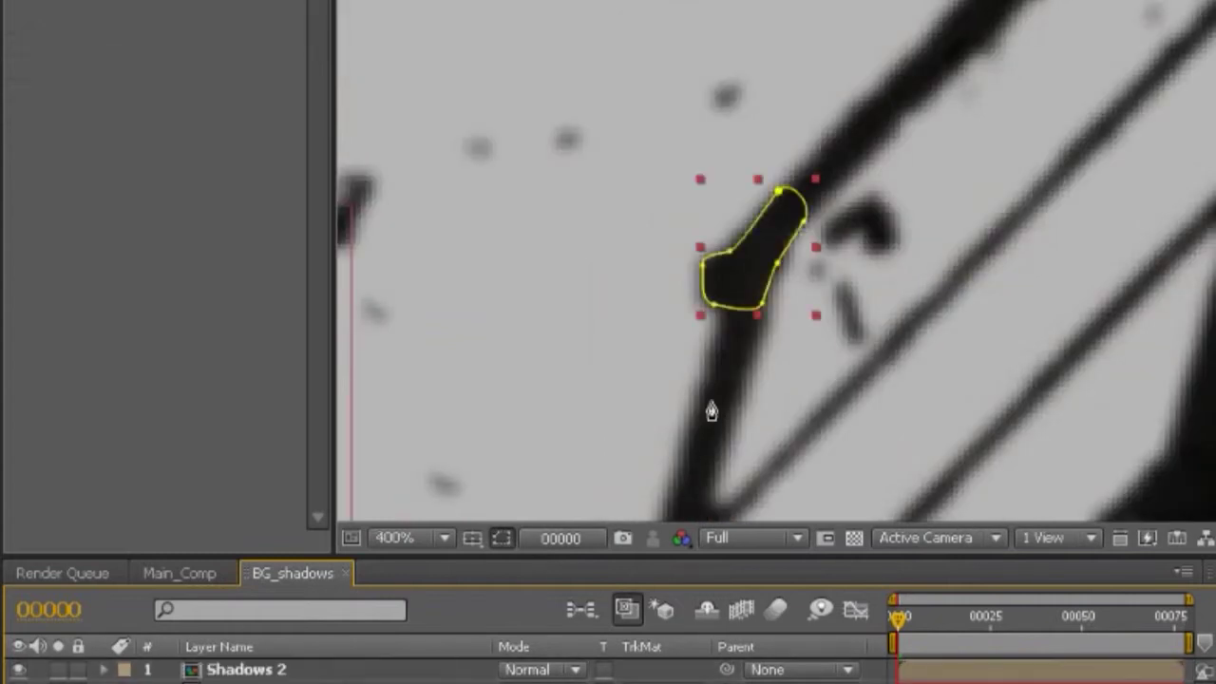
- Extend the upper end of the joint mask along the full diagonal upper rail of the left railing shadow
{"action": "scroll", "coordinate": [777, 243], "scroll_direction": "up", "scroll_amount": 1}
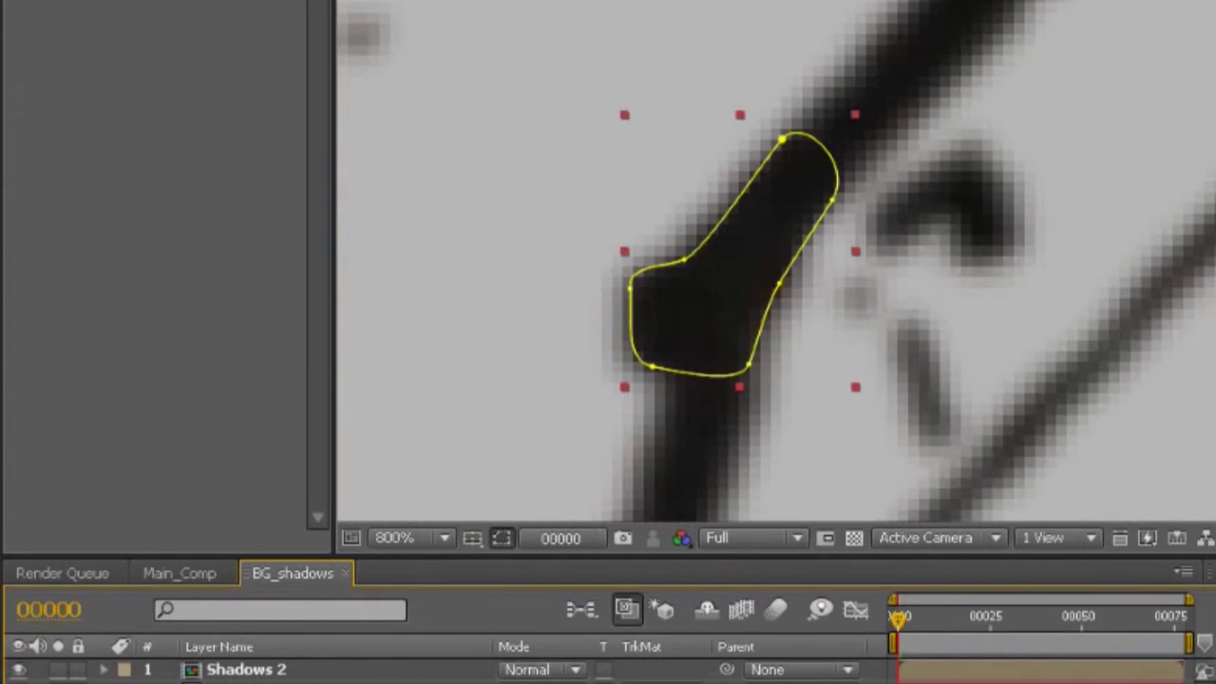
{"action": "scroll", "coordinate": [717, 370], "scroll_direction": "down", "scroll_amount": 1}
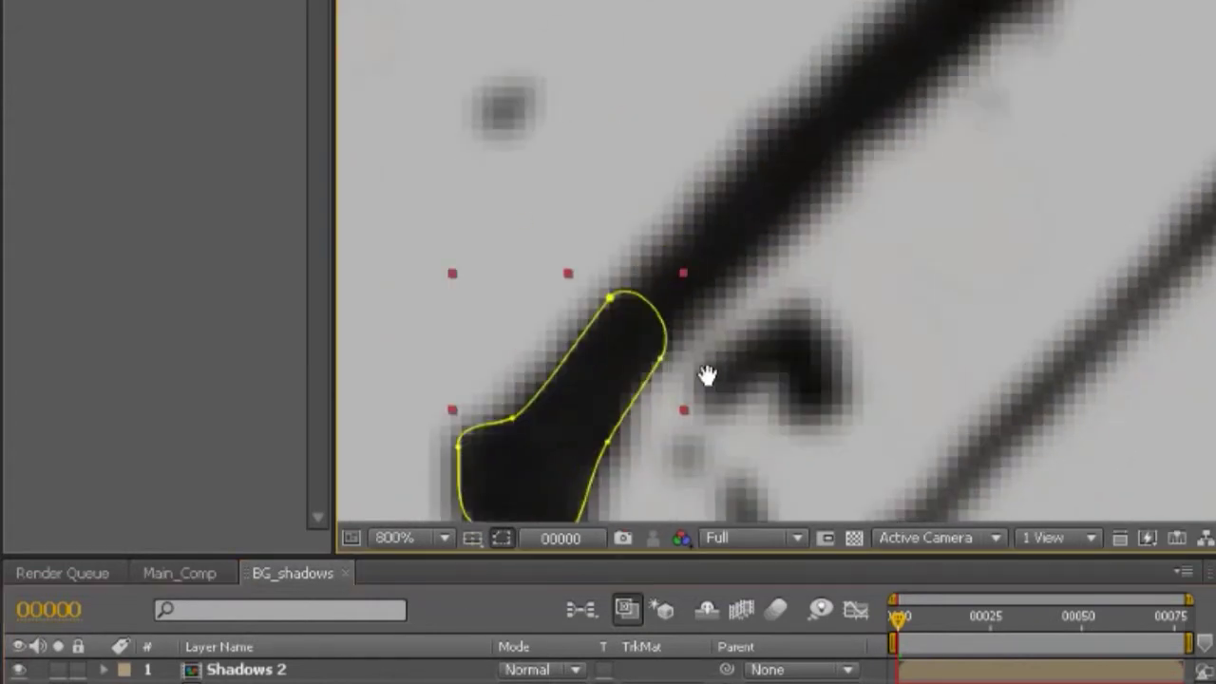
{"action": "key", "text": "Return"}
{"action": "left_click_drag", "start_coordinate": [646, 233], "coordinate": [1009, 5]}
{"action": "left_click_drag", "start_coordinate": [1018, 91], "coordinate": [795, 315]}
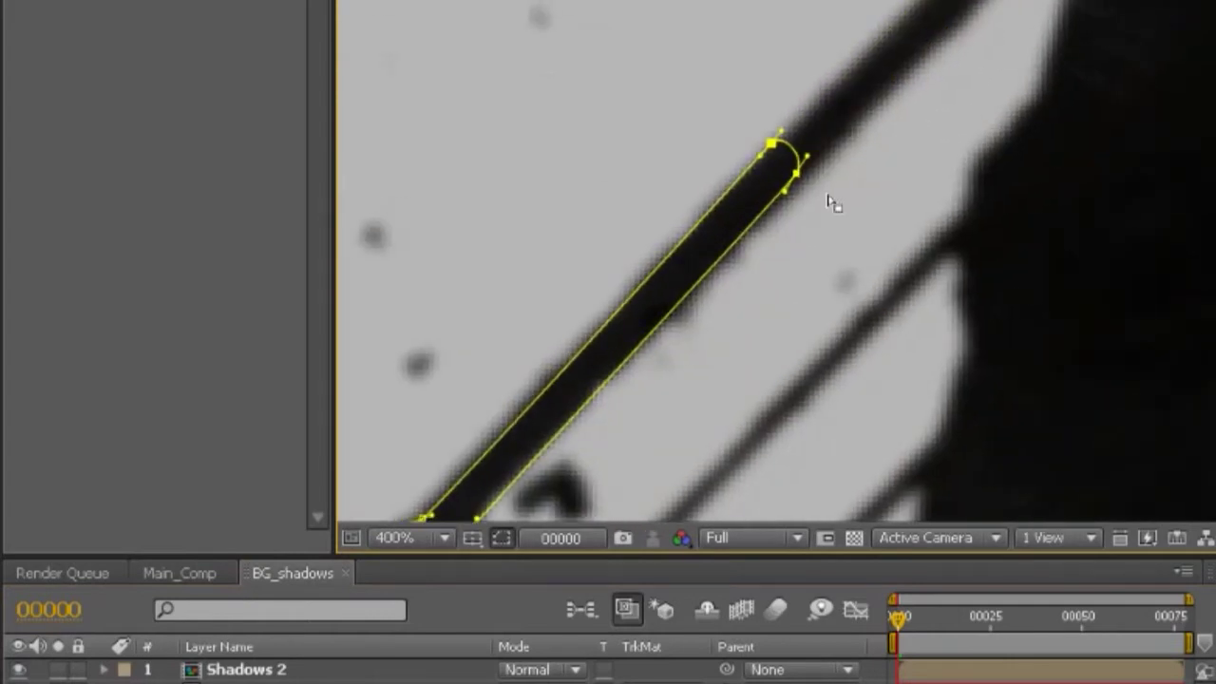
{"action": "left_click_drag", "start_coordinate": [798, 174], "coordinate": [1007, 3]}
{"action": "scroll", "coordinate": [993, 4], "scroll_direction": "up", "scroll_amount": 1}
{"action": "left_click_drag", "start_coordinate": [708, 176], "coordinate": [827, 87]}
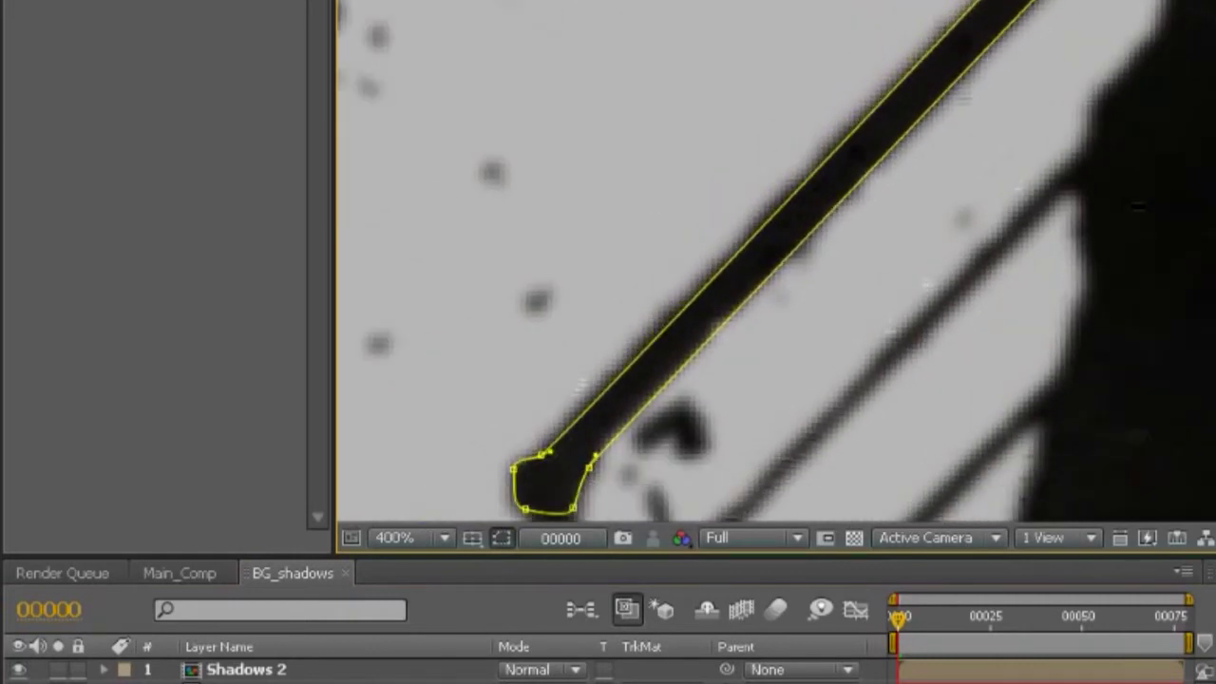
- Add a mask point midway along each side of the upper rail and fit the outer one to the shadow's edge
{"action": "left_click", "coordinate": [785, 206]}
{"action": "left_click", "coordinate": [814, 231]}
{"action": "left_click_drag", "start_coordinate": [785, 202], "coordinate": [775, 201]}
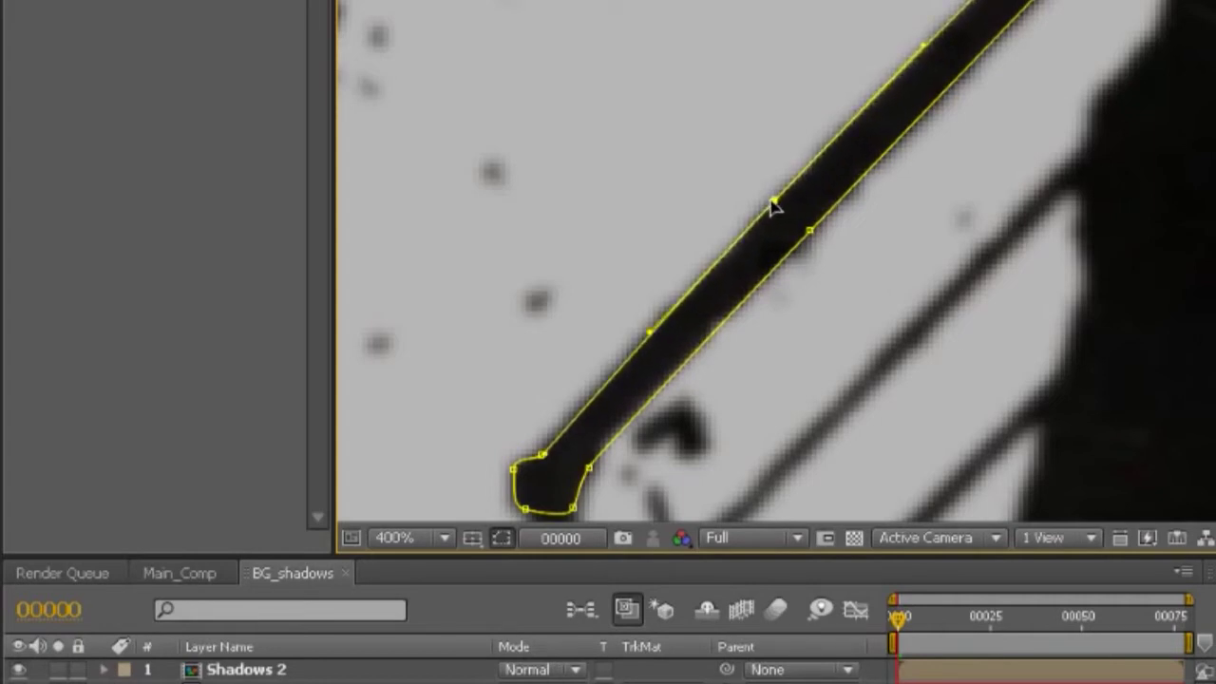
- Start a second mask at the railing joint and trace the inner edge of the lower rail downward
{"action": "scroll", "coordinate": [532, 371], "scroll_direction": "down", "scroll_amount": 2}
{"action": "scroll", "coordinate": [576, 361], "scroll_direction": "down", "scroll_amount": 2}
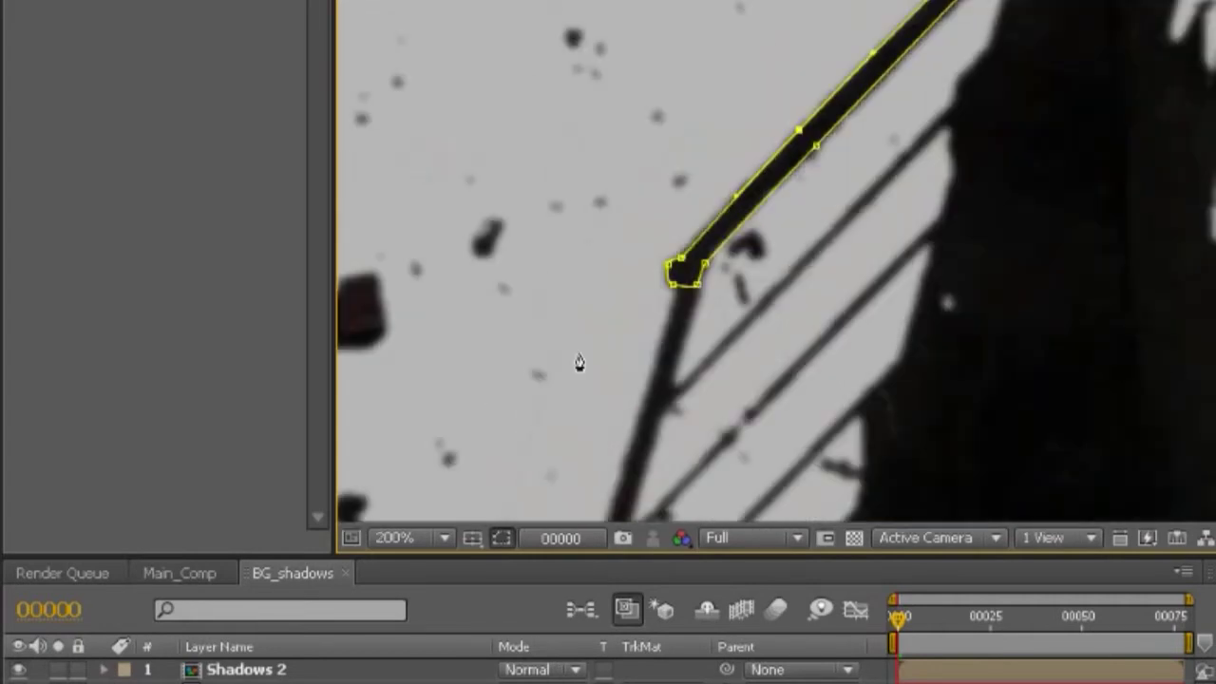
{"action": "key", "text": "period"}
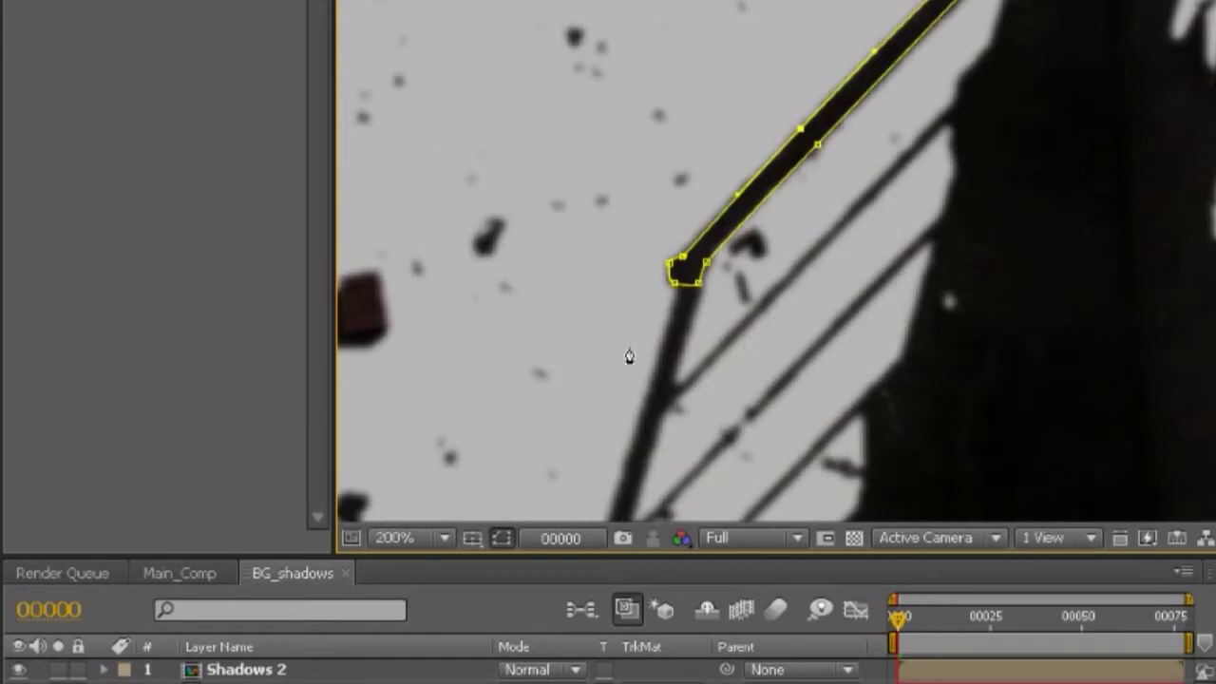
{"action": "scroll", "coordinate": [665, 237], "scroll_direction": "down", "scroll_amount": 3}
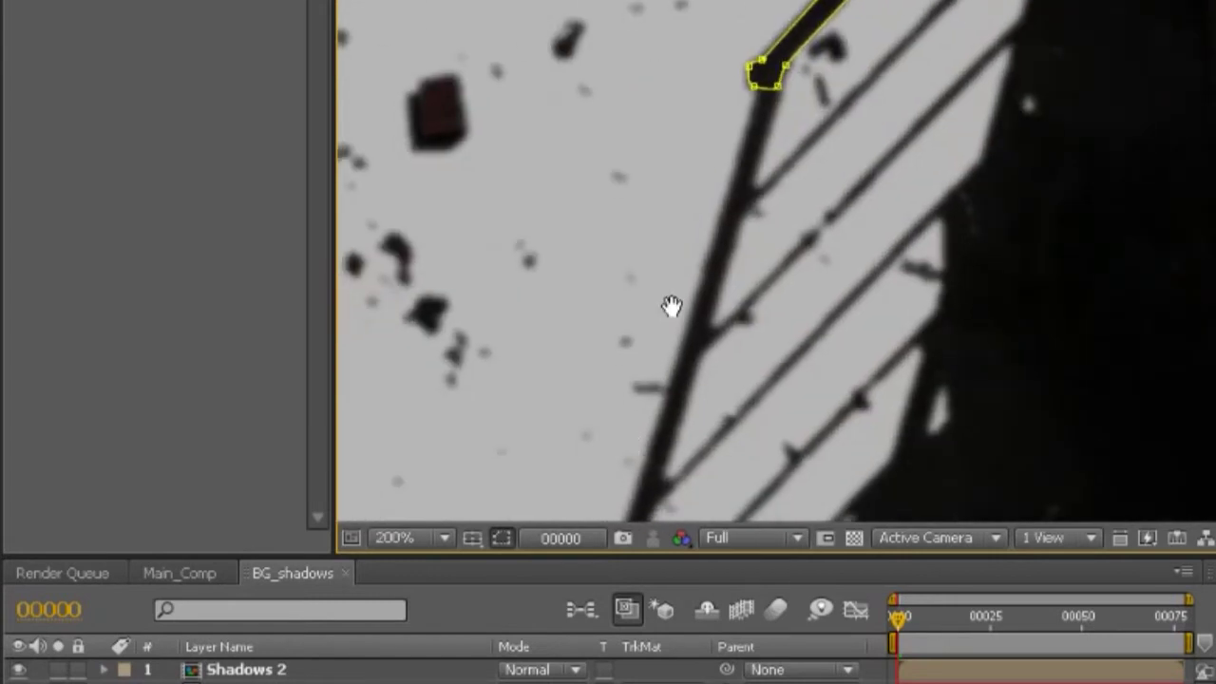
{"action": "left_click_drag", "start_coordinate": [672, 313], "coordinate": [564, 437]}
{"action": "key", "text": "period"}
{"action": "scroll", "coordinate": [478, 408], "scroll_direction": "down", "scroll_amount": 3}
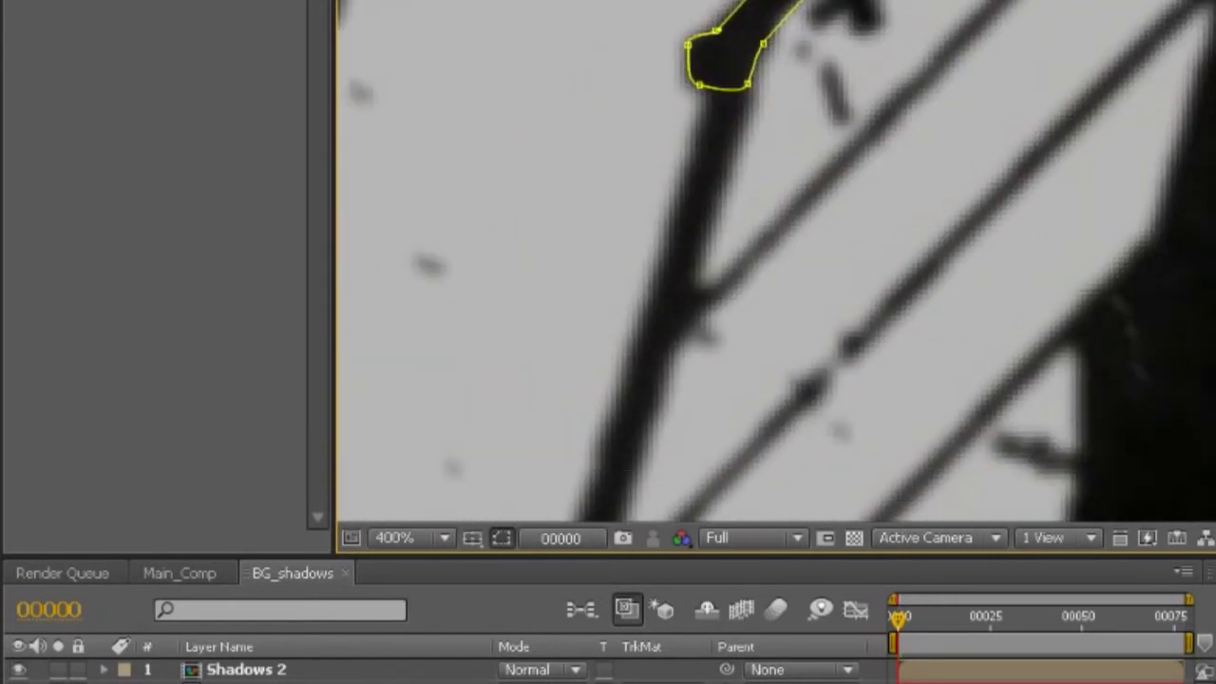
{"action": "left_click_drag", "start_coordinate": [782, 152], "coordinate": [751, 343]}
{"action": "left_click", "coordinate": [722, 243]}
{"action": "left_click", "coordinate": [722, 298]}
{"action": "scroll", "coordinate": [665, 408], "scroll_direction": "down", "scroll_amount": 3}
{"action": "left_click", "coordinate": [683, 354]}
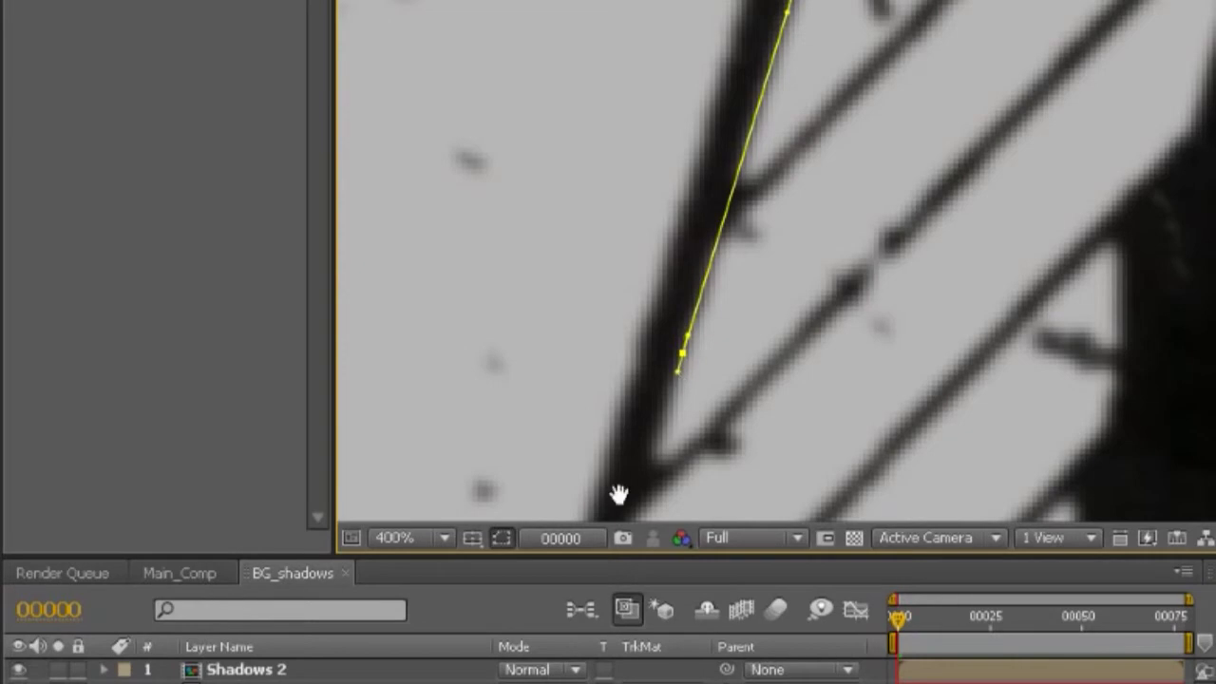
{"action": "scroll", "coordinate": [677, 397], "scroll_direction": "down", "scroll_amount": 3}
{"action": "left_click", "coordinate": [664, 415]}
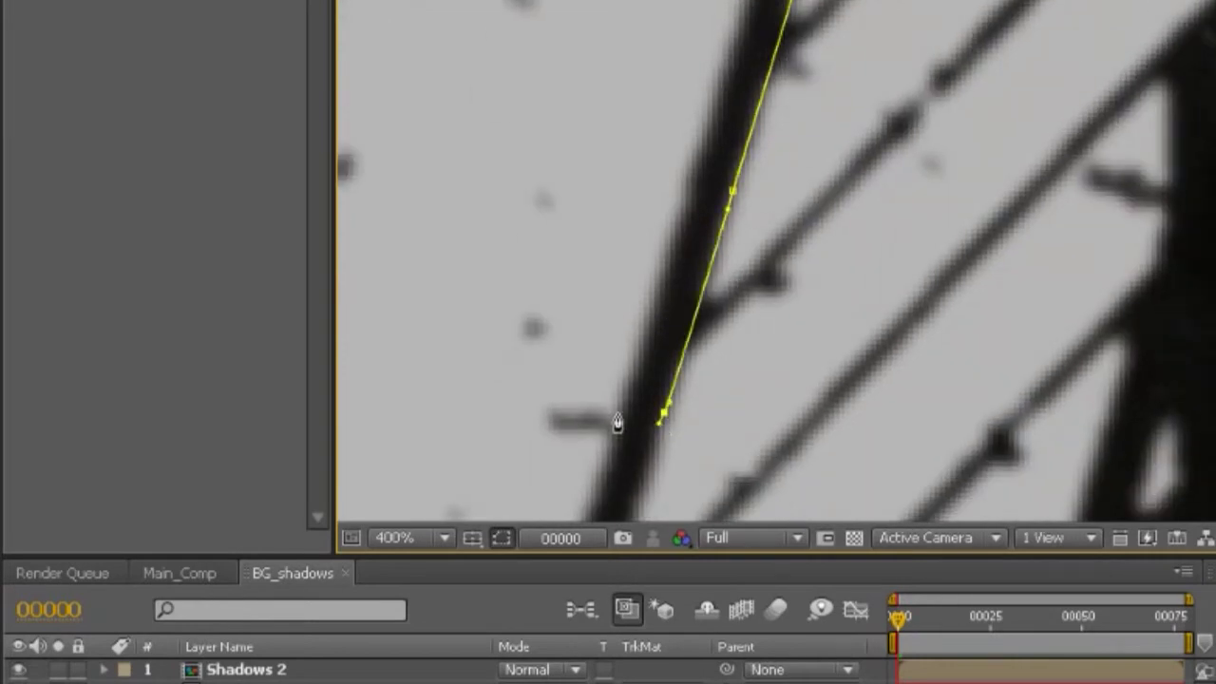
- Carry the lower-rail mask across the rail and back up its outer edge toward the joint
{"action": "left_click_drag", "start_coordinate": [623, 416], "coordinate": [630, 380]}
{"action": "scroll", "coordinate": [687, 312], "scroll_direction": "up", "scroll_amount": 3}
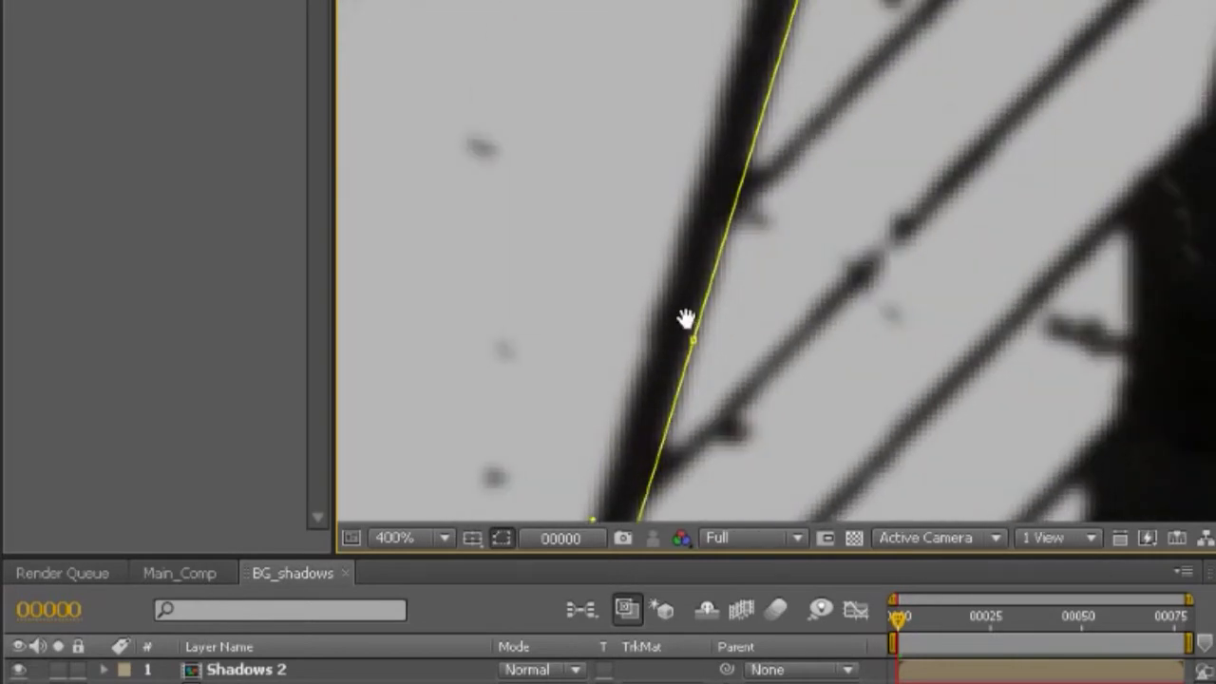
{"action": "left_click_drag", "start_coordinate": [703, 152], "coordinate": [668, 253]}
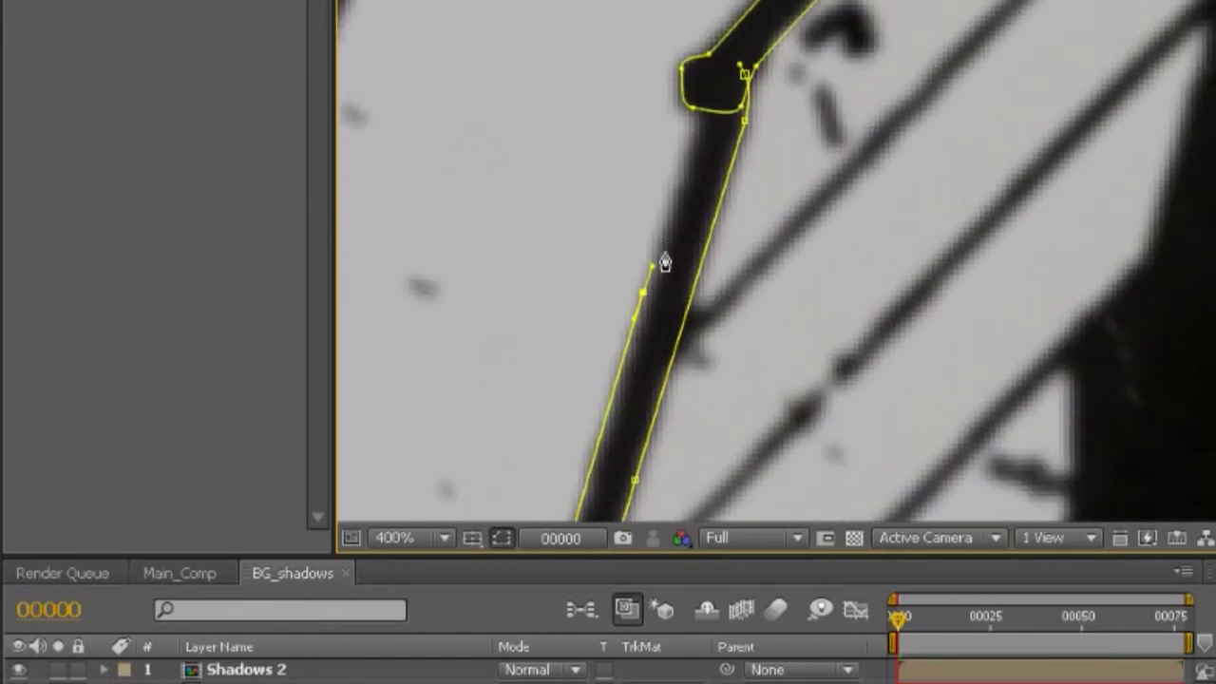
- Finish and close the mask around the railing's lower post shadow, ending inside the corner joint
{"action": "left_click", "coordinate": [707, 90]}
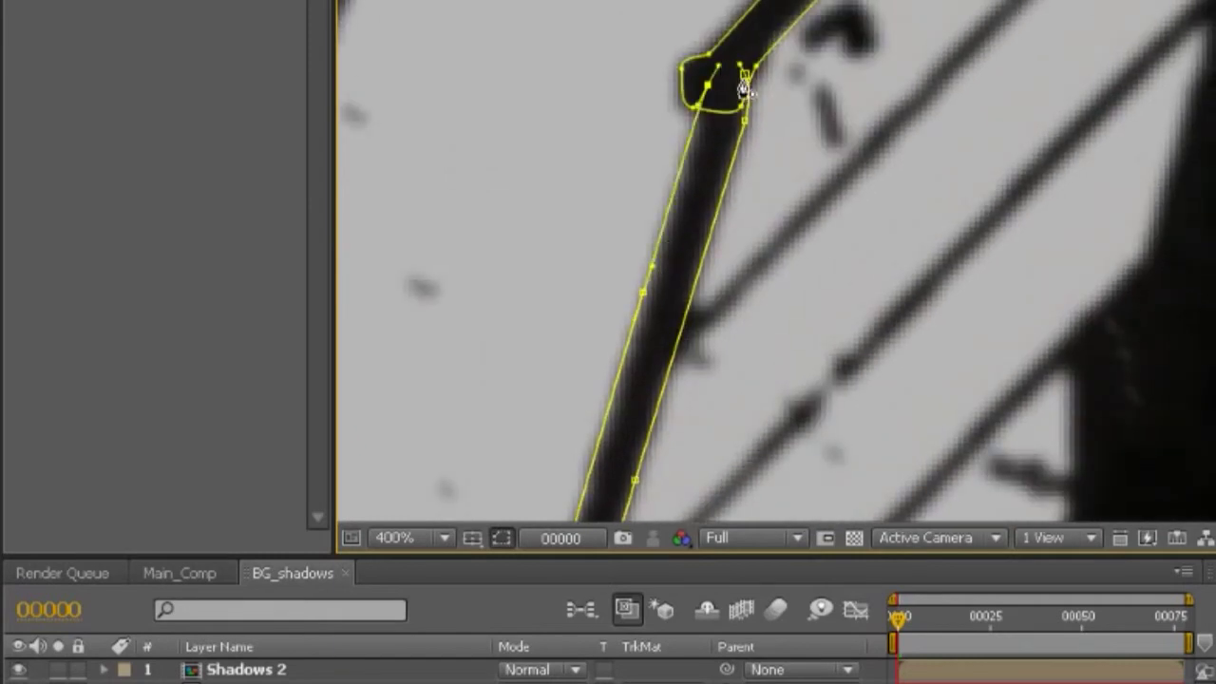
{"action": "left_click", "coordinate": [745, 78]}
- Compare the railing shadow over the title text between Main_Comp and BG_shadows at frame 23
{"action": "left_click", "coordinate": [187, 571]}
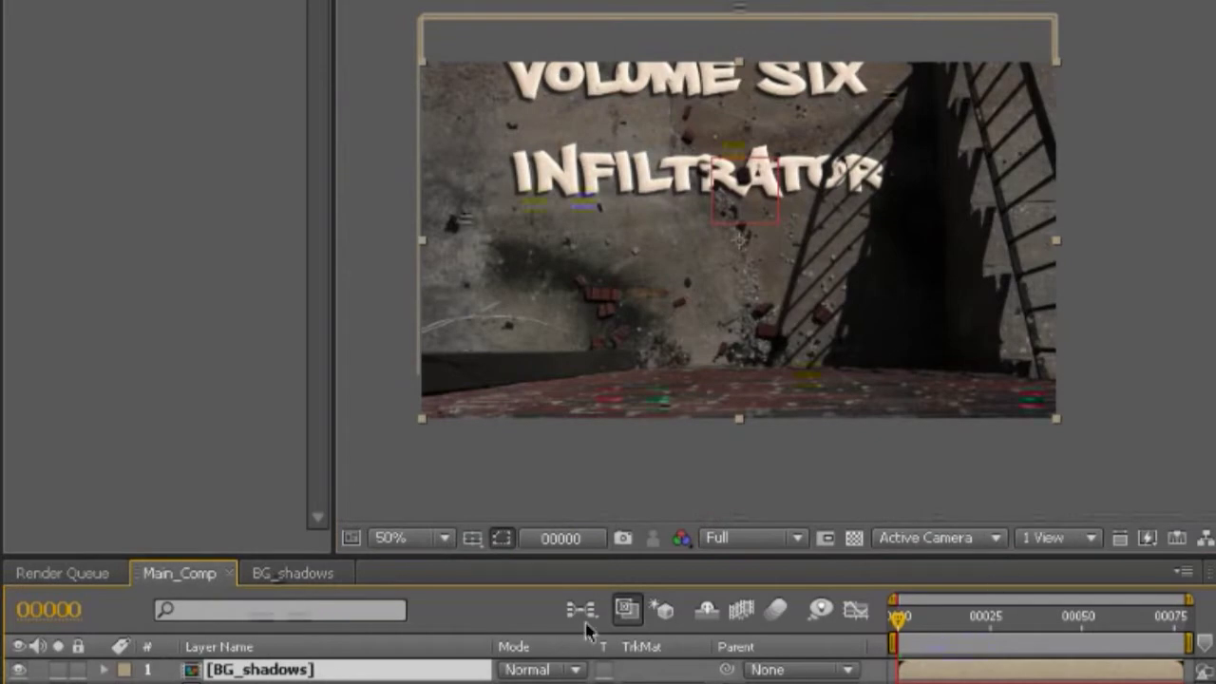
{"action": "left_click", "coordinate": [985, 627]}
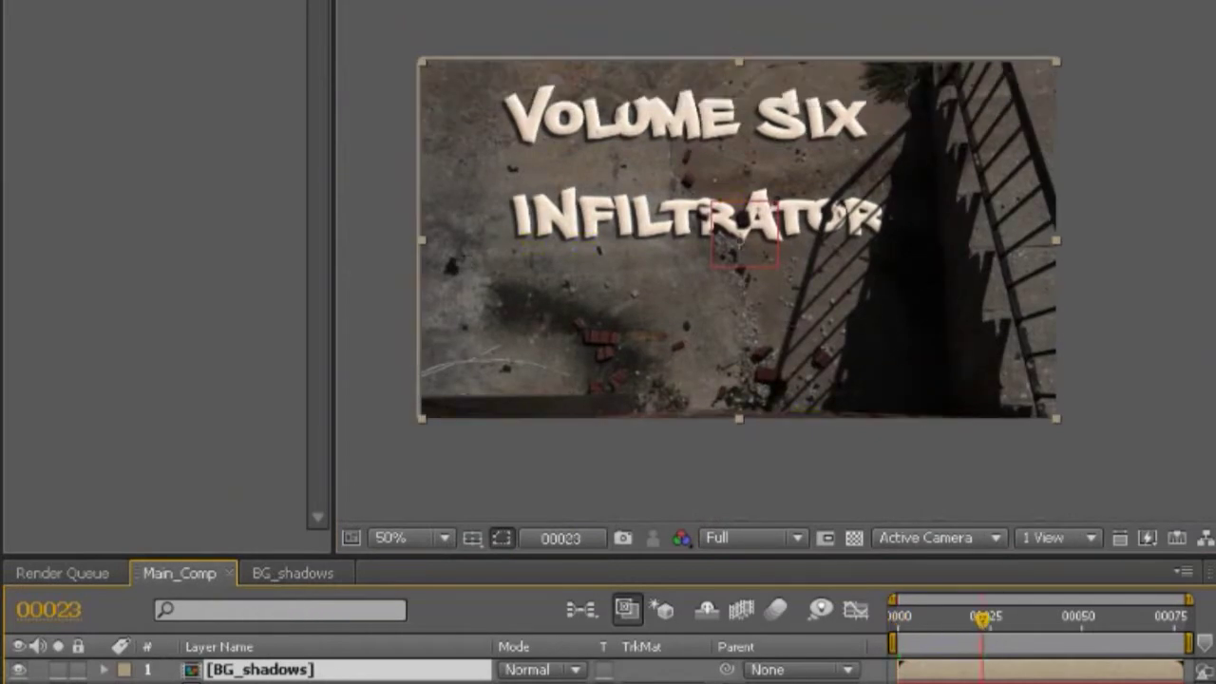
{"action": "left_click", "coordinate": [268, 670]}
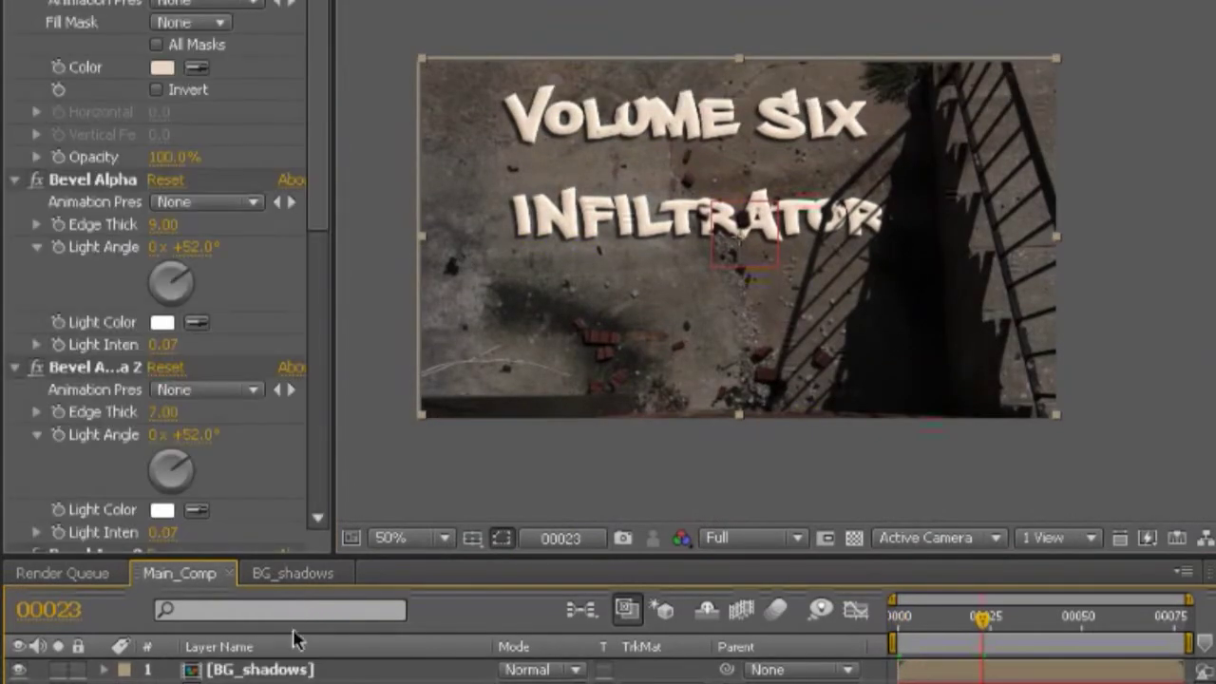
{"action": "left_click", "coordinate": [318, 573]}
{"action": "scroll", "coordinate": [651, 256], "scroll_direction": "down", "scroll_amount": 2}
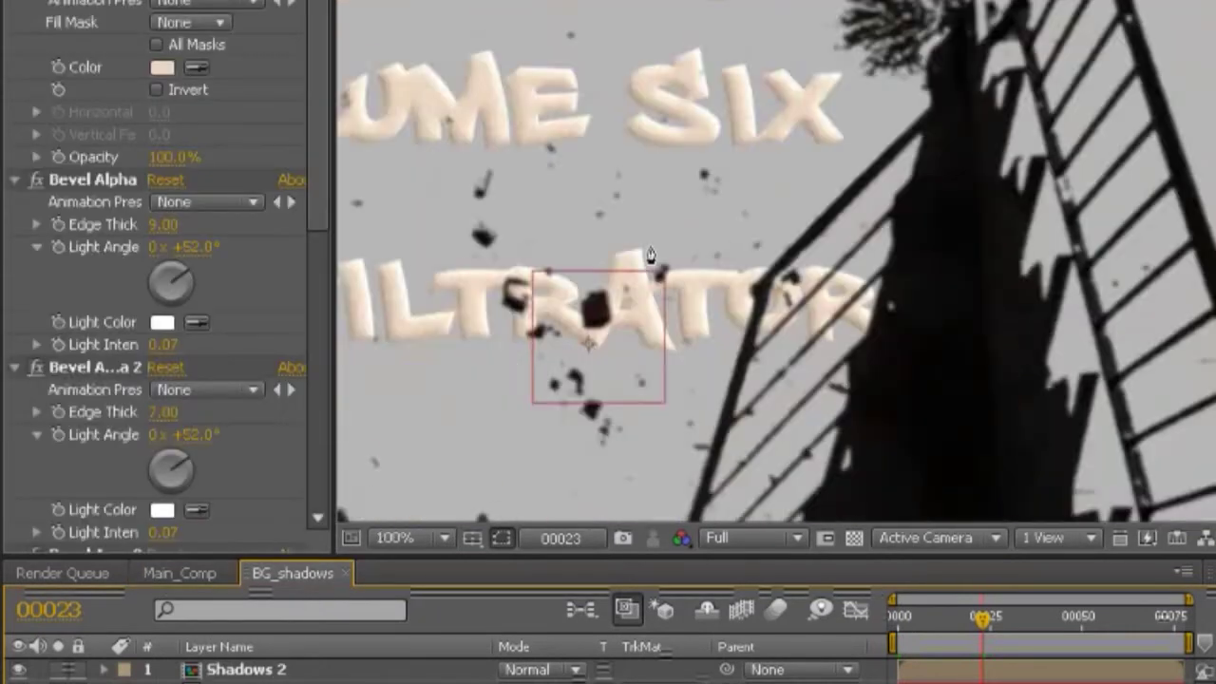
{"action": "scroll", "coordinate": [651, 257], "scroll_direction": "down", "scroll_amount": 1}
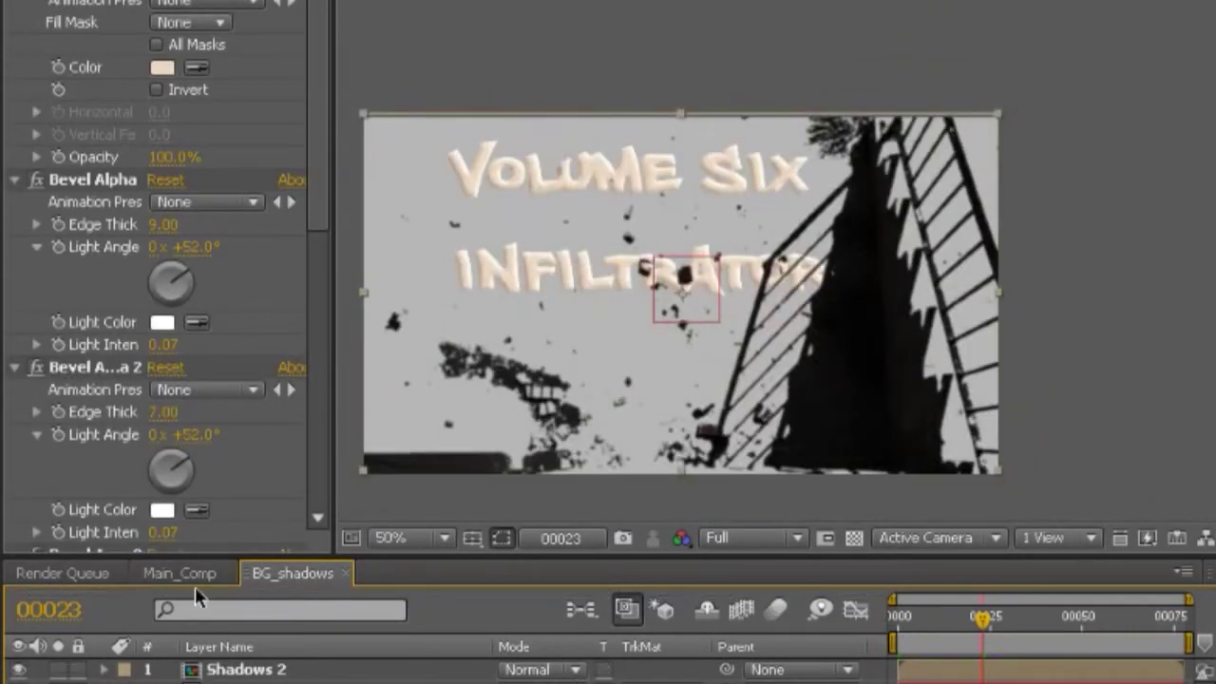
{"action": "left_click", "coordinate": [156, 570]}
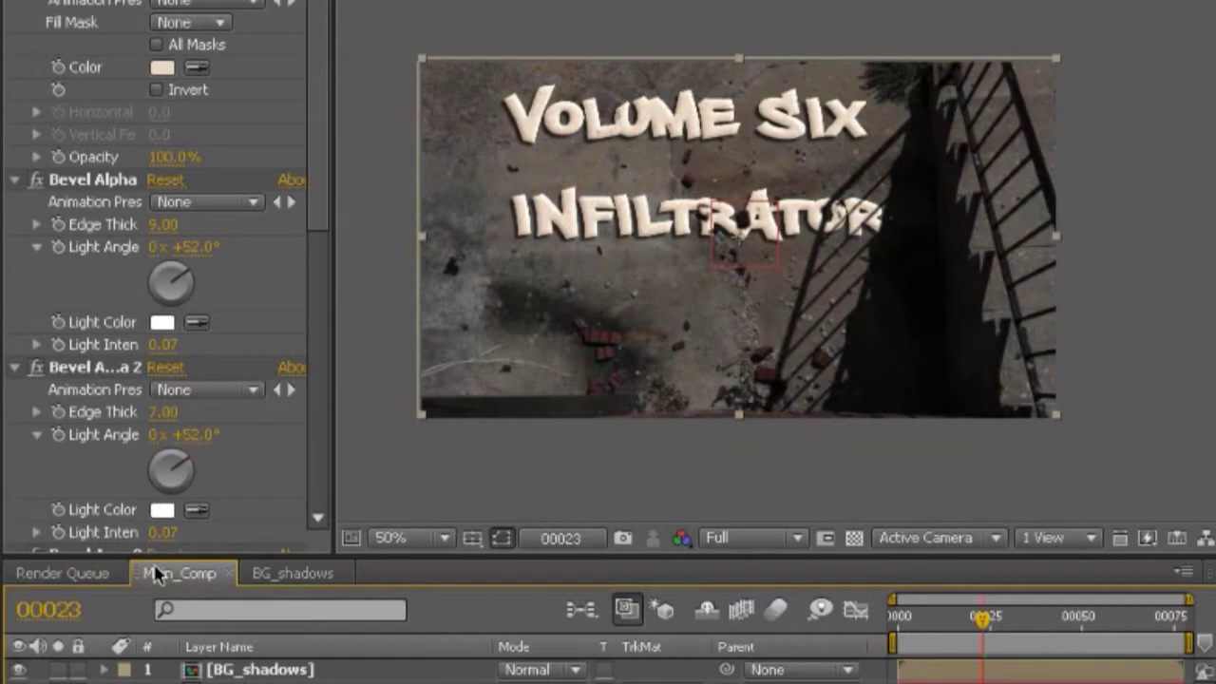
{"action": "left_click", "coordinate": [283, 574]}
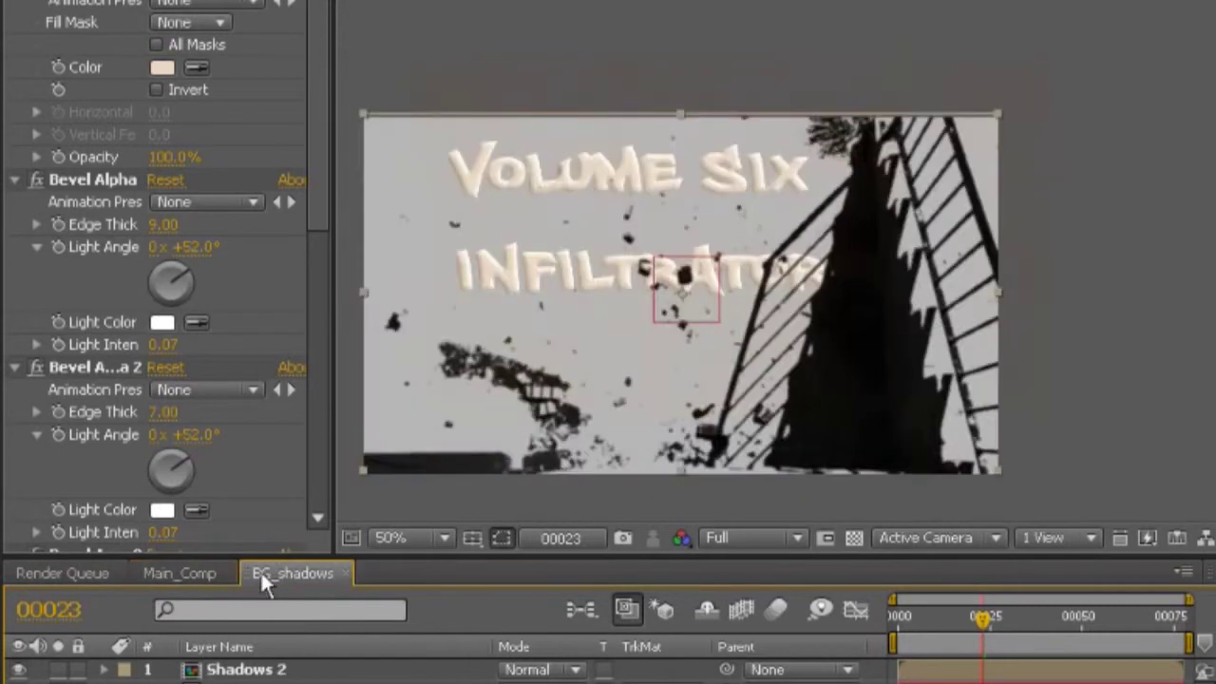
{"action": "left_click", "coordinate": [183, 574]}
{"action": "scroll", "coordinate": [847, 181], "scroll_direction": "up", "scroll_amount": 2}
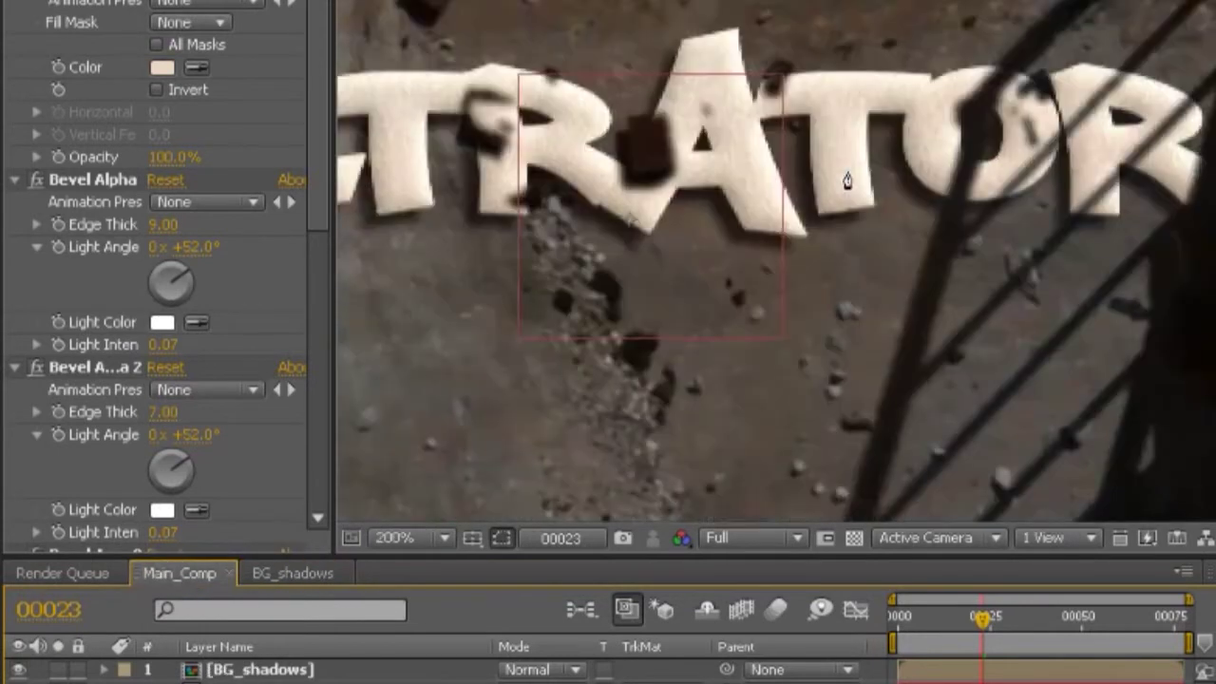
{"action": "left_click", "coordinate": [288, 573]}
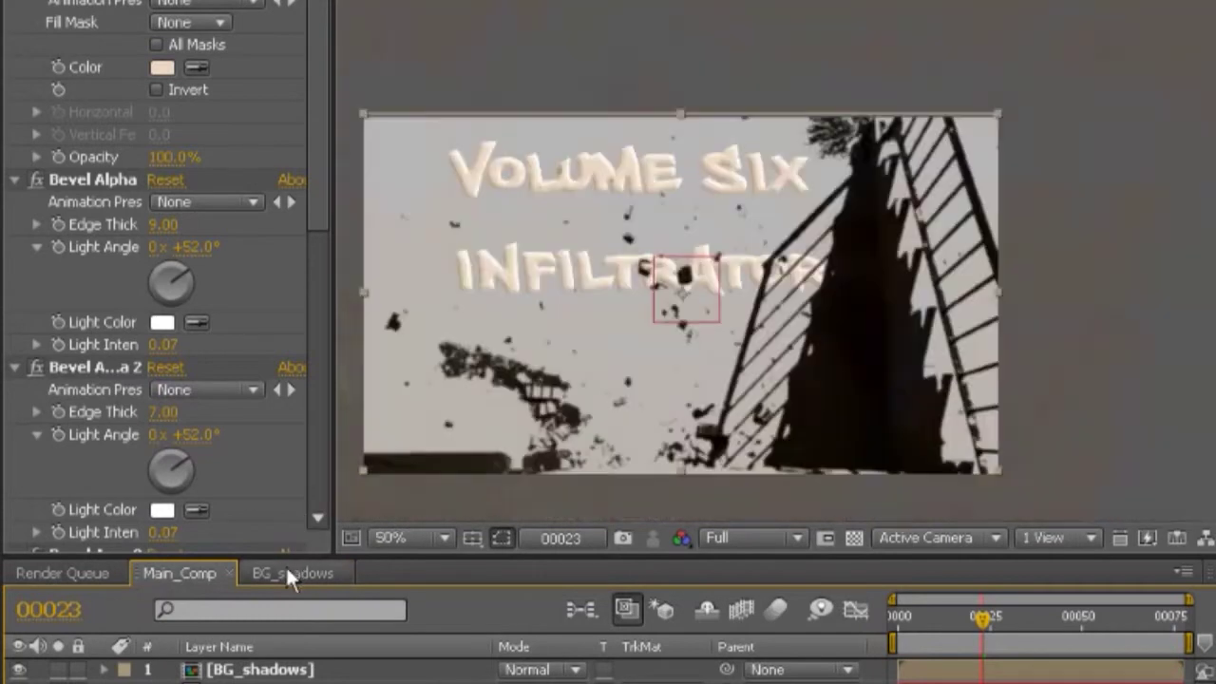
{"action": "scroll", "coordinate": [687, 292], "scroll_direction": "up", "scroll_amount": 3}
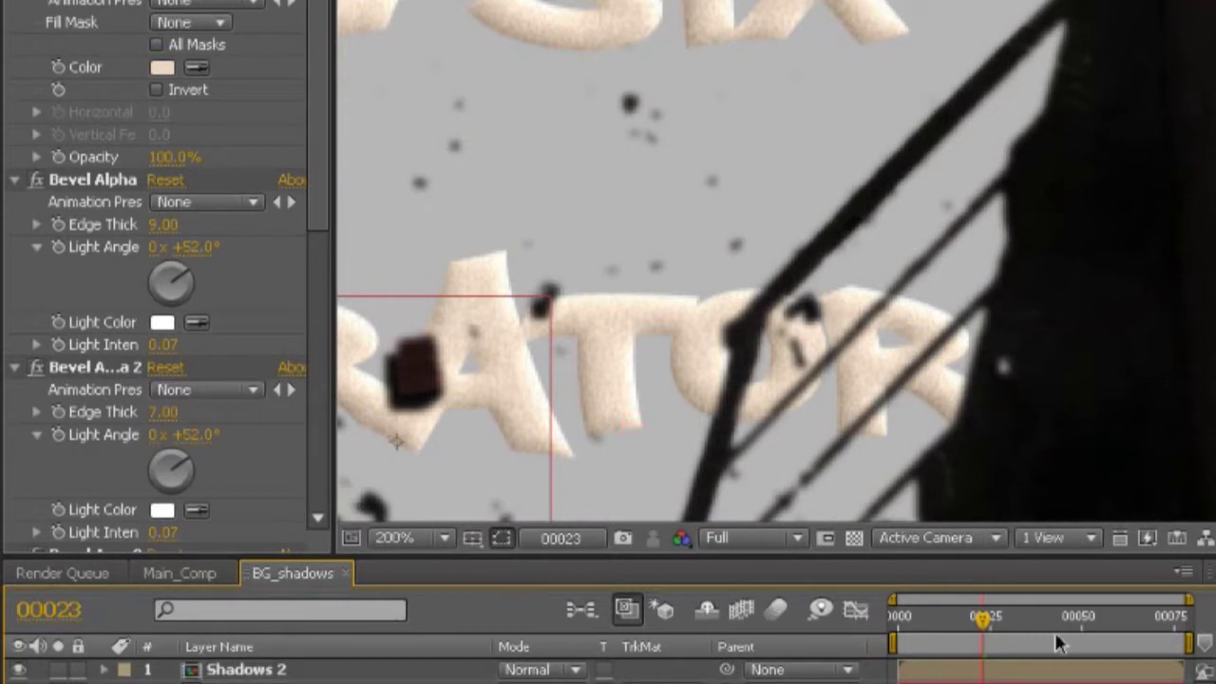
- Go to frame 9 and start a mask where the first thin diagonal bar meets the railing post
{"action": "left_click_drag", "start_coordinate": [984, 617], "coordinate": [931, 645]}
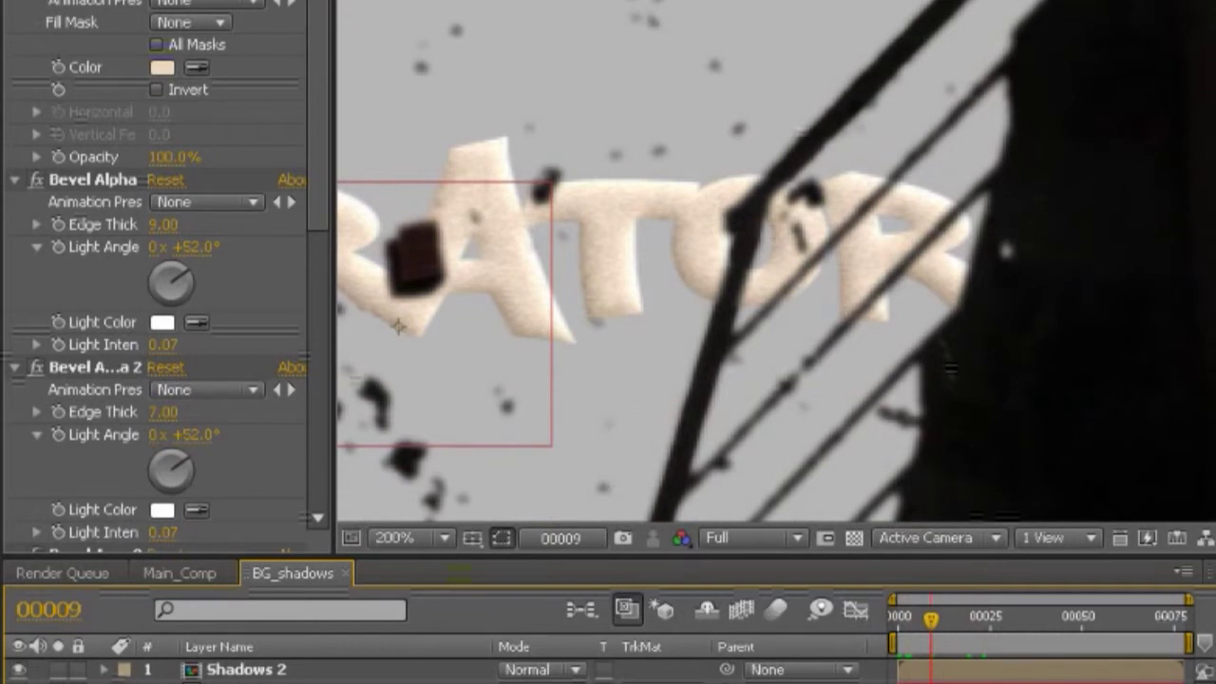
{"action": "left_click", "coordinate": [814, 176]}
{"action": "key", "text": "period"}
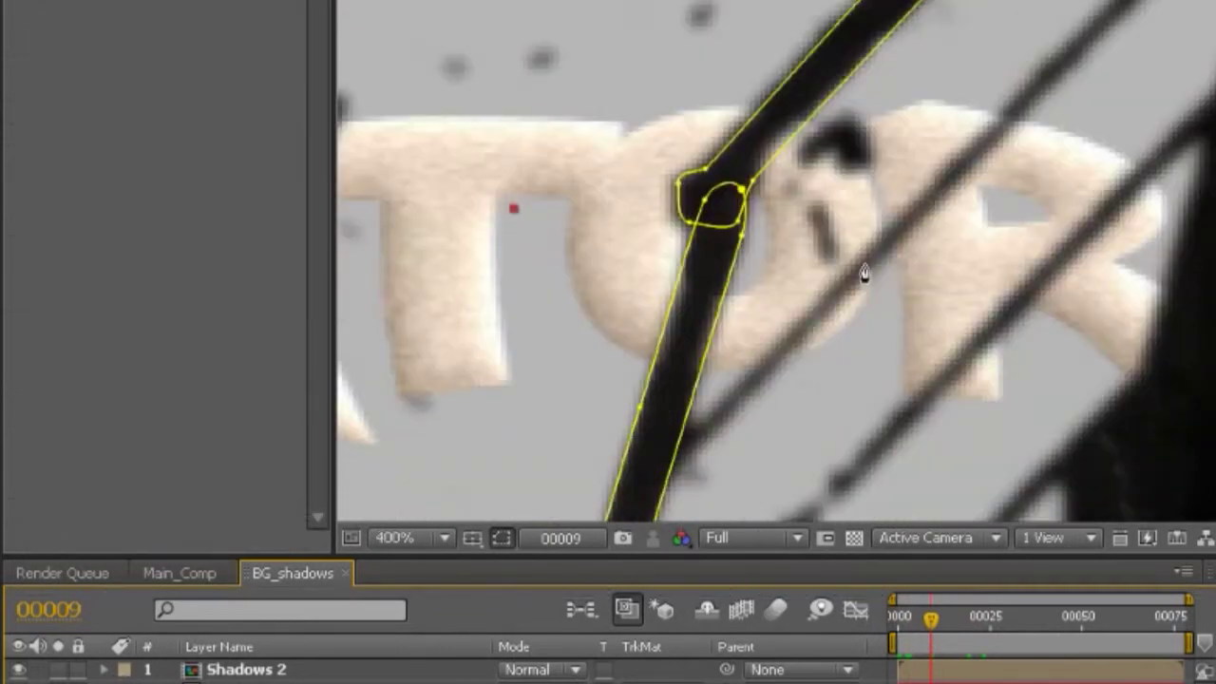
{"action": "scroll", "coordinate": [822, 233], "scroll_direction": "down", "scroll_amount": 3}
{"action": "scroll", "coordinate": [693, 276], "scroll_direction": "up", "scroll_amount": 1}
{"action": "mouse_move", "coordinate": [658, 323]}
{"action": "left_mouse_down"}
{"action": "mouse_move", "coordinate": [678, 326]}
{"action": "mouse_move", "coordinate": [720, 283]}
{"action": "left_mouse_up"}
{"action": "scroll", "coordinate": [855, 181], "scroll_direction": "up", "scroll_amount": 3}
{"action": "scroll", "coordinate": [855, 180], "scroll_direction": "right", "scroll_amount": 3}
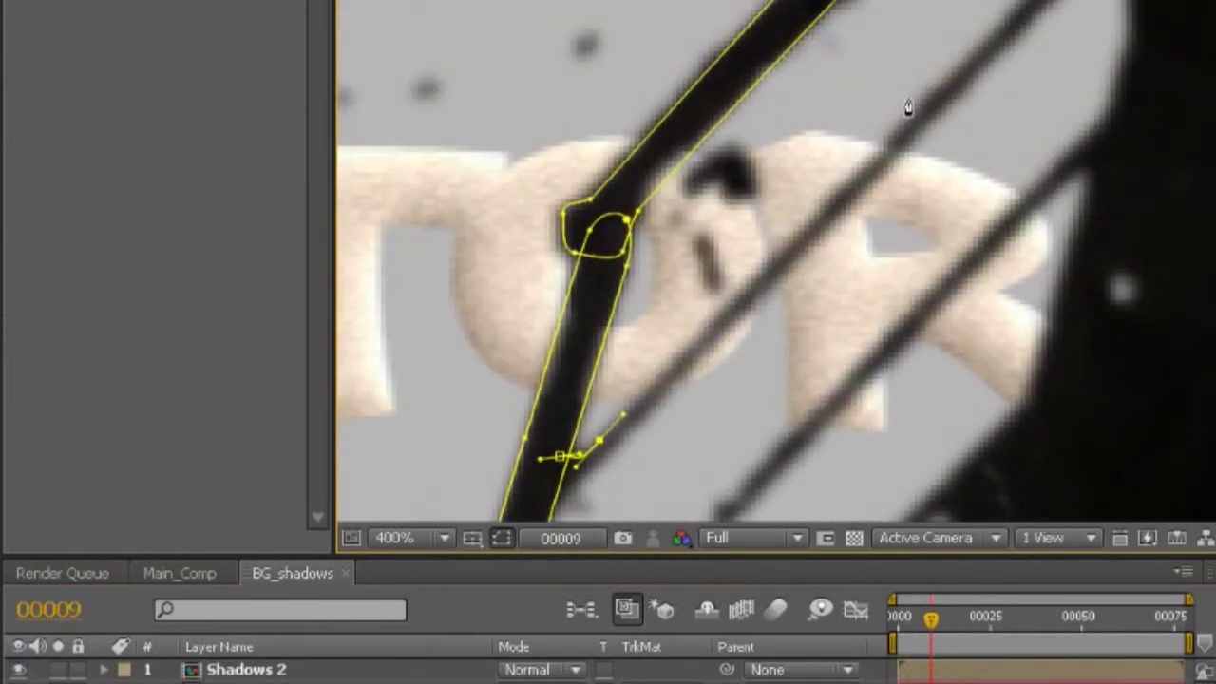
- Trace both edges of the first thin diagonal bar up to its far end and close the mask inside the post
{"action": "left_click", "coordinate": [943, 80]}
{"action": "left_click_drag", "start_coordinate": [951, 73], "coordinate": [952, 64]}
{"action": "left_click", "coordinate": [969, 82]}
{"action": "left_click", "coordinate": [708, 352]}
{"action": "scroll", "coordinate": [602, 447], "scroll_direction": "down", "scroll_amount": 3}
{"action": "scroll", "coordinate": [603, 448], "scroll_direction": "left", "scroll_amount": 2}
{"action": "left_click", "coordinate": [607, 432]}
{"action": "left_click", "coordinate": [583, 408]}
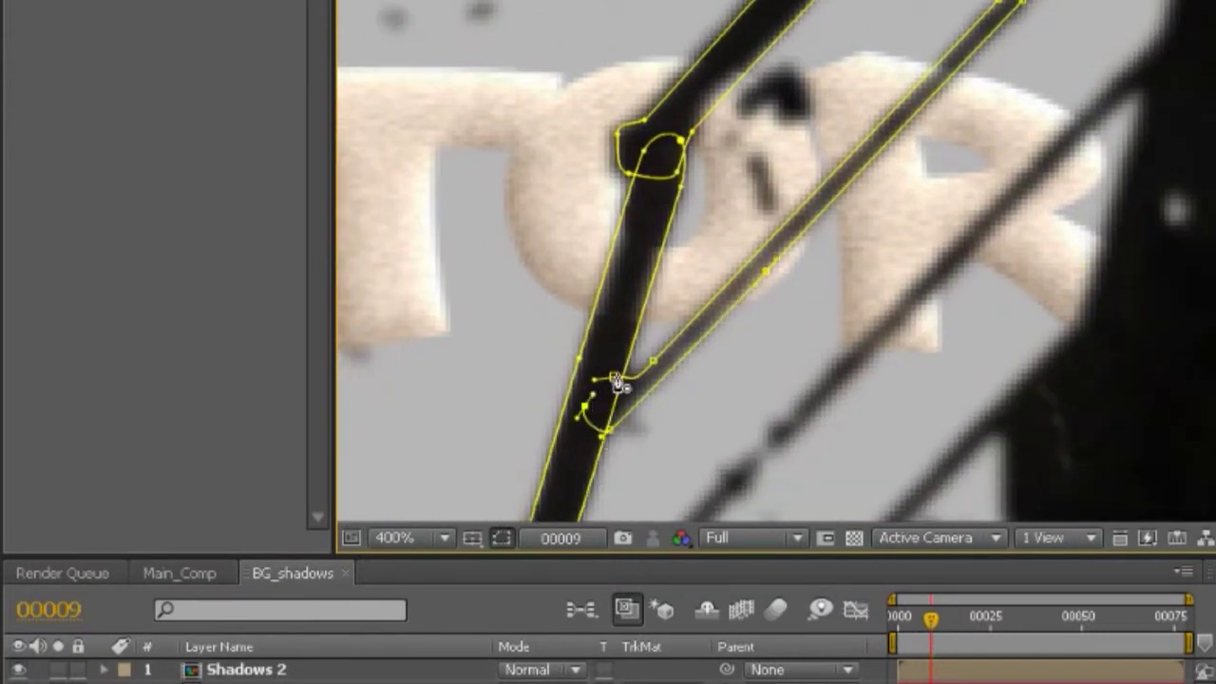
{"action": "left_click", "coordinate": [616, 380]}
- Start a mask on the post at the second diagonal bar and trace its upper edge to the large dark shadow
{"action": "scroll", "coordinate": [828, 179], "scroll_direction": "down", "scroll_amount": 3}
{"action": "scroll", "coordinate": [910, 146], "scroll_direction": "left", "scroll_amount": 1}
{"action": "left_click_drag", "start_coordinate": [588, 358], "coordinate": [662, 280]}
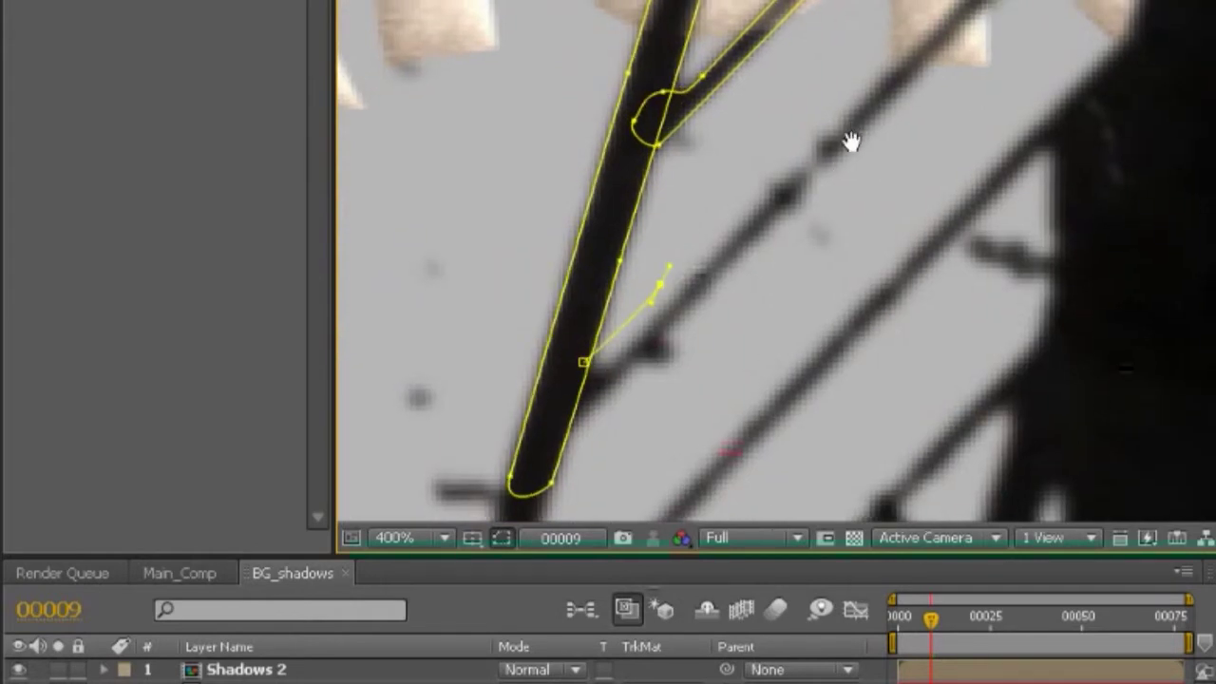
{"action": "scroll", "coordinate": [863, 120], "scroll_direction": "up", "scroll_amount": 3}
{"action": "scroll", "coordinate": [863, 120], "scroll_direction": "right", "scroll_amount": 2}
{"action": "left_click", "coordinate": [883, 135]}
{"action": "scroll", "coordinate": [855, 143], "scroll_direction": "right", "scroll_amount": 3}
{"action": "left_click", "coordinate": [859, 133]}
- Carry the mask through the large dark shadow and back below the second diagonal bar, closing it at the post
{"action": "left_click", "coordinate": [876, 217]}
{"action": "scroll", "coordinate": [842, 250], "scroll_direction": "down", "scroll_amount": 3}
{"action": "left_click", "coordinate": [935, 313]}
{"action": "left_click", "coordinate": [683, 409]}
{"action": "scroll", "coordinate": [733, 250], "scroll_direction": "down", "scroll_amount": 5}
{"action": "scroll", "coordinate": [732, 250], "scroll_direction": "left", "scroll_amount": 6}
{"action": "left_click", "coordinate": [671, 293]}
{"action": "left_click", "coordinate": [507, 483]}
{"action": "scroll", "coordinate": [399, 429], "scroll_direction": "down", "scroll_amount": 4}
{"action": "scroll", "coordinate": [399, 429], "scroll_direction": "left", "scroll_amount": 5}
{"action": "left_click", "coordinate": [601, 360]}
{"action": "left_click", "coordinate": [633, 294]}
- Hide the Shadows 2 and Main Text layers to isolate the masked railing shadows
{"action": "scroll", "coordinate": [893, 238], "scroll_direction": "up", "scroll_amount": 3}
{"action": "scroll", "coordinate": [894, 238], "scroll_direction": "right", "scroll_amount": 4}
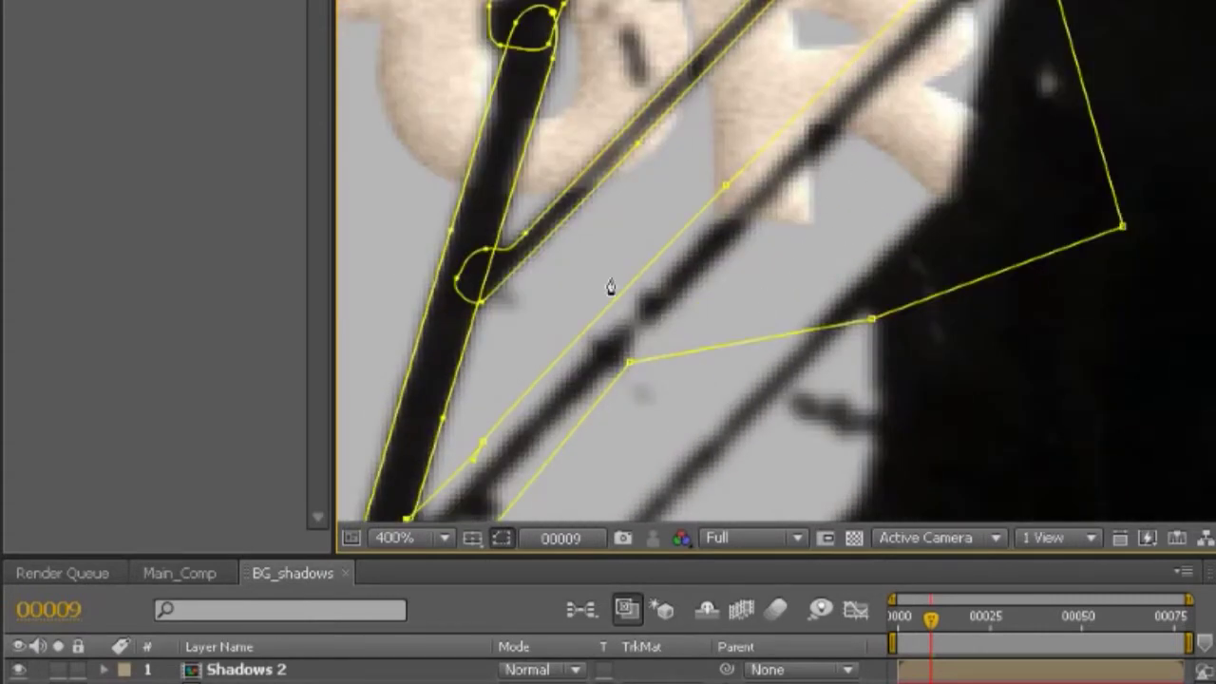
{"action": "scroll", "coordinate": [693, 203], "scroll_direction": "up", "scroll_amount": 4}
{"action": "scroll", "coordinate": [693, 203], "scroll_direction": "right", "scroll_amount": 1}
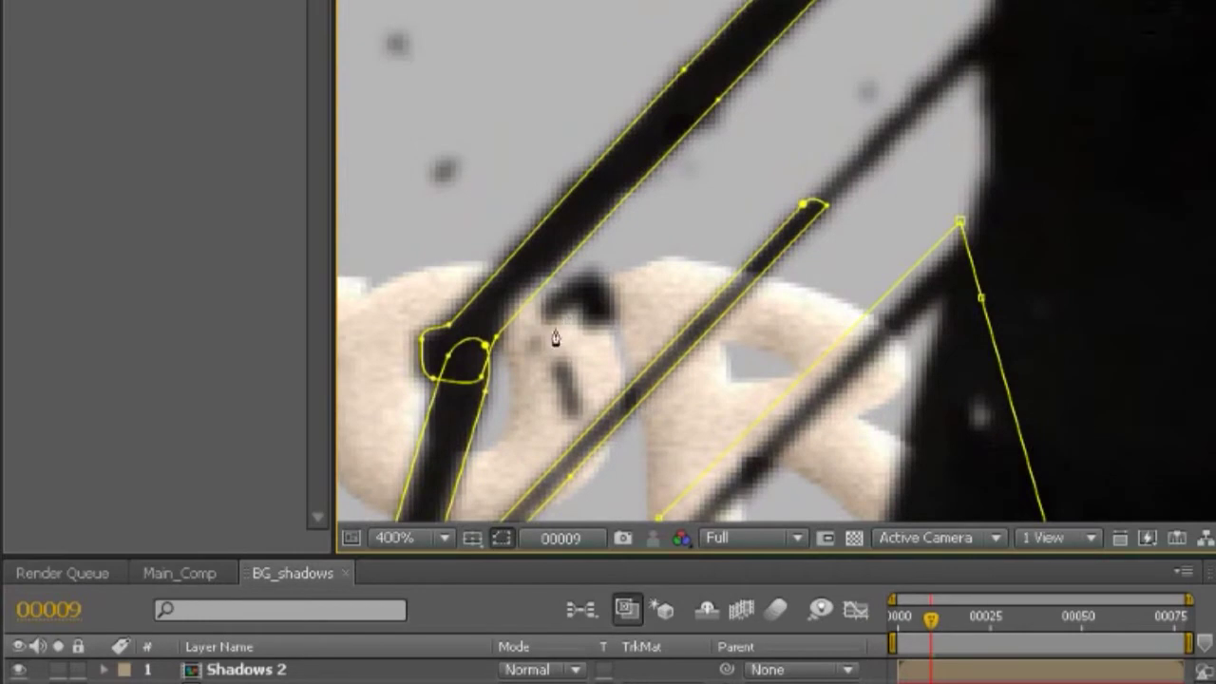
{"action": "scroll", "coordinate": [719, 279], "scroll_direction": "down", "scroll_amount": 4}
{"action": "scroll", "coordinate": [719, 279], "scroll_direction": "left", "scroll_amount": 2}
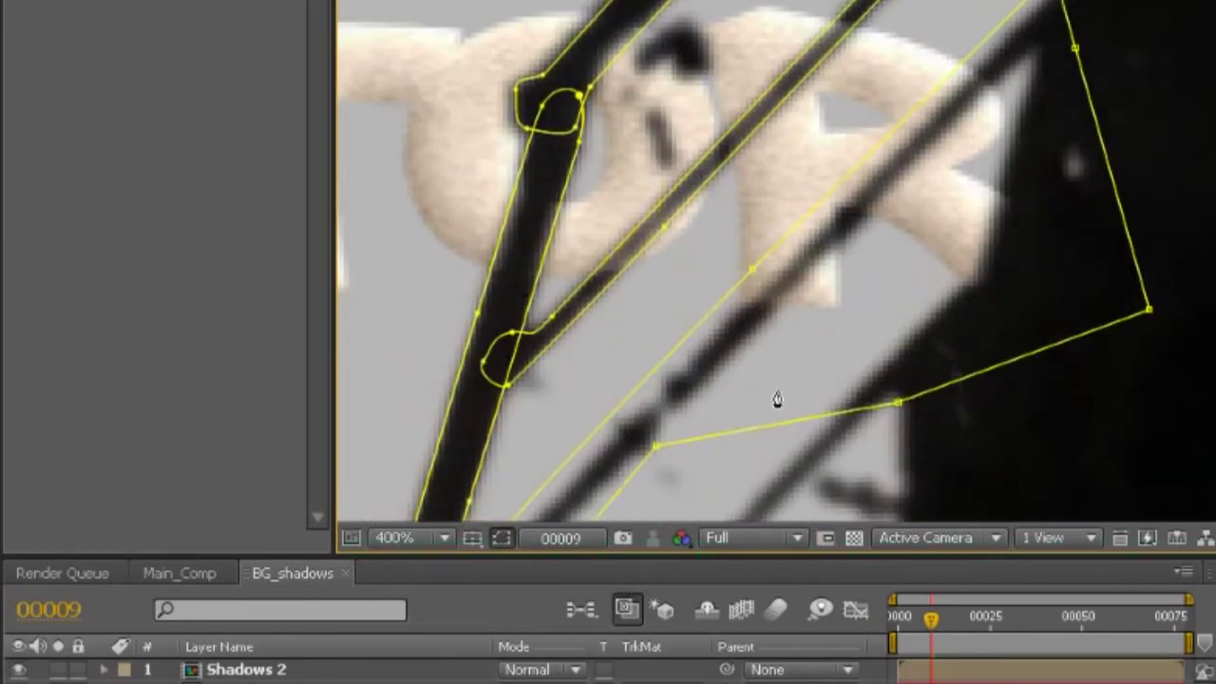
{"action": "left_click", "coordinate": [17, 670]}
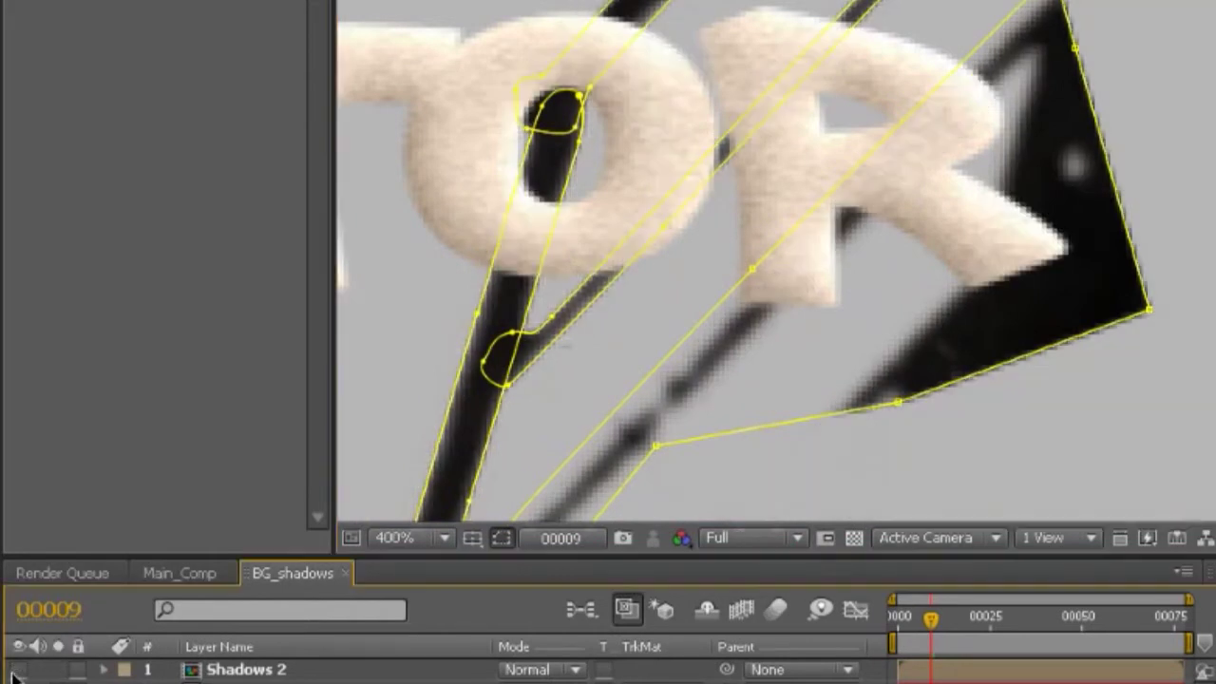
{"action": "scroll", "coordinate": [834, 277], "scroll_direction": "down", "scroll_amount": 2}
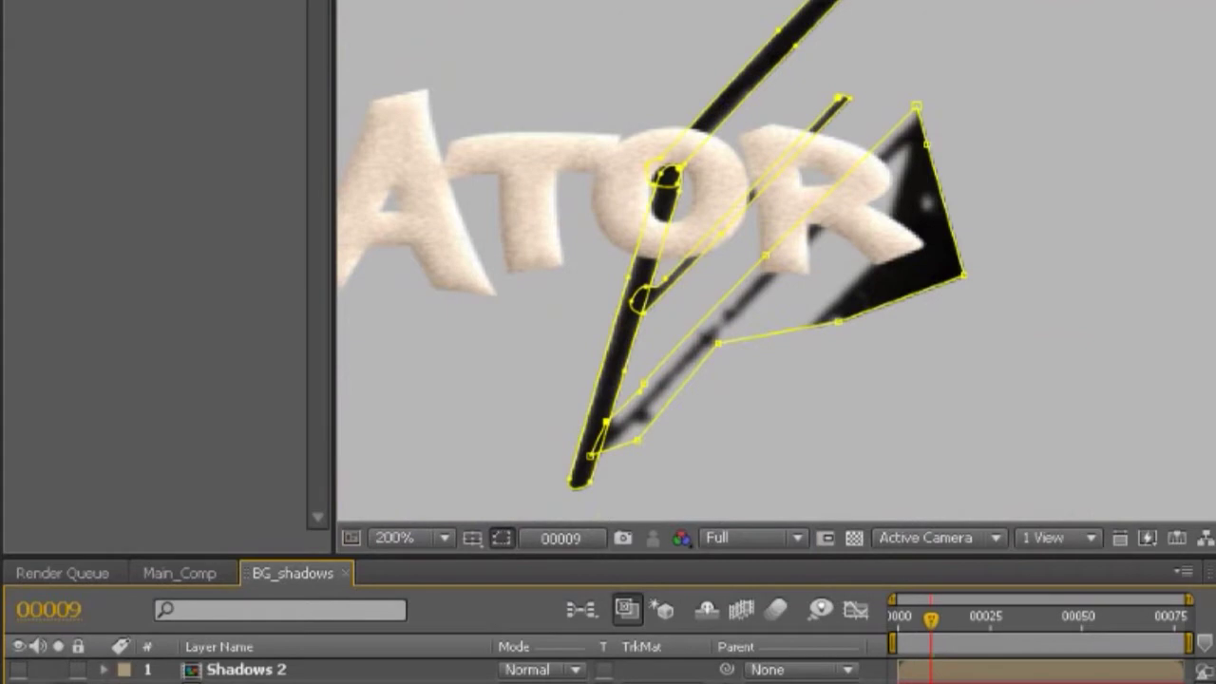
{"action": "key", "text": "period"}
{"action": "key", "text": "comma"}
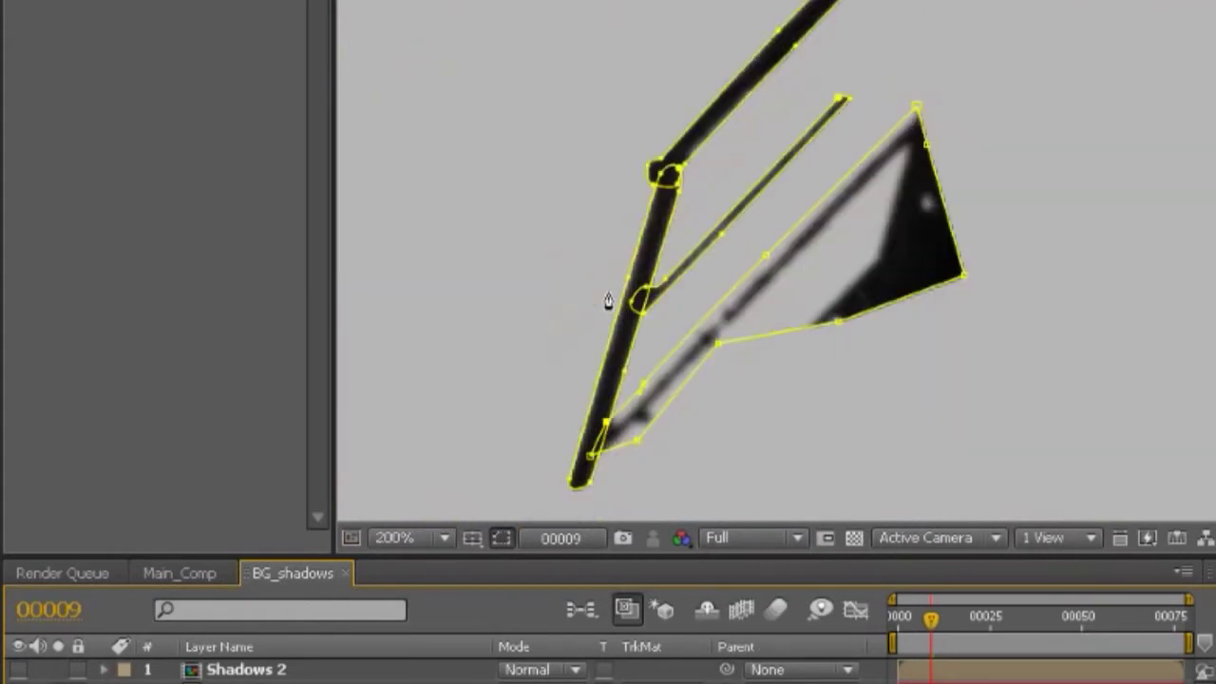
- Examine the railing shadows across the letters TOR in Main_Comp at frame 9
{"action": "left_click", "coordinate": [168, 573]}
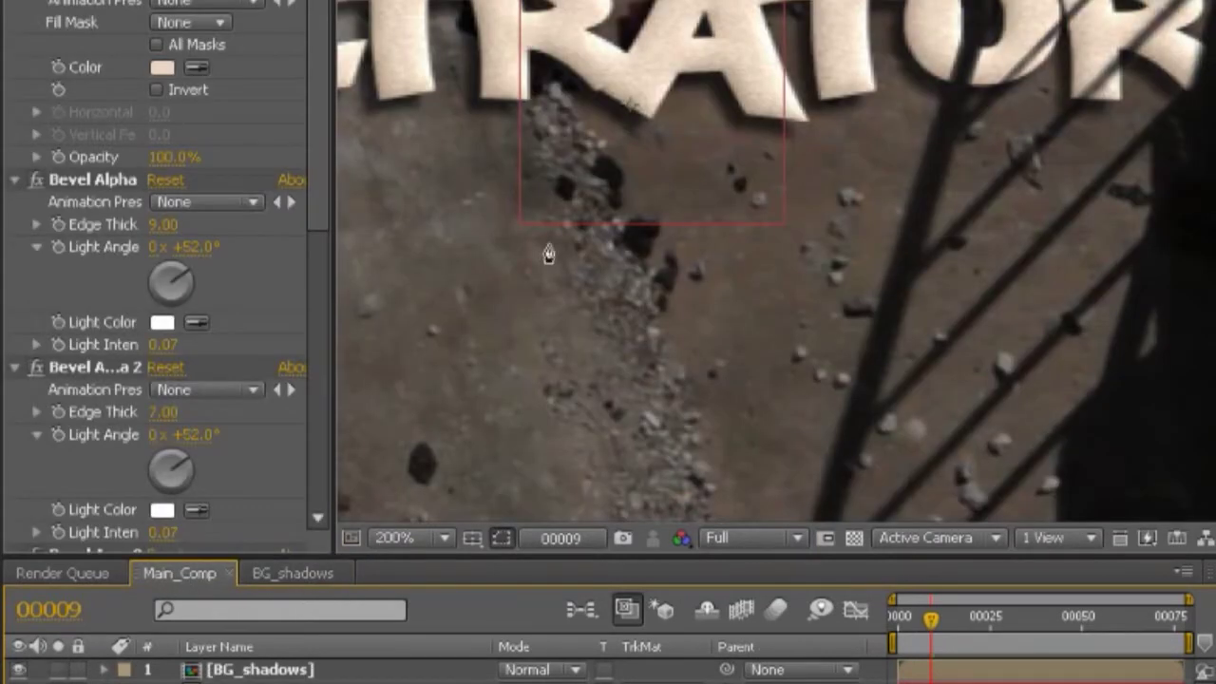
{"action": "key", "text": "period"}
{"action": "key", "text": "period"}
{"action": "key", "text": "period"}
{"action": "key", "text": "period"}
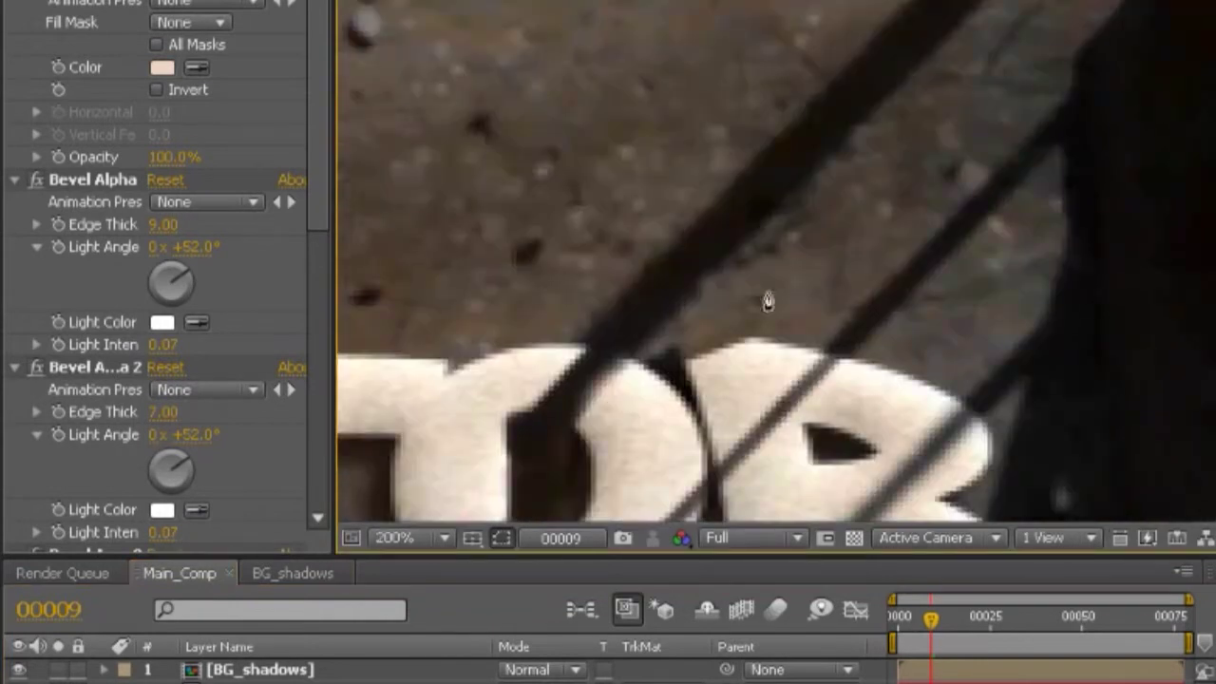
{"action": "left_click_drag", "start_coordinate": [682, 307], "coordinate": [703, 196]}
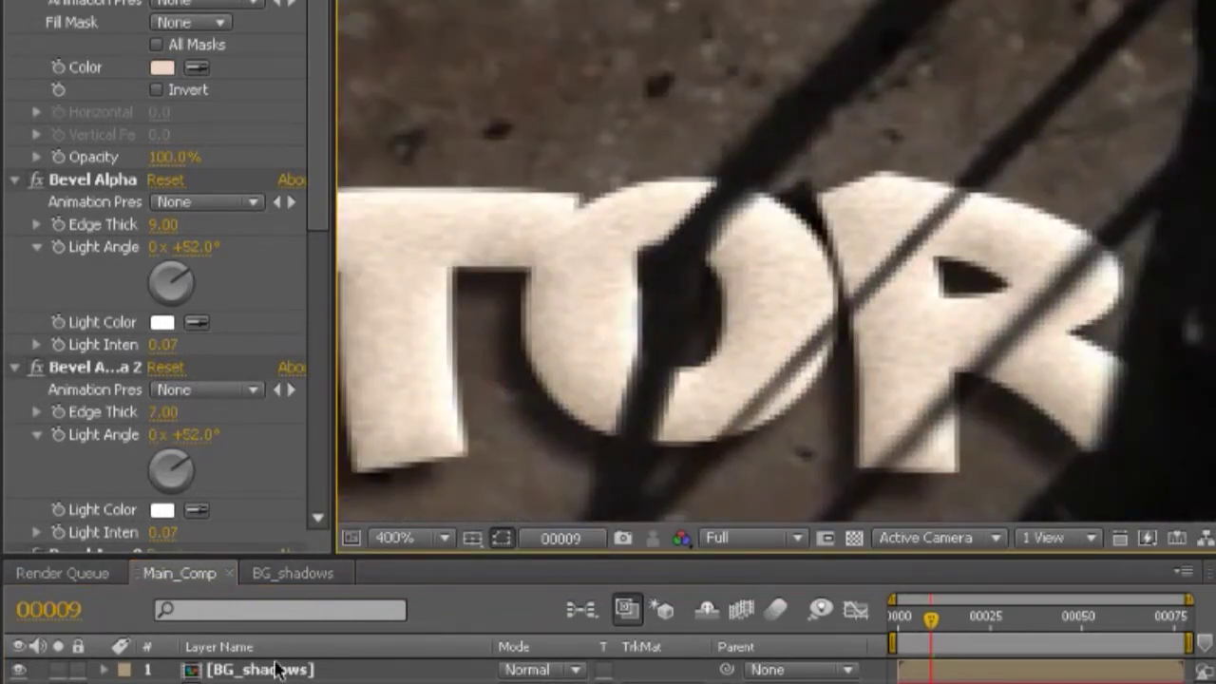
- In BG_shadows, set the Mask Feather of the Static Shadow Solid's masks to 2 pixels
{"action": "left_click", "coordinate": [282, 573]}
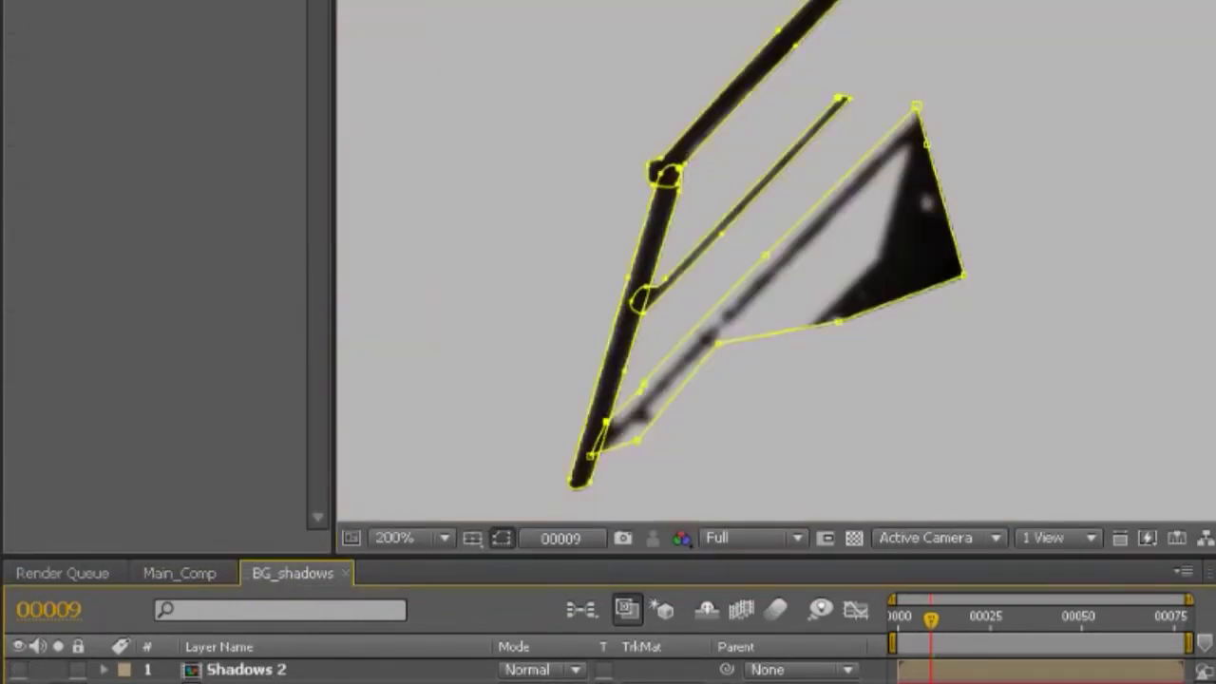
{"action": "left_click_drag", "start_coordinate": [376, 557], "coordinate": [416, 407]}
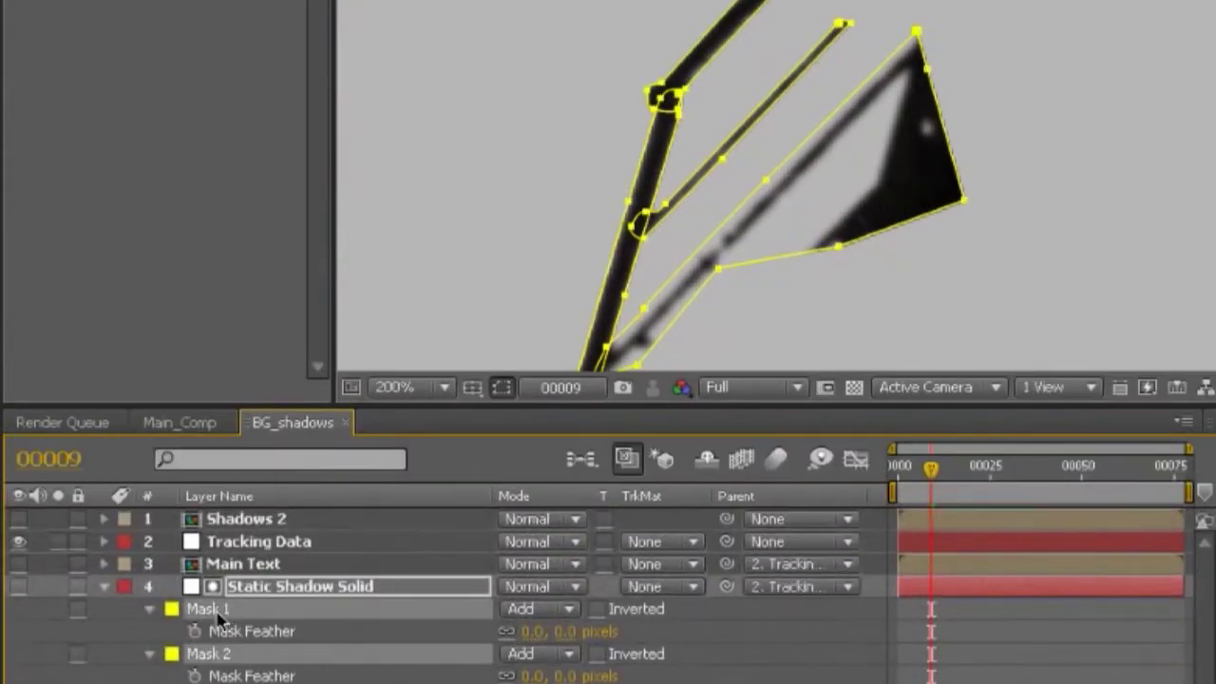
{"action": "left_click", "coordinate": [533, 631]}
{"action": "type", "text": "2"}
{"action": "key", "text": "Return"}
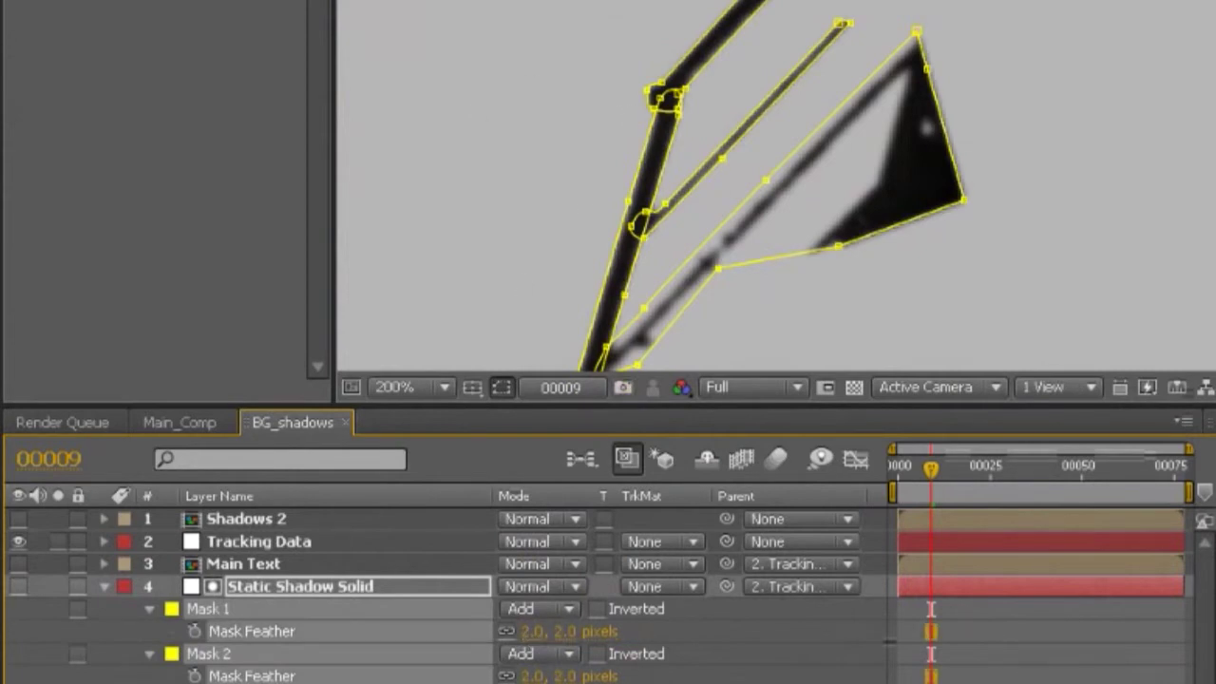
{"action": "key", "text": "period"}
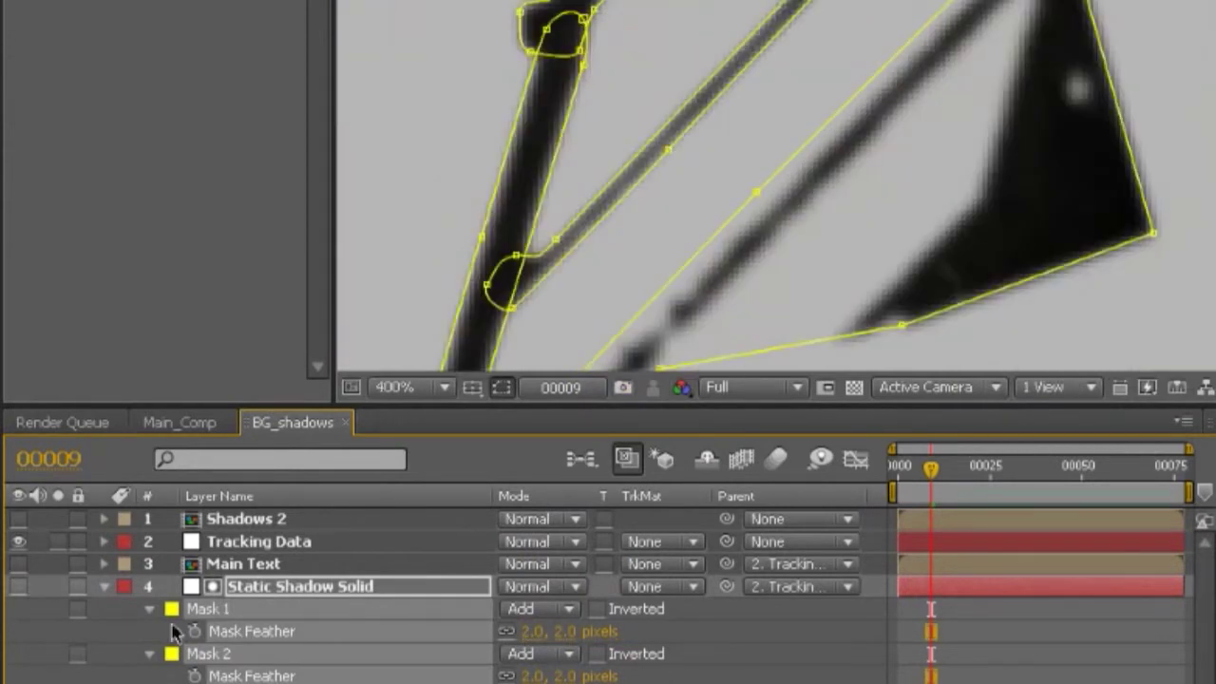
- Reveal all properties of the Static Shadow Solid's masks and set their Mask Expansion to 1 pixel
{"action": "left_click", "coordinate": [149, 610]}
{"action": "left_click", "coordinate": [149, 609]}
{"action": "scroll", "coordinate": [285, 618], "scroll_direction": "down", "scroll_amount": 3}
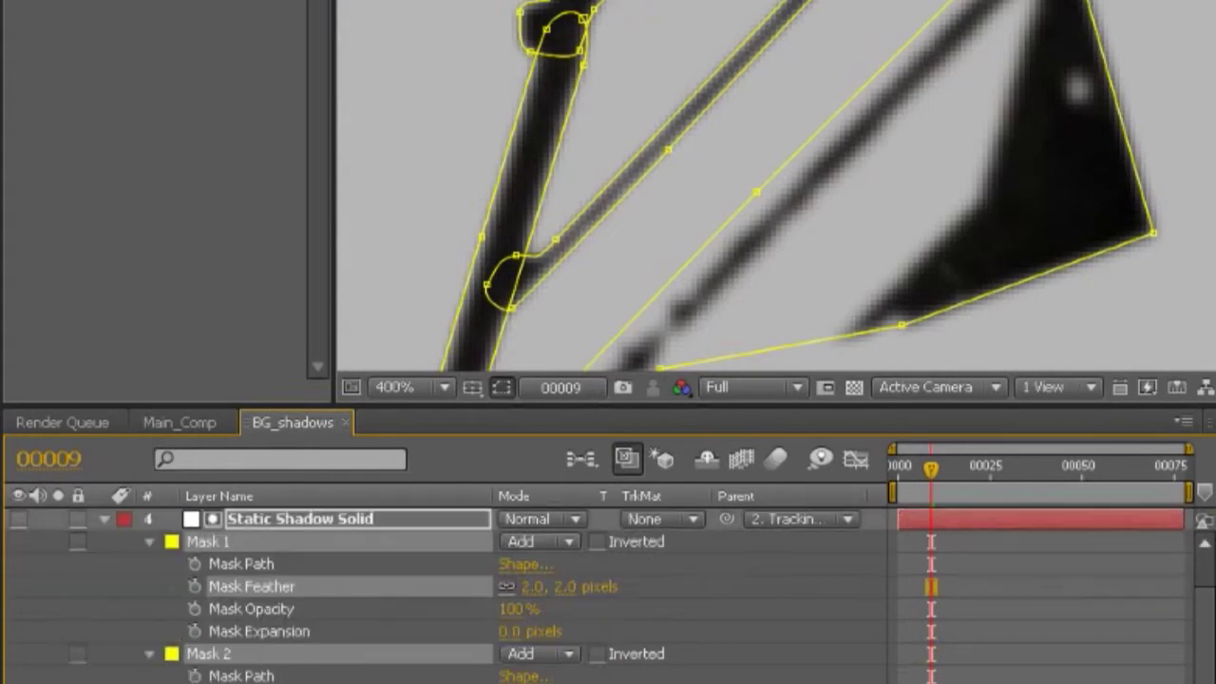
{"action": "key", "text": "period"}
{"action": "key", "text": "comma"}
{"action": "left_click_drag", "start_coordinate": [518, 631], "coordinate": [537, 631]}
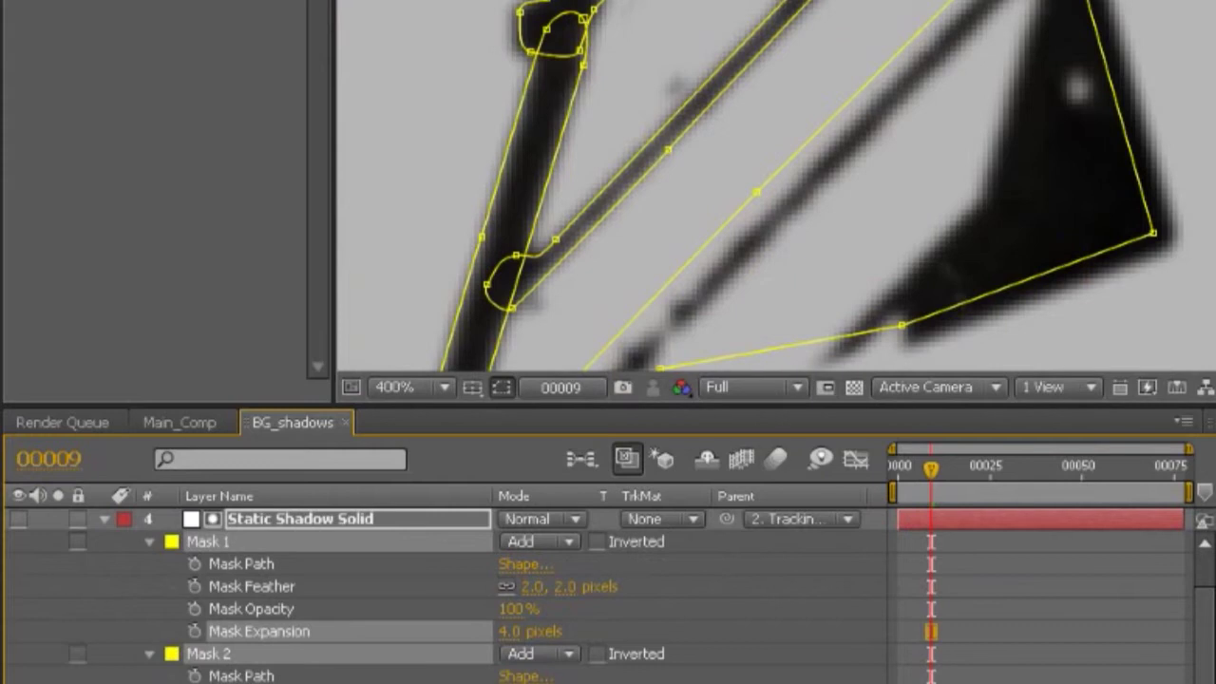
{"action": "key", "text": "comma"}
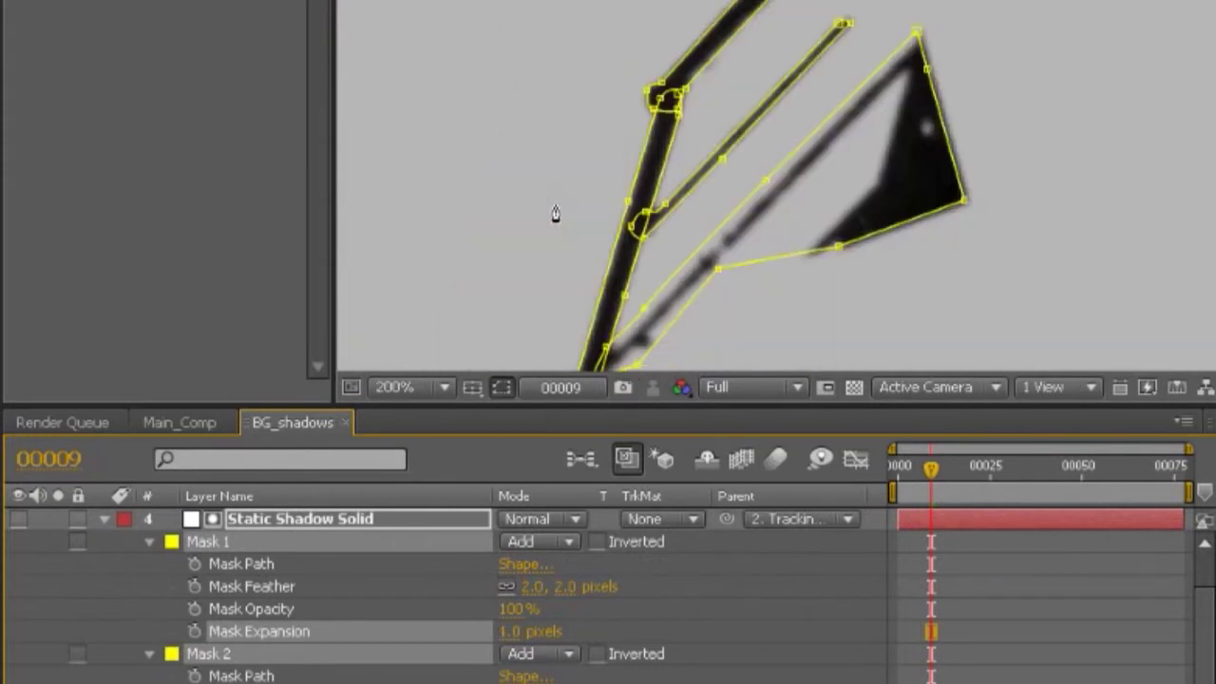
- Inspect the feathered mask edges along the railing, and check the shadow over the title in Main_Comp
{"action": "key", "text": "period"}
{"action": "scroll", "coordinate": [592, 104], "scroll_direction": "up", "scroll_amount": 4}
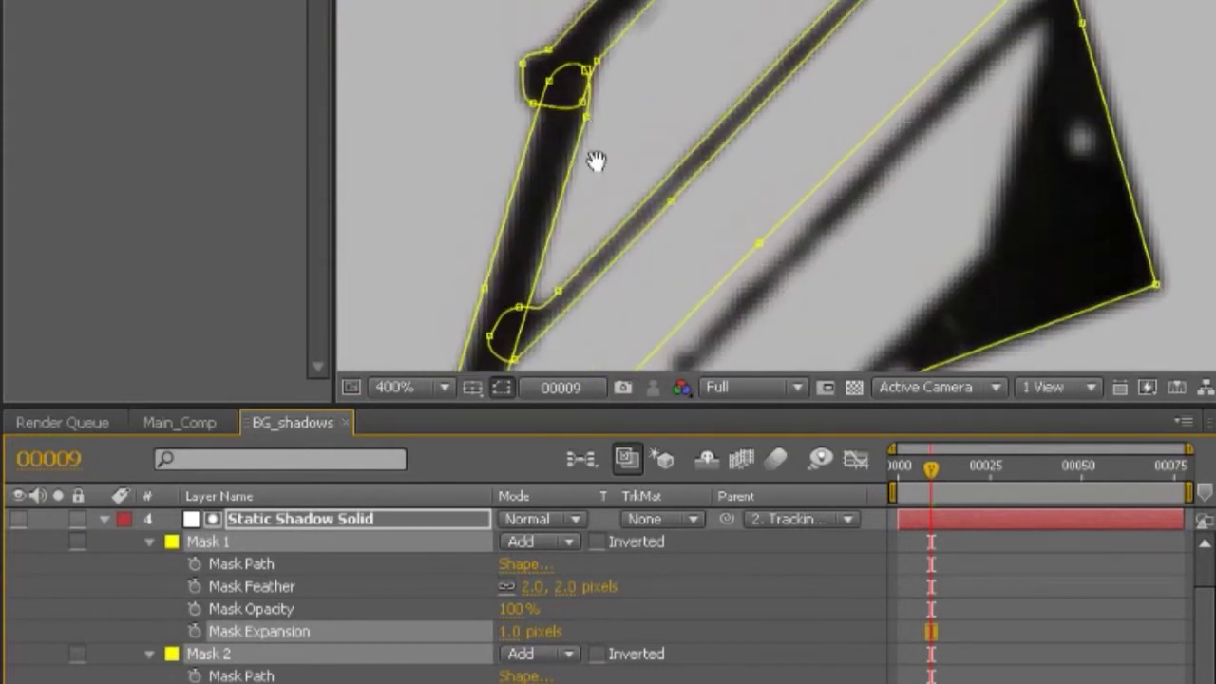
{"action": "mouse_move", "coordinate": [601, 142]}
{"action": "left_mouse_down"}
{"action": "mouse_move", "coordinate": [602, 123]}
{"action": "mouse_move", "coordinate": [606, 133]}
{"action": "left_mouse_up"}
{"action": "scroll", "coordinate": [646, 285], "scroll_direction": "down", "scroll_amount": 5}
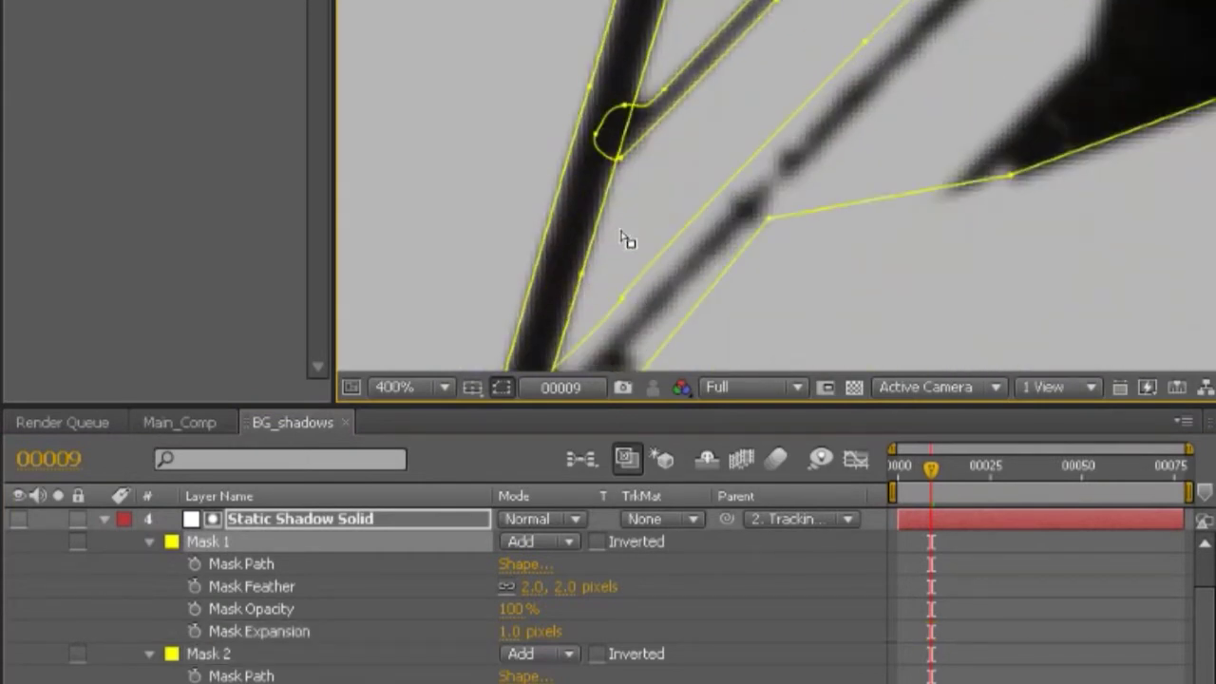
{"action": "left_click", "coordinate": [177, 422]}
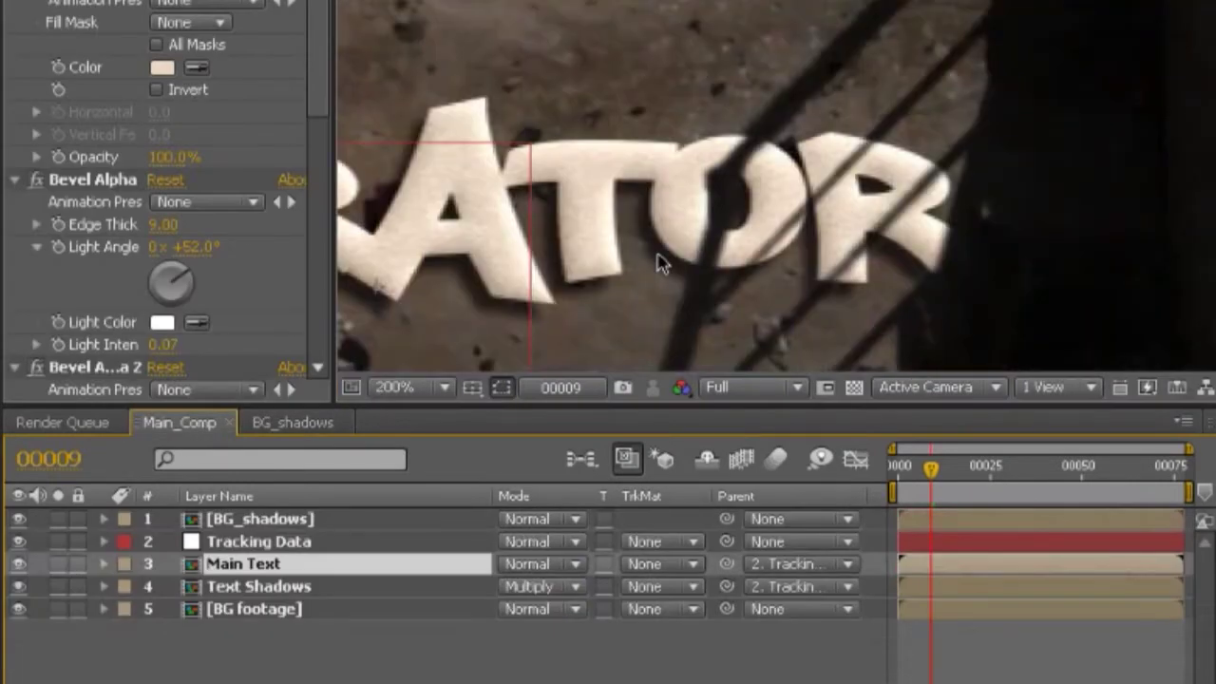
- Examine the shadow edges over the letters OR, and collapse the Static Shadow Solid's mask properties in BG_shadows
{"action": "key", "text": "comma"}
{"action": "key", "text": "period"}
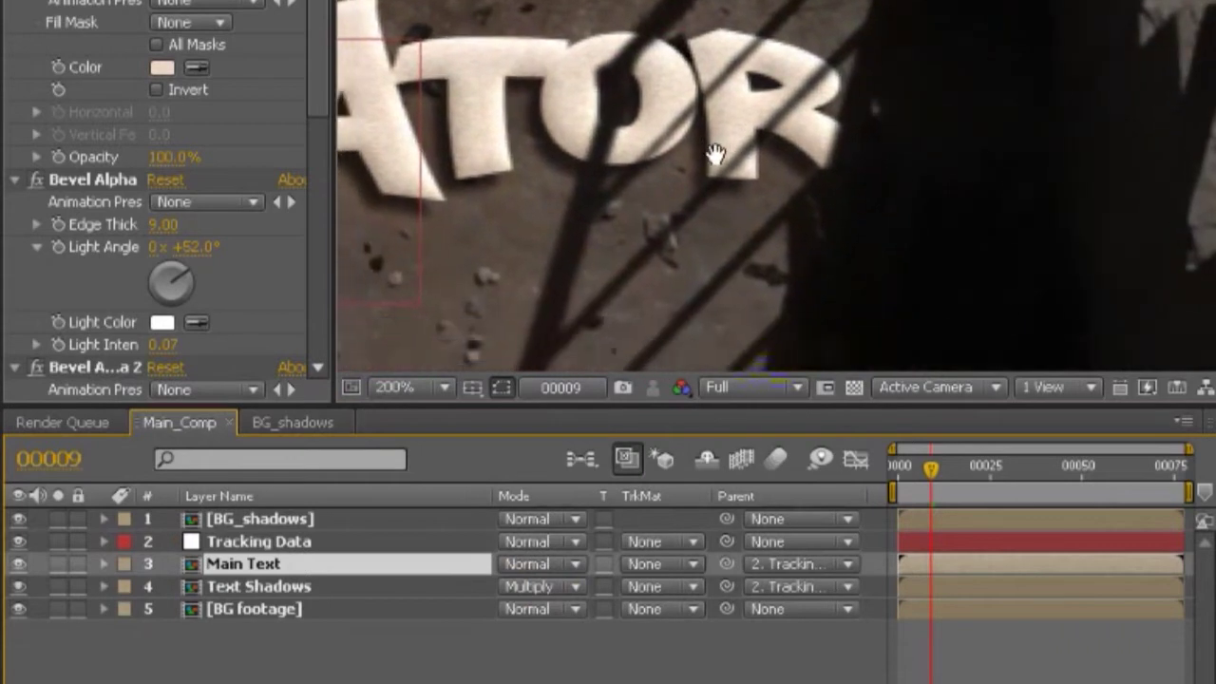
{"action": "scroll", "coordinate": [659, 293], "scroll_direction": "up", "scroll_amount": 2}
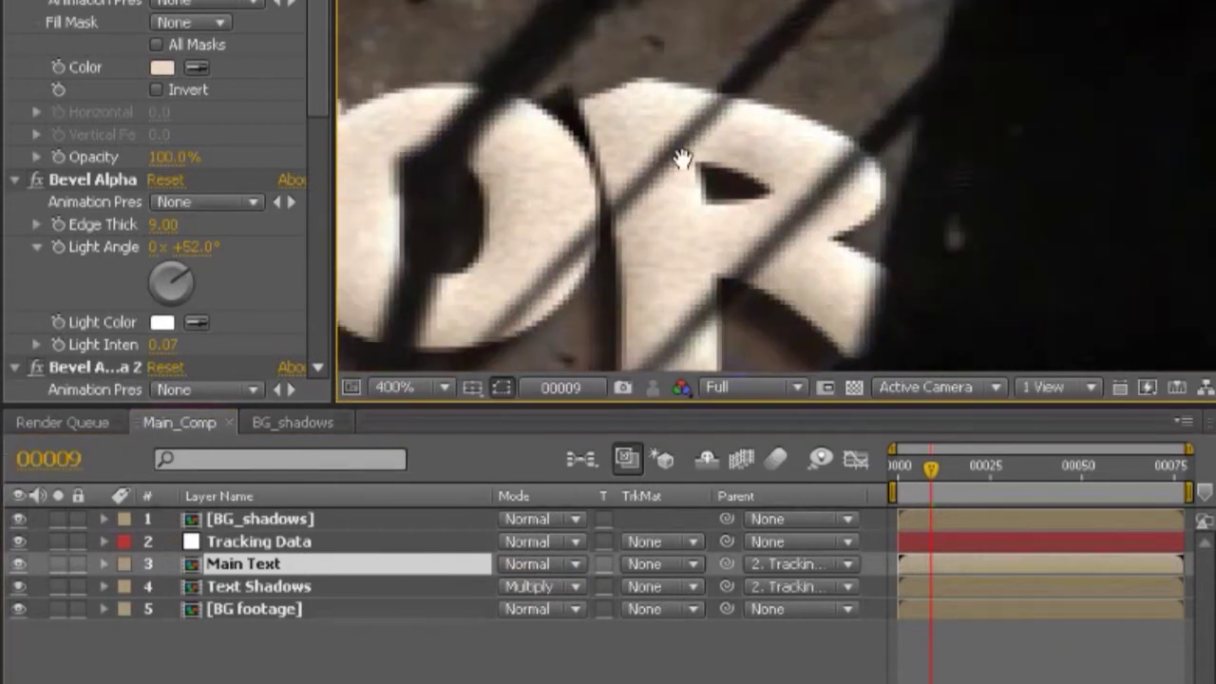
{"action": "left_click", "coordinate": [276, 426]}
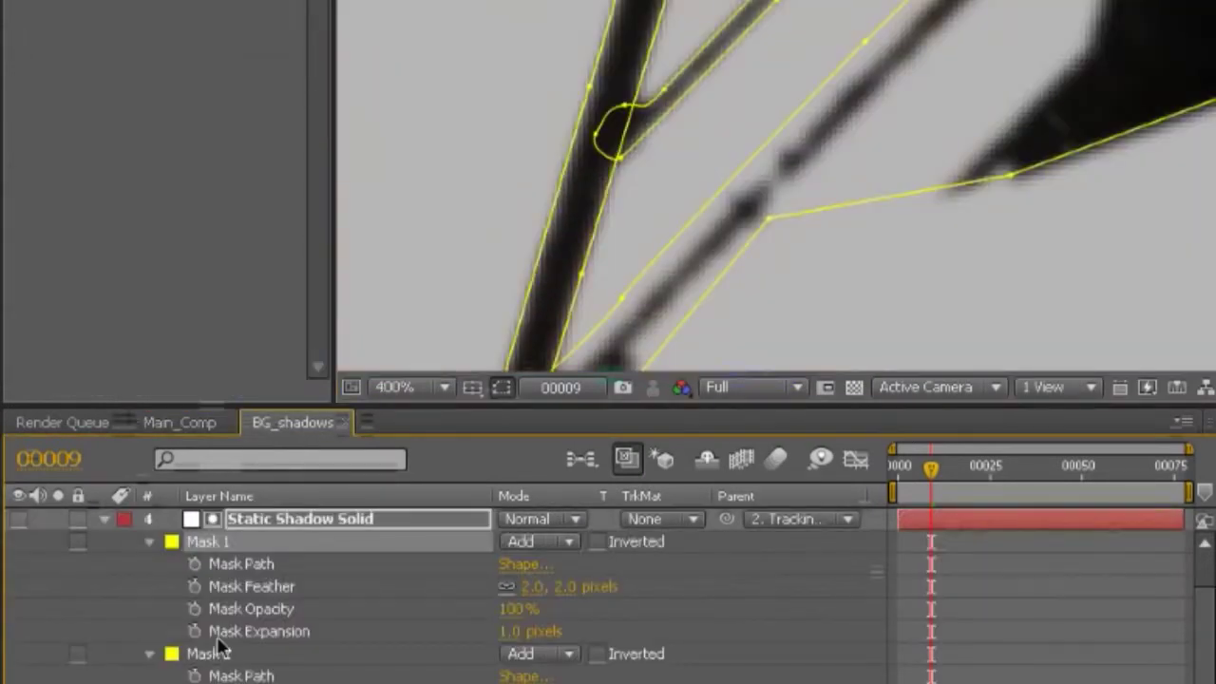
{"action": "left_click", "coordinate": [261, 520]}
{"action": "key", "text": "u"}
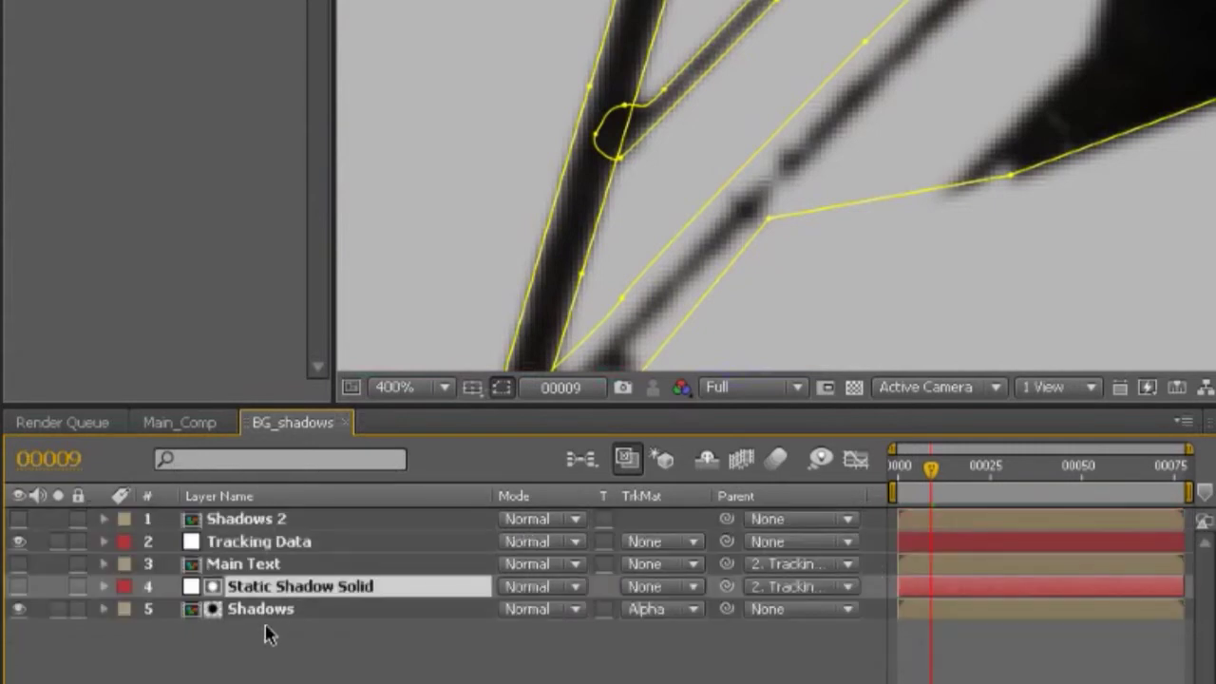
- Refine the Static Shadow Solid's mask points along the short middle railing bar and its tip, and check the shadow in Main_Comp
{"action": "left_click", "coordinate": [732, 168]}
{"action": "mouse_move", "coordinate": [709, 194]}
{"action": "left_mouse_down"}
{"action": "mouse_move", "coordinate": [750, 234]}
{"action": "mouse_move", "coordinate": [715, 194]}
{"action": "left_mouse_up"}
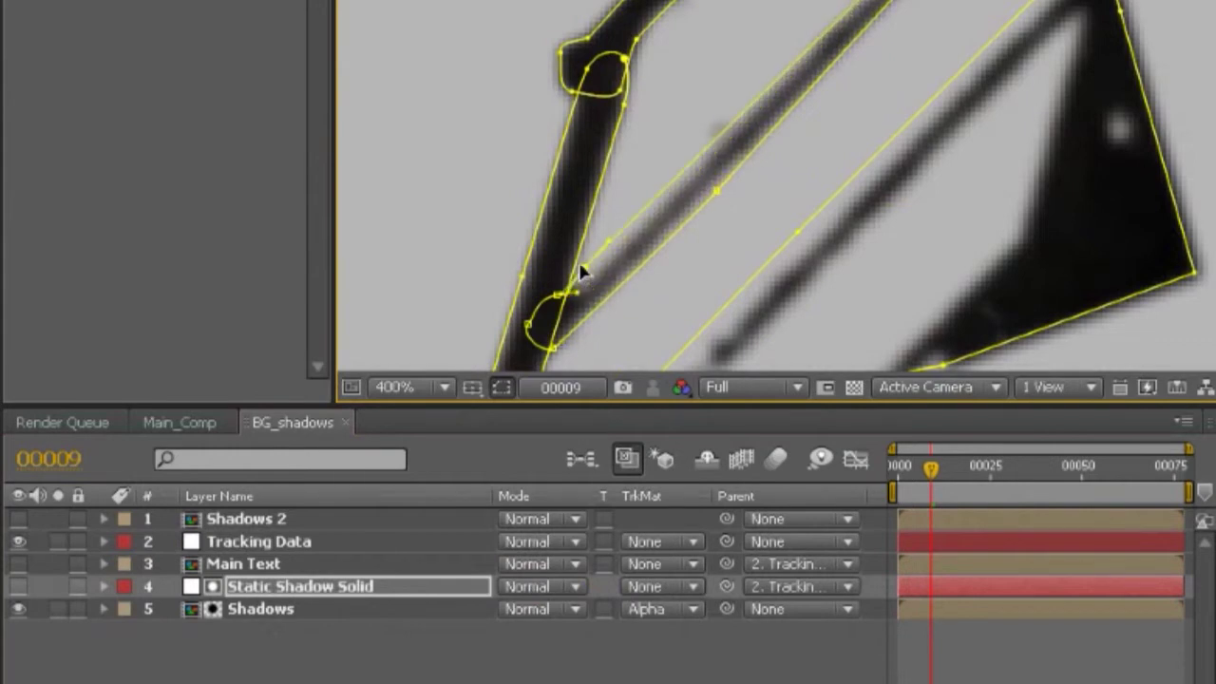
{"action": "left_click_drag", "start_coordinate": [809, 34], "coordinate": [676, 248]}
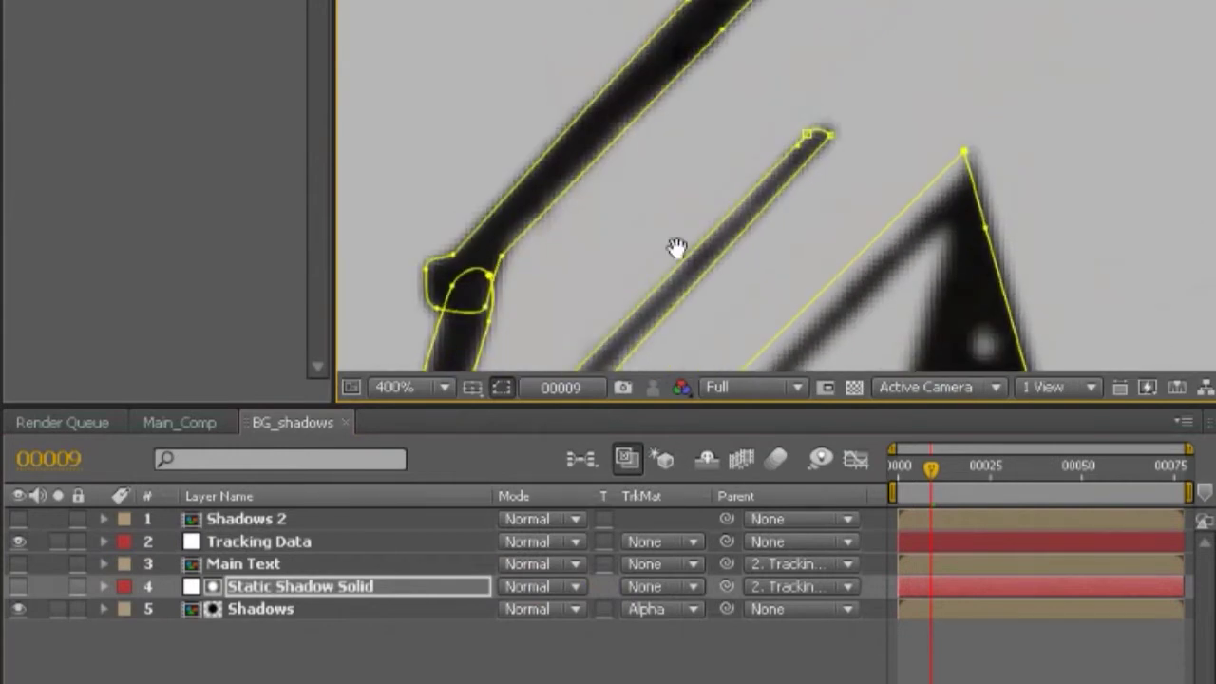
{"action": "left_click", "coordinate": [831, 141]}
{"action": "mouse_move", "coordinate": [805, 139]}
{"action": "left_mouse_down"}
{"action": "mouse_move", "coordinate": [793, 117]}
{"action": "mouse_move", "coordinate": [809, 130]}
{"action": "left_mouse_up"}
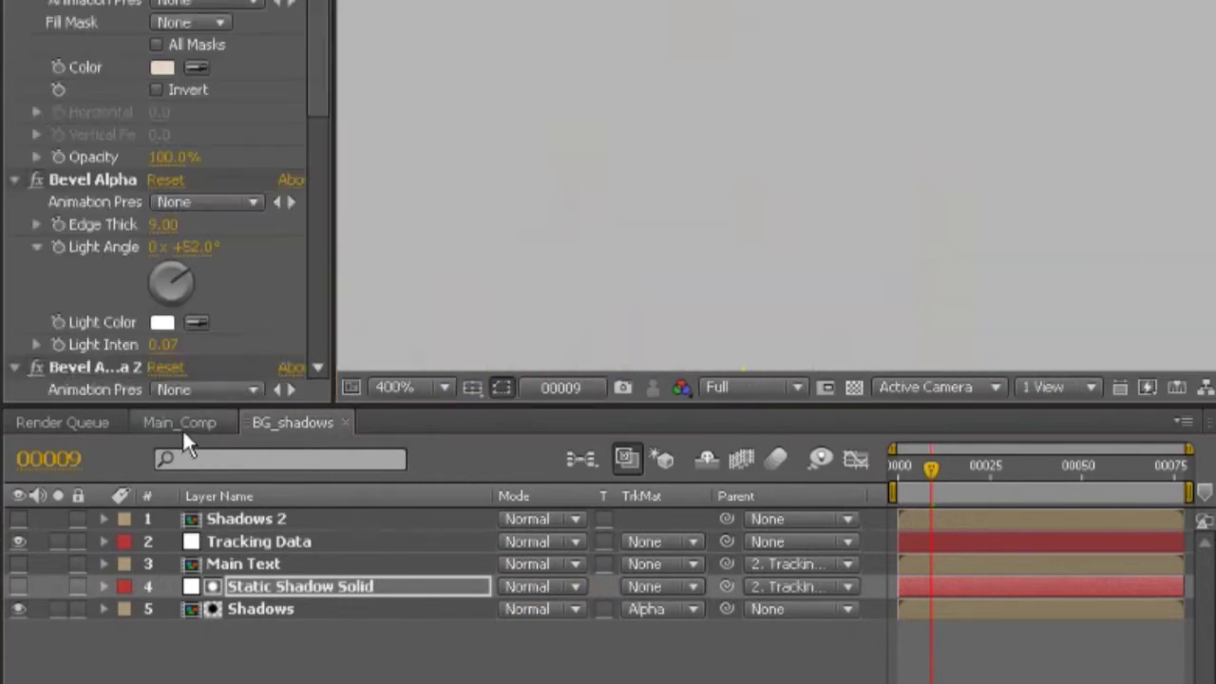
{"action": "left_click", "coordinate": [183, 426]}
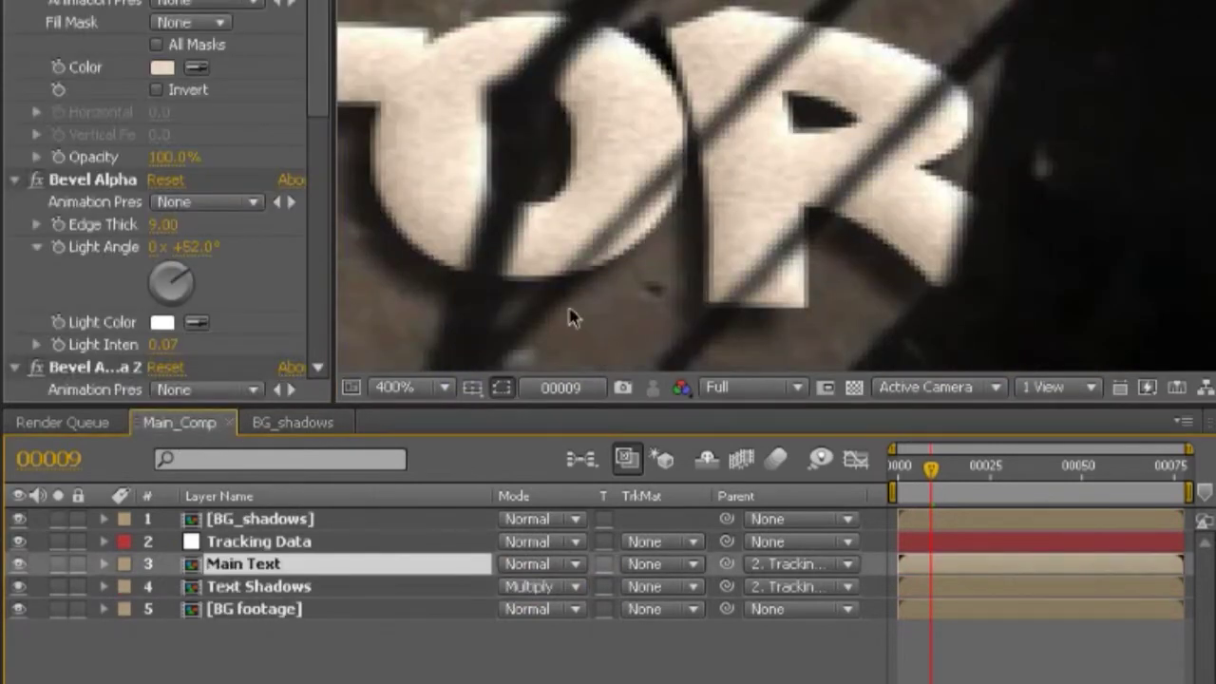
- On the Shadows layer in BG_shadows, set the luma key's Threshold to 51 and raise its Tolerance
{"action": "left_click", "coordinate": [258, 427]}
{"action": "left_click", "coordinate": [254, 614]}
{"action": "left_click_drag", "start_coordinate": [156, 45], "coordinate": [176, 45]}
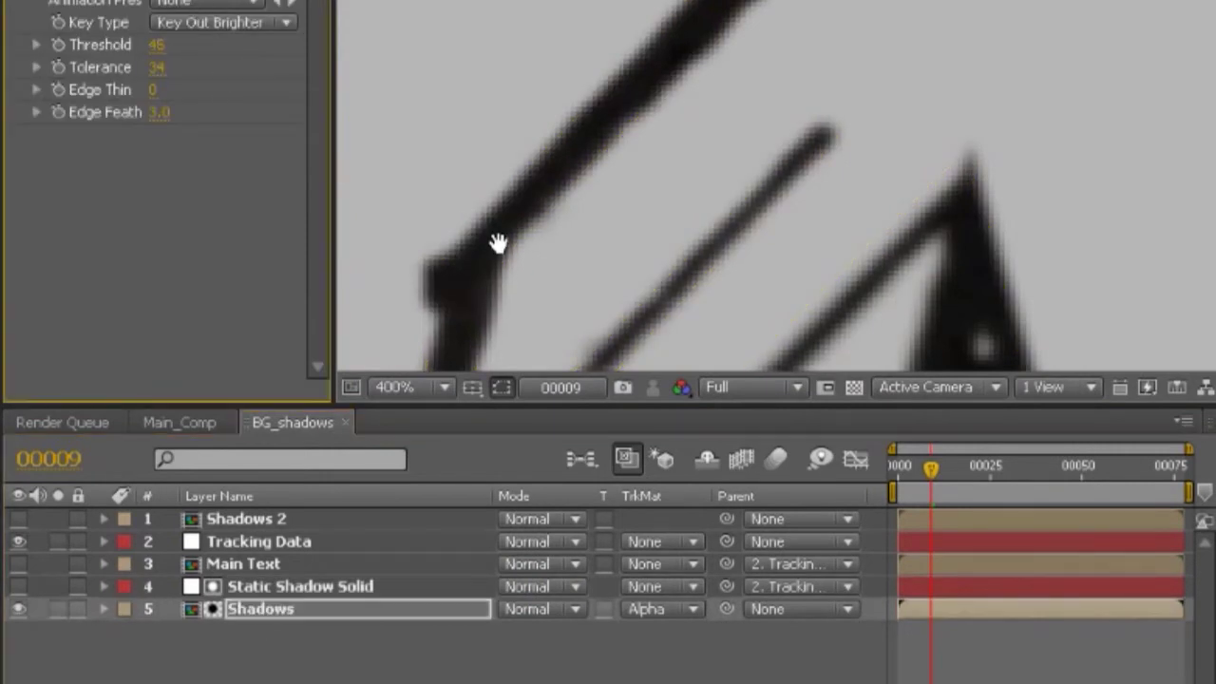
{"action": "left_click_drag", "start_coordinate": [491, 258], "coordinate": [602, 143]}
{"action": "key", "text": "comma"}
{"action": "left_click_drag", "start_coordinate": [158, 45], "coordinate": [167, 44]}
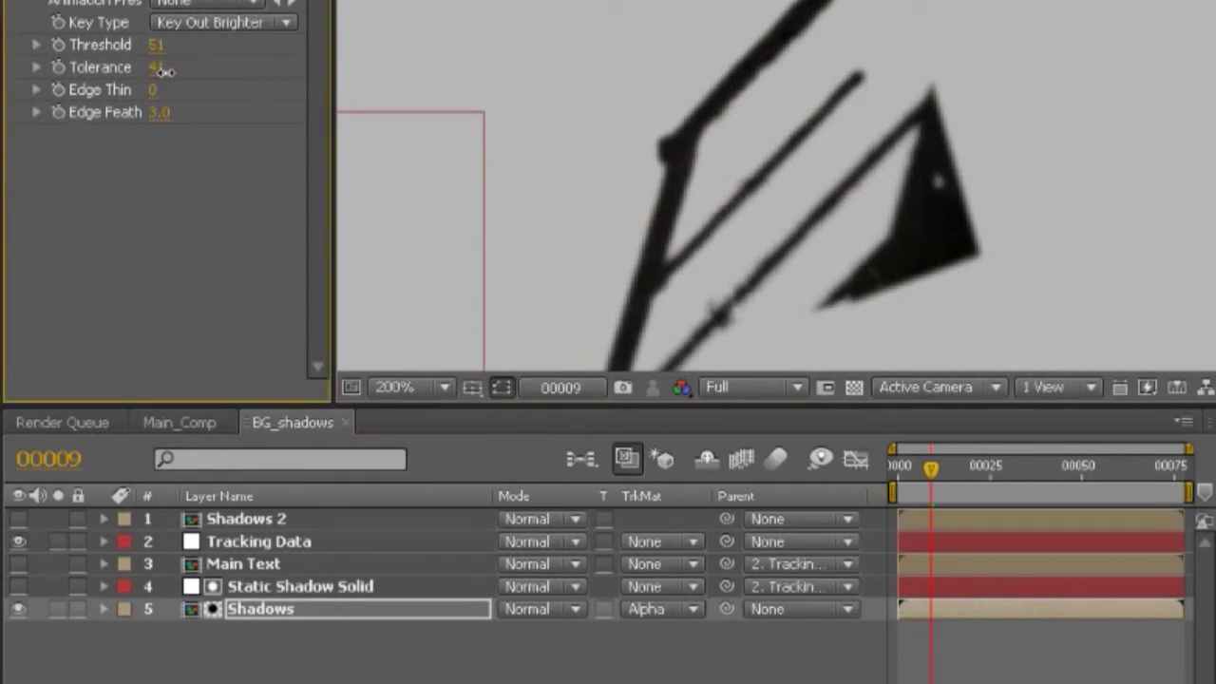
- Tighten the upper edge of the Static Shadow Solid's mask around the railing bar that leads to the large dark wedge
{"action": "left_click", "coordinate": [324, 587]}
{"action": "scroll", "coordinate": [665, 214], "scroll_direction": "up", "scroll_amount": 2}
{"action": "left_click_drag", "start_coordinate": [697, 258], "coordinate": [690, 257]}
{"action": "left_click_drag", "start_coordinate": [577, 337], "coordinate": [632, 198]}
{"action": "left_click_drag", "start_coordinate": [806, 28], "coordinate": [816, 38]}
{"action": "left_click_drag", "start_coordinate": [566, 283], "coordinate": [572, 291]}
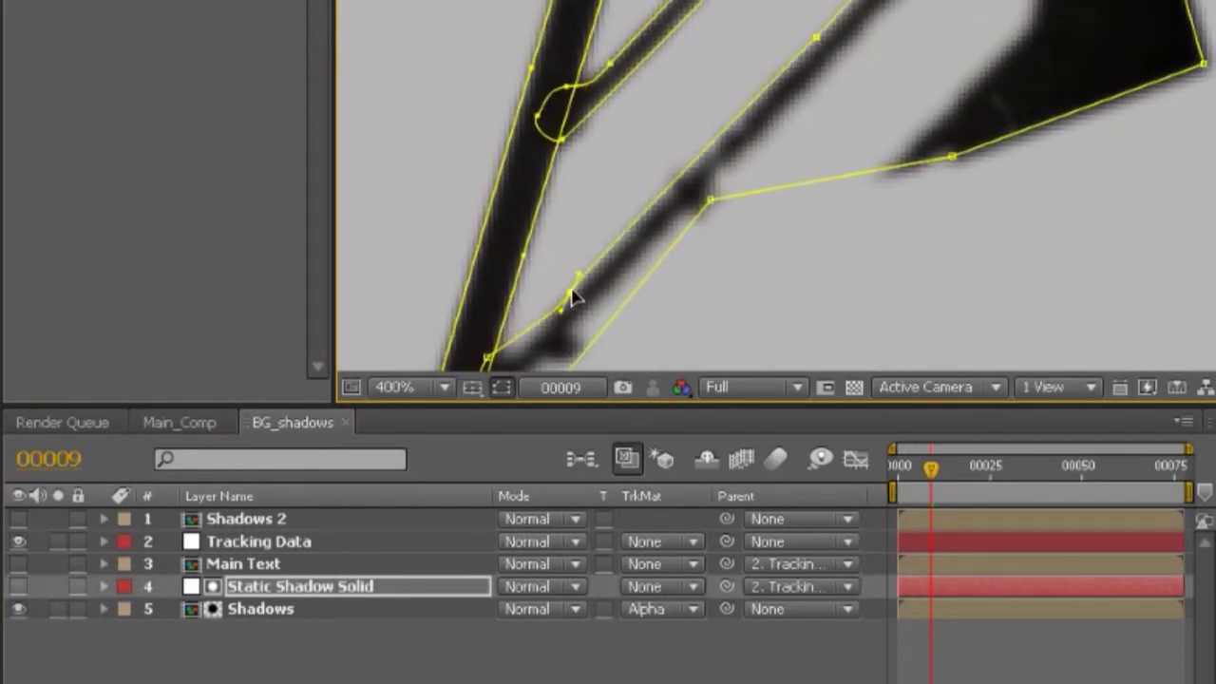
- Pull the mask corner between the lower railing bar and the dark wedge up to the bar, and check the shadow in Main_Comp
{"action": "left_click_drag", "start_coordinate": [711, 202], "coordinate": [728, 162]}
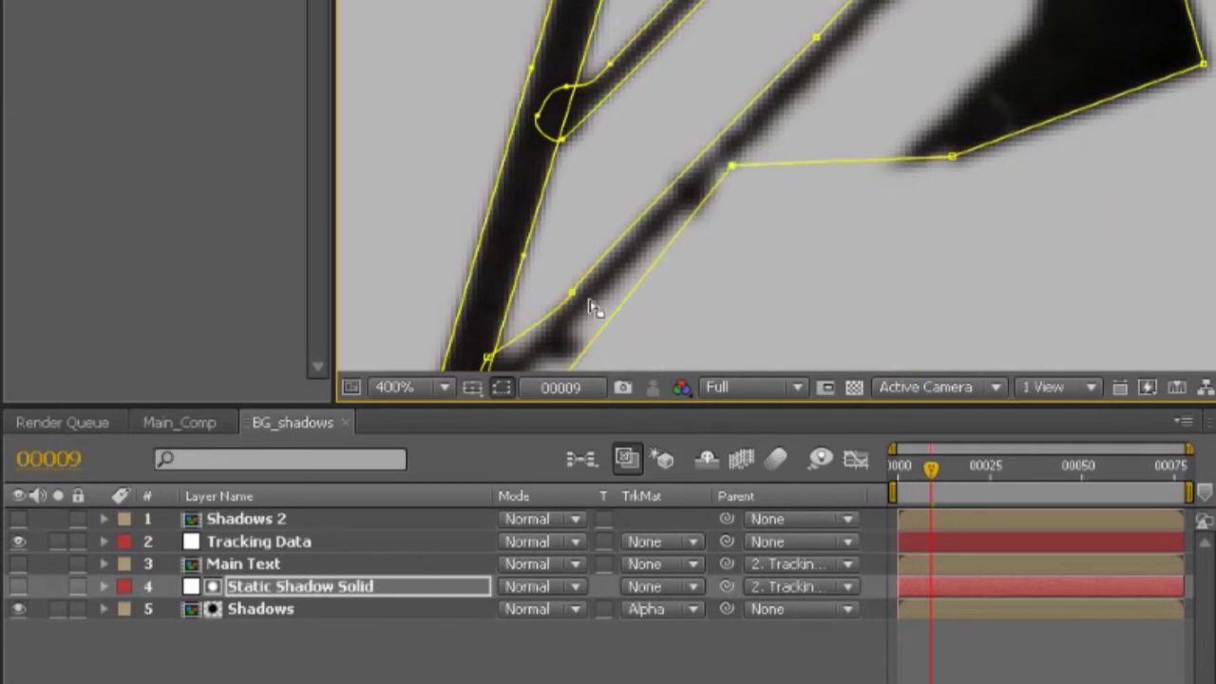
{"action": "left_click_drag", "start_coordinate": [666, 250], "coordinate": [719, 135]}
{"action": "left_click_drag", "start_coordinate": [602, 276], "coordinate": [573, 261]}
{"action": "scroll", "coordinate": [573, 266], "scroll_direction": "down", "scroll_amount": 2}
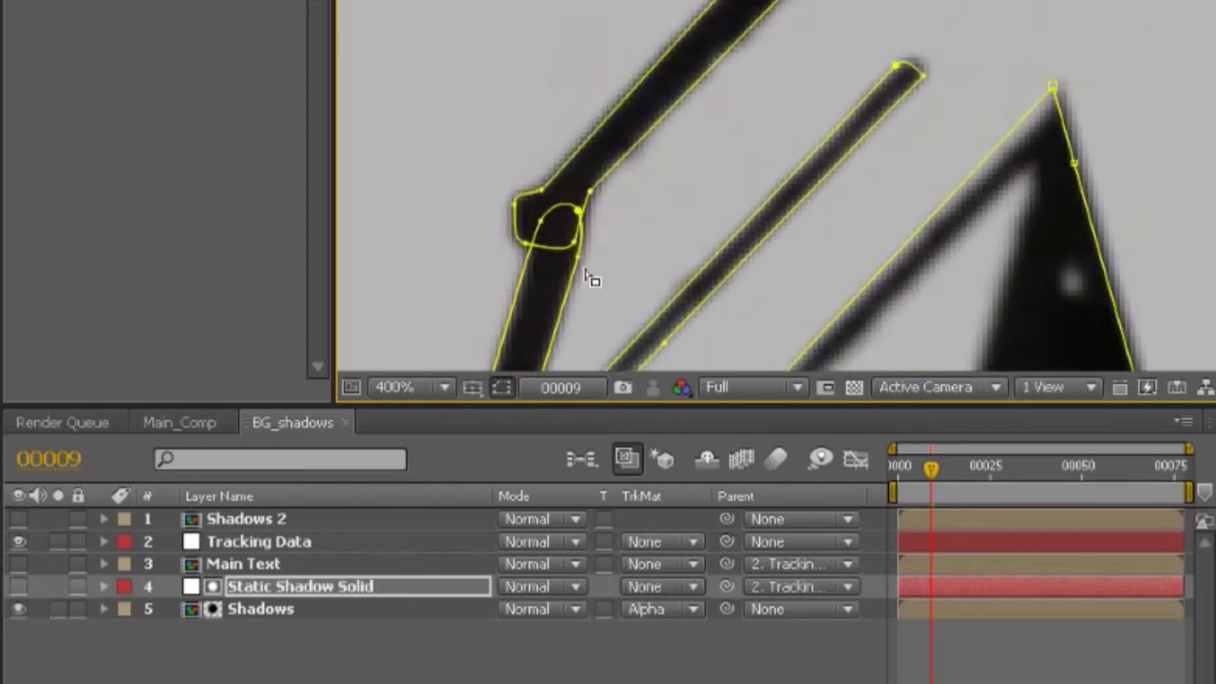
{"action": "left_click", "coordinate": [178, 418]}
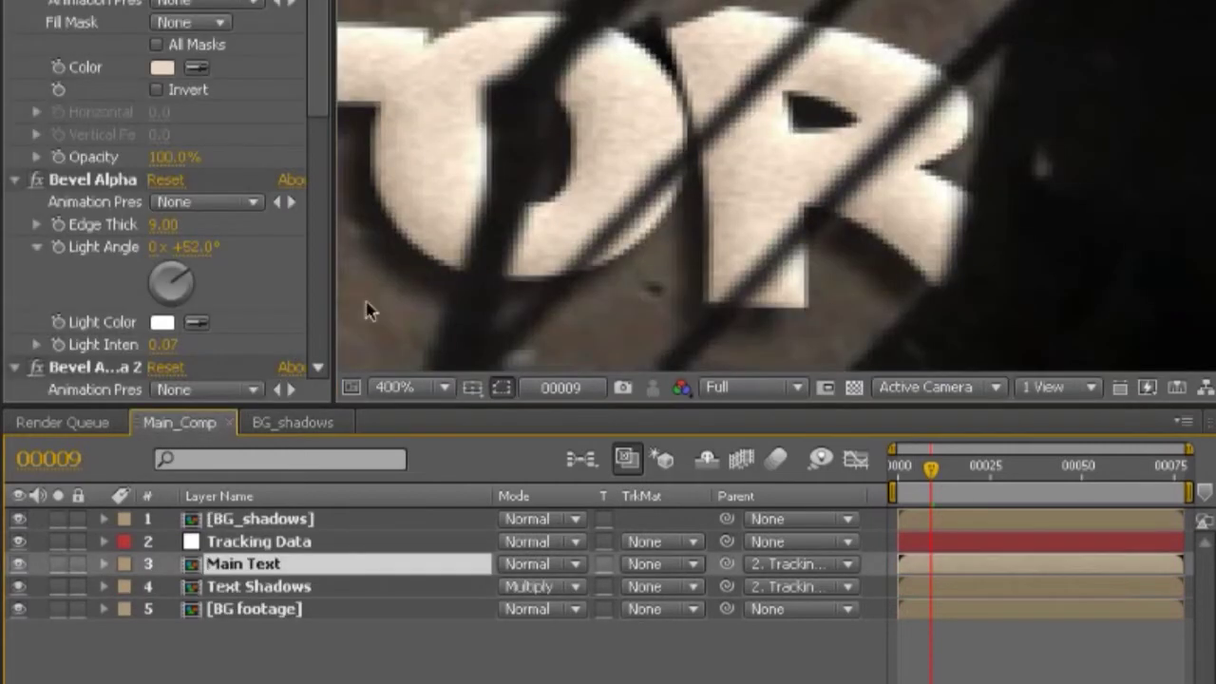
{"action": "scroll", "coordinate": [493, 213], "scroll_direction": "down", "scroll_amount": 2}
{"action": "scroll", "coordinate": [605, 240], "scroll_direction": "down", "scroll_amount": 1}
{"action": "scroll", "coordinate": [605, 240], "scroll_direction": "up", "scroll_amount": 2}
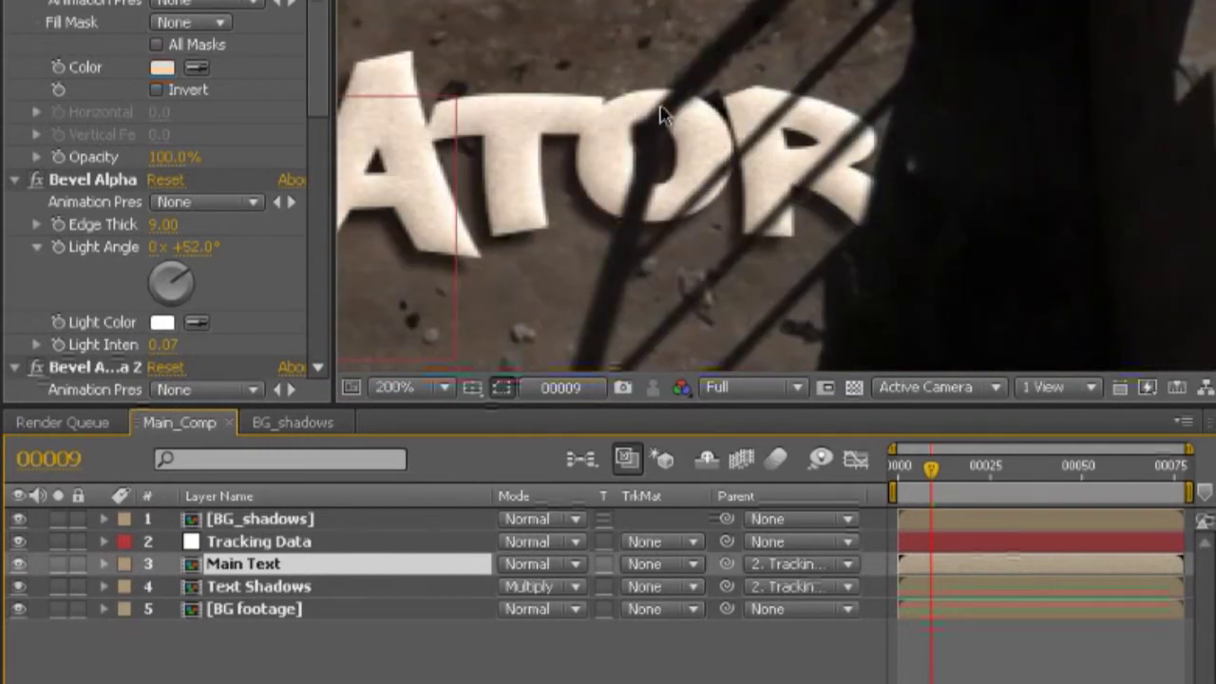
- Reshape the Static Shadow Solid's mask at the railing's bend in BG_shadows to widen it around the shadow's joint
{"action": "left_click", "coordinate": [320, 422]}
{"action": "scroll", "coordinate": [655, 86], "scroll_direction": "up", "scroll_amount": 1}
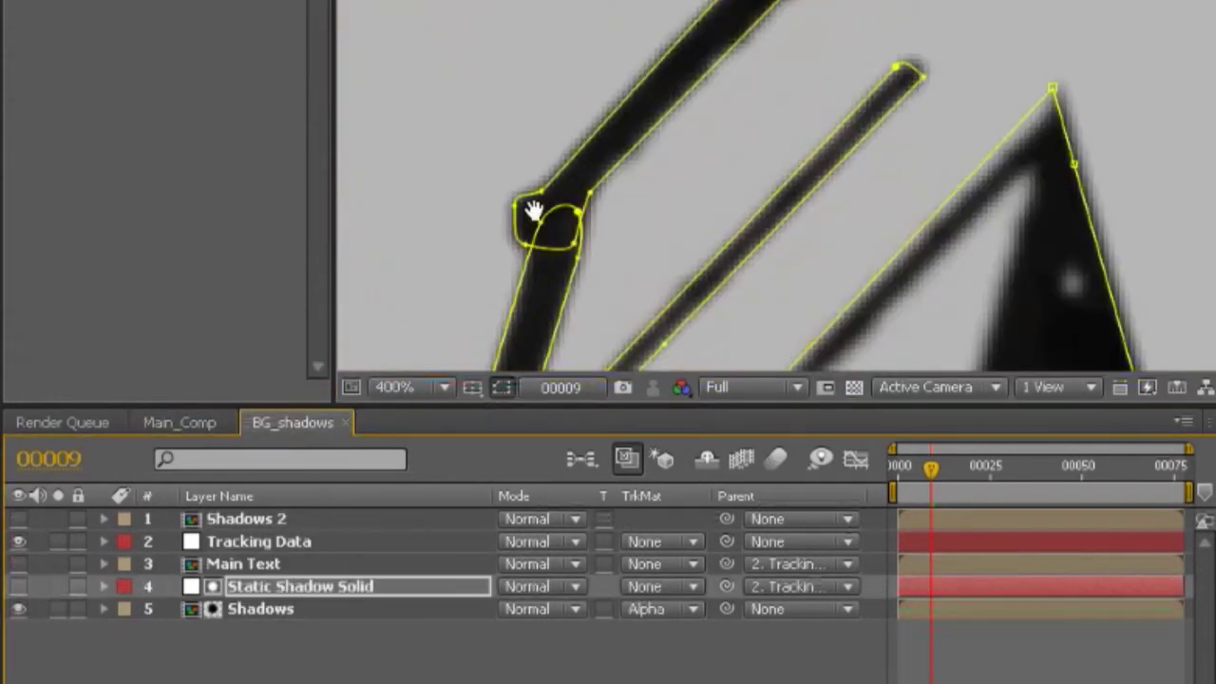
{"action": "scroll", "coordinate": [577, 228], "scroll_direction": "left", "scroll_amount": 1}
{"action": "mouse_move", "coordinate": [561, 204]}
{"action": "left_mouse_down"}
{"action": "mouse_move", "coordinate": [519, 155]}
{"action": "mouse_move", "coordinate": [561, 184]}
{"action": "left_mouse_up"}
{"action": "left_click_drag", "start_coordinate": [529, 222], "coordinate": [536, 270]}
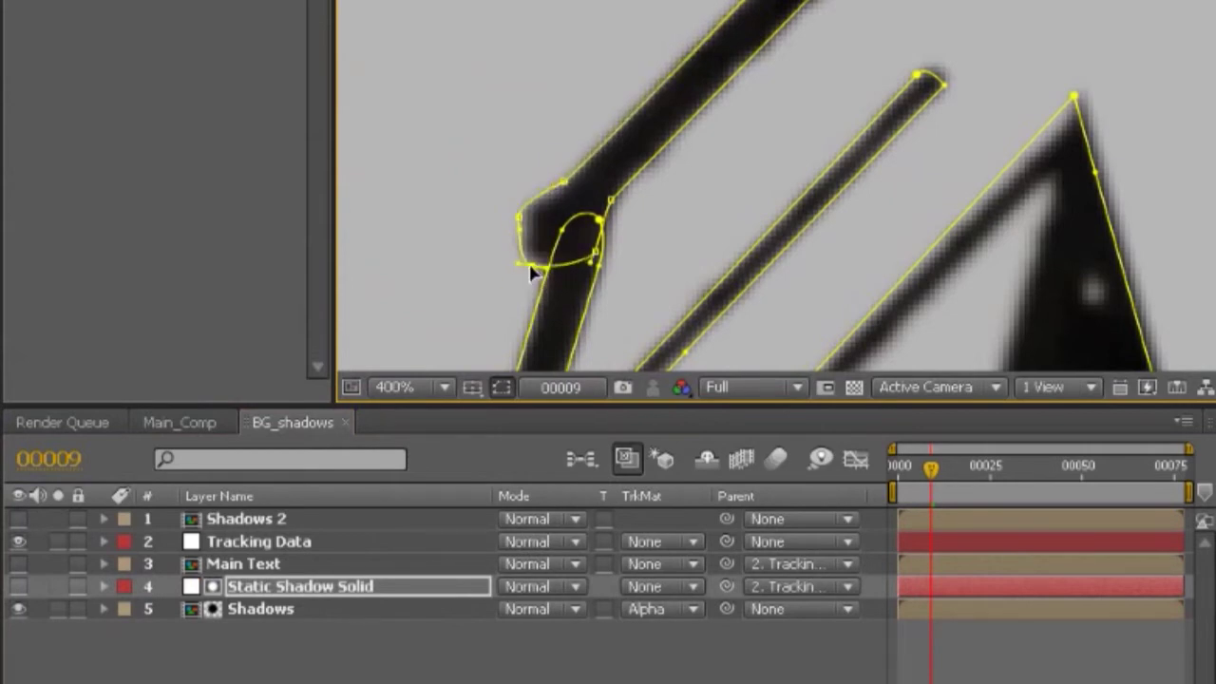
- Fine-tune the mask points along the thick upper railing bar, undoing the point move that pulls its edge outward
{"action": "left_click_drag", "start_coordinate": [624, 122], "coordinate": [512, 310]}
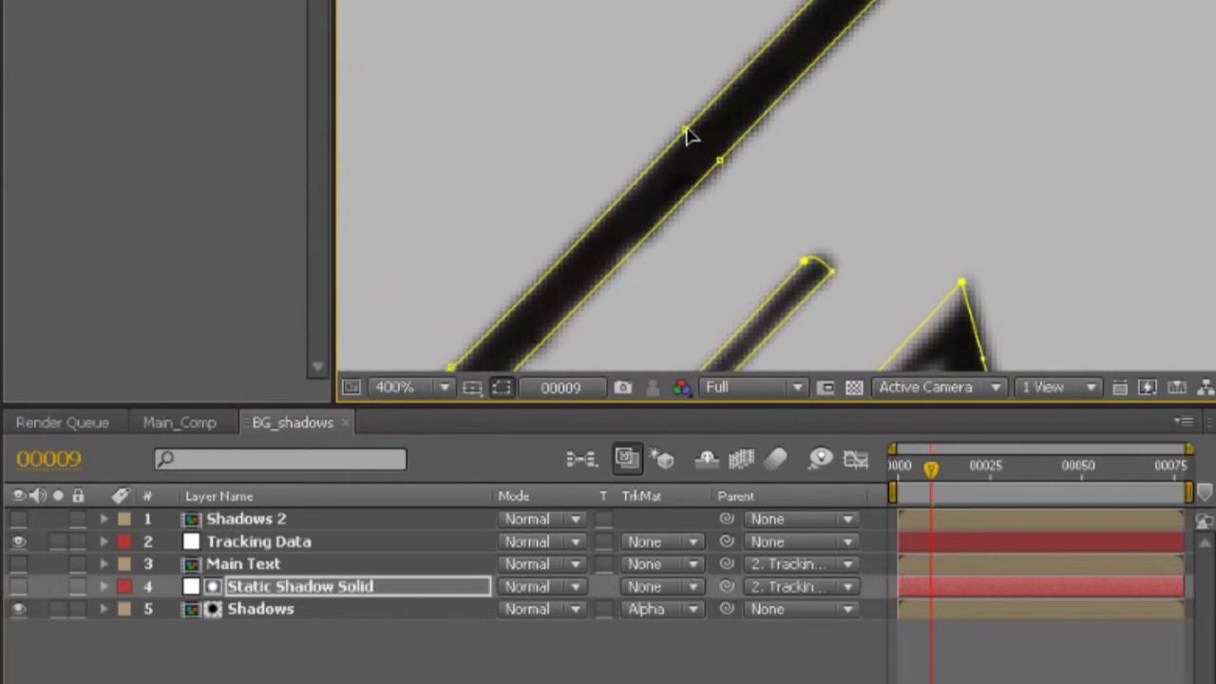
{"action": "left_click_drag", "start_coordinate": [690, 130], "coordinate": [650, 109]}
{"action": "key", "text": "ctrl+z"}
{"action": "left_click_drag", "start_coordinate": [622, 211], "coordinate": [686, 117]}
{"action": "mouse_move", "coordinate": [788, 76]}
{"action": "left_mouse_down"}
{"action": "mouse_move", "coordinate": [815, 103]}
{"action": "mouse_move", "coordinate": [788, 81]}
{"action": "left_mouse_up"}
{"action": "left_click_drag", "start_coordinate": [539, 269], "coordinate": [617, 194]}
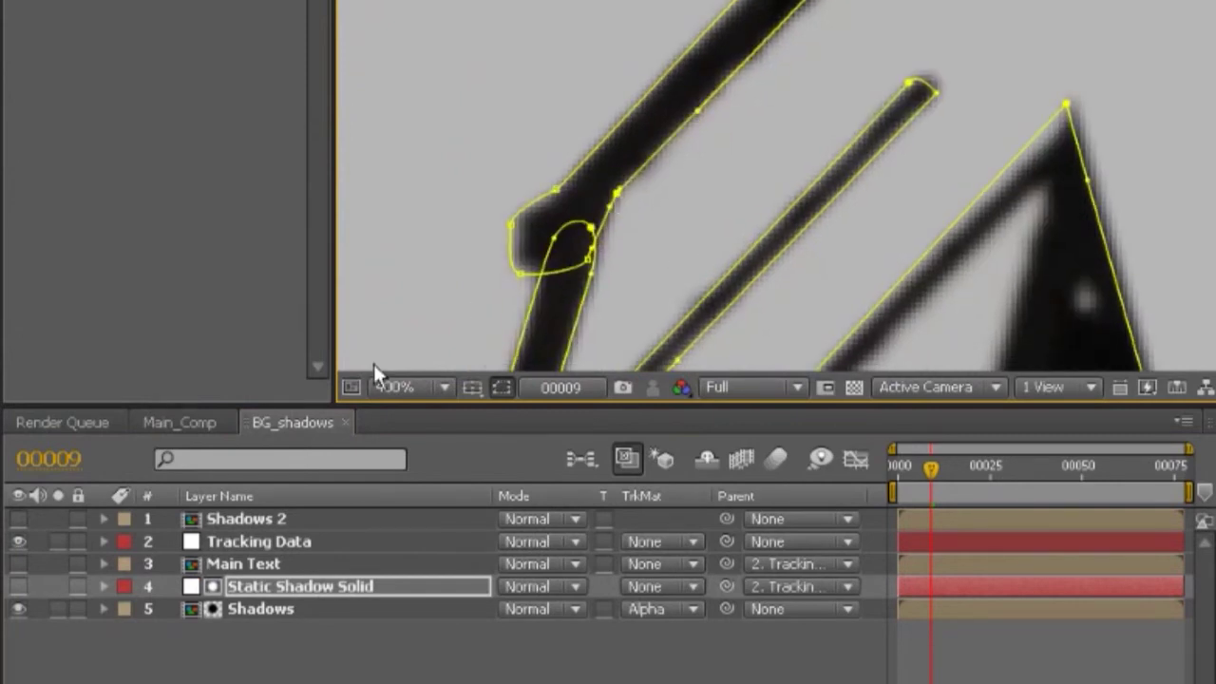
- Examine the railing shadows over INFILTRATOR and the large shadow behind VOLUME SIX in Main_Comp, from frame 9 to frame 50
{"action": "left_click", "coordinate": [194, 423]}
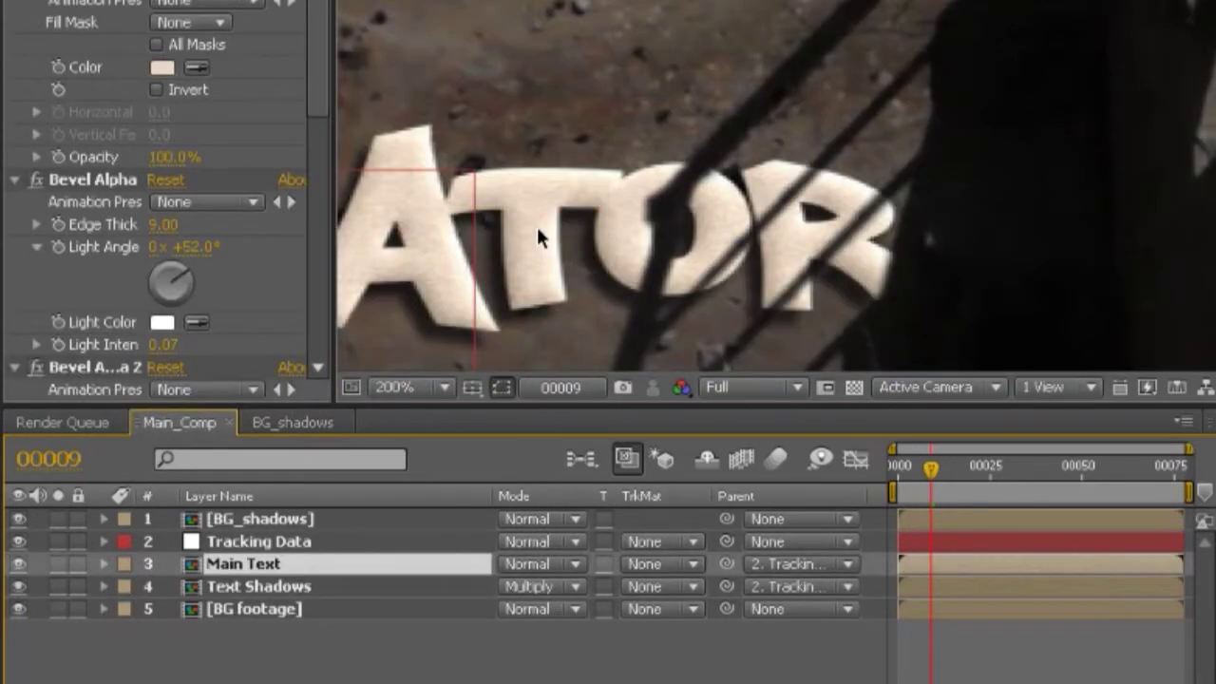
{"action": "scroll", "coordinate": [536, 224], "scroll_direction": "down", "scroll_amount": 2}
{"action": "scroll", "coordinate": [537, 226], "scroll_direction": "up", "scroll_amount": 1}
{"action": "left_click_drag", "start_coordinate": [436, 280], "coordinate": [518, 226]}
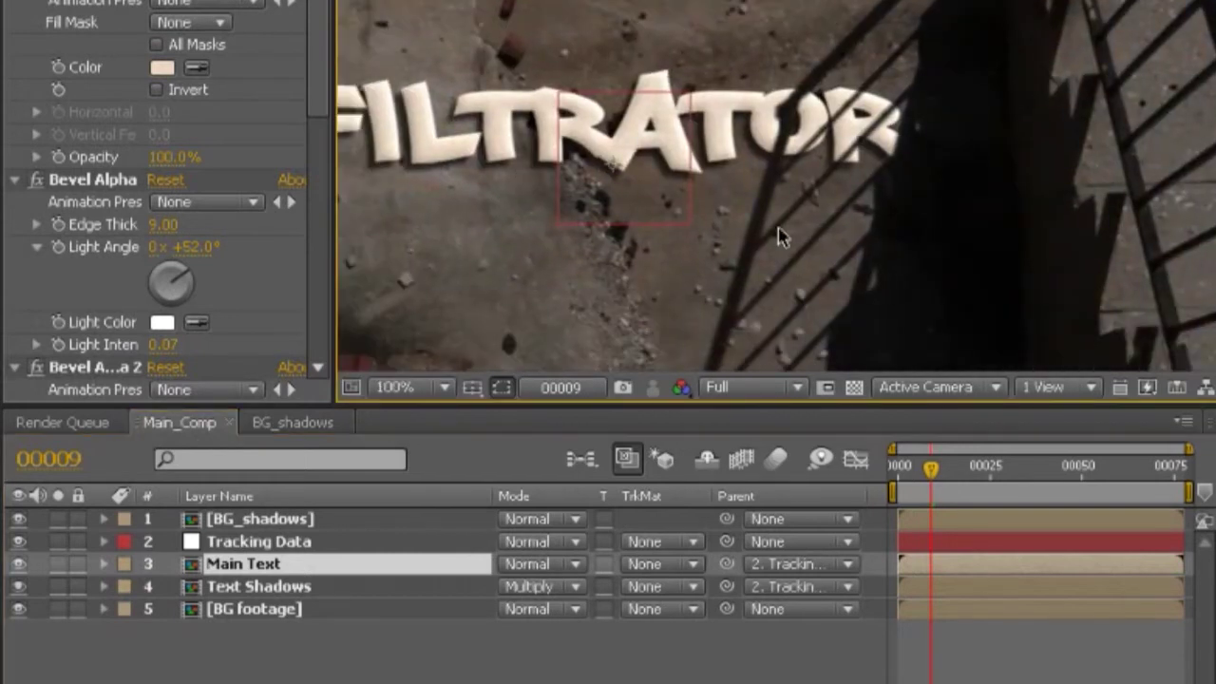
{"action": "left_click_drag", "start_coordinate": [938, 464], "coordinate": [1083, 492]}
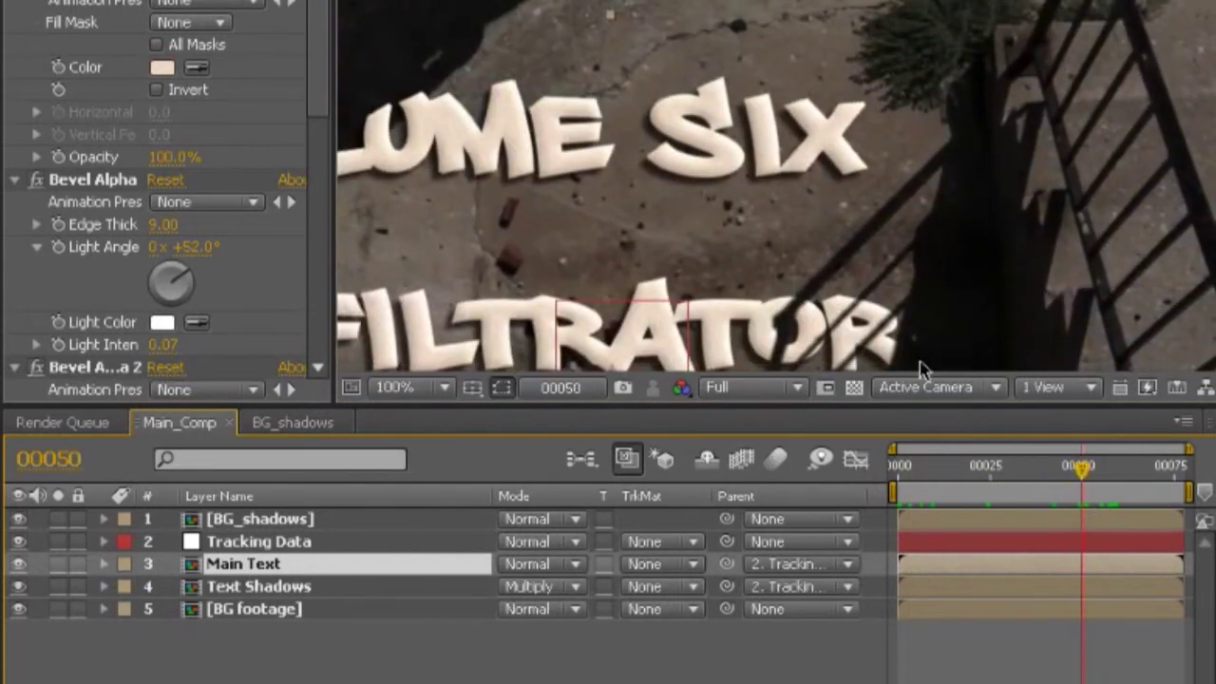
{"action": "key", "text": "comma"}
{"action": "scroll", "coordinate": [920, 371], "scroll_direction": "up", "scroll_amount": 2}
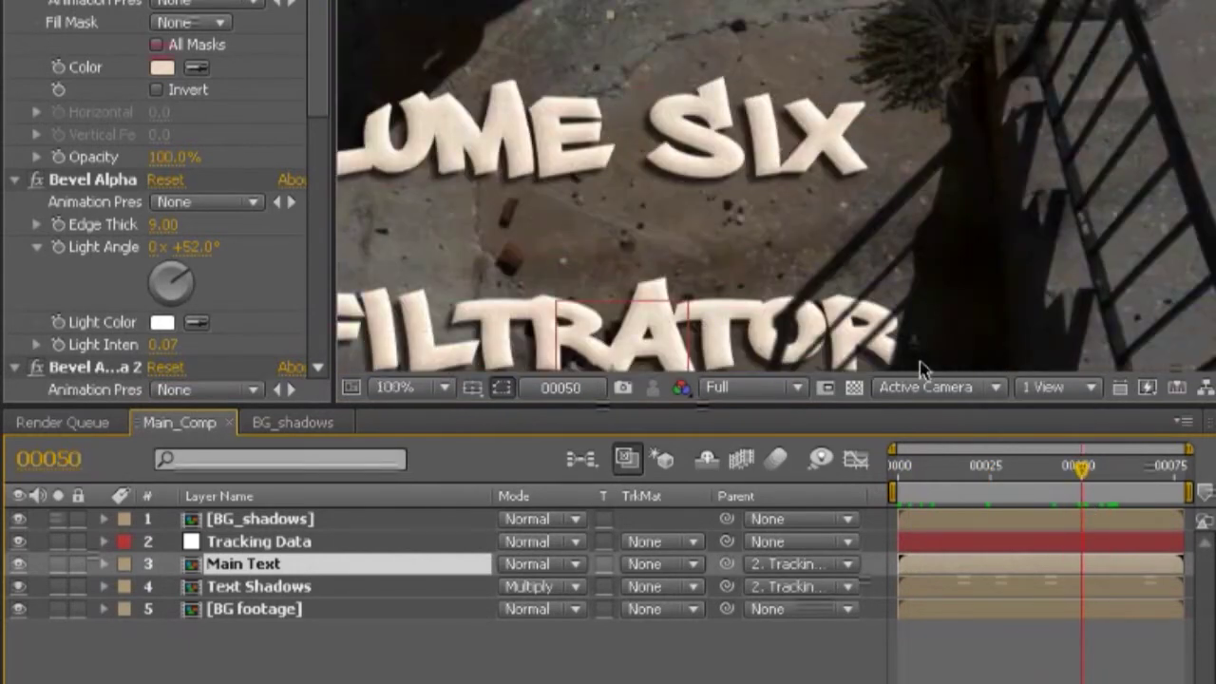
{"action": "mouse_move", "coordinate": [1074, 473]}
{"action": "left_mouse_down"}
{"action": "mouse_move", "coordinate": [1155, 468]}
{"action": "mouse_move", "coordinate": [1077, 475]}
{"action": "mouse_move", "coordinate": [1105, 466]}
{"action": "mouse_move", "coordinate": [1195, 484]}
{"action": "mouse_move", "coordinate": [1036, 472]}
{"action": "mouse_move", "coordinate": [1097, 466]}
{"action": "mouse_move", "coordinate": [1082, 467]}
{"action": "left_mouse_up"}
{"action": "scroll", "coordinate": [934, 235], "scroll_direction": "down", "scroll_amount": 2}
{"action": "scroll", "coordinate": [984, 302], "scroll_direction": "up", "scroll_amount": 2}
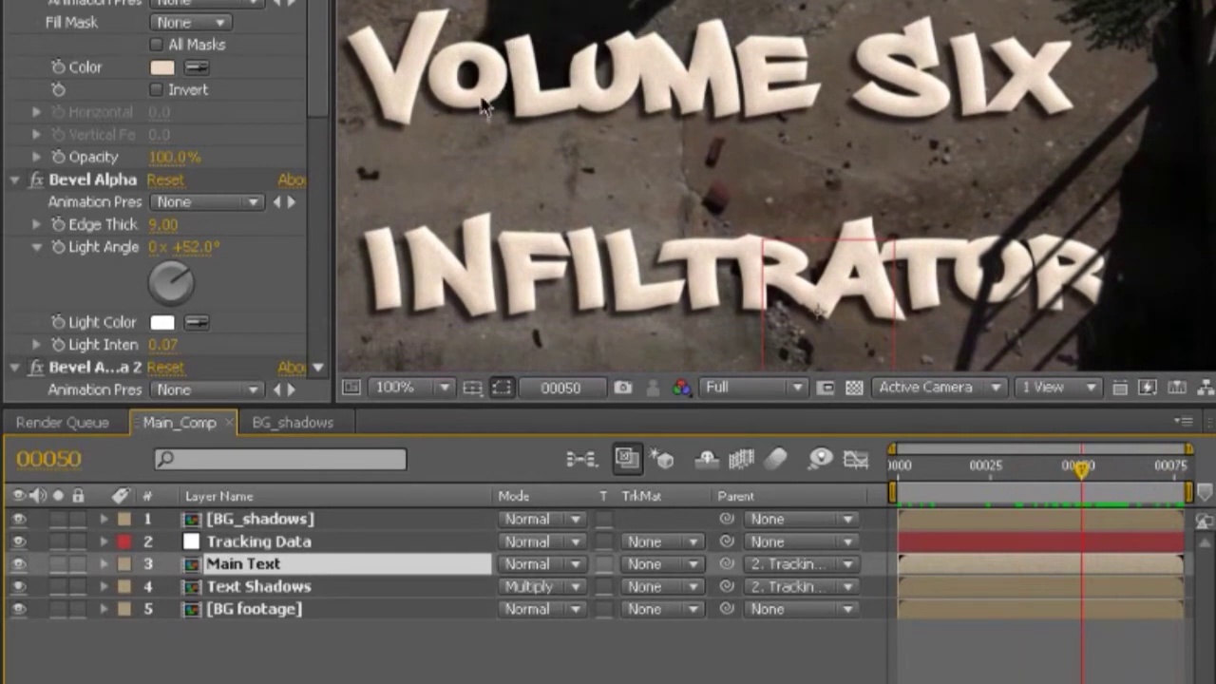
{"action": "left_click_drag", "start_coordinate": [482, 107], "coordinate": [563, 174]}
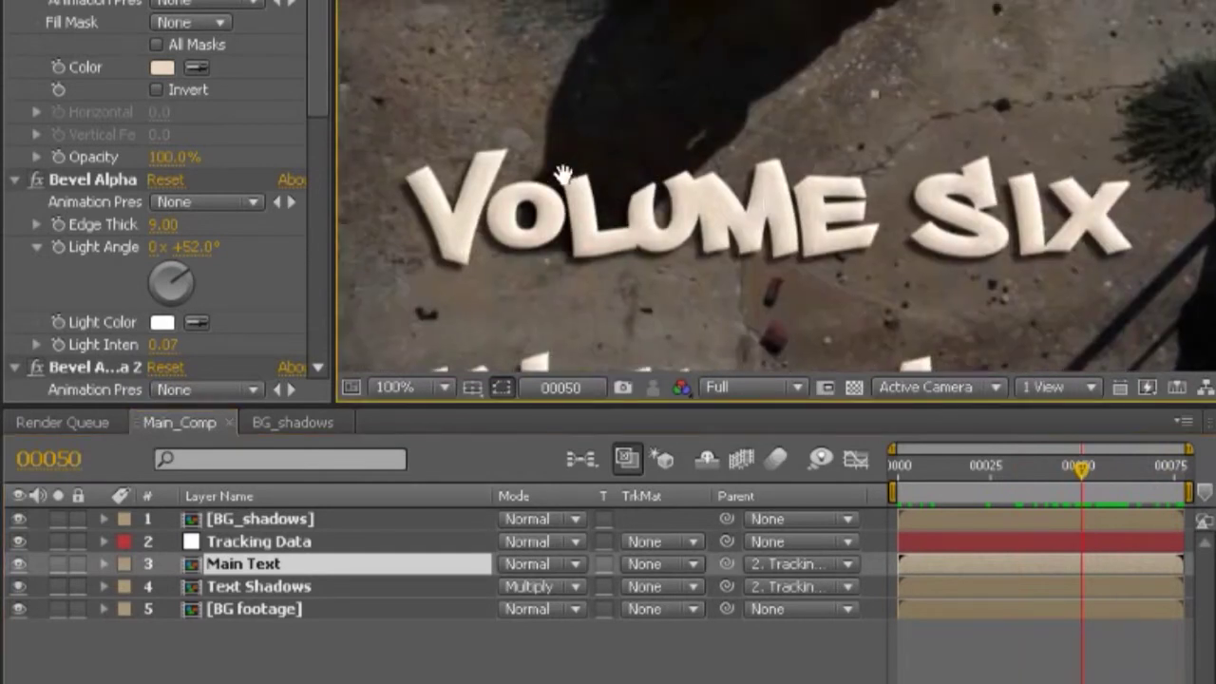
- Make the Shadows 2 layer visible in BG_shadows and compare the railing masks with its shadows from frame 0 to frame 77
{"action": "left_click", "coordinate": [264, 421]}
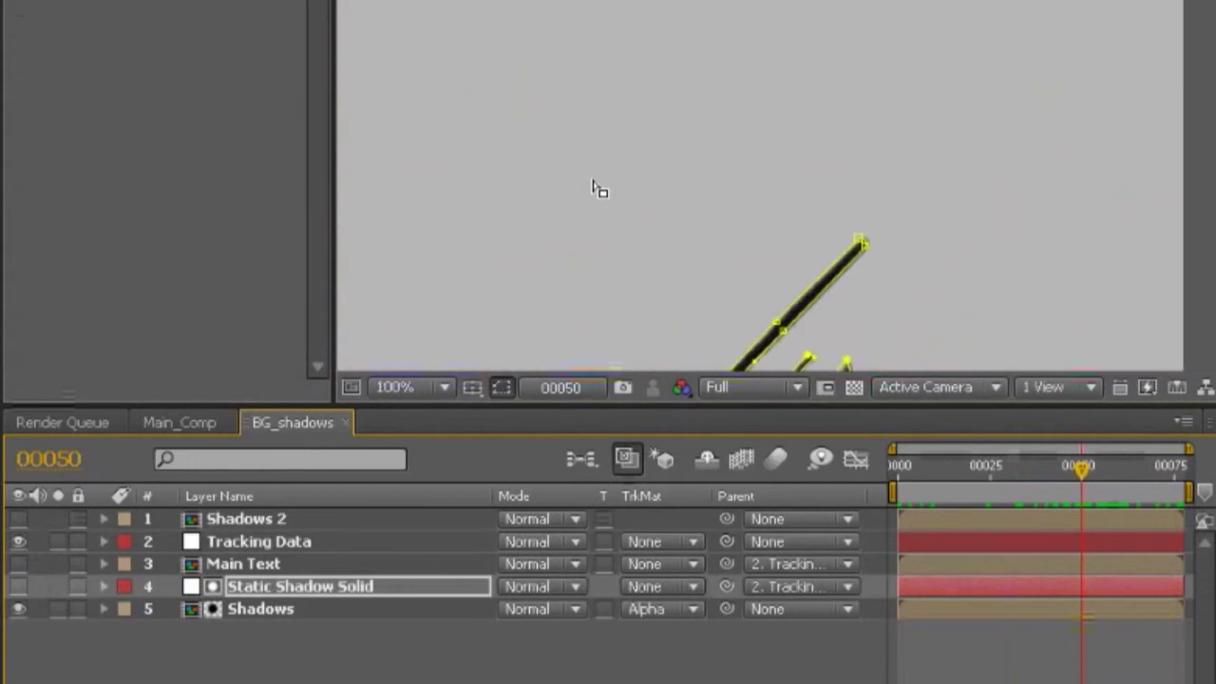
{"action": "key", "text": "comma"}
{"action": "left_click", "coordinate": [19, 519]}
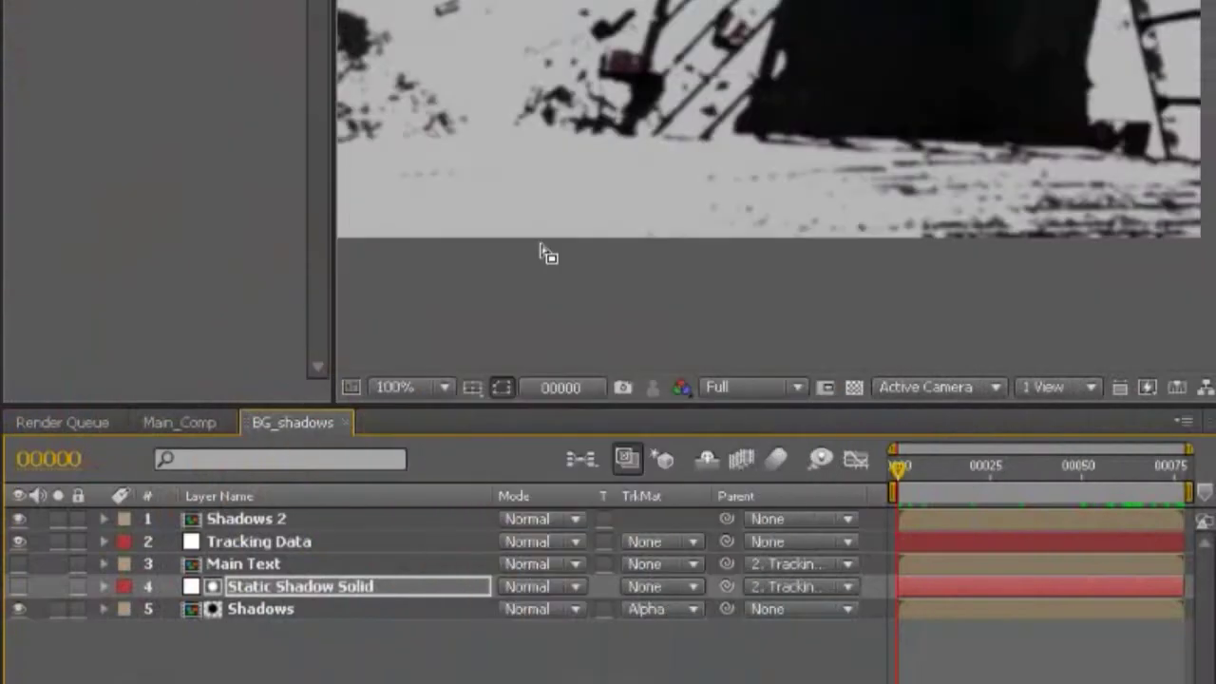
{"action": "left_click_drag", "start_coordinate": [907, 472], "coordinate": [1173, 472]}
{"action": "scroll", "coordinate": [719, 304], "scroll_direction": "up", "scroll_amount": 2}
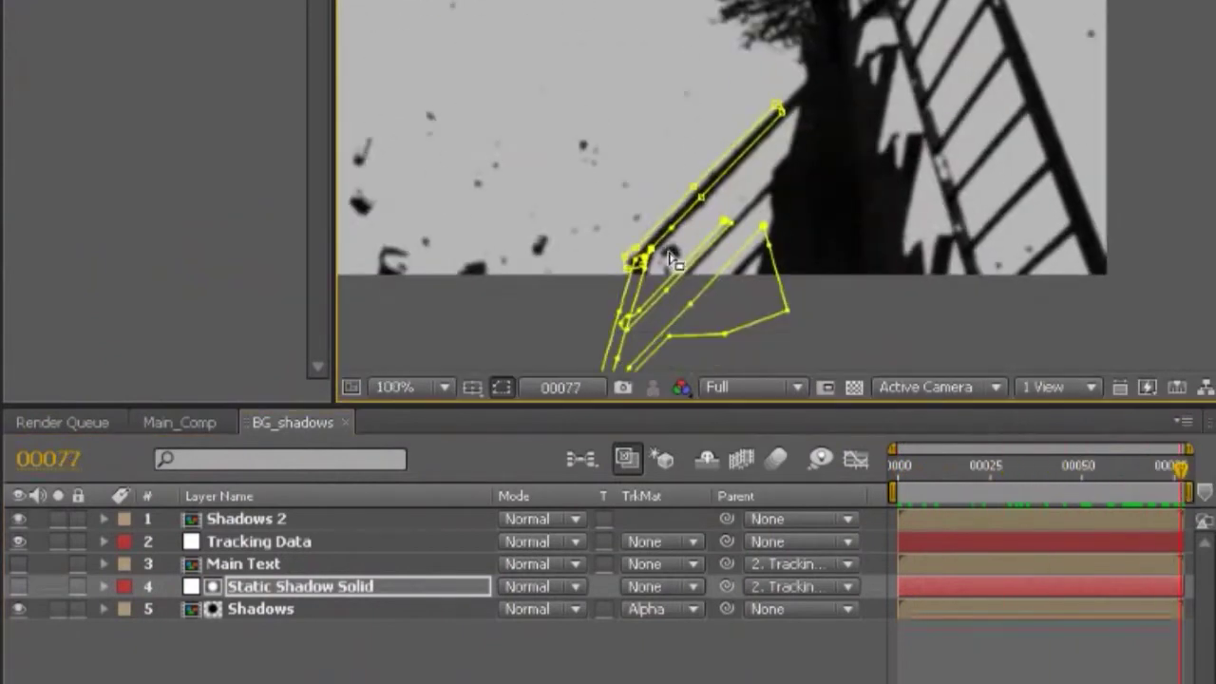
{"action": "scroll", "coordinate": [672, 257], "scroll_direction": "up", "scroll_amount": 2}
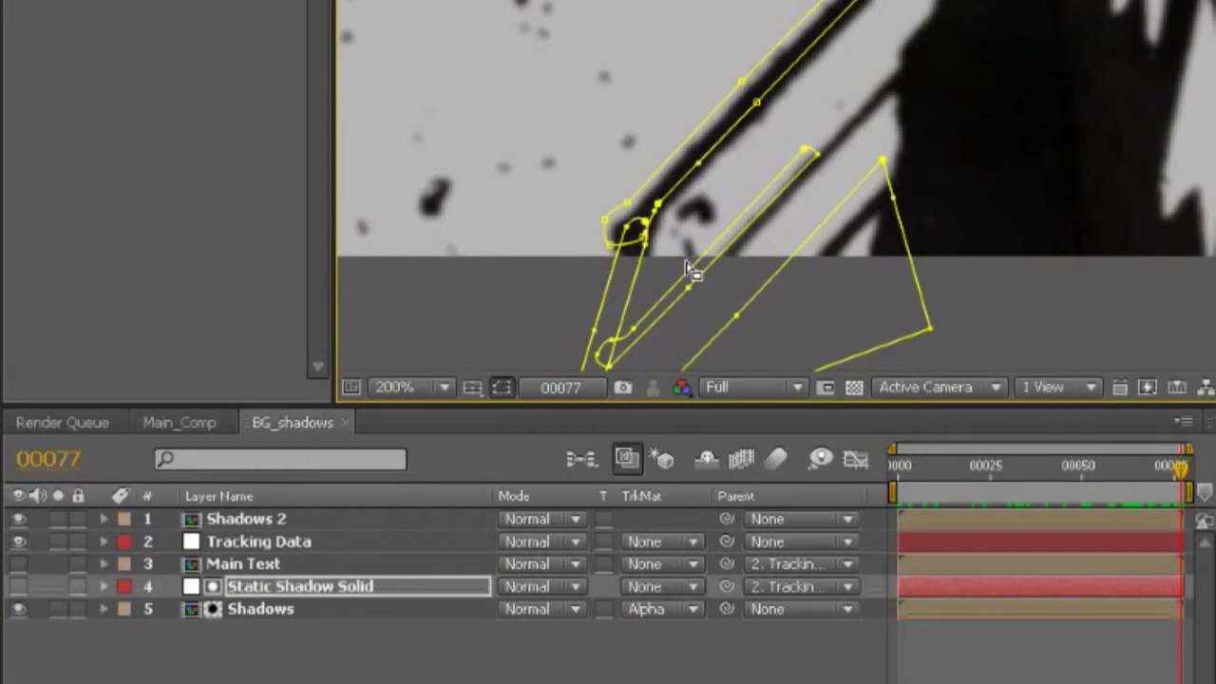
{"action": "scroll", "coordinate": [544, 320], "scroll_direction": "up", "scroll_amount": 2}
{"action": "scroll", "coordinate": [544, 320], "scroll_direction": "down", "scroll_amount": 2}
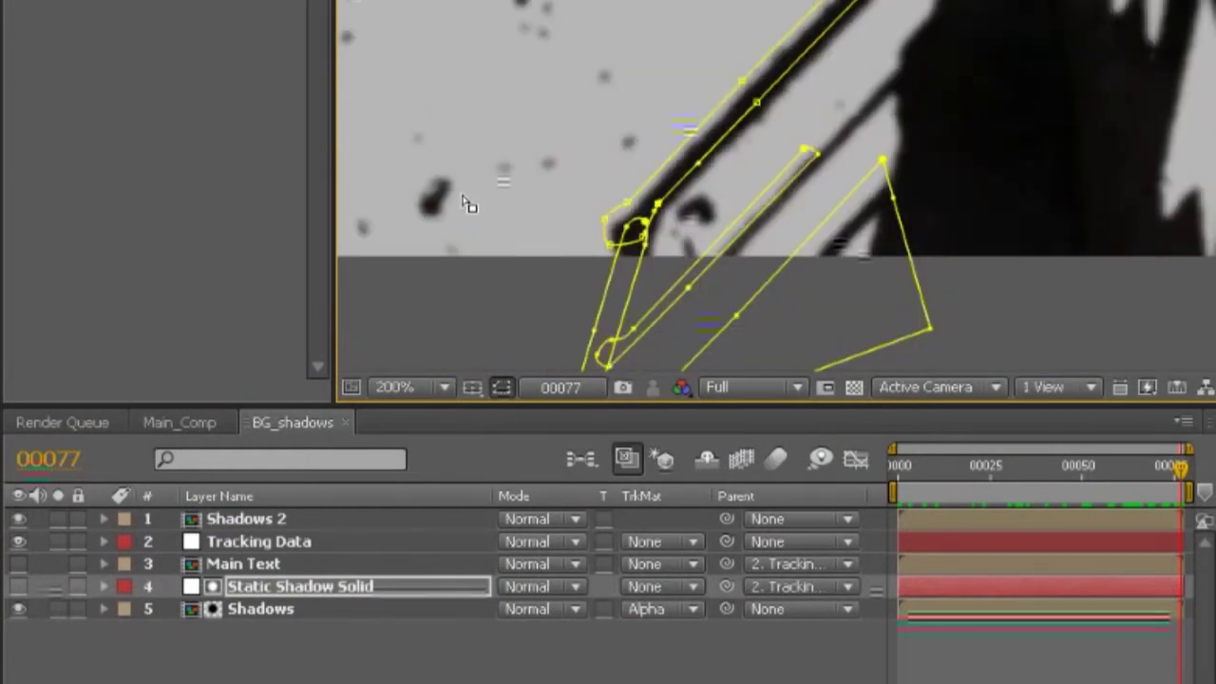
- Reveal the Static Shadow Solid's Position and set its first keyframe at frame 0
{"action": "left_click", "coordinate": [255, 587]}
{"action": "key", "text": "p"}
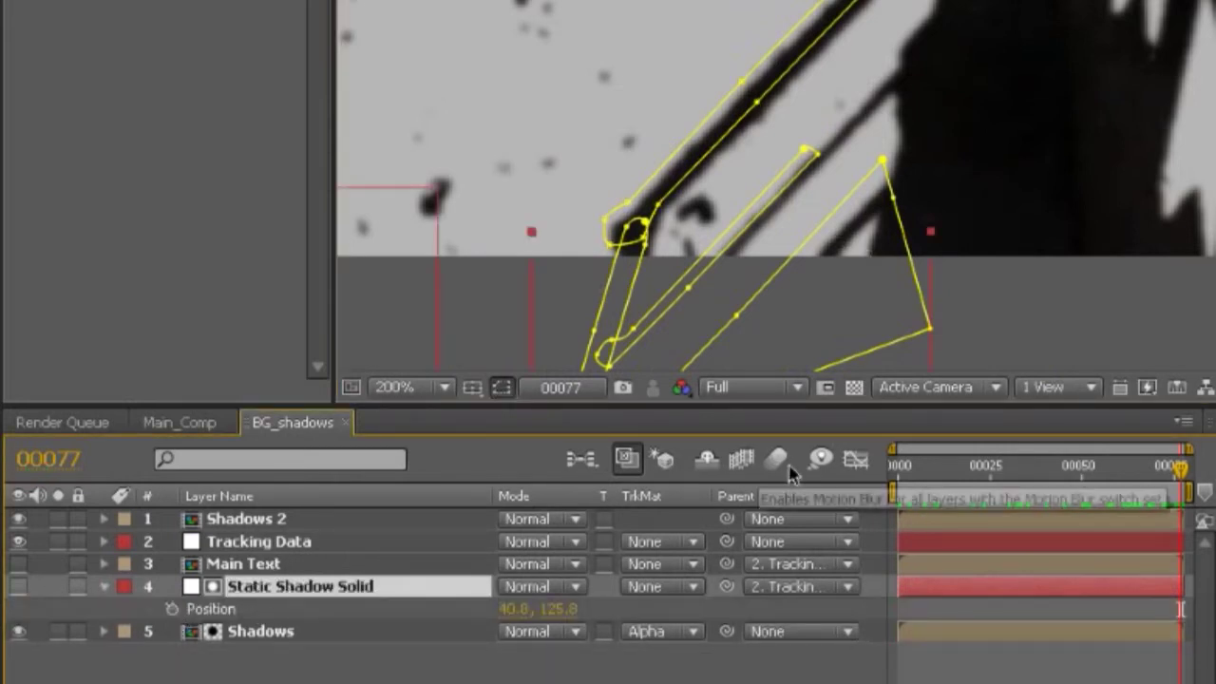
{"action": "left_click_drag", "start_coordinate": [925, 478], "coordinate": [837, 475]}
{"action": "left_click", "coordinate": [171, 609]}
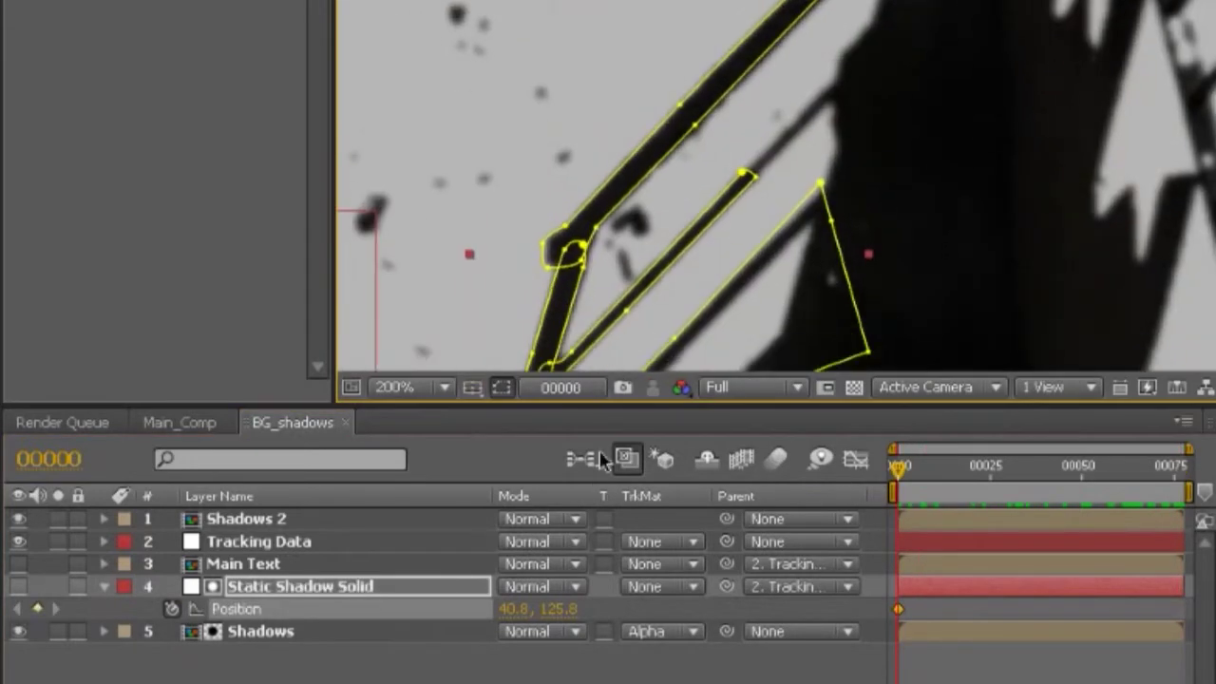
- At frame 42, nudge the Static Shadow Solid down to a Position of 40.8, 126.3 and inspect the masks' lower ends
{"action": "left_click_drag", "start_coordinate": [1003, 463], "coordinate": [1052, 465]}
{"action": "left_click_drag", "start_coordinate": [662, 40], "coordinate": [672, 183]}
{"action": "key", "text": "Down"}
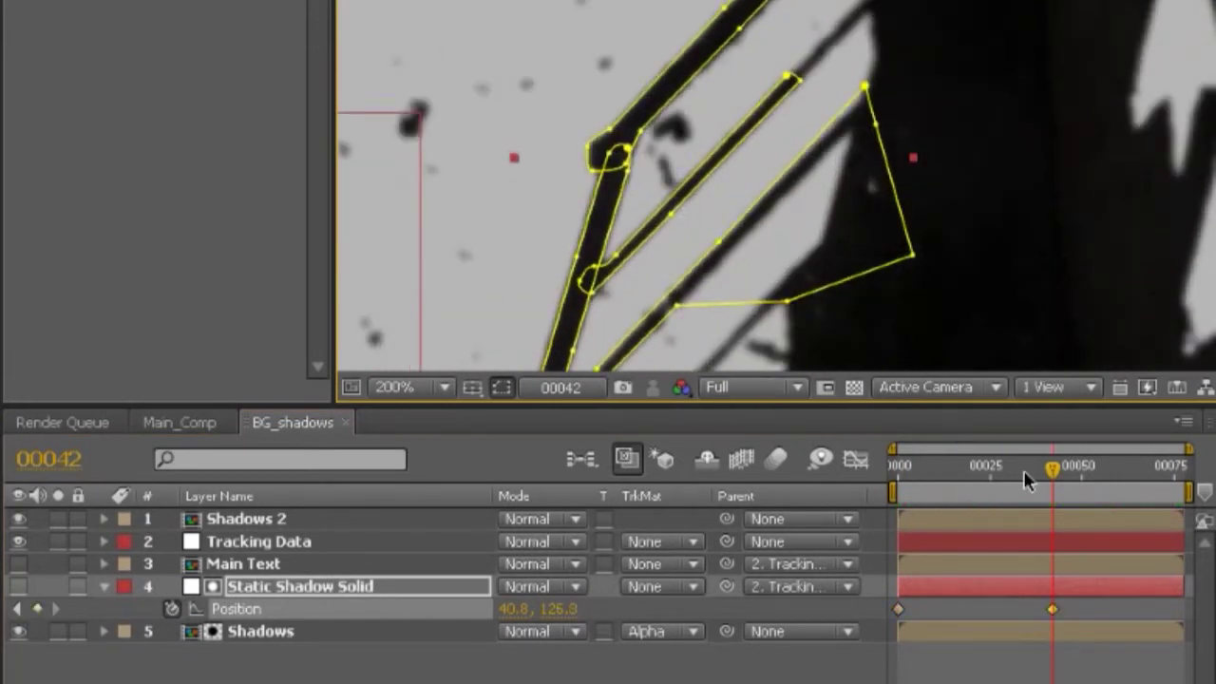
{"action": "left_click_drag", "start_coordinate": [582, 290], "coordinate": [646, 180]}
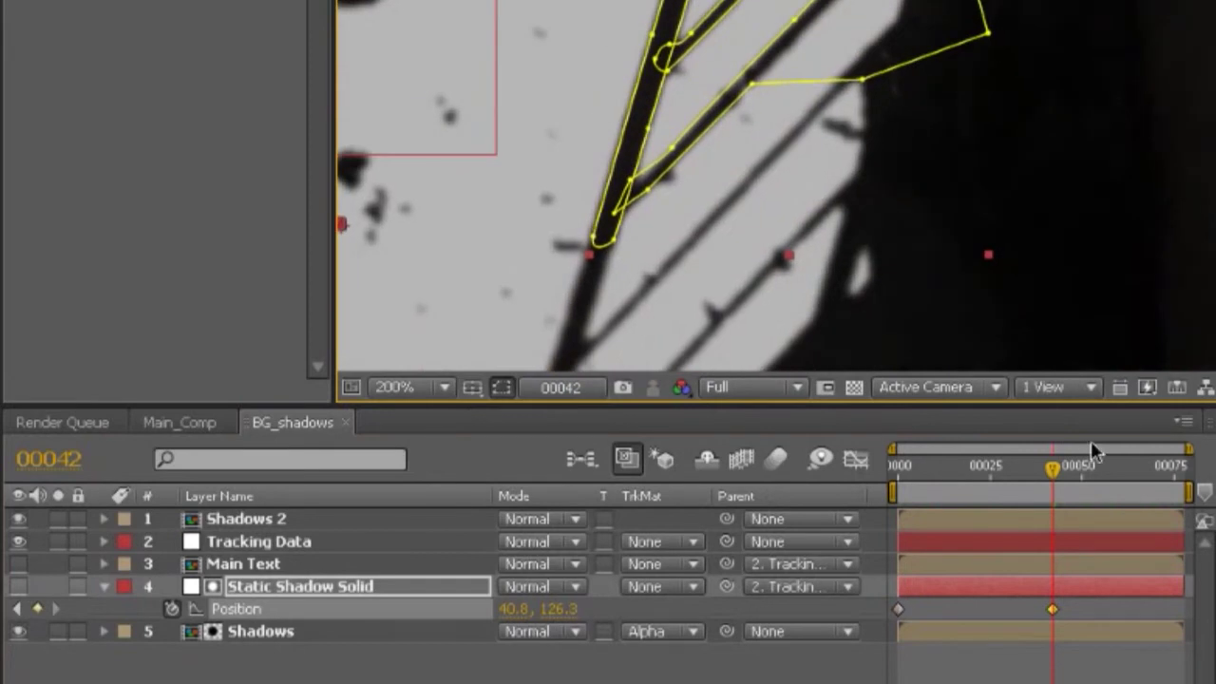
- At frame 77, nudge the Static Shadow Solid to a Position of 41.8, 129.8 so its masks line up with the railing shadows
{"action": "left_click_drag", "start_coordinate": [1082, 442], "coordinate": [1188, 456]}
{"action": "left_click_drag", "start_coordinate": [628, 308], "coordinate": [644, 12]}
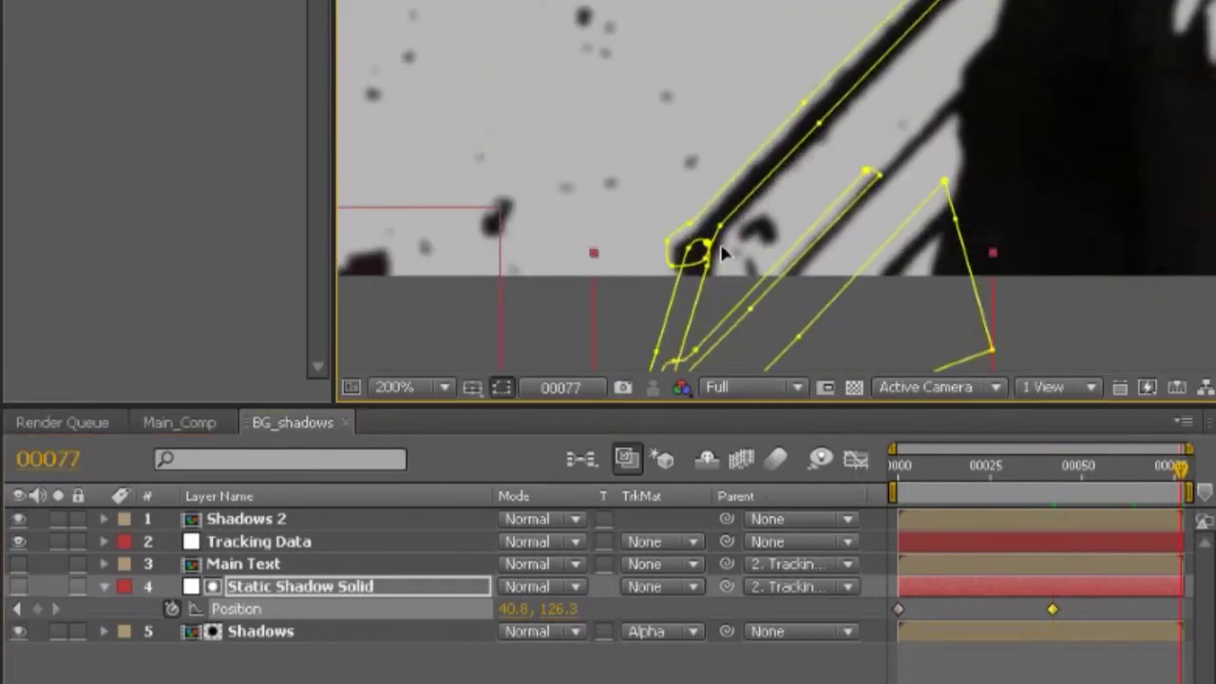
{"action": "key", "text": "Up"}
{"action": "key", "text": "Up"}
{"action": "key", "text": "Up"}
{"action": "key", "text": "Down"}
{"action": "key", "text": "Down"}
{"action": "key", "text": "Down"}
{"action": "key", "text": "Right"}
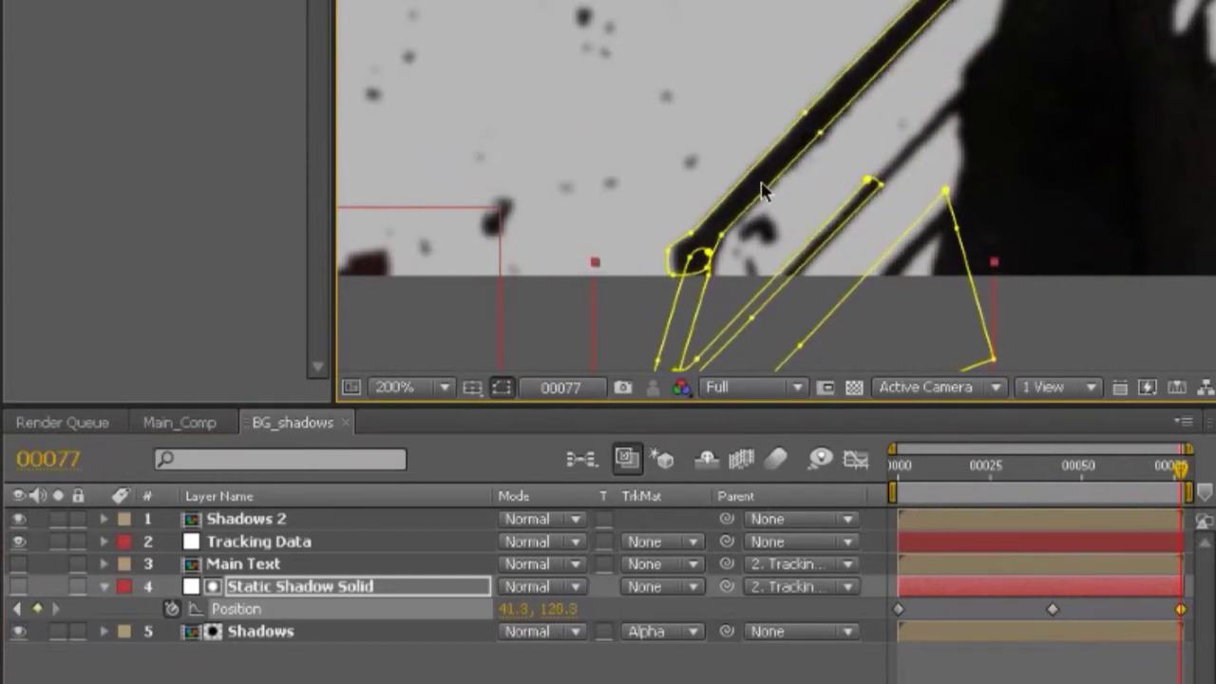
{"action": "key", "text": "Right"}
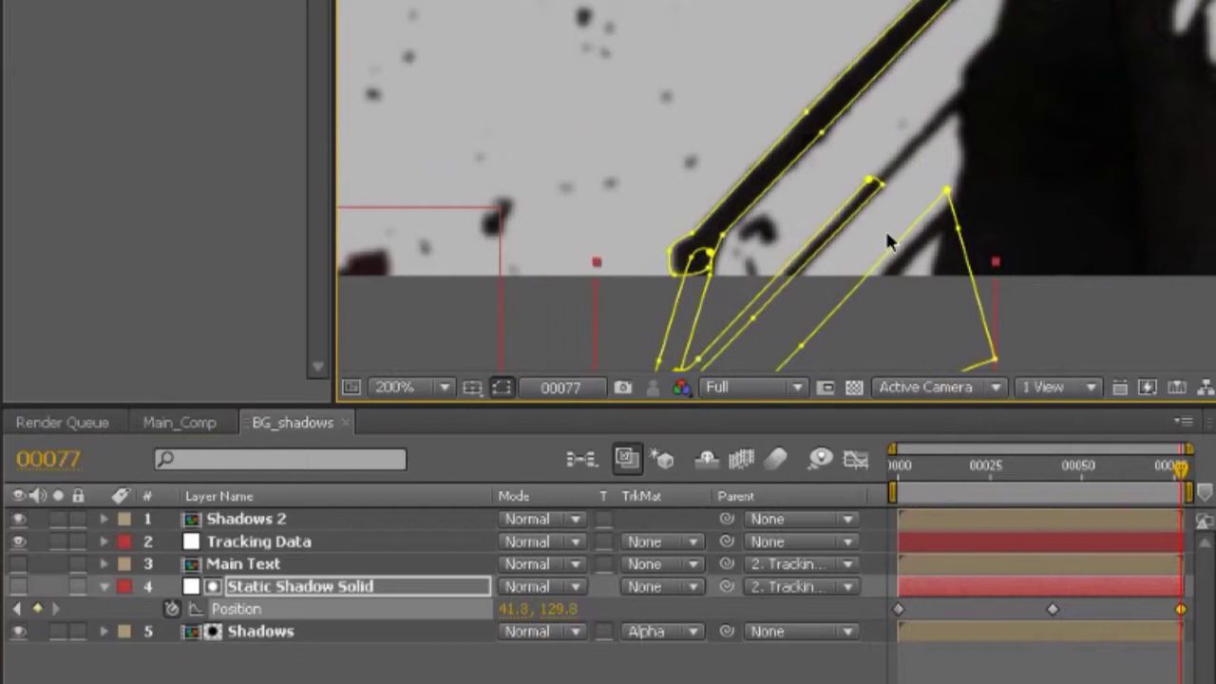
- At frame 62, nudge the Static Shadow Solid's Position to 41.3, 127.8 and inspect the masks along the railing
{"action": "left_click", "coordinate": [1125, 468]}
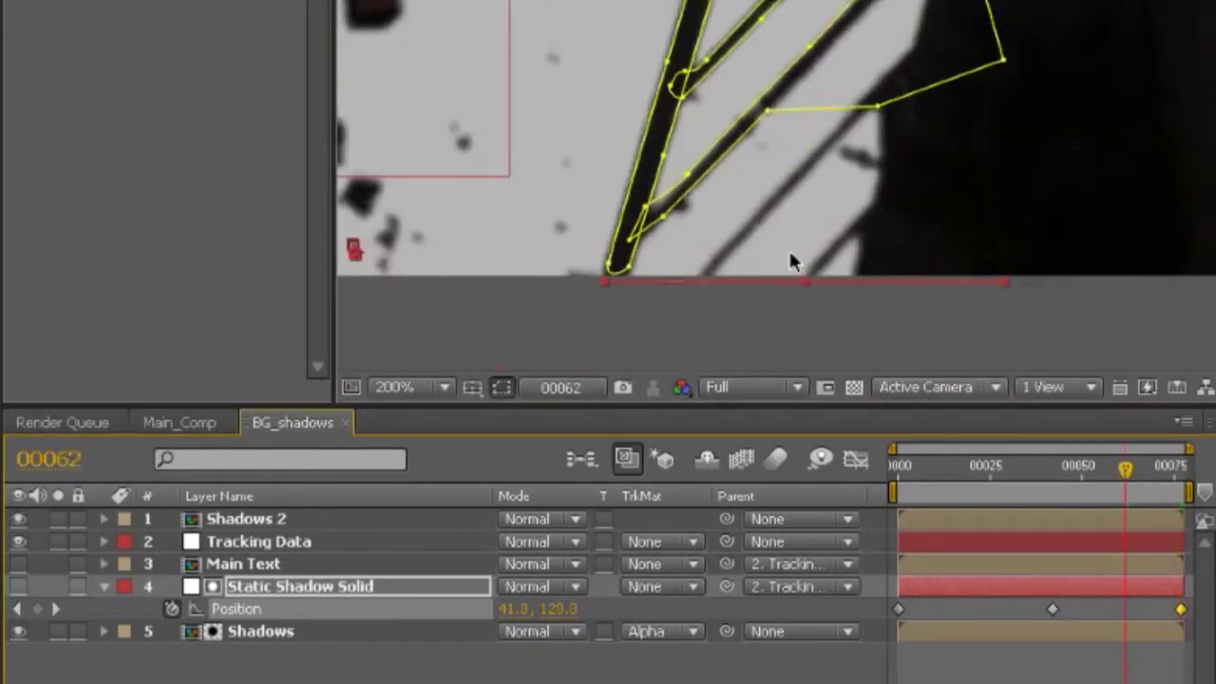
{"action": "key", "text": "Right"}
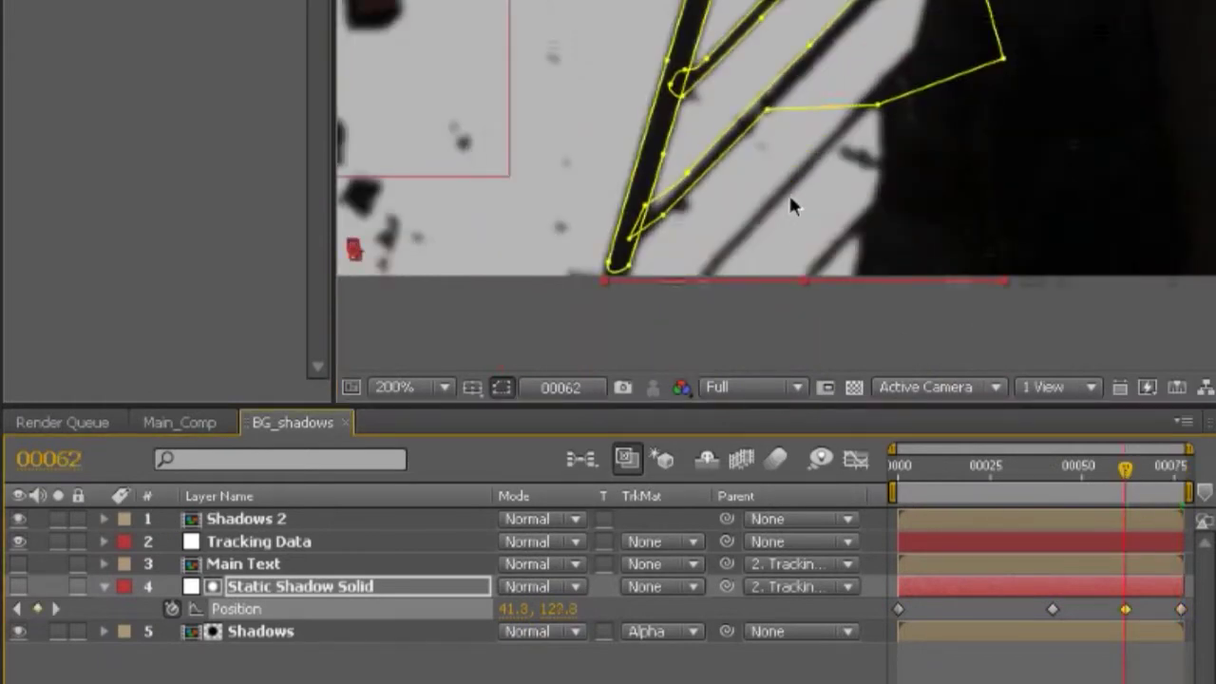
{"action": "left_click", "coordinate": [753, 328]}
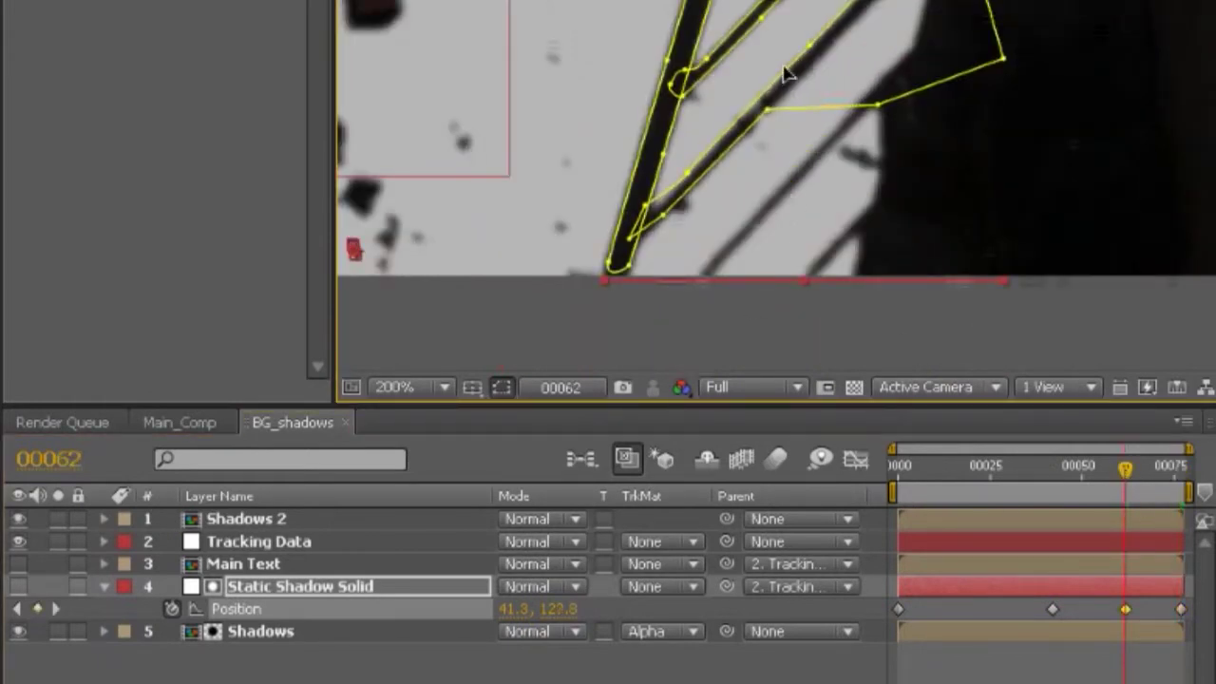
{"action": "left_click_drag", "start_coordinate": [732, 109], "coordinate": [691, 280]}
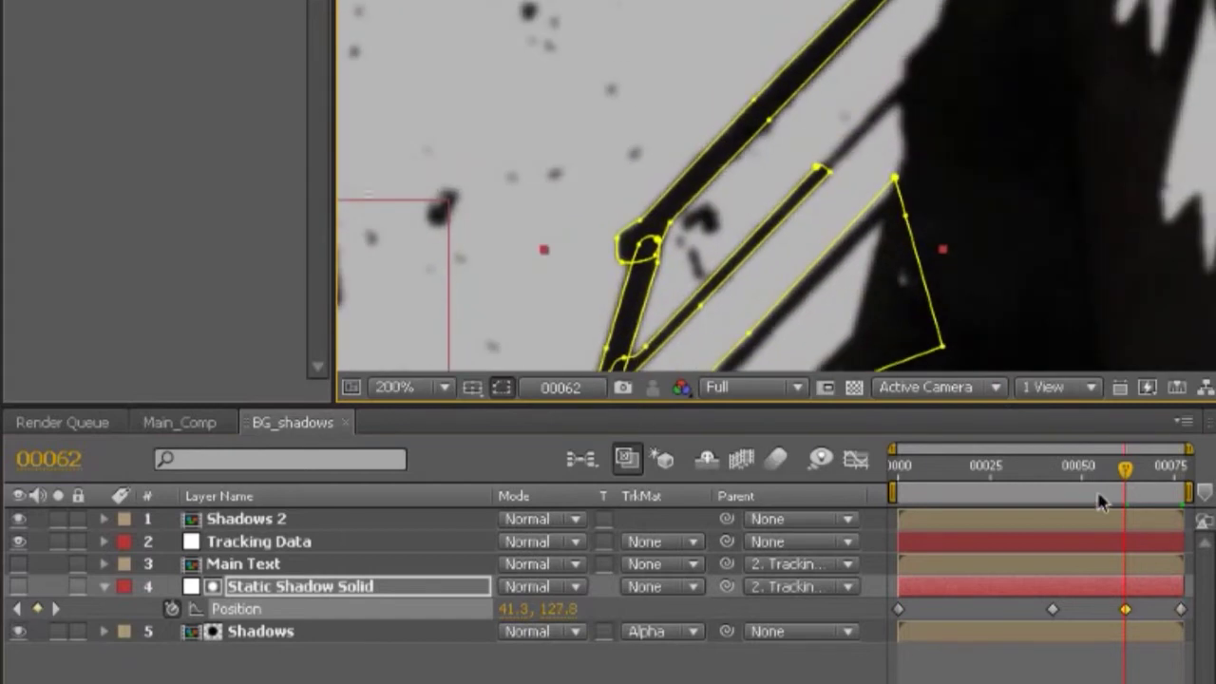
- Examine the railing shadow over the end of INFILTRATOR in Main_Comp at frame 77
{"action": "left_click_drag", "start_coordinate": [1122, 475], "coordinate": [1183, 466]}
{"action": "left_click", "coordinate": [159, 422]}
{"action": "scroll", "coordinate": [545, 272], "scroll_direction": "down", "scroll_amount": 4}
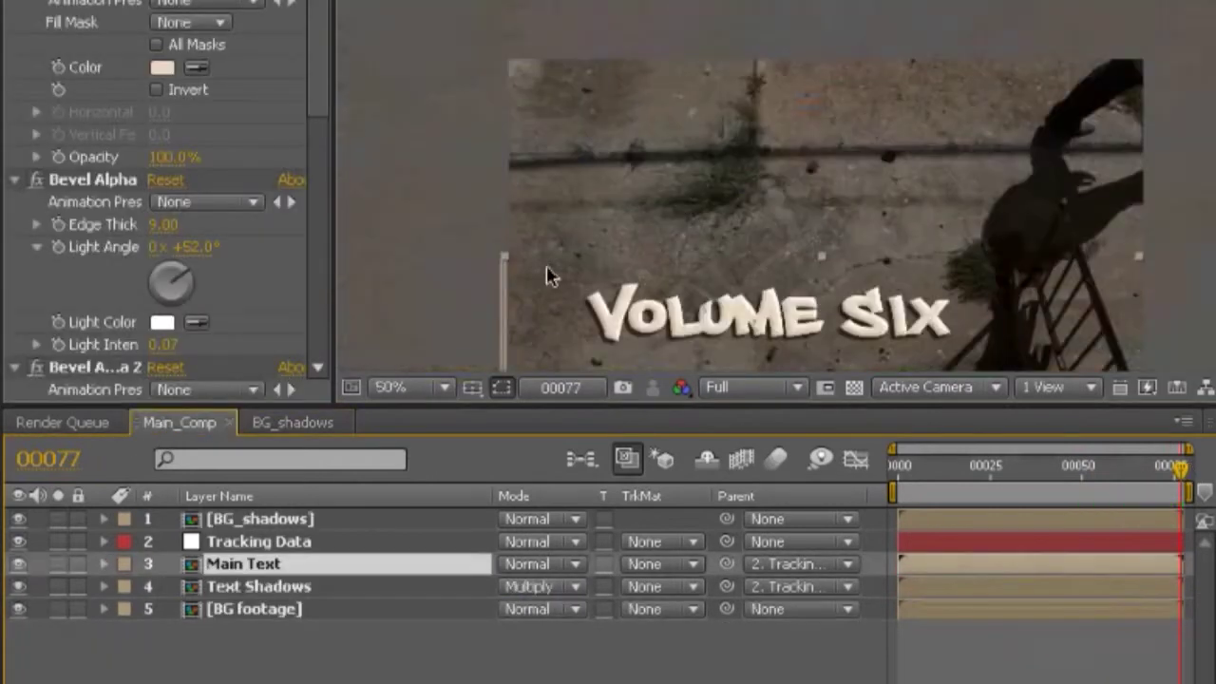
{"action": "left_click_drag", "start_coordinate": [677, 284], "coordinate": [677, 102]}
{"action": "scroll", "coordinate": [827, 169], "scroll_direction": "down", "scroll_amount": 3}
{"action": "scroll", "coordinate": [1046, 209], "scroll_direction": "up", "scroll_amount": 1}
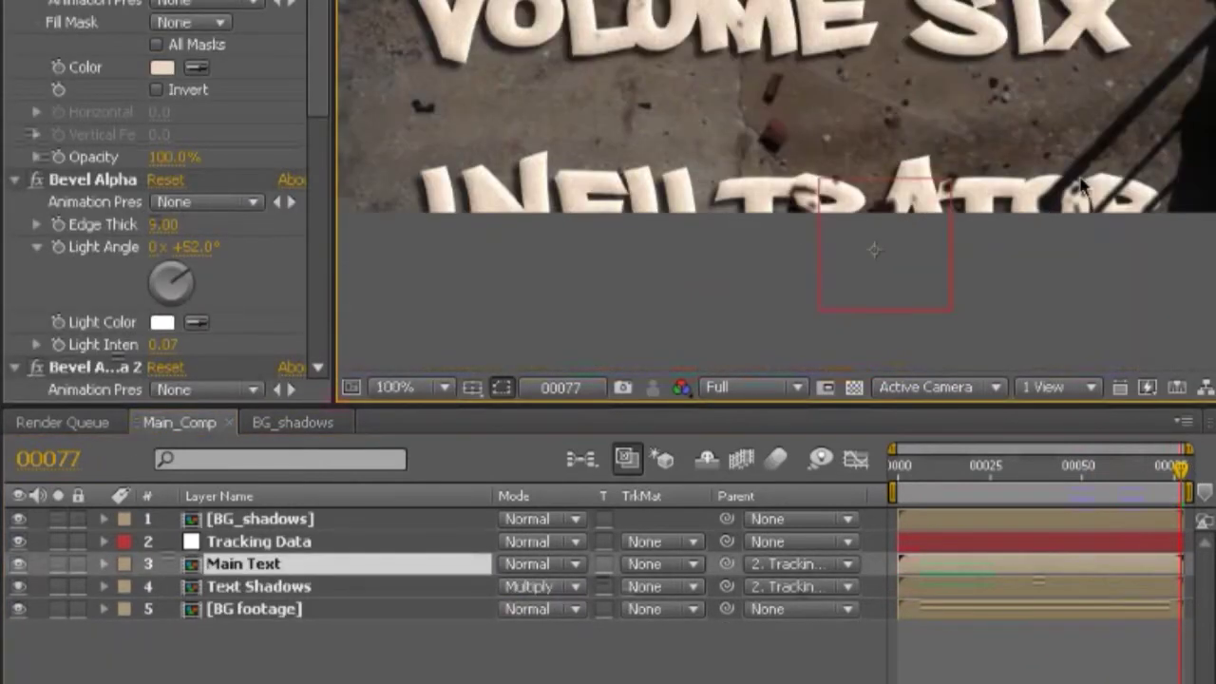
{"action": "scroll", "coordinate": [735, 104], "scroll_direction": "up", "scroll_amount": 5}
- Make the Main Text layer visible in BG_shadows and move to frame 32, just before the large body shadow reaches VOLUME
{"action": "left_click", "coordinate": [285, 422]}
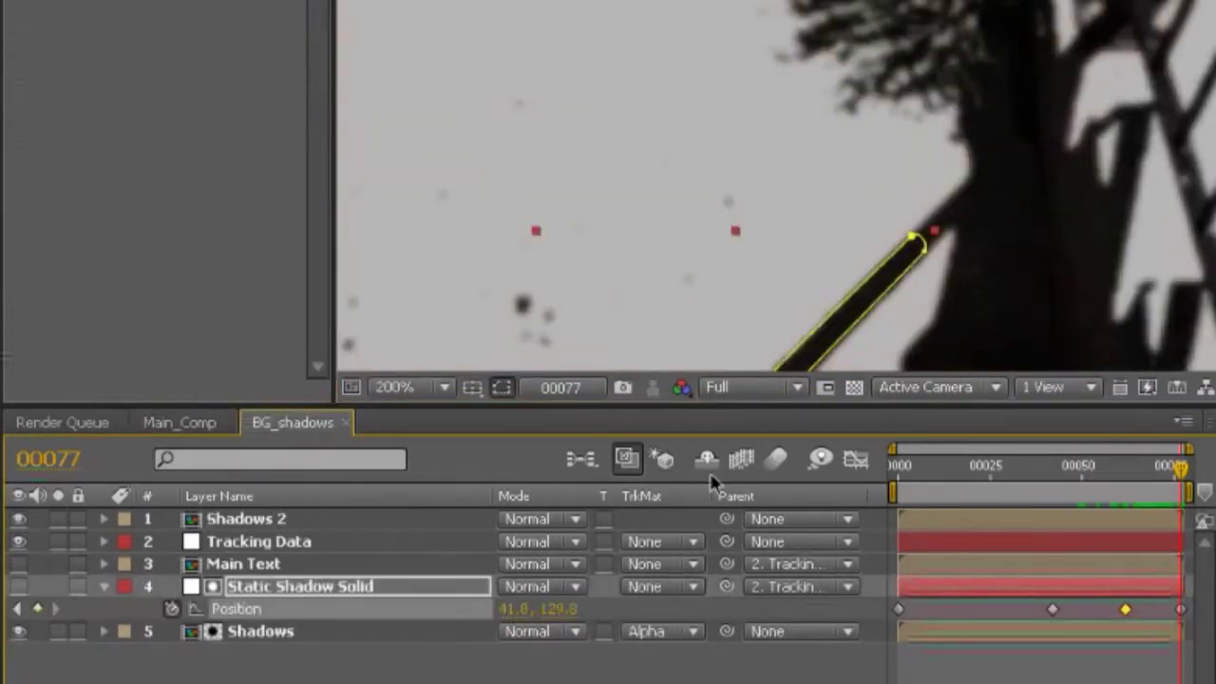
{"action": "left_click", "coordinate": [969, 467]}
{"action": "scroll", "coordinate": [532, 222], "scroll_direction": "down", "scroll_amount": 4}
{"action": "left_click_drag", "start_coordinate": [637, 257], "coordinate": [603, 143]}
{"action": "left_click_drag", "start_coordinate": [997, 467], "coordinate": [1053, 480]}
{"action": "left_click", "coordinate": [19, 565]}
{"action": "mouse_move", "coordinate": [1038, 475]}
{"action": "left_mouse_down"}
{"action": "mouse_move", "coordinate": [1004, 473]}
{"action": "mouse_move", "coordinate": [1033, 487]}
{"action": "mouse_move", "coordinate": [1022, 484]}
{"action": "left_mouse_up"}
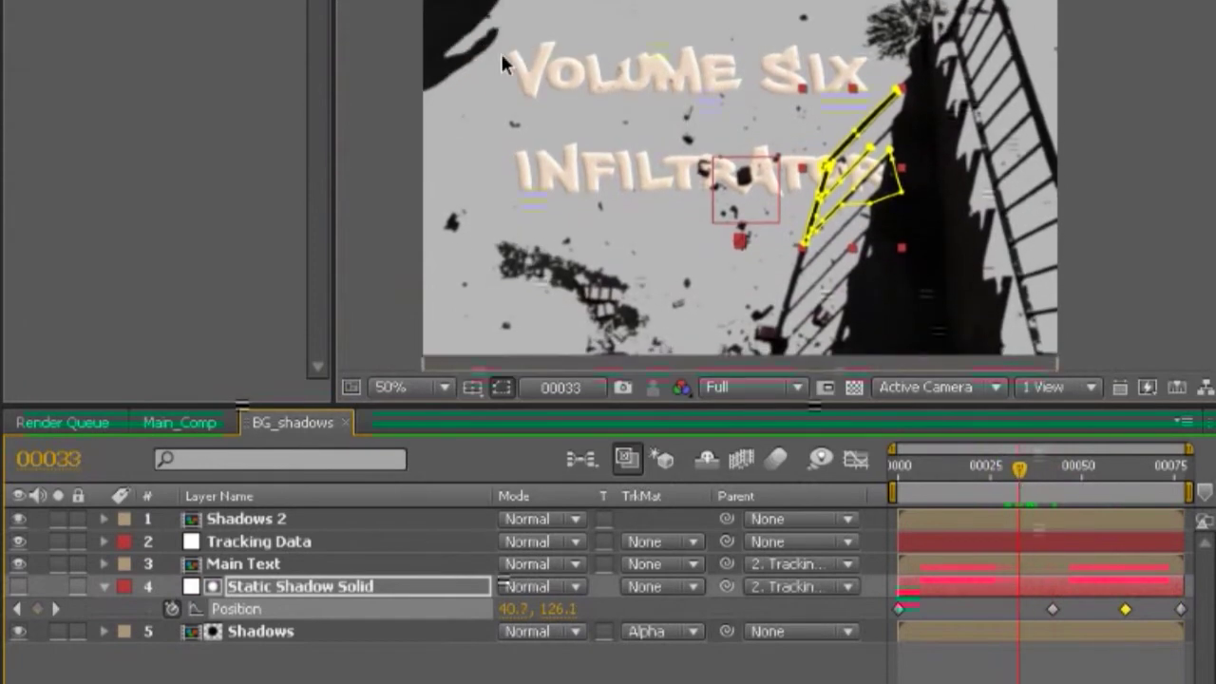
{"action": "scroll", "coordinate": [535, 110], "scroll_direction": "up", "scroll_amount": 2}
{"action": "left_click_drag", "start_coordinate": [684, 223], "coordinate": [876, 364]}
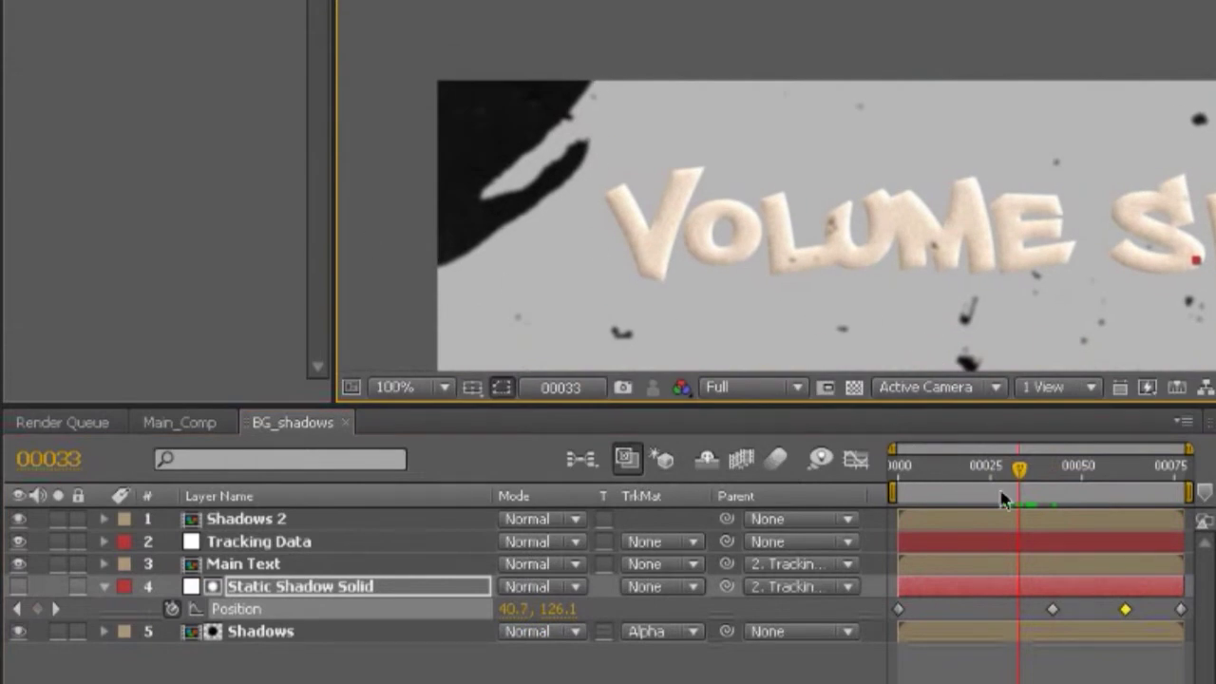
{"action": "left_click_drag", "start_coordinate": [1023, 482], "coordinate": [1019, 479]}
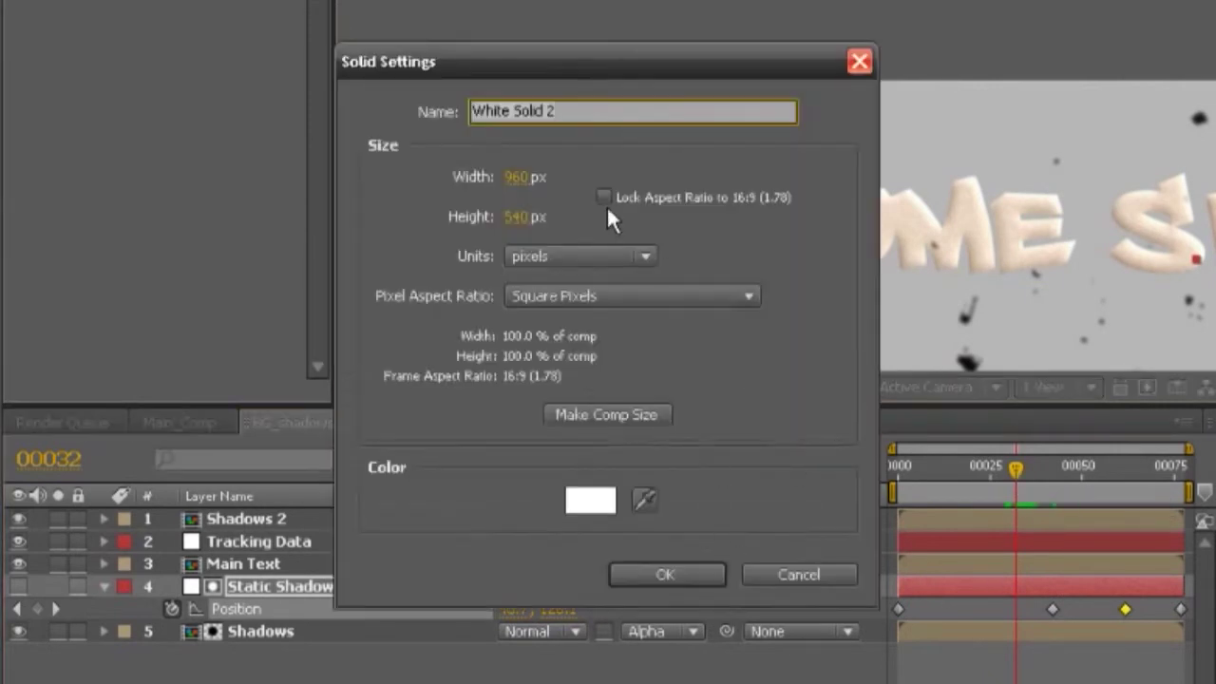
- Create a 960 x 540 px white solid named Body Roto in BG_shadows and hide it
{"action": "type", "text": "Body Roto"}
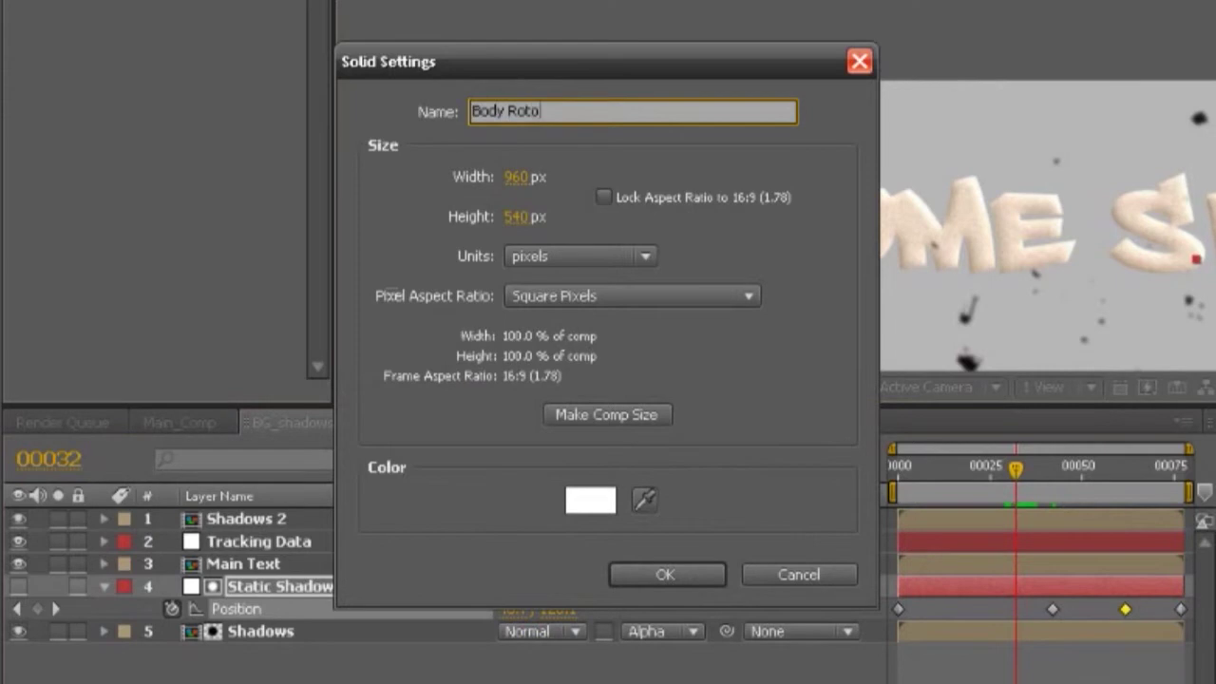
{"action": "key", "text": "Return"}
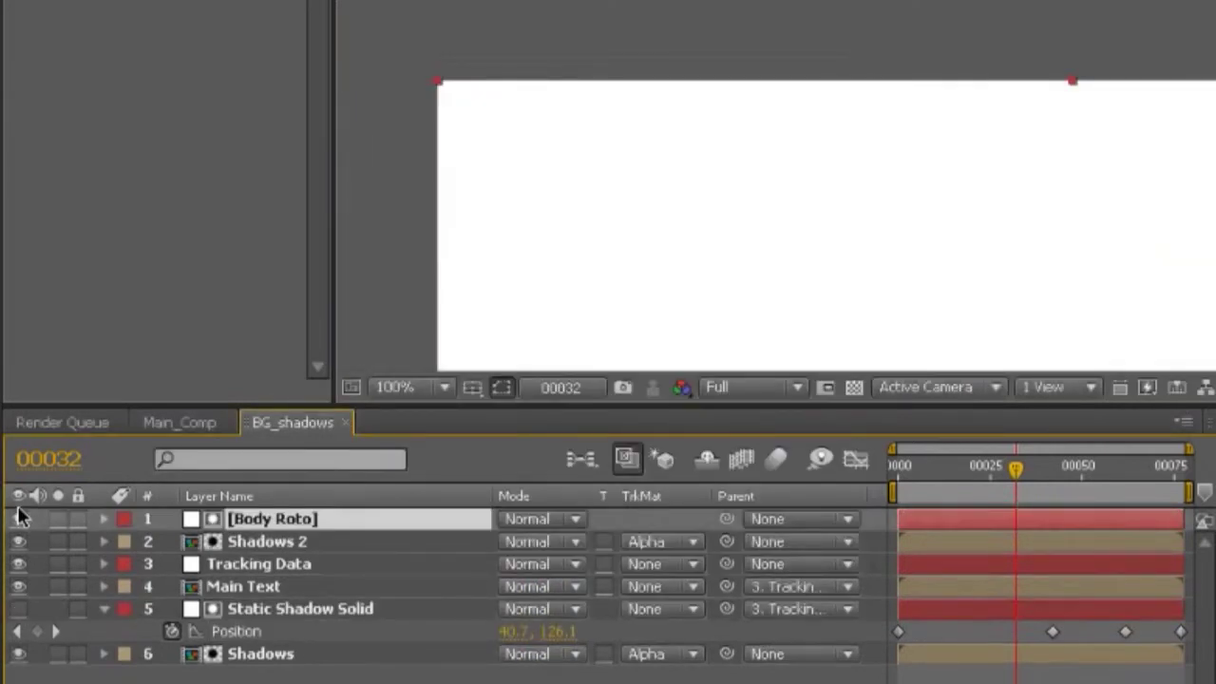
{"action": "left_click", "coordinate": [18, 520]}
- Set the Shadows 2 layer to No Track Matte
{"action": "left_click", "coordinate": [646, 541]}
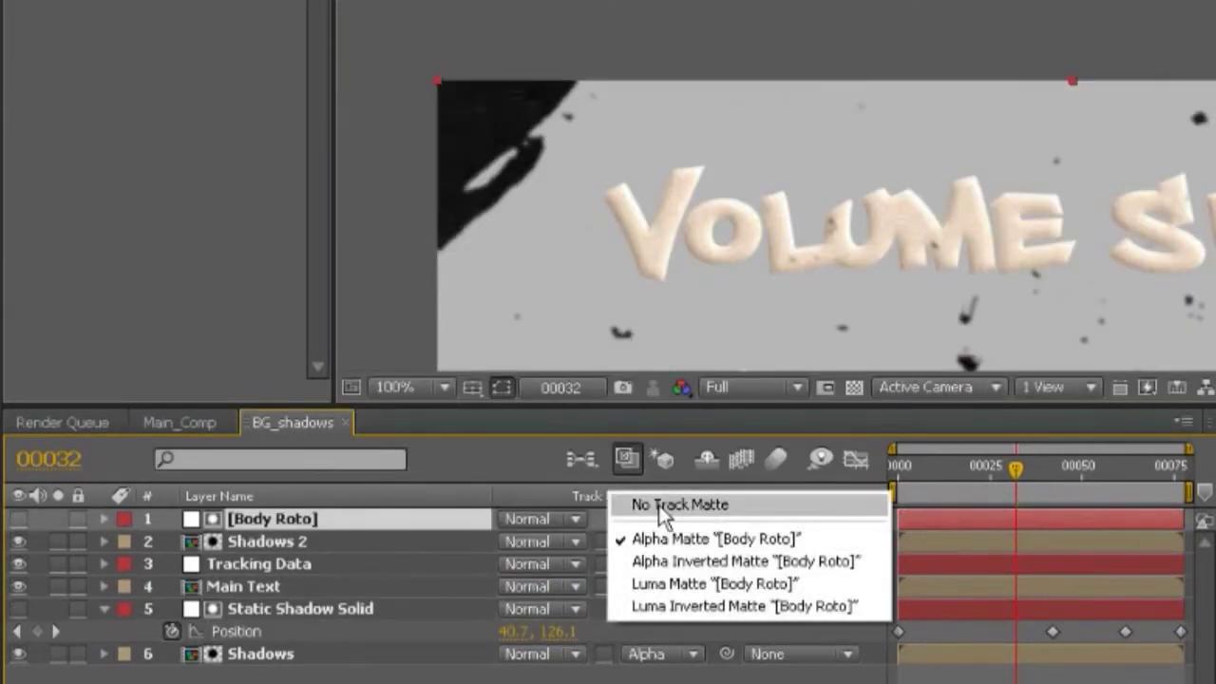
{"action": "left_click", "coordinate": [658, 506]}
{"action": "left_click", "coordinate": [319, 538]}
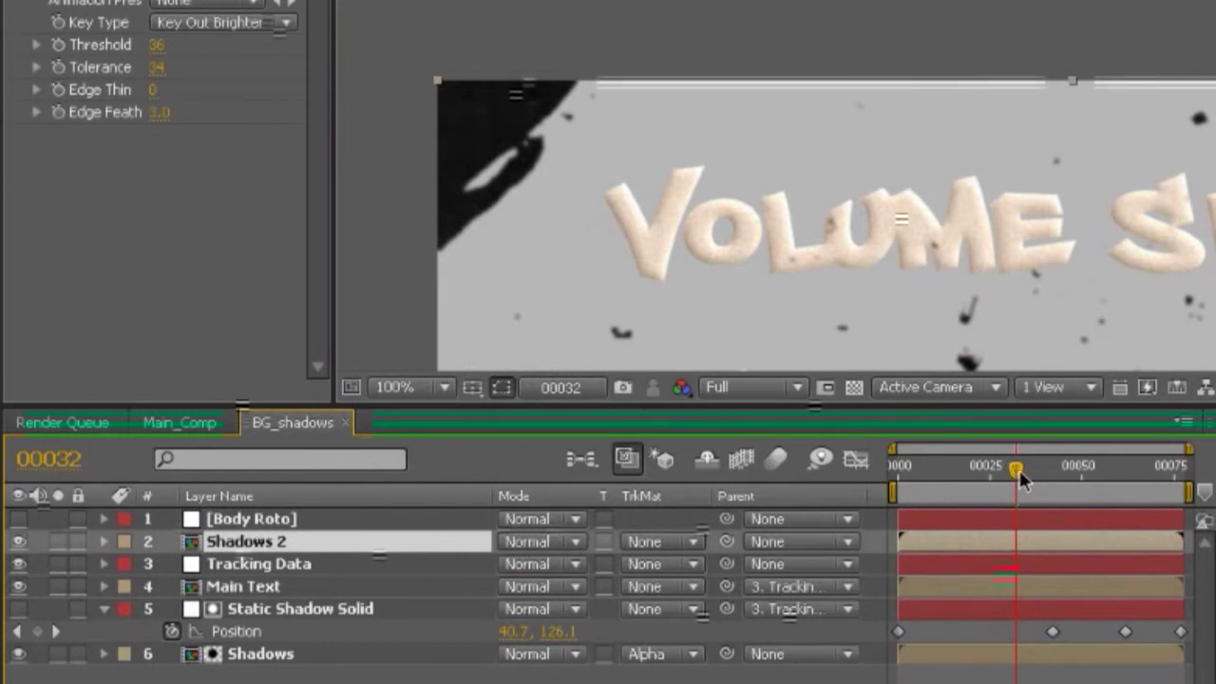
- Trim the start of the Body Roto layer to frame 32
{"action": "left_click", "coordinate": [994, 519]}
{"action": "key", "text": "alt+bracketleft"}
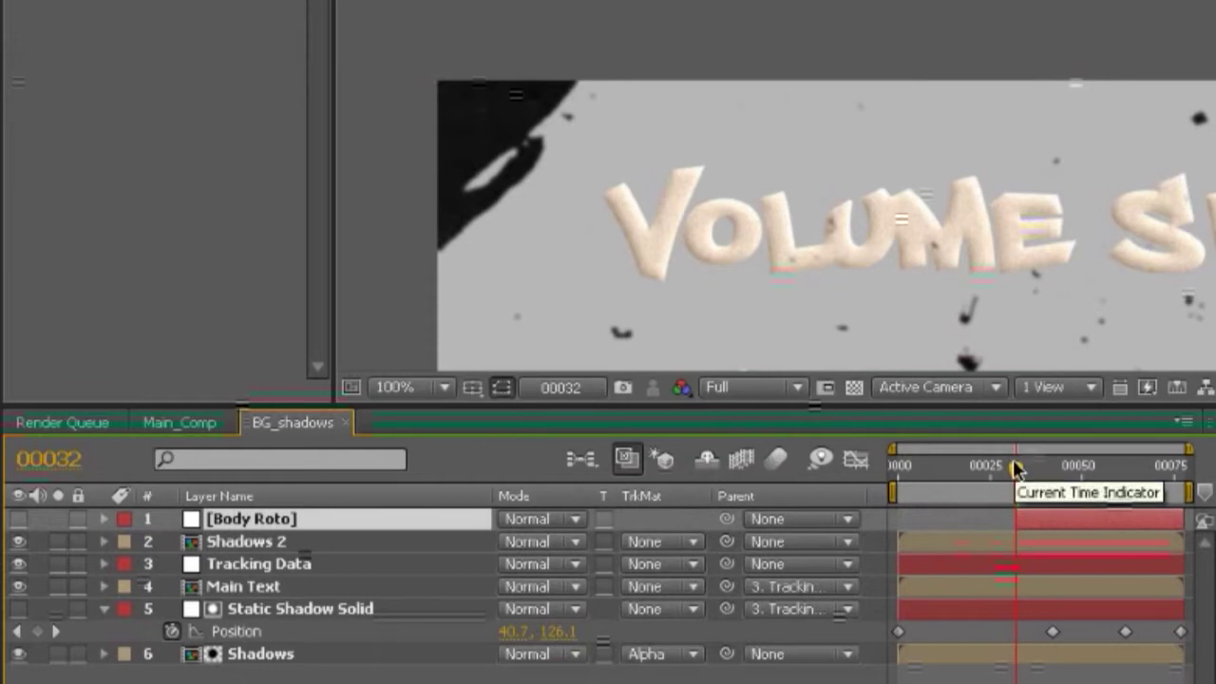
{"action": "mouse_move", "coordinate": [1012, 519]}
{"action": "left_mouse_down"}
{"action": "mouse_move", "coordinate": [983, 522]}
{"action": "mouse_move", "coordinate": [1009, 525]}
{"action": "left_mouse_up"}
- At frame 42, draw a closed curved mask on Body Roto around the arm shadow crossing VOLUME, using the Pen tool
{"action": "left_click_drag", "start_coordinate": [1029, 466], "coordinate": [1050, 493]}
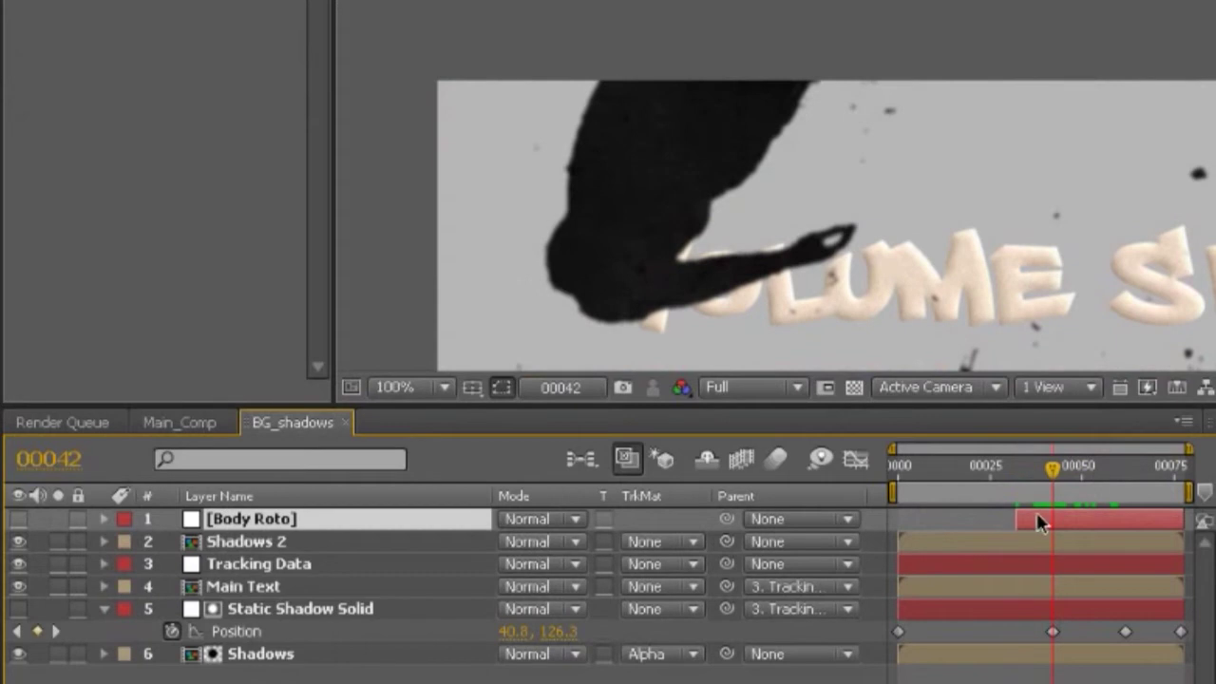
{"action": "scroll", "coordinate": [708, 209], "scroll_direction": "down", "scroll_amount": 2}
{"action": "scroll", "coordinate": [695, 248], "scroll_direction": "up", "scroll_amount": 2}
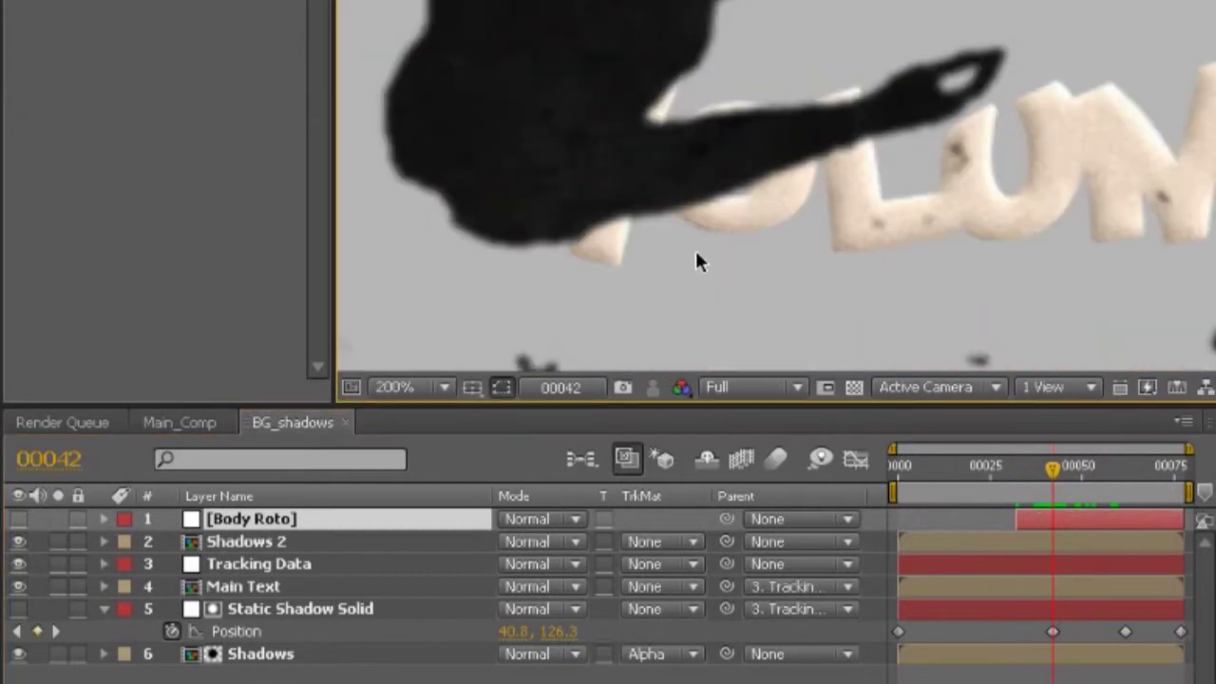
{"action": "scroll", "coordinate": [719, 223], "scroll_direction": "down", "scroll_amount": 2}
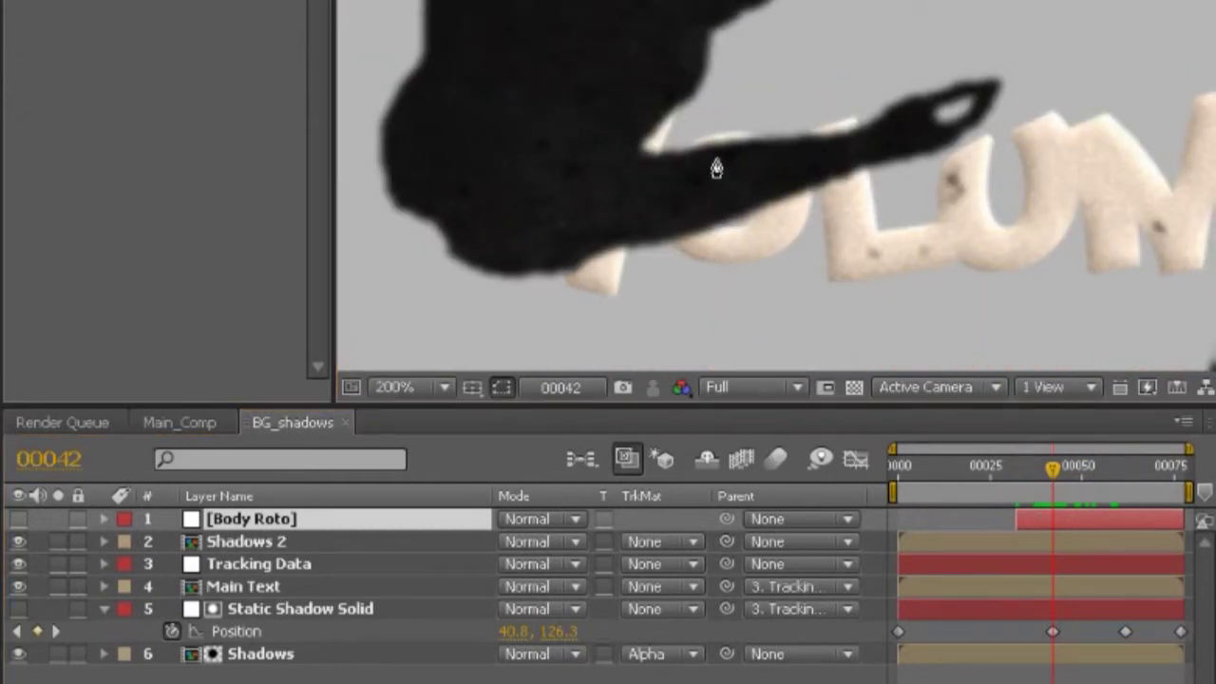
{"action": "left_click", "coordinate": [494, 151]}
{"action": "left_click_drag", "start_coordinate": [675, 160], "coordinate": [703, 149]}
{"action": "left_click_drag", "start_coordinate": [855, 121], "coordinate": [865, 124]}
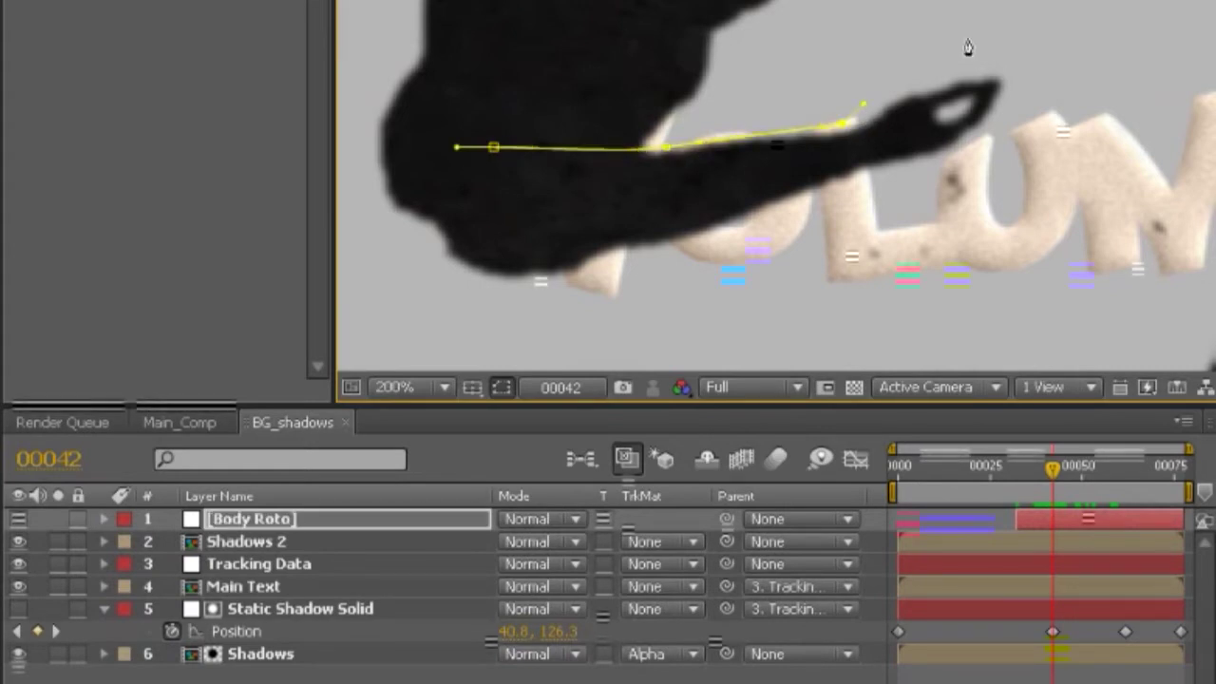
{"action": "left_click_drag", "start_coordinate": [1001, 61], "coordinate": [1034, 65]}
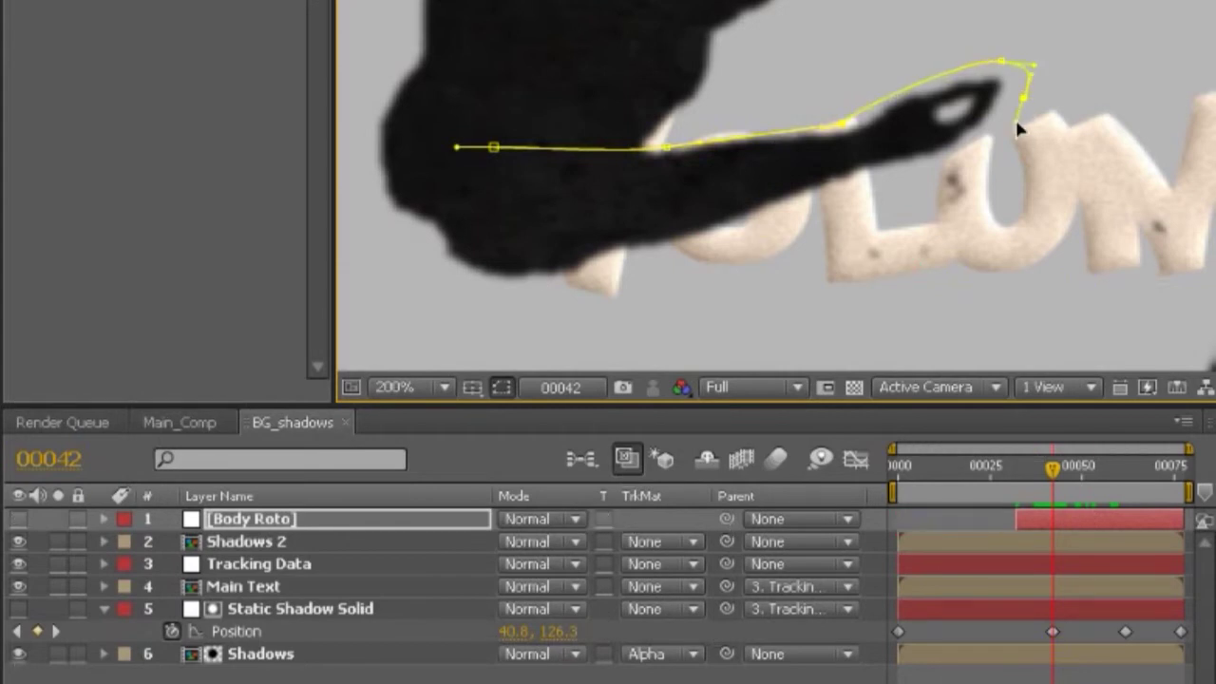
{"action": "left_click_drag", "start_coordinate": [893, 183], "coordinate": [837, 211]}
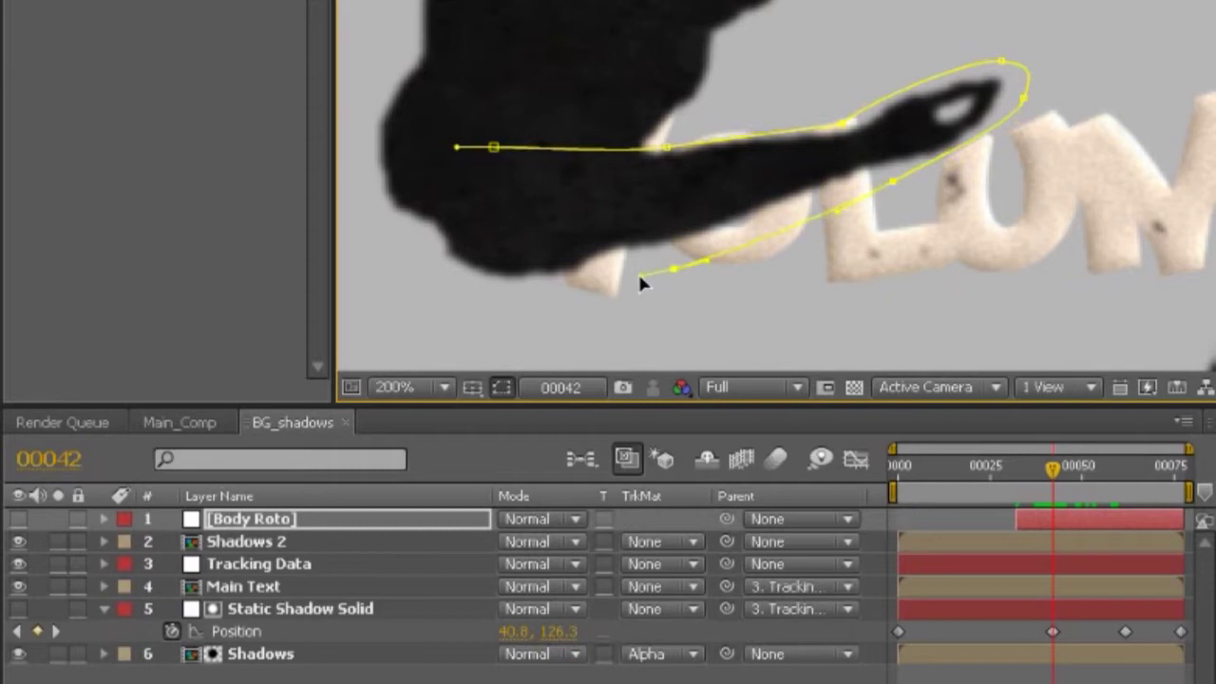
{"action": "left_click_drag", "start_coordinate": [446, 264], "coordinate": [384, 196]}
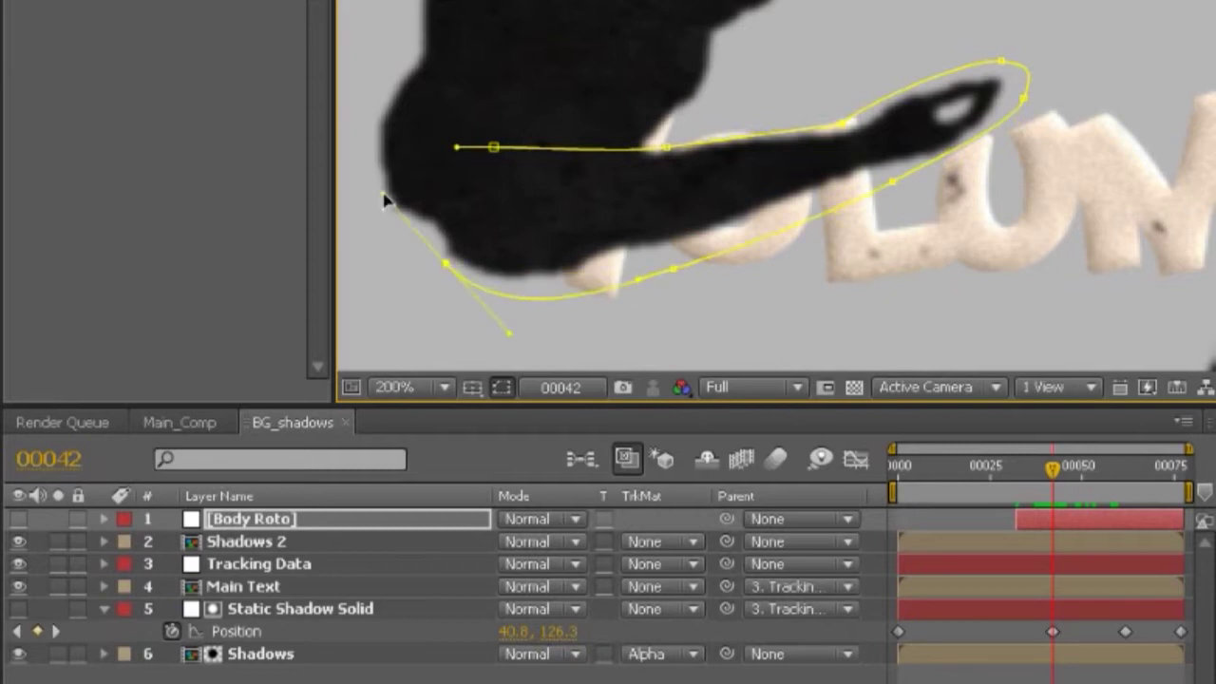
{"action": "left_click", "coordinate": [495, 150]}
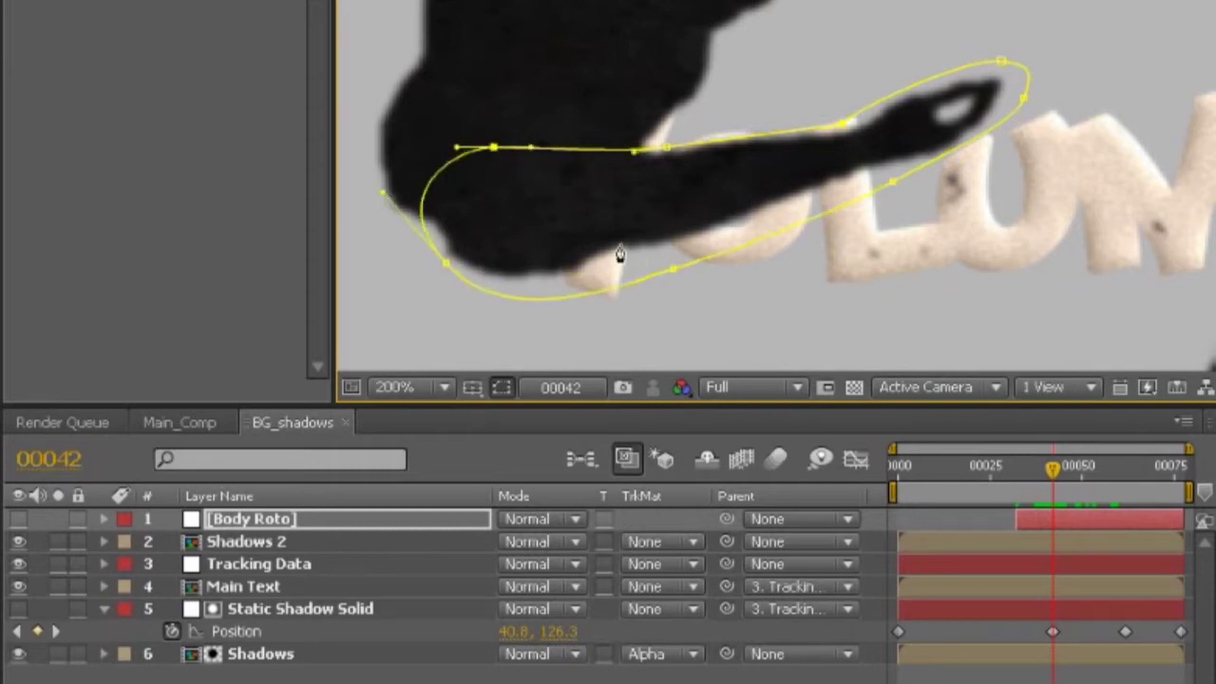
- Refine the arm mask by shifting its upper points slightly outward and reshaping the lower curve below the forearm
{"action": "left_click", "coordinate": [844, 121]}
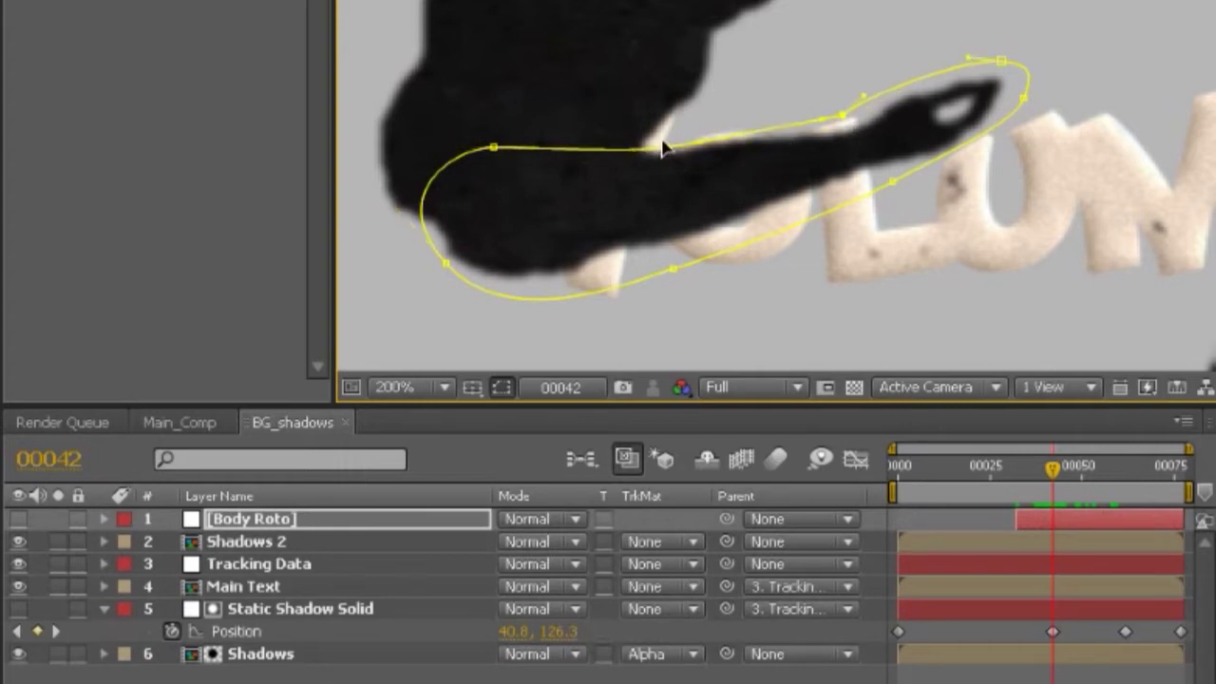
{"action": "left_click_drag", "start_coordinate": [668, 148], "coordinate": [658, 141]}
{"action": "left_click_drag", "start_coordinate": [894, 180], "coordinate": [939, 187]}
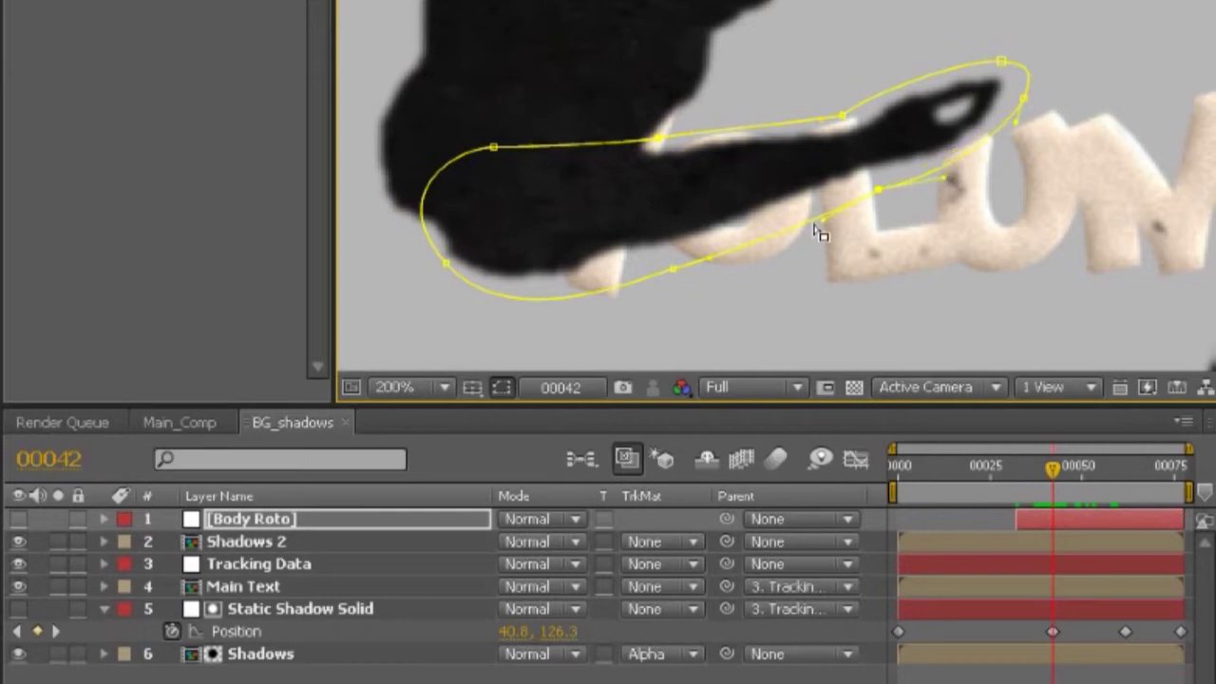
{"action": "left_click", "coordinate": [951, 190]}
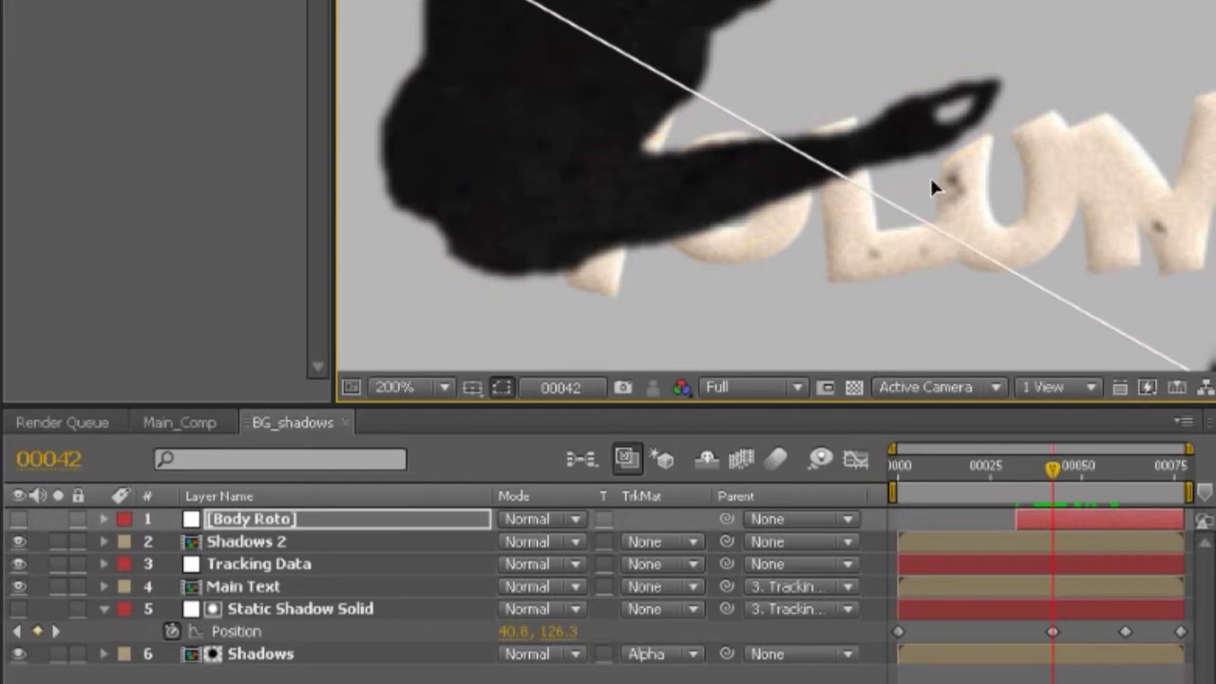
{"action": "left_click", "coordinate": [1036, 526]}
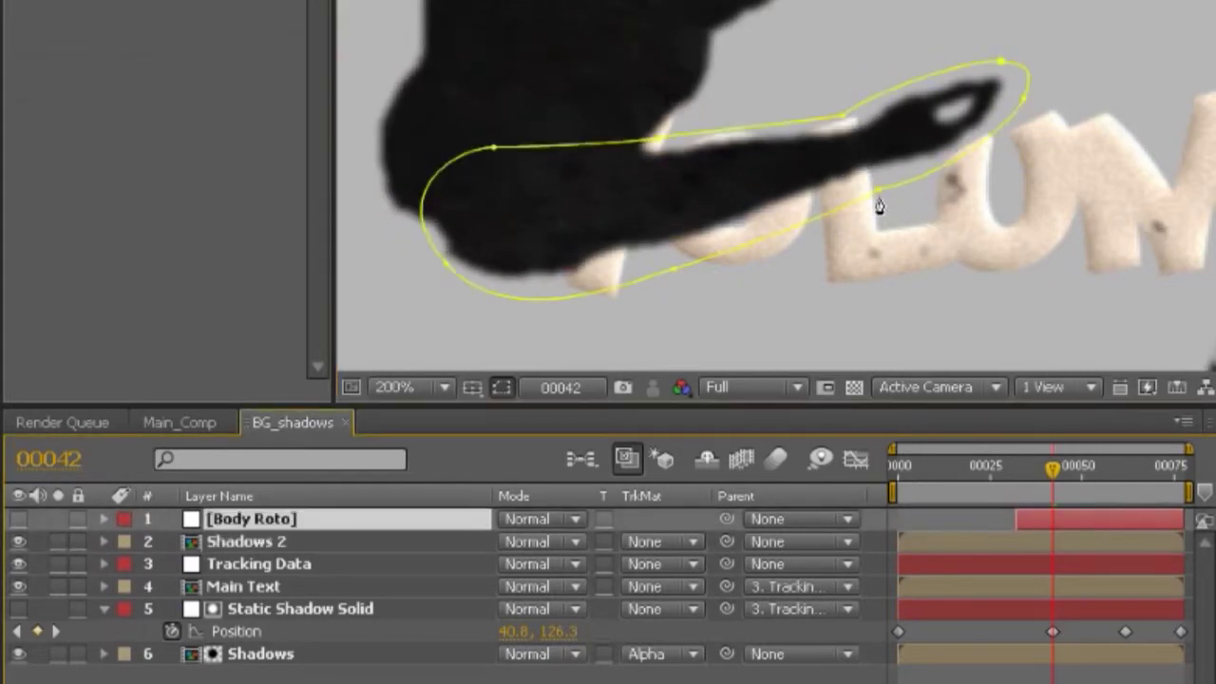
{"action": "left_click", "coordinate": [878, 191]}
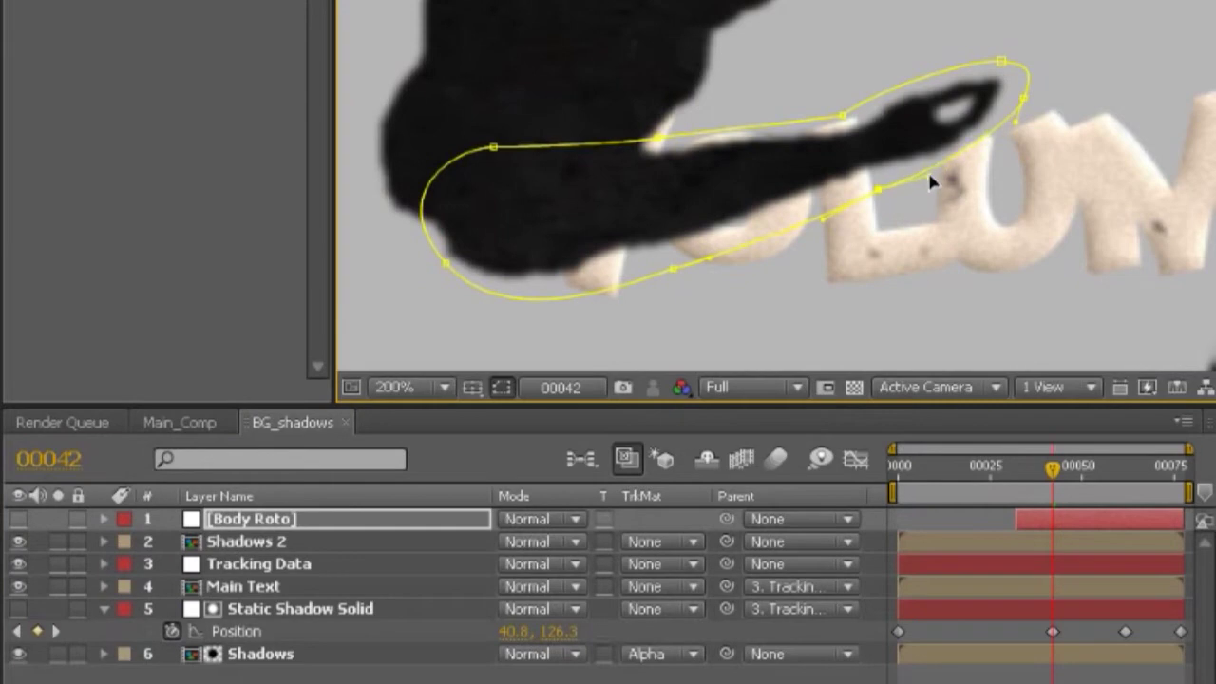
- Reveal Body Roto's Mask Path and set its first keyframe at frame 42
{"action": "left_click", "coordinate": [255, 524]}
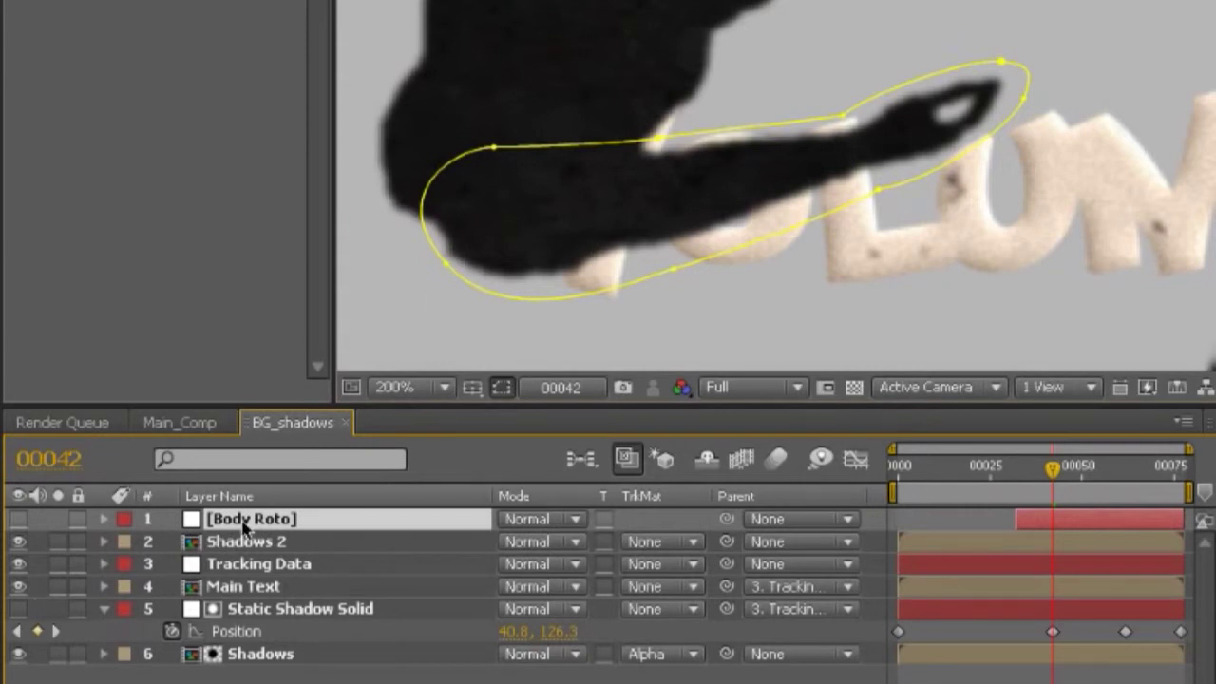
{"action": "key", "text": "m"}
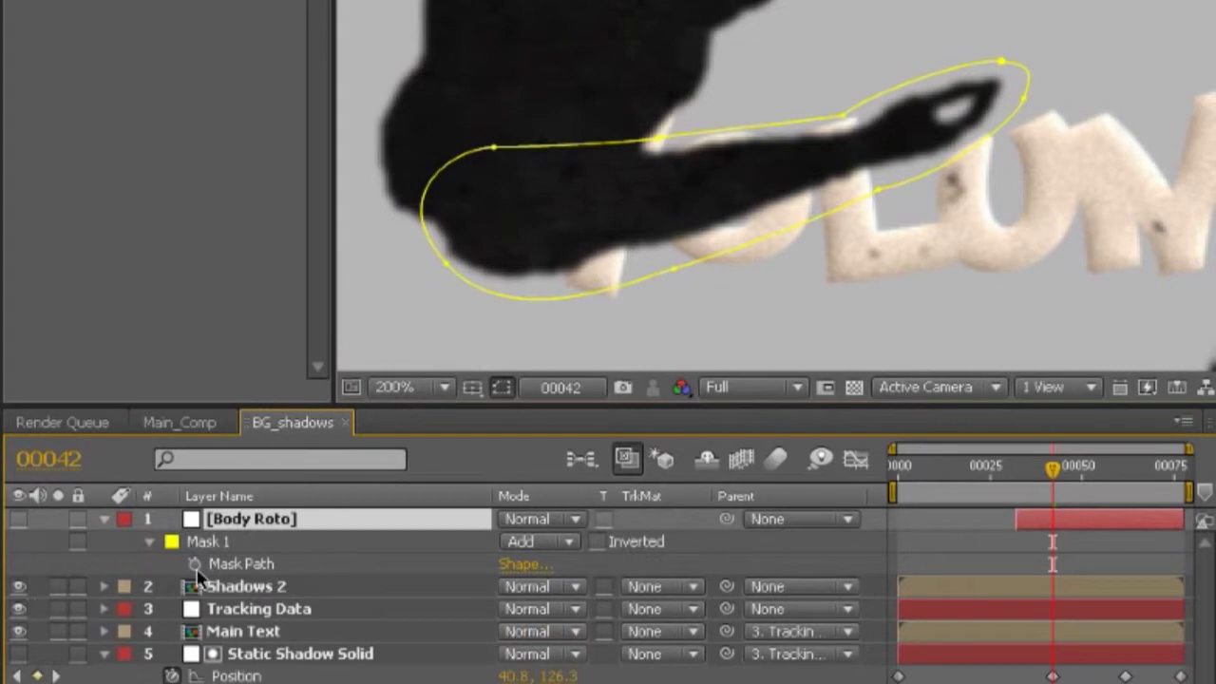
{"action": "left_click", "coordinate": [195, 564]}
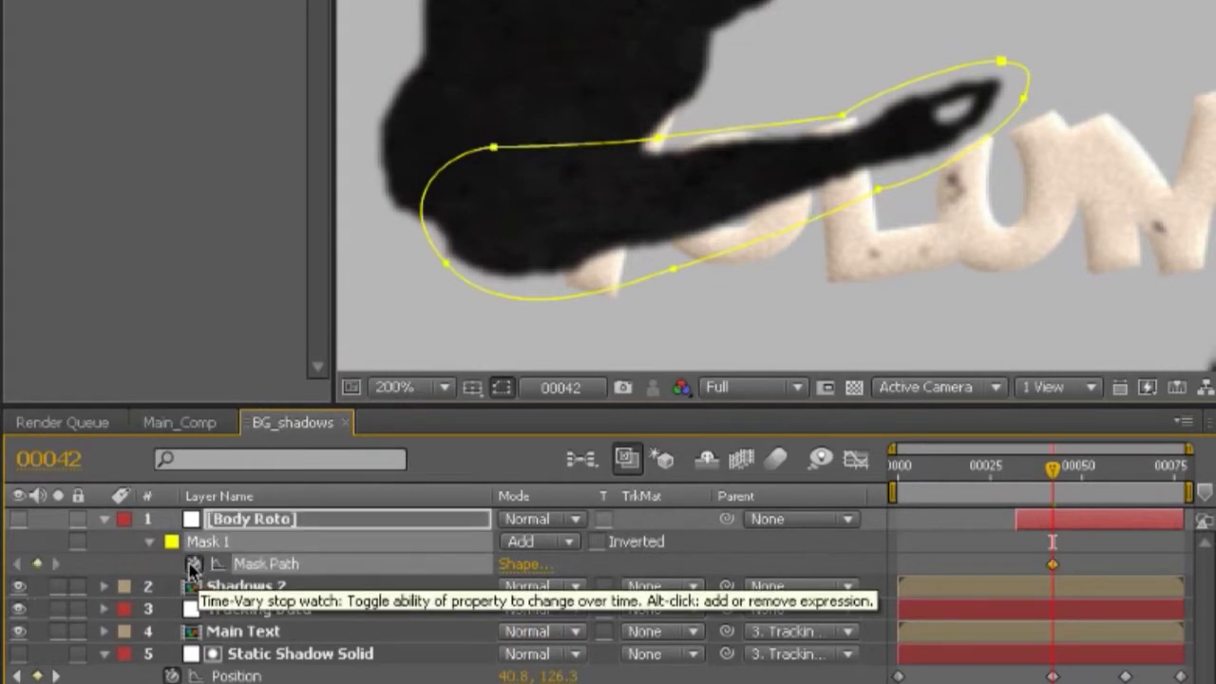
- At frame 32, move Body Roto's arm mask left and rotate it counterclockwise to cover the hand shadow entering the frame
{"action": "left_click_drag", "start_coordinate": [1053, 473], "coordinate": [1016, 468]}
{"action": "scroll", "coordinate": [739, 259], "scroll_direction": "down", "scroll_amount": 1}
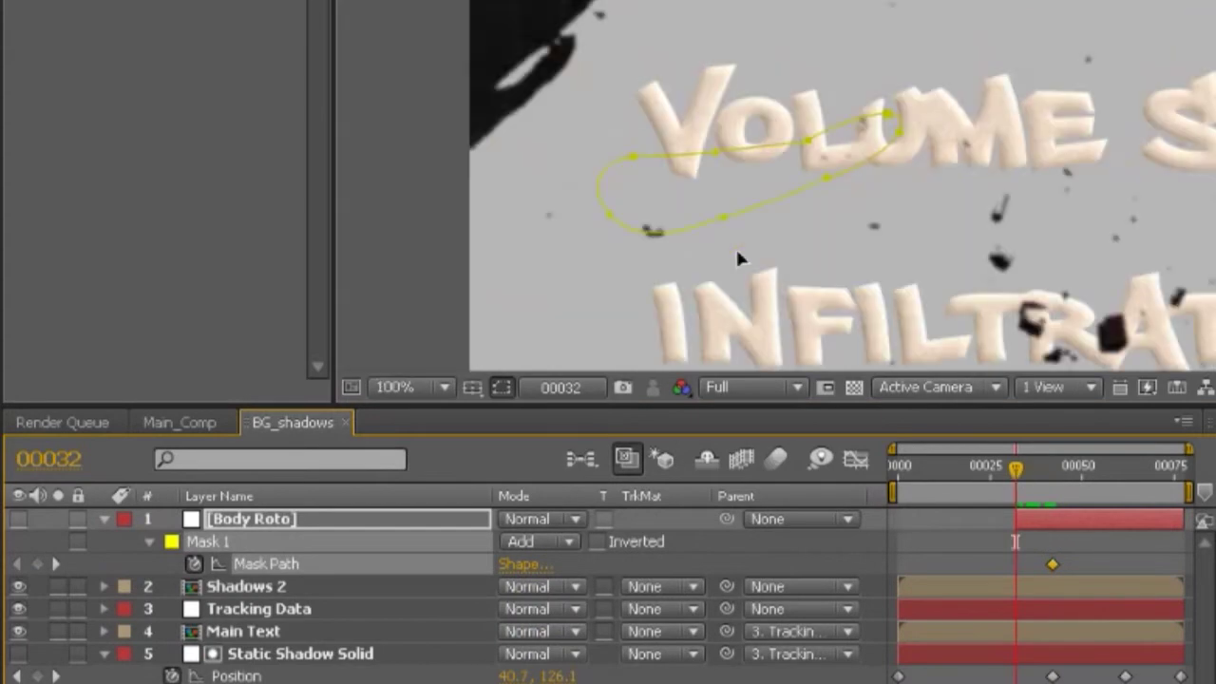
{"action": "scroll", "coordinate": [739, 253], "scroll_direction": "up", "scroll_amount": 1}
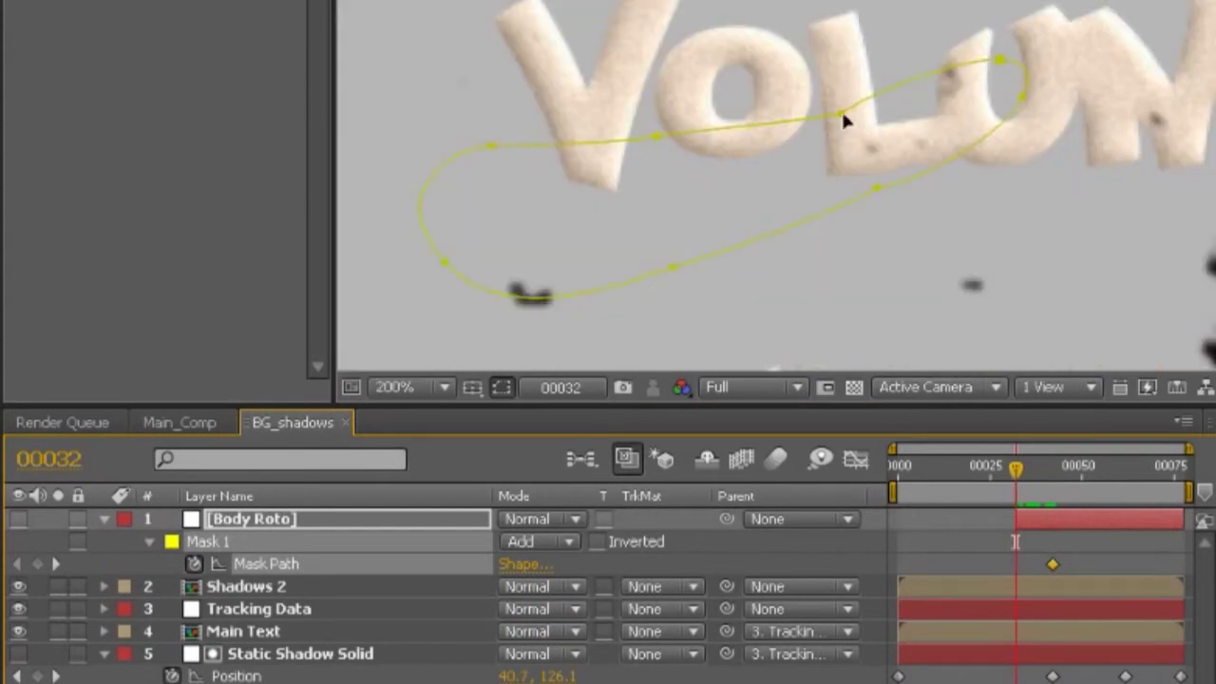
{"action": "scroll", "coordinate": [838, 142], "scroll_direction": "down", "scroll_amount": 1}
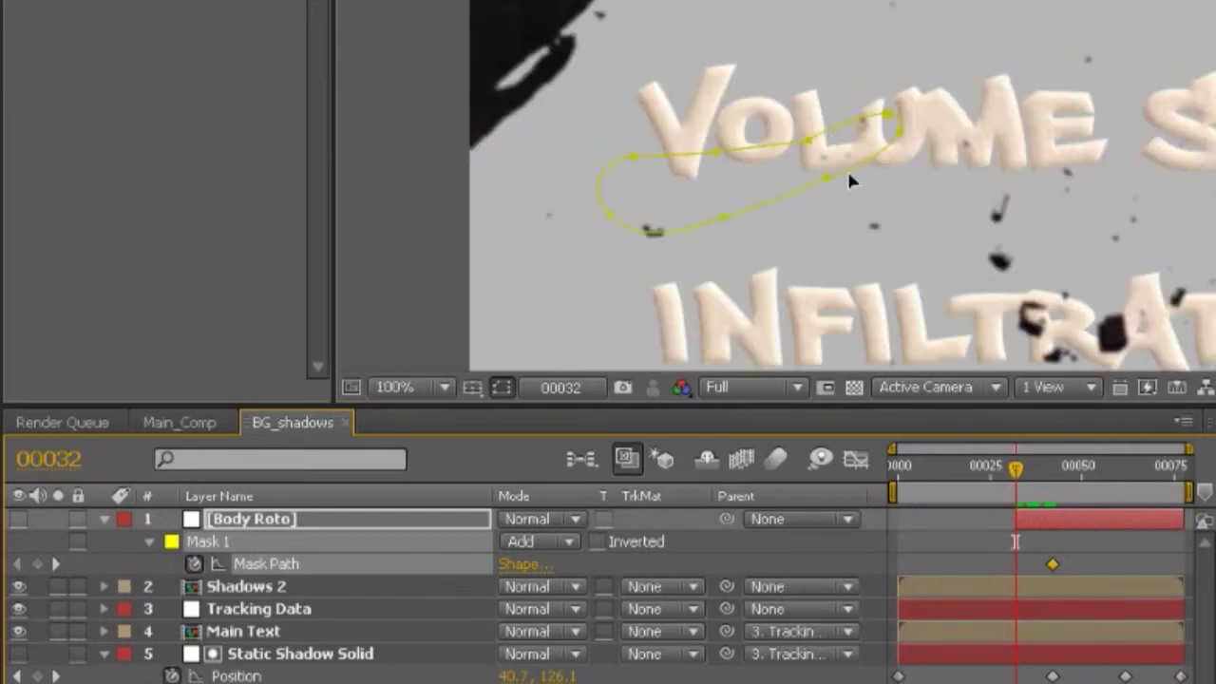
{"action": "double_click", "coordinate": [827, 173]}
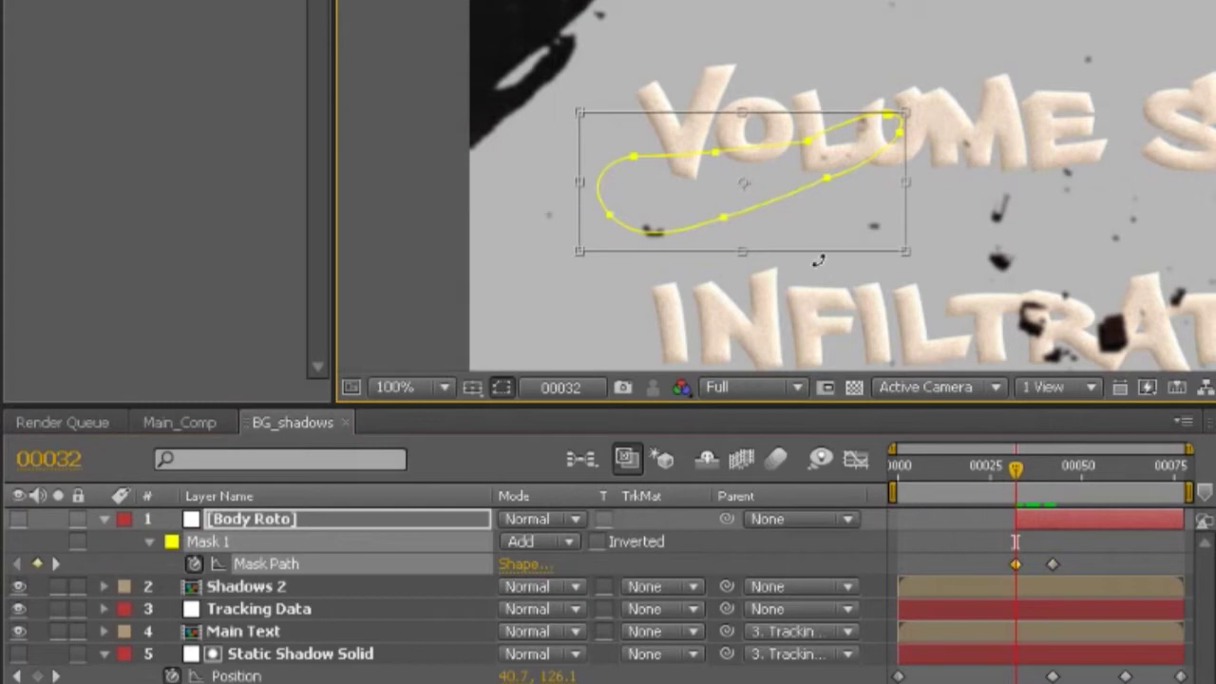
{"action": "left_click_drag", "start_coordinate": [883, 210], "coordinate": [613, 160]}
{"action": "left_click_drag", "start_coordinate": [704, 104], "coordinate": [552, 115]}
{"action": "mouse_move", "coordinate": [685, 64]}
{"action": "left_mouse_down"}
{"action": "mouse_move", "coordinate": [681, 84]}
{"action": "mouse_move", "coordinate": [674, 74]}
{"action": "left_mouse_up"}
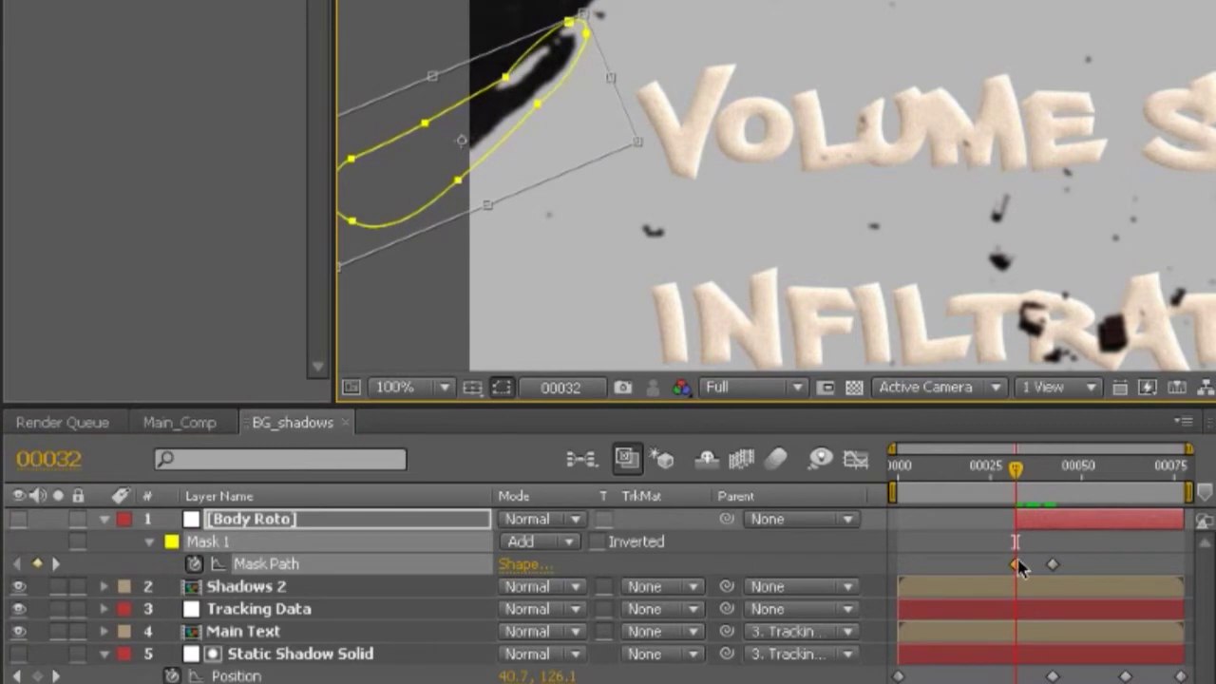
- At frame 37, shift the arm mask right and rotate it slightly clockwise to fit the forearm shadow over the V
{"action": "left_click", "coordinate": [1035, 478]}
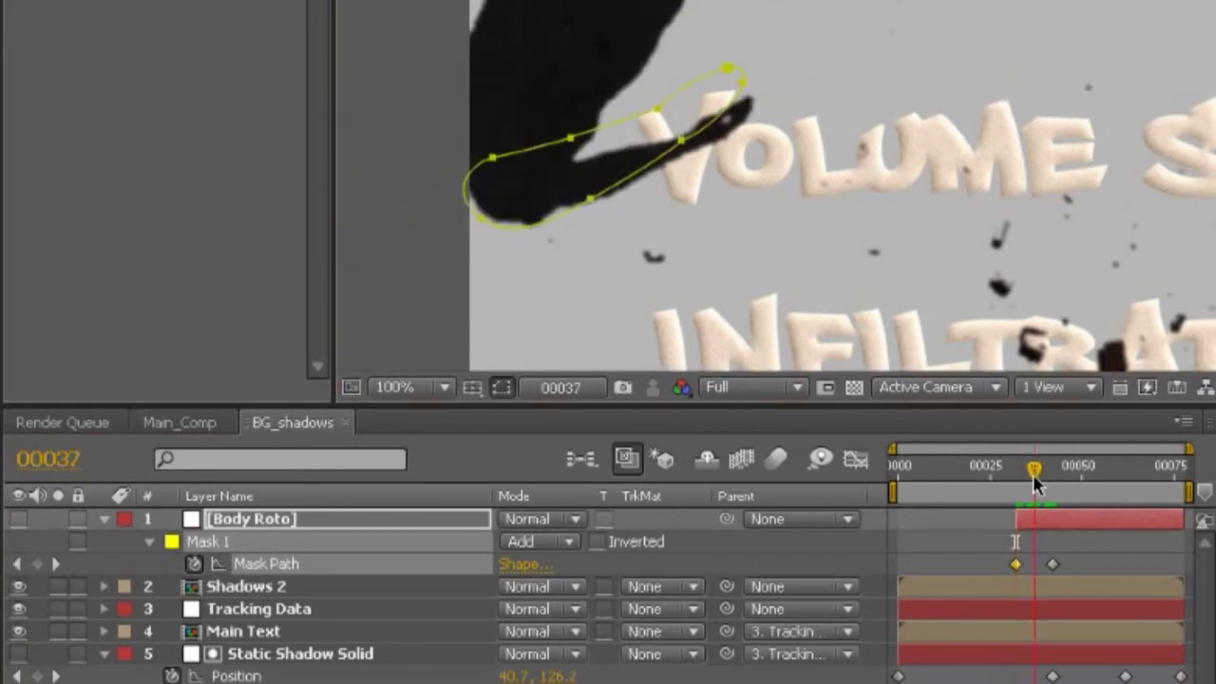
{"action": "double_click", "coordinate": [731, 71]}
{"action": "left_click_drag", "start_coordinate": [850, 68], "coordinate": [873, 102]}
{"action": "left_click_drag", "start_coordinate": [666, 191], "coordinate": [680, 193]}
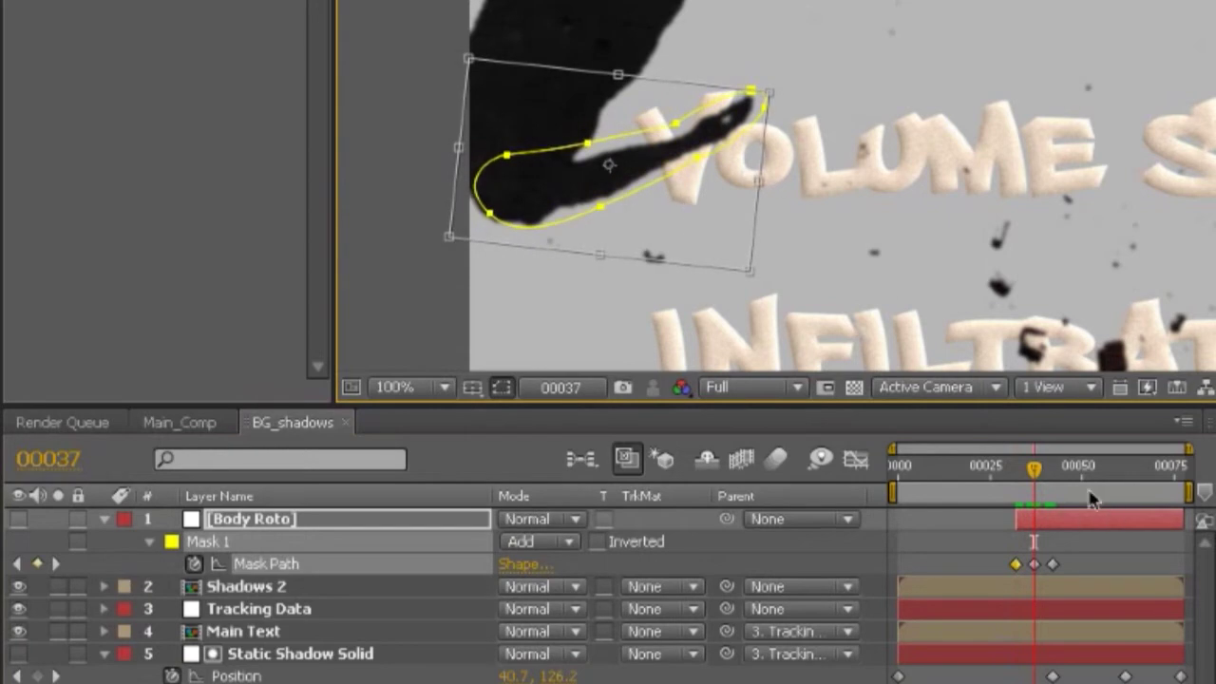
- At frame 39, nudge the arm mask down slightly so it surrounds the forearm shadow
{"action": "left_click_drag", "start_coordinate": [1035, 467], "coordinate": [1042, 485]}
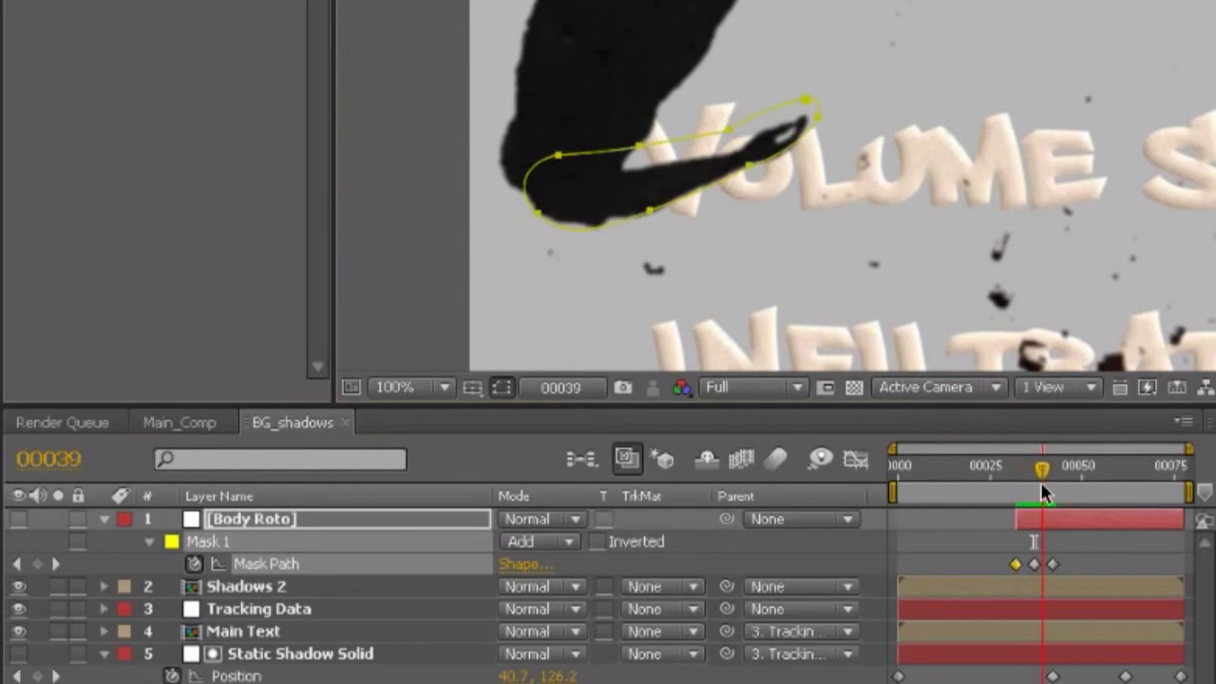
{"action": "double_click", "coordinate": [808, 113]}
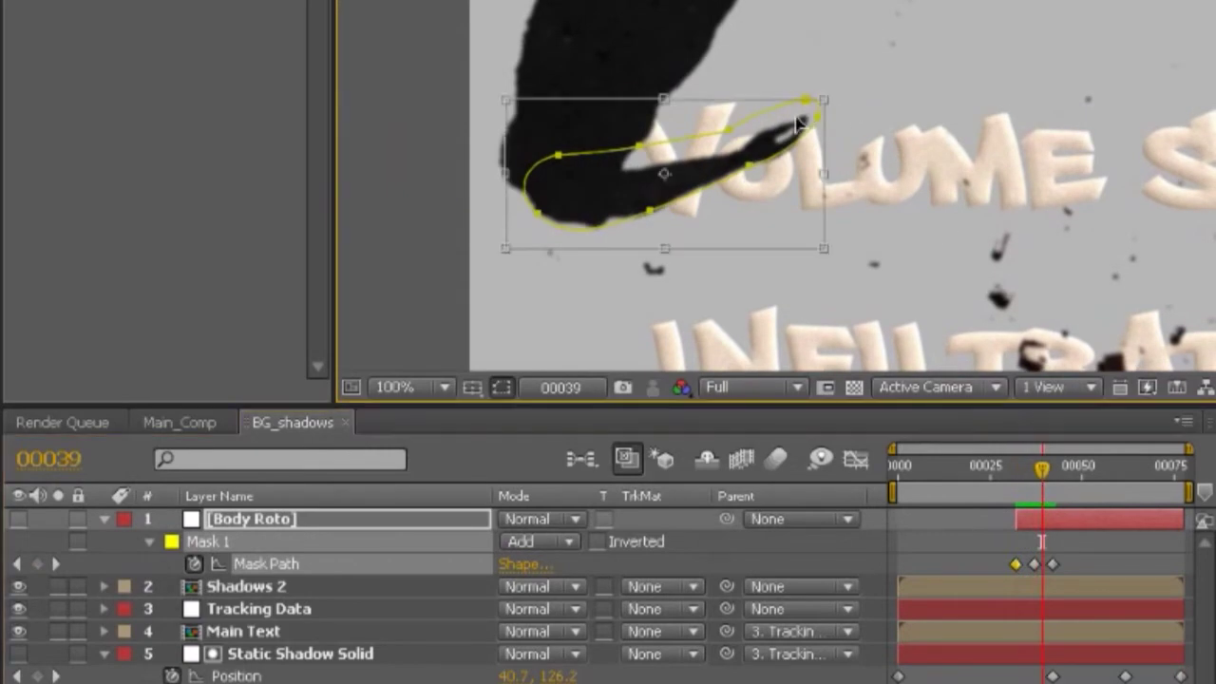
{"action": "left_click_drag", "start_coordinate": [787, 131], "coordinate": [785, 143]}
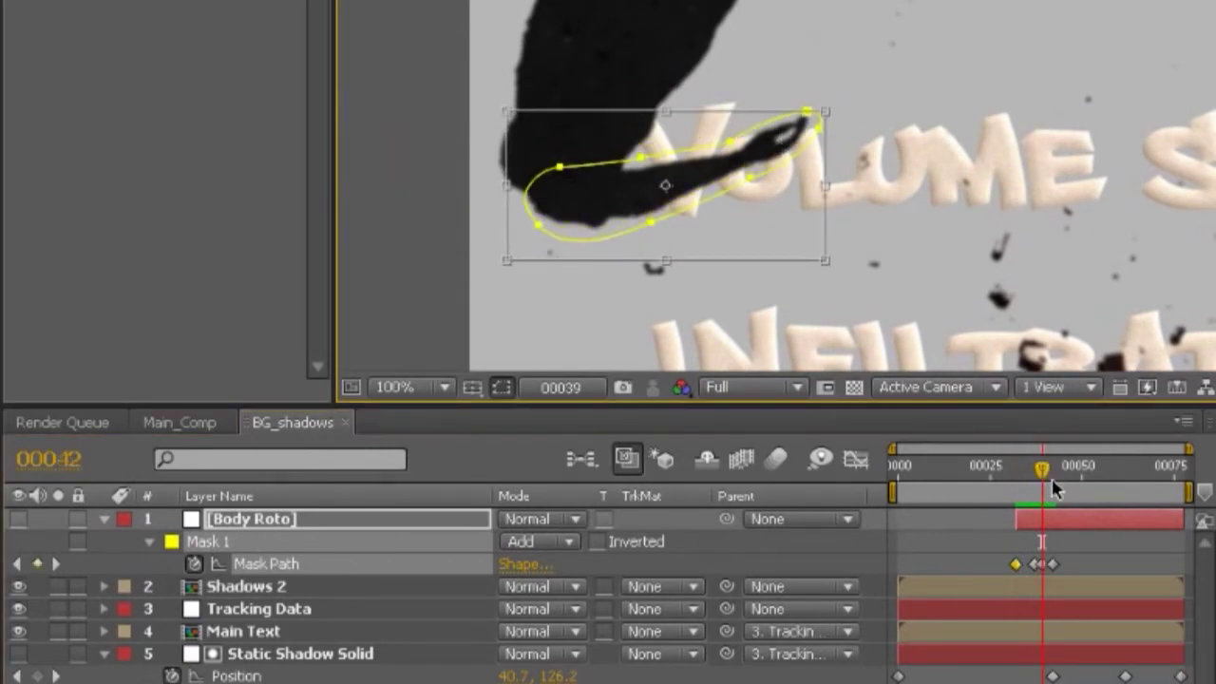
- At frame 49, rotate the arm mask counterclockwise and move it right and down onto the bent arm shadow over VOLUME
{"action": "left_click", "coordinate": [1053, 489]}
{"action": "key", "text": "Page_Down"}
{"action": "key", "text": "Page_Down"}
{"action": "key", "text": "Page_Down"}
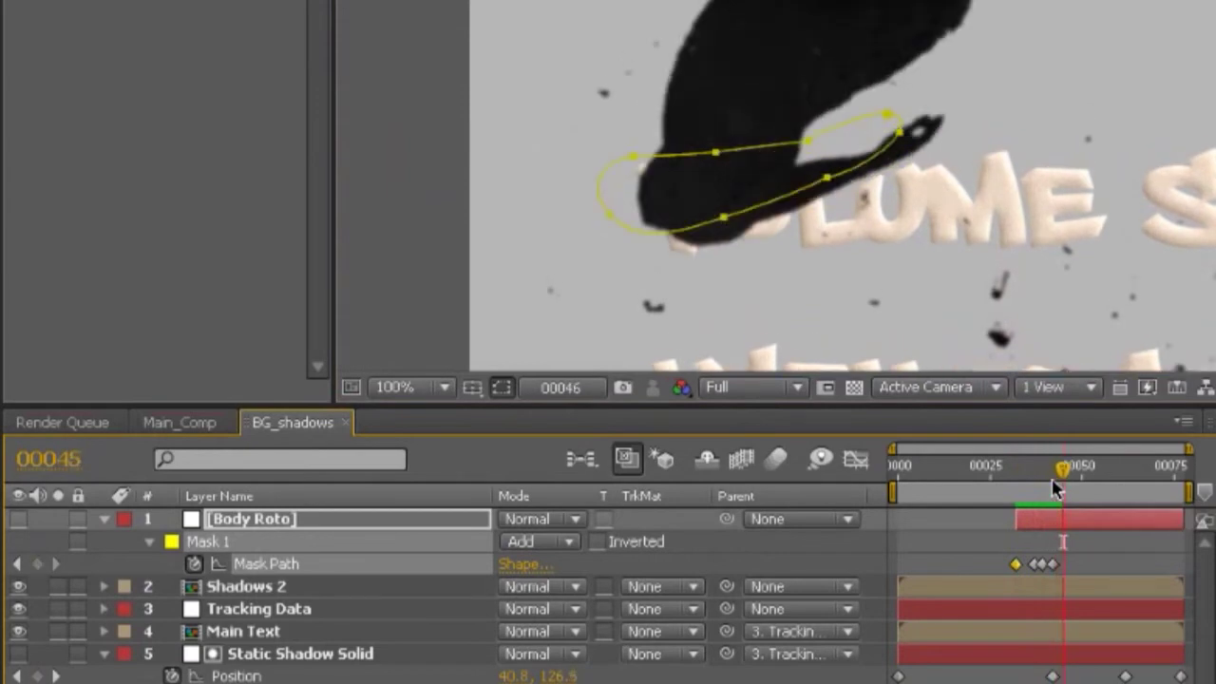
{"action": "key", "text": "Page_Down"}
{"action": "key", "text": "Page_Down"}
{"action": "key", "text": "Page_Down"}
{"action": "key", "text": "Page_Down"}
{"action": "double_click", "coordinate": [894, 116]}
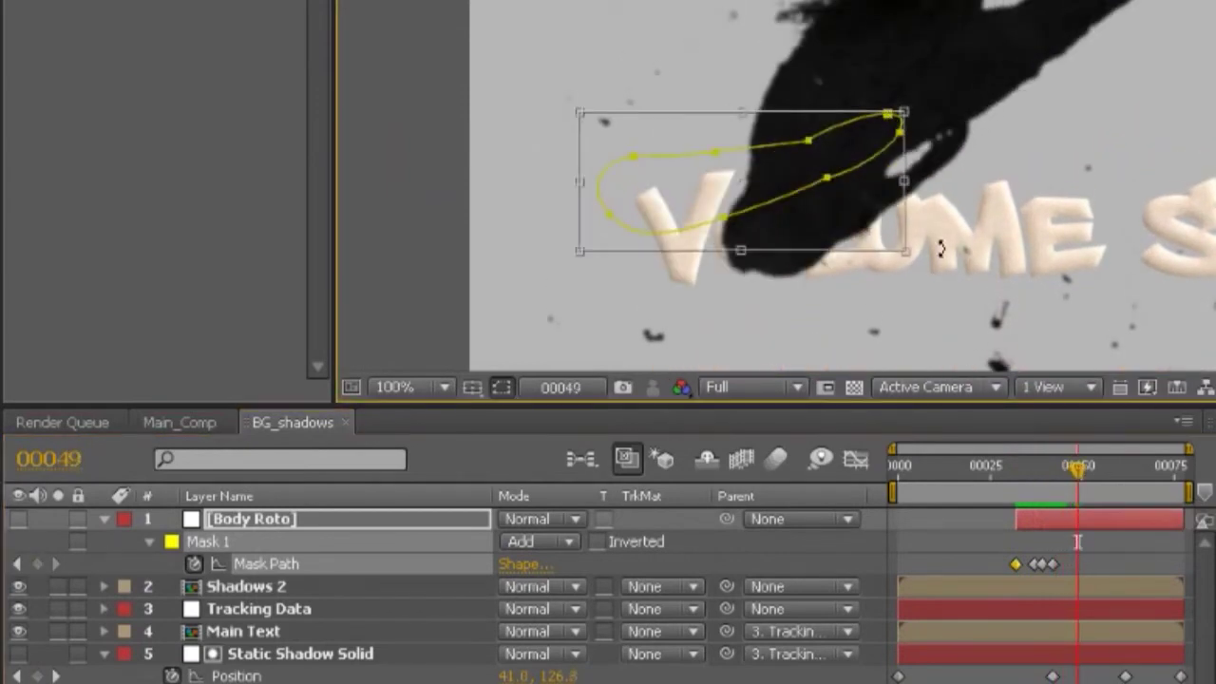
{"action": "left_click_drag", "start_coordinate": [1067, 254], "coordinate": [1073, 195]}
{"action": "left_click_drag", "start_coordinate": [795, 183], "coordinate": [909, 224]}
{"action": "left_click_drag", "start_coordinate": [1097, 260], "coordinate": [1075, 238]}
{"action": "mouse_move", "coordinate": [945, 219]}
{"action": "left_mouse_down"}
{"action": "mouse_move", "coordinate": [960, 220]}
{"action": "mouse_move", "coordinate": [955, 210]}
{"action": "left_mouse_up"}
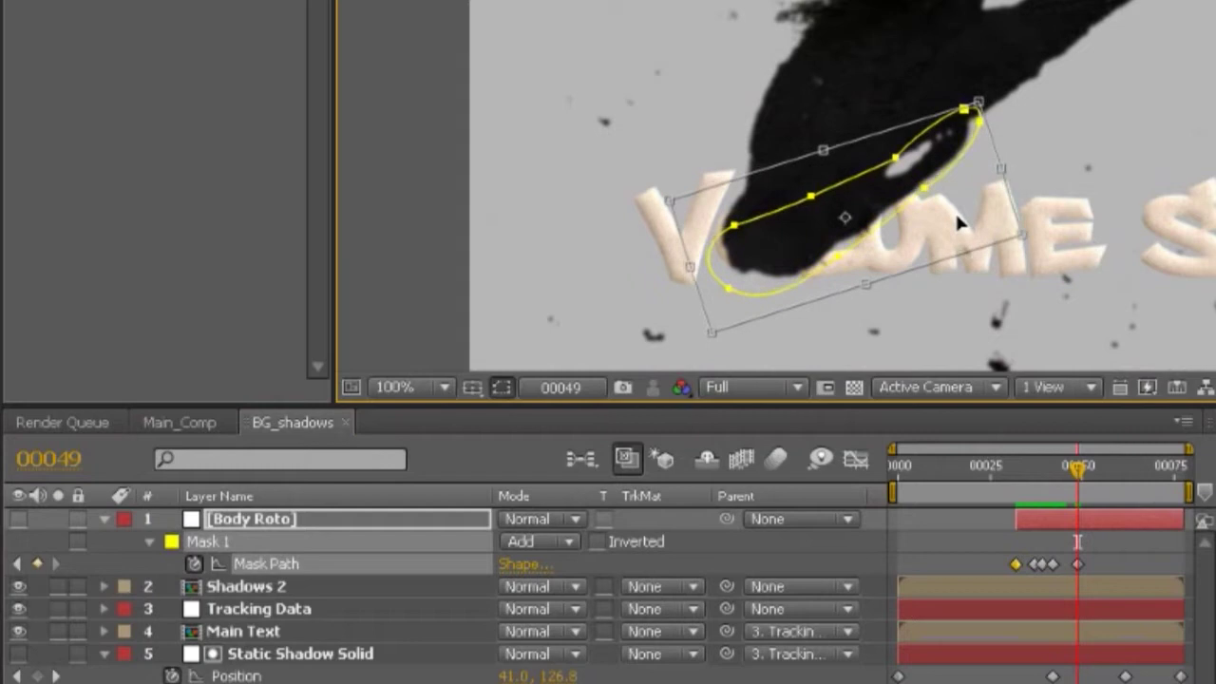
- At frame 55, rotate the arm mask further counterclockwise and move it over the arm shadow crossing the end of VOLUME
{"action": "key", "text": "Page_Down"}
{"action": "key", "text": "Page_Down"}
{"action": "key", "text": "Page_Down"}
{"action": "key", "text": "Page_Down"}
{"action": "key", "text": "Page_Down"}
{"action": "key", "text": "Page_Down"}
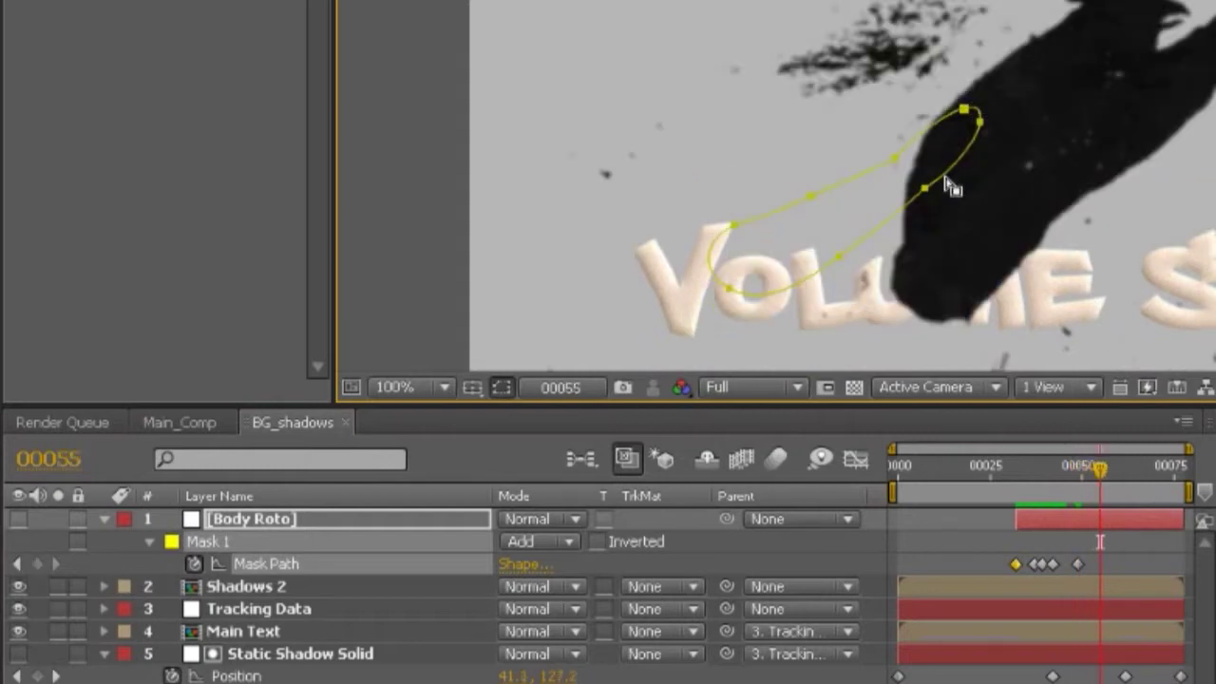
{"action": "double_click", "coordinate": [980, 129]}
{"action": "left_click_drag", "start_coordinate": [629, 109], "coordinate": [618, 181]}
{"action": "left_click_drag", "start_coordinate": [766, 225], "coordinate": [934, 225]}
{"action": "left_click_drag", "start_coordinate": [1089, 285], "coordinate": [751, 231]}
{"action": "key", "text": "Return"}
- At frame 61, rotate the arm mask clockwise and move it down and right to enclose the forearm shadow over SIX
{"action": "key", "text": "Page_Down"}
{"action": "key", "text": "Page_Down"}
{"action": "key", "text": "Page_Down"}
{"action": "key", "text": "Page_Down"}
{"action": "key", "text": "Page_Down"}
{"action": "key", "text": "Page_Down"}
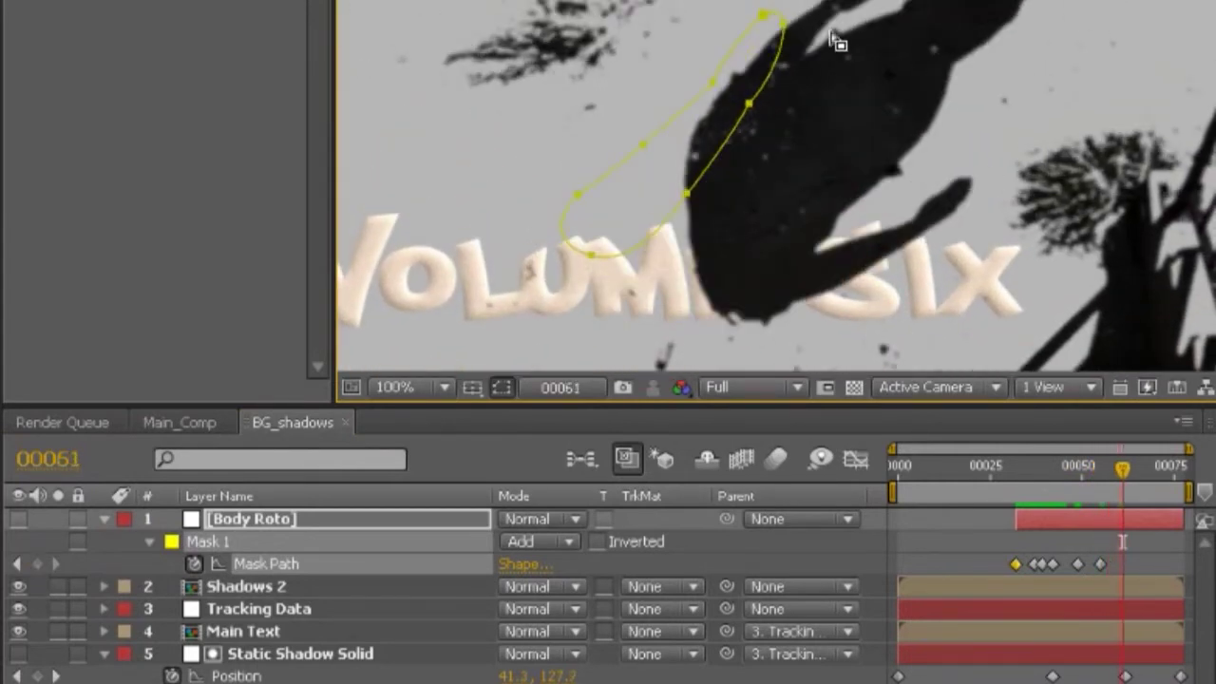
{"action": "double_click", "coordinate": [781, 30]}
{"action": "left_click_drag", "start_coordinate": [965, 86], "coordinate": [970, 126]}
{"action": "left_click_drag", "start_coordinate": [737, 177], "coordinate": [863, 260]}
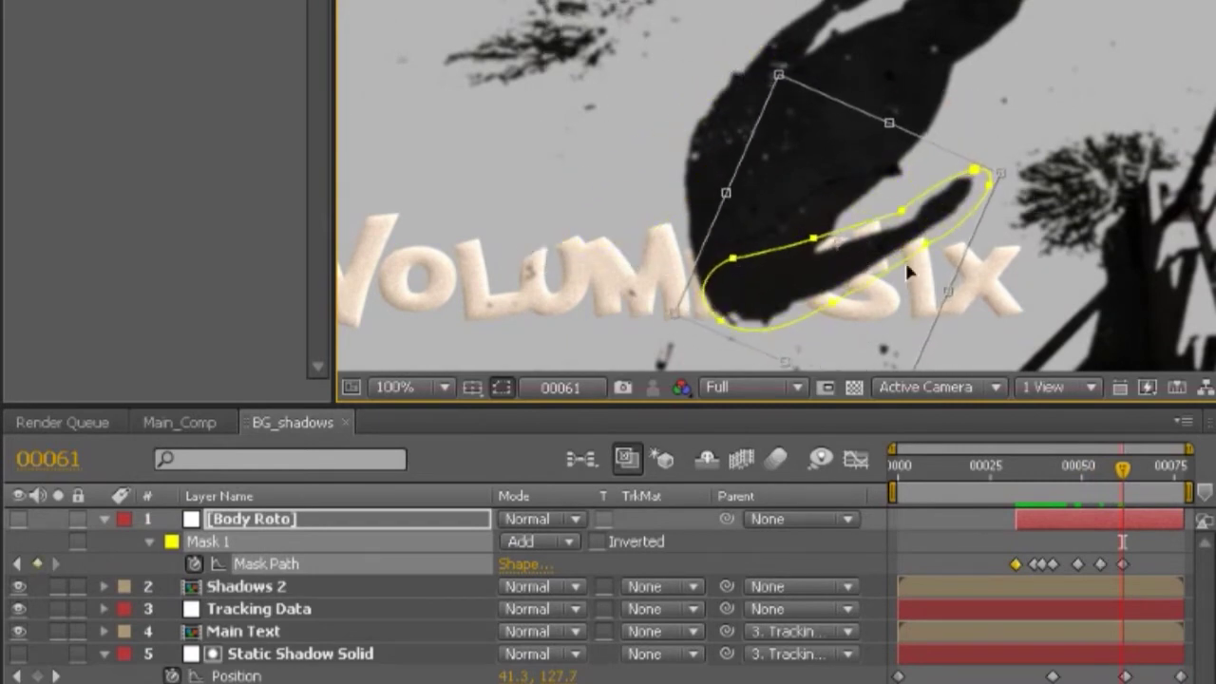
{"action": "left_click_drag", "start_coordinate": [1036, 266], "coordinate": [1043, 252]}
{"action": "left_click_drag", "start_coordinate": [858, 245], "coordinate": [854, 254]}
{"action": "key", "text": "Return"}
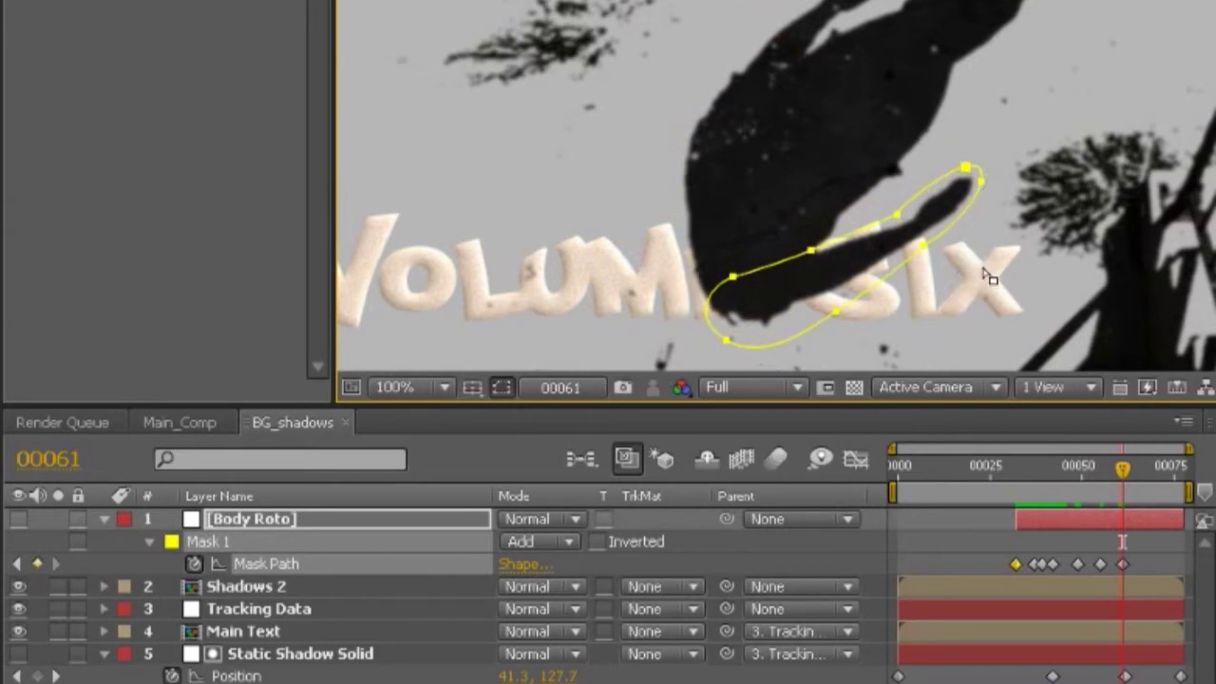
- At frame 68, move the arm mask over the arm shadow above SIX and rotate it clockwise to lie nearly horizontal
{"action": "left_click_drag", "start_coordinate": [1123, 467], "coordinate": [1146, 471]}
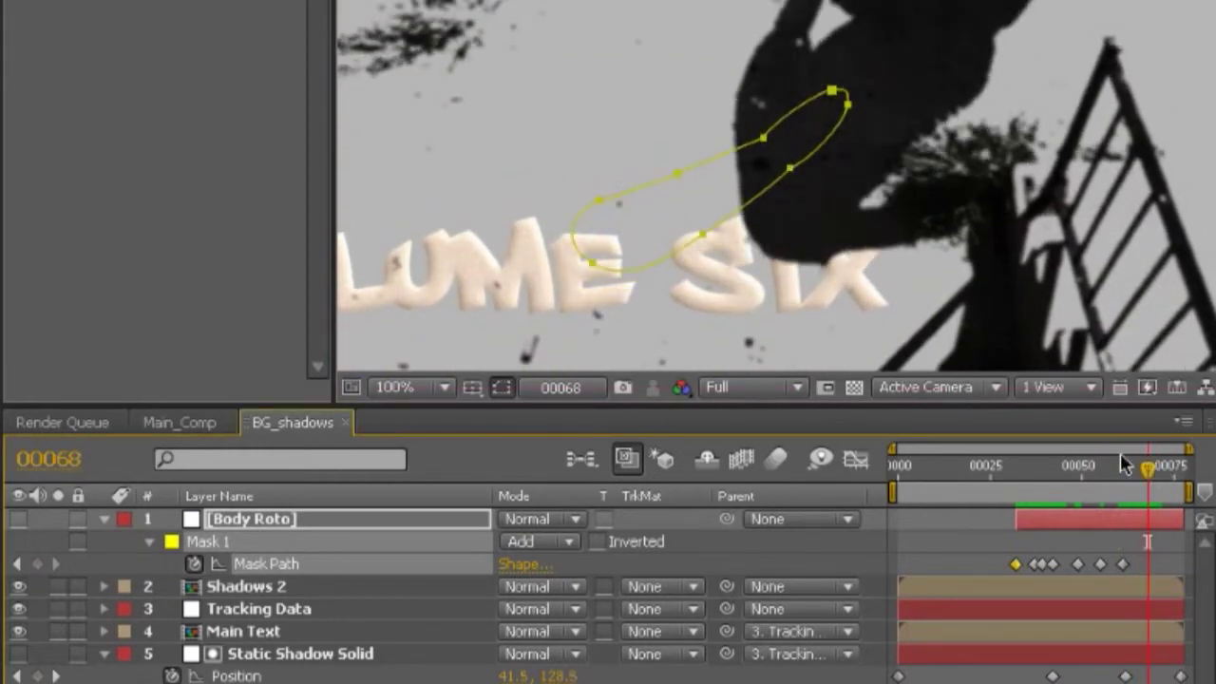
{"action": "double_click", "coordinate": [834, 96]}
{"action": "left_click_drag", "start_coordinate": [817, 98], "coordinate": [893, 230]}
{"action": "left_click_drag", "start_coordinate": [995, 162], "coordinate": [1006, 129]}
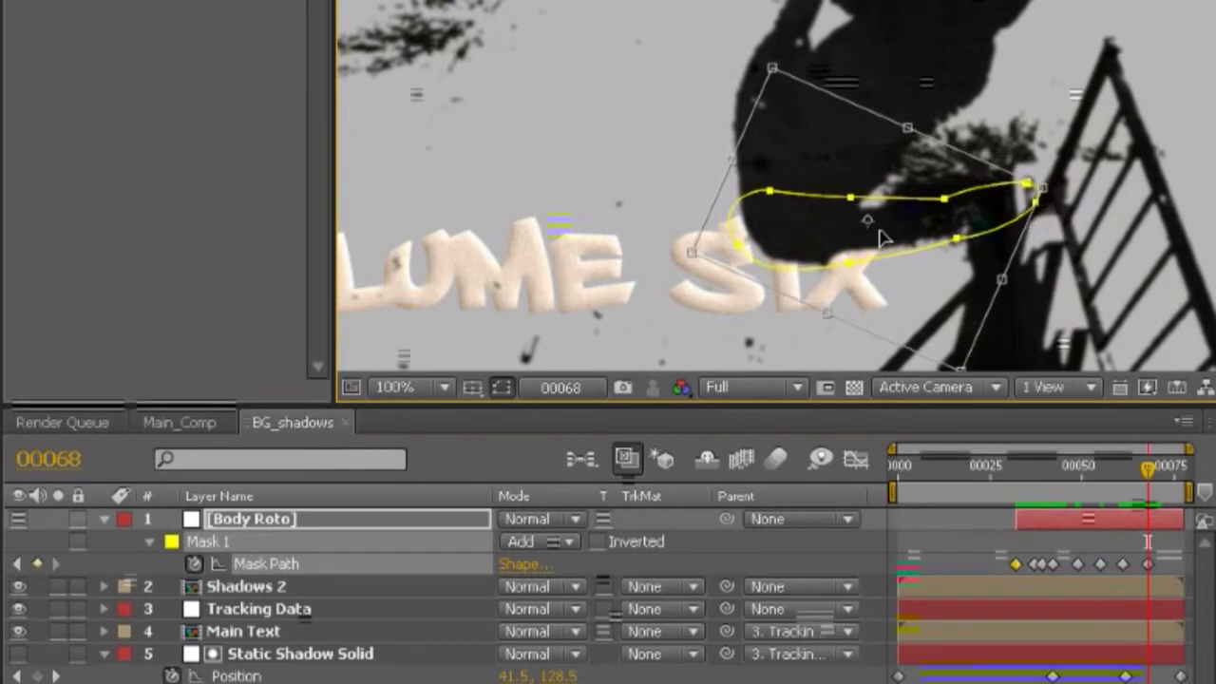
{"action": "key", "text": "Return"}
- At frame 75, move the arm mask right and down to follow the arm shadow past the X of SIX
{"action": "key", "text": "Page_Down"}
{"action": "key", "text": "Page_Down"}
{"action": "key", "text": "Page_Down"}
{"action": "key", "text": "Page_Down"}
{"action": "key", "text": "Page_Down"}
{"action": "key", "text": "Page_Down"}
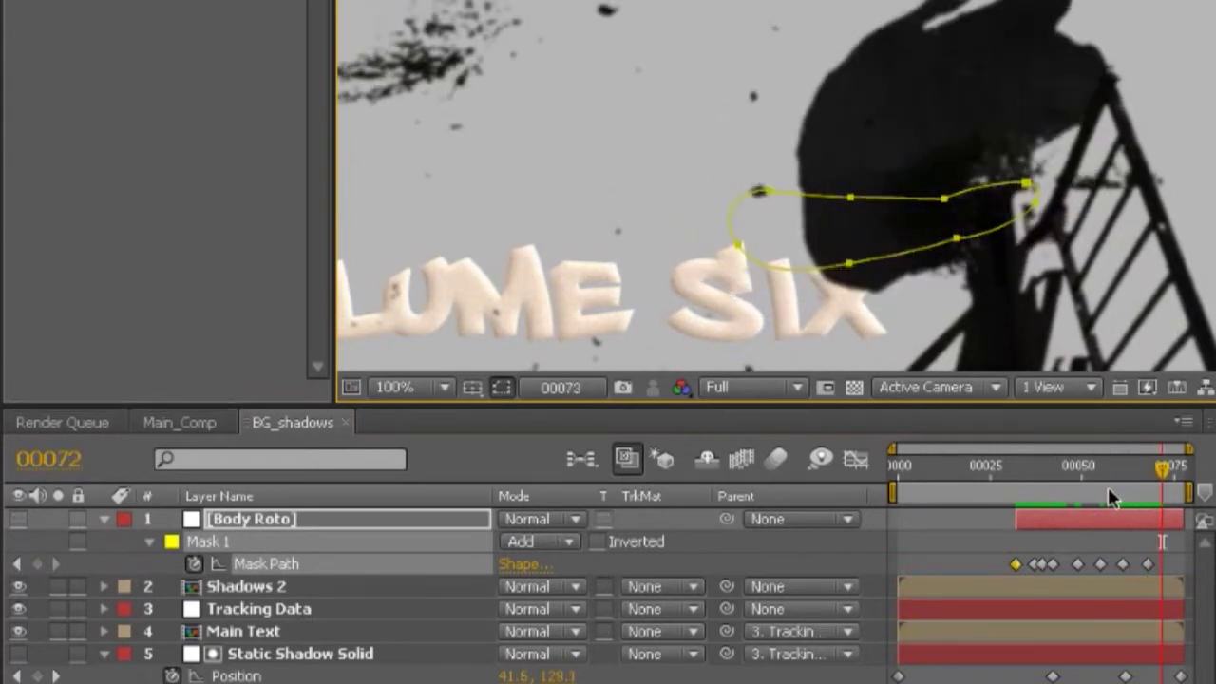
{"action": "key", "text": "Page_Down"}
{"action": "key", "text": "ctrl+t"}
{"action": "left_click_drag", "start_coordinate": [817, 227], "coordinate": [972, 298]}
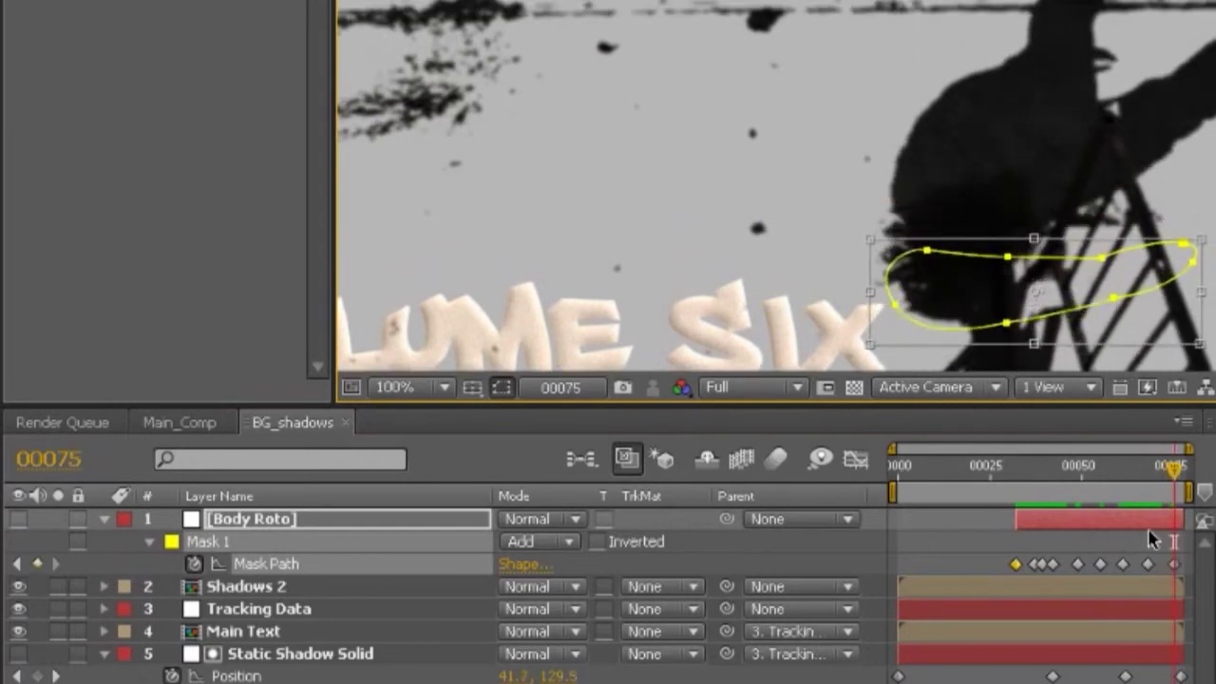
- Check the mask backward from frame 75 and, at frame 65, rotate it slightly clockwise to fit the forearm shadow over SIX
{"action": "key", "text": "Page_Up"}
{"action": "key", "text": "Page_Up"}
{"action": "key", "text": "Page_Up"}
{"action": "key", "text": "Page_Up"}
{"action": "key", "text": "Page_Up"}
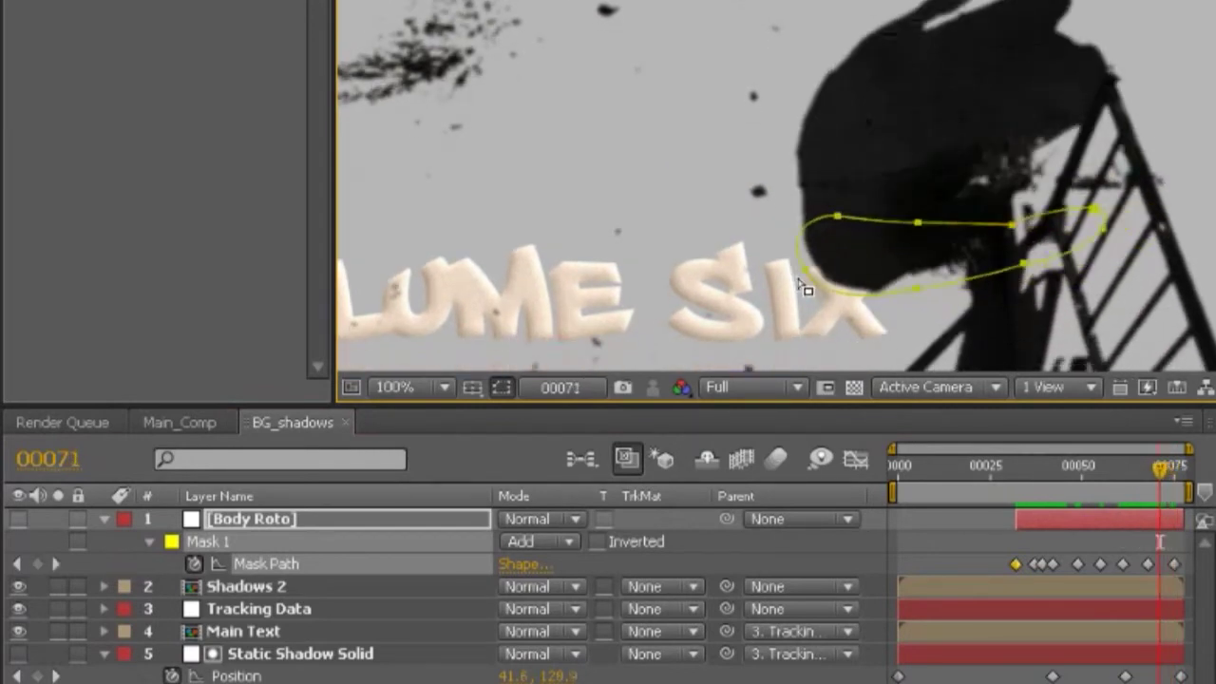
{"action": "key", "text": "Page_Up"}
{"action": "key", "text": "Page_Up"}
{"action": "key", "text": "Page_Up"}
{"action": "key", "text": "Page_Up"}
{"action": "key", "text": "Page_Up"}
{"action": "key", "text": "Page_Up"}
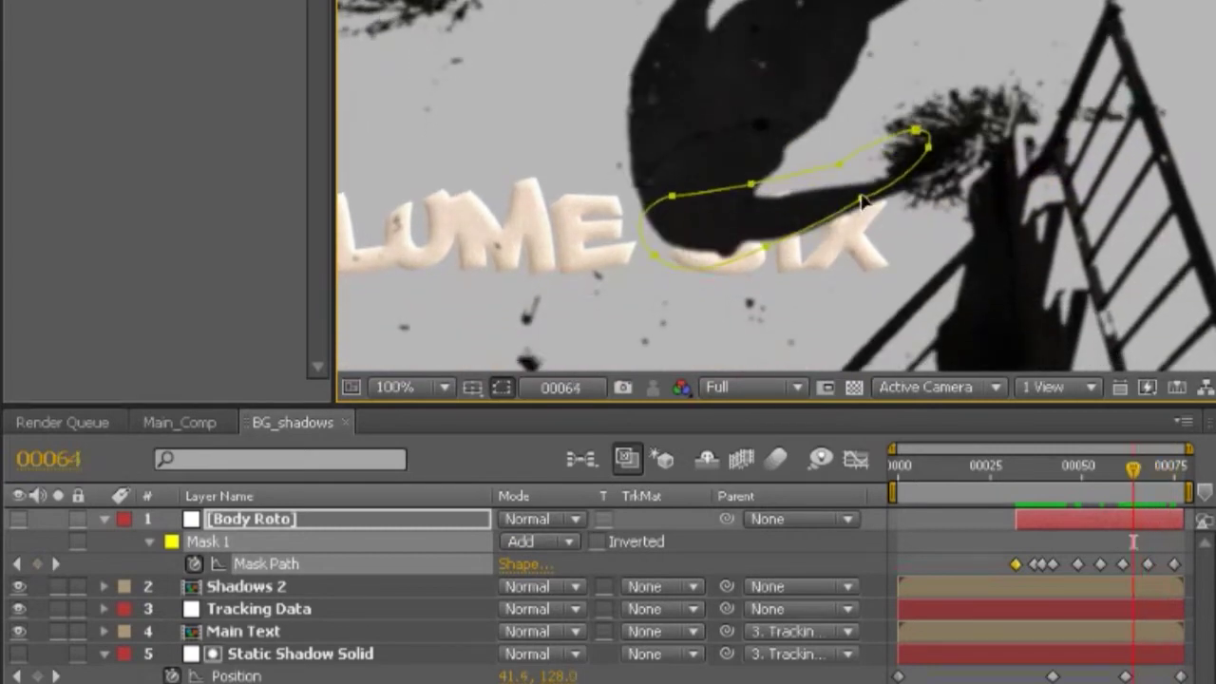
{"action": "key", "text": "Page_Down"}
{"action": "double_click", "coordinate": [886, 212]}
{"action": "left_click_drag", "start_coordinate": [1051, 95], "coordinate": [903, 194]}
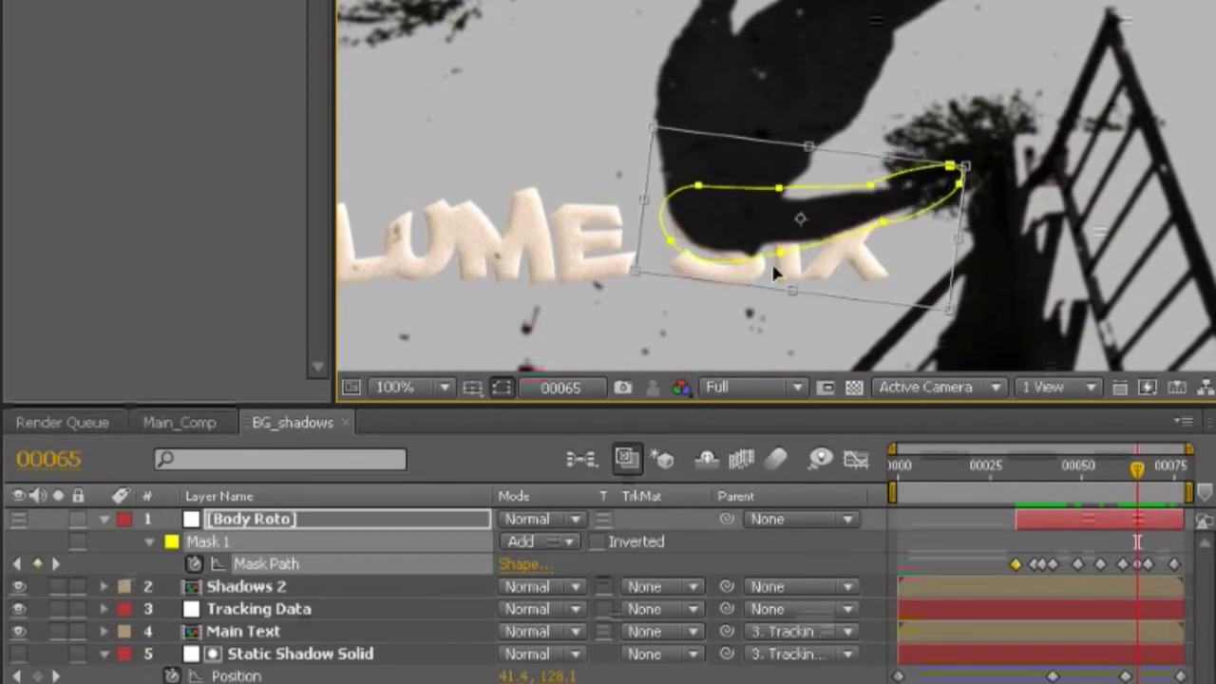
{"action": "key", "text": "period"}
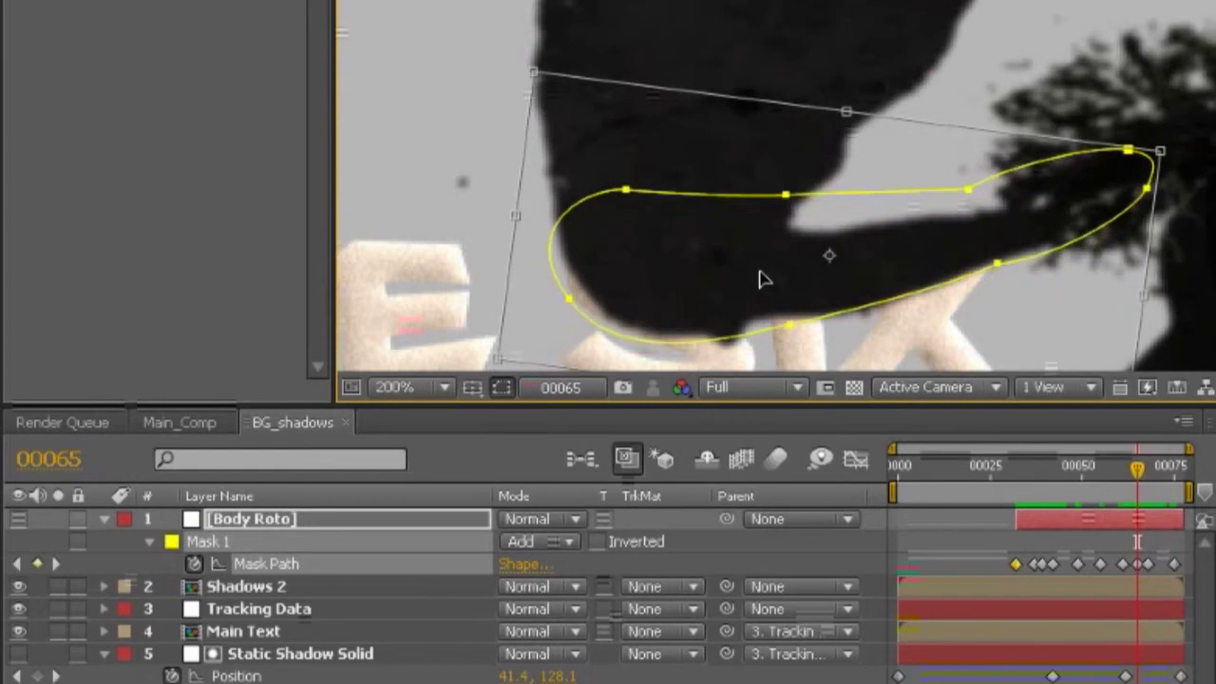
{"action": "key", "text": "Return"}
- At frame 62, shift the arm mask slightly right so it fully encloses the forearm and hand shadow
{"action": "key", "text": "Page_Up"}
{"action": "key", "text": "Page_Up"}
{"action": "key", "text": "Page_Up"}
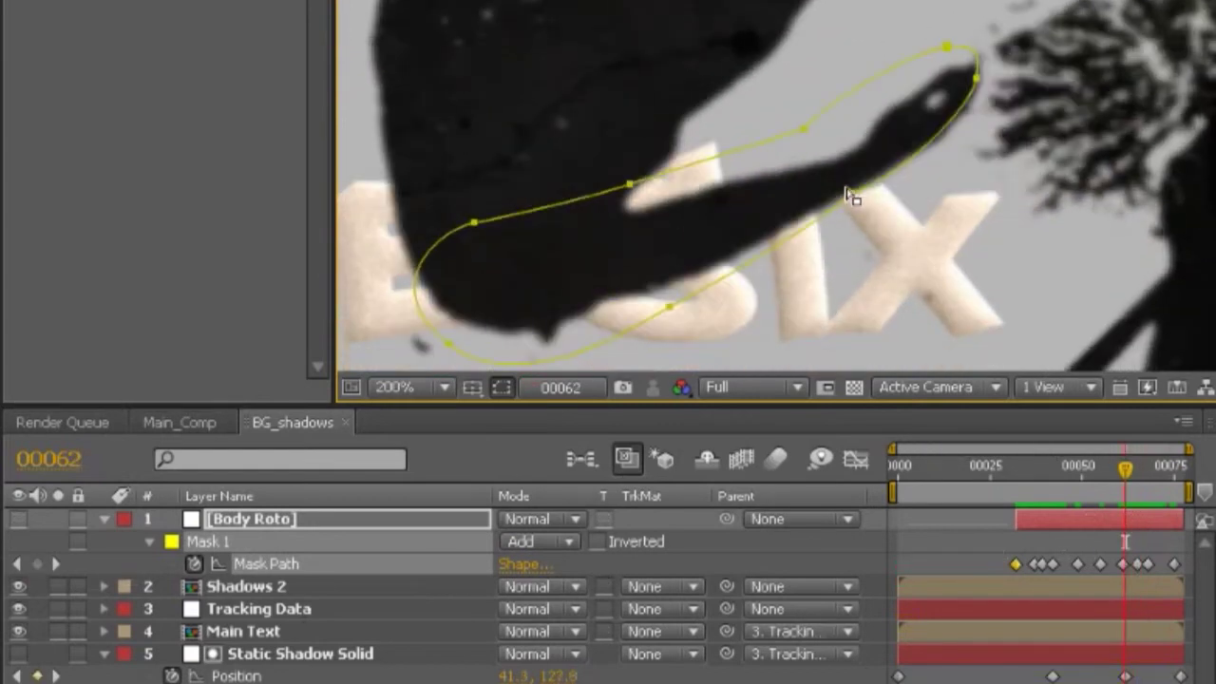
{"action": "double_click", "coordinate": [853, 197]}
{"action": "left_click_drag", "start_coordinate": [853, 197], "coordinate": [898, 202]}
{"action": "key", "text": "Return"}
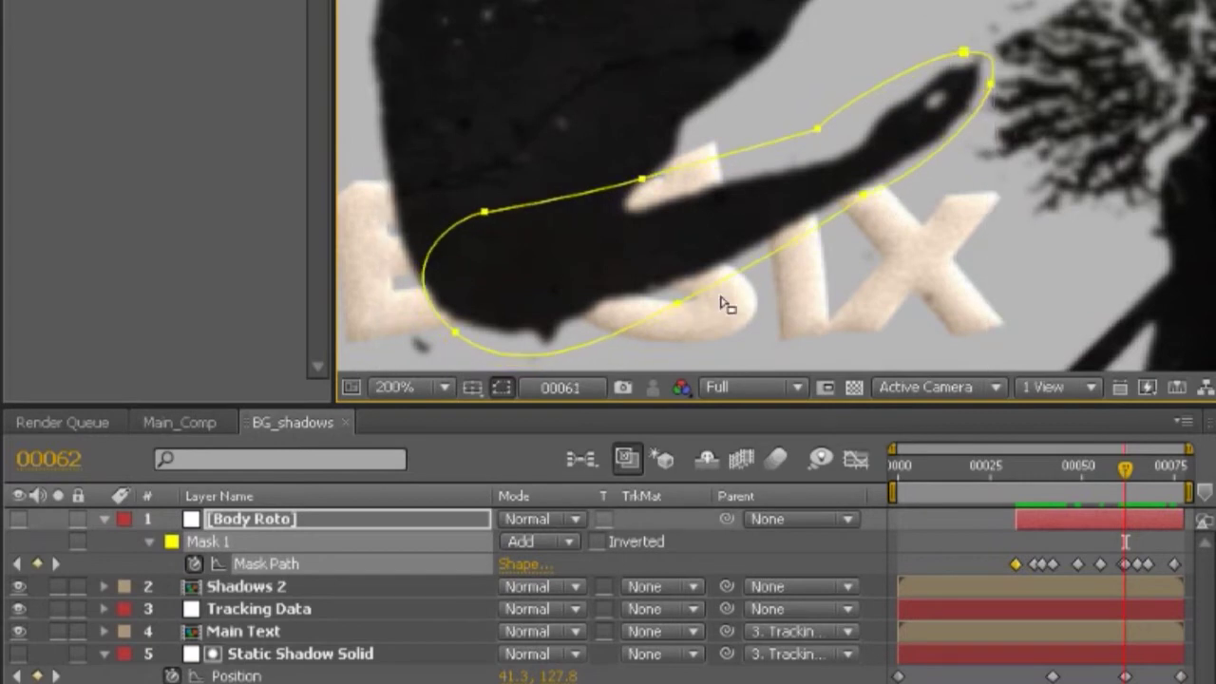
- At frame 59, nudge the arm mask up and left and adjust its rotation to fit the arm shadow beside SIX
{"action": "key", "text": "Page_Up"}
{"action": "key", "text": "Page_Up"}
{"action": "key", "text": "Page_Up"}
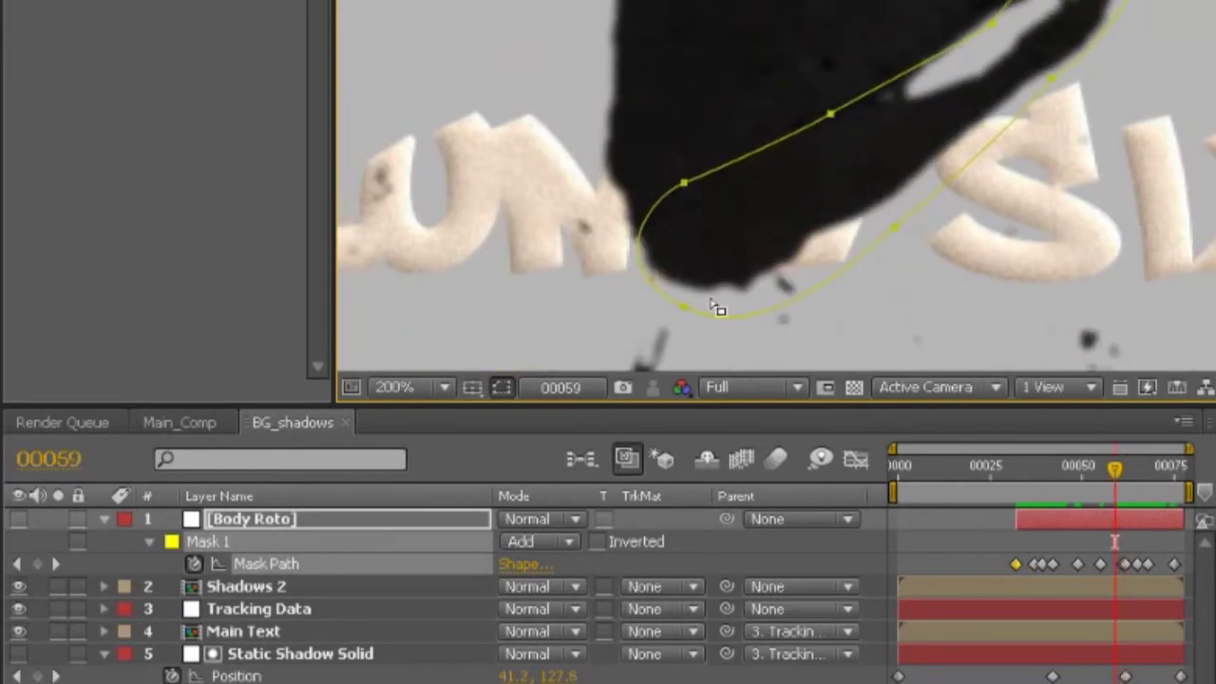
{"action": "double_click", "coordinate": [832, 116]}
{"action": "left_click_drag", "start_coordinate": [812, 210], "coordinate": [799, 198]}
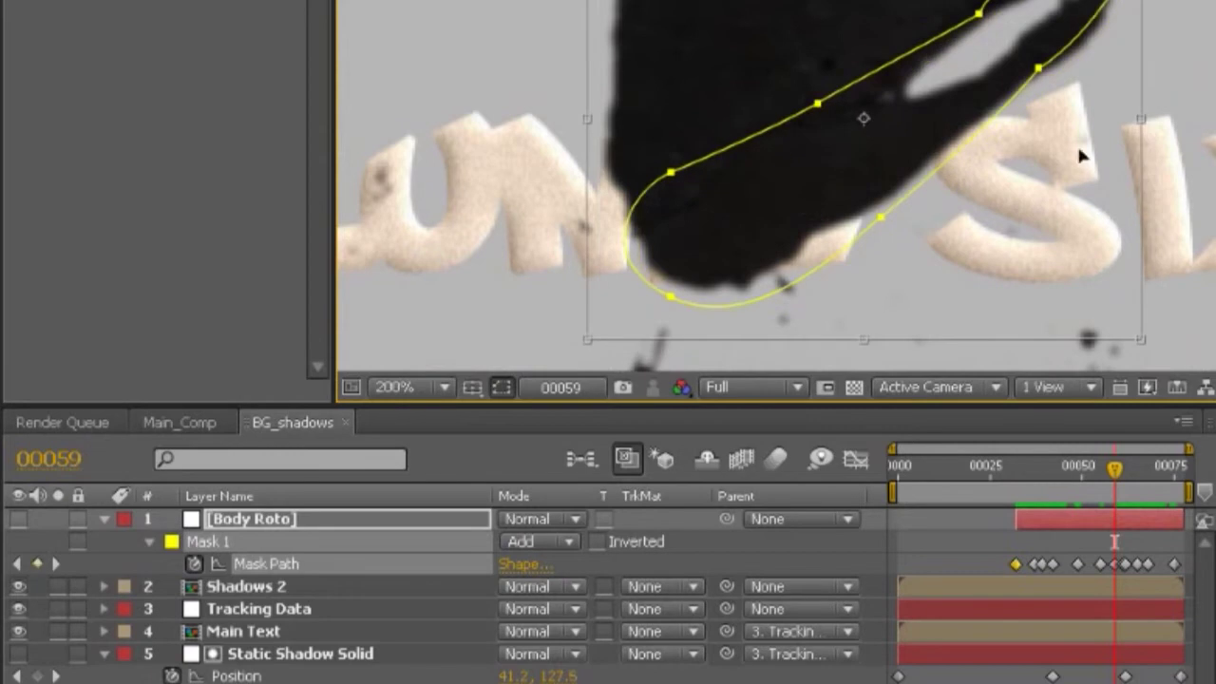
{"action": "left_click_drag", "start_coordinate": [1190, 157], "coordinate": [1029, 199]}
{"action": "key", "text": "Return"}
- Step backward from frame 59 to frame 44, examining how well the arm mask follows the arm shadow across VOLUME
{"action": "key", "text": "Page_Up"}
{"action": "key", "text": "Page_Up"}
{"action": "key", "text": "Page_Up"}
{"action": "key", "text": "Page_Up"}
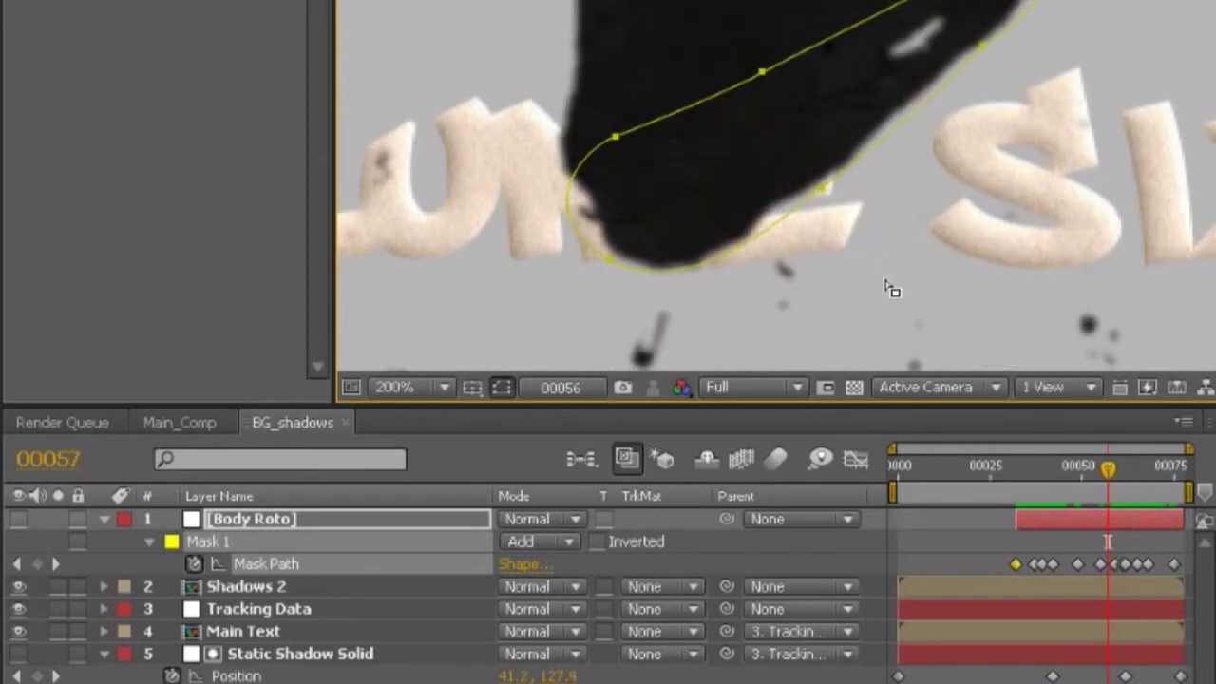
{"action": "scroll", "coordinate": [697, 92], "scroll_direction": "down", "scroll_amount": 2}
{"action": "key", "text": "Page_Up"}
{"action": "key", "text": "Page_Up"}
{"action": "key", "text": "Page_Up"}
{"action": "key", "text": "Page_Up"}
{"action": "key", "text": "Page_Up"}
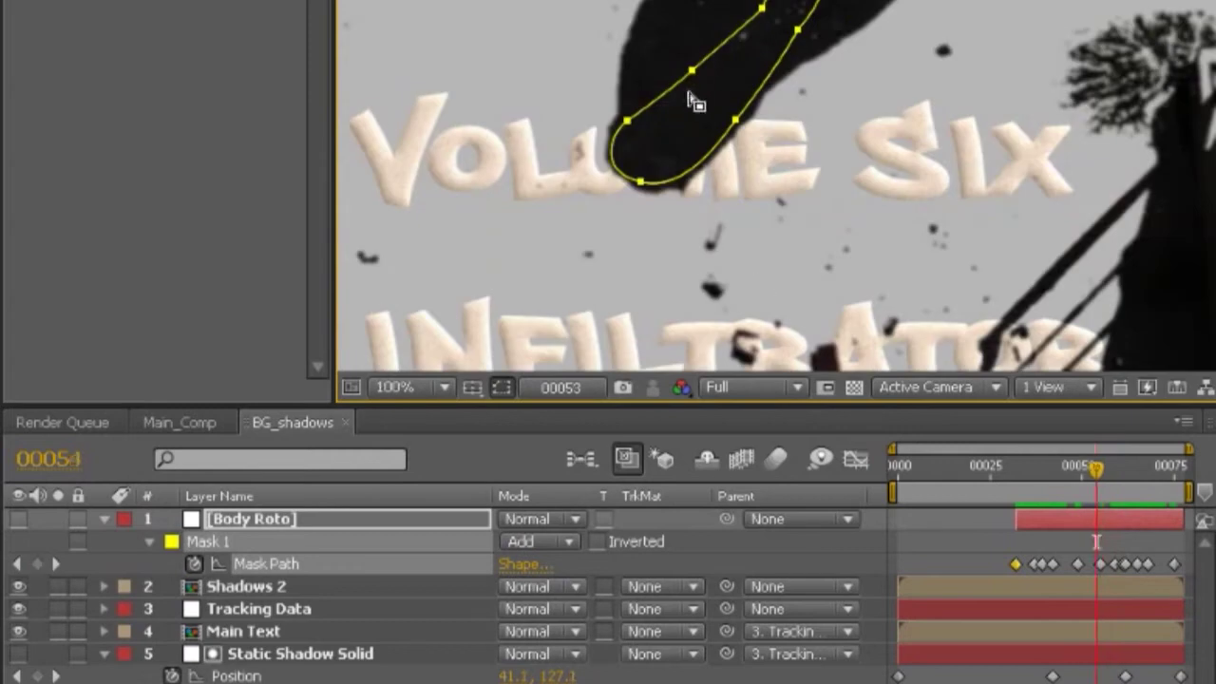
{"action": "scroll", "coordinate": [694, 107], "scroll_direction": "down", "scroll_amount": 1}
{"action": "scroll", "coordinate": [693, 109], "scroll_direction": "up", "scroll_amount": 1}
{"action": "key", "text": "Page_Up"}
{"action": "key", "text": "Page_Up"}
{"action": "key", "text": "Page_Up"}
{"action": "left_click_drag", "start_coordinate": [683, 108], "coordinate": [750, 331]}
{"action": "key", "text": "Page_Up"}
{"action": "key", "text": "Page_Up"}
{"action": "key", "text": "Page_Up"}
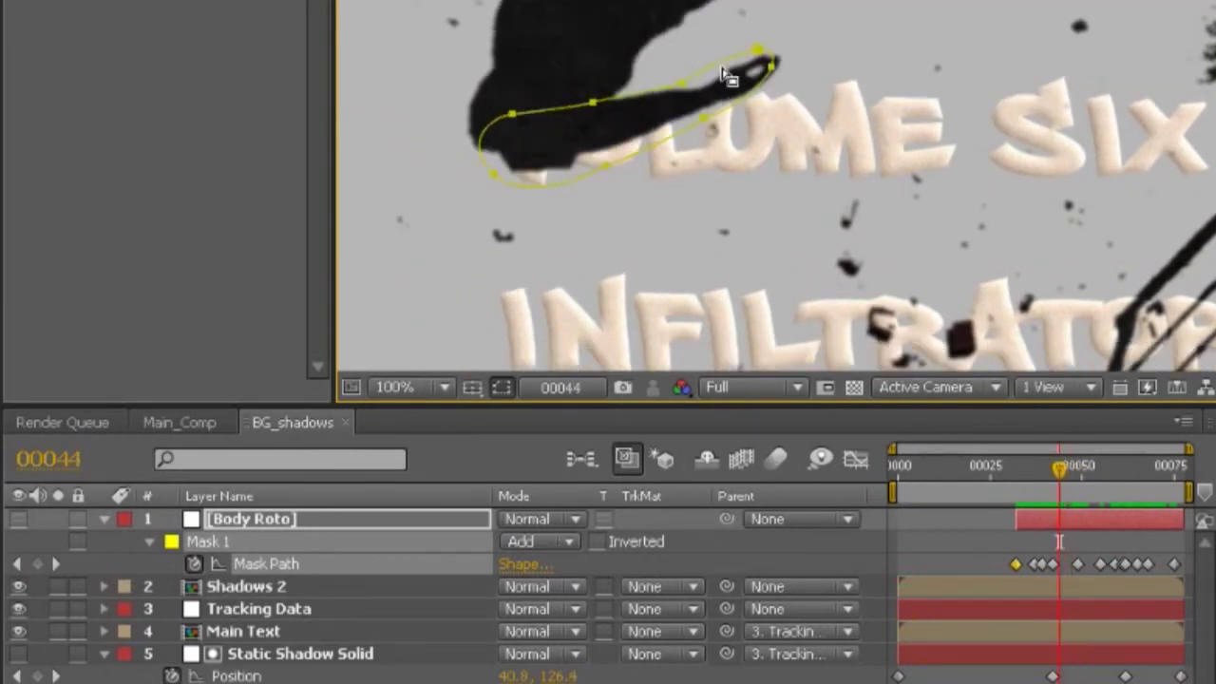
{"action": "scroll", "coordinate": [556, 119], "scroll_direction": "up", "scroll_amount": 2}
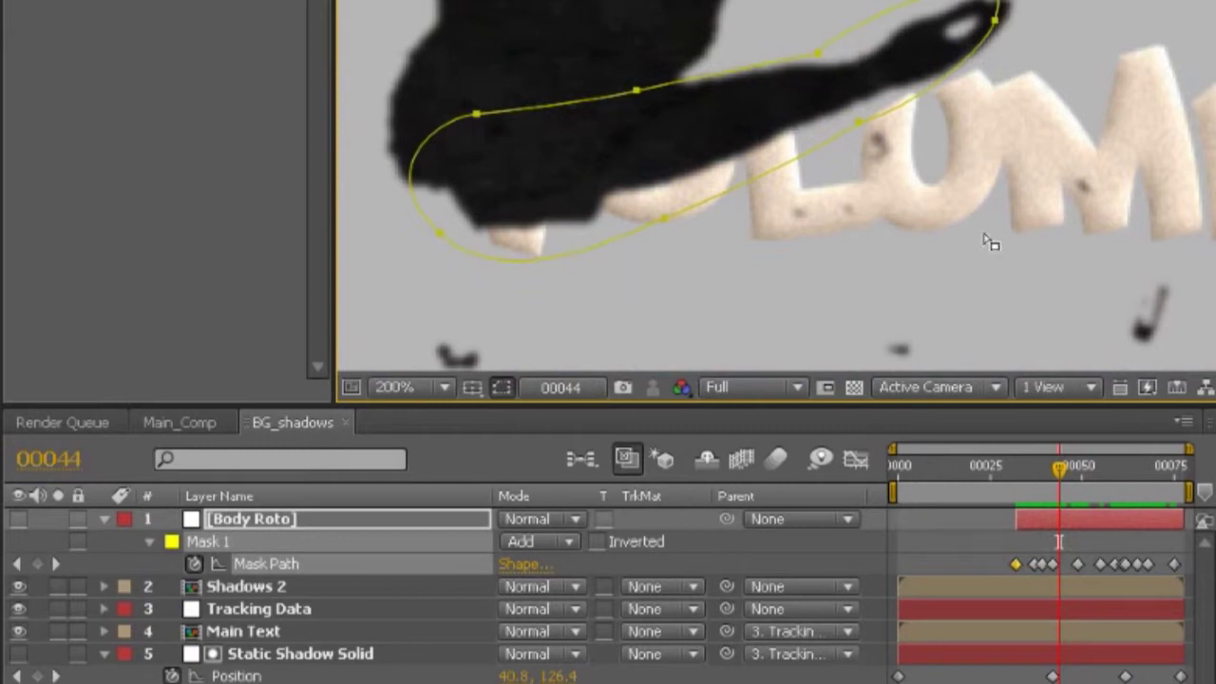
- Rename the Body Roto layer as Arm Roto
{"action": "left_click", "coordinate": [307, 517]}
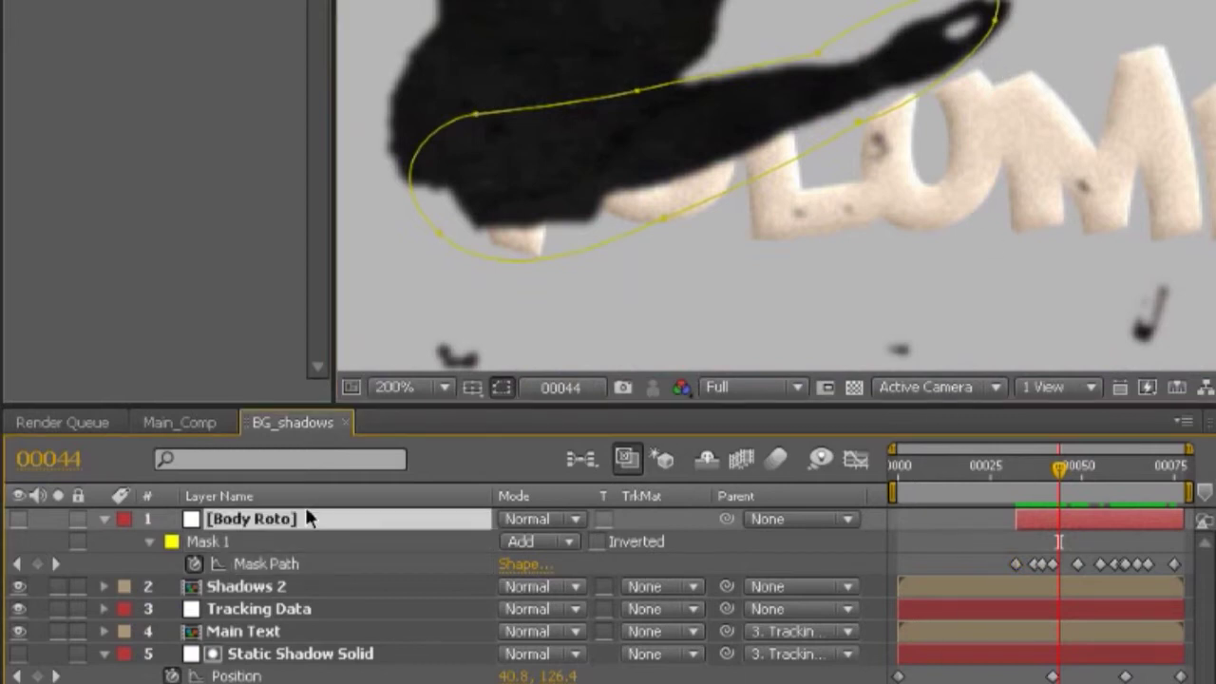
{"action": "key", "text": "Return"}
{"action": "type", "text": "Arm"}
{"action": "key", "text": "Return"}
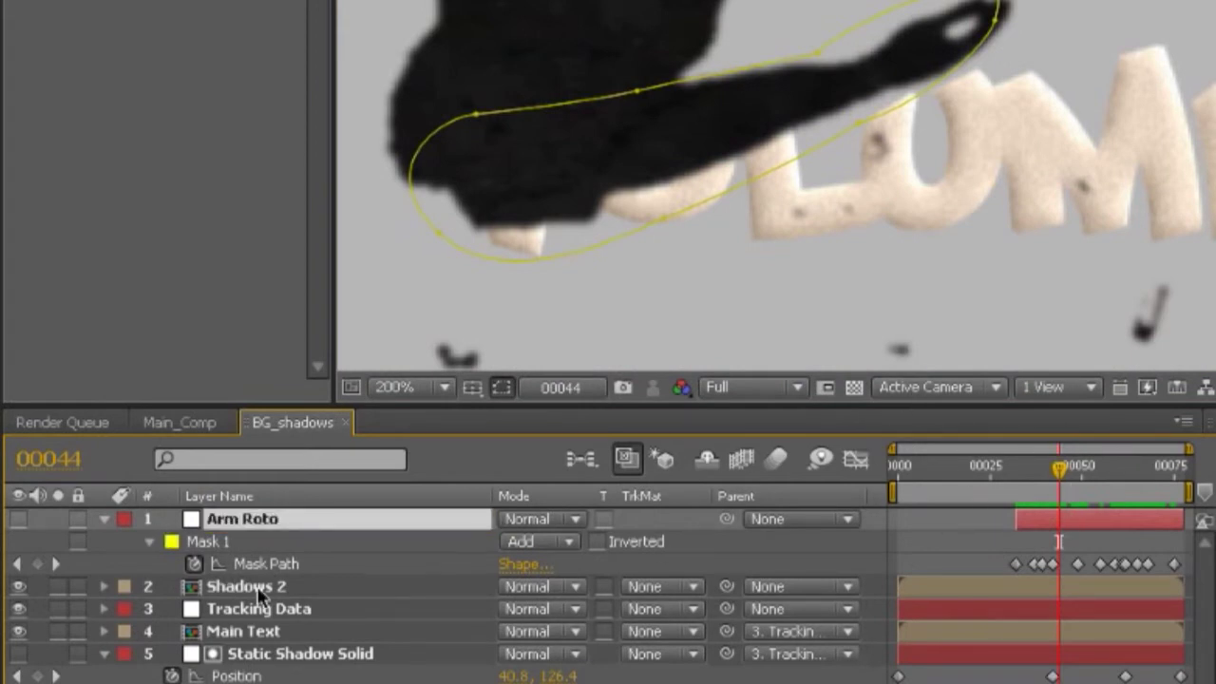
- Duplicate the Shadows 2 layer and move the copy to the top of the BG_shadows layer stack
{"action": "key", "text": "i"}
{"action": "key", "text": "m"}
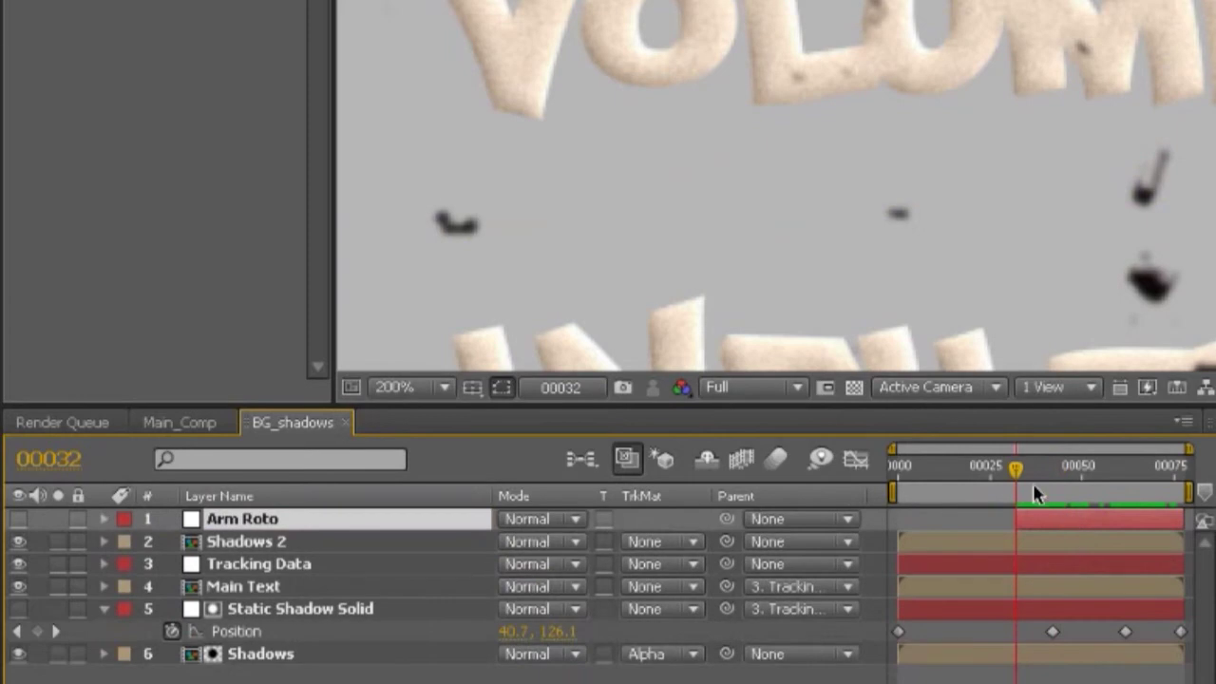
{"action": "left_click", "coordinate": [1067, 464]}
{"action": "left_click", "coordinate": [245, 545]}
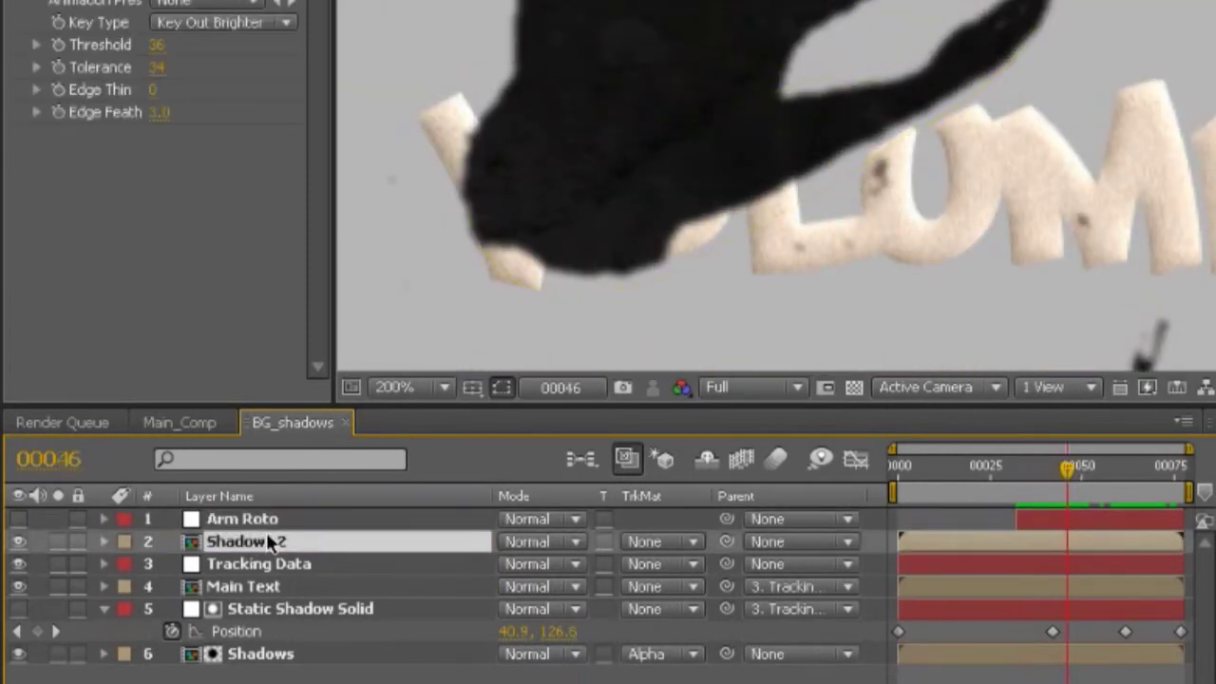
{"action": "key", "text": "ctrl+d"}
{"action": "key", "text": "ctrl+shift+]"}
- Rename the original Shadows 2 layer as Arm Shadows
{"action": "left_click", "coordinate": [278, 565]}
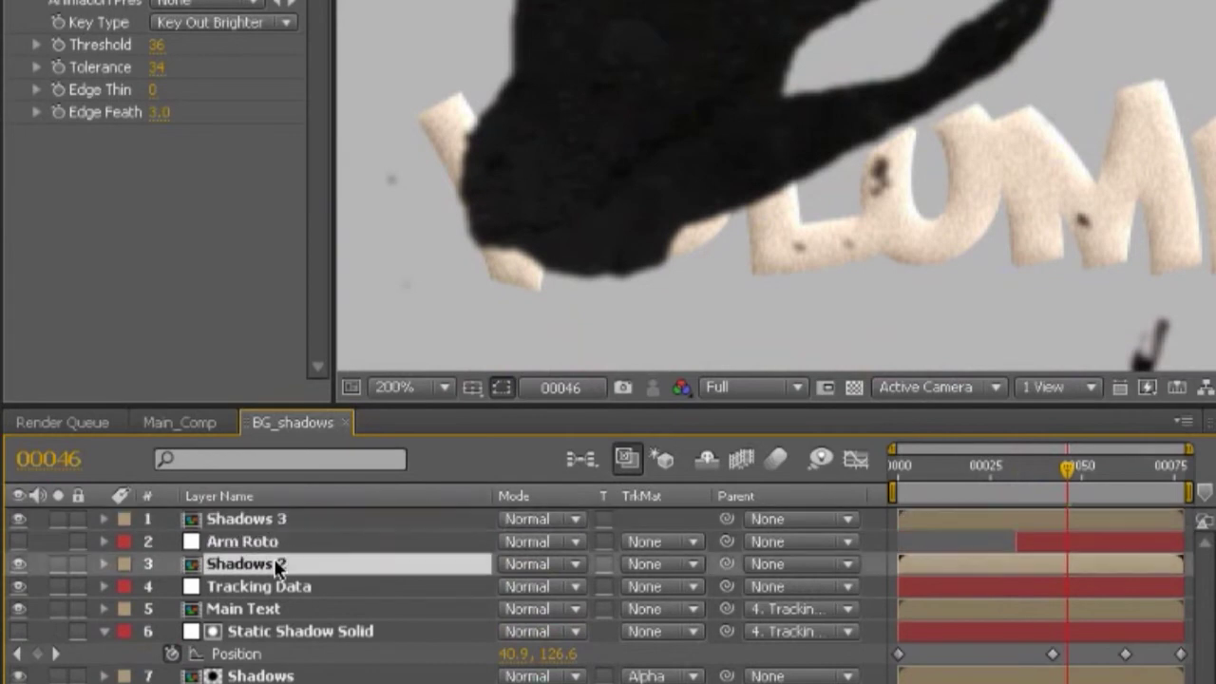
{"action": "key", "text": "Return"}
{"action": "type", "text": "Arm Shadow"}
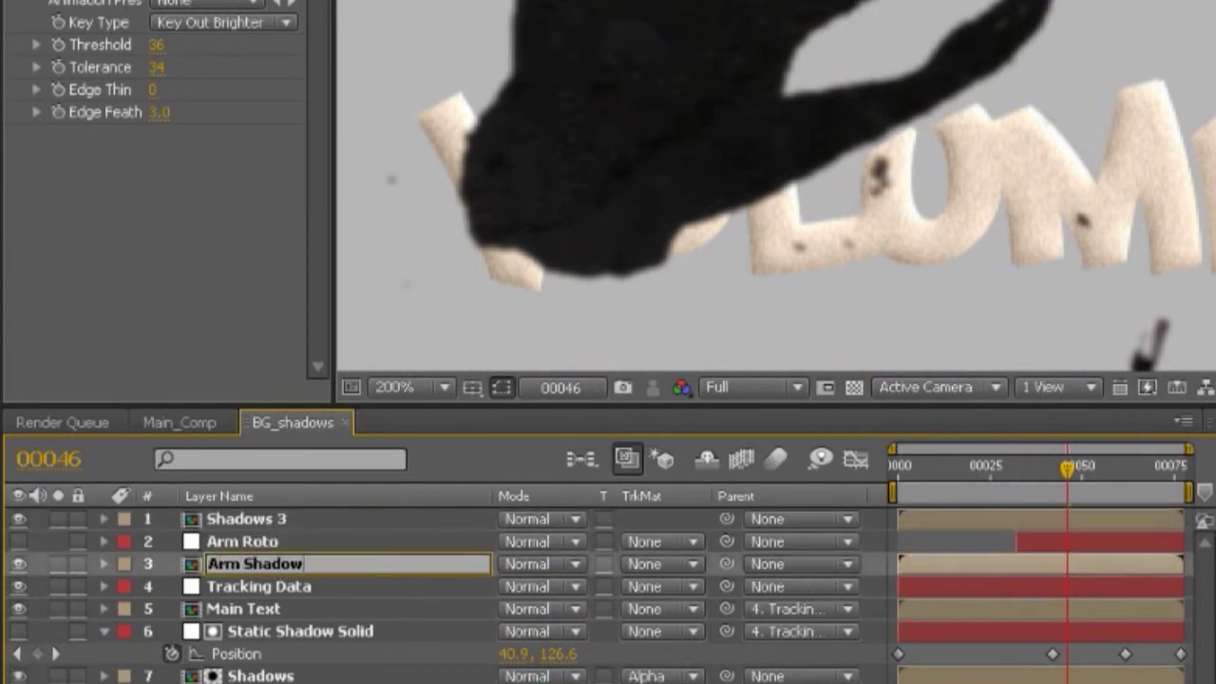
{"action": "type", "text": "s"}
{"action": "key", "text": "Return"}
- Set the track matte of Arm Shadows to Alpha Matte "Arm Roto" and hide the Shadows 3 layer
{"action": "left_click", "coordinate": [657, 564]}
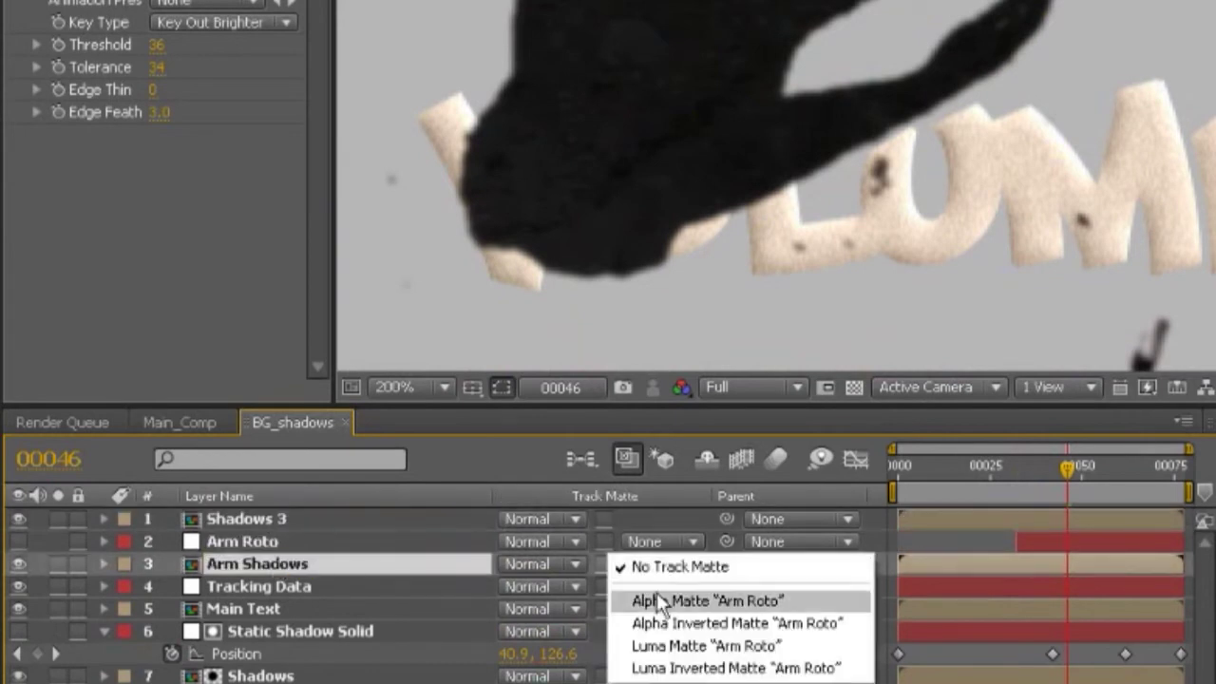
{"action": "left_click", "coordinate": [658, 597]}
{"action": "left_click", "coordinate": [19, 520]}
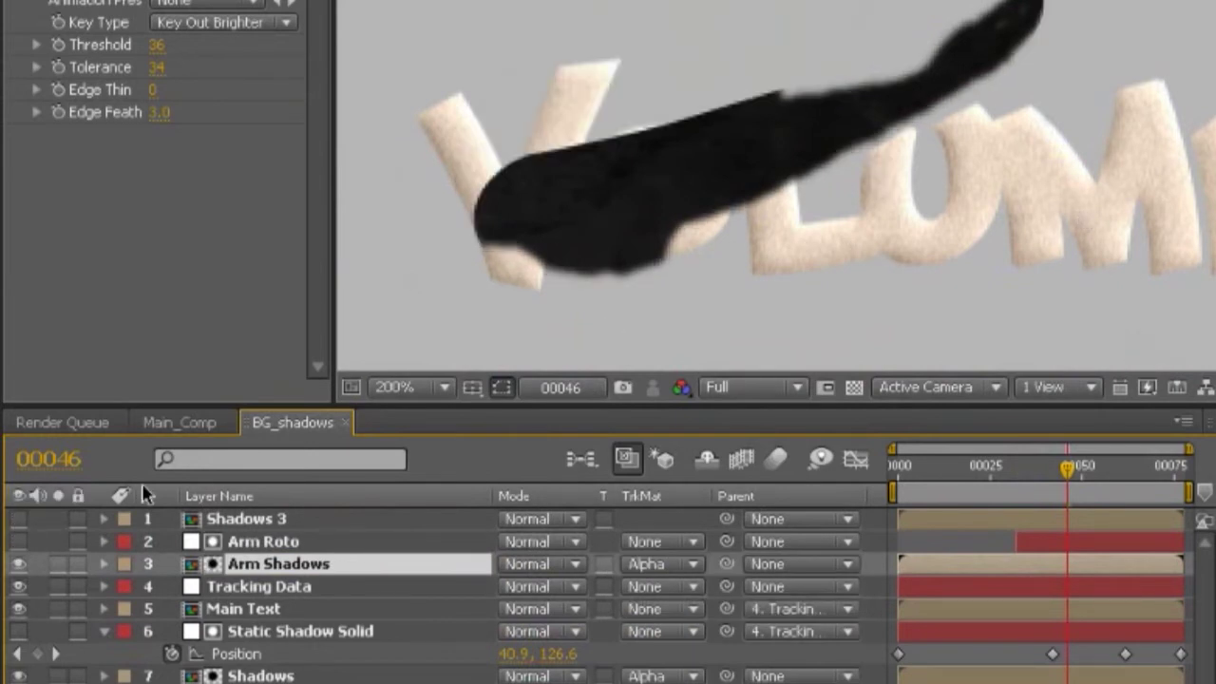
- At frame 63, set the Mask Feather of the Arm Roto mask to 2 pixels
{"action": "left_click_drag", "start_coordinate": [1102, 475], "coordinate": [1129, 469]}
{"action": "scroll", "coordinate": [948, 247], "scroll_direction": "down", "scroll_amount": 1}
{"action": "left_click_drag", "start_coordinate": [937, 301], "coordinate": [665, 168]}
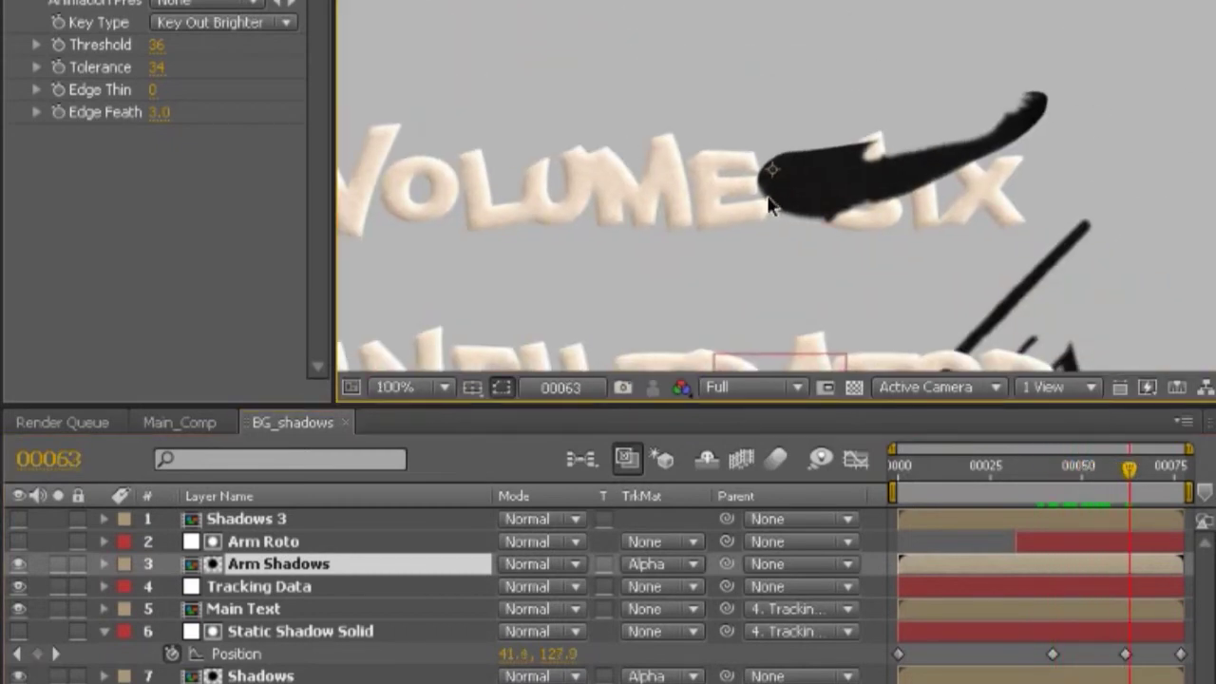
{"action": "left_click", "coordinate": [318, 544]}
{"action": "key", "text": "f"}
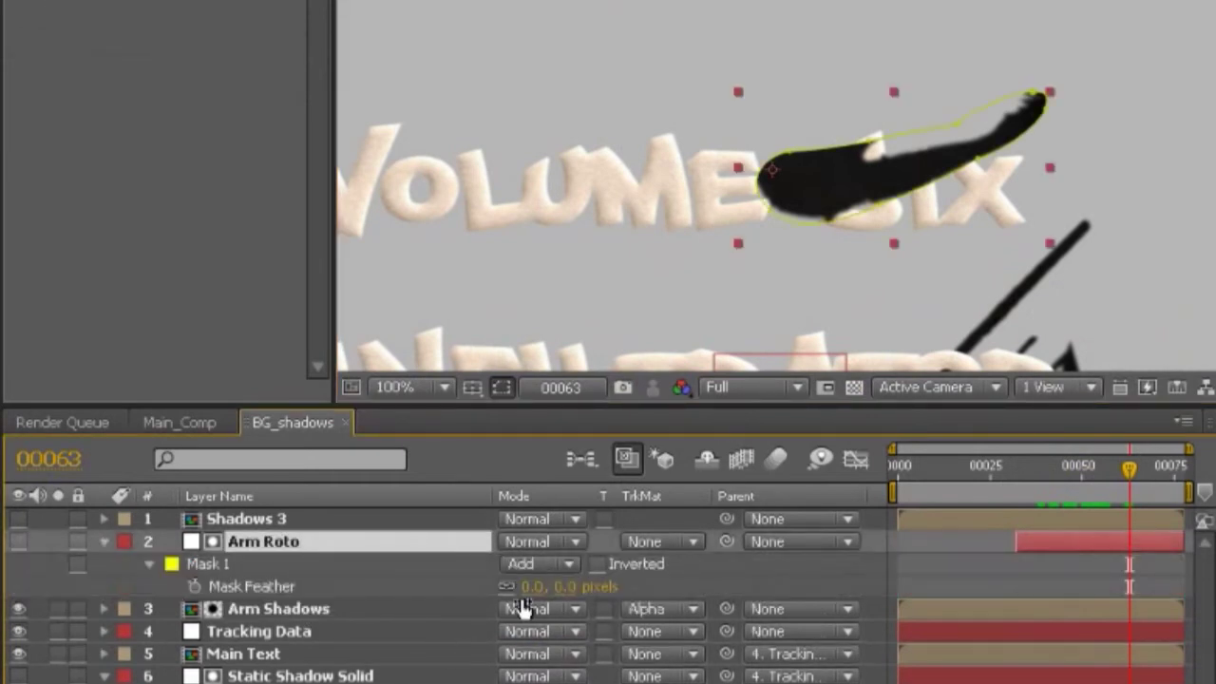
{"action": "left_click", "coordinate": [566, 586]}
{"action": "type", "text": "2"}
{"action": "key", "text": "Return"}
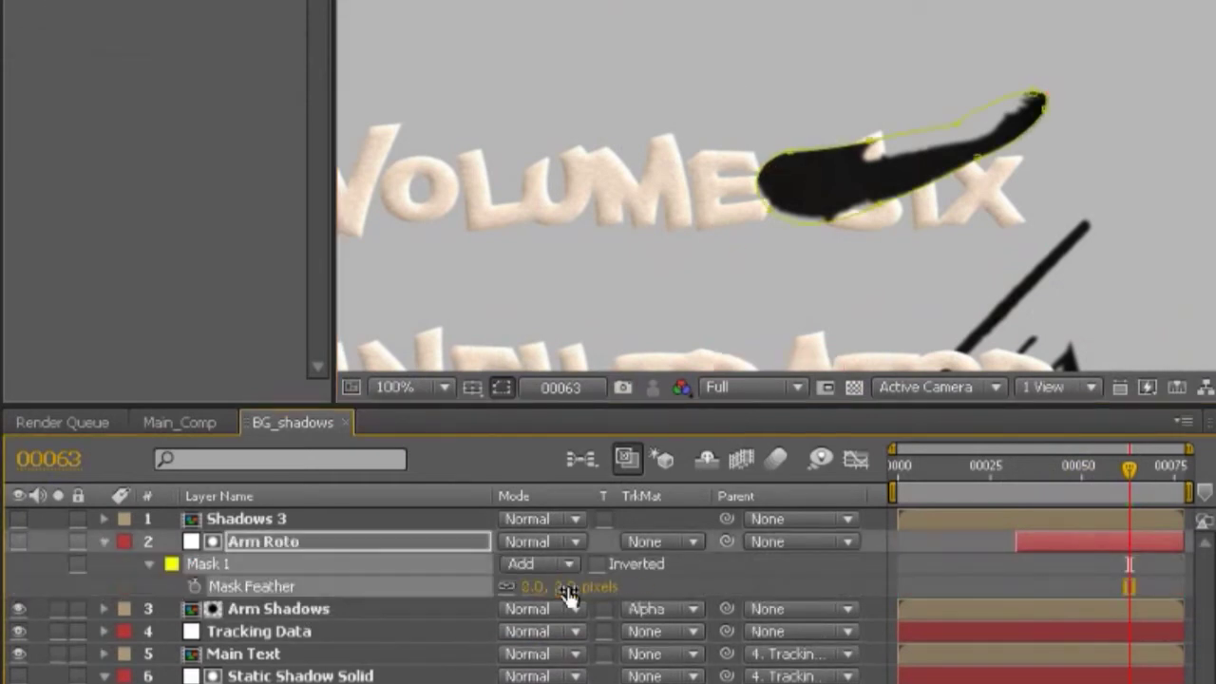
{"action": "left_click", "coordinate": [967, 191]}
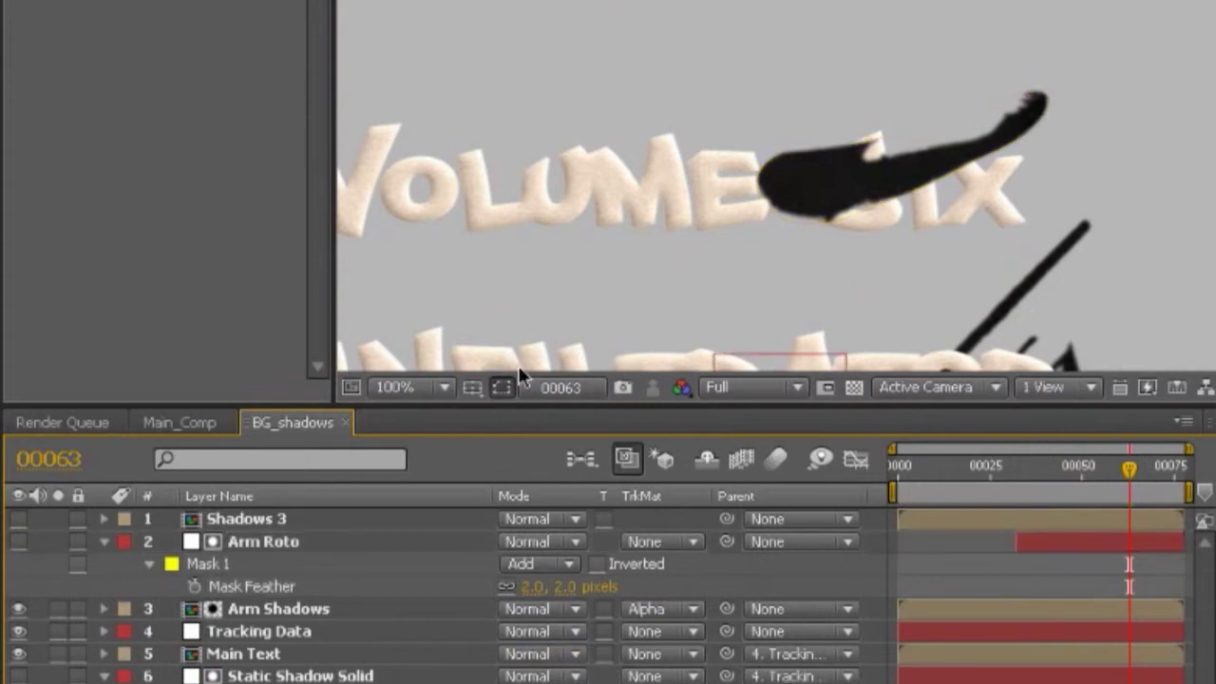
- In Main_Comp, examine the arm shadow's edges over the VOLUME SIX text between frames 63 and 50
{"action": "left_click", "coordinate": [175, 424]}
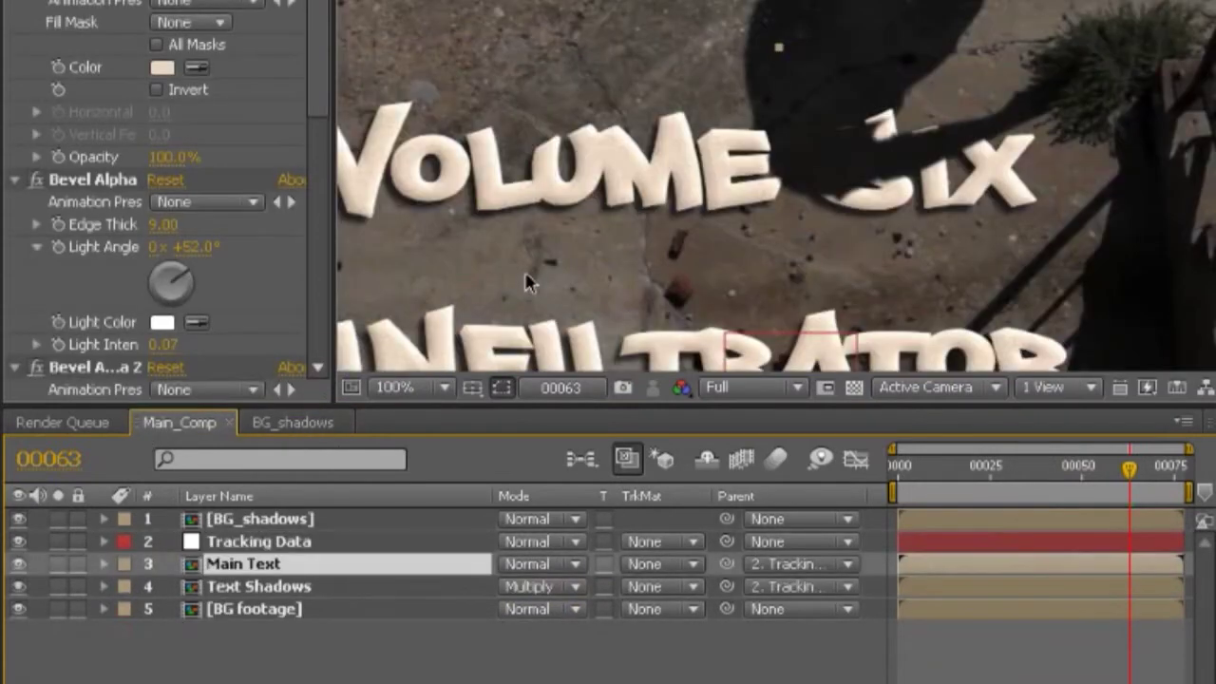
{"action": "left_click_drag", "start_coordinate": [1129, 468], "coordinate": [1101, 510]}
{"action": "key", "text": "comma"}
{"action": "key", "text": "comma"}
{"action": "scroll", "coordinate": [774, 214], "scroll_direction": "up", "scroll_amount": 2}
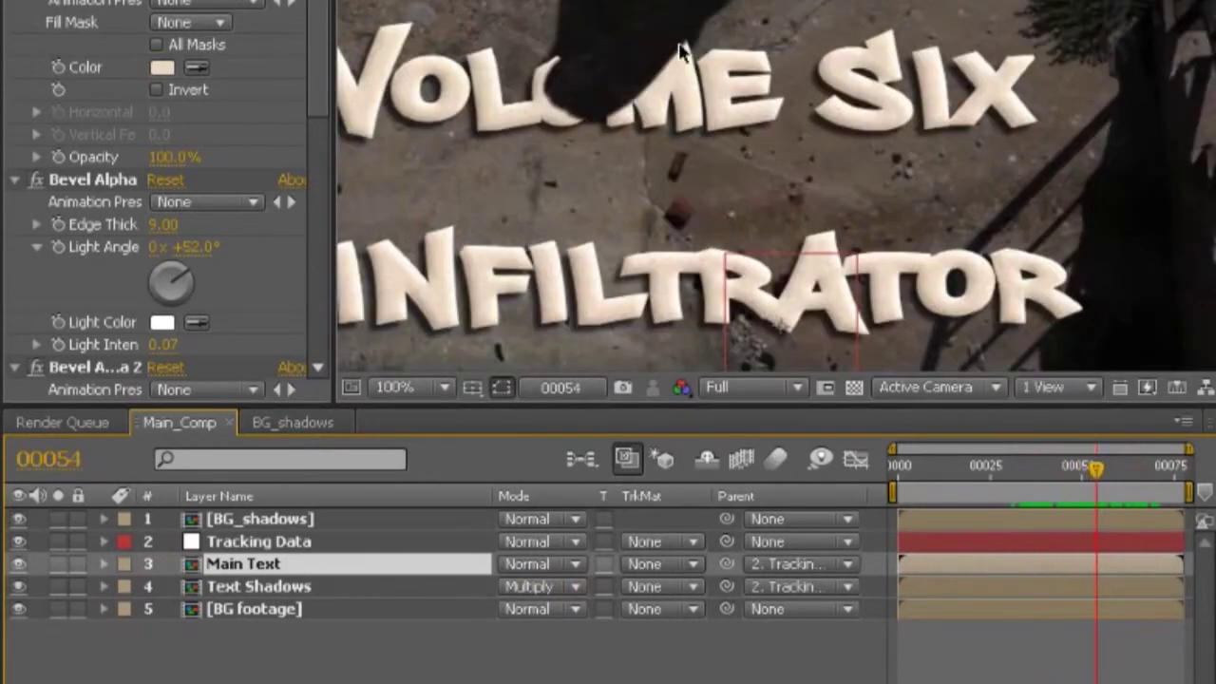
{"action": "scroll", "coordinate": [628, 156], "scroll_direction": "down", "scroll_amount": 2}
{"action": "scroll", "coordinate": [627, 167], "scroll_direction": "up", "scroll_amount": 2}
{"action": "scroll", "coordinate": [627, 168], "scroll_direction": "up", "scroll_amount": 2}
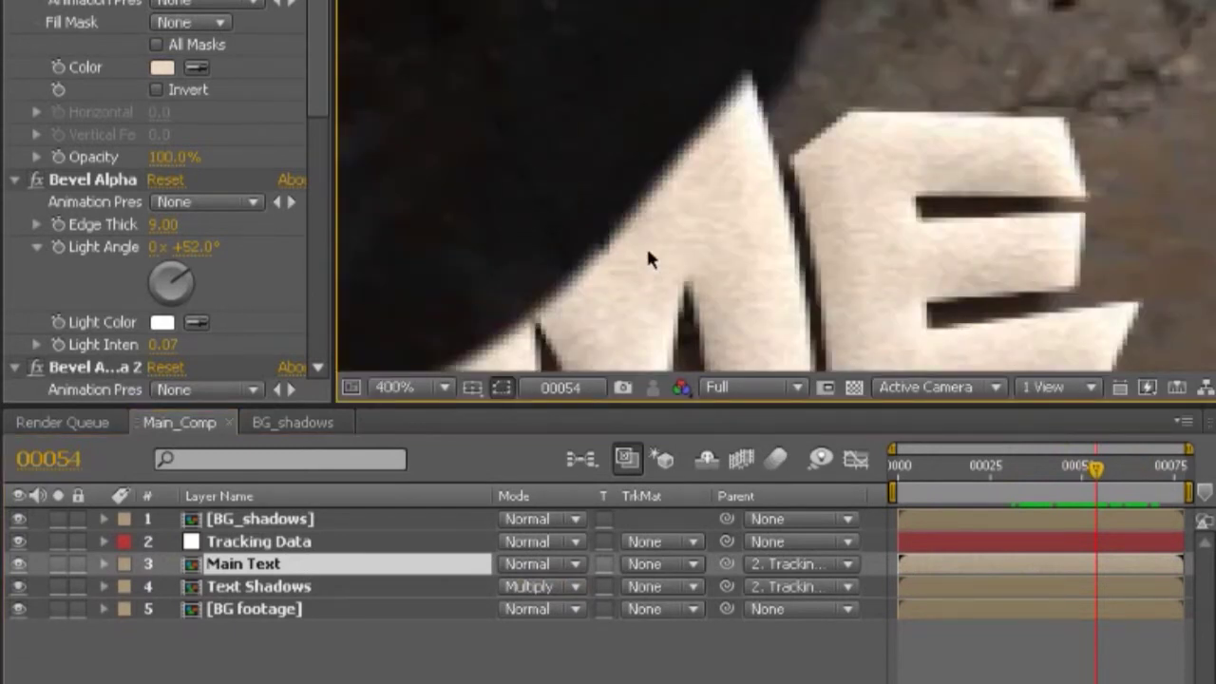
{"action": "scroll", "coordinate": [466, 206], "scroll_direction": "down", "scroll_amount": 3}
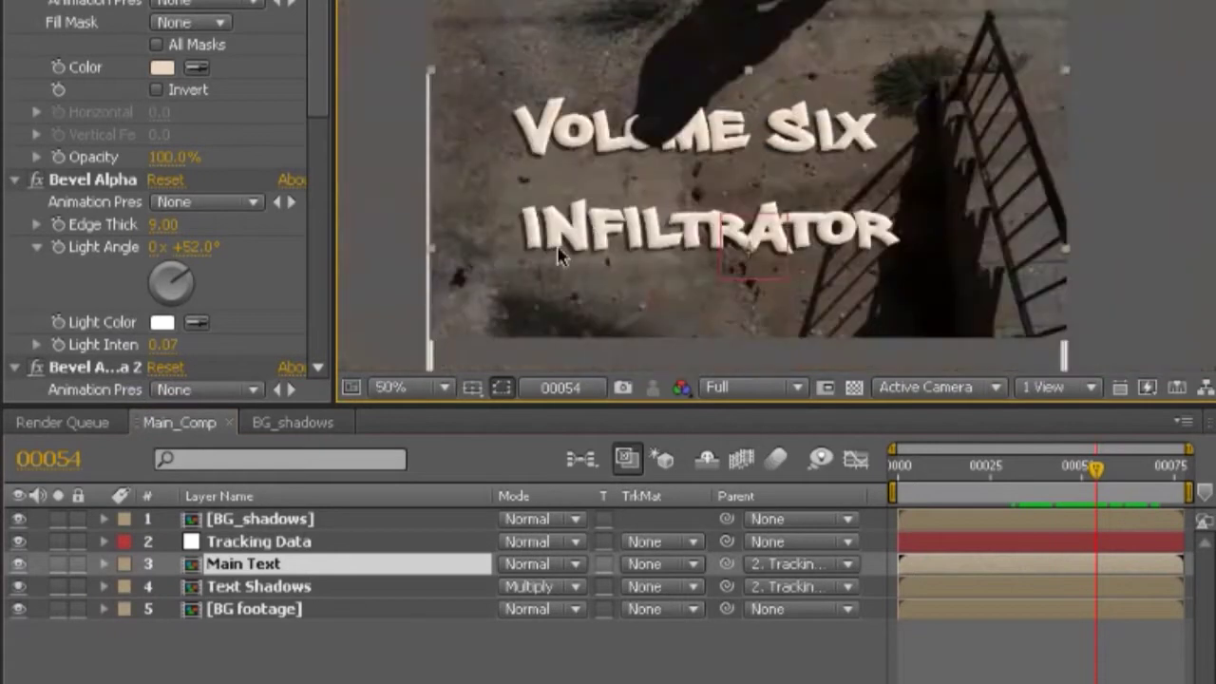
{"action": "scroll", "coordinate": [582, 228], "scroll_direction": "up", "scroll_amount": 2}
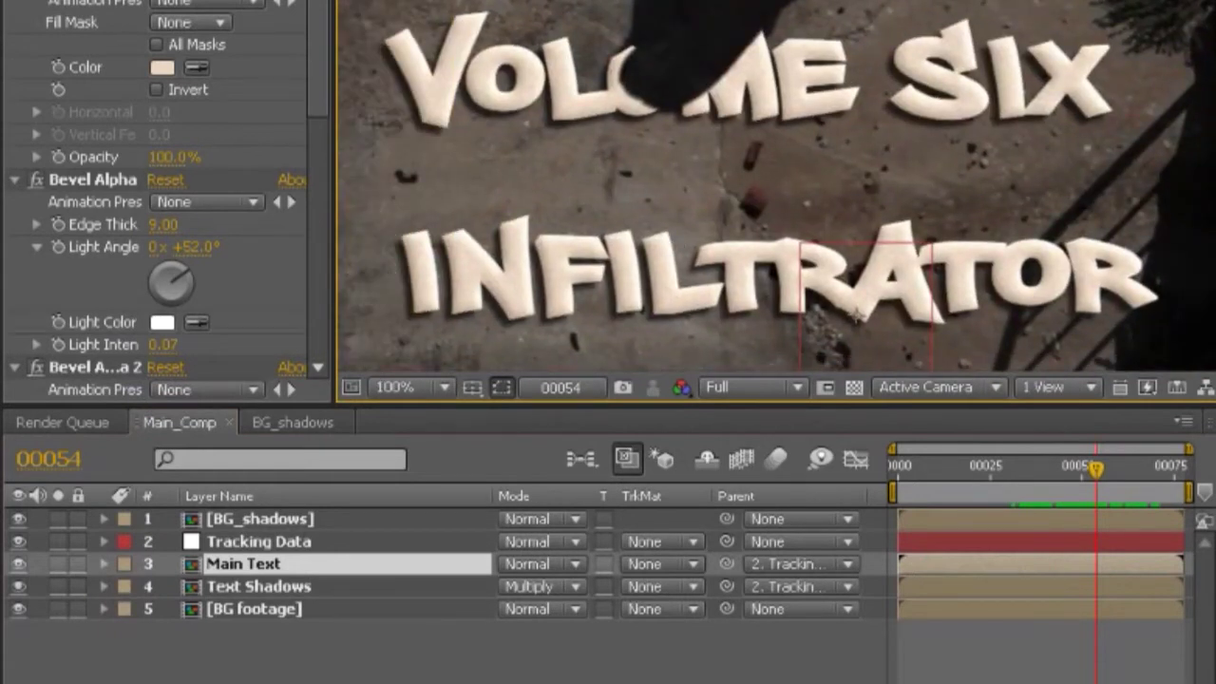
{"action": "mouse_move", "coordinate": [1089, 484]}
{"action": "left_mouse_down"}
{"action": "mouse_move", "coordinate": [1069, 483]}
{"action": "mouse_move", "coordinate": [1080, 482]}
{"action": "left_mouse_up"}
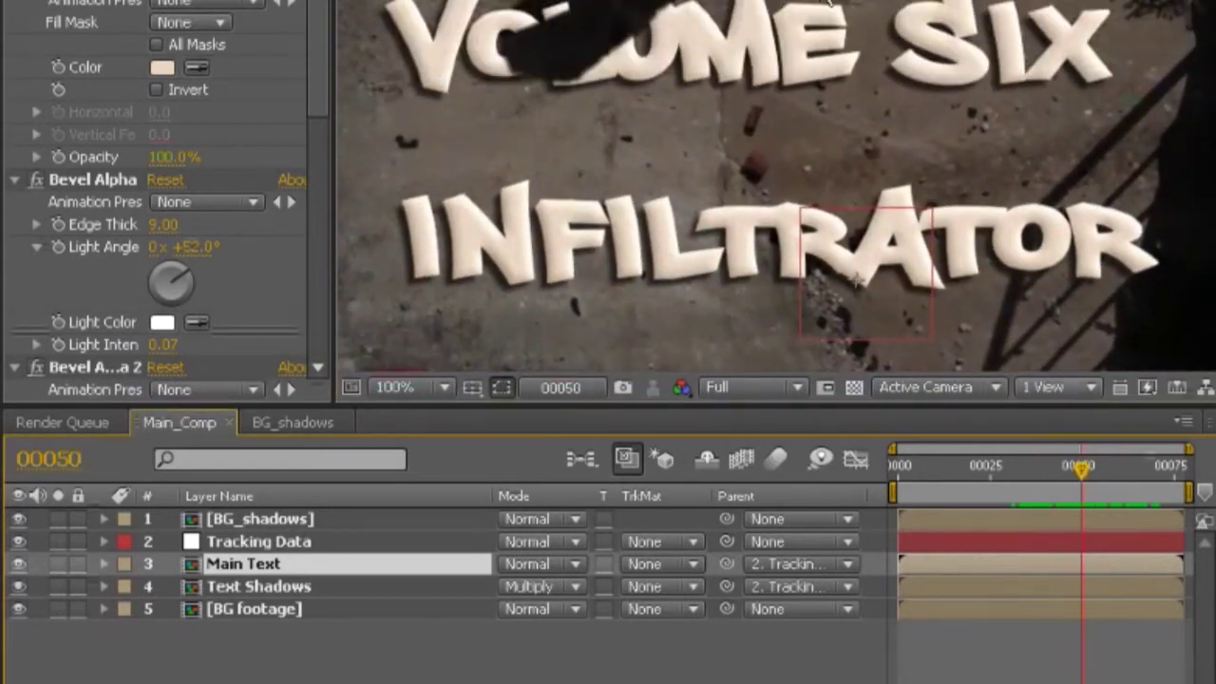
- Return to BG_shadows at frame 58 and make the Shadows 3 layer visible
{"action": "left_click", "coordinate": [285, 424]}
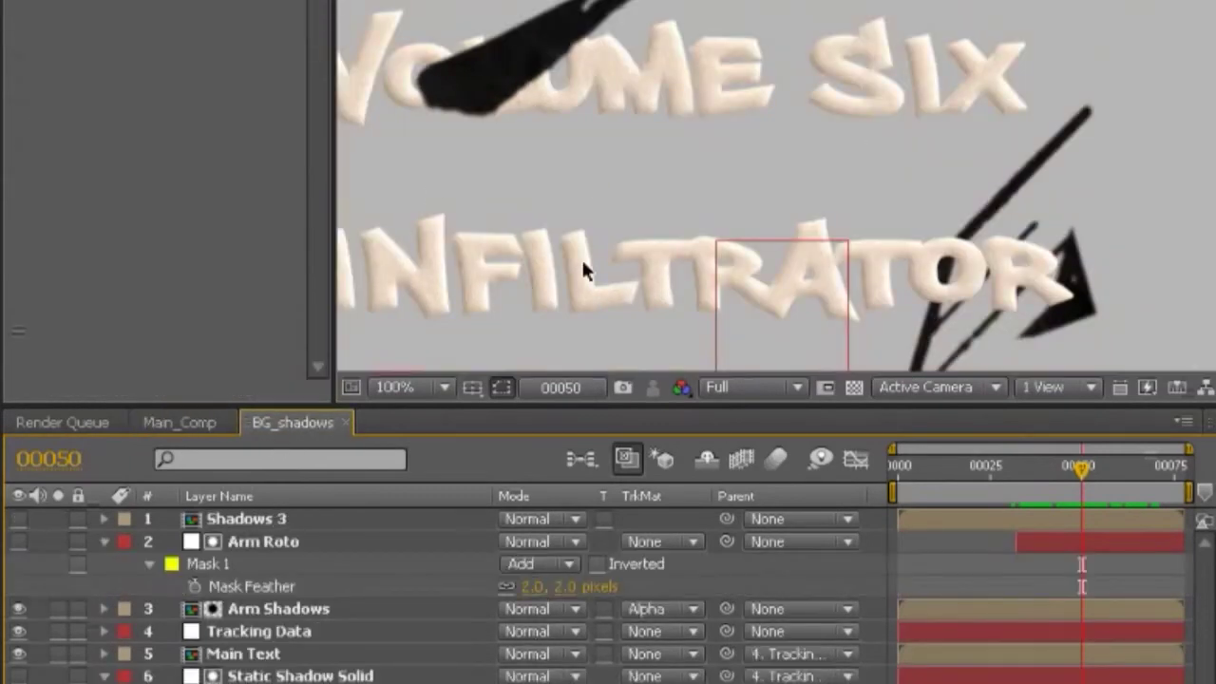
{"action": "left_click_drag", "start_coordinate": [1080, 468], "coordinate": [1111, 468]}
{"action": "scroll", "coordinate": [772, 245], "scroll_direction": "down", "scroll_amount": 2}
{"action": "scroll", "coordinate": [730, 285], "scroll_direction": "up", "scroll_amount": 2}
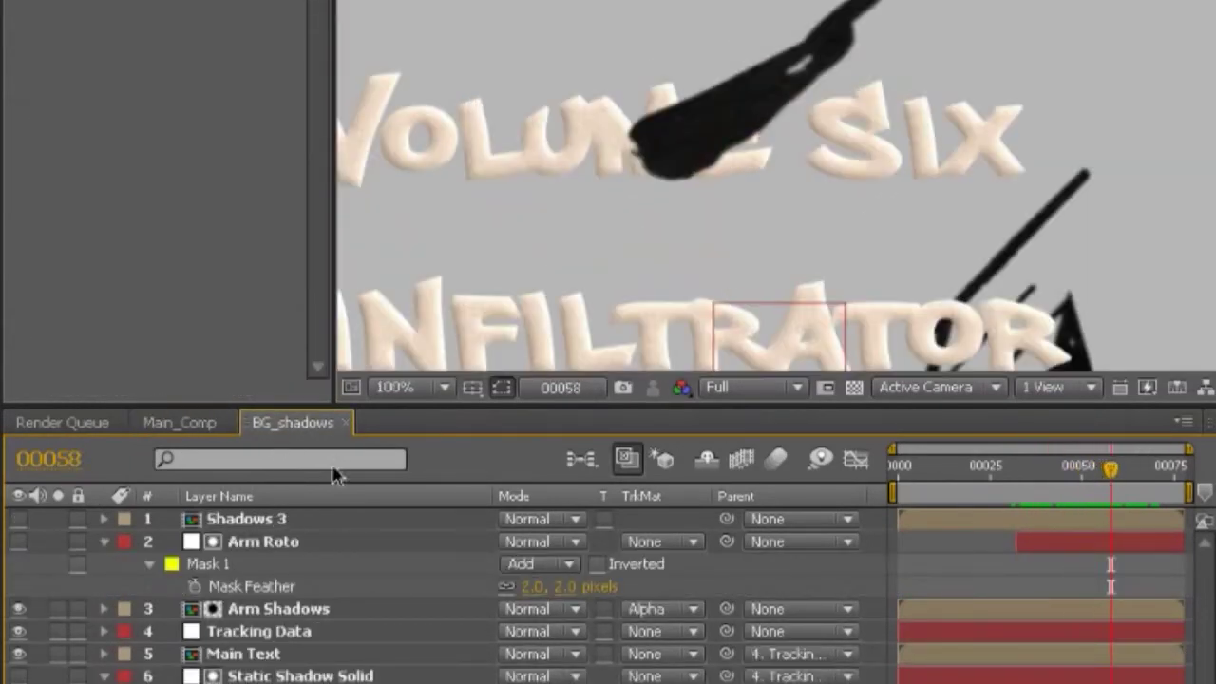
{"action": "left_click", "coordinate": [283, 543]}
{"action": "scroll", "coordinate": [634, 205], "scroll_direction": "down", "scroll_amount": 2}
{"action": "left_click", "coordinate": [237, 523]}
{"action": "left_click", "coordinate": [19, 518]}
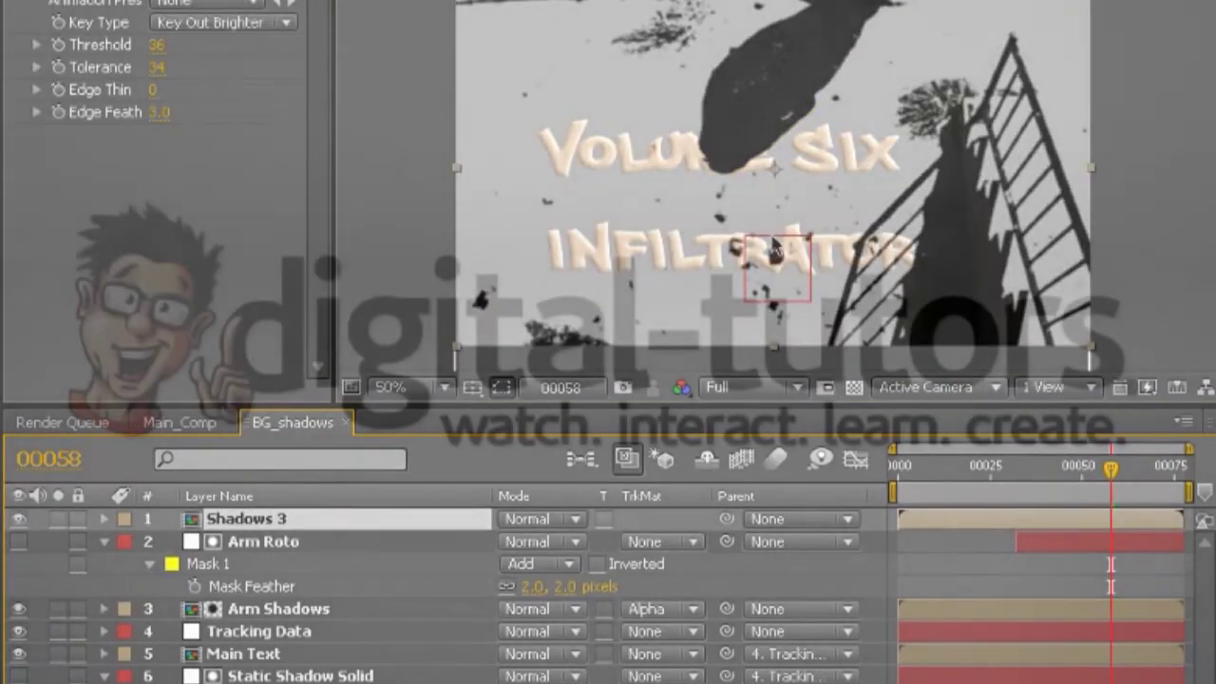
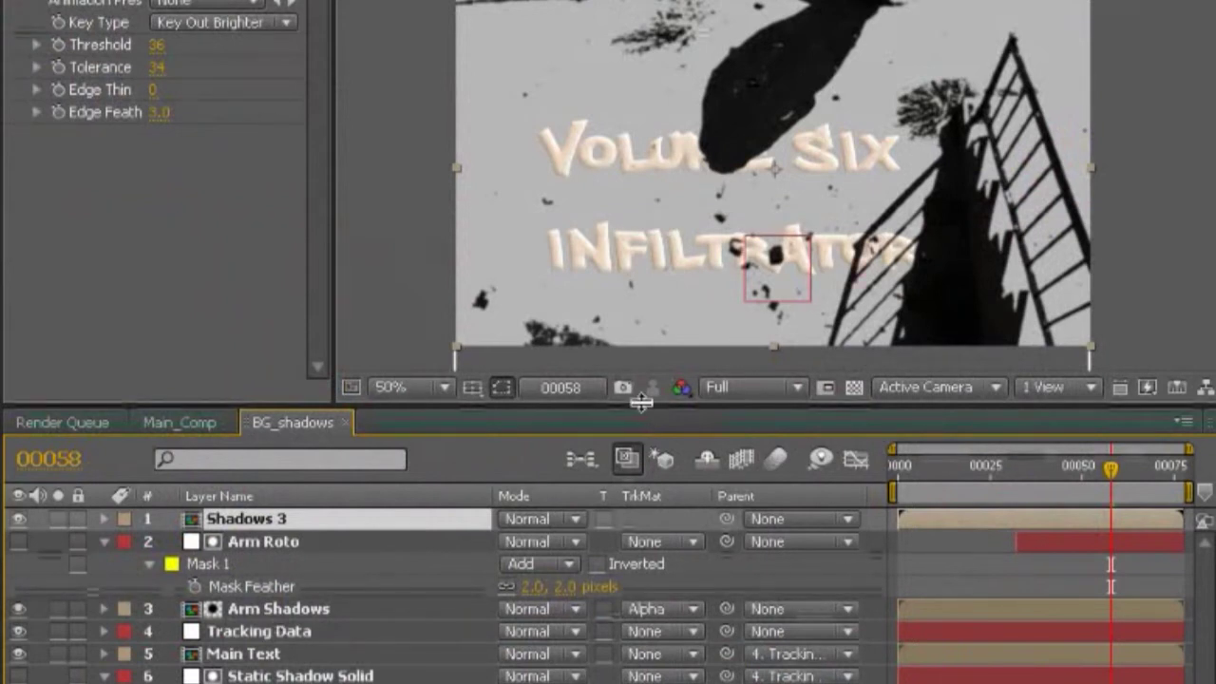
- At frame 33, create a white 960 x 540 px solid named Body Roto above Shadows 3 and hide it
{"action": "left_click_drag", "start_coordinate": [649, 410], "coordinate": [649, 423]}
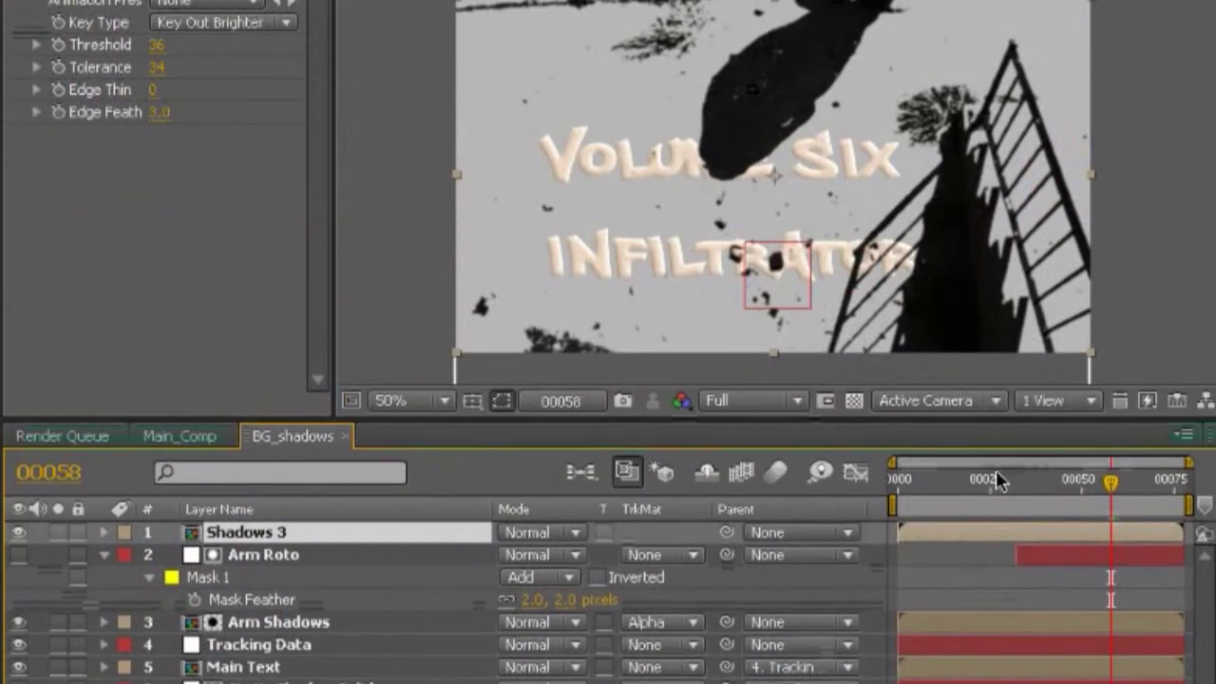
{"action": "left_click", "coordinate": [1015, 482]}
{"action": "left_click_drag", "start_coordinate": [1015, 485], "coordinate": [1018, 484]}
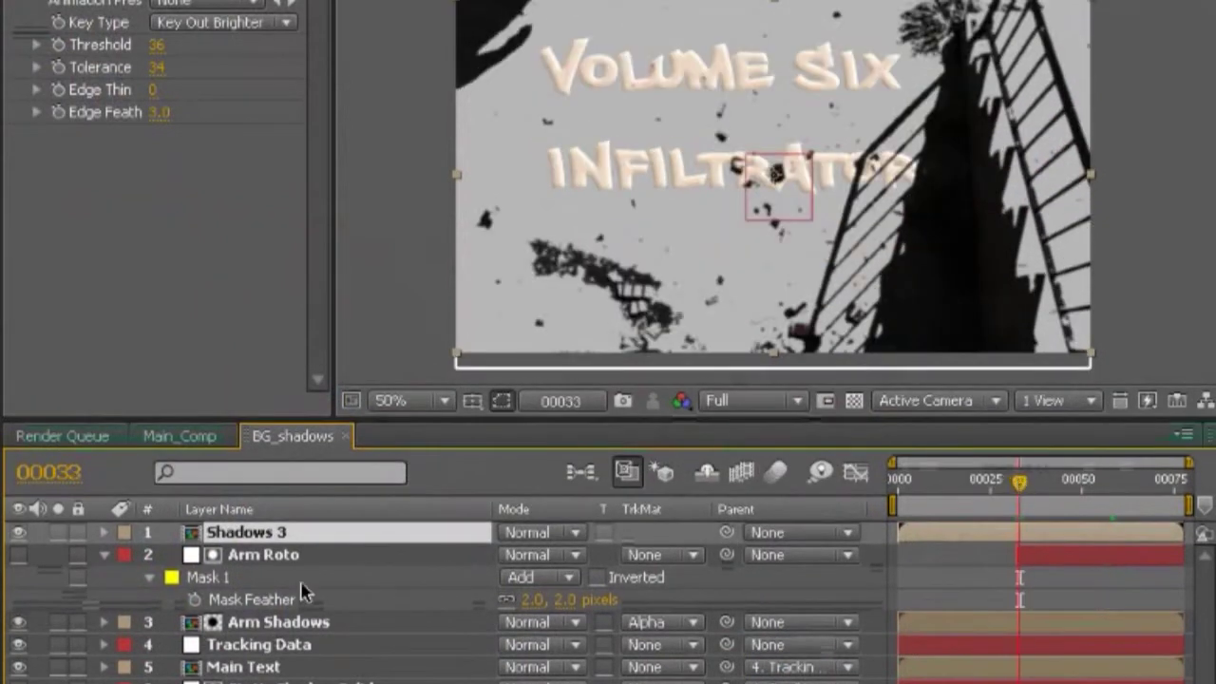
{"action": "key", "text": "ctrl+y"}
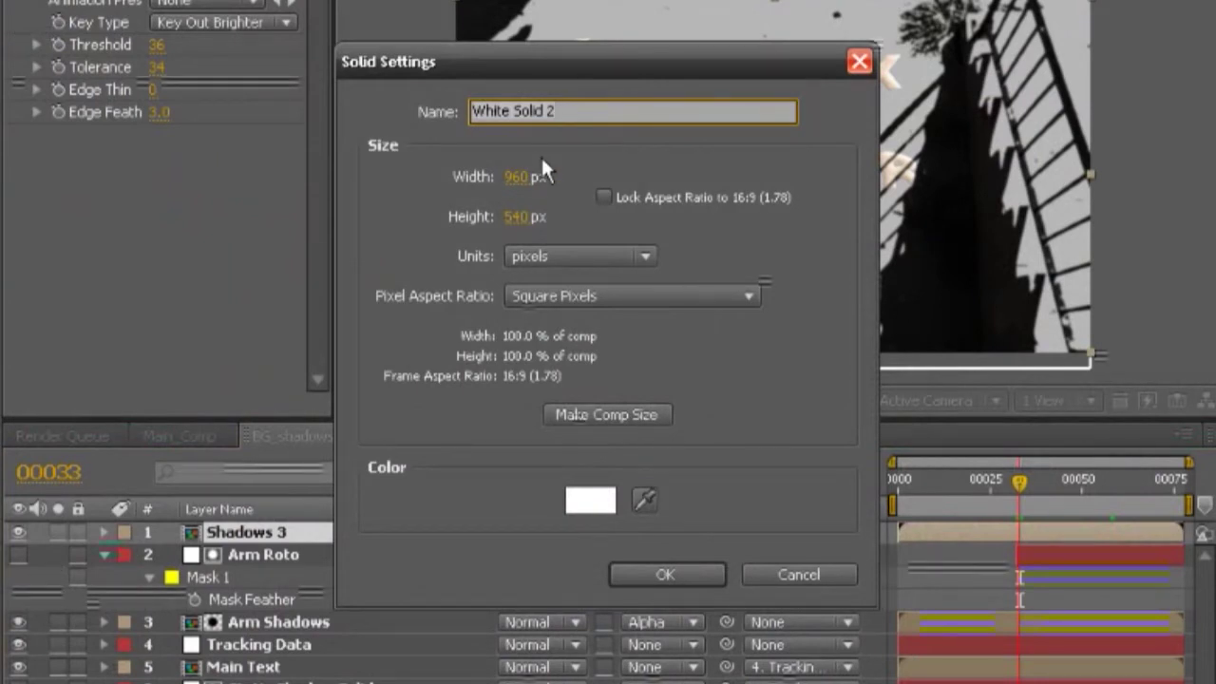
{"action": "type", "text": "Body sh"}
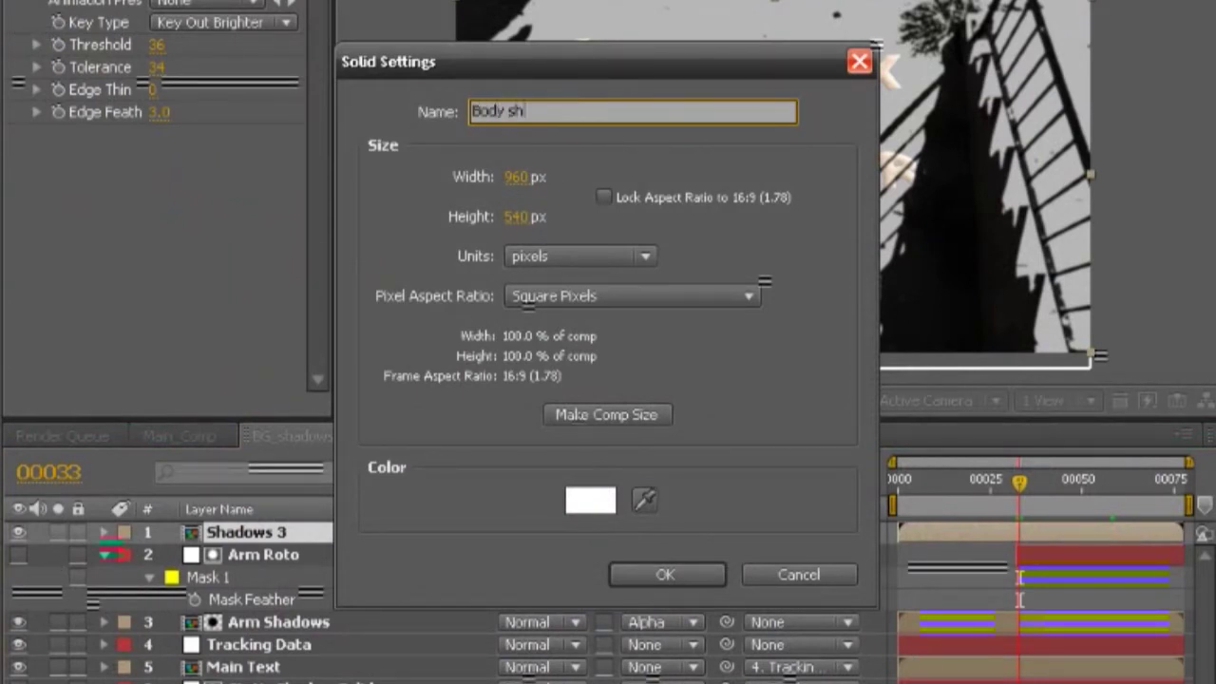
{"action": "type", "text": "ad"}
{"action": "key", "text": "BackSpace"}
{"action": "key", "text": "BackSpace"}
{"action": "key", "text": "BackSpace"}
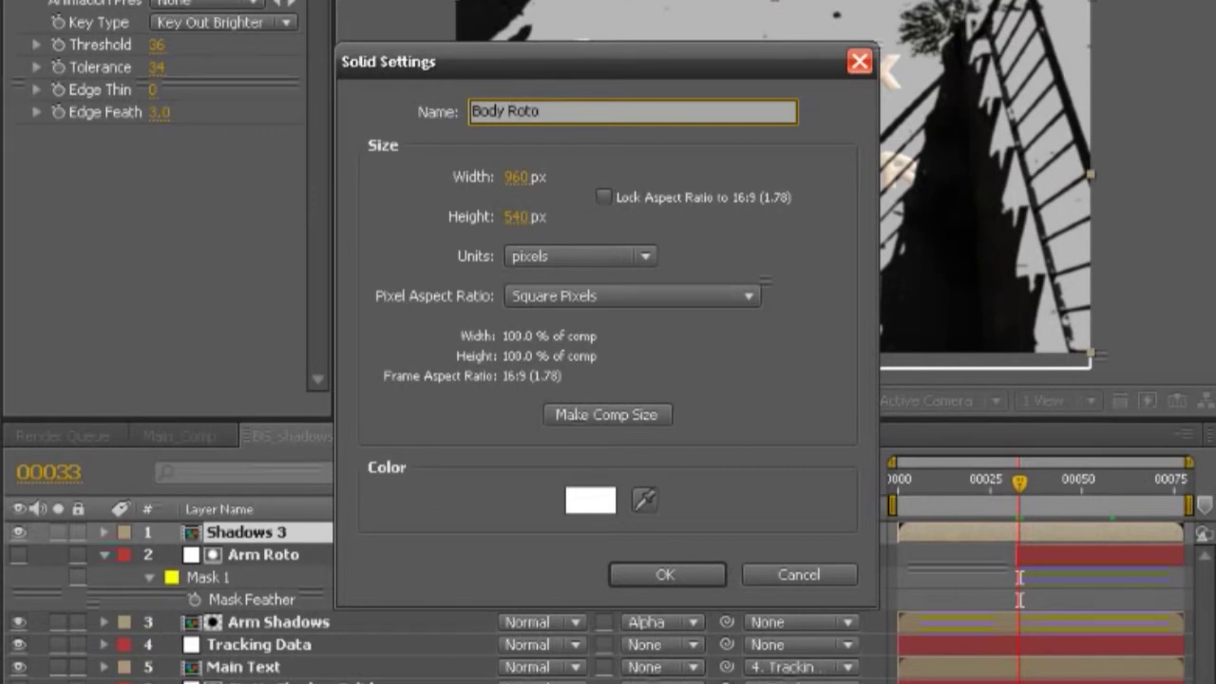
{"action": "type", "text": "Roto"}
{"action": "key", "text": "Return"}
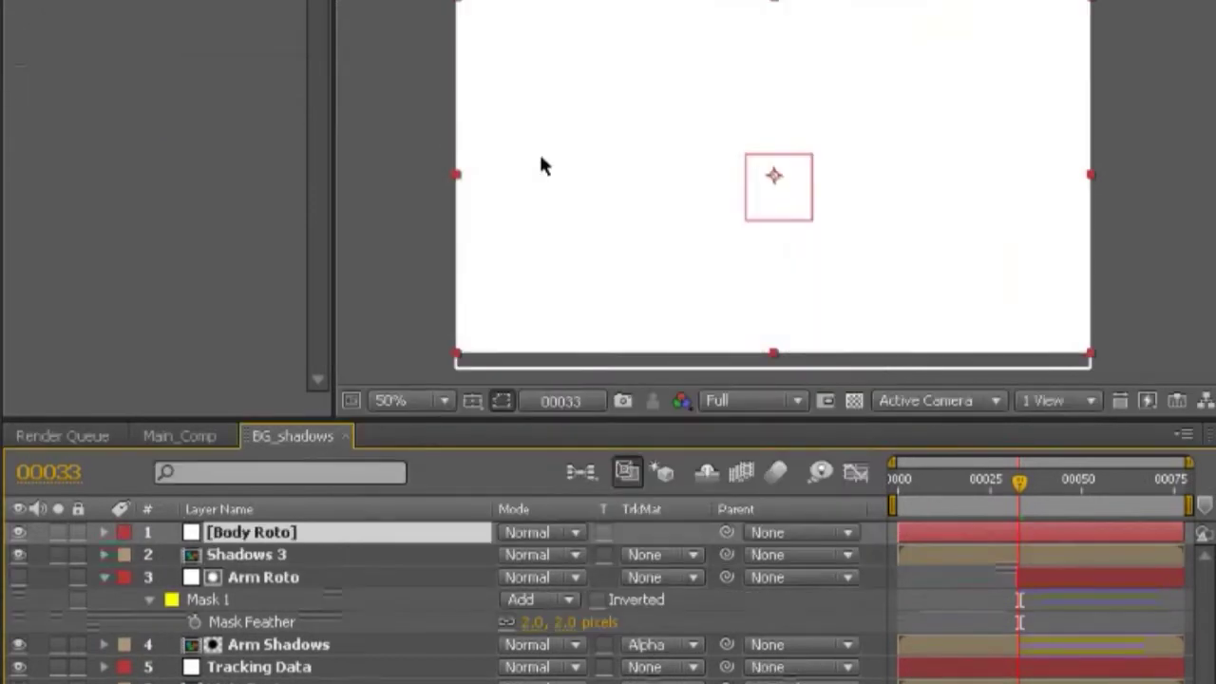
{"action": "left_click", "coordinate": [18, 532]}
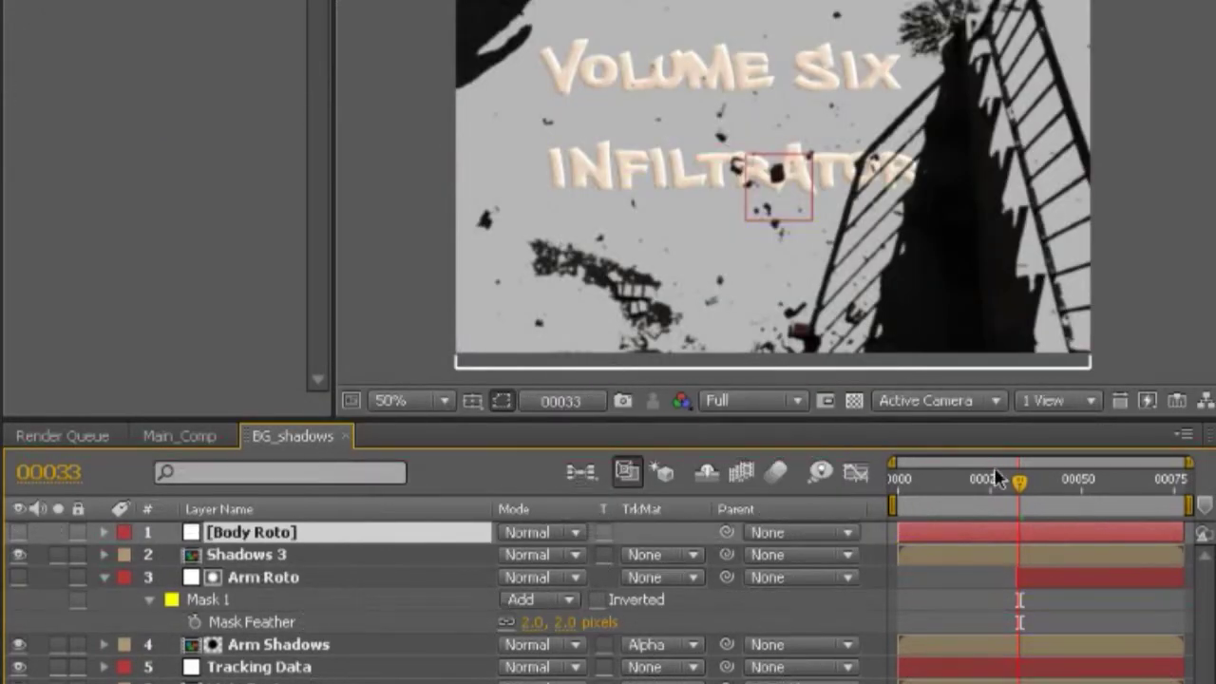
- At frame 53, draw a closed curved mask on Body Roto around the body shadow that crosses VOLUME
{"action": "mouse_move", "coordinate": [1078, 501]}
{"action": "left_mouse_down"}
{"action": "mouse_move", "coordinate": [1064, 493]}
{"action": "mouse_move", "coordinate": [1108, 499]}
{"action": "mouse_move", "coordinate": [1091, 498]}
{"action": "left_mouse_up"}
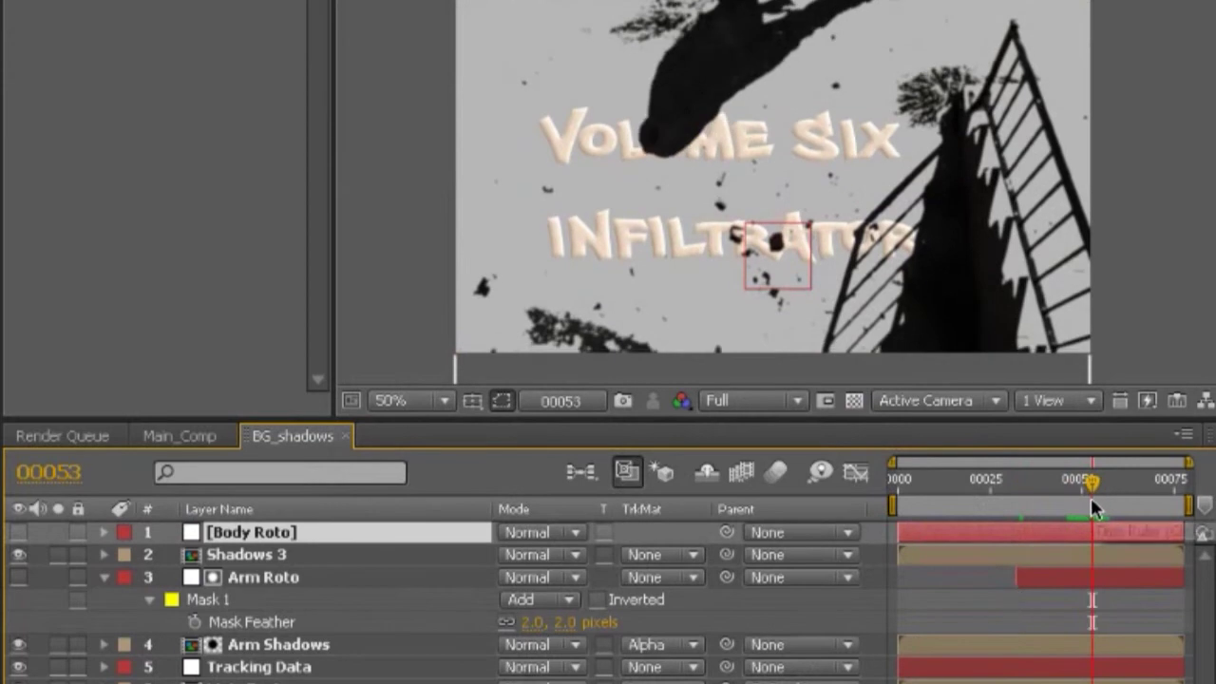
{"action": "scroll", "coordinate": [535, 94], "scroll_direction": "up", "scroll_amount": 1}
{"action": "scroll", "coordinate": [716, 231], "scroll_direction": "up", "scroll_amount": 1}
{"action": "scroll", "coordinate": [716, 231], "scroll_direction": "up", "scroll_amount": 1}
{"action": "scroll", "coordinate": [715, 231], "scroll_direction": "down", "scroll_amount": 1}
{"action": "left_click", "coordinate": [1045, 534]}
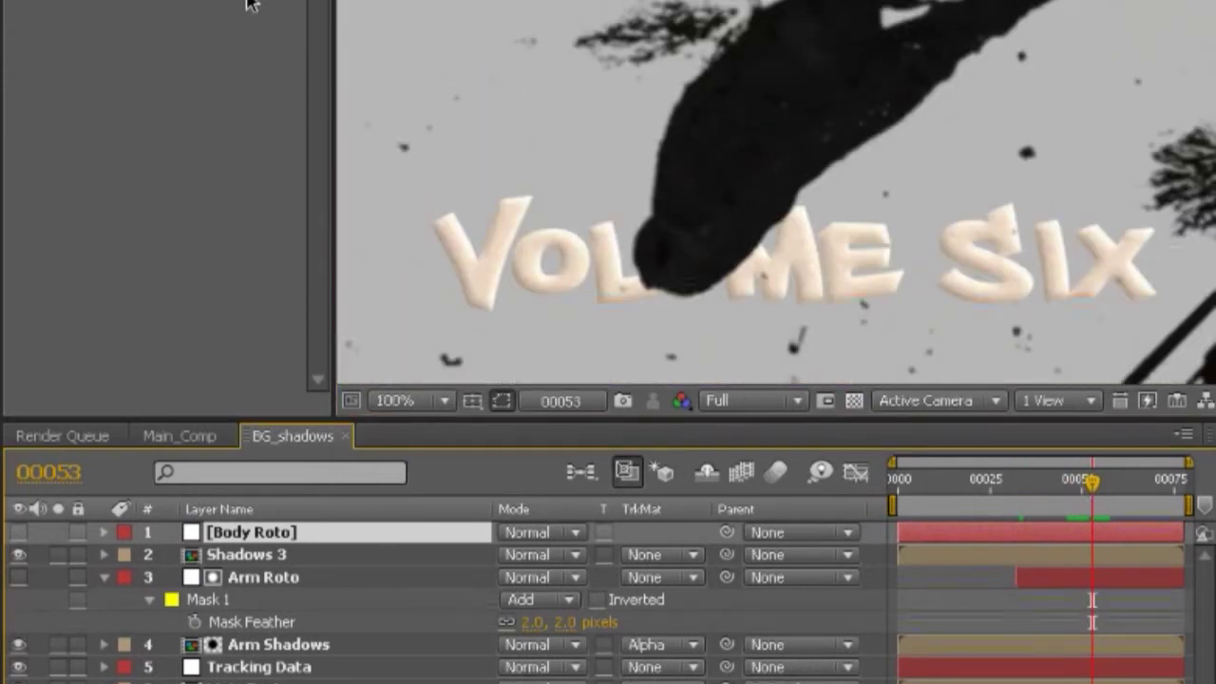
{"action": "left_click_drag", "start_coordinate": [686, 64], "coordinate": [673, 80]}
{"action": "left_click_drag", "start_coordinate": [637, 148], "coordinate": [642, 173]}
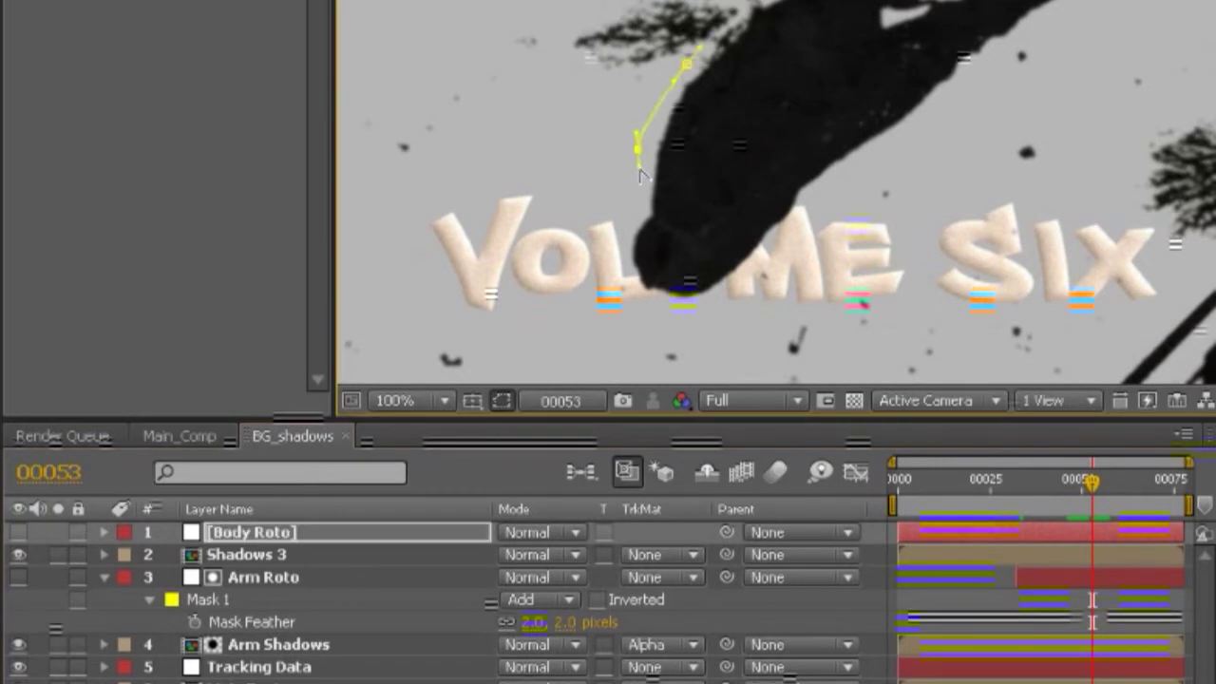
{"action": "left_click", "coordinate": [633, 211]}
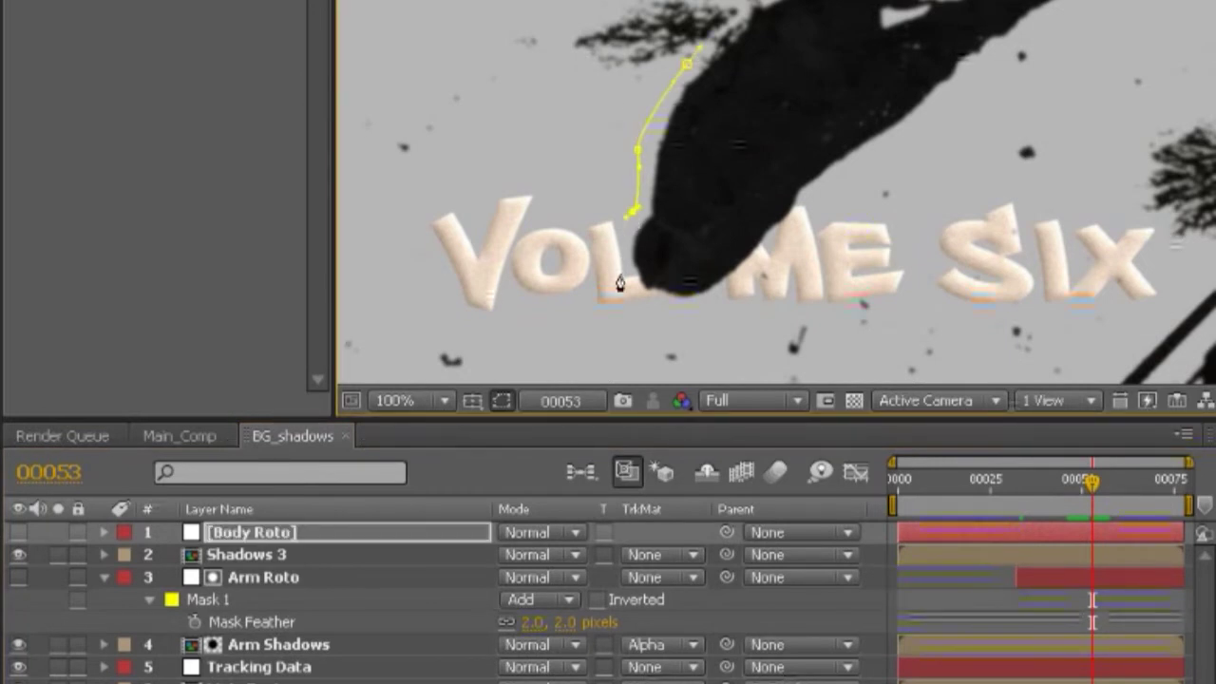
{"action": "left_click_drag", "start_coordinate": [686, 320], "coordinate": [686, 314]}
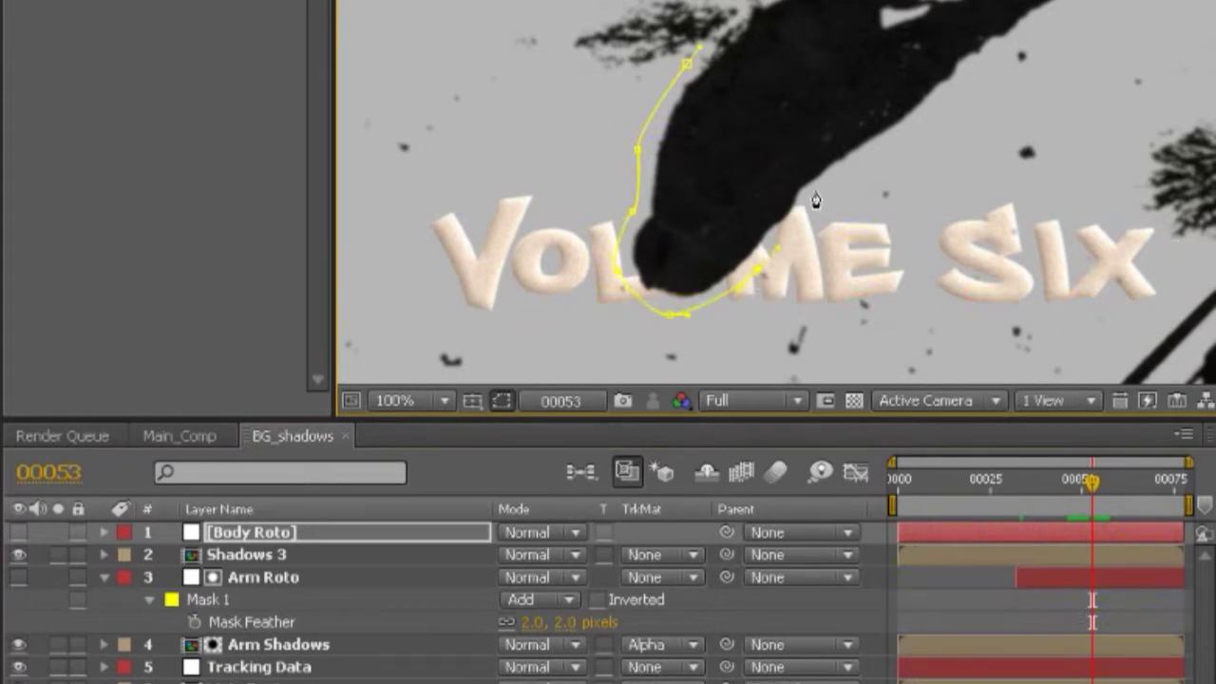
{"action": "left_click_drag", "start_coordinate": [766, 30], "coordinate": [781, 22]}
{"action": "left_click", "coordinate": [684, 68]}
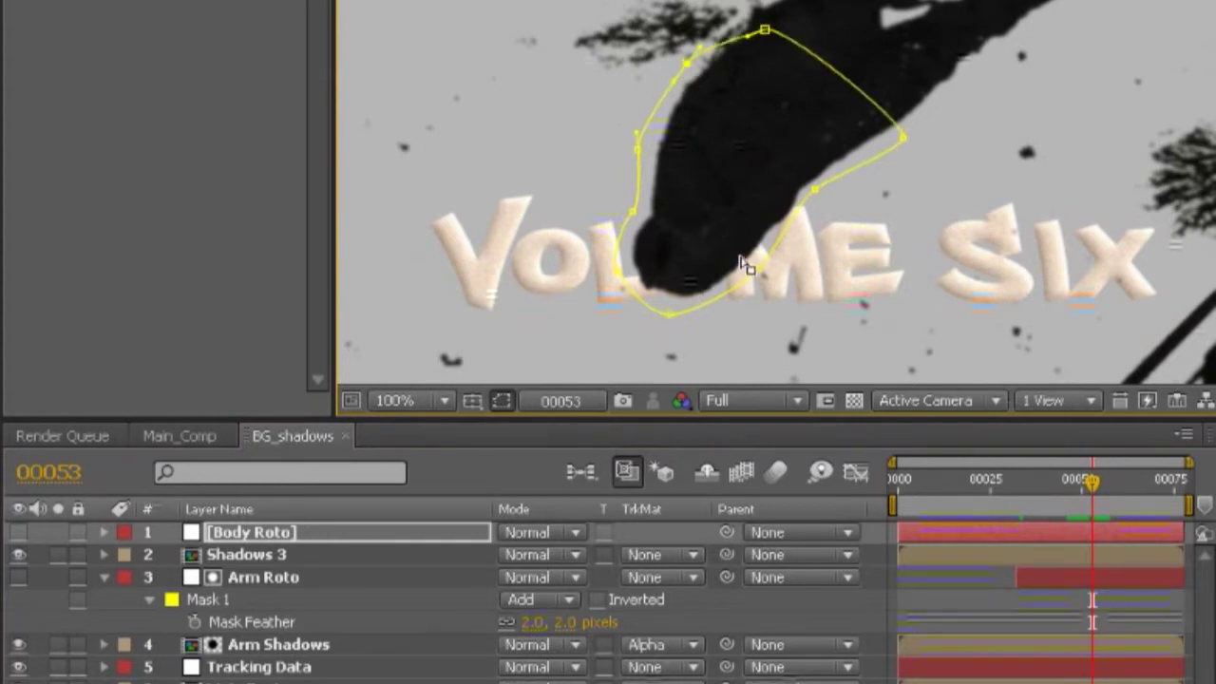
- Start keyframing Body Roto's mask path at frame 53, and at frame 47 move the whole mask over the body shadow
{"action": "scroll", "coordinate": [682, 179], "scroll_direction": "down", "scroll_amount": 3}
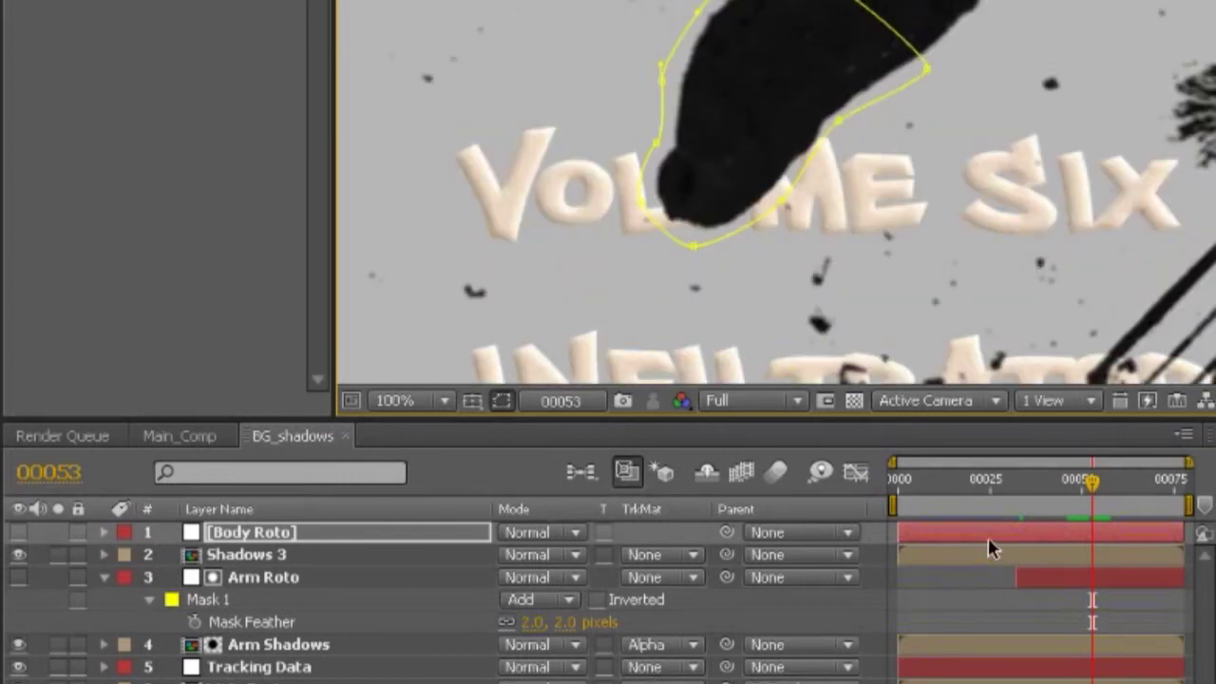
{"action": "key", "text": "m"}
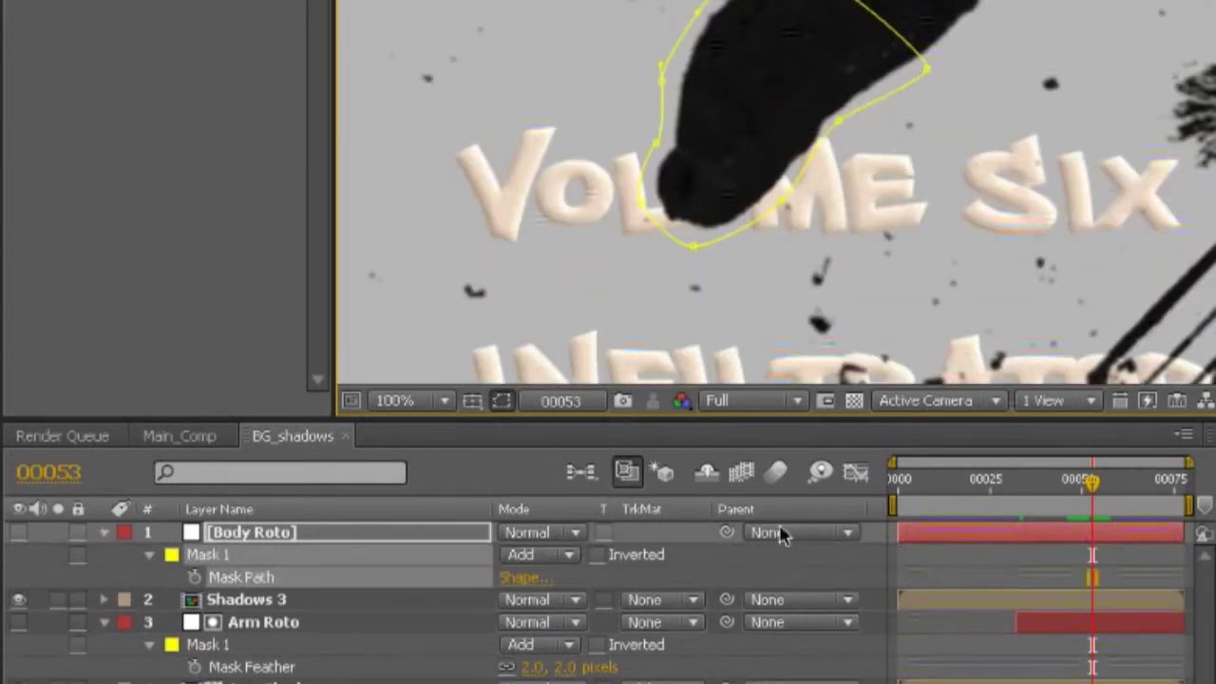
{"action": "left_click", "coordinate": [195, 576]}
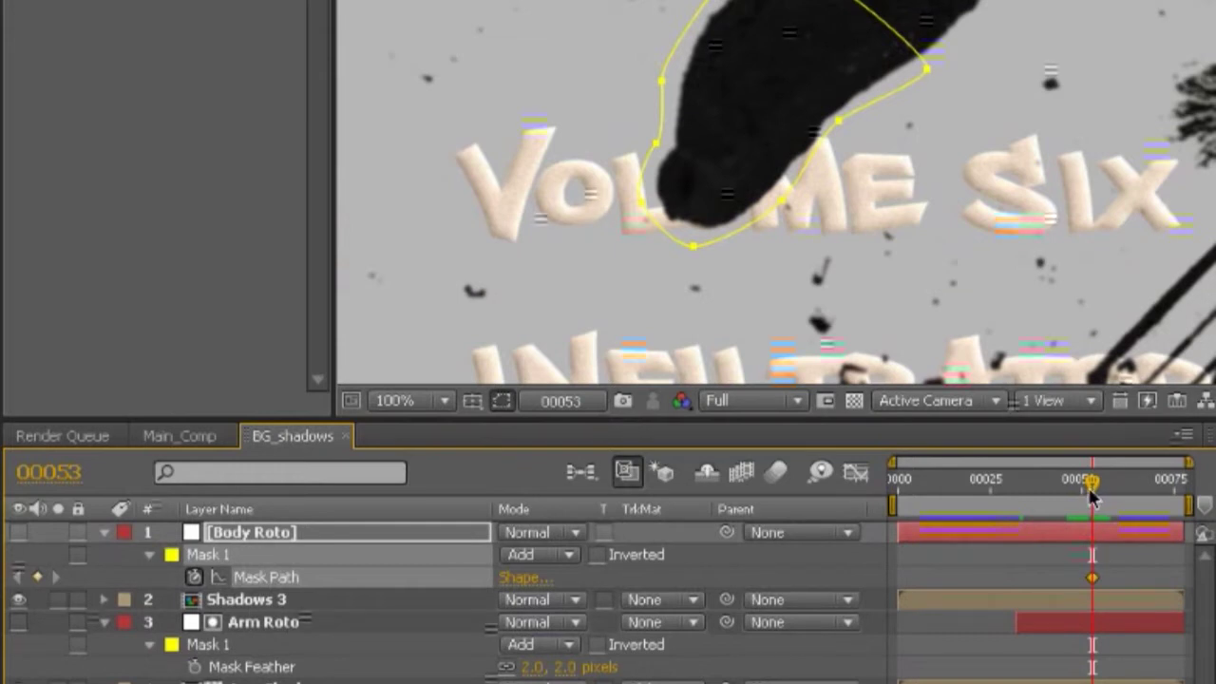
{"action": "left_click_drag", "start_coordinate": [1096, 487], "coordinate": [1074, 486]}
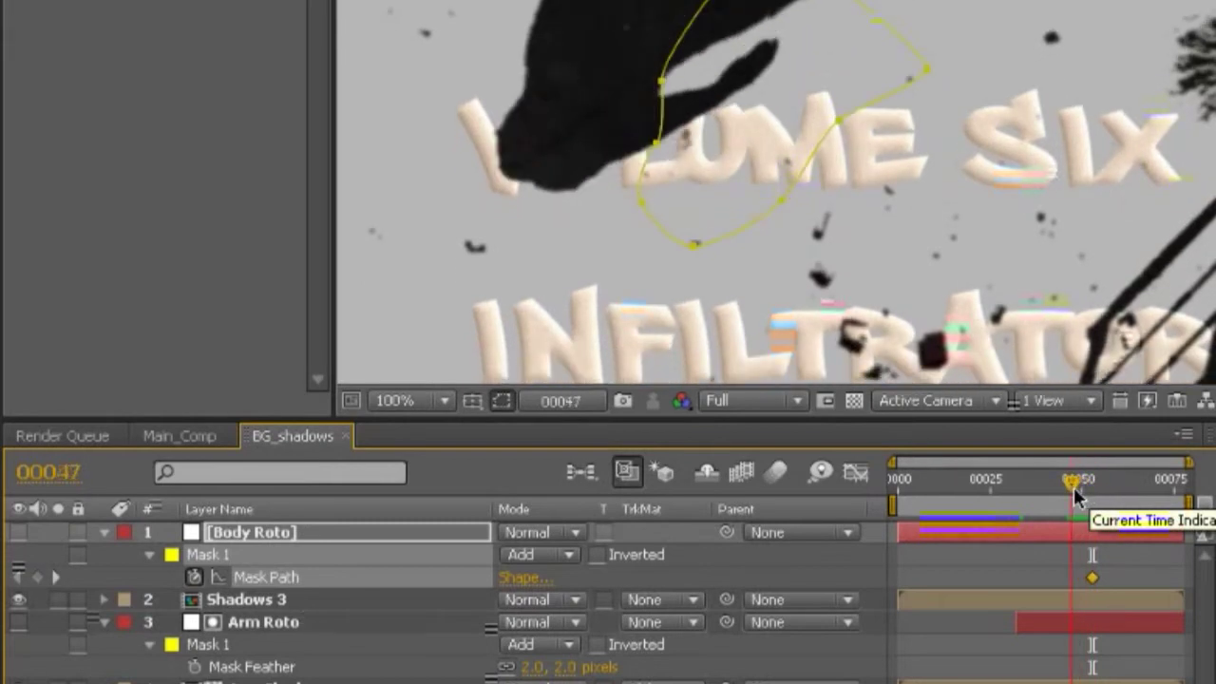
{"action": "double_click", "coordinate": [693, 244]}
{"action": "left_click_drag", "start_coordinate": [781, 131], "coordinate": [635, 93]}
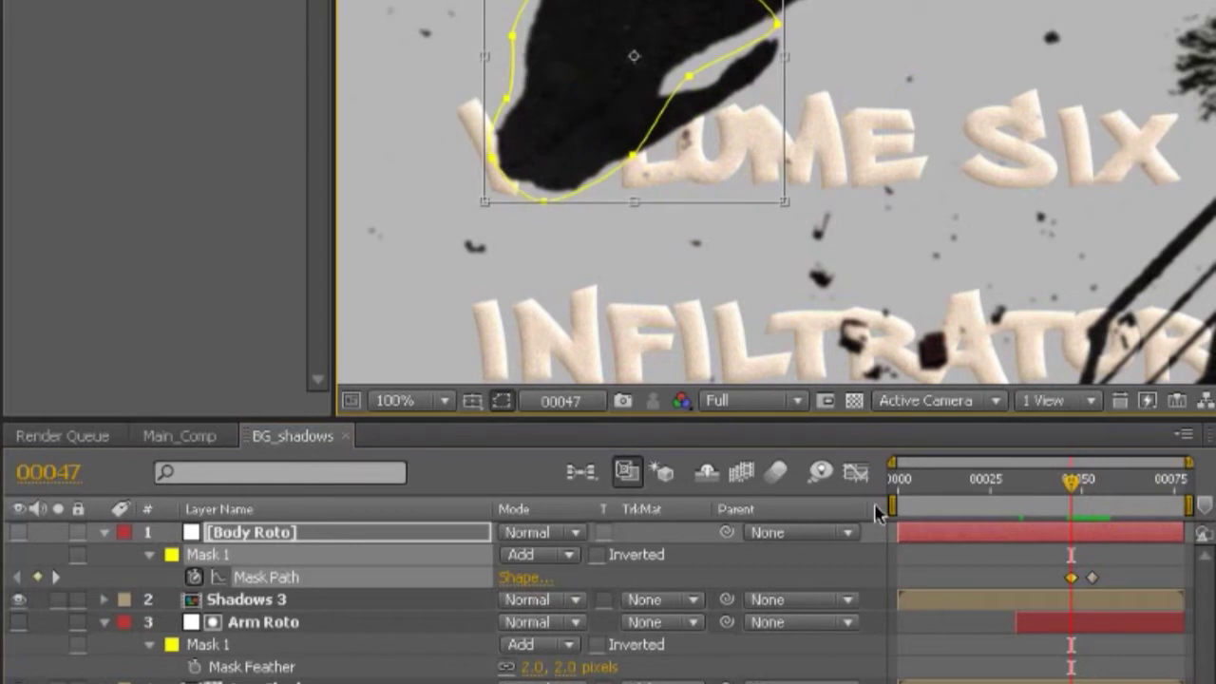
{"action": "left_click", "coordinate": [1101, 623]}
{"action": "left_click", "coordinate": [1134, 530]}
{"action": "left_click", "coordinate": [1117, 632]}
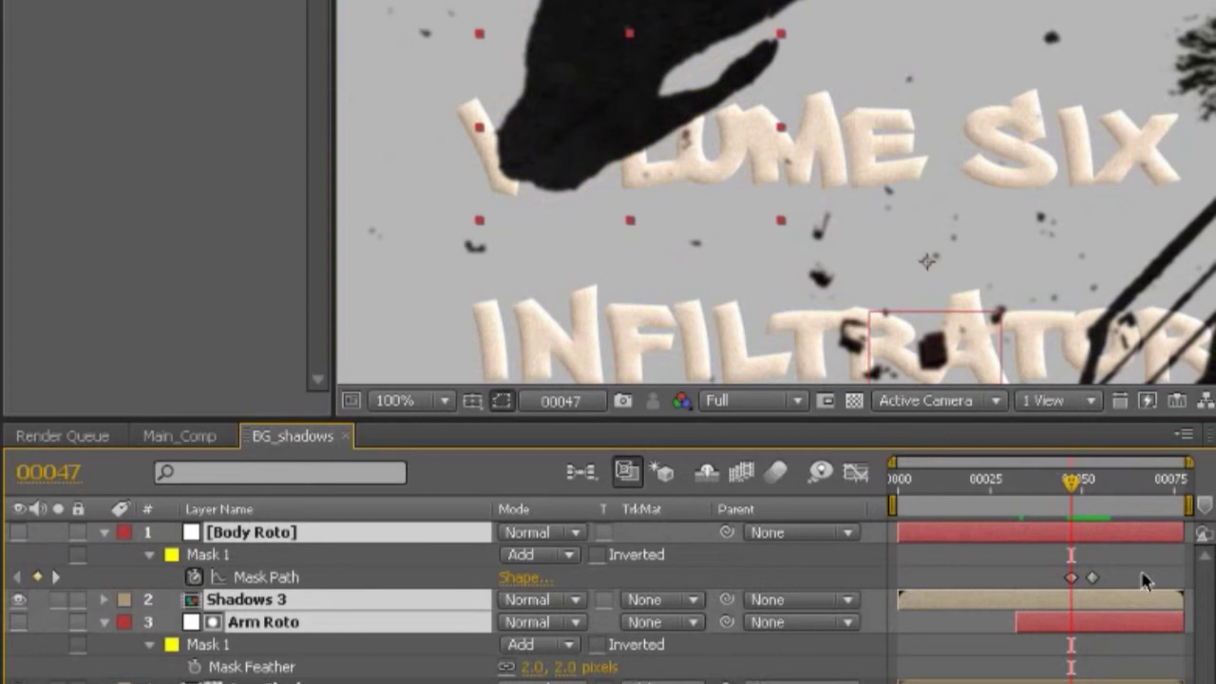
{"action": "left_click", "coordinate": [1135, 532]}
{"action": "left_click", "coordinate": [220, 647]}
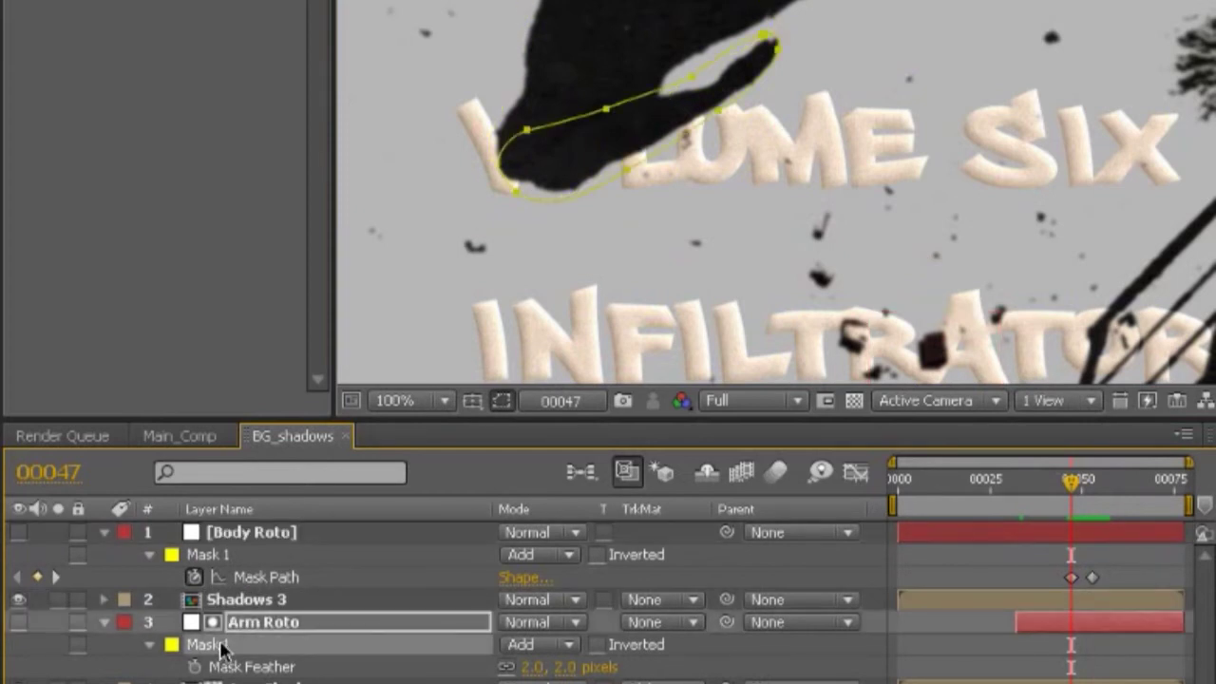
{"action": "left_click", "coordinate": [217, 558]}
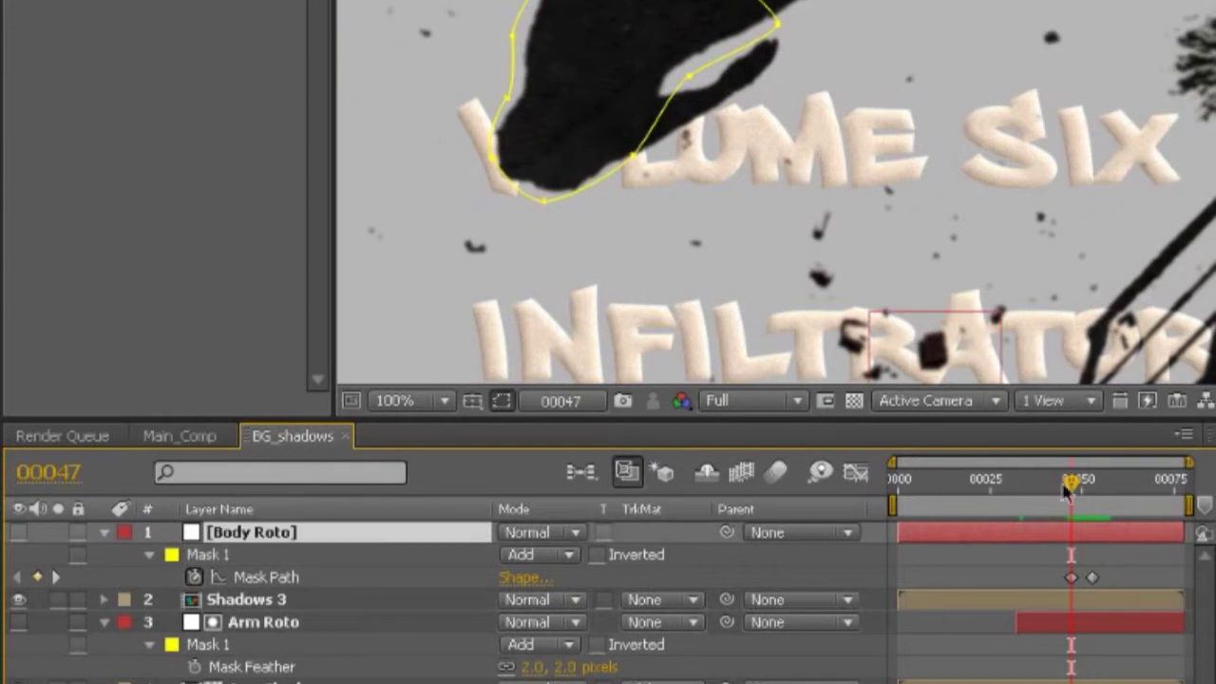
- At frame 38, move the whole Body Roto mask over the body shadow and rotate it counterclockwise to match the torso's lean
{"action": "left_click_drag", "start_coordinate": [1071, 482], "coordinate": [1034, 485]}
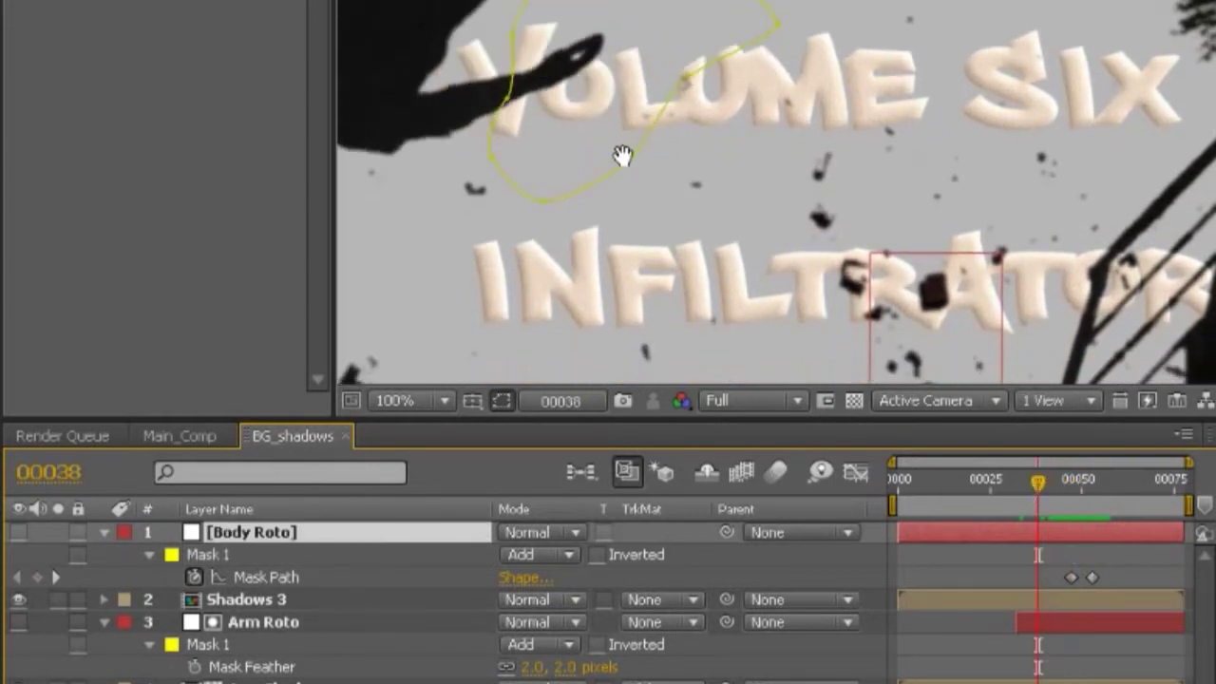
{"action": "left_click_drag", "start_coordinate": [630, 162], "coordinate": [673, 253]}
{"action": "left_click", "coordinate": [658, 303]}
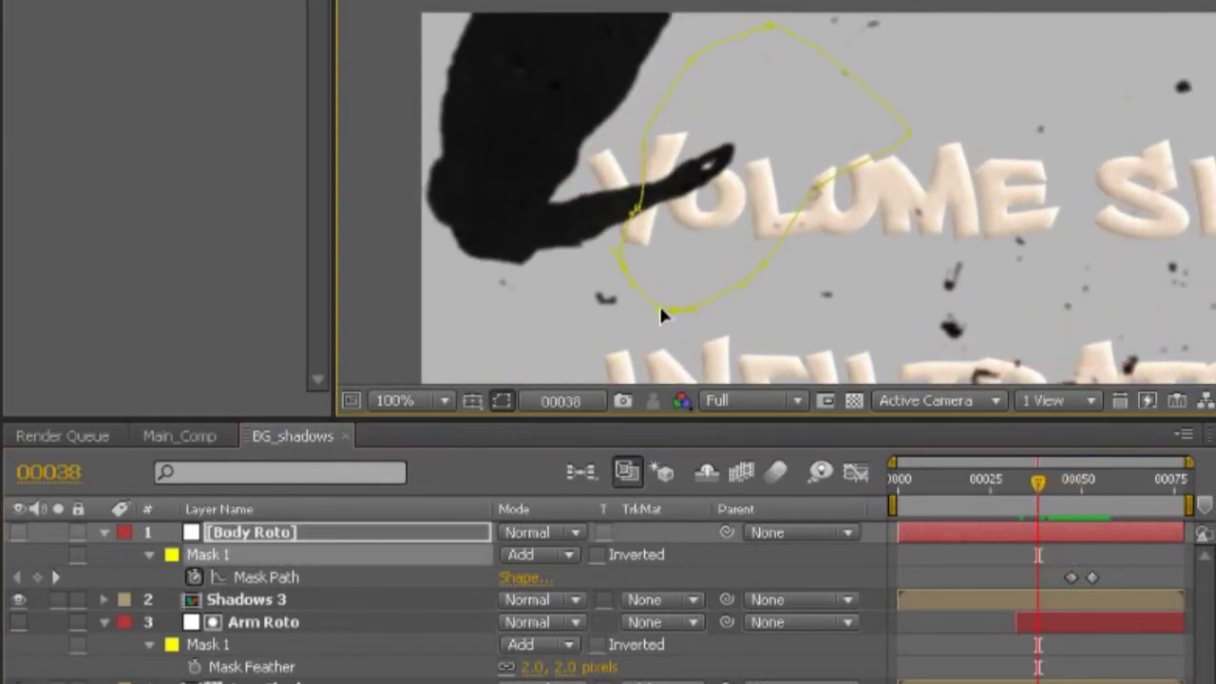
{"action": "double_click", "coordinate": [638, 211]}
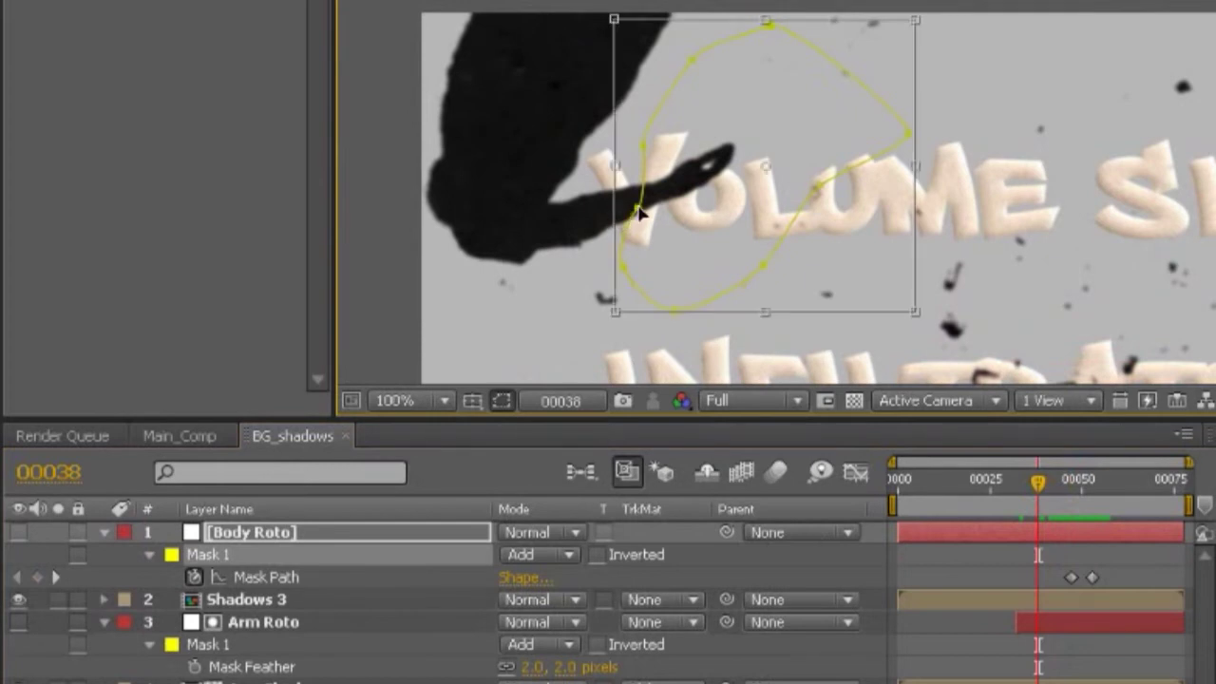
{"action": "left_click_drag", "start_coordinate": [793, 132], "coordinate": [565, 125]}
{"action": "left_click_drag", "start_coordinate": [748, 139], "coordinate": [864, 108]}
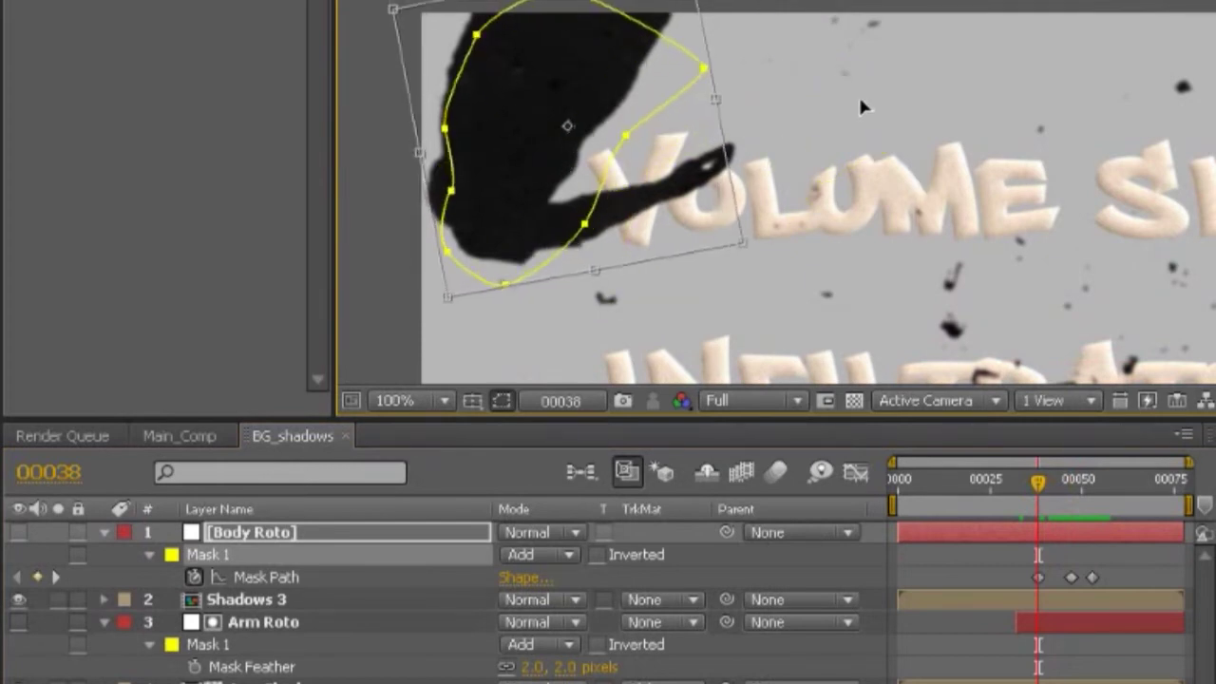
{"action": "mouse_move", "coordinate": [565, 140]}
{"action": "left_mouse_down"}
{"action": "mouse_move", "coordinate": [542, 127]}
{"action": "mouse_move", "coordinate": [564, 127]}
{"action": "left_mouse_up"}
{"action": "left_click_drag", "start_coordinate": [777, 278], "coordinate": [770, 145]}
{"action": "left_click_drag", "start_coordinate": [571, 147], "coordinate": [559, 145]}
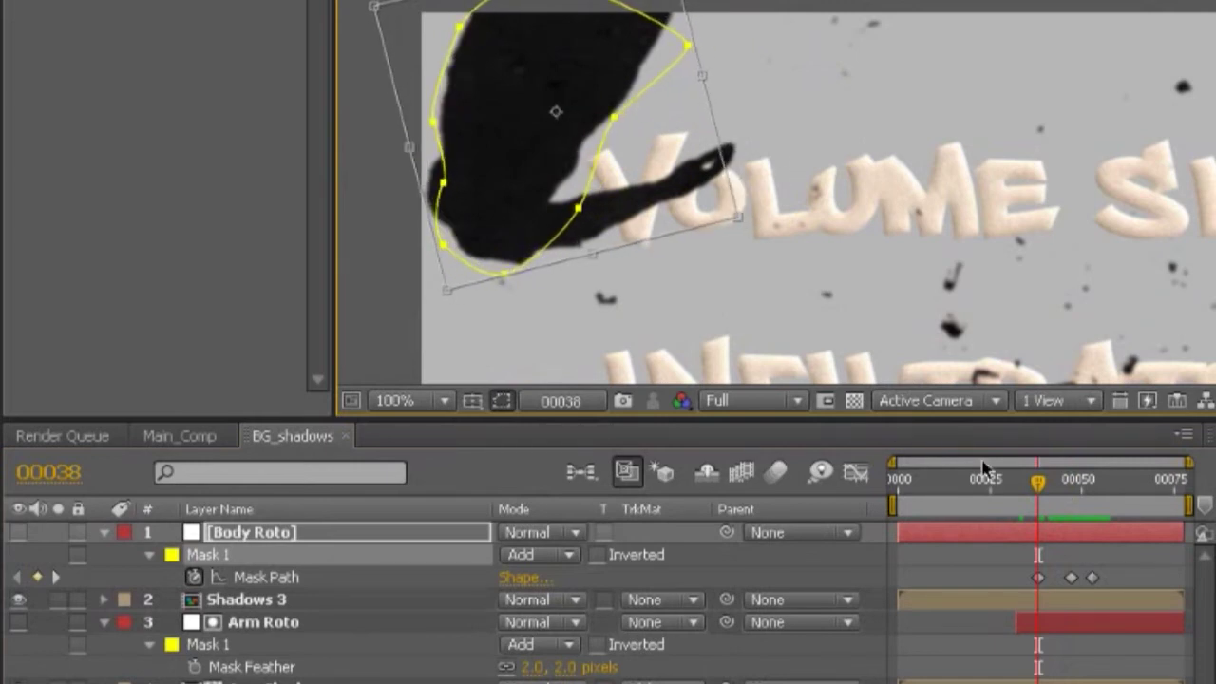
- At frame 42, shift the whole Body Roto mask up and right to fit the lower end of the body shadow
{"action": "key", "text": "Page_Down"}
{"action": "key", "text": "Page_Down"}
{"action": "key", "text": "Page_Down"}
{"action": "key", "text": "Page_Down"}
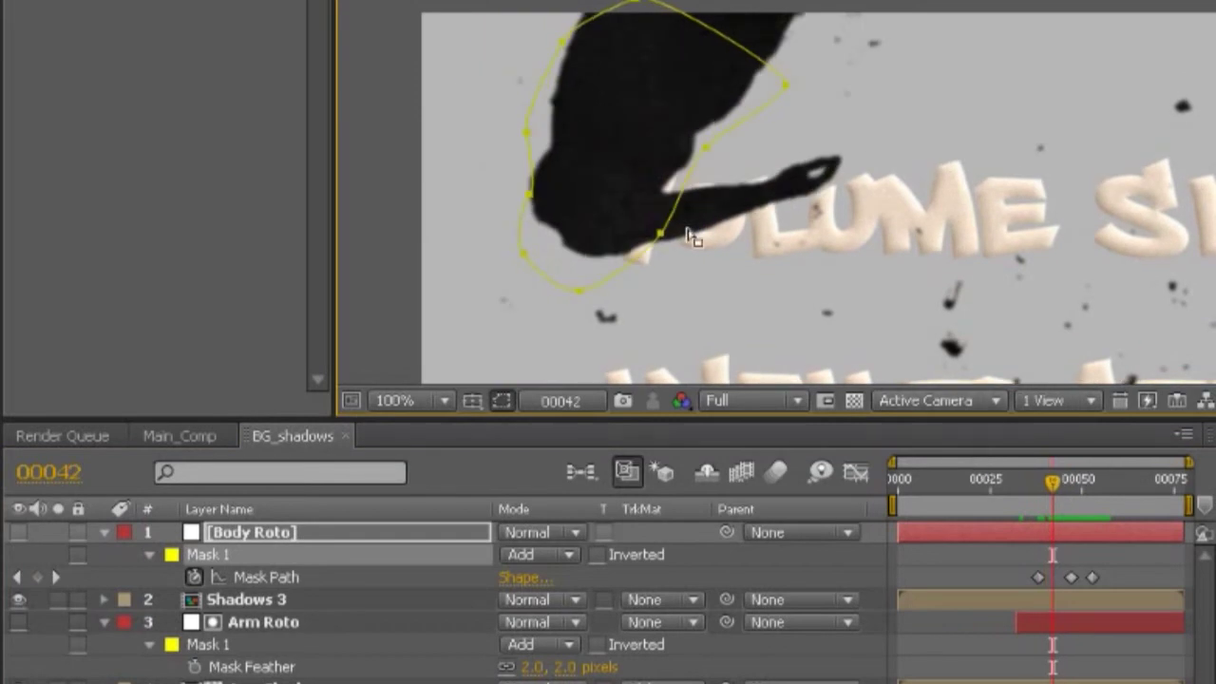
{"action": "scroll", "coordinate": [690, 231], "scroll_direction": "up", "scroll_amount": 2}
{"action": "double_click", "coordinate": [549, 297]}
{"action": "left_click_drag", "start_coordinate": [522, 266], "coordinate": [523, 228]}
{"action": "scroll", "coordinate": [520, 230], "scroll_direction": "down", "scroll_amount": 2}
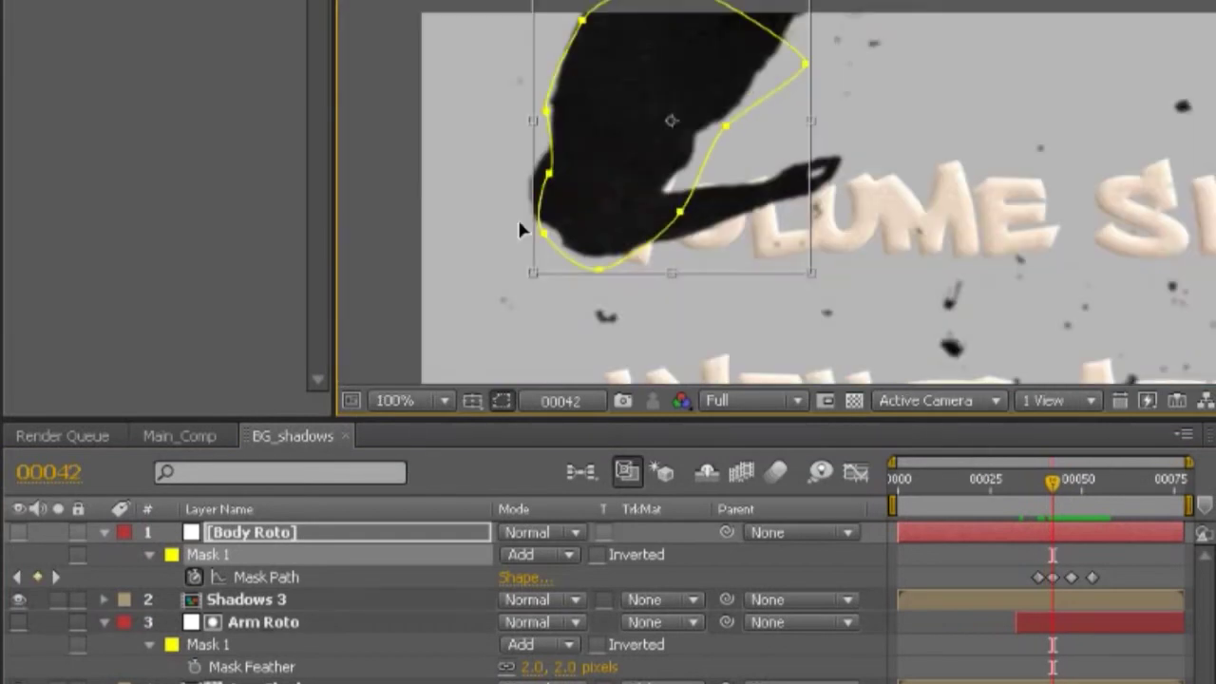
- Examine how the Body Roto mask follows the body shadow frame by frame between frames 42 and 54
{"action": "key", "text": "Page_Down"}
{"action": "key", "text": "Page_Down"}
{"action": "key", "text": "Page_Down"}
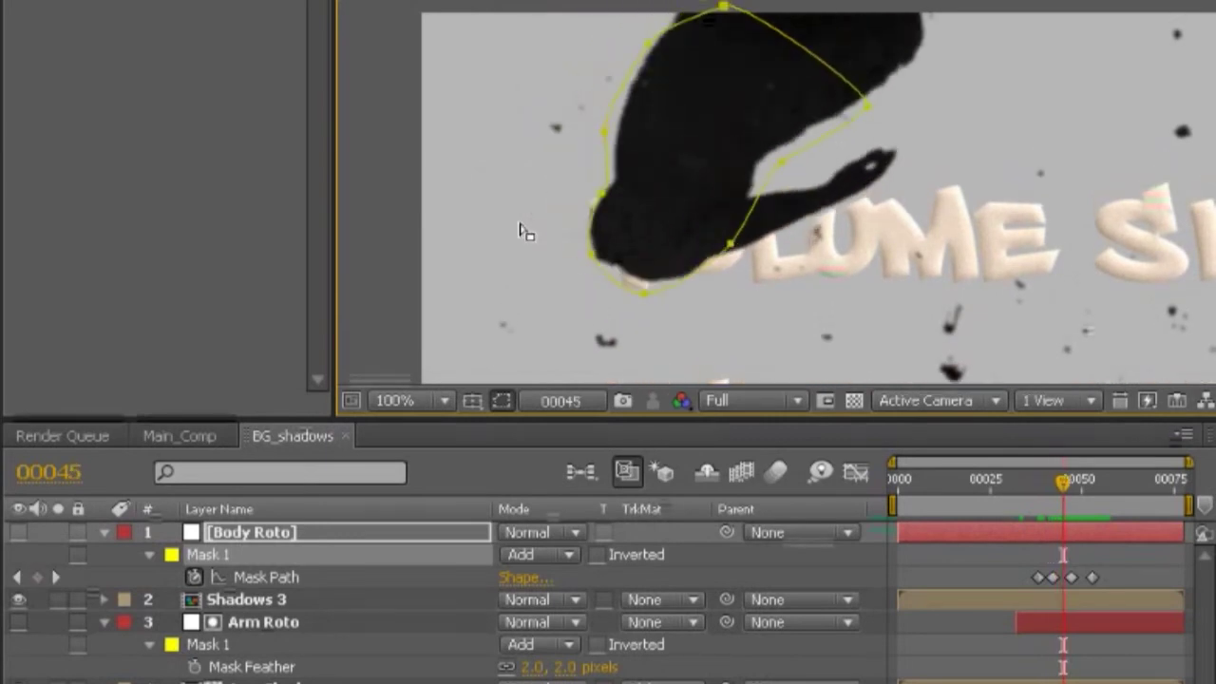
{"action": "scroll", "coordinate": [521, 231], "scroll_direction": "up", "scroll_amount": 2}
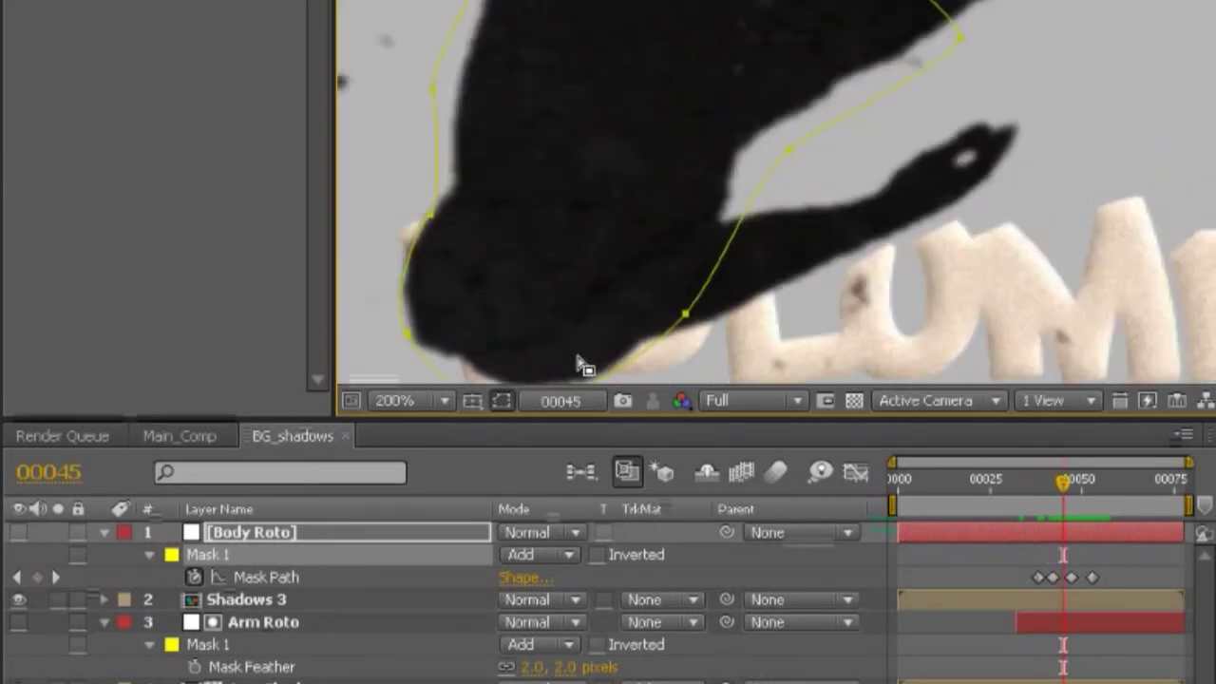
{"action": "key", "text": "Page_Down"}
{"action": "key", "text": "Page_Down"}
{"action": "key", "text": "Page_Down"}
{"action": "key", "text": "Page_Down"}
{"action": "key", "text": "Page_Down"}
{"action": "key", "text": "Page_Down"}
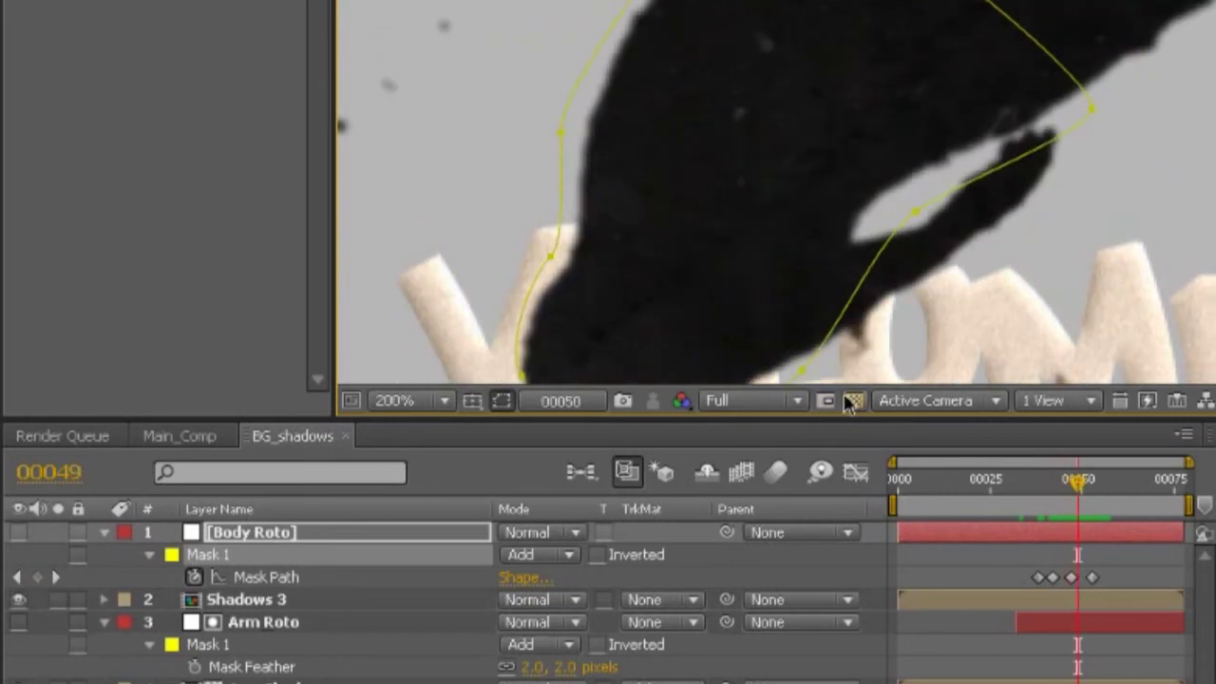
{"action": "key", "text": "Page_Down"}
{"action": "key", "text": "Page_Down"}
{"action": "key", "text": "Page_Down"}
{"action": "scroll", "coordinate": [850, 302], "scroll_direction": "down", "scroll_amount": 2}
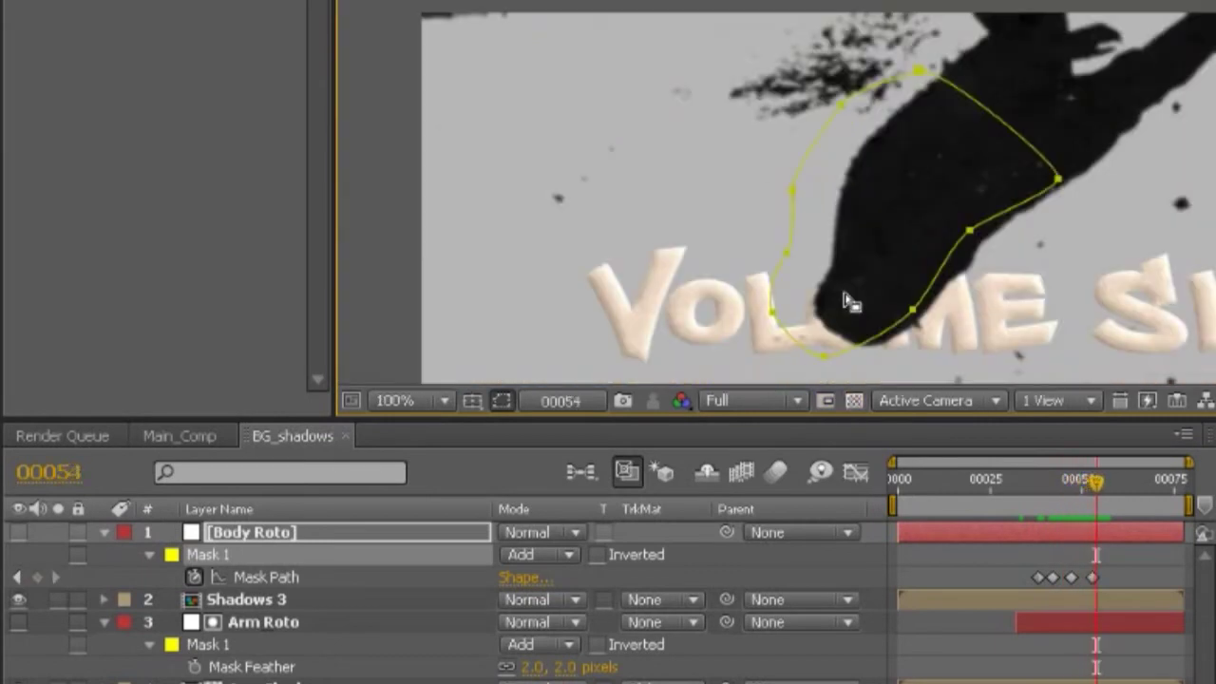
{"action": "left_click_drag", "start_coordinate": [850, 303], "coordinate": [773, 279]}
{"action": "key", "text": "Page_Up"}
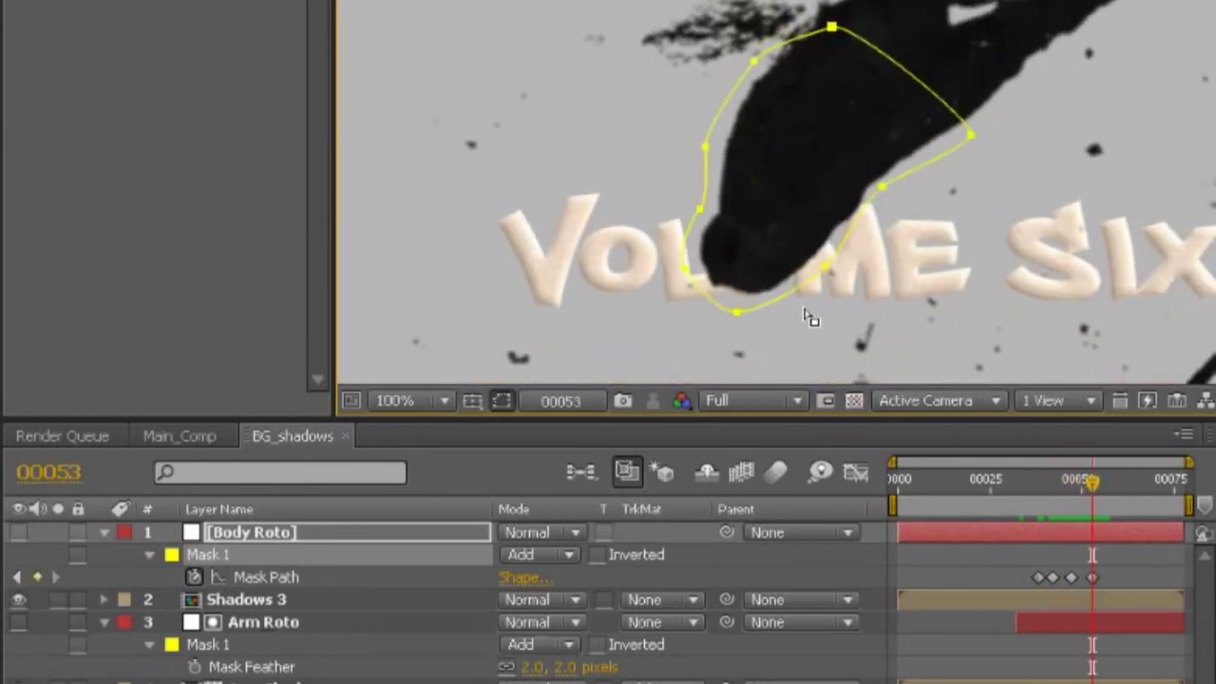
- At frame 60, move the whole Body Roto mask onto the shadow between VOLUME and SIX and rotate it to fit
{"action": "key", "text": "Page_Down"}
{"action": "key", "text": "Page_Down"}
{"action": "key", "text": "Page_Down"}
{"action": "key", "text": "Page_Down"}
{"action": "key", "text": "Page_Down"}
{"action": "key", "text": "Page_Down"}
{"action": "key", "text": "Page_Down"}
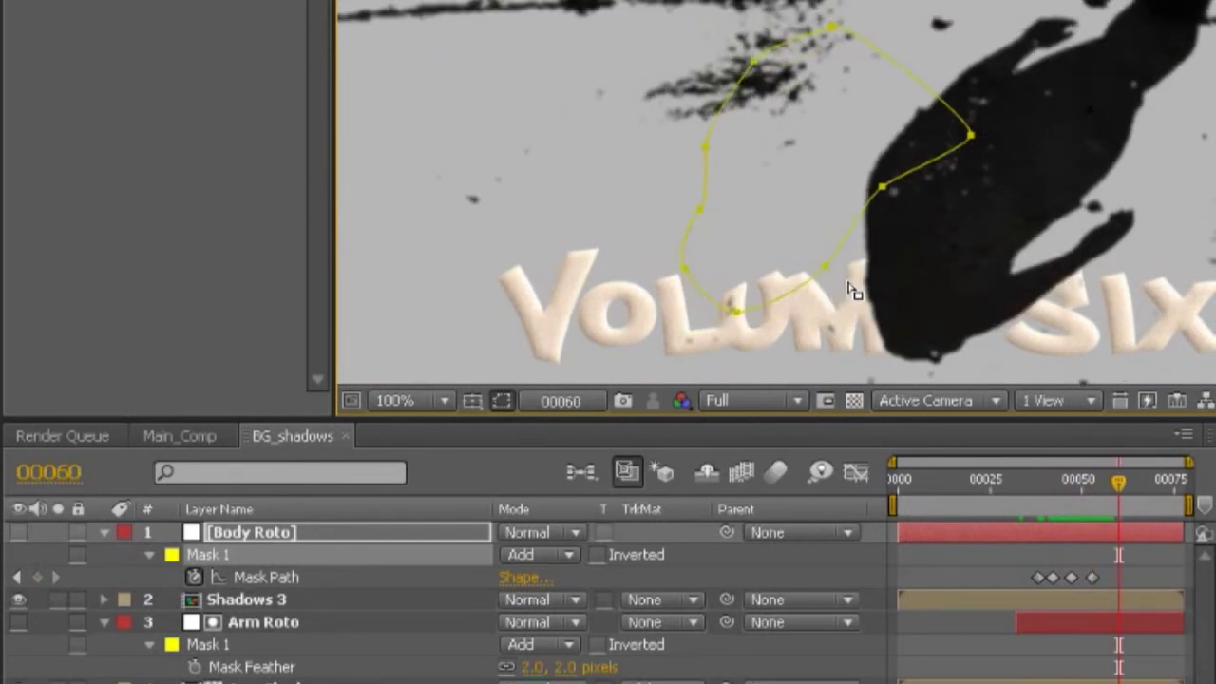
{"action": "left_click_drag", "start_coordinate": [853, 292], "coordinate": [747, 238]}
{"action": "left_click_drag", "start_coordinate": [688, 168], "coordinate": [918, 254]}
{"action": "left_click_drag", "start_coordinate": [997, 203], "coordinate": [943, 168]}
{"action": "left_click_drag", "start_coordinate": [803, 207], "coordinate": [797, 258]}
{"action": "key", "text": "Return"}
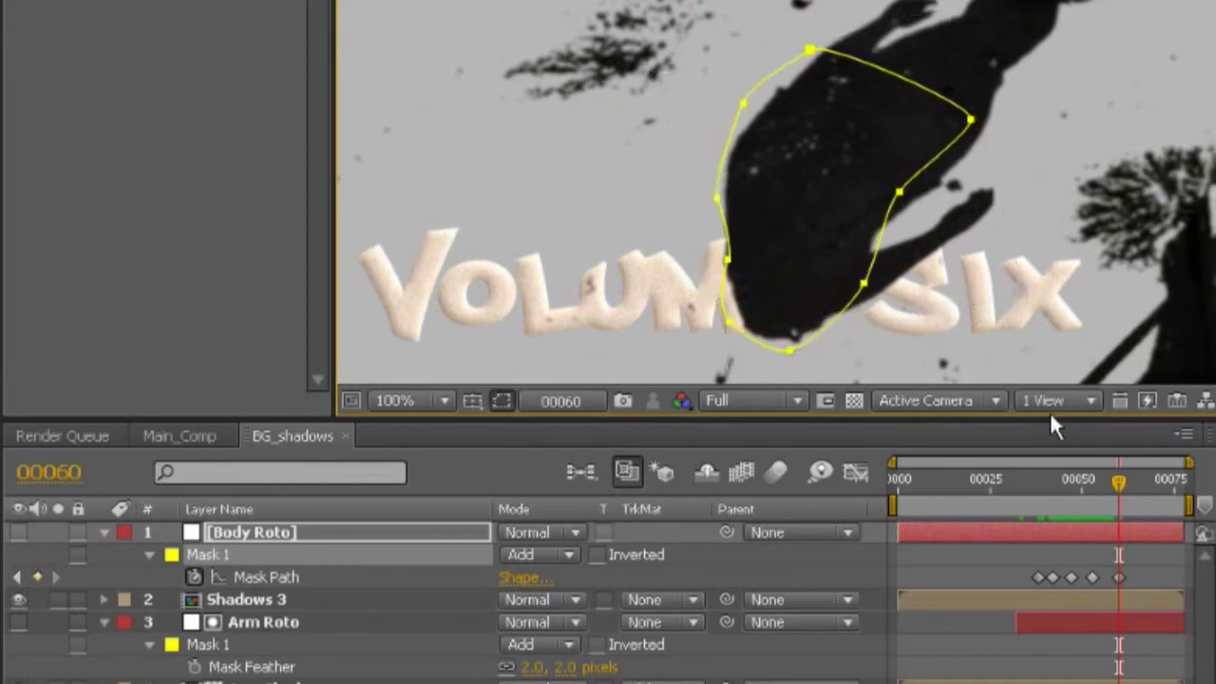
- At frame 67, move the whole Body Roto mask onto the shadow over SIX and rotate it slightly counterclockwise
{"action": "key", "text": "Page_Down"}
{"action": "key", "text": "Page_Down"}
{"action": "key", "text": "Page_Down"}
{"action": "key", "text": "Page_Down"}
{"action": "key", "text": "Page_Down"}
{"action": "key", "text": "Page_Down"}
{"action": "key", "text": "Page_Down"}
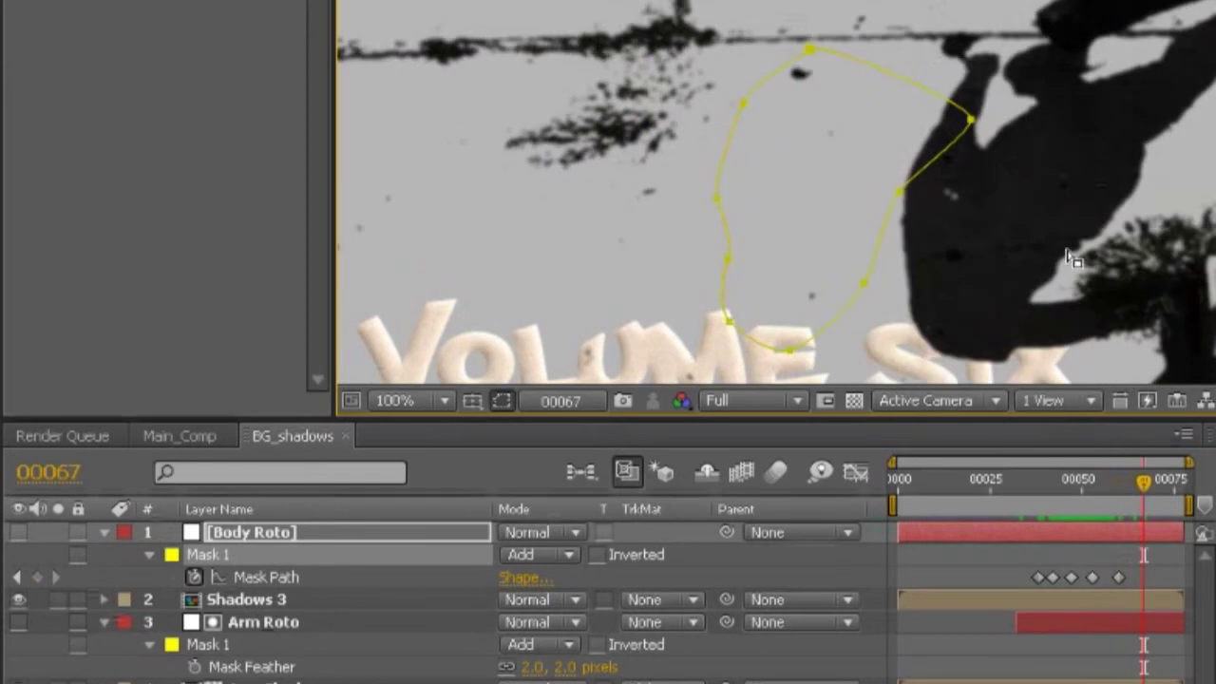
{"action": "double_click", "coordinate": [969, 122]}
{"action": "left_click_drag", "start_coordinate": [792, 236], "coordinate": [985, 263]}
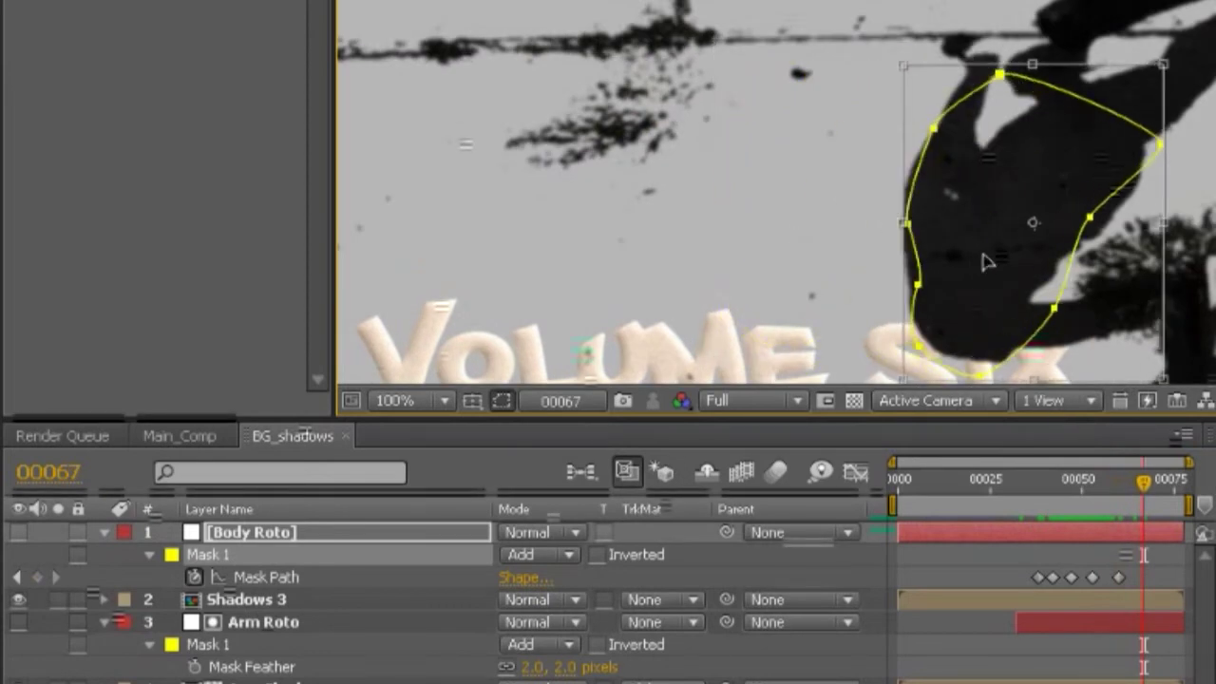
{"action": "left_click_drag", "start_coordinate": [1199, 266], "coordinate": [1026, 266]}
{"action": "left_click_drag", "start_coordinate": [910, 335], "coordinate": [772, 233]}
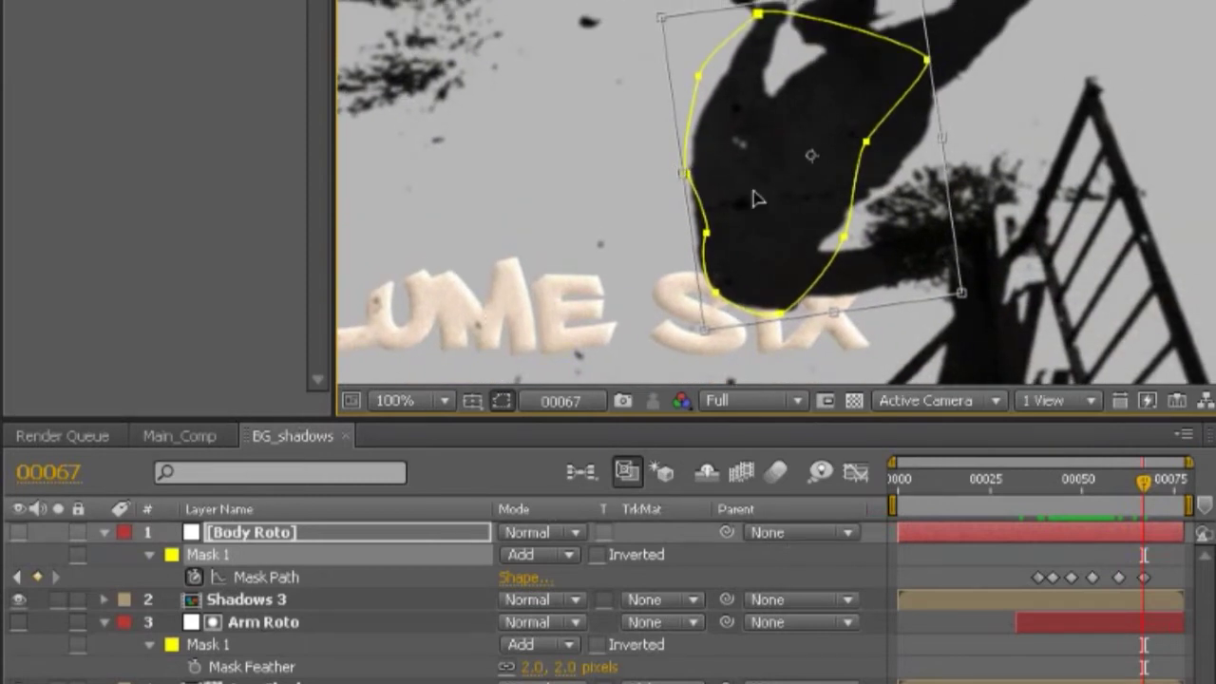
{"action": "key", "text": "Return"}
- At frame 73, move the whole Body Roto mask down and right onto the body shadow above the X of SIX
{"action": "key", "text": "Page_Down"}
{"action": "key", "text": "Page_Down"}
{"action": "key", "text": "Page_Down"}
{"action": "key", "text": "Page_Down"}
{"action": "key", "text": "Page_Down"}
{"action": "key", "text": "Page_Down"}
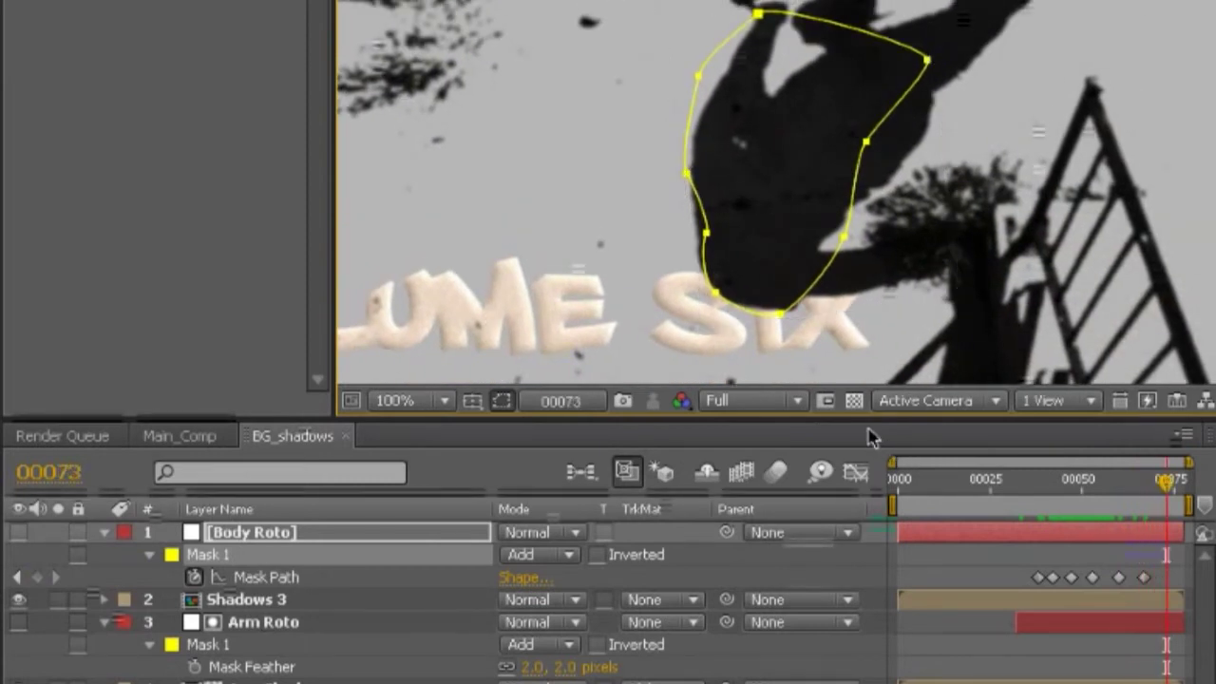
{"action": "double_click", "coordinate": [846, 241]}
{"action": "left_click_drag", "start_coordinate": [792, 220], "coordinate": [886, 254]}
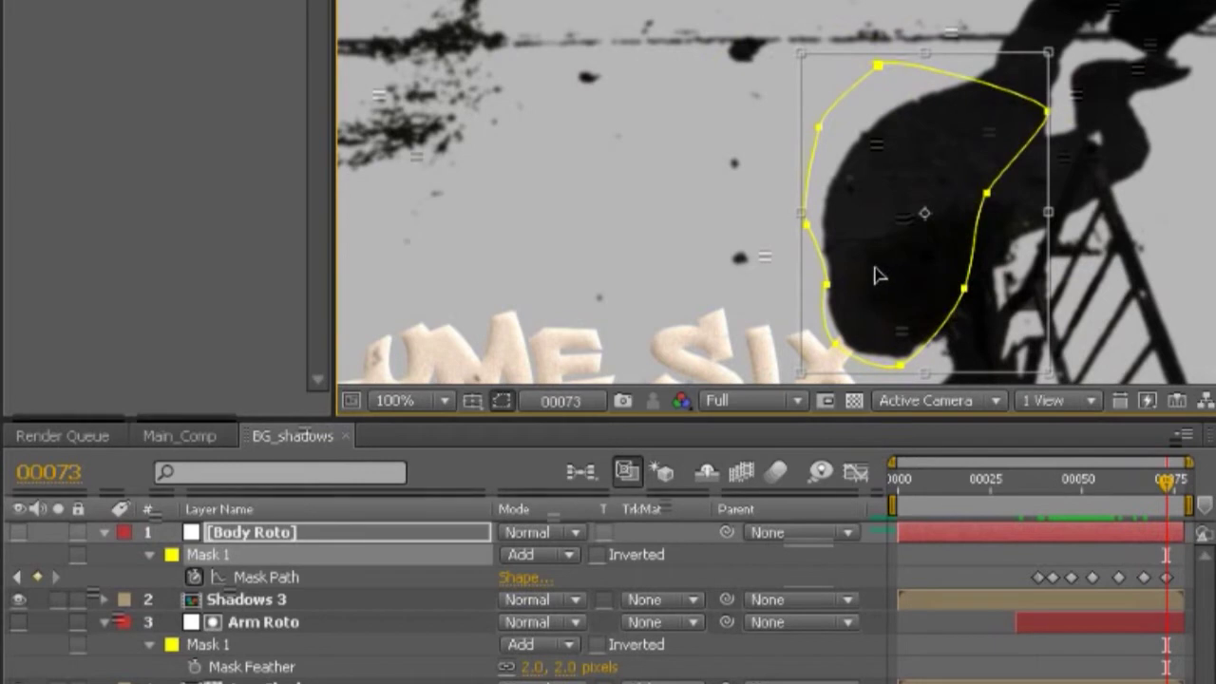
{"action": "key", "text": "Return"}
- A few frames past 73, near the comp's end, move the whole Body Roto mask right to follow the body shadow
{"action": "key", "text": "Page_Down"}
{"action": "key", "text": "Page_Down"}
{"action": "key", "text": "Page_Down"}
{"action": "key", "text": "Page_Down"}
{"action": "double_click", "coordinate": [833, 258]}
{"action": "left_click_drag", "start_coordinate": [833, 259], "coordinate": [929, 277]}
{"action": "key", "text": "Return"}
- Back at frame 73, pull the Body Roto mask's lower-left vertex outward to clear the body shadow's edge
{"action": "key", "text": "Page_Up"}
{"action": "key", "text": "Page_Up"}
{"action": "key", "text": "Page_Up"}
{"action": "key", "text": "Page_Up"}
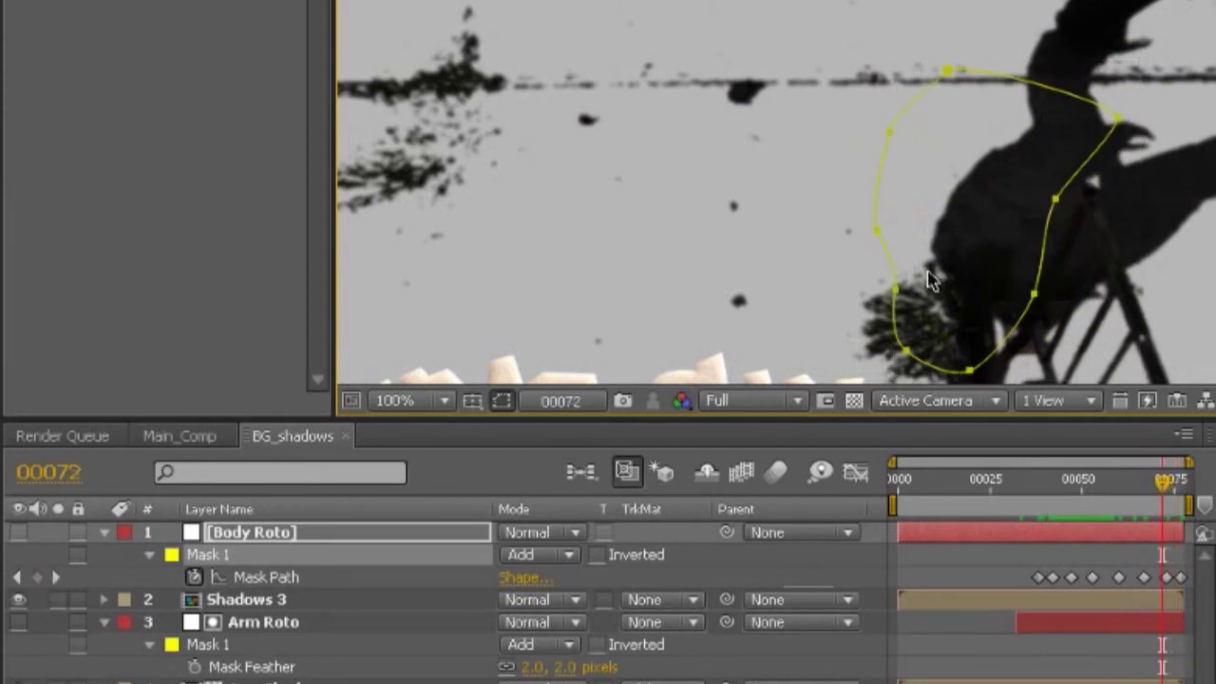
{"action": "scroll", "coordinate": [798, 350], "scroll_direction": "up", "scroll_amount": 2}
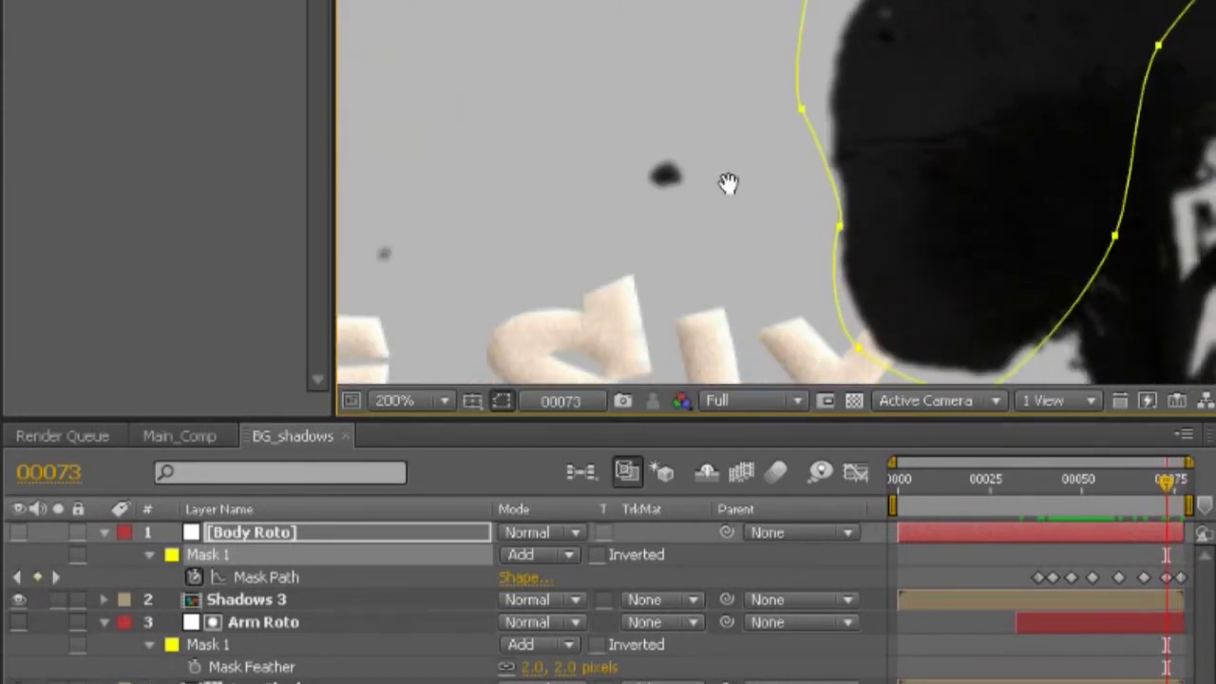
{"action": "left_click", "coordinate": [842, 258]}
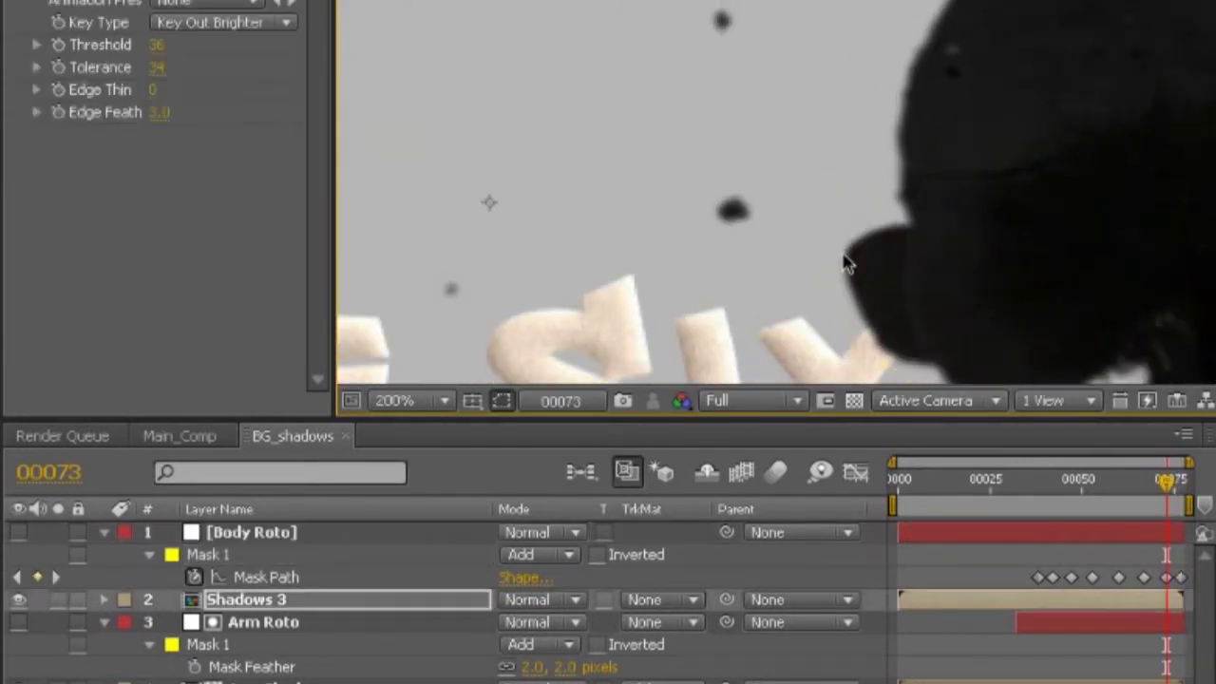
{"action": "left_click", "coordinate": [1091, 538]}
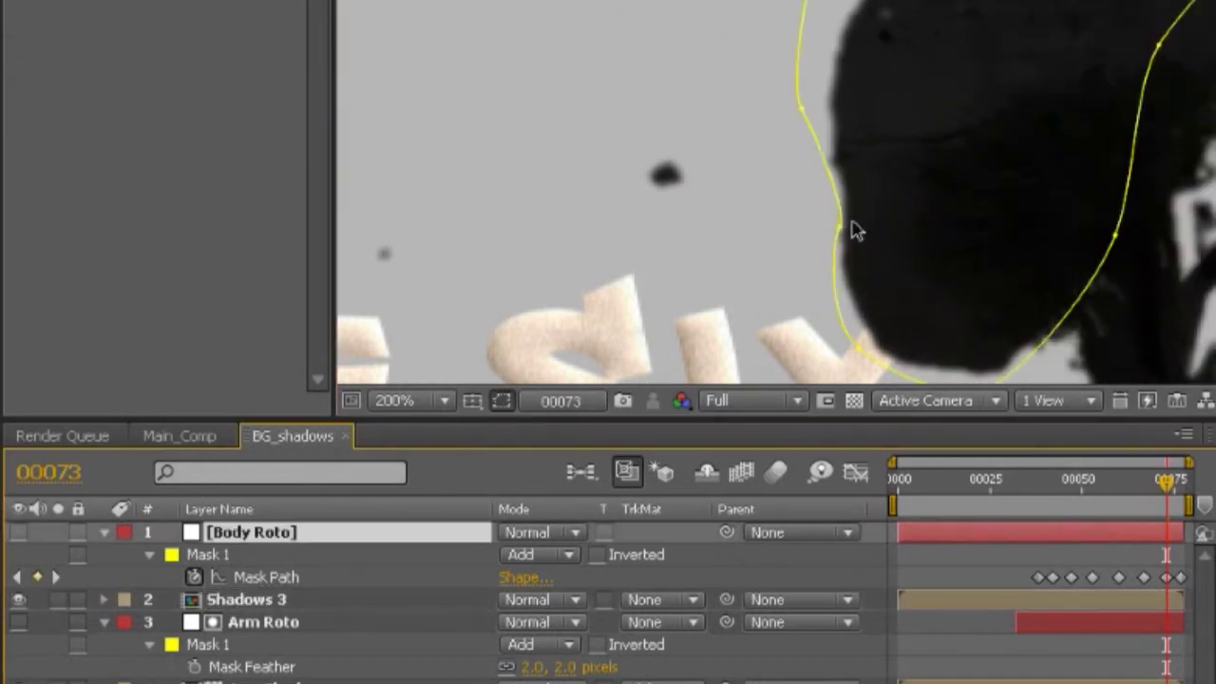
{"action": "left_click_drag", "start_coordinate": [840, 228], "coordinate": [822, 232]}
{"action": "key", "text": "space"}
{"action": "left_click_drag", "start_coordinate": [807, 295], "coordinate": [731, 162]}
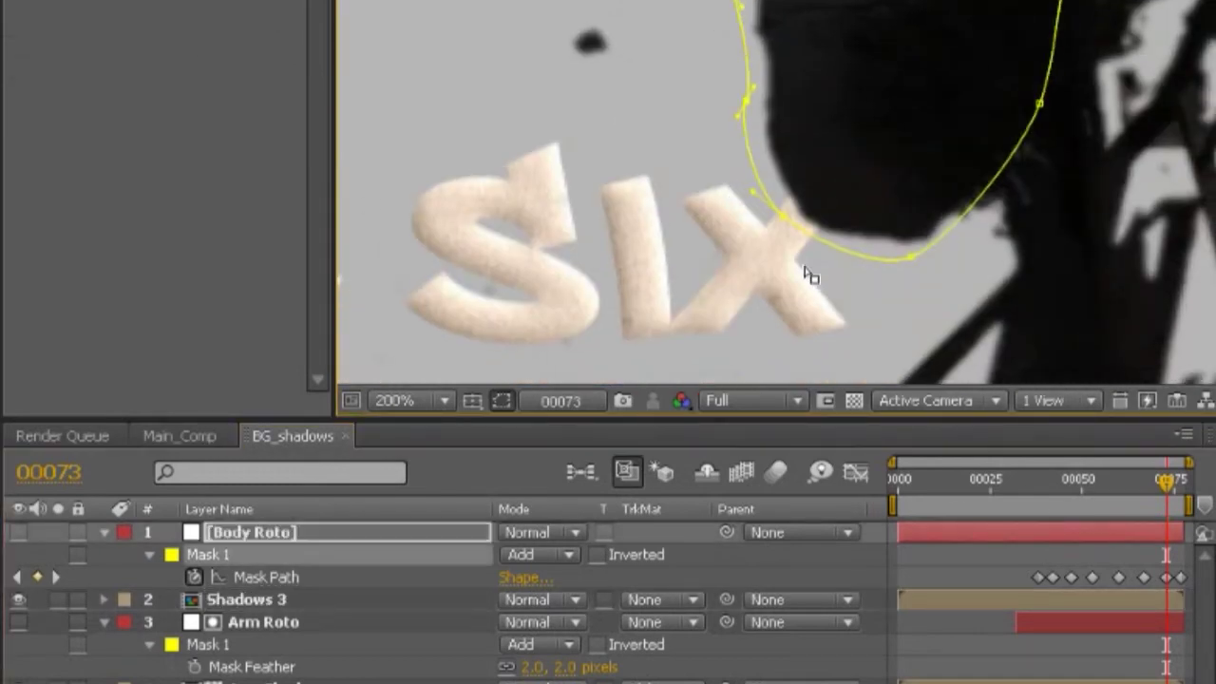
- At the frame 67 keyframe, pull the Body Roto mask's lower-left vertex outward, away from the shadow's edge above SIX
{"action": "left_click", "coordinate": [18, 577]}
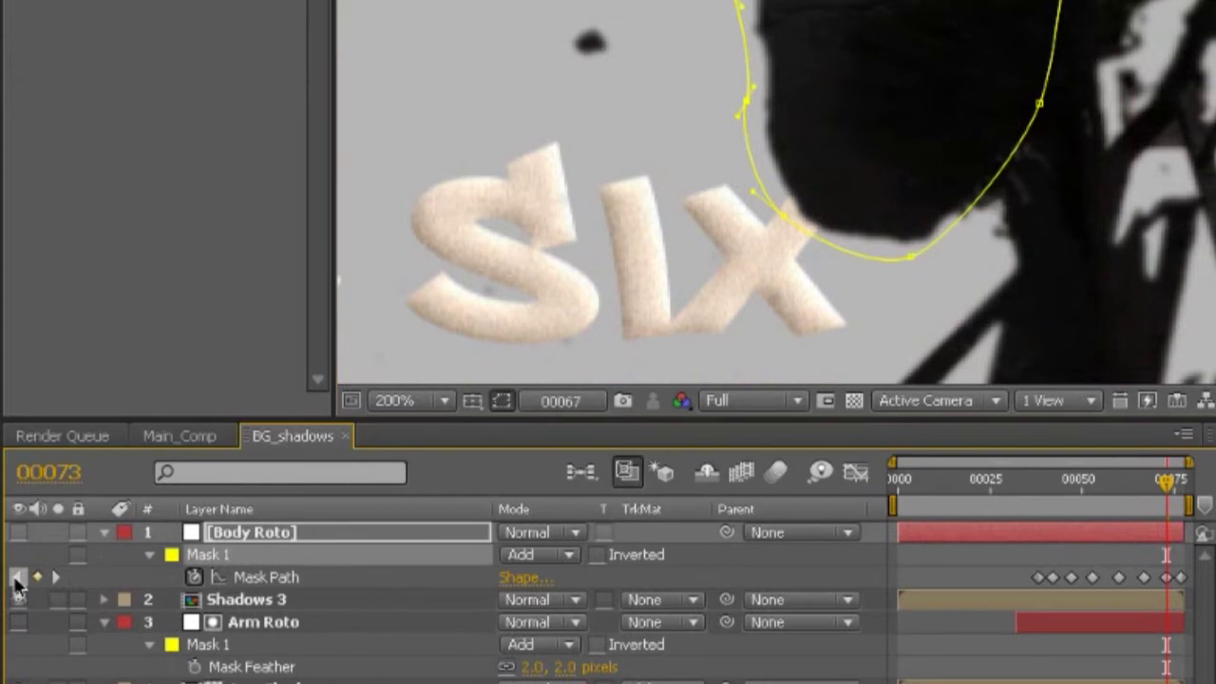
{"action": "key", "text": "space"}
{"action": "left_click_drag", "start_coordinate": [544, 113], "coordinate": [567, 211]}
{"action": "left_click_drag", "start_coordinate": [548, 100], "coordinate": [513, 106]}
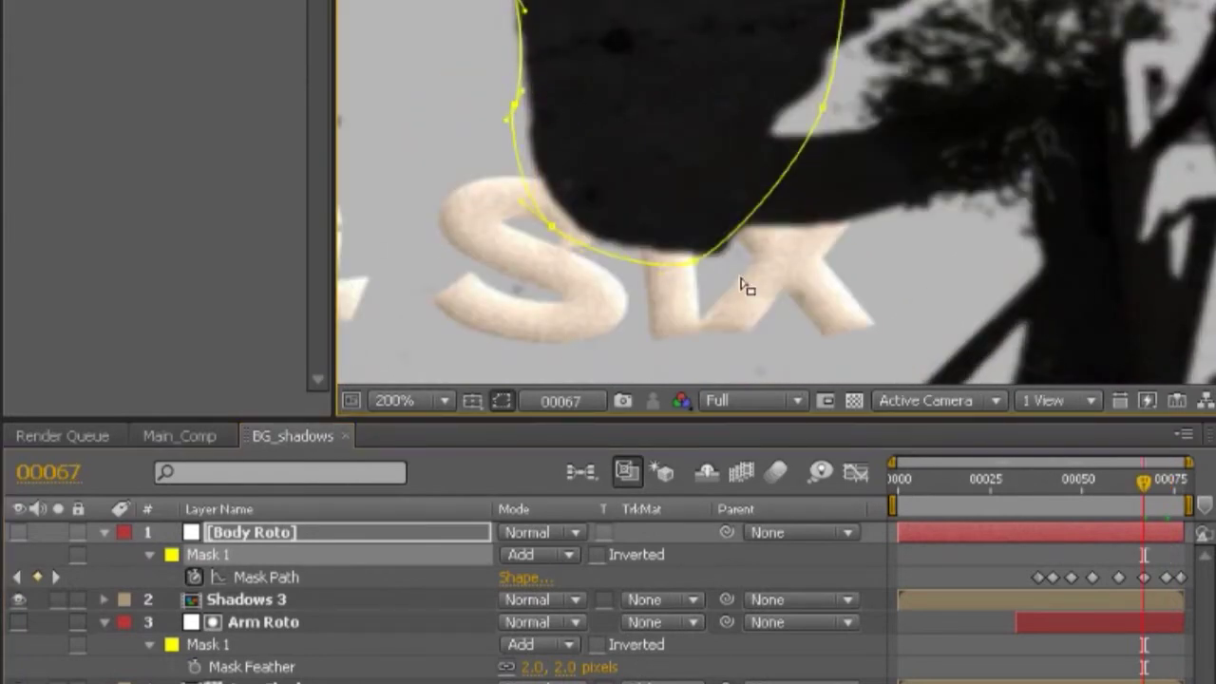
{"action": "key", "text": "space"}
{"action": "left_click_drag", "start_coordinate": [695, 119], "coordinate": [928, 140]}
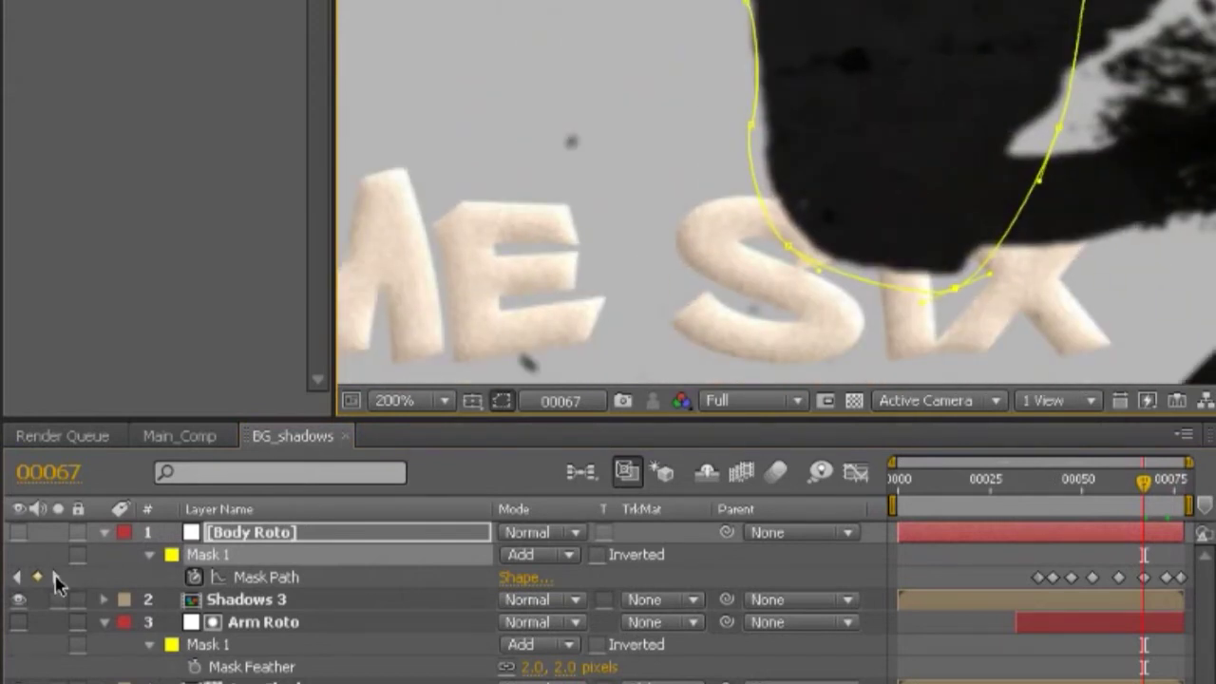
- At the frame 60 keyframe, pull the Body Roto mask's left vertex outward and nudge its bottom vertex to fit the body shadow
{"action": "left_click", "coordinate": [18, 577]}
{"action": "key", "text": "space"}
{"action": "left_click_drag", "start_coordinate": [538, 215], "coordinate": [602, 245]}
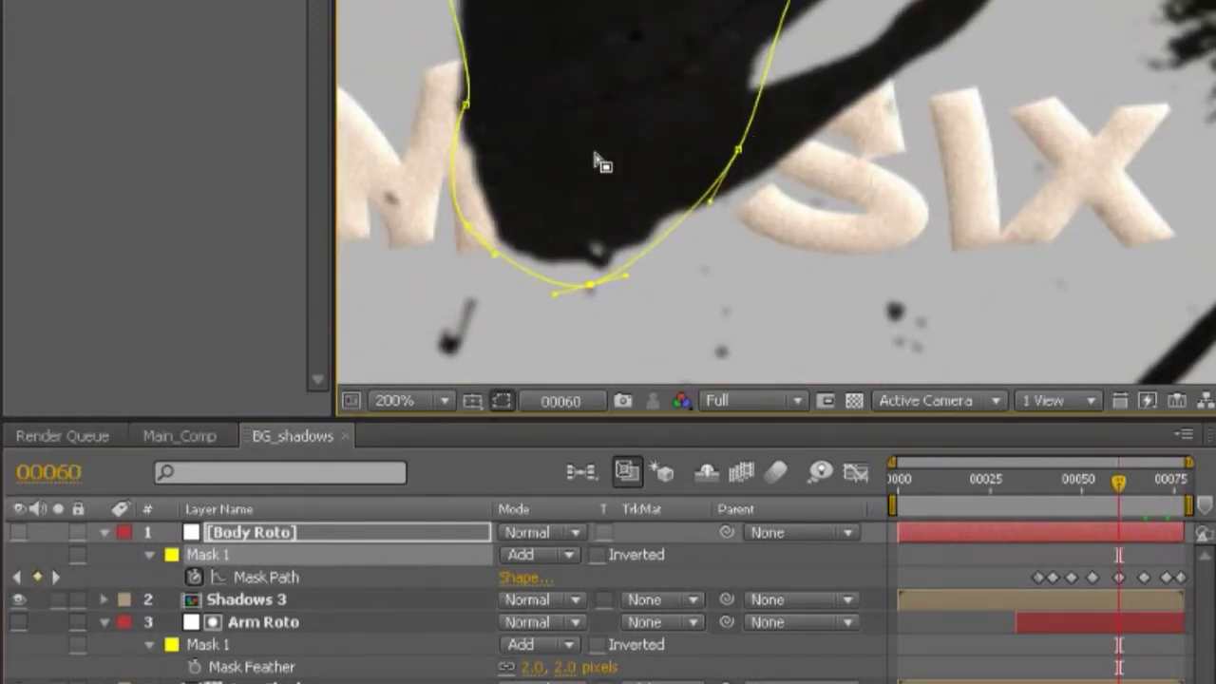
{"action": "key", "text": "space"}
{"action": "left_click_drag", "start_coordinate": [478, 200], "coordinate": [500, 228]}
{"action": "left_click_drag", "start_coordinate": [487, 131], "coordinate": [474, 128]}
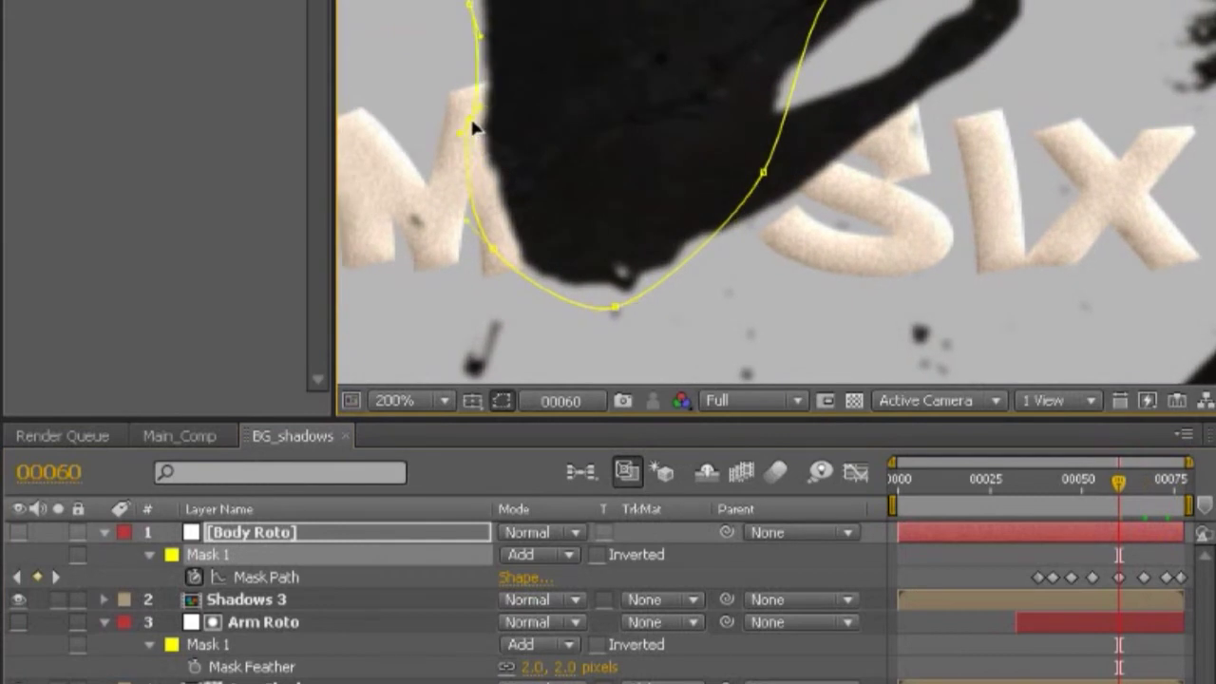
{"action": "left_click_drag", "start_coordinate": [623, 312], "coordinate": [625, 313]}
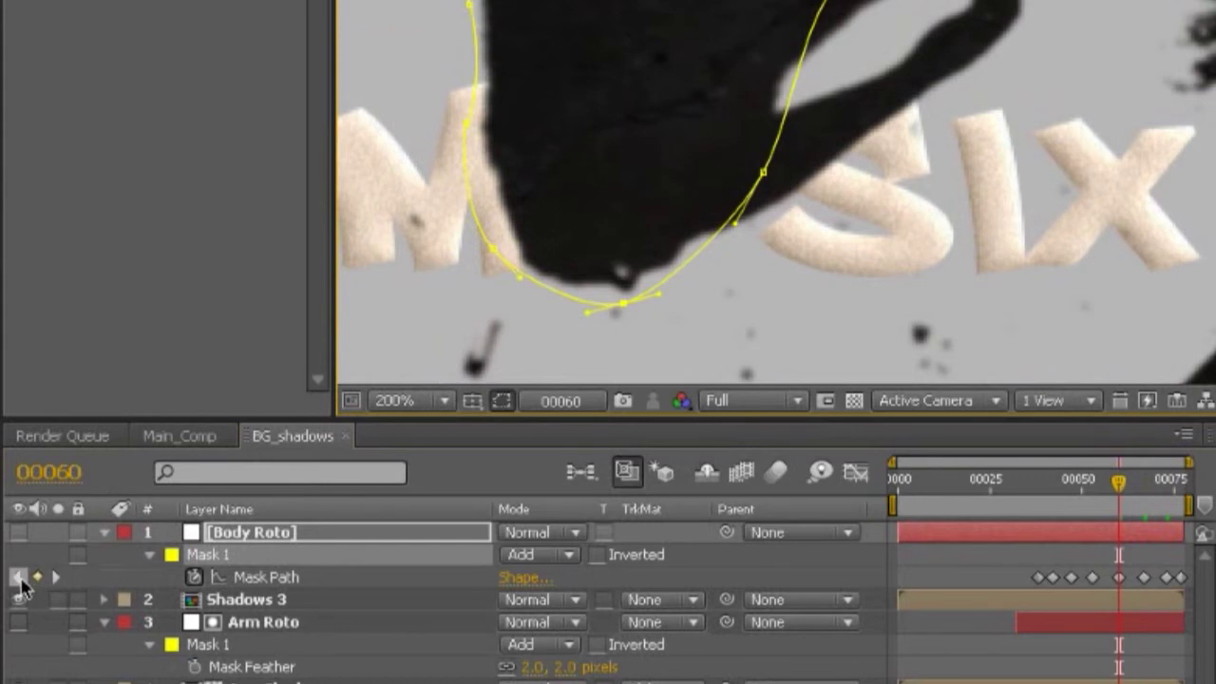
- At frame 53, give the Body Roto mask a 2-pixel feather and make Body Roto the alpha matte of Shadows 3
{"action": "left_click", "coordinate": [17, 577]}
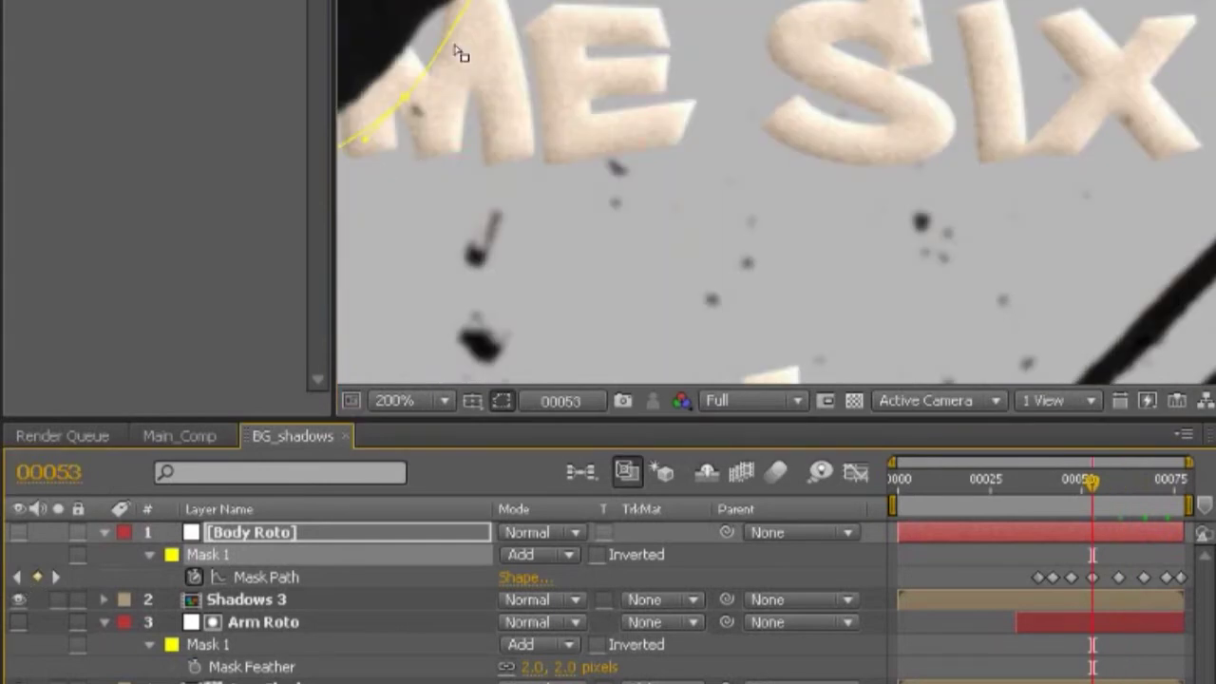
{"action": "left_click_drag", "start_coordinate": [460, 54], "coordinate": [858, 191]}
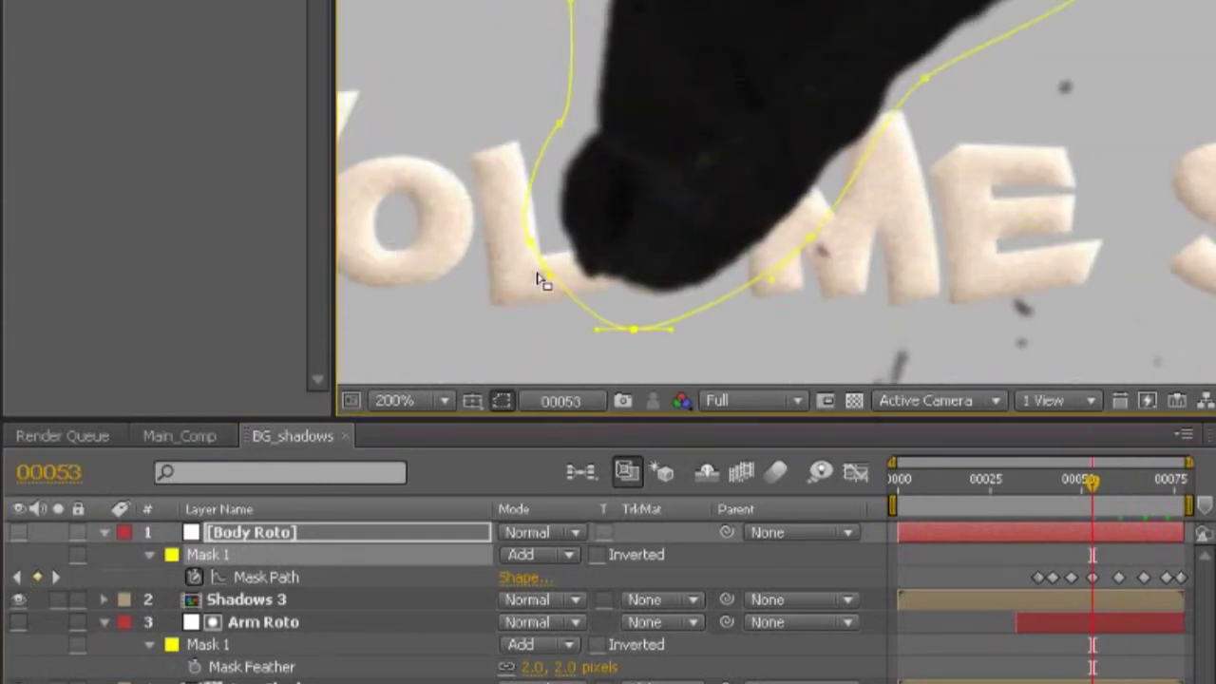
{"action": "key", "text": "f"}
{"action": "left_click_drag", "start_coordinate": [534, 559], "coordinate": [534, 584]}
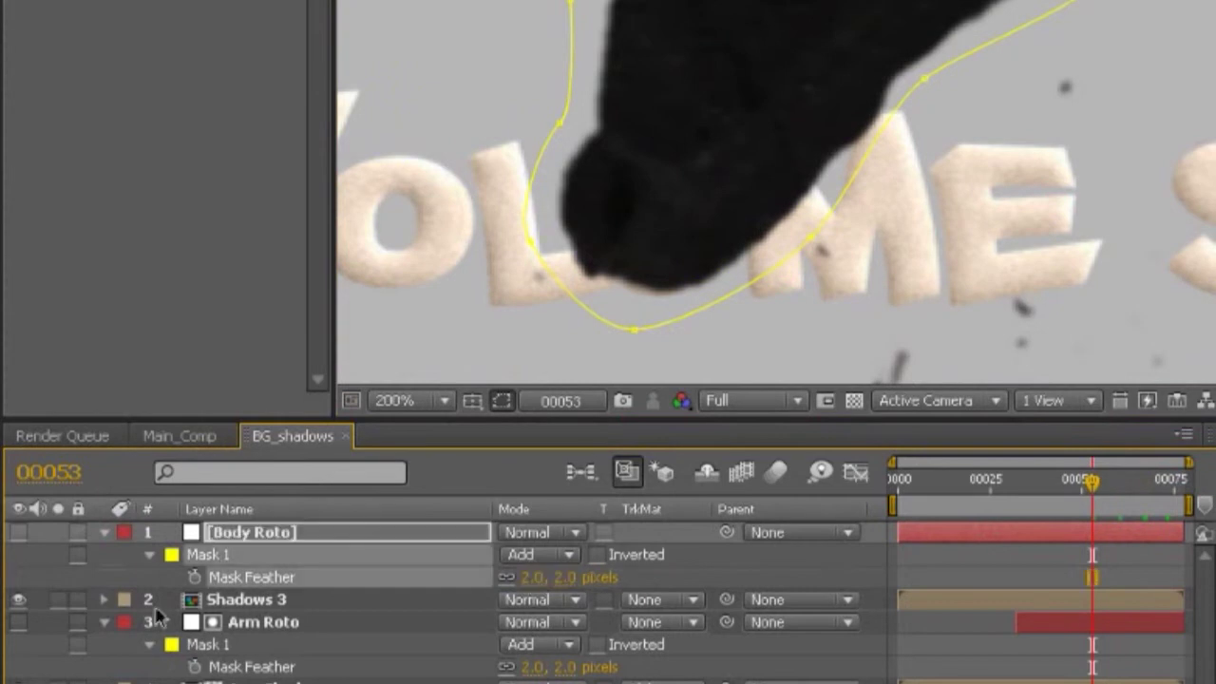
{"action": "left_click", "coordinate": [399, 600]}
{"action": "left_click", "coordinate": [671, 602]}
{"action": "left_click", "coordinate": [698, 630]}
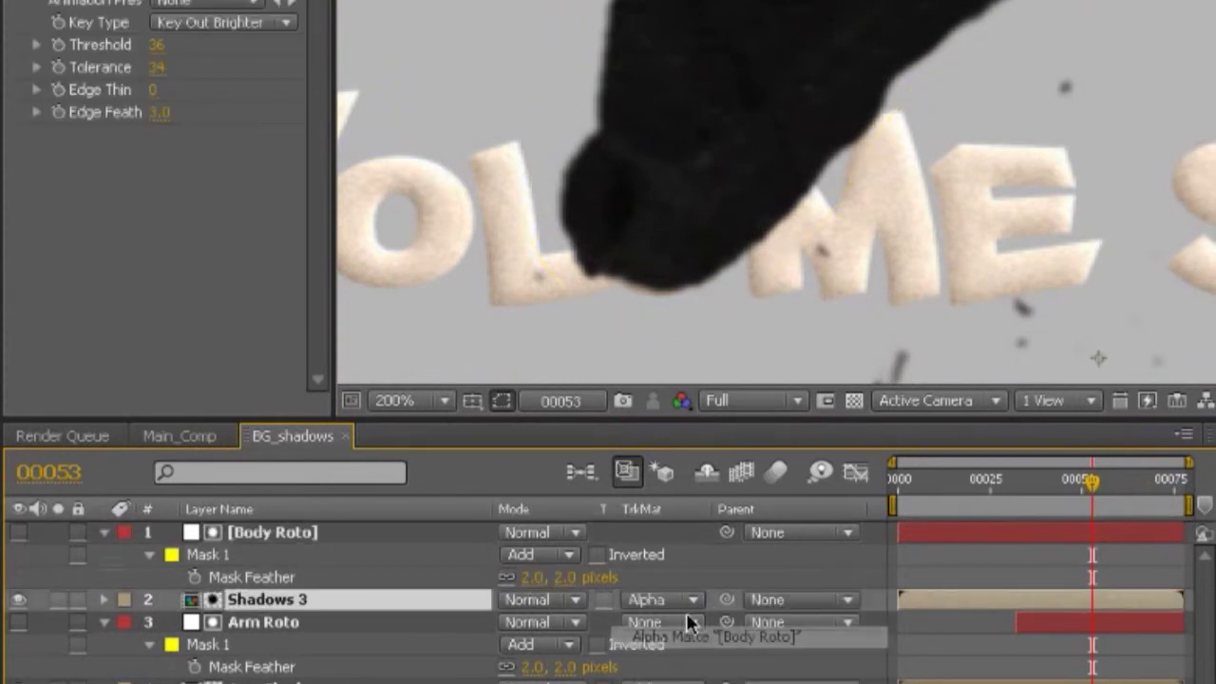
- Preview the matted shadow from frame 29, and at frame 47 move the whole Arm Roto mask slightly up onto the arm shadow
{"action": "scroll", "coordinate": [637, 142], "scroll_direction": "down", "scroll_amount": 4}
{"action": "scroll", "coordinate": [638, 141], "scroll_direction": "up", "scroll_amount": 2}
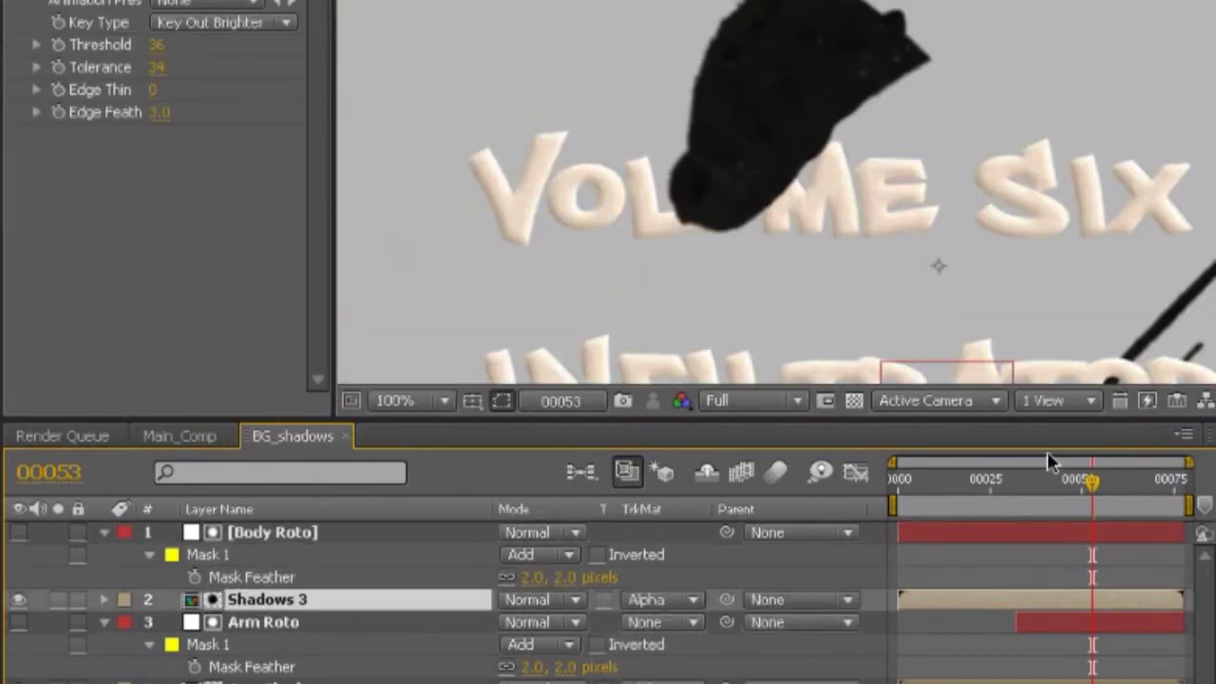
{"action": "left_click_drag", "start_coordinate": [1093, 505], "coordinate": [1002, 497]}
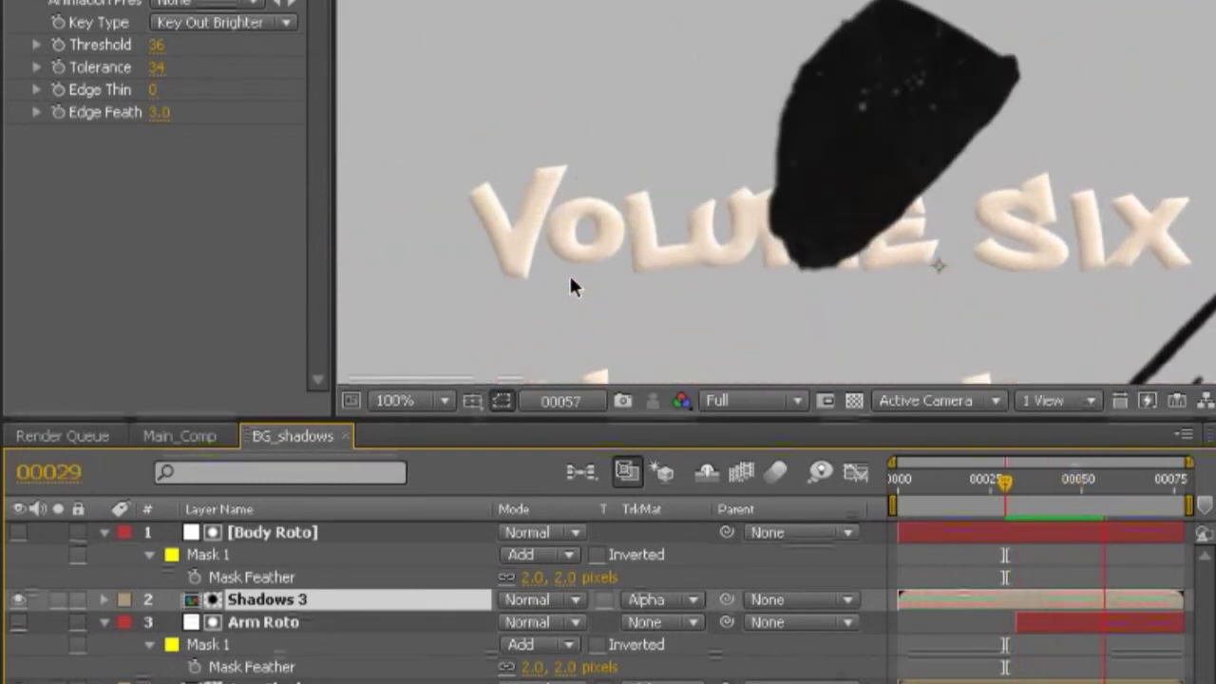
{"action": "mouse_move", "coordinate": [1074, 479]}
{"action": "left_mouse_down"}
{"action": "mouse_move", "coordinate": [1026, 485]}
{"action": "mouse_move", "coordinate": [1079, 505]}
{"action": "mouse_move", "coordinate": [1071, 496]}
{"action": "left_mouse_up"}
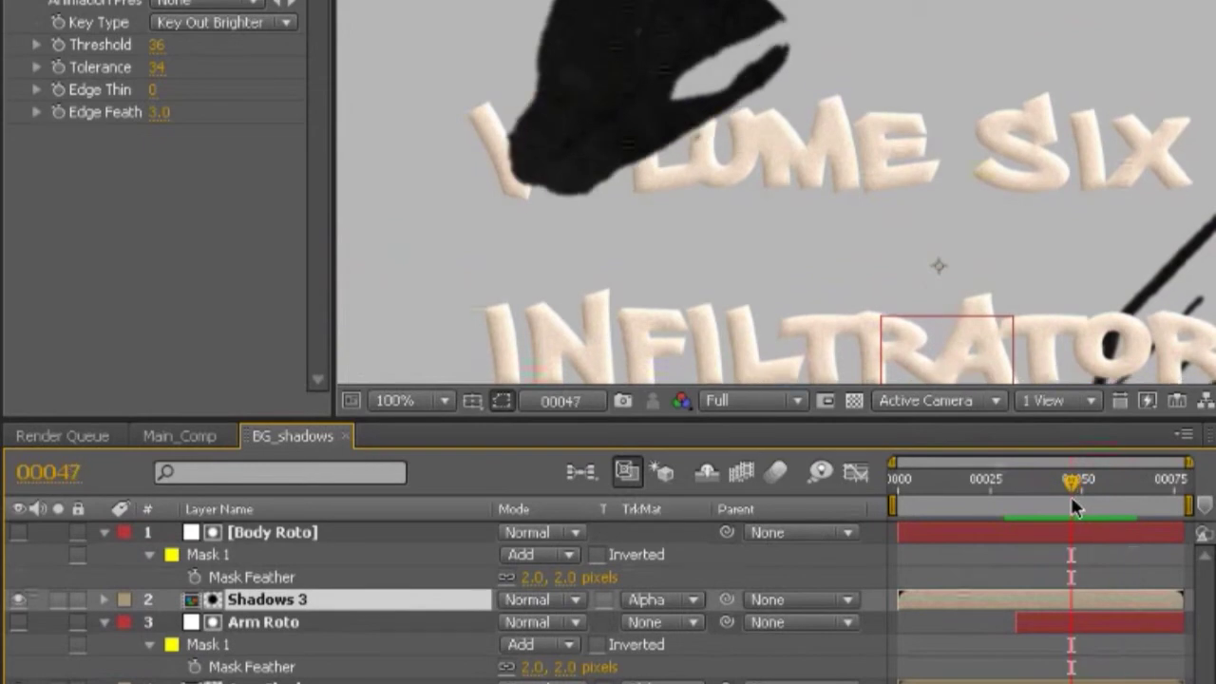
{"action": "left_click", "coordinate": [1018, 534]}
{"action": "scroll", "coordinate": [579, 214], "scroll_direction": "up", "scroll_amount": 1}
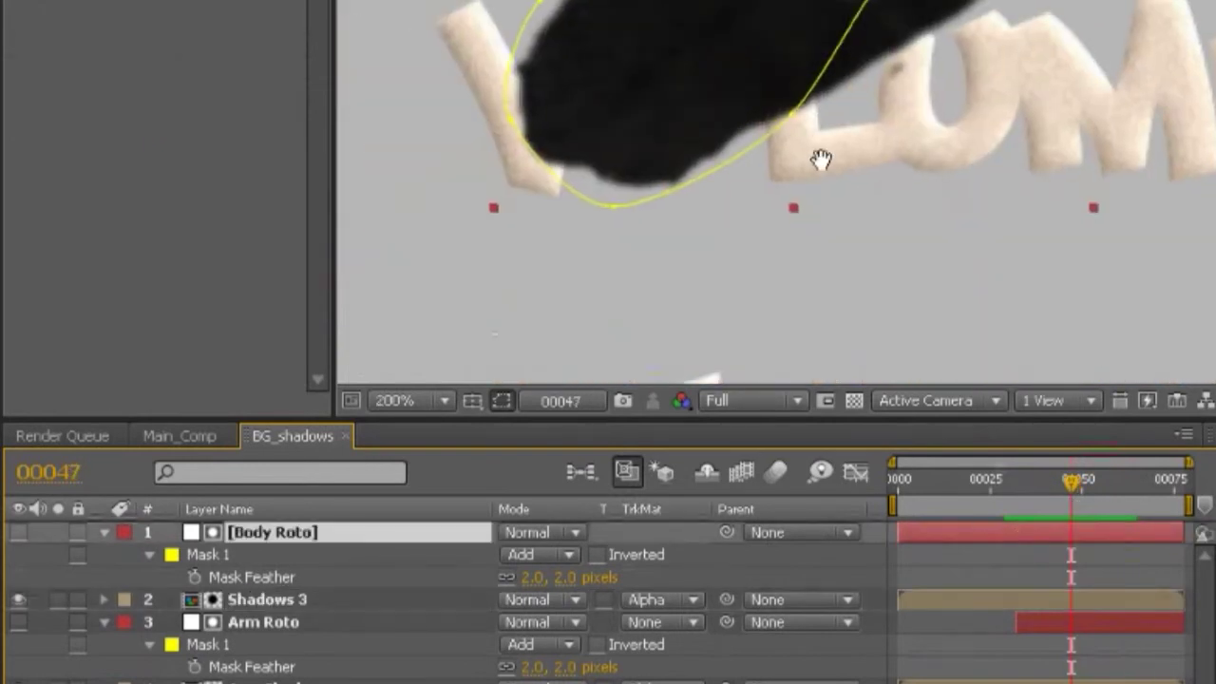
{"action": "left_click", "coordinate": [1051, 627]}
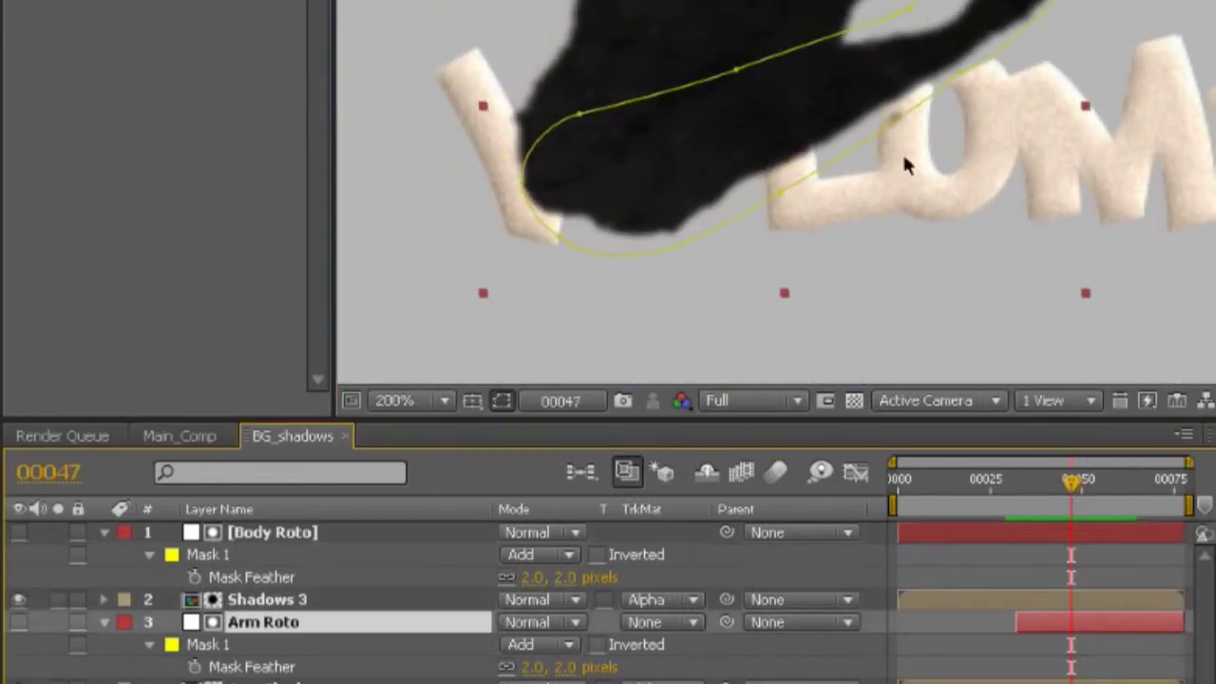
{"action": "left_click", "coordinate": [808, 178]}
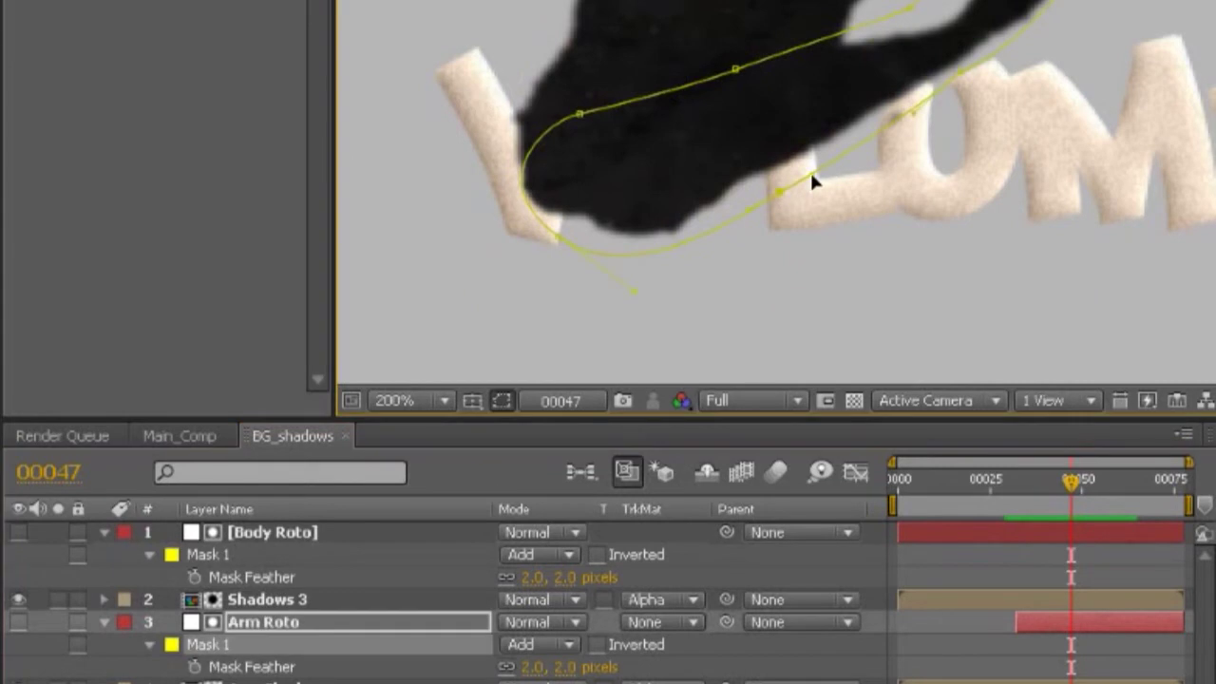
{"action": "double_click", "coordinate": [959, 81]}
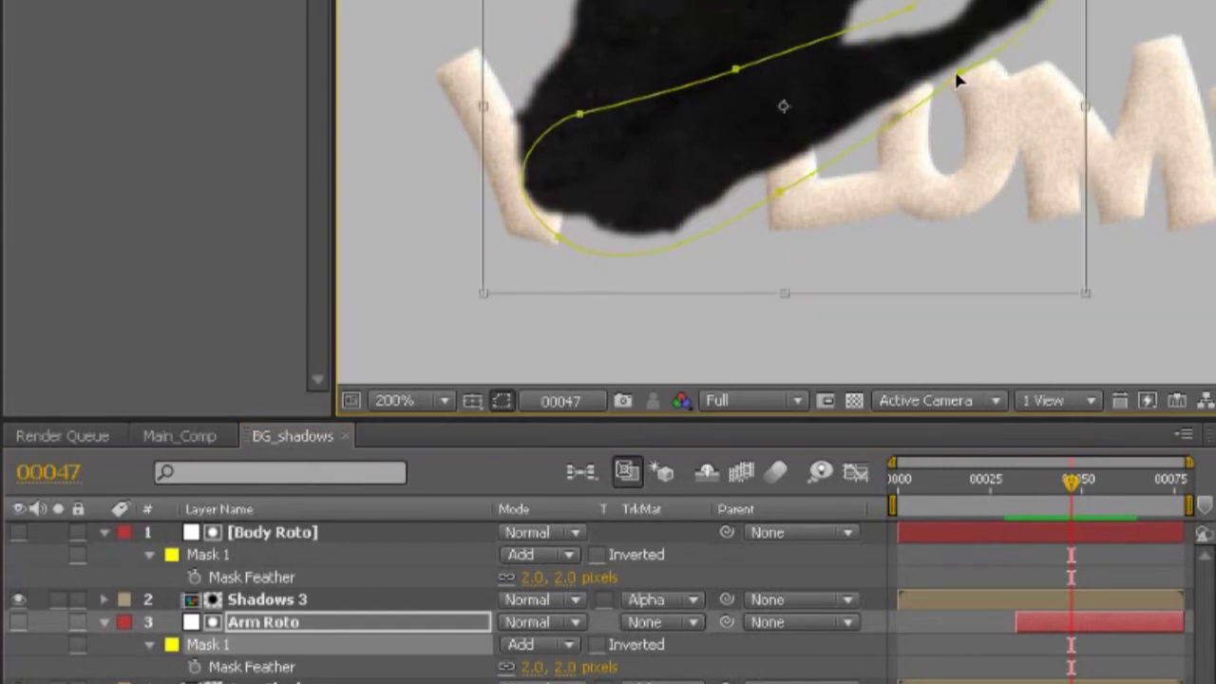
{"action": "left_click_drag", "start_coordinate": [890, 82], "coordinate": [890, 73]}
{"action": "key", "text": "Return"}
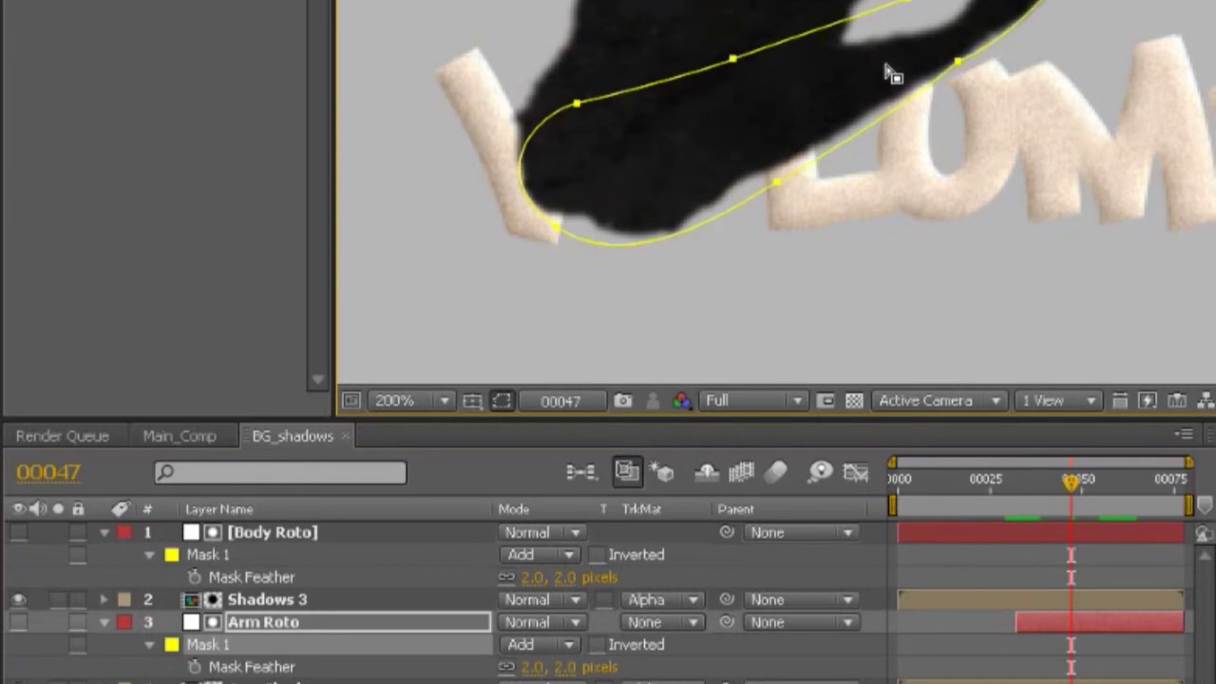
- At frame 48, reposition the whole Arm Roto mask over the arm shadow crossing the start of VOLUME
{"action": "scroll", "coordinate": [963, 223], "scroll_direction": "up", "scroll_amount": 3}
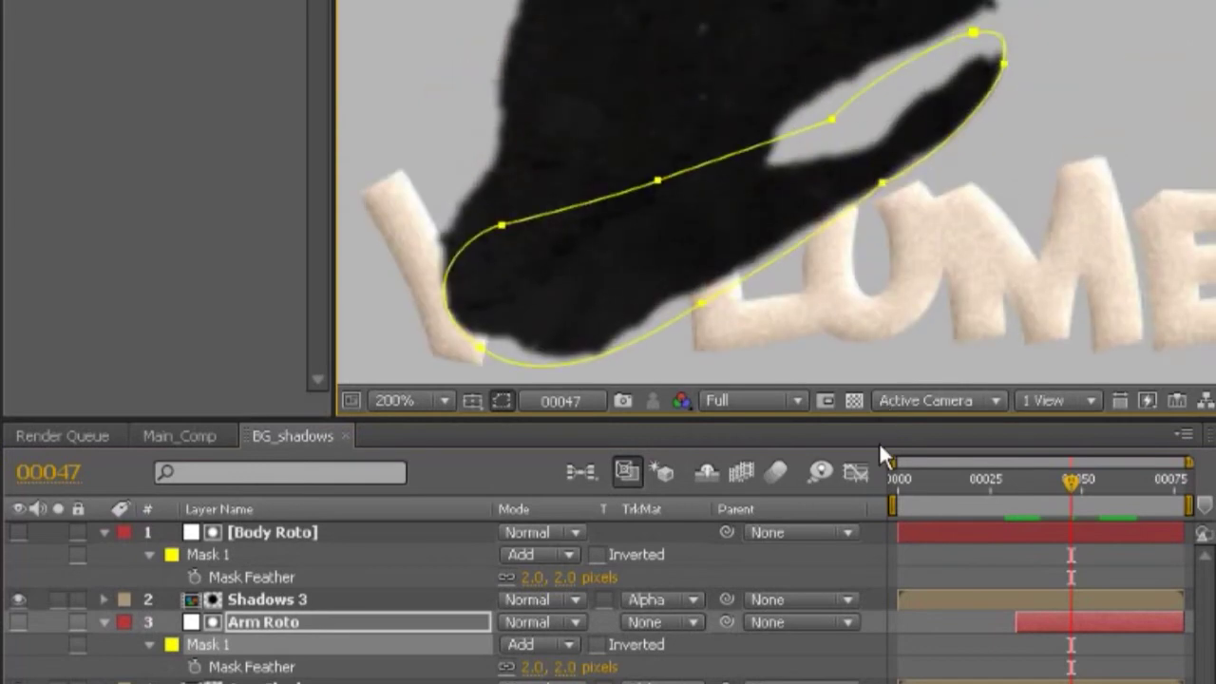
{"action": "key", "text": "Page_Down"}
{"action": "double_click", "coordinate": [736, 316]}
{"action": "left_click_drag", "start_coordinate": [751, 274], "coordinate": [753, 273]}
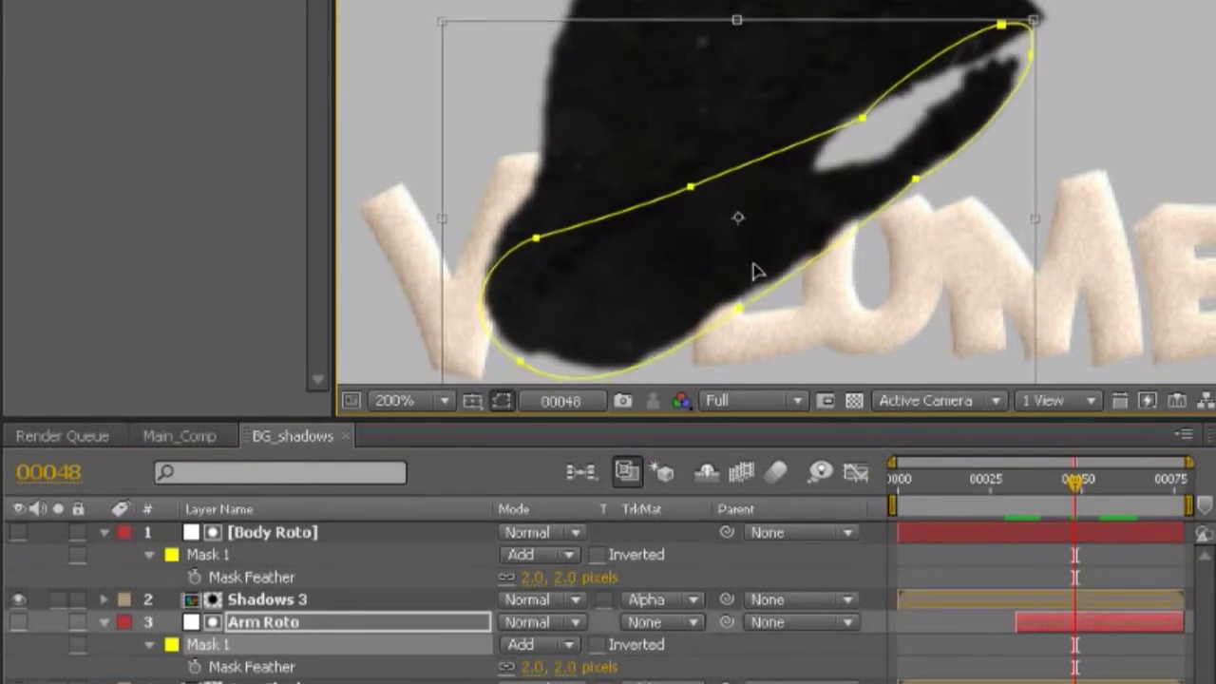
{"action": "left_click_drag", "start_coordinate": [871, 298], "coordinate": [898, 192]}
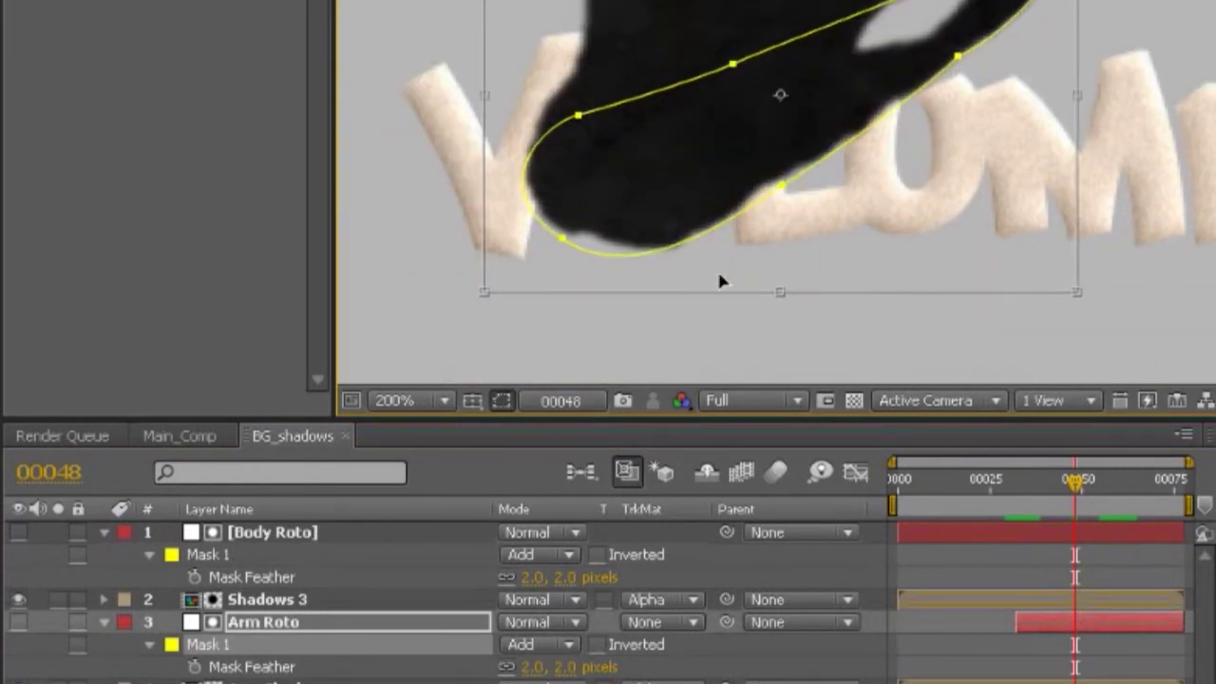
- At frame 49, move the whole Arm Roto mask slightly up to follow the arm shadow
{"action": "key", "text": "Page_Down"}
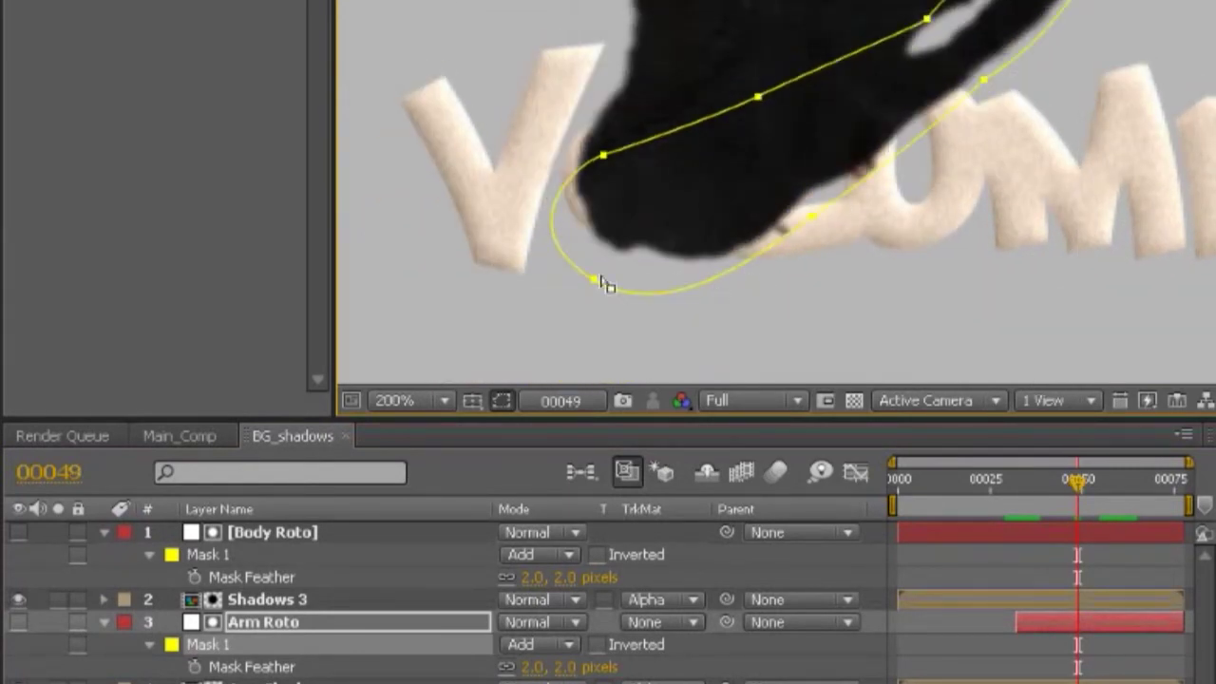
{"action": "double_click", "coordinate": [591, 277]}
{"action": "left_click_drag", "start_coordinate": [655, 243], "coordinate": [659, 229]}
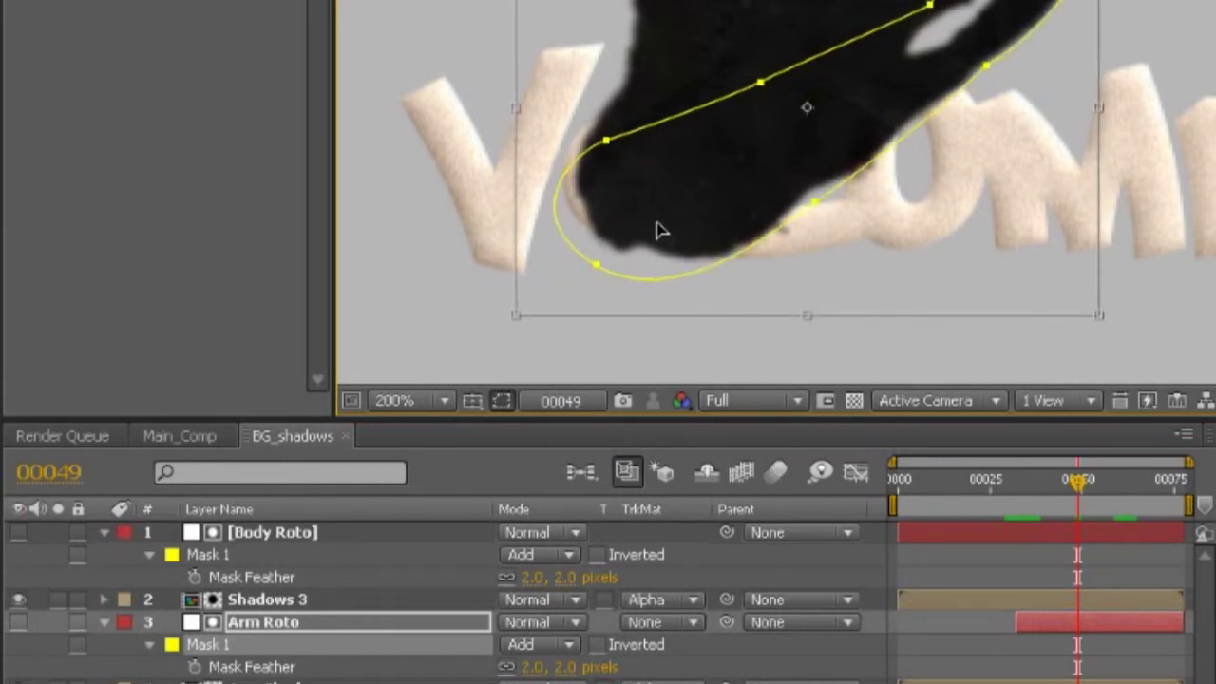
- At frame 49, tighten the Body Roto mask's lower-right vertex toward the shadow and pull its lower-left vertex outward beside the V
{"action": "left_click", "coordinate": [1102, 537]}
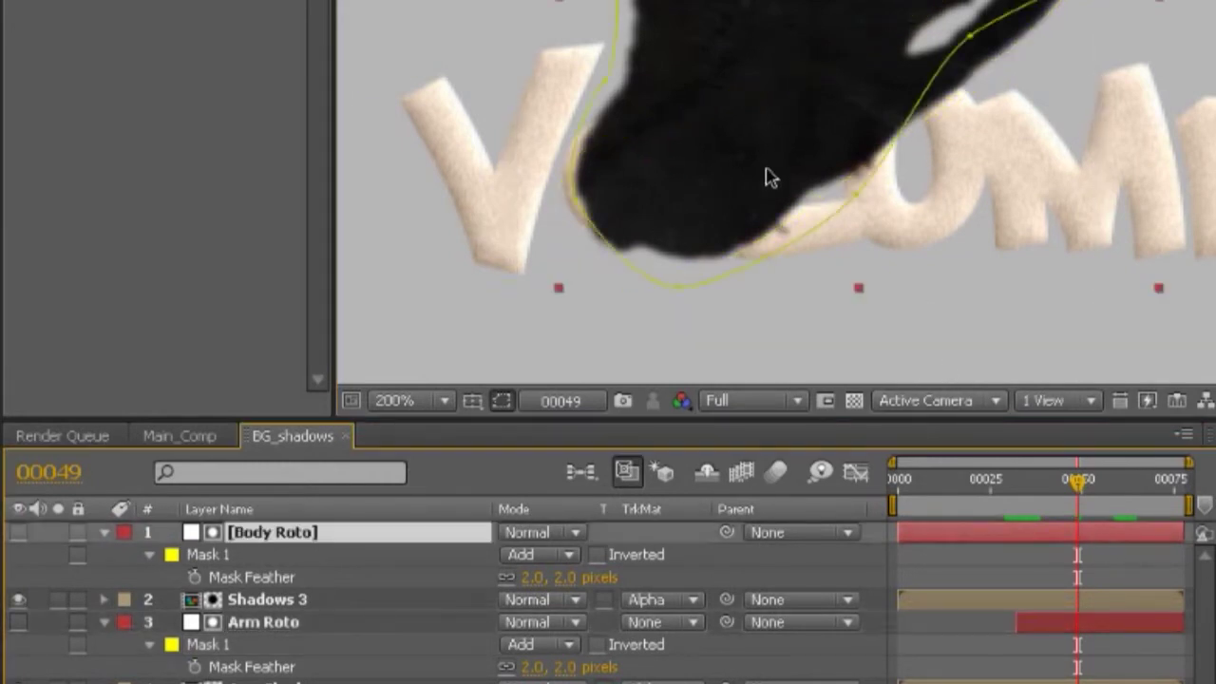
{"action": "left_click_drag", "start_coordinate": [855, 190], "coordinate": [821, 191]}
{"action": "mouse_move", "coordinate": [576, 202]}
{"action": "left_mouse_down"}
{"action": "mouse_move", "coordinate": [540, 201]}
{"action": "mouse_move", "coordinate": [565, 200]}
{"action": "left_mouse_up"}
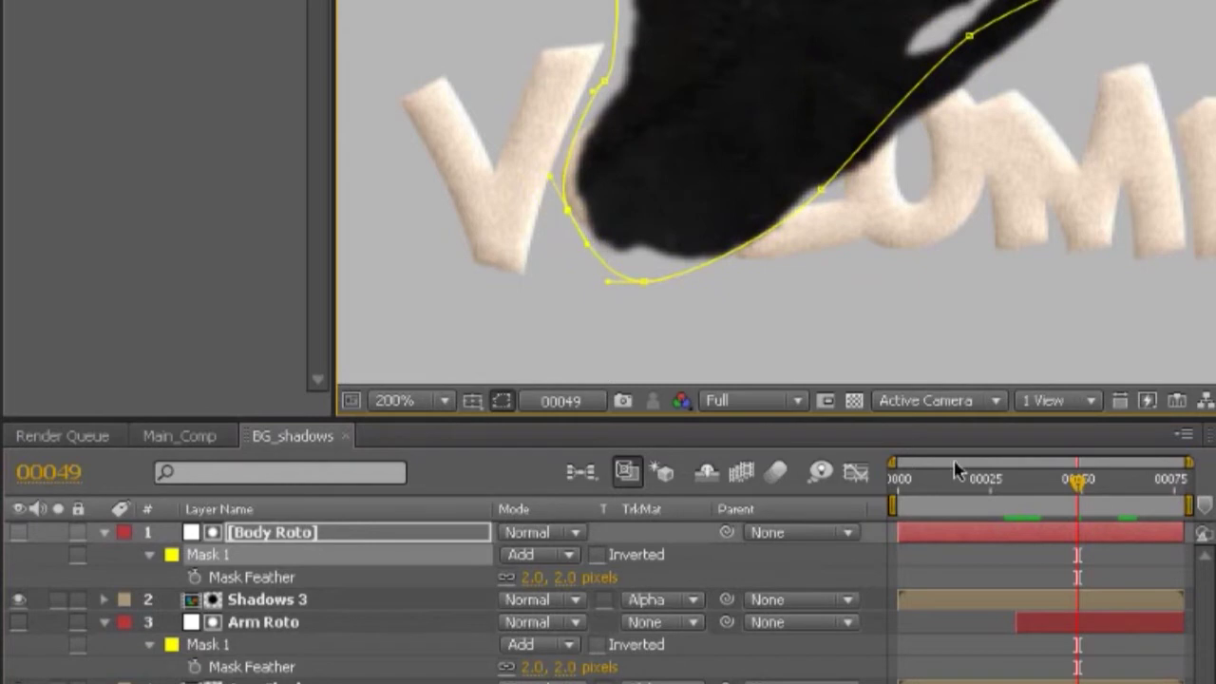
- Reveal the Mask Path keyframes of Body Roto and Arm Roto, and play back the shadow from frame 51
{"action": "key", "text": "m"}
{"action": "left_click", "coordinate": [1067, 618]}
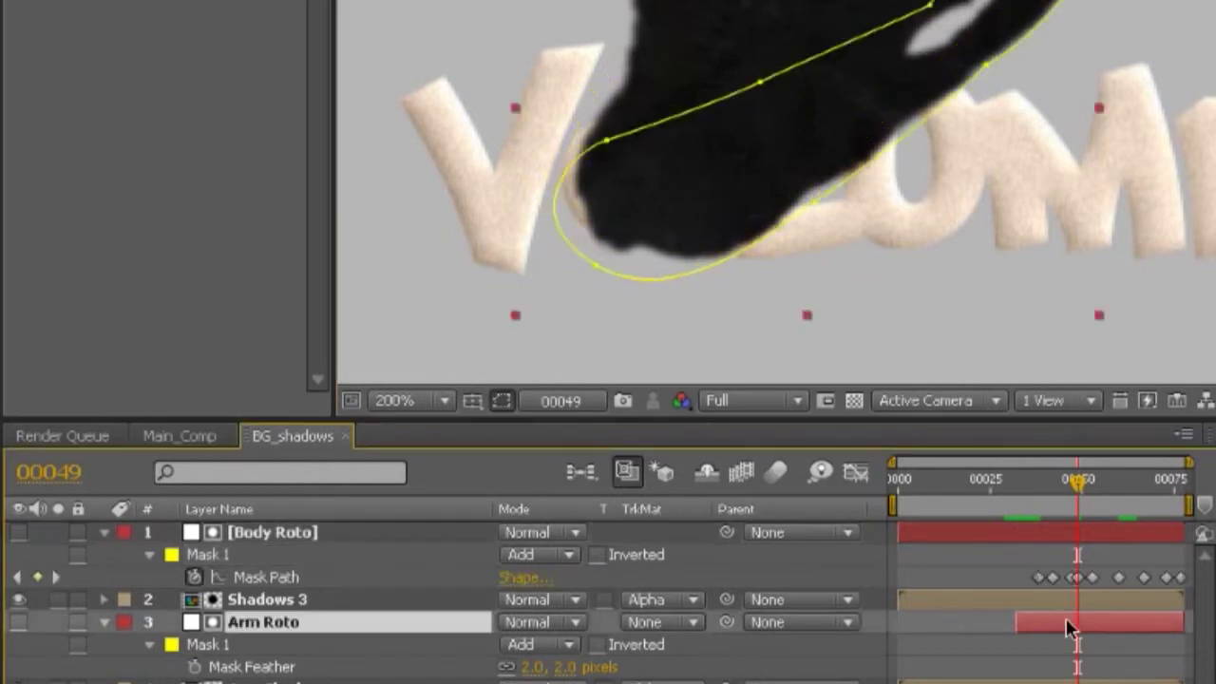
{"action": "key", "text": "m"}
{"action": "key", "text": "Page_Down"}
{"action": "key", "text": "Page_Down"}
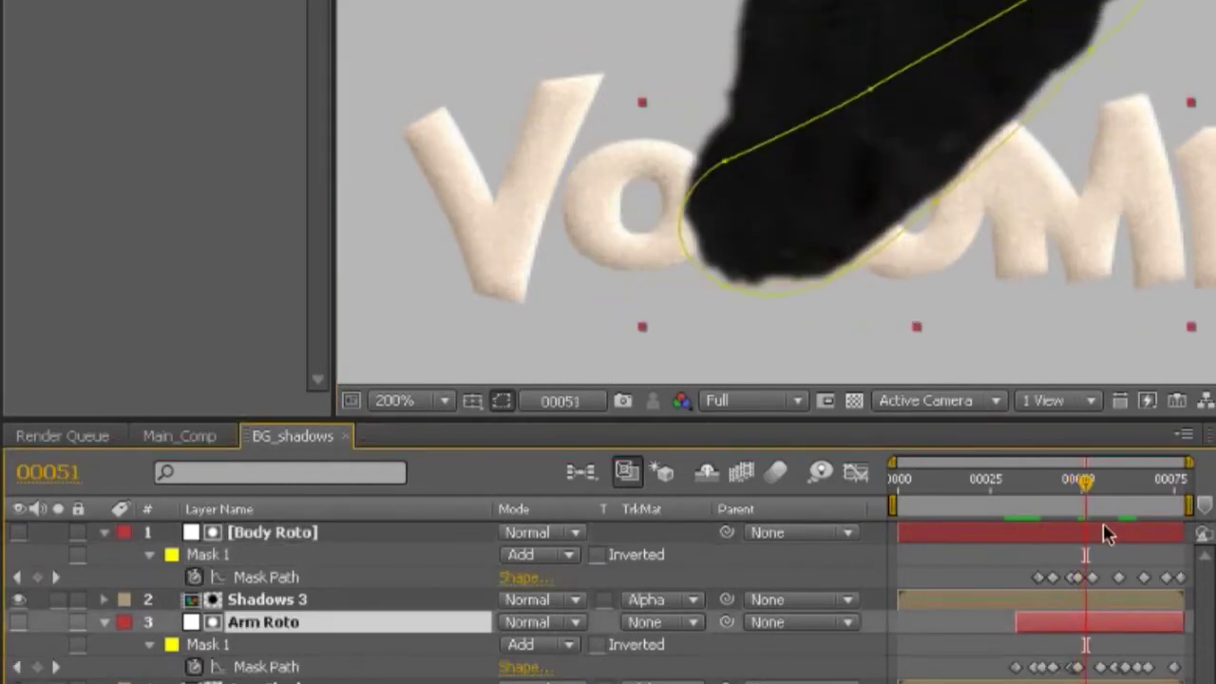
{"action": "key", "text": "comma"}
{"action": "left_click", "coordinate": [959, 554]}
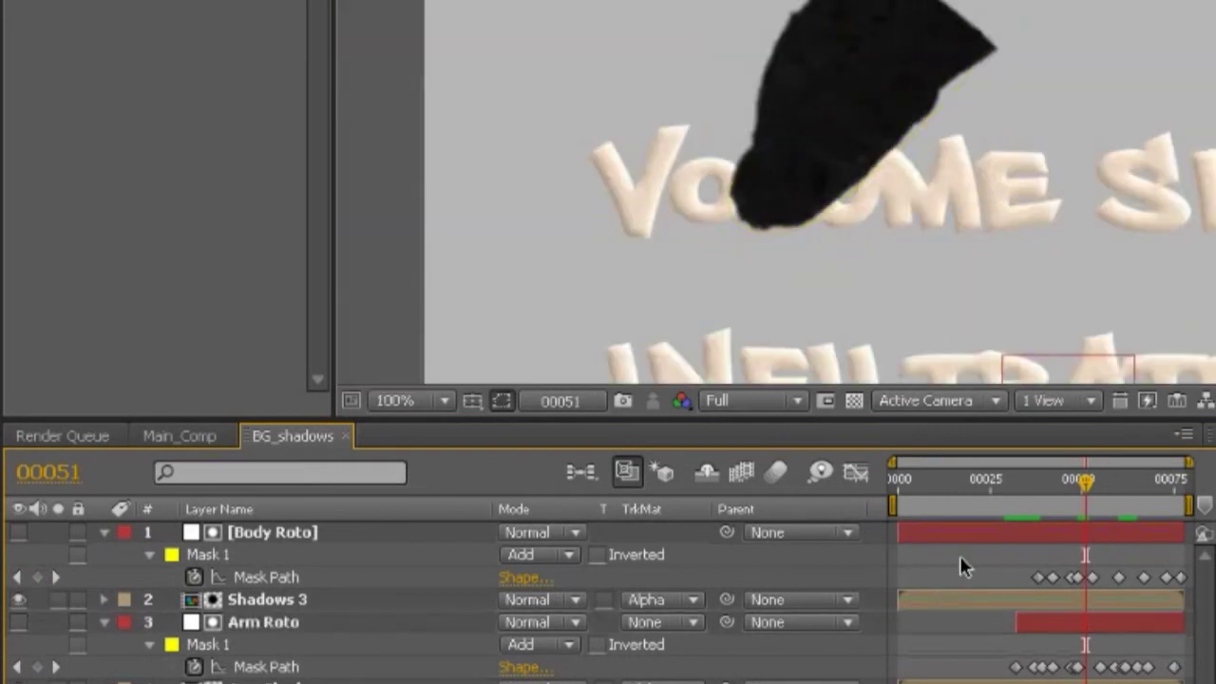
{"action": "key", "text": "space"}
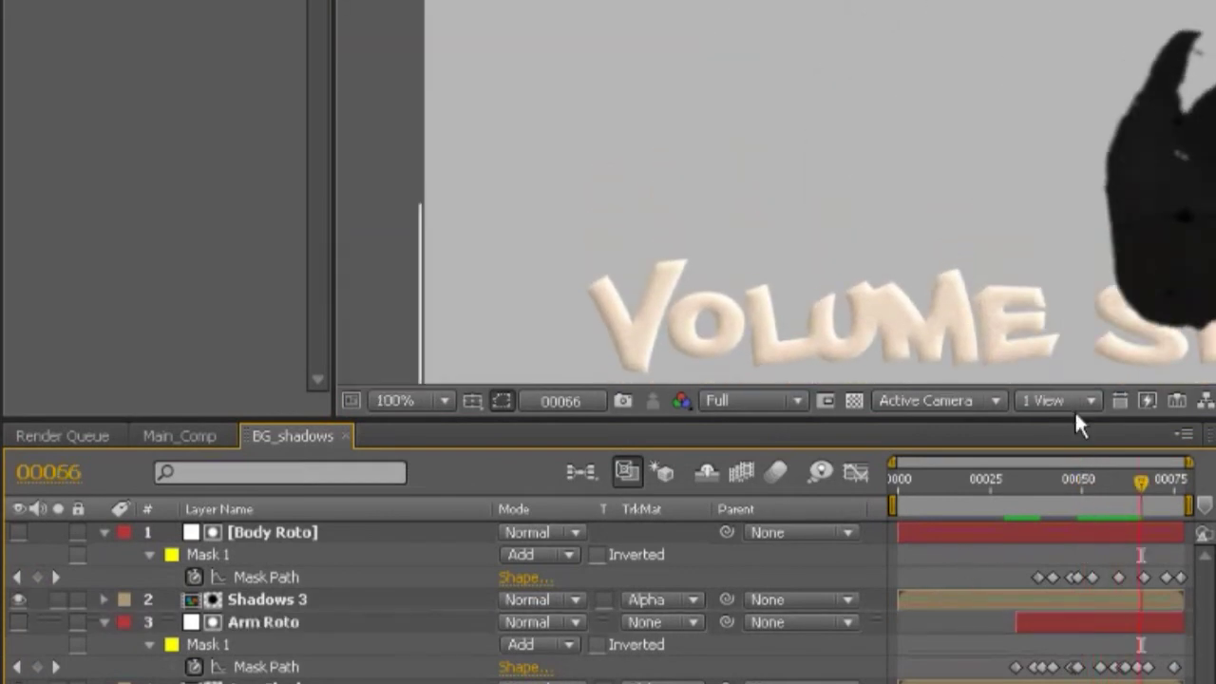
- Step back and forth through the frames around 58 to 60 to check the matted shadow's edges against the title
{"action": "left_click", "coordinate": [1114, 483]}
{"action": "mouse_move", "coordinate": [1115, 486]}
{"action": "left_mouse_down"}
{"action": "mouse_move", "coordinate": [1094, 487]}
{"action": "mouse_move", "coordinate": [1108, 489]}
{"action": "left_mouse_up"}
{"action": "key", "text": "Page_Down"}
{"action": "key", "text": "Page_Down"}
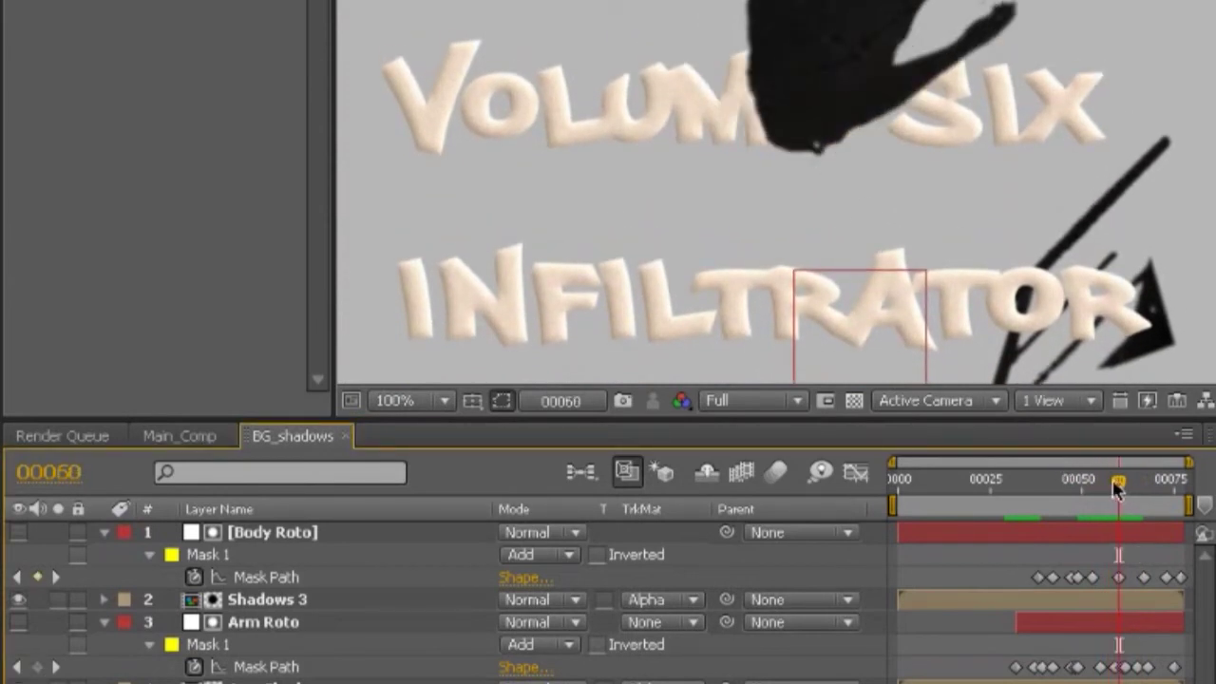
{"action": "key", "text": "Page_Up"}
{"action": "key", "text": "Page_Up"}
{"action": "key", "text": "Page_Down"}
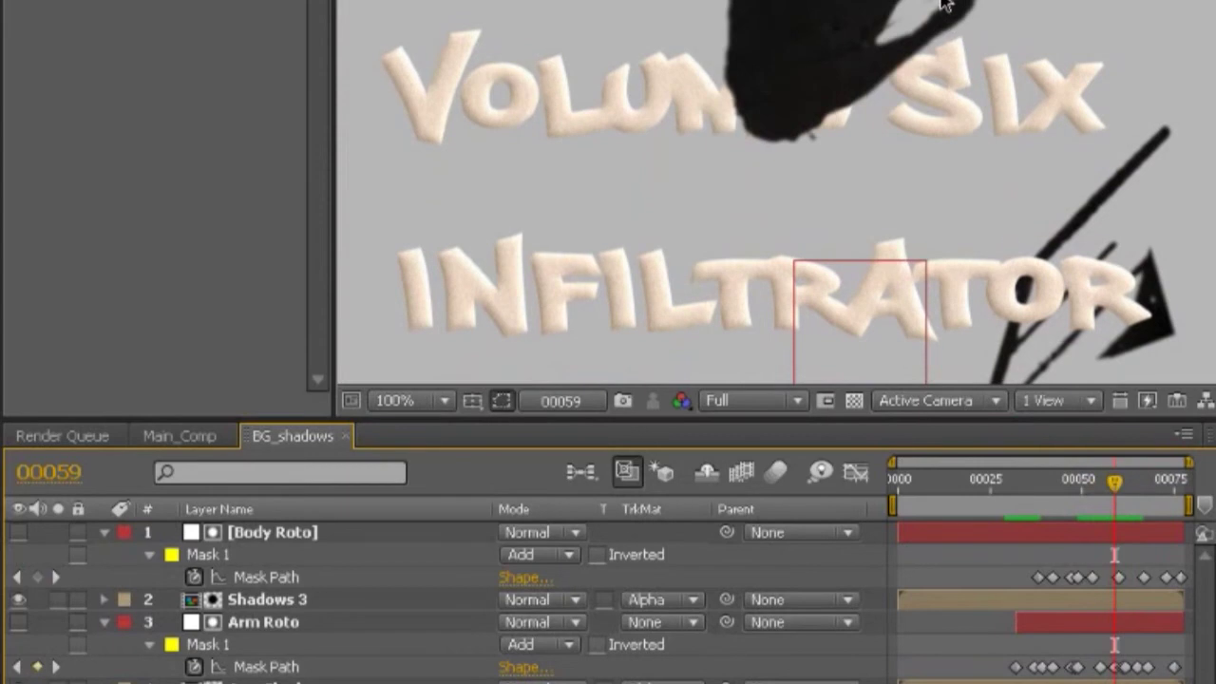
{"action": "mouse_move", "coordinate": [1114, 490]}
{"action": "left_mouse_down"}
{"action": "mouse_move", "coordinate": [1097, 489]}
{"action": "mouse_move", "coordinate": [1108, 491]}
{"action": "left_mouse_up"}
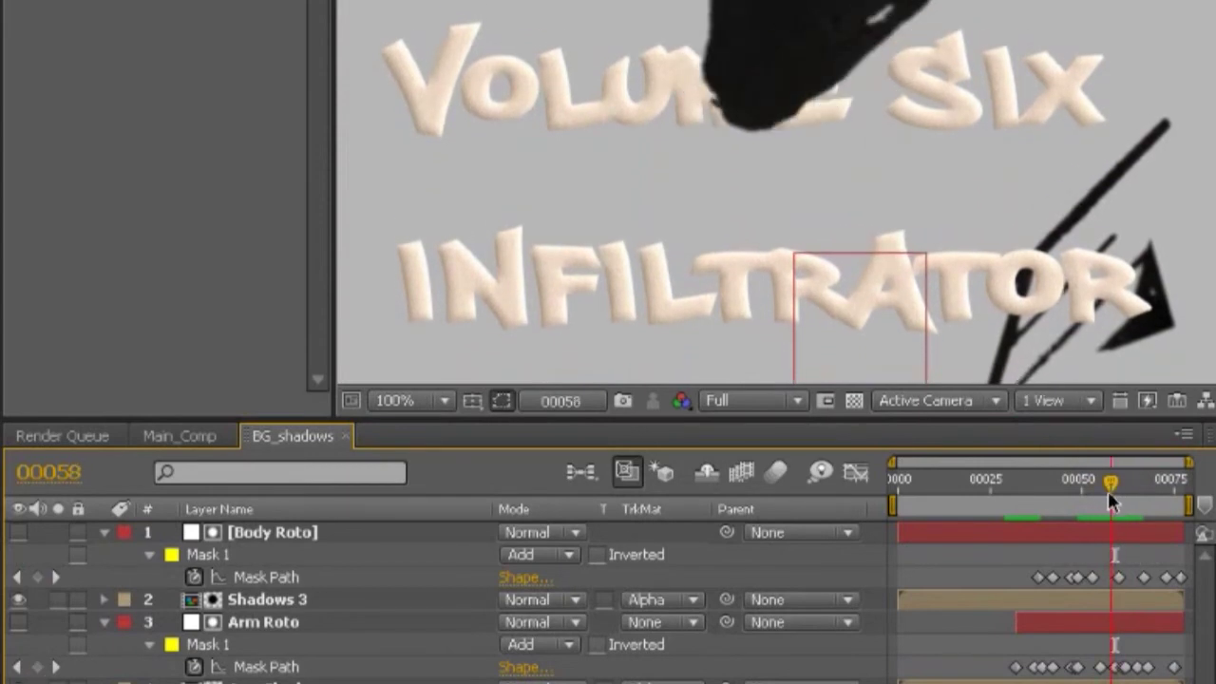
- At frame 58, move the Body Roto mask's lower-left vertex inward to the shadow's edge over the M and adjust its direction handles
{"action": "left_click", "coordinate": [1081, 538]}
{"action": "key", "text": "period"}
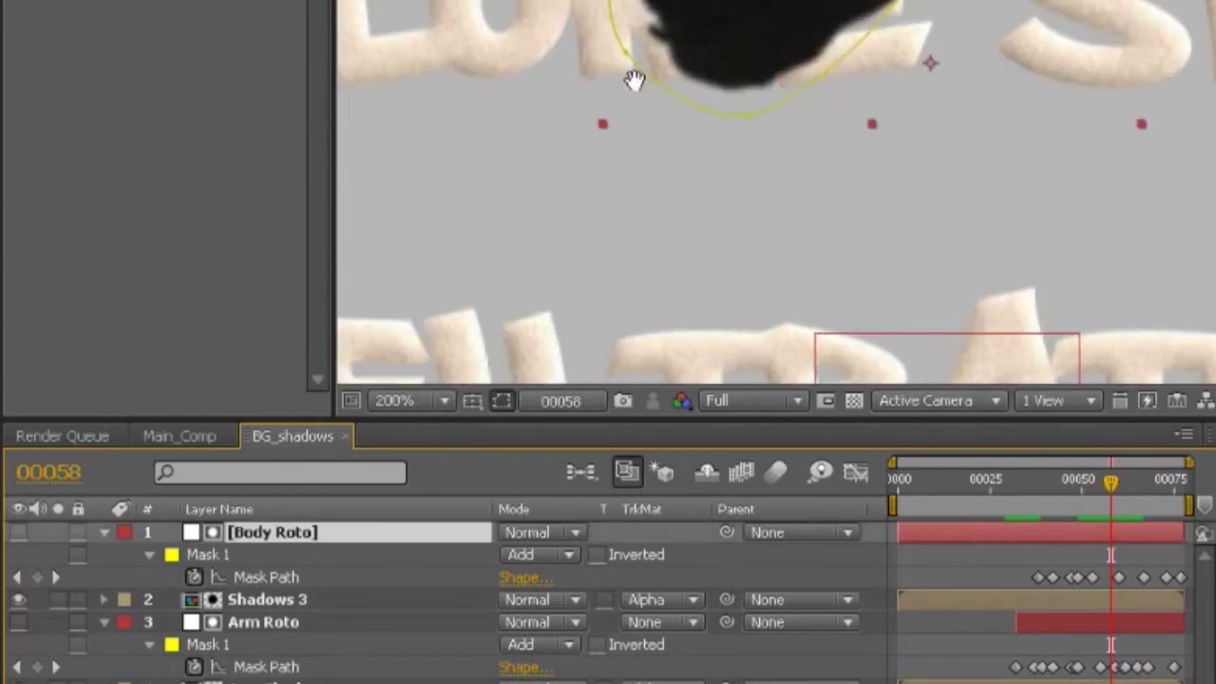
{"action": "left_click_drag", "start_coordinate": [606, 49], "coordinate": [676, 256]}
{"action": "left_click", "coordinate": [691, 221]}
{"action": "left_click_drag", "start_coordinate": [687, 216], "coordinate": [724, 216]}
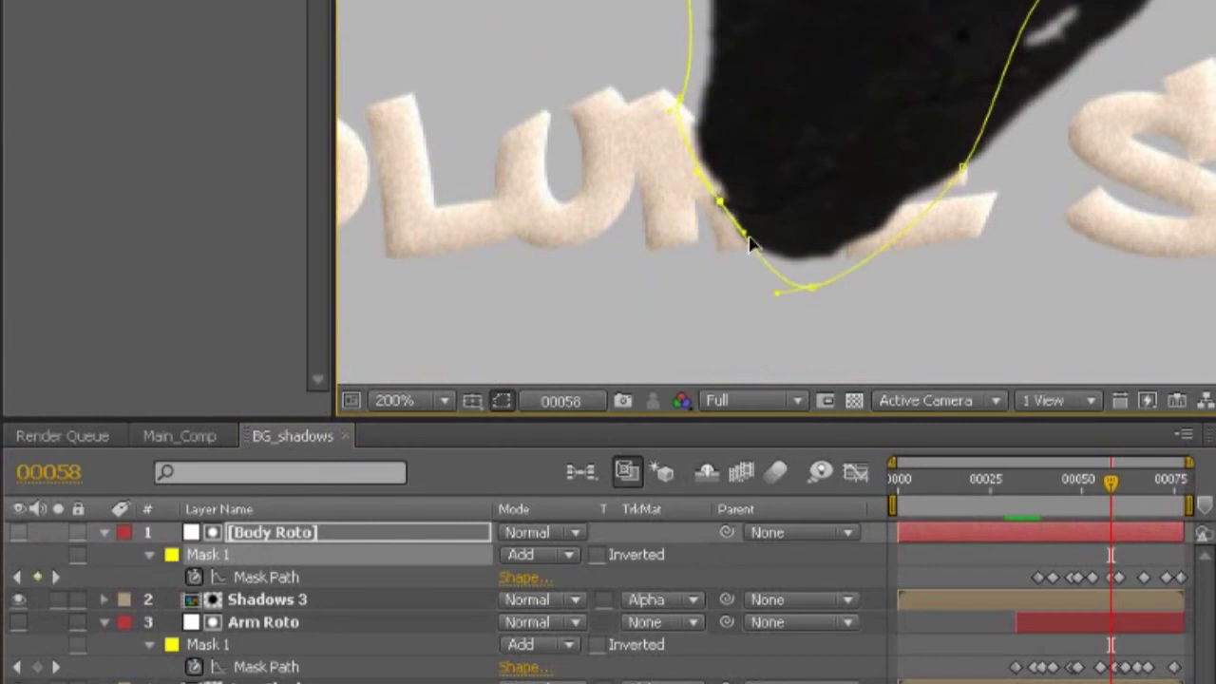
{"action": "left_click", "coordinate": [732, 234]}
{"action": "left_click", "coordinate": [724, 203]}
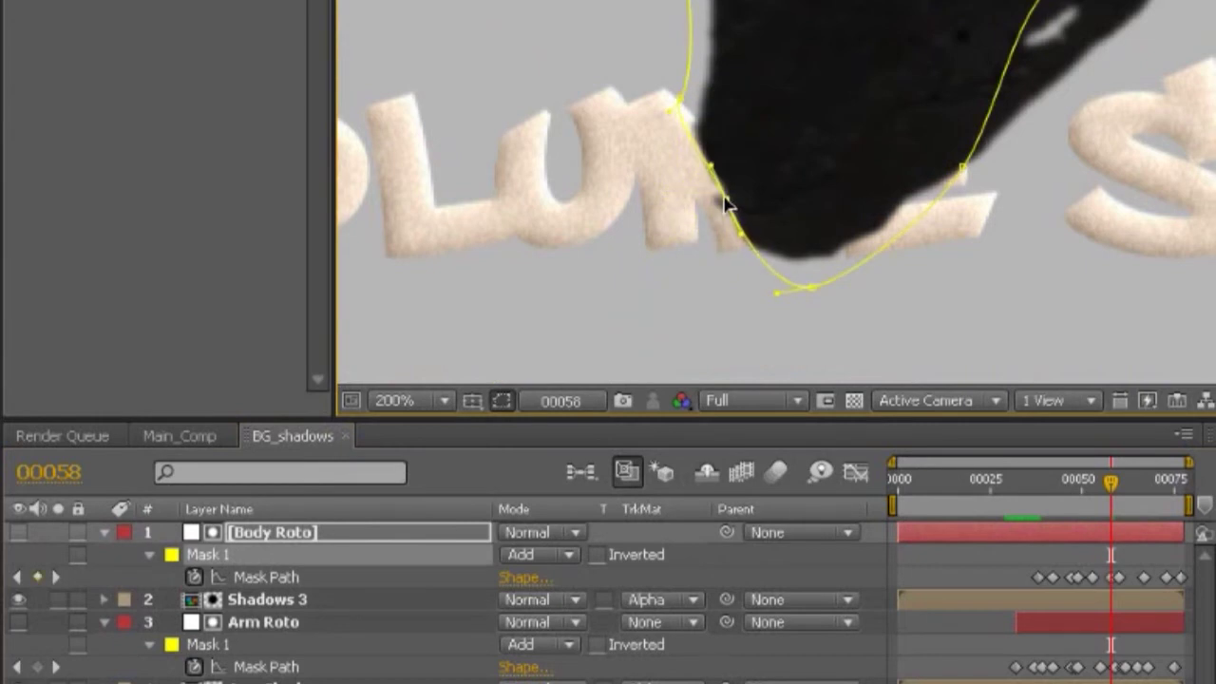
{"action": "left_click_drag", "start_coordinate": [707, 171], "coordinate": [697, 178]}
{"action": "left_click_drag", "start_coordinate": [739, 233], "coordinate": [728, 201]}
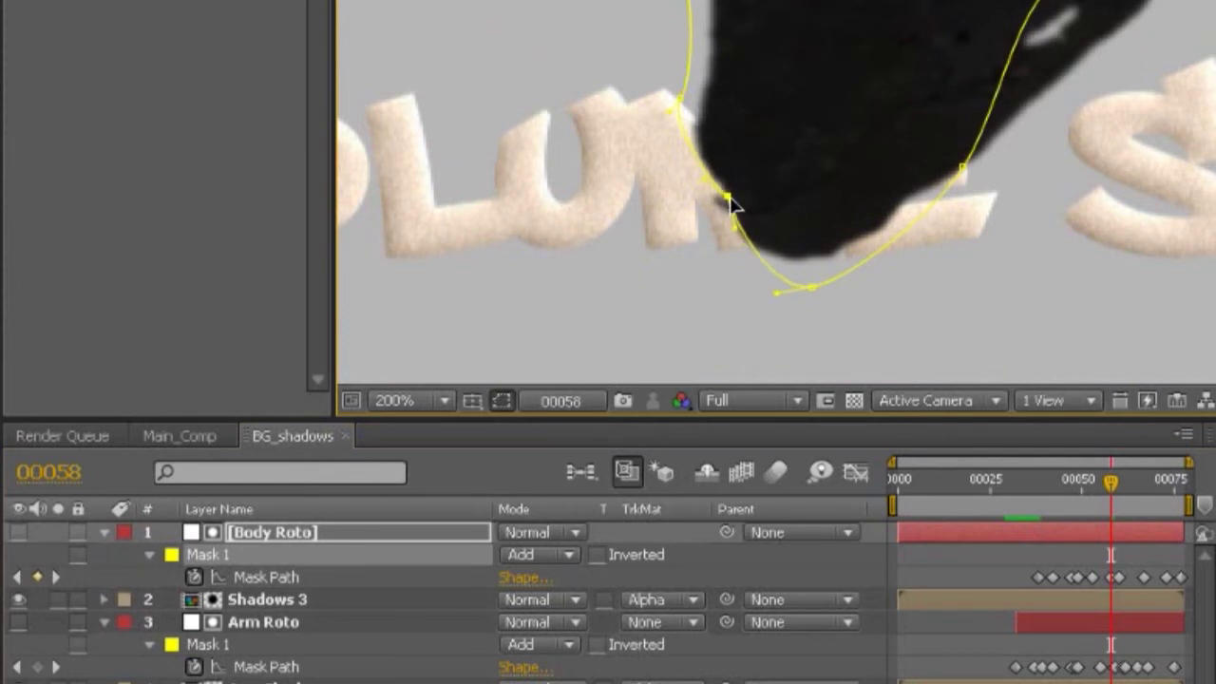
- At frame 58, reshape the lower-left curve of the Arm Roto mask to follow the shadow's edge over the M, and play back the result
{"action": "left_click", "coordinate": [1075, 635]}
{"action": "left_click", "coordinate": [718, 227]}
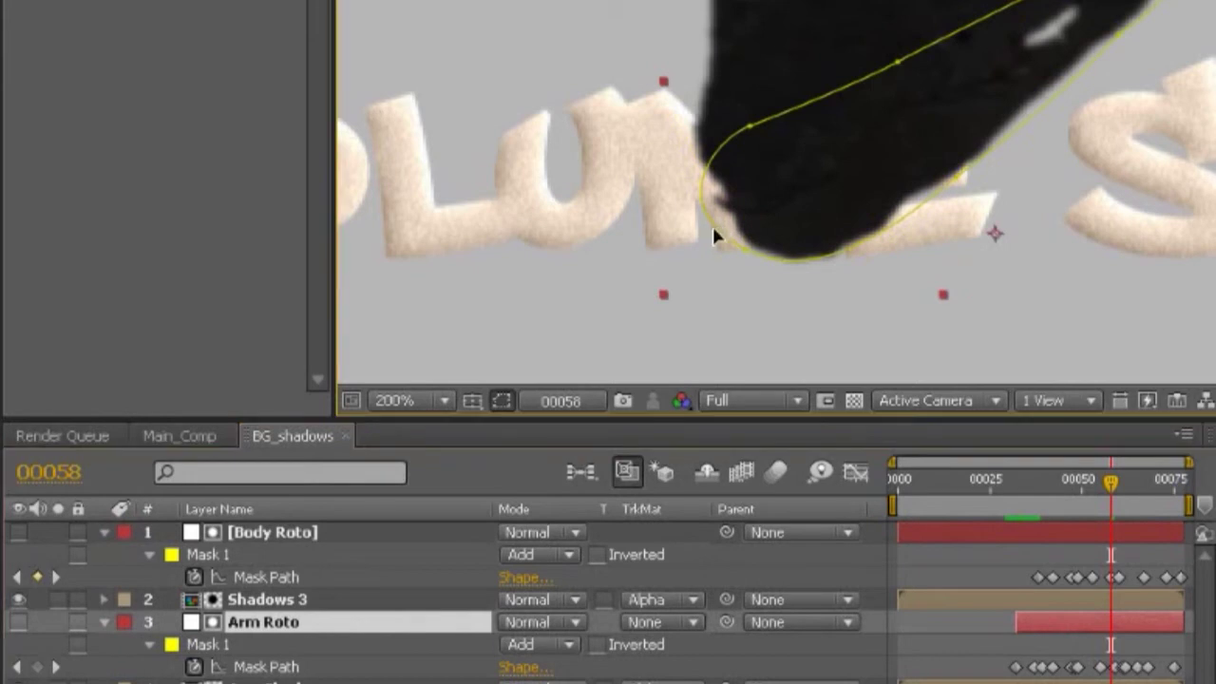
{"action": "left_click", "coordinate": [752, 136]}
{"action": "scroll", "coordinate": [731, 268], "scroll_direction": "up", "scroll_amount": 2}
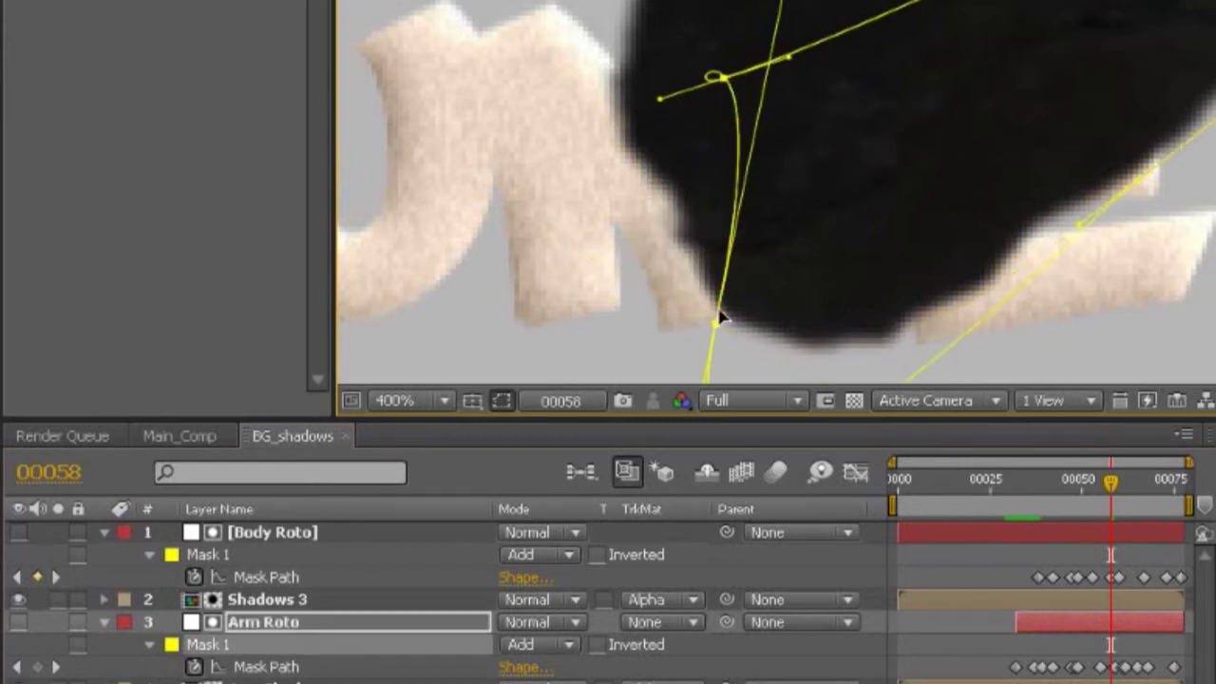
{"action": "left_click", "coordinate": [717, 324]}
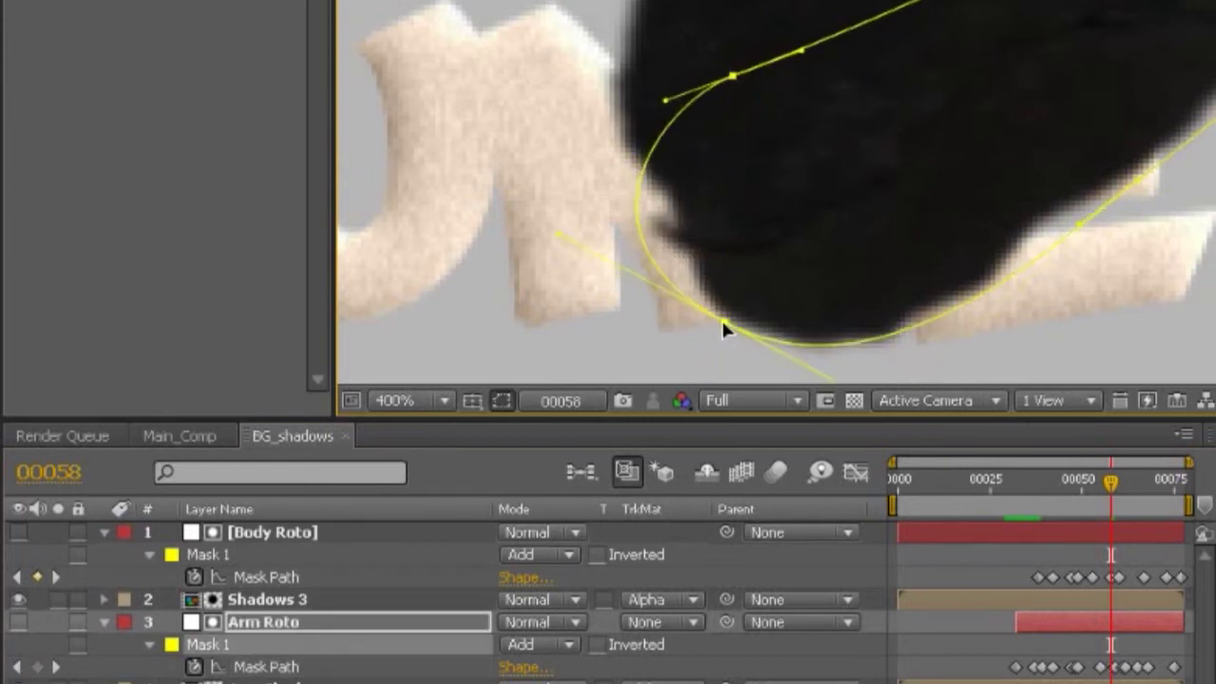
{"action": "left_click_drag", "start_coordinate": [573, 235], "coordinate": [656, 245]}
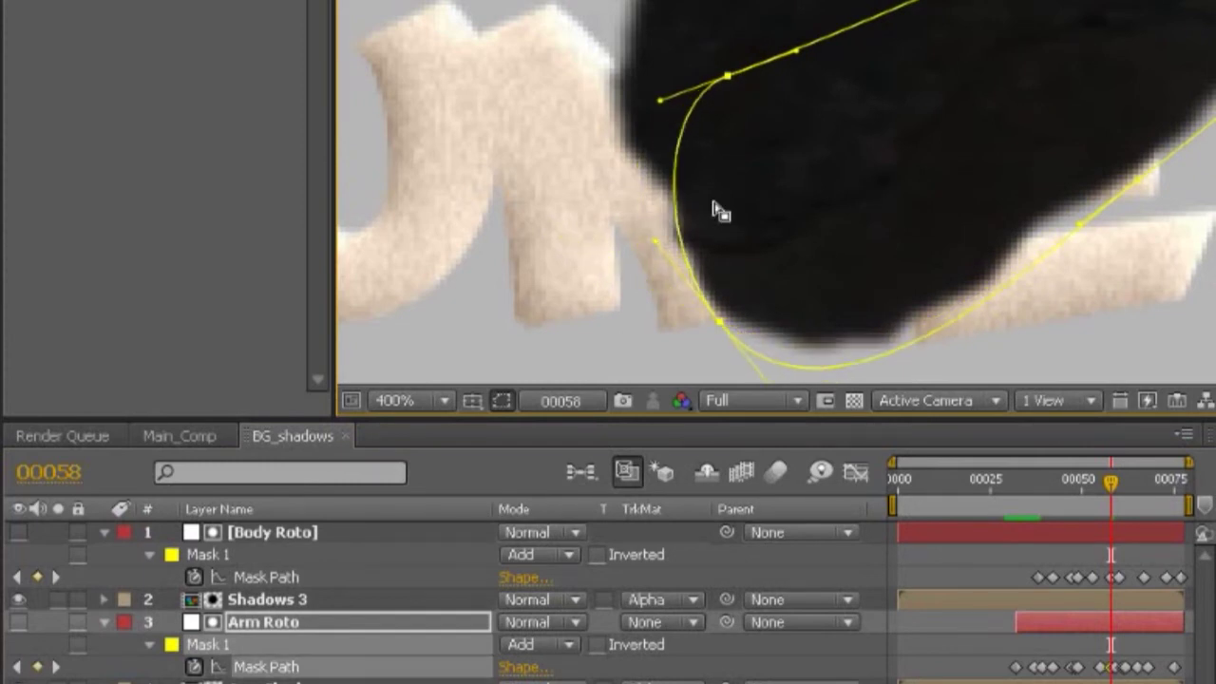
{"action": "scroll", "coordinate": [717, 209], "scroll_direction": "down", "scroll_amount": 4}
{"action": "key", "text": "space"}
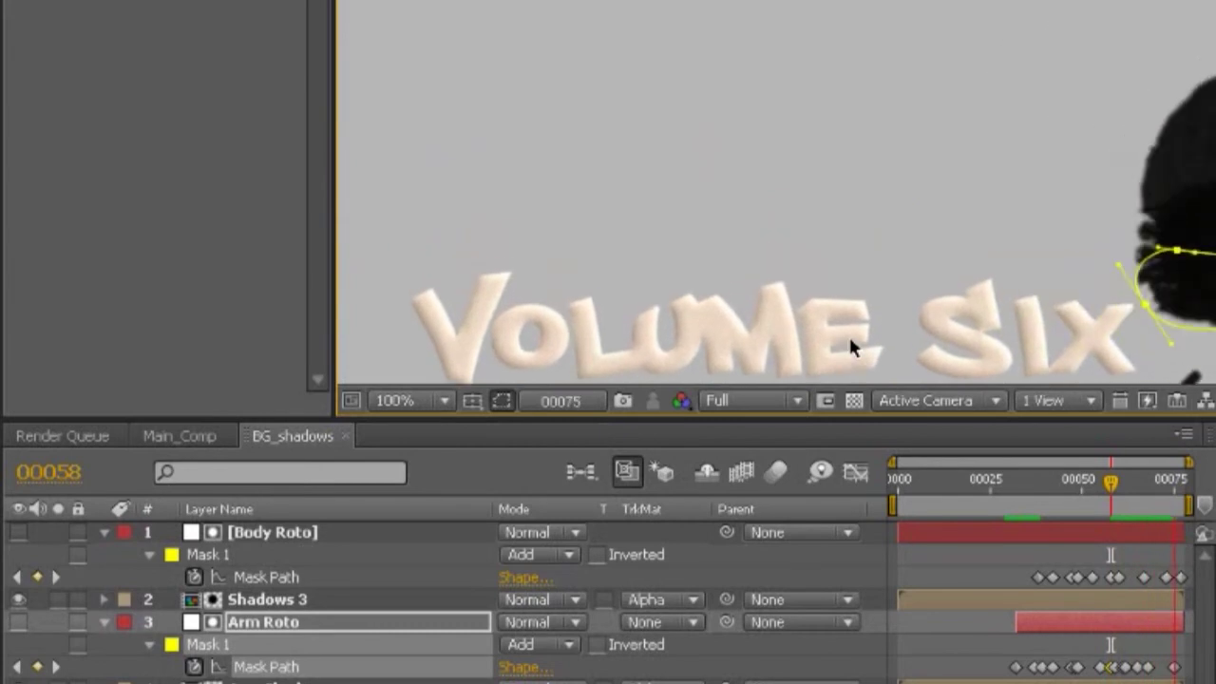
- Preview Main_Comp in an enlarged viewer and scrub to frame 56 to check the shadow passing over the title
{"action": "left_click", "coordinate": [180, 435]}
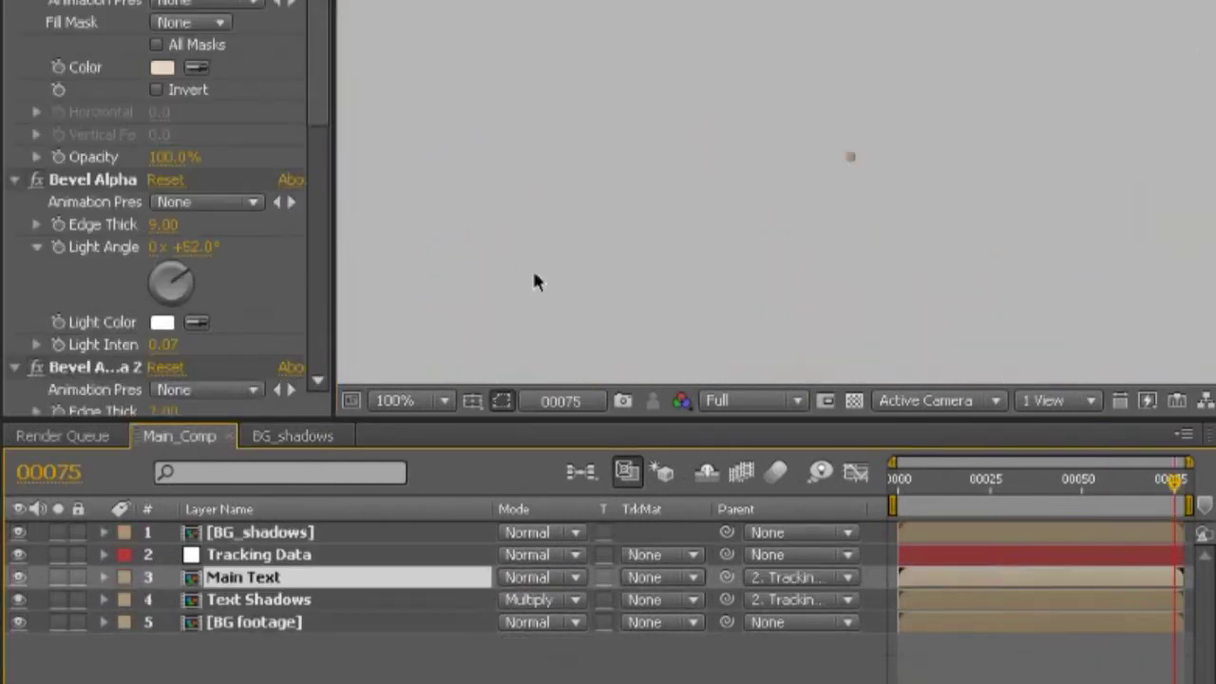
{"action": "key", "text": "KP_0"}
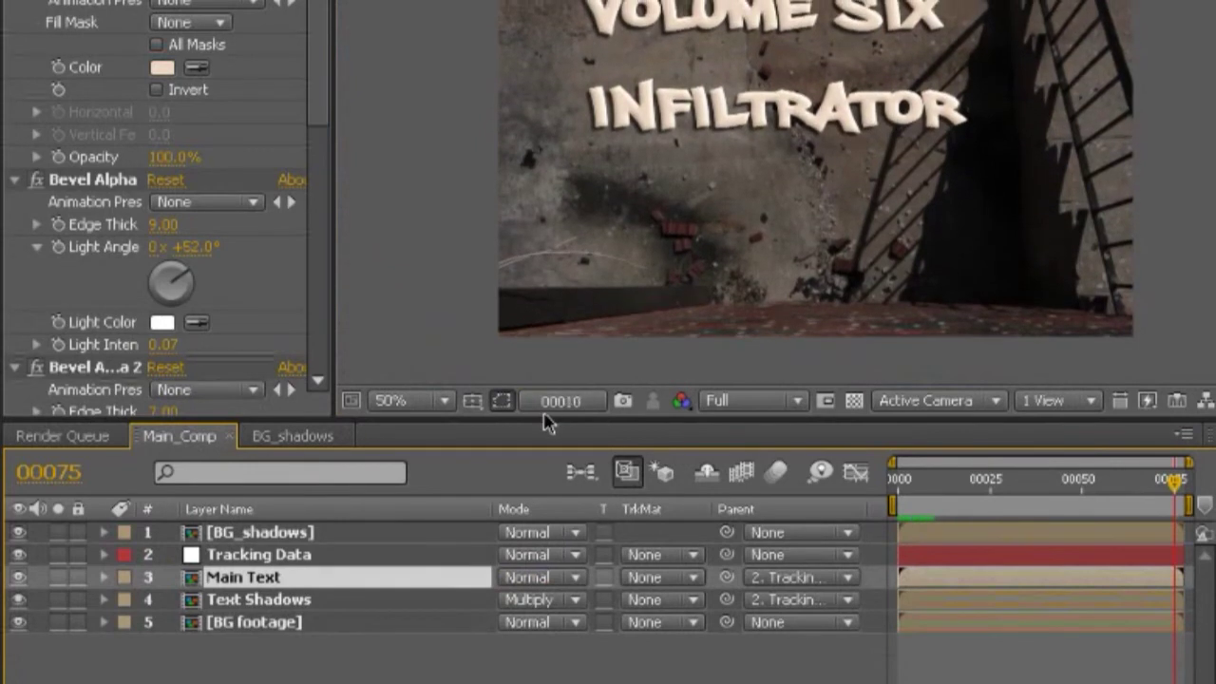
{"action": "left_click", "coordinate": [490, 421]}
{"action": "left_click_drag", "start_coordinate": [494, 421], "coordinate": [494, 553]}
{"action": "scroll", "coordinate": [457, 330], "scroll_direction": "up", "scroll_amount": 2}
{"action": "key", "text": "space"}
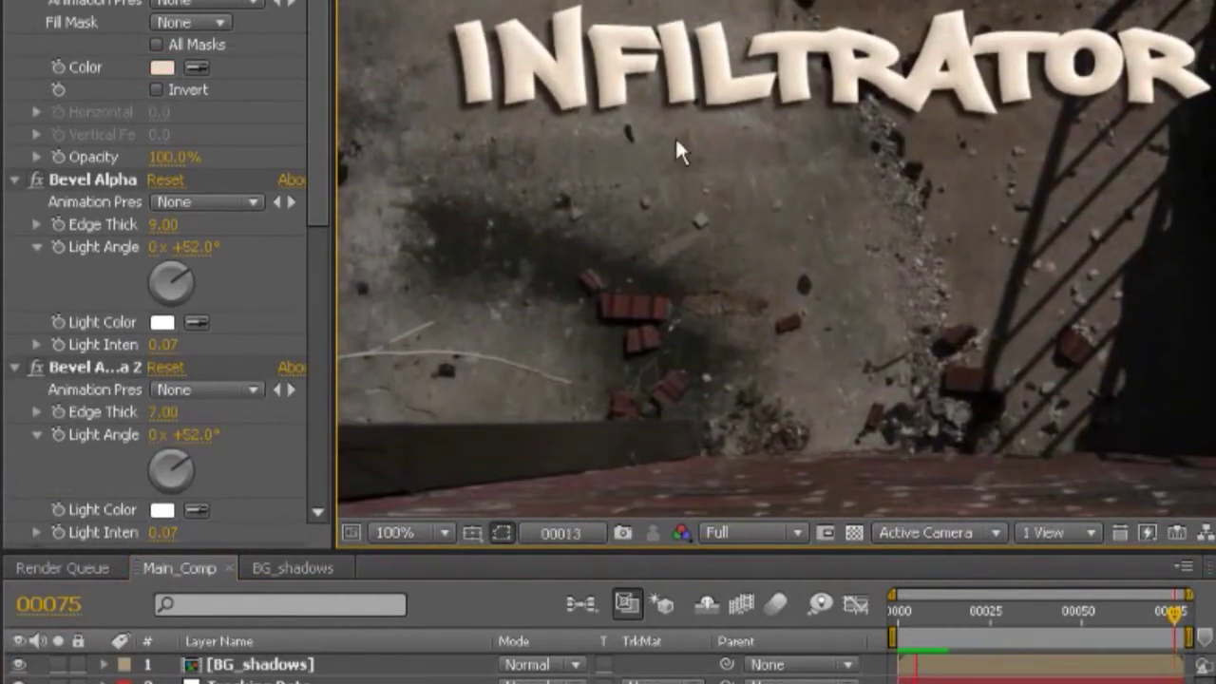
{"action": "key", "text": "space"}
{"action": "left_click_drag", "start_coordinate": [673, 114], "coordinate": [655, 247]}
{"action": "left_click", "coordinate": [988, 613]}
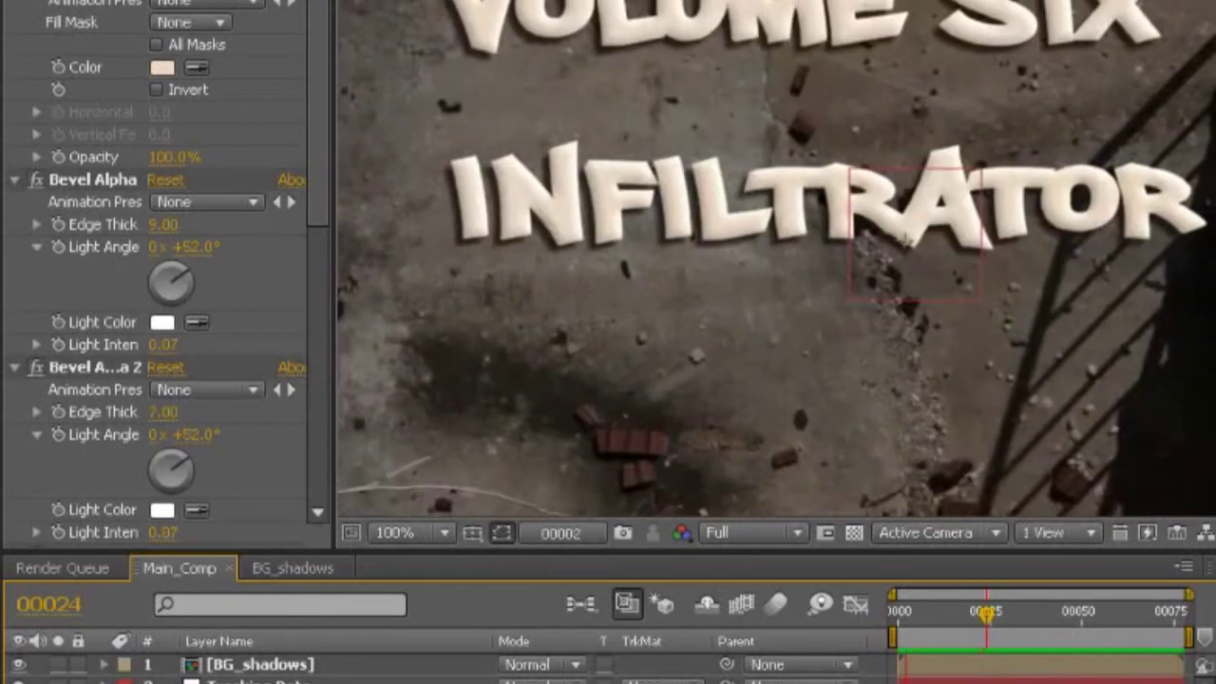
{"action": "left_click_drag", "start_coordinate": [945, 616], "coordinate": [1105, 628]}
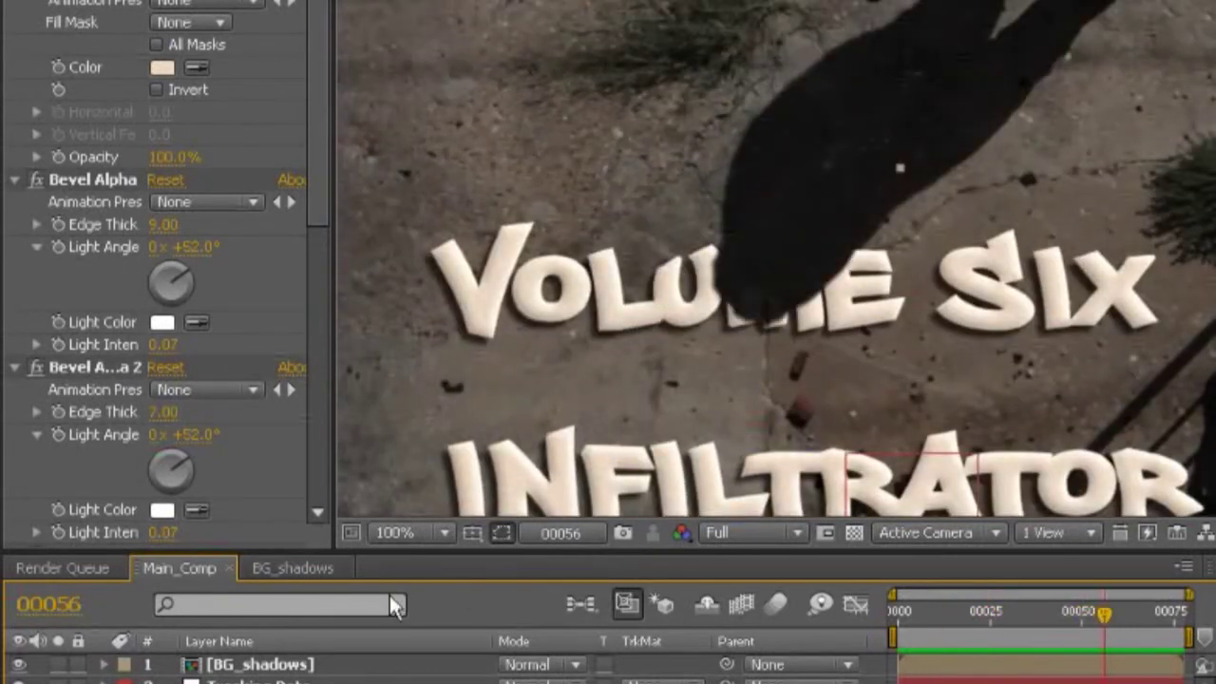
- In BG_shadows, rename the Shadows 3 layer as Body Shadows
{"action": "left_click", "coordinate": [318, 569]}
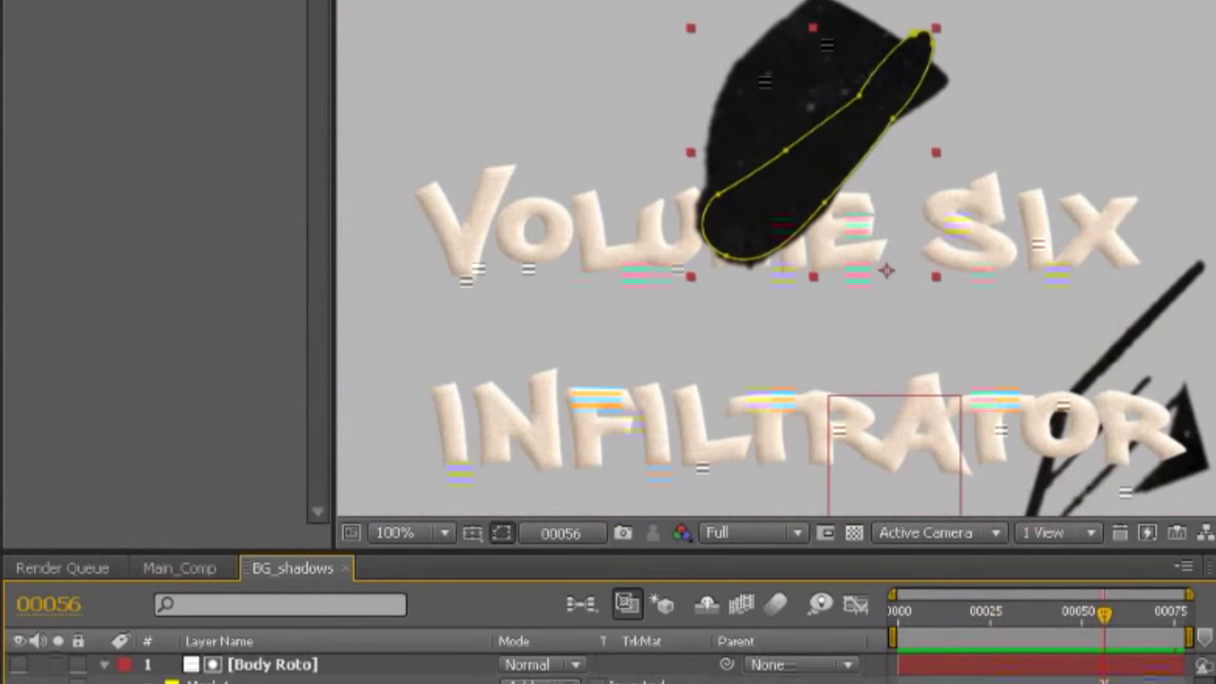
{"action": "left_click", "coordinate": [1071, 665]}
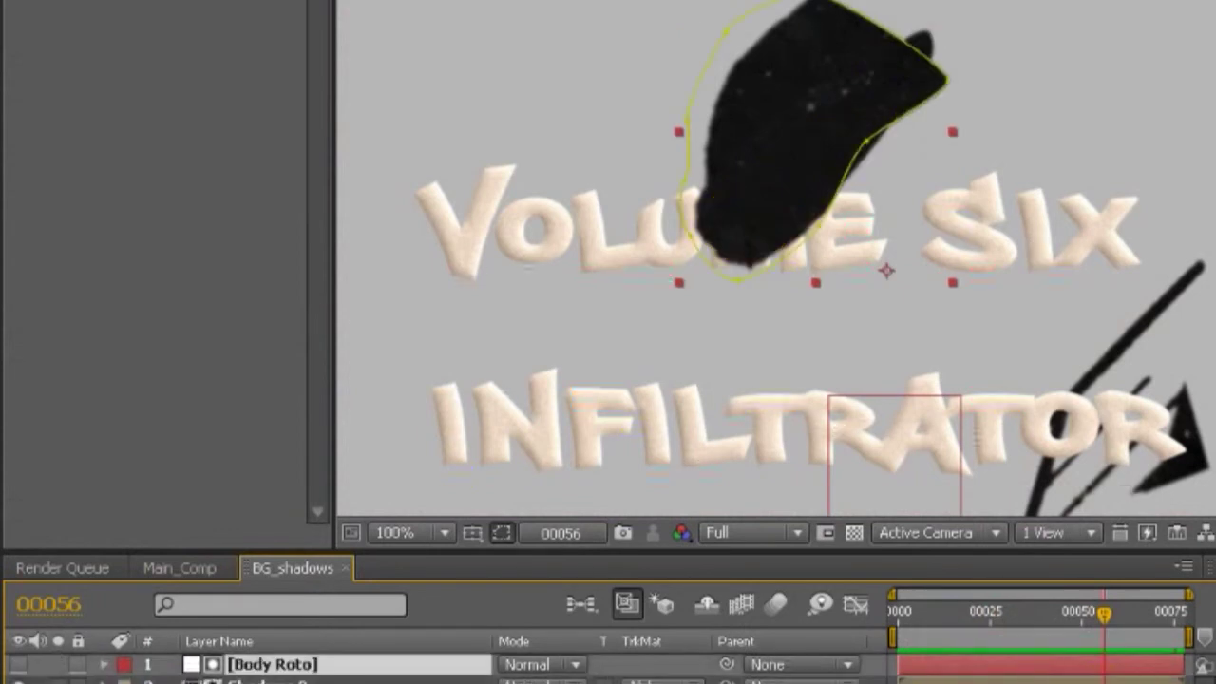
{"action": "left_click_drag", "start_coordinate": [1102, 625], "coordinate": [1062, 672]}
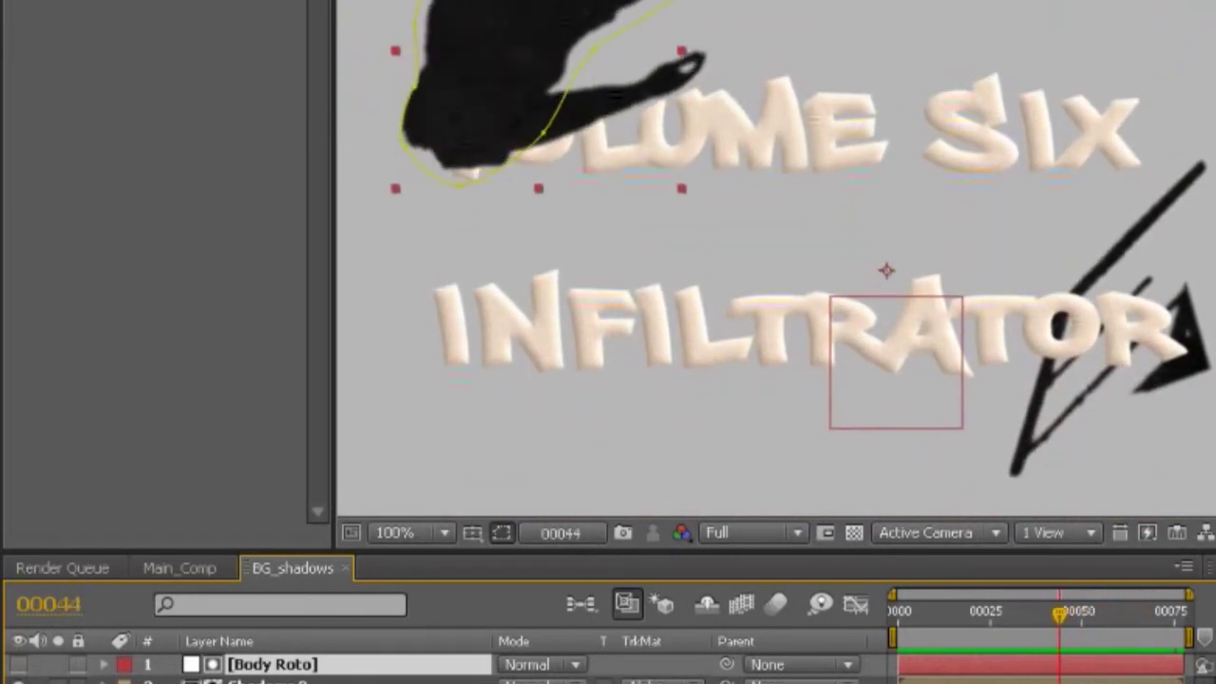
{"action": "scroll", "coordinate": [608, 668], "scroll_direction": "down", "scroll_amount": 1}
{"action": "scroll", "coordinate": [608, 668], "scroll_direction": "up", "scroll_amount": 1}
{"action": "left_click", "coordinate": [258, 681]}
{"action": "key", "text": "Return"}
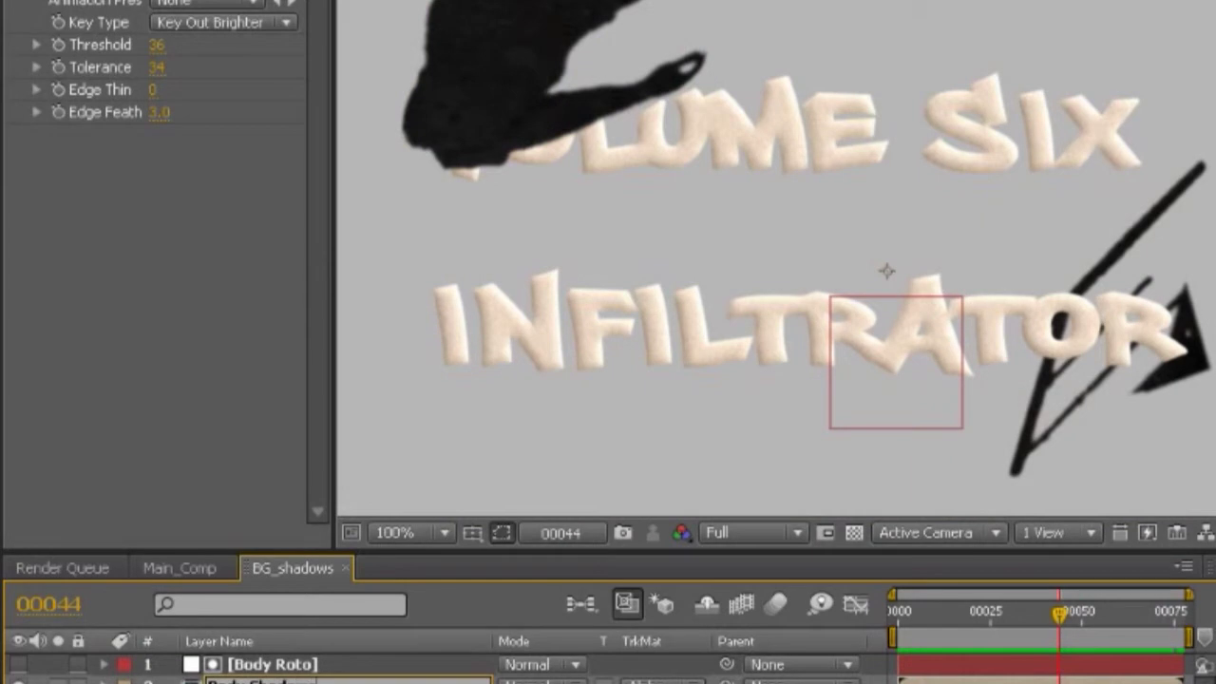
{"action": "scroll", "coordinate": [608, 668], "scroll_direction": "down", "scroll_amount": 1}
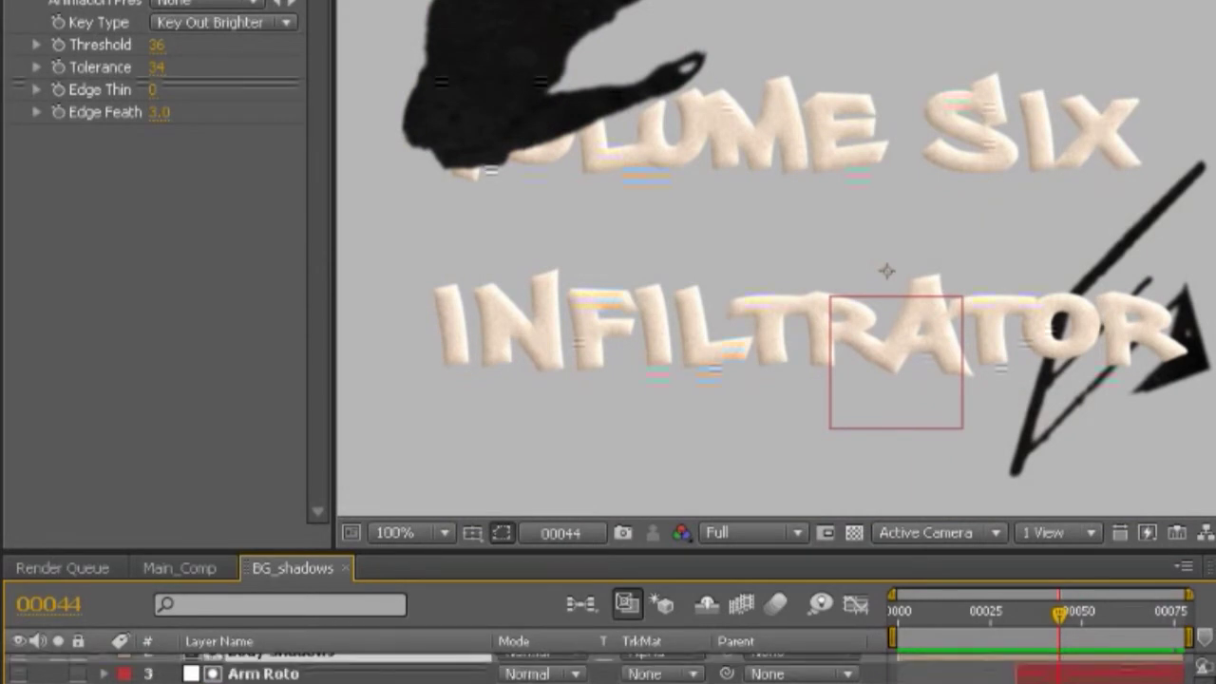
- Close the BG_shadows timeline, go to frame 54 in Main_Comp and inspect the shadow's edges over VOLUME up close
{"action": "left_click_drag", "start_coordinate": [1058, 627], "coordinate": [1177, 616]}
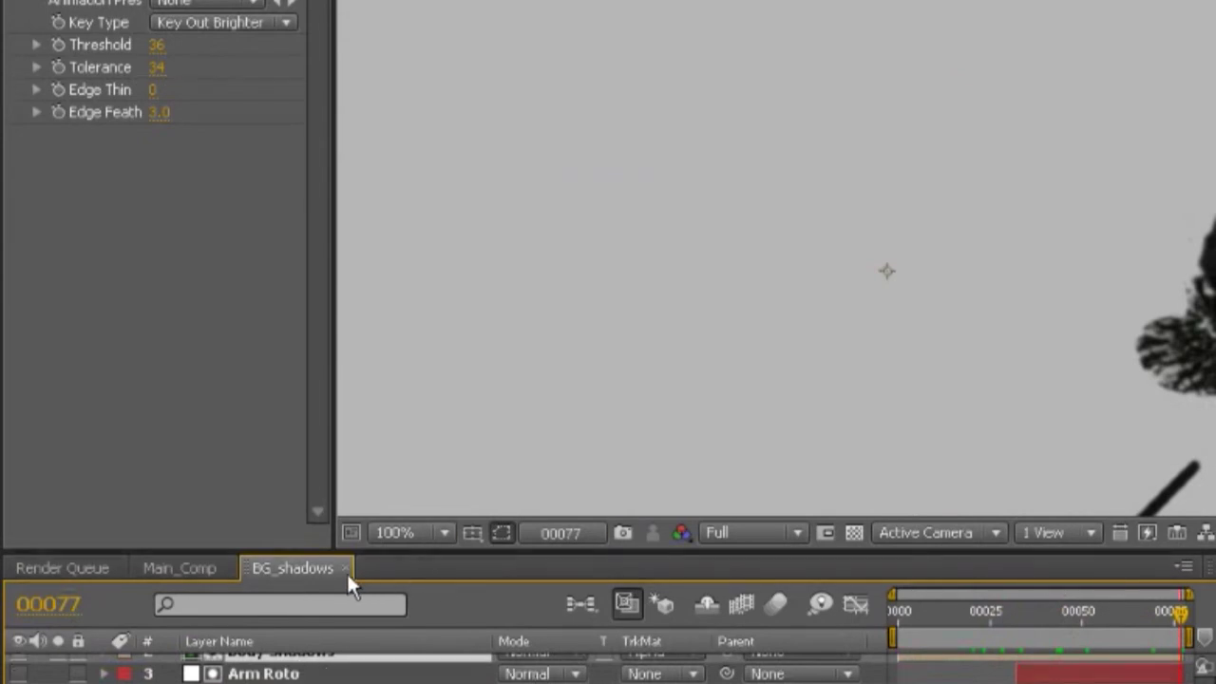
{"action": "left_click", "coordinate": [180, 568]}
{"action": "left_click", "coordinate": [989, 639]}
{"action": "left_click_drag", "start_coordinate": [989, 643], "coordinate": [1098, 668]}
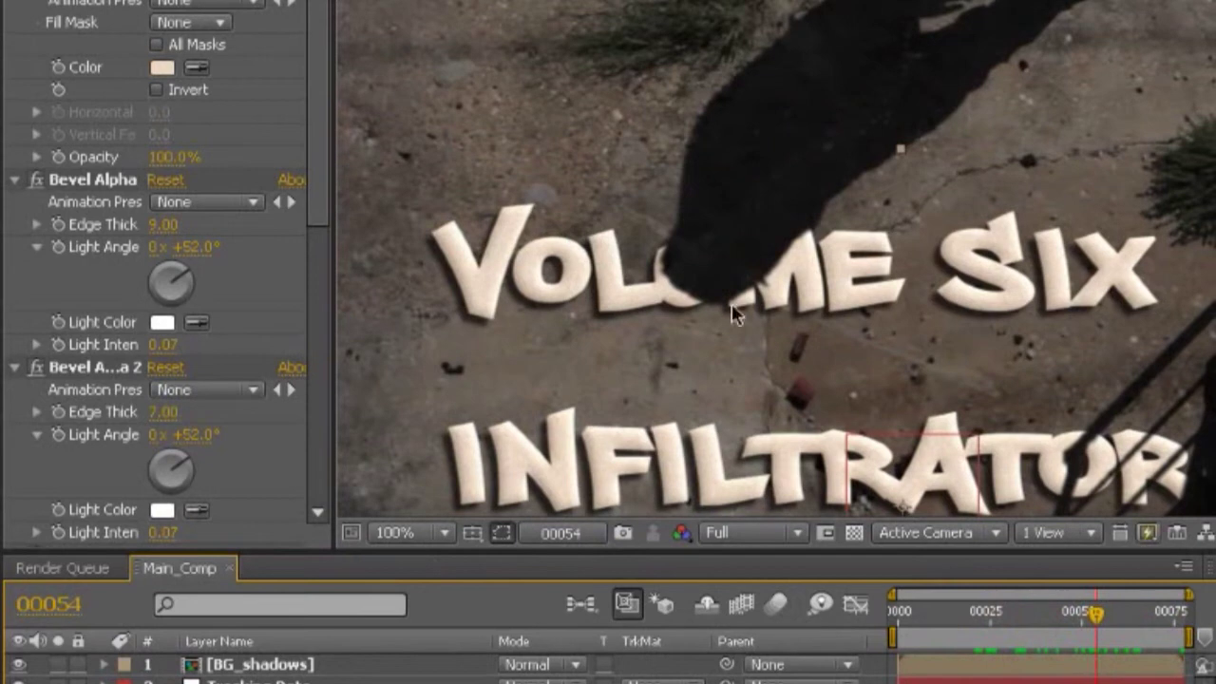
{"action": "scroll", "coordinate": [712, 274], "scroll_direction": "up", "scroll_amount": 4}
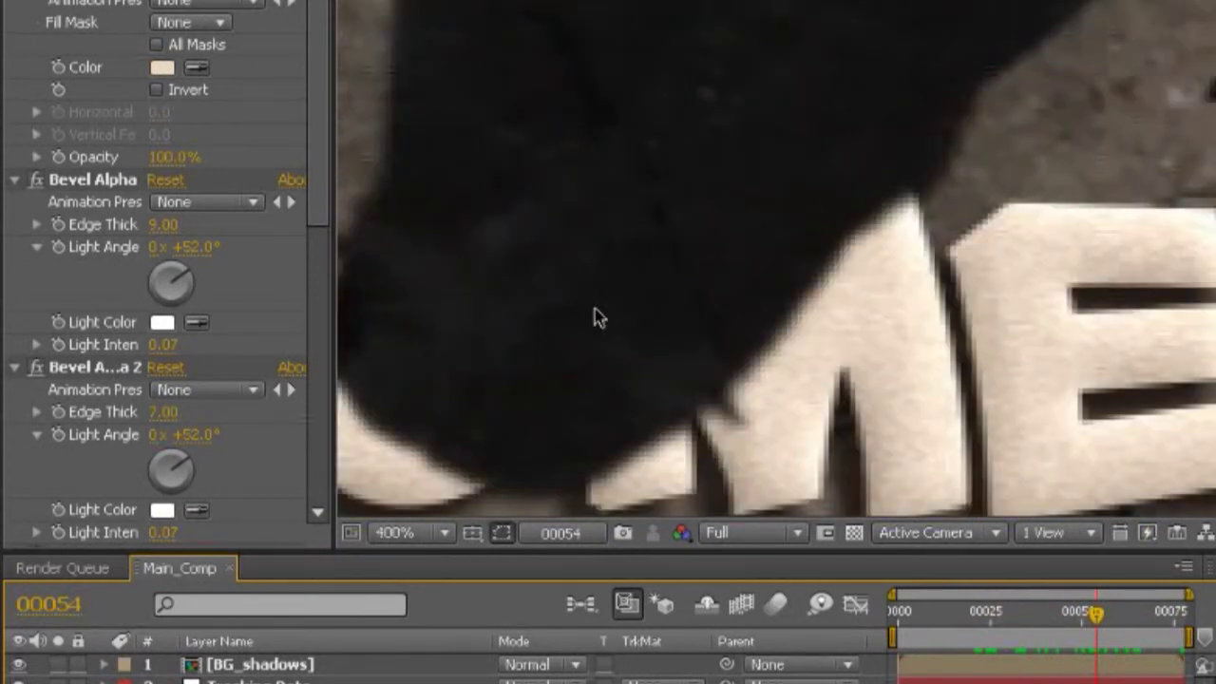
{"action": "scroll", "coordinate": [545, 396], "scroll_direction": "down", "scroll_amount": 4}
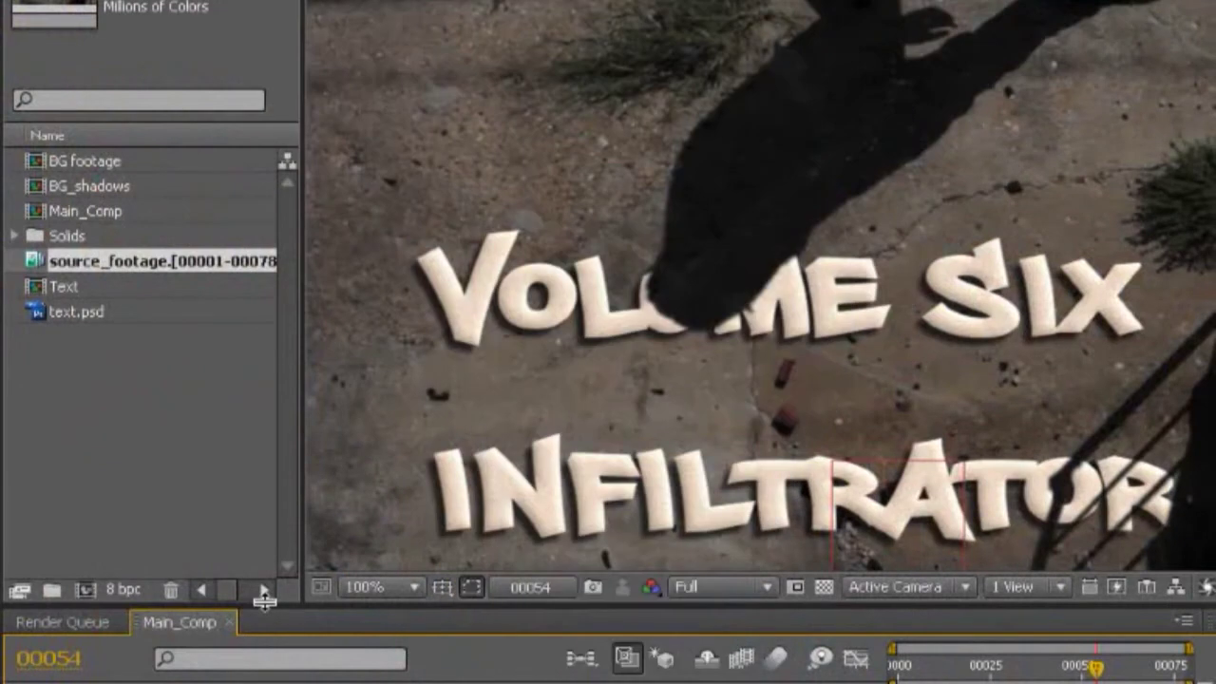
- Enlarge the timeline and toggle the BG_shadows layer's visibility to compare the title with and without the shadow
{"action": "left_click_drag", "start_coordinate": [264, 597], "coordinate": [190, 432]}
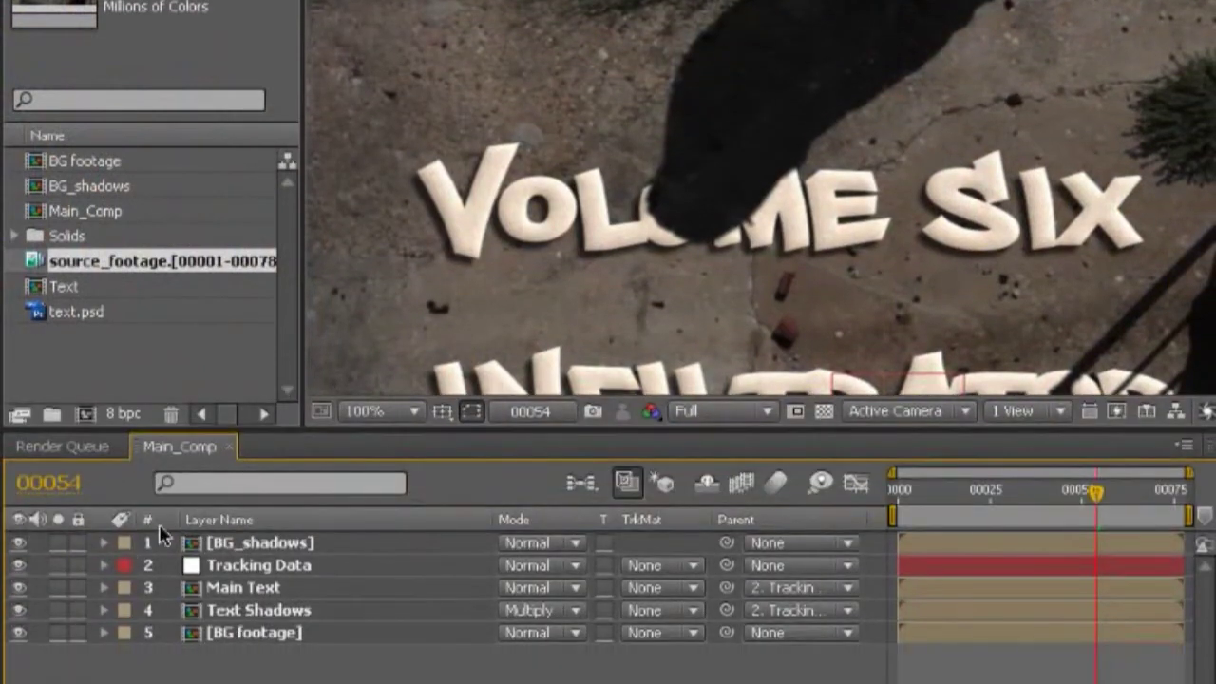
{"action": "scroll", "coordinate": [690, 155], "scroll_direction": "up", "scroll_amount": 1}
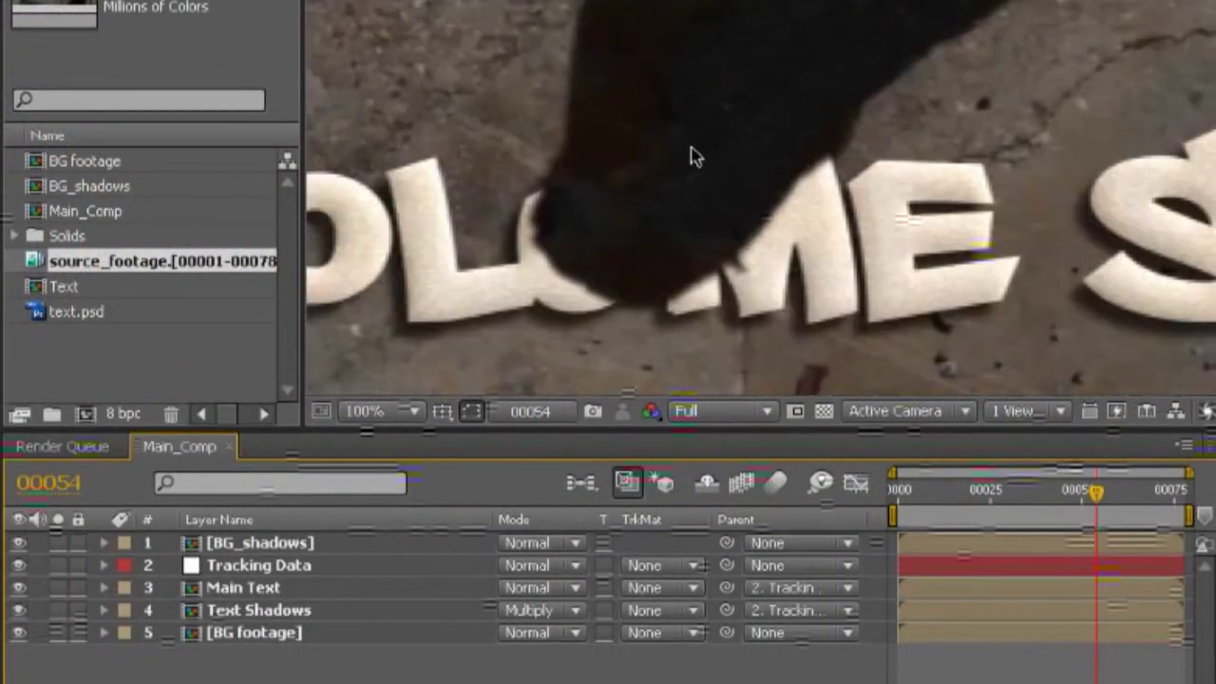
{"action": "scroll", "coordinate": [618, 253], "scroll_direction": "up", "scroll_amount": 1}
{"action": "scroll", "coordinate": [619, 253], "scroll_direction": "down", "scroll_amount": 1}
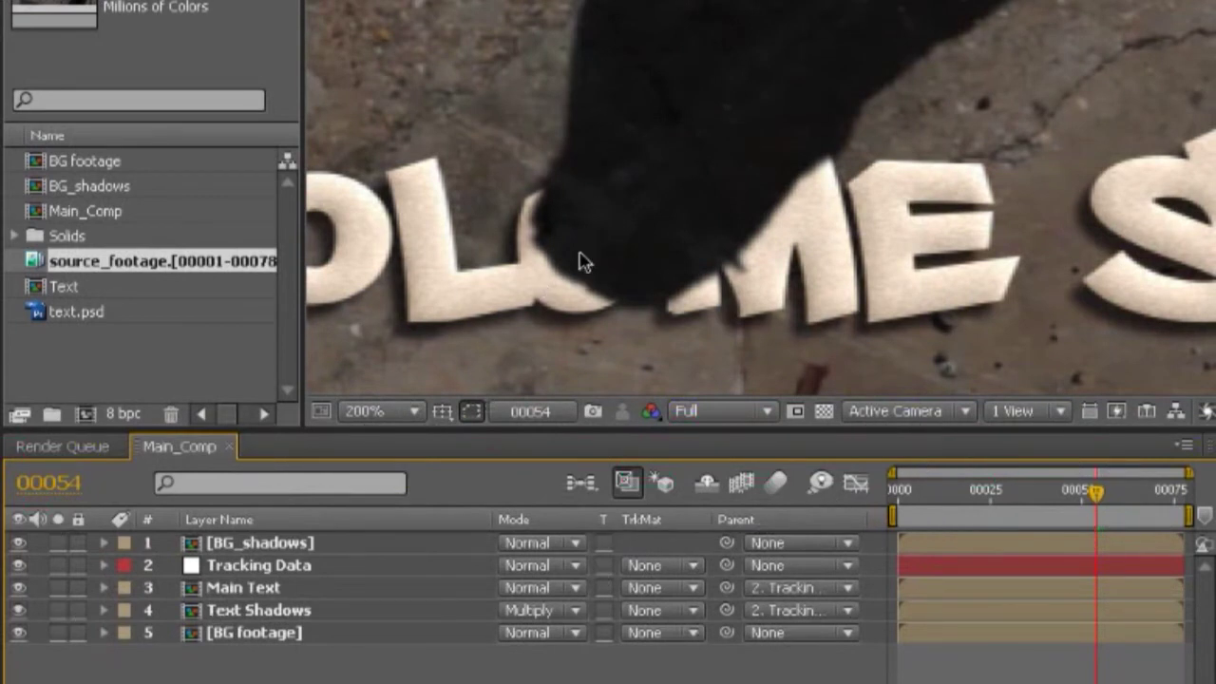
{"action": "left_click", "coordinate": [19, 543]}
{"action": "left_click", "coordinate": [19, 543]}
{"action": "left_click", "coordinate": [19, 542]}
{"action": "left_click", "coordinate": [19, 543]}
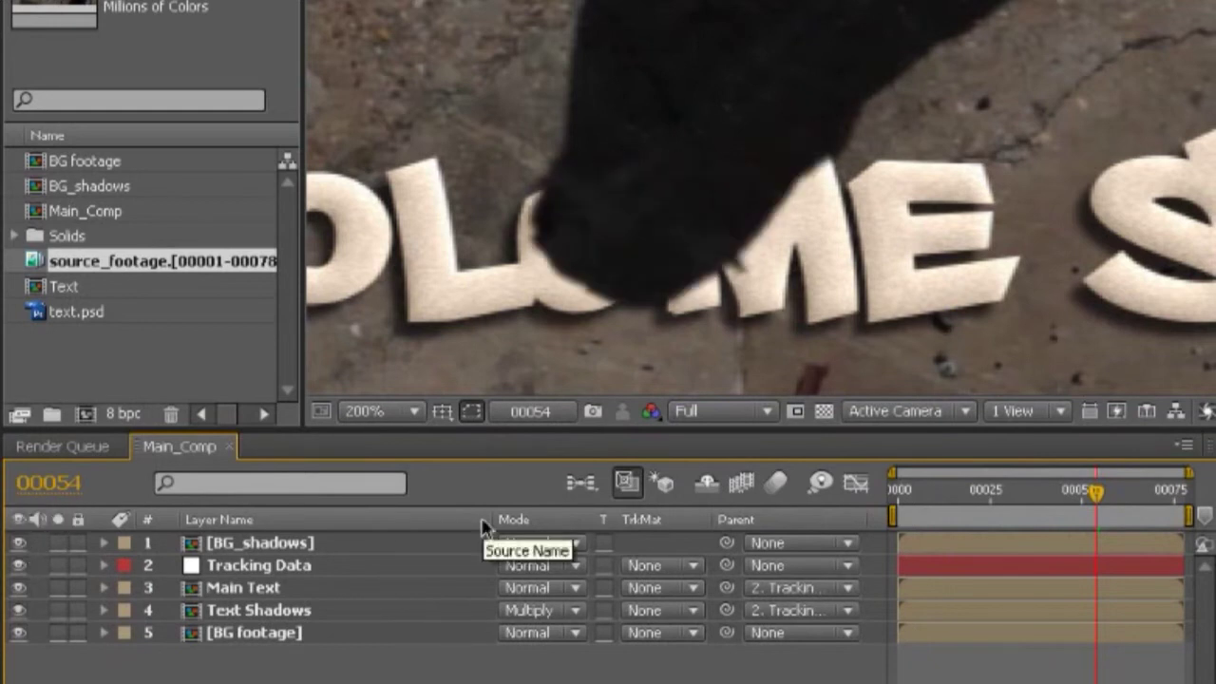
- Try the Multiply blending mode on the BG_shadows layer, and set it back to Normal
{"action": "left_click", "coordinate": [575, 544]}
{"action": "left_click", "coordinate": [534, 347]}
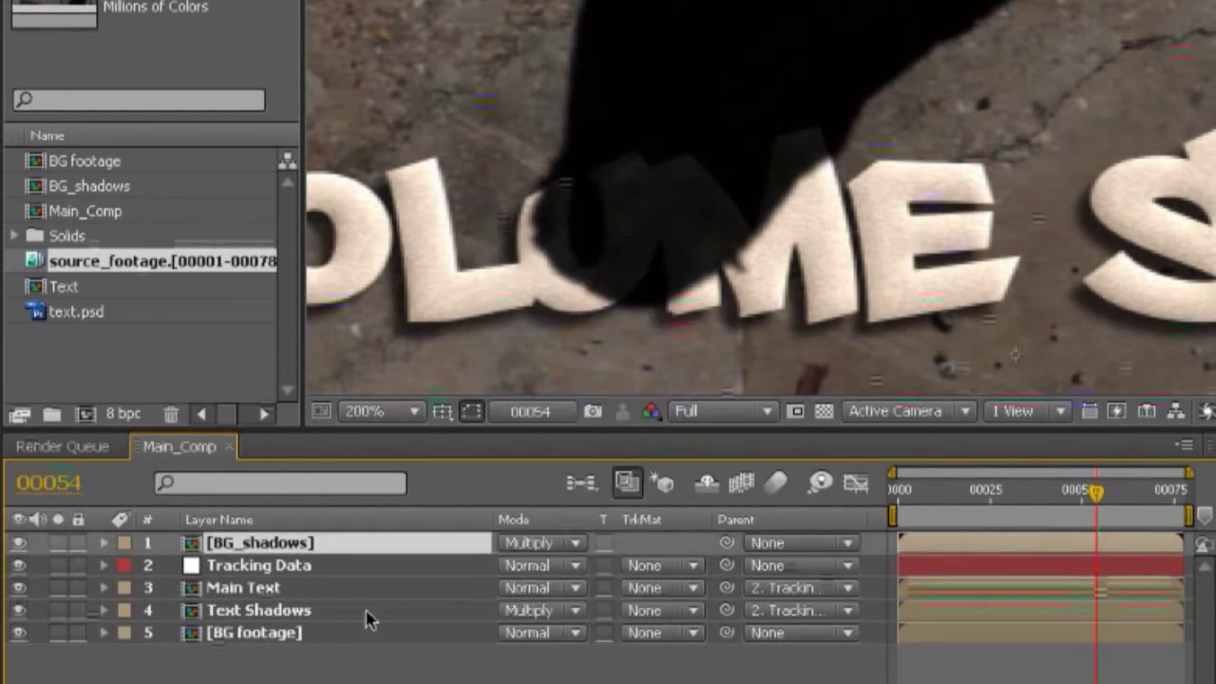
{"action": "scroll", "coordinate": [640, 174], "scroll_direction": "down", "scroll_amount": 1}
{"action": "scroll", "coordinate": [624, 210], "scroll_direction": "up", "scroll_amount": 1}
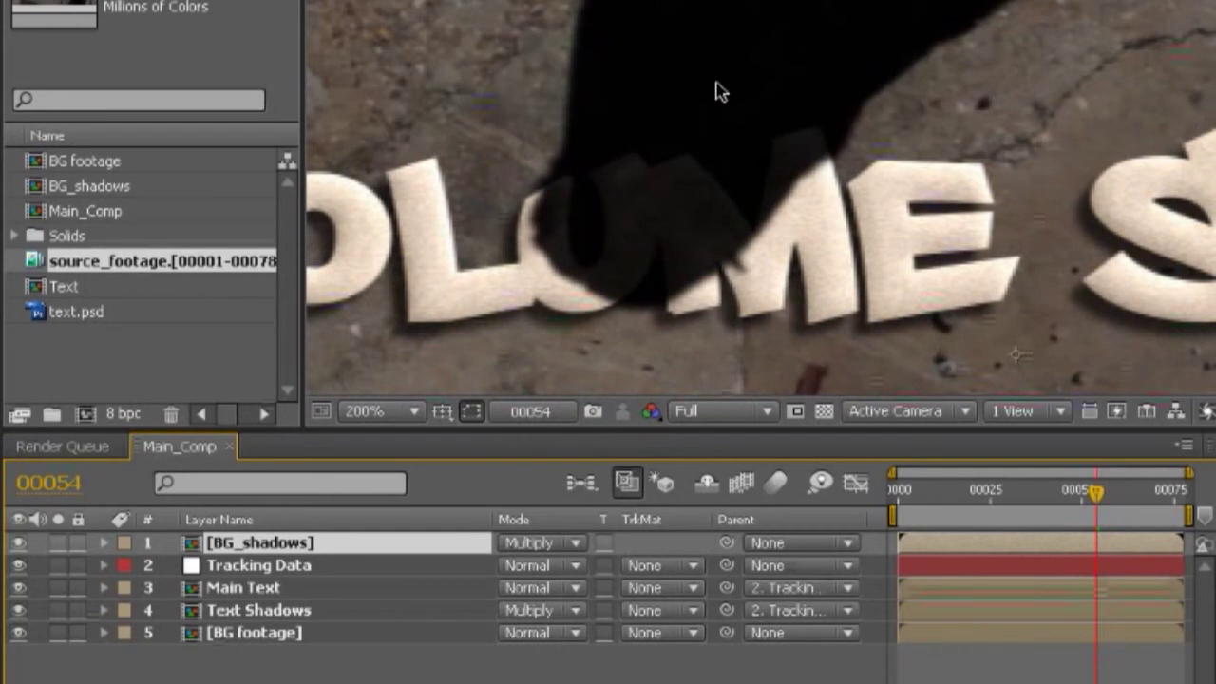
{"action": "left_click", "coordinate": [544, 544]}
{"action": "left_click", "coordinate": [603, 249]}
- Duplicate the Main Text layer, place the copy directly below BG_shadows and rename it as Shadow Text
{"action": "left_click", "coordinate": [265, 593]}
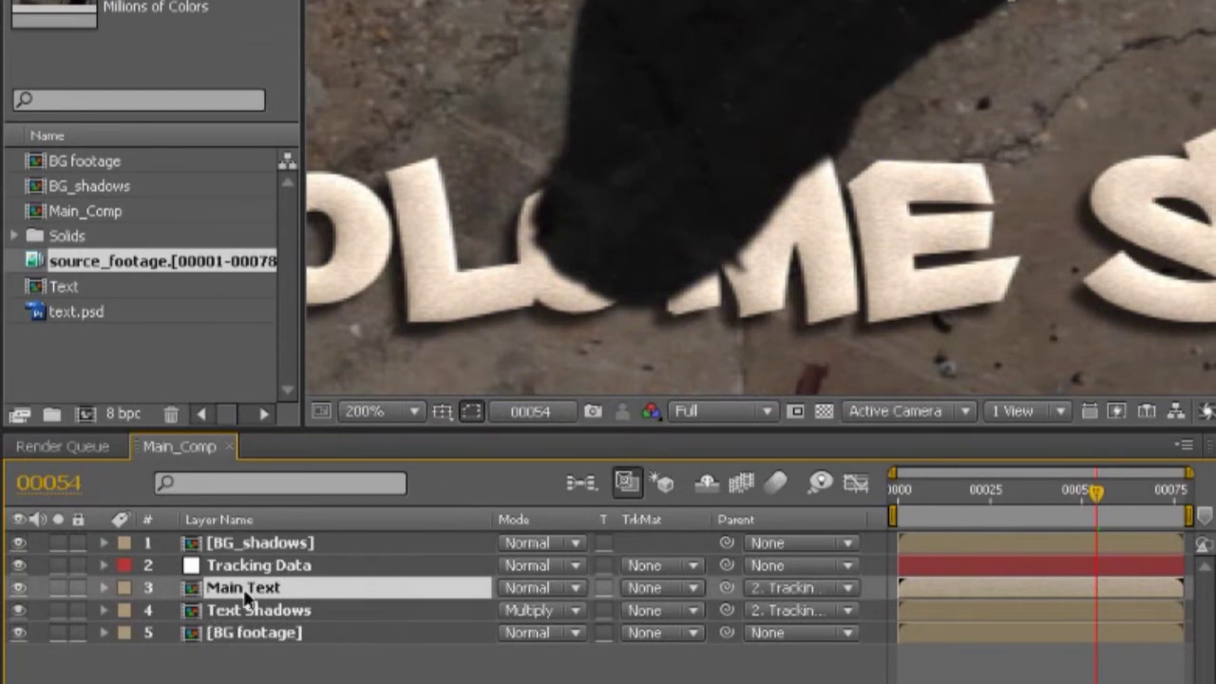
{"action": "key", "text": "ctrl+d"}
{"action": "mouse_move", "coordinate": [244, 589]}
{"action": "left_mouse_down"}
{"action": "mouse_move", "coordinate": [271, 563]}
{"action": "mouse_move", "coordinate": [254, 567]}
{"action": "left_mouse_up"}
{"action": "key", "text": "Return"}
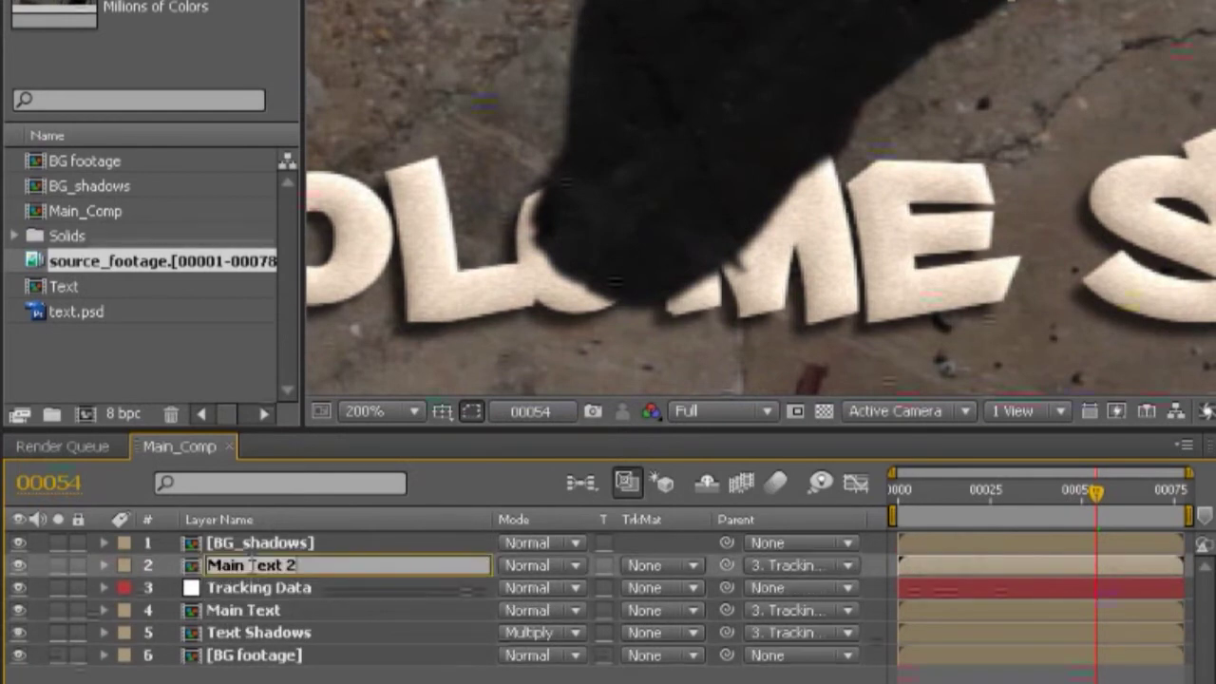
{"action": "type", "text": "T"}
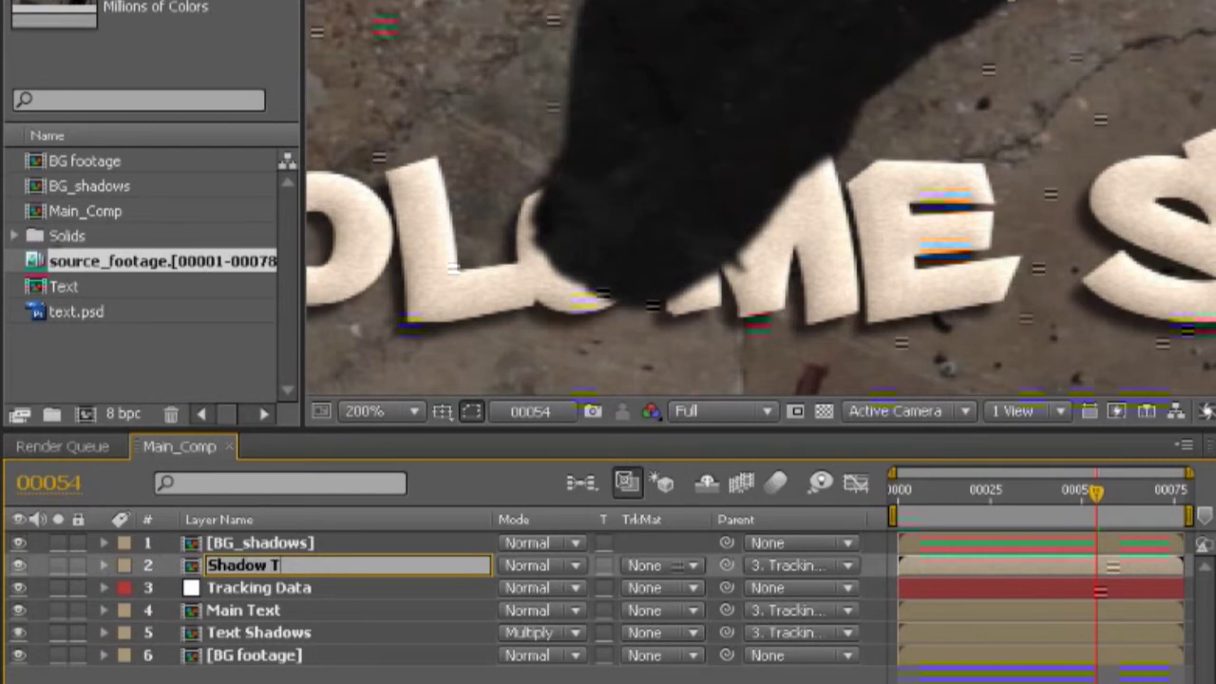
{"action": "key", "text": "Return"}
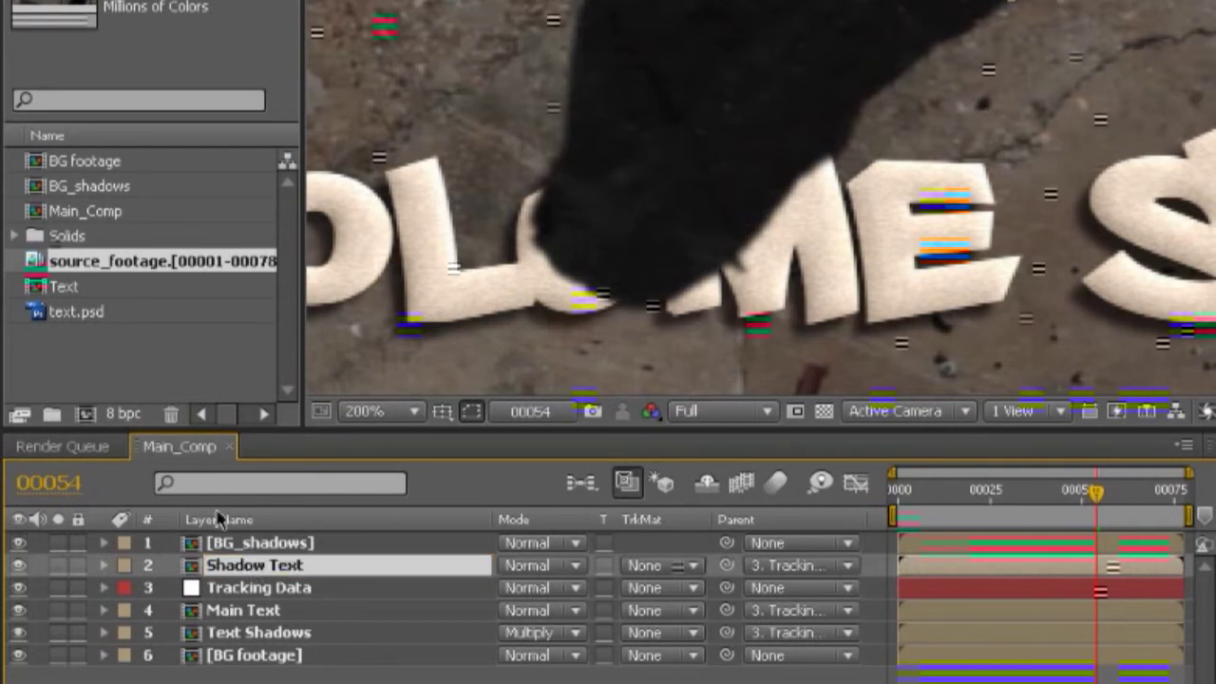
- Set the Shadow Text layer's track matte to Alpha Matte "[BG_shadows]" and toggle its visibility to check the matte
{"action": "left_click", "coordinate": [693, 571]}
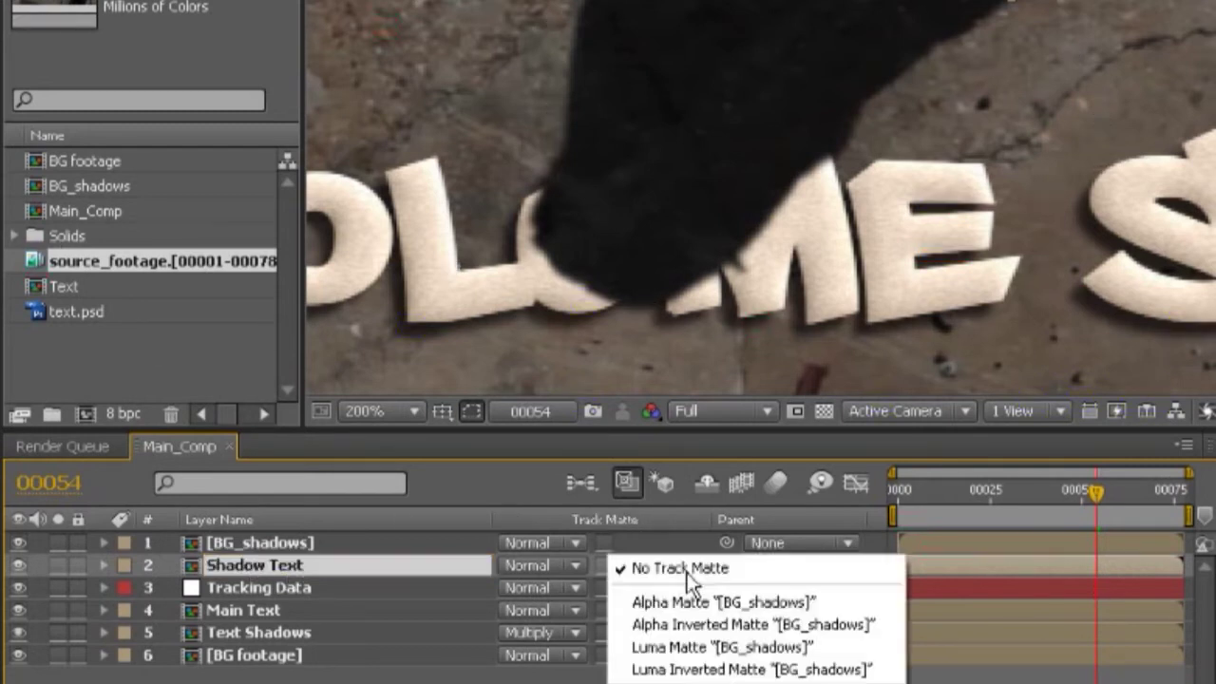
{"action": "left_click", "coordinate": [684, 606]}
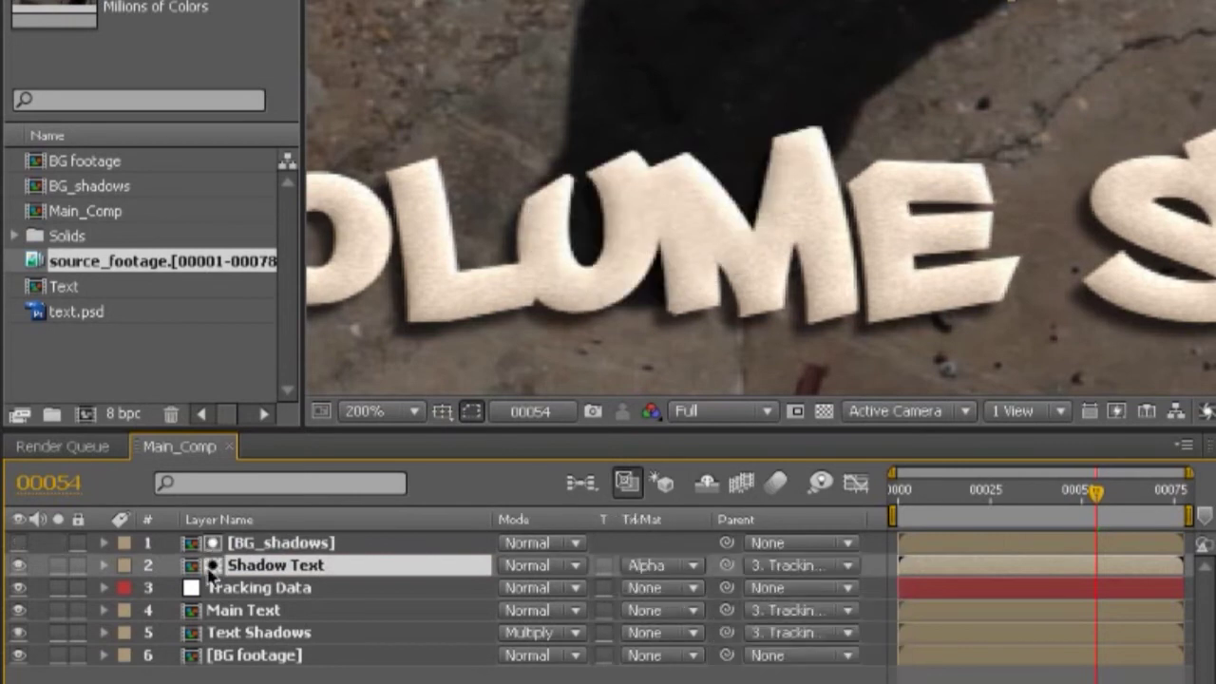
{"action": "left_click", "coordinate": [18, 565]}
{"action": "left_click", "coordinate": [18, 566]}
{"action": "left_click", "coordinate": [18, 565]}
{"action": "left_click", "coordinate": [18, 565]}
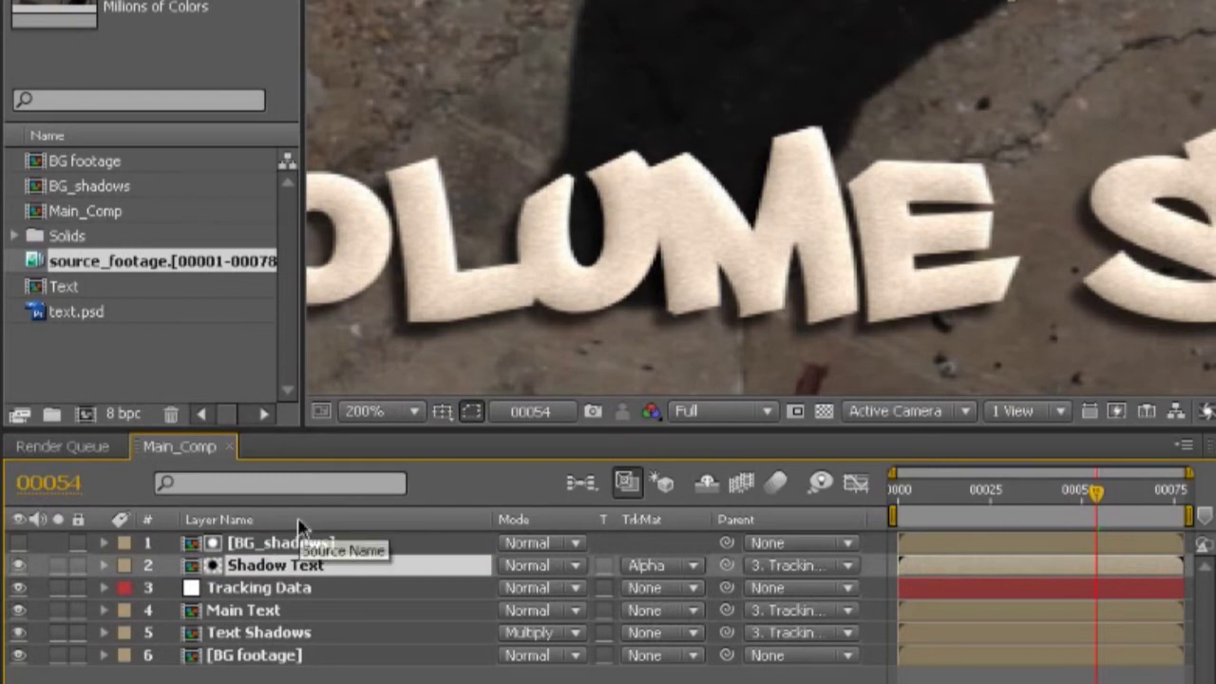
- Change the Fill effect color of the Shadow Text layer to near-black
{"action": "key", "text": "F3"}
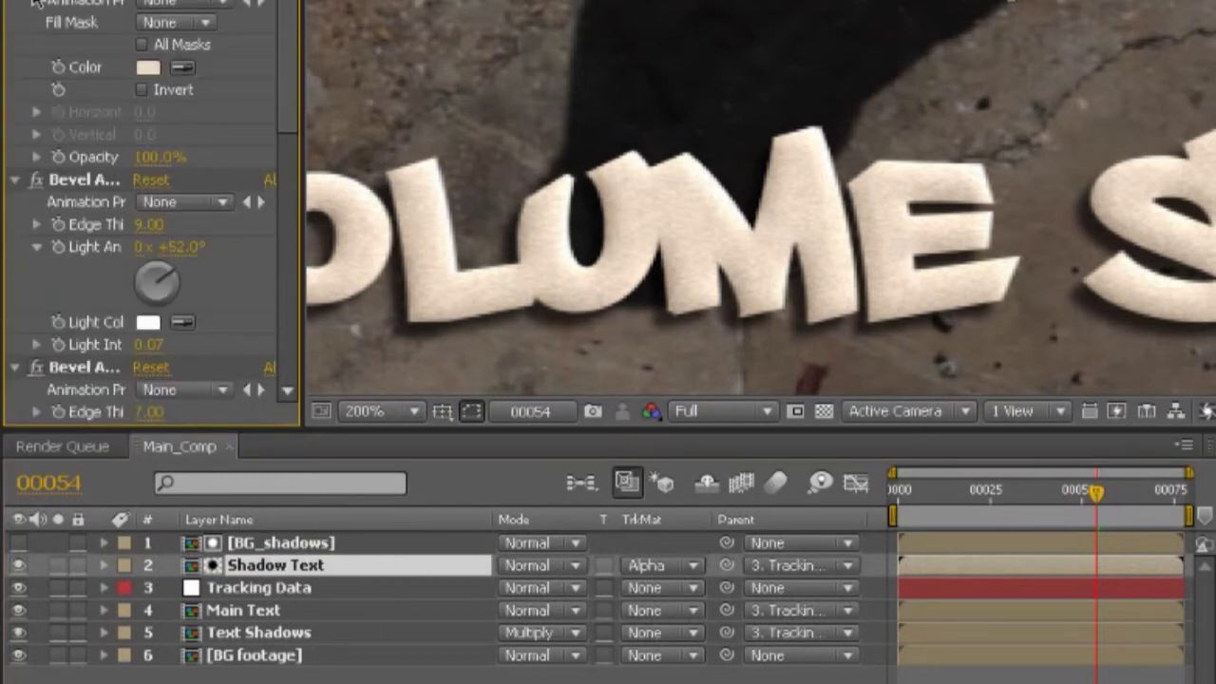
{"action": "left_click", "coordinate": [149, 67]}
{"action": "left_click", "coordinate": [598, 615]}
{"action": "mouse_move", "coordinate": [599, 620]}
{"action": "left_mouse_down"}
{"action": "mouse_move", "coordinate": [478, 622]}
{"action": "mouse_move", "coordinate": [505, 621]}
{"action": "mouse_move", "coordinate": [490, 624]}
{"action": "left_mouse_up"}
{"action": "left_click", "coordinate": [737, 443]}
- Toggle the visibility of the text layers and examine the darkened letters in the shadow area up close
{"action": "left_click", "coordinate": [19, 564]}
{"action": "left_click", "coordinate": [19, 565]}
{"action": "left_click", "coordinate": [19, 610]}
{"action": "left_click", "coordinate": [19, 610]}
{"action": "key", "text": "period"}
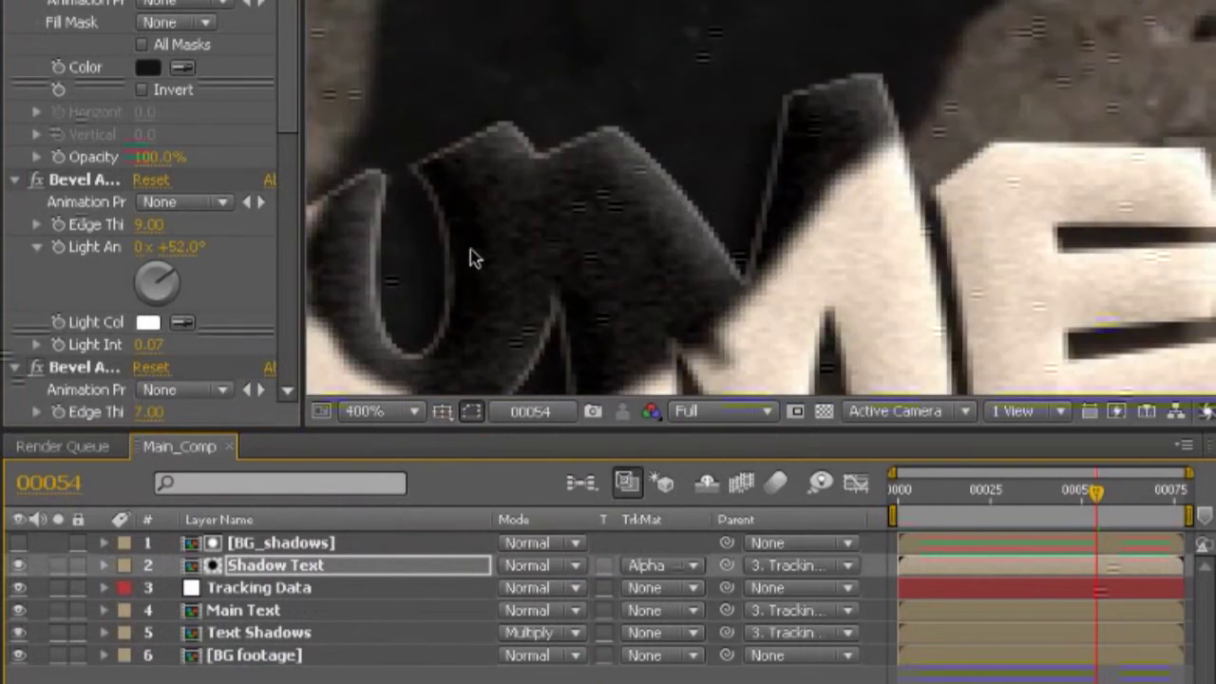
{"action": "key", "text": "comma"}
{"action": "key", "text": "period"}
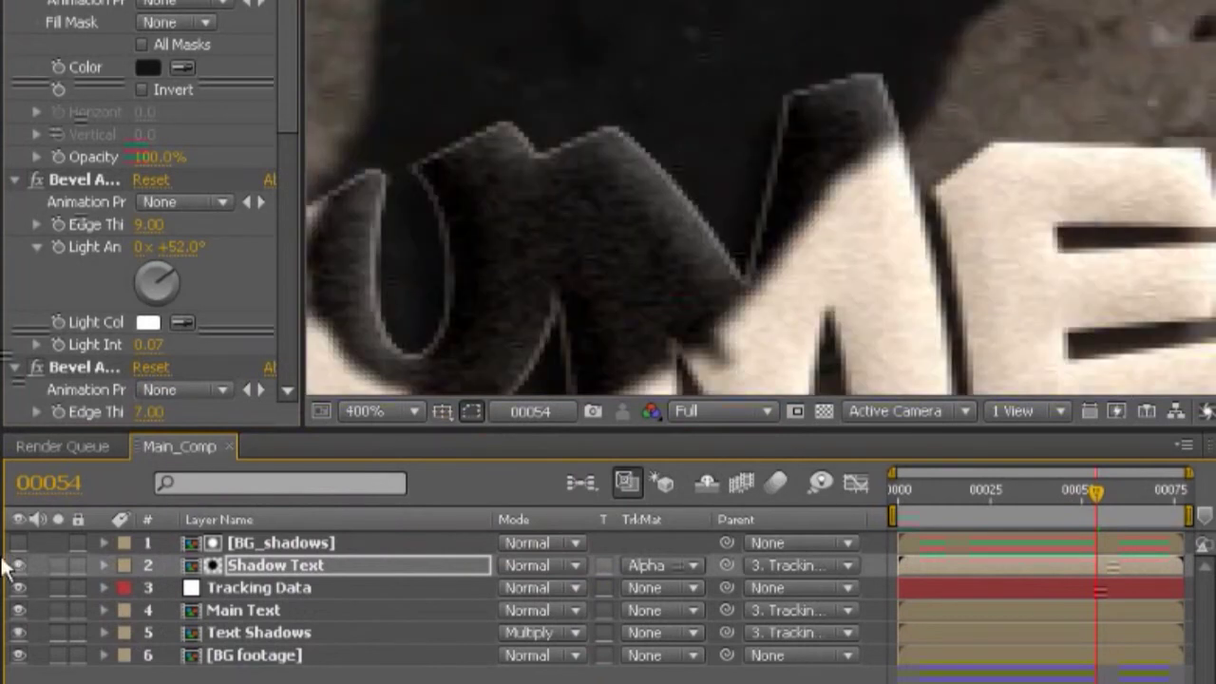
- Duplicate the BG_shadows layer and place the copy directly above Main Text
{"action": "left_click", "coordinate": [295, 544]}
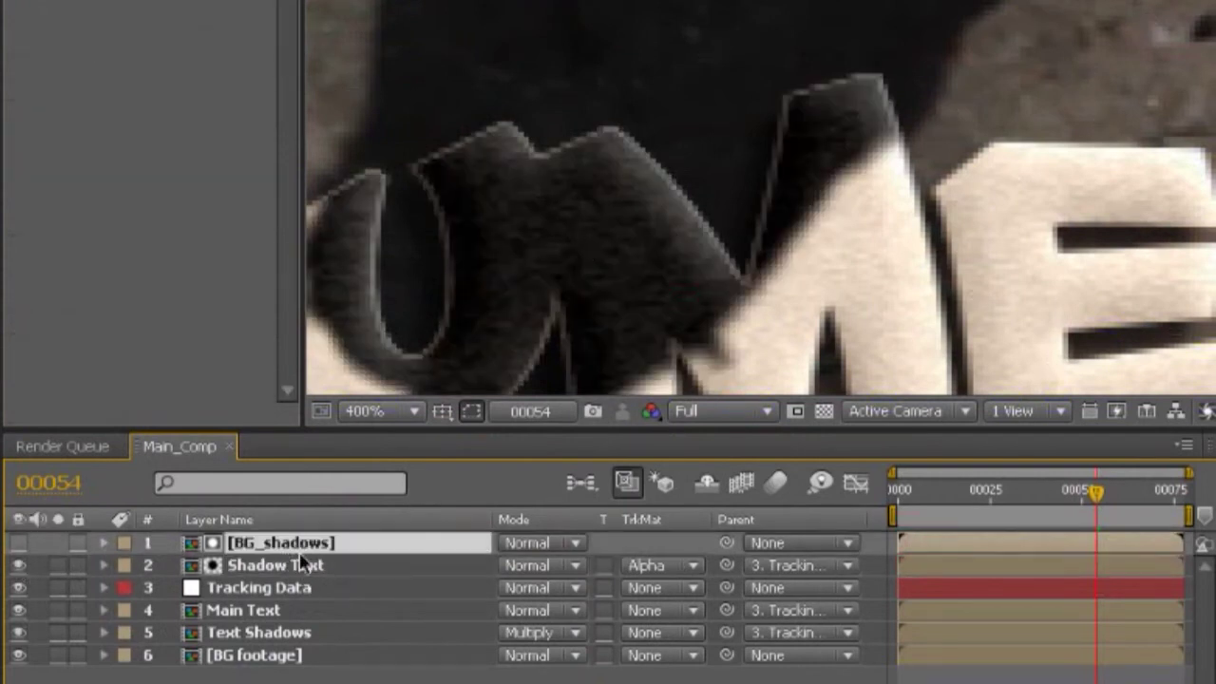
{"action": "key", "text": "ctrl+d"}
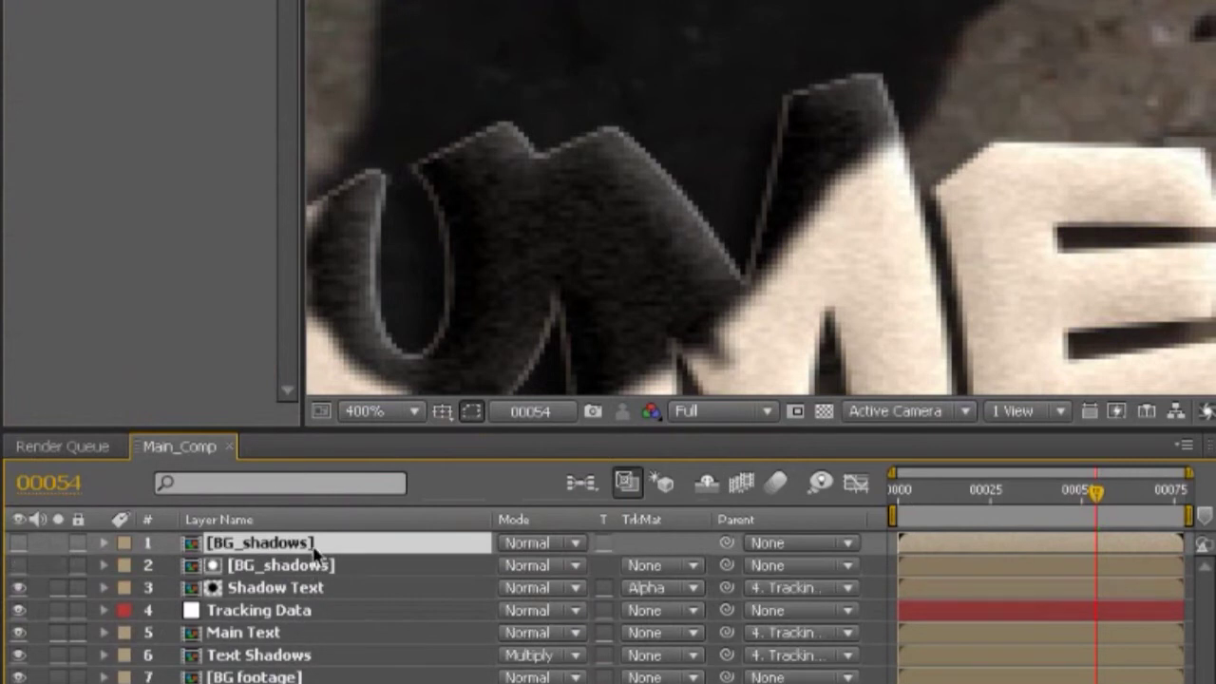
{"action": "left_click_drag", "start_coordinate": [300, 555], "coordinate": [285, 614]}
- Try Alpha Matte "[BG_shadows]" on the Main Text layer and switch its track matte to the Alpha Inverted option
{"action": "left_click", "coordinate": [245, 633]}
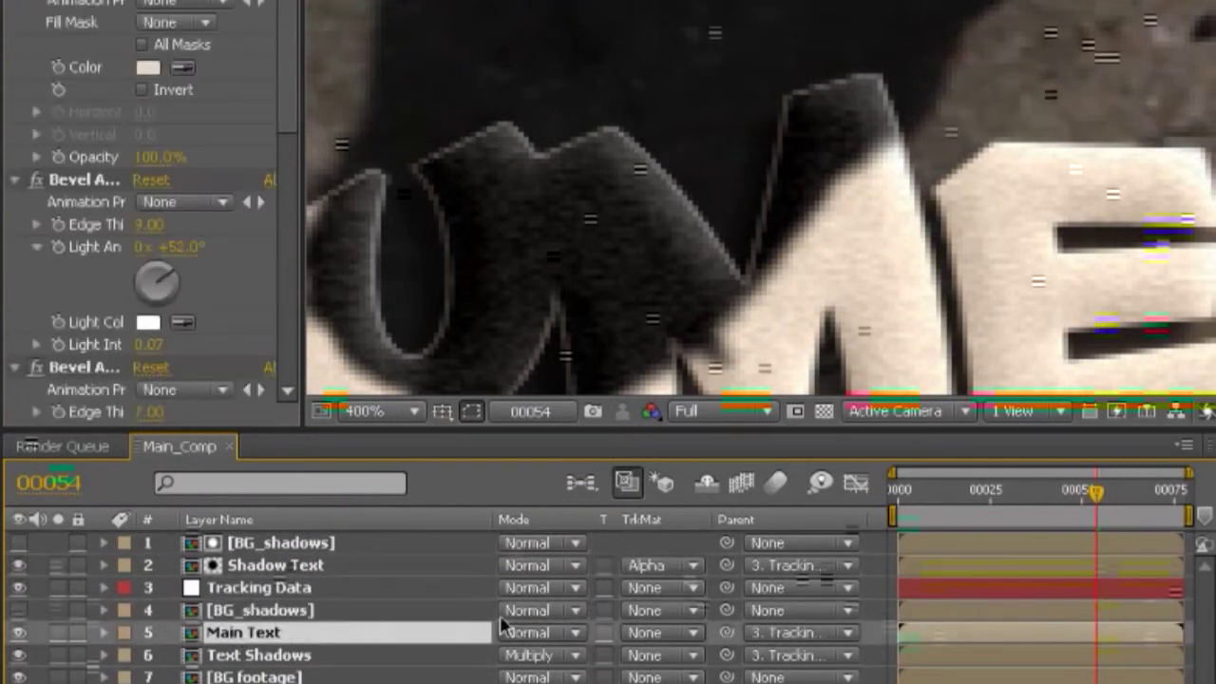
{"action": "left_click", "coordinate": [656, 633]}
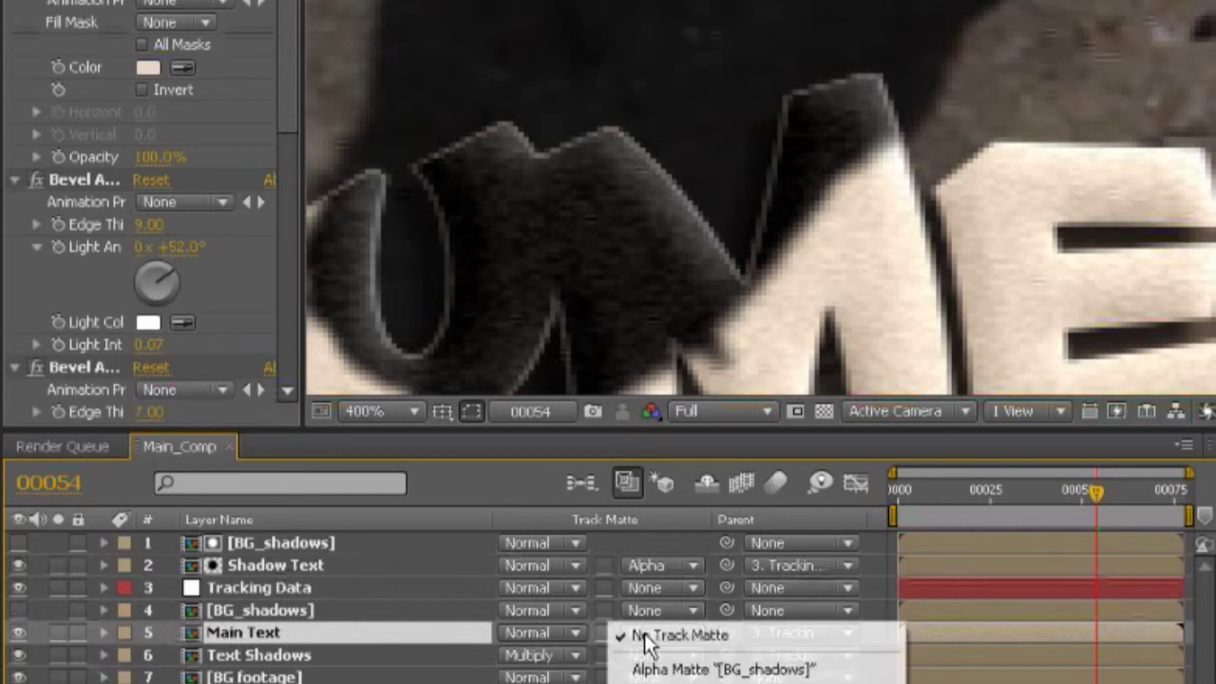
{"action": "left_click", "coordinate": [654, 670]}
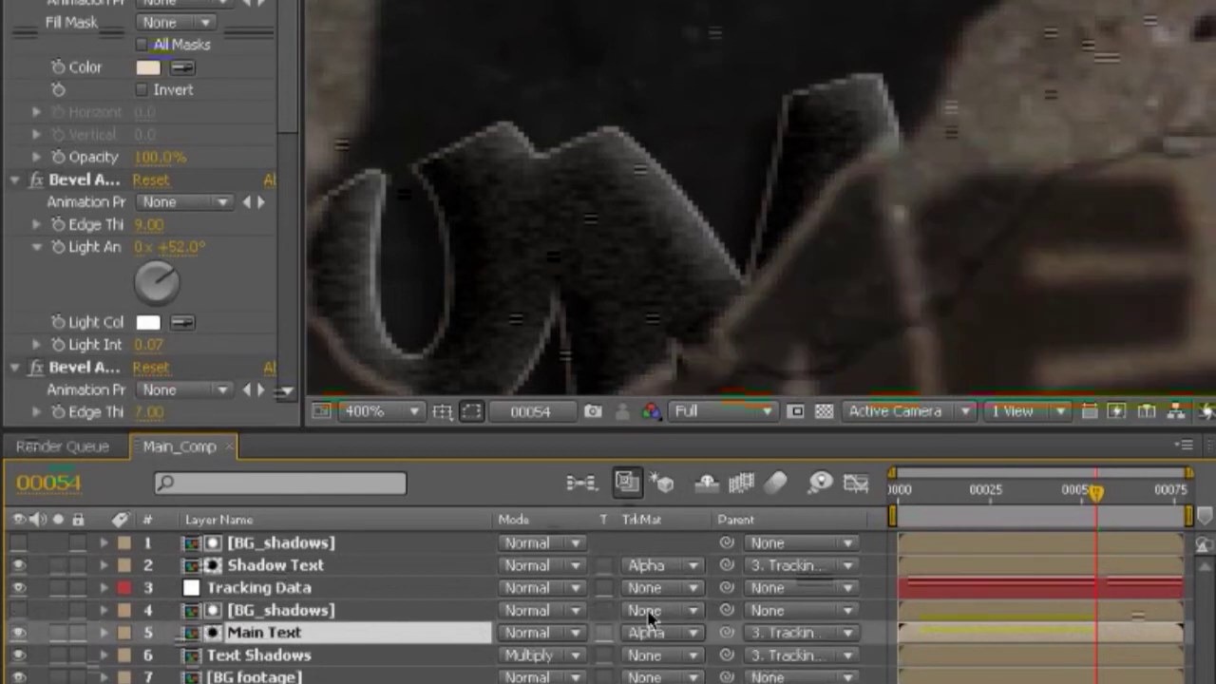
{"action": "left_click", "coordinate": [646, 632]}
{"action": "left_click", "coordinate": [651, 656]}
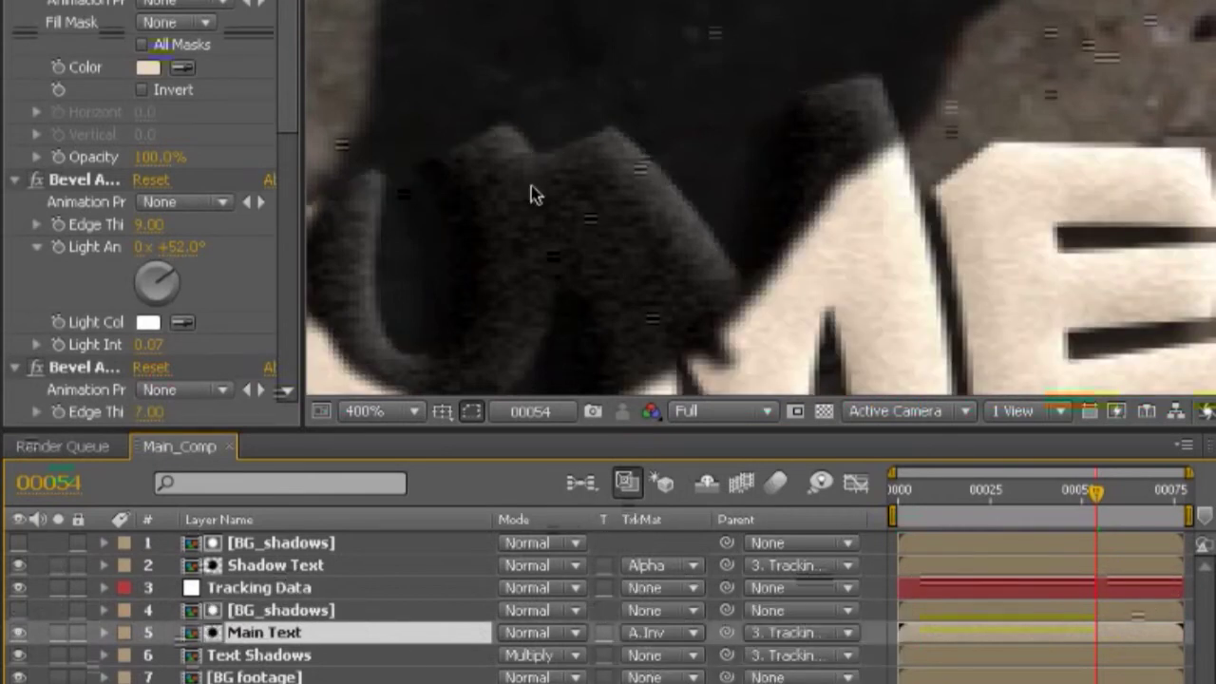
- Examine the edges of the shadowed letters up close in the VOLUME line of the title
{"action": "scroll", "coordinate": [522, 207], "scroll_direction": "down", "scroll_amount": 1}
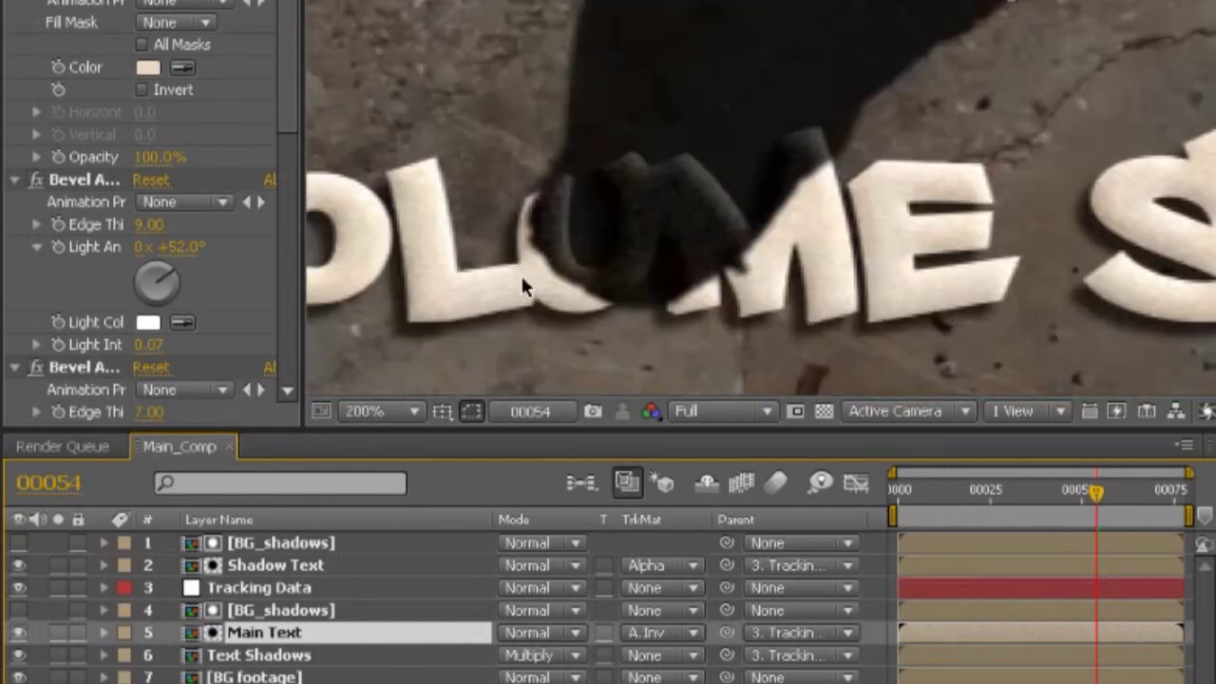
{"action": "scroll", "coordinate": [520, 273], "scroll_direction": "up", "scroll_amount": 2}
{"action": "left_click", "coordinate": [276, 615]}
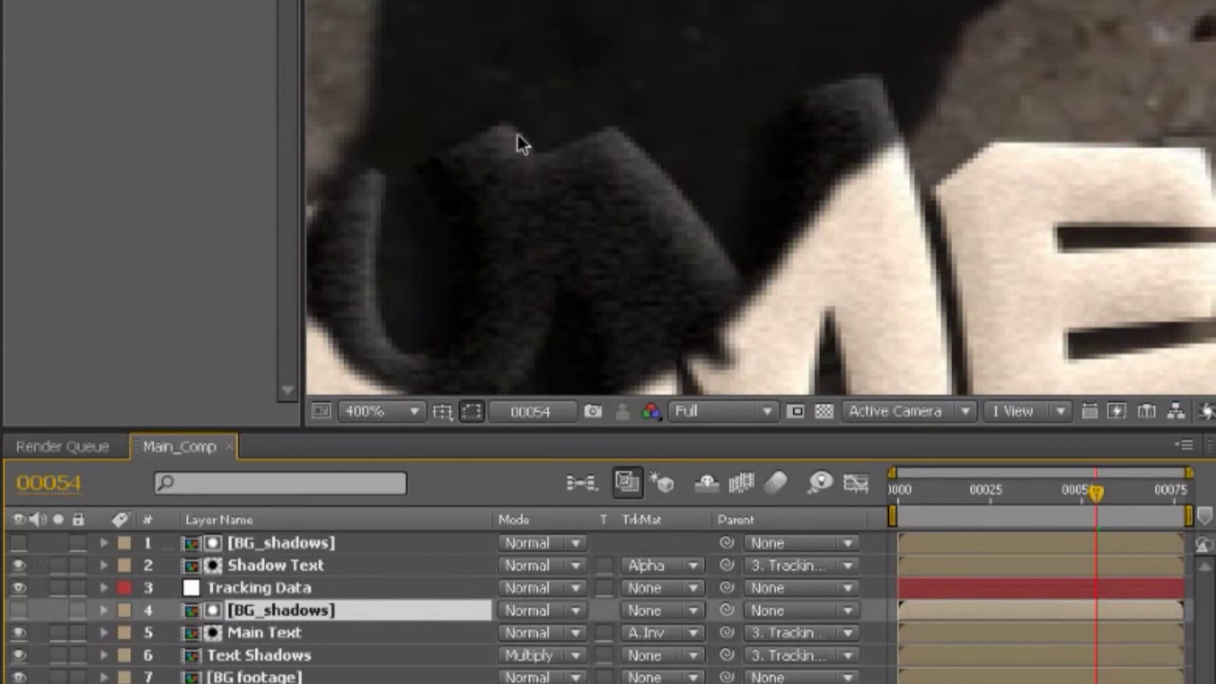
{"action": "left_click_drag", "start_coordinate": [508, 231], "coordinate": [756, 193]}
{"action": "left_click", "coordinate": [758, 193]}
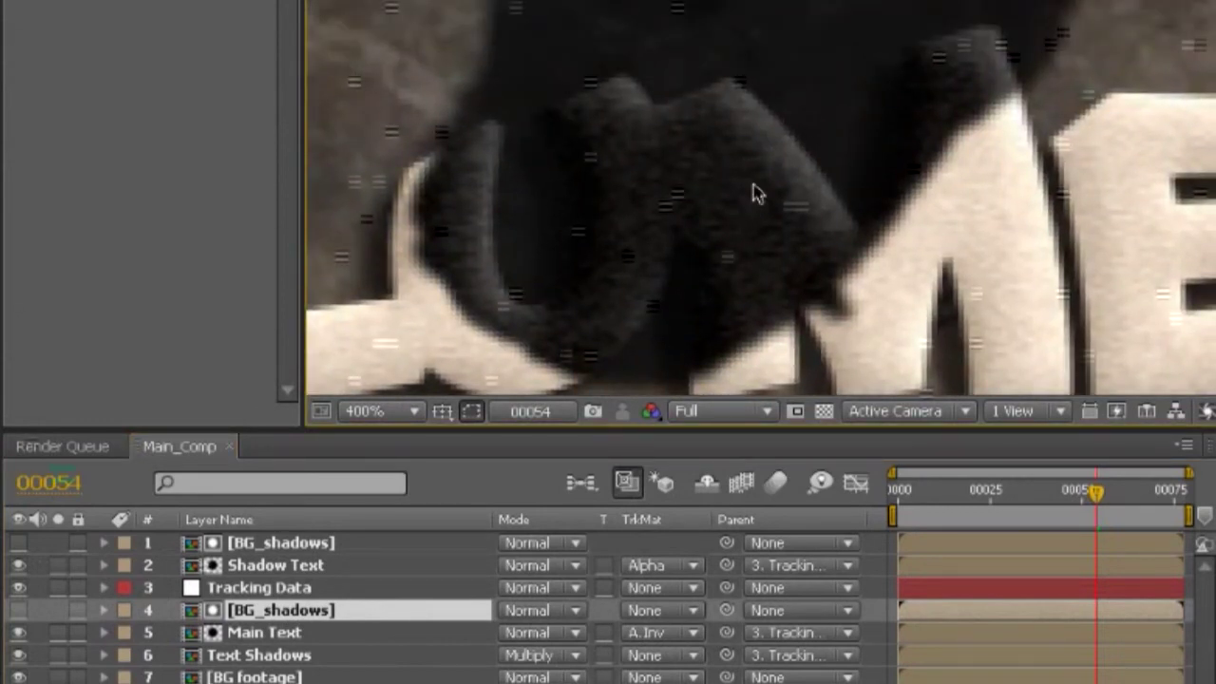
{"action": "scroll", "coordinate": [757, 193], "scroll_direction": "up", "scroll_amount": 1}
{"action": "left_click_drag", "start_coordinate": [751, 190], "coordinate": [520, 323]}
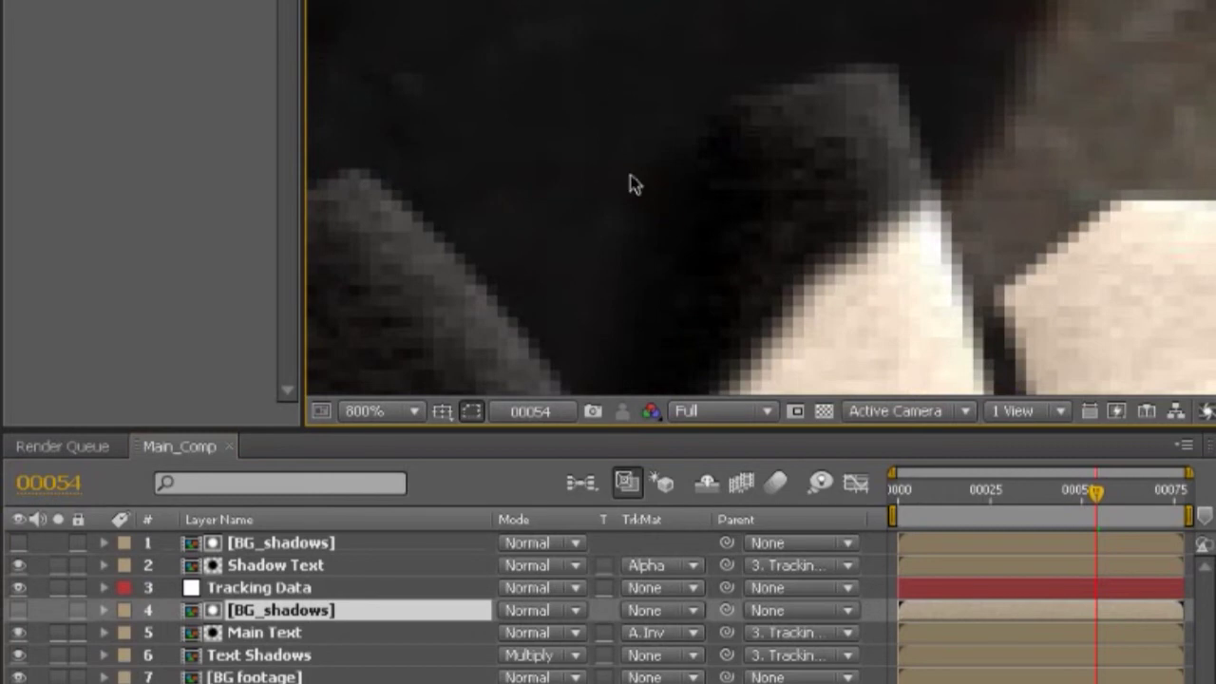
{"action": "scroll", "coordinate": [625, 196], "scroll_direction": "down", "scroll_amount": 3}
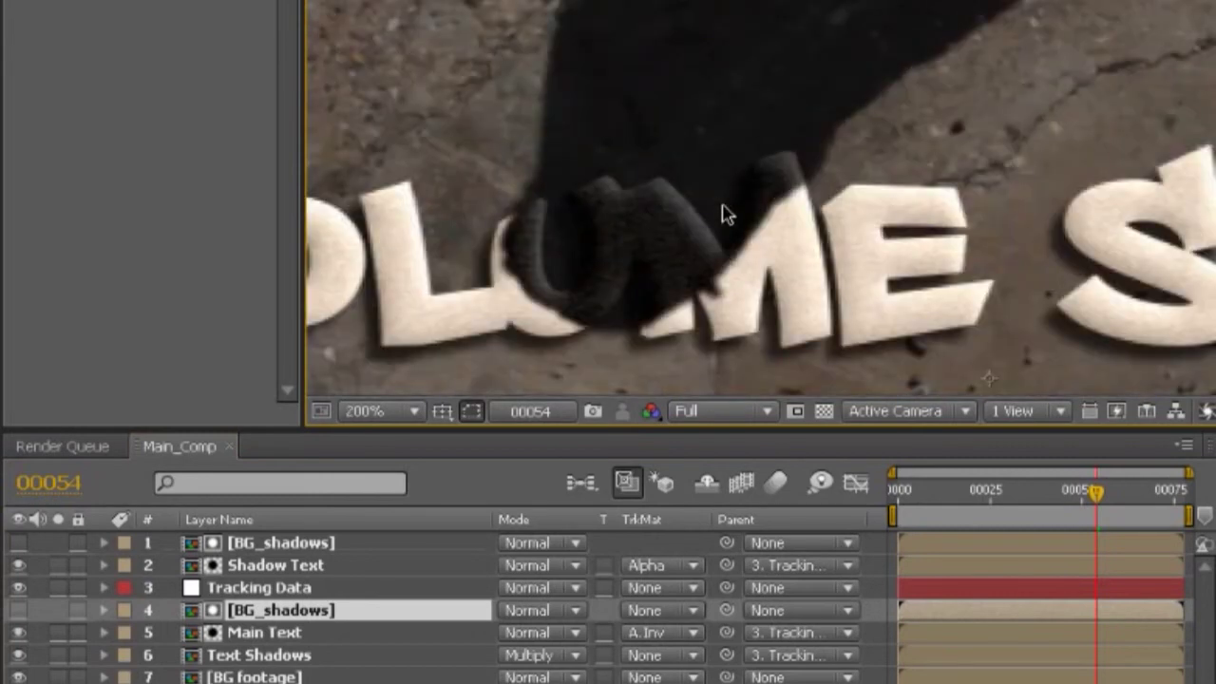
- Remove the track matte from the Main Text layer
{"action": "left_click", "coordinate": [290, 654]}
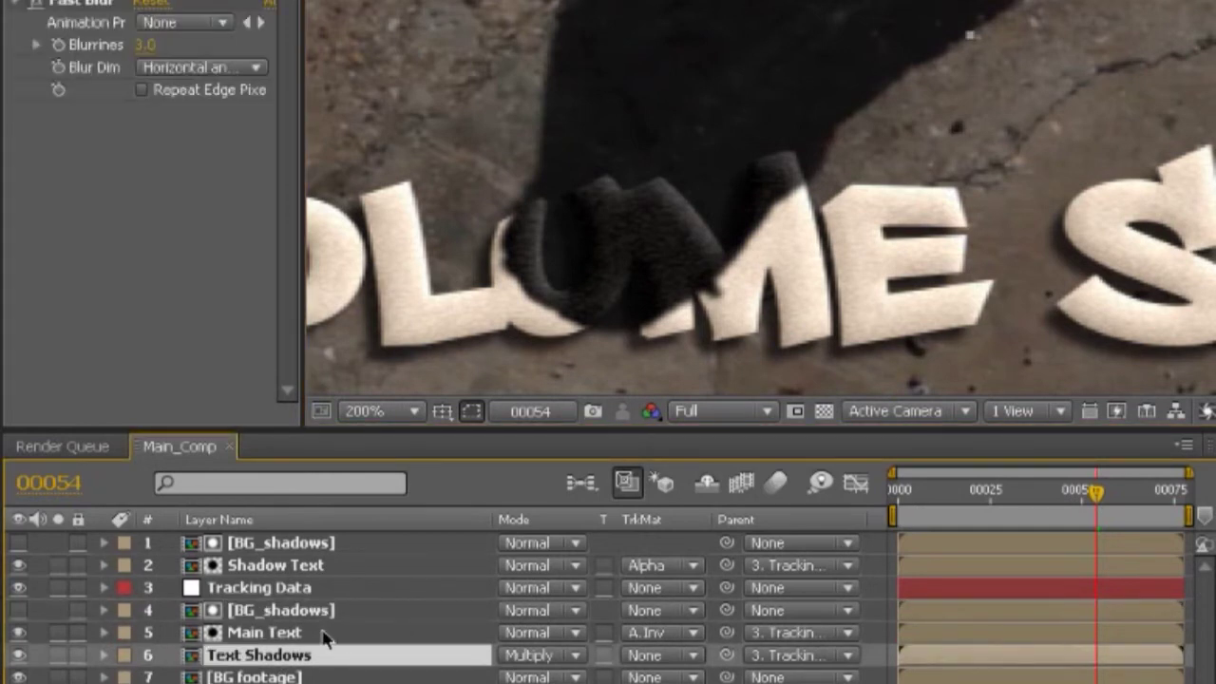
{"action": "left_click", "coordinate": [267, 637]}
{"action": "left_click", "coordinate": [673, 633]}
{"action": "left_click", "coordinate": [656, 570]}
- Pre-compose the Main Text and Text Shadows layers together as "Text with shadows", moving all attributes into the new composition
{"action": "left_click", "coordinate": [296, 655], "text": "shift"}
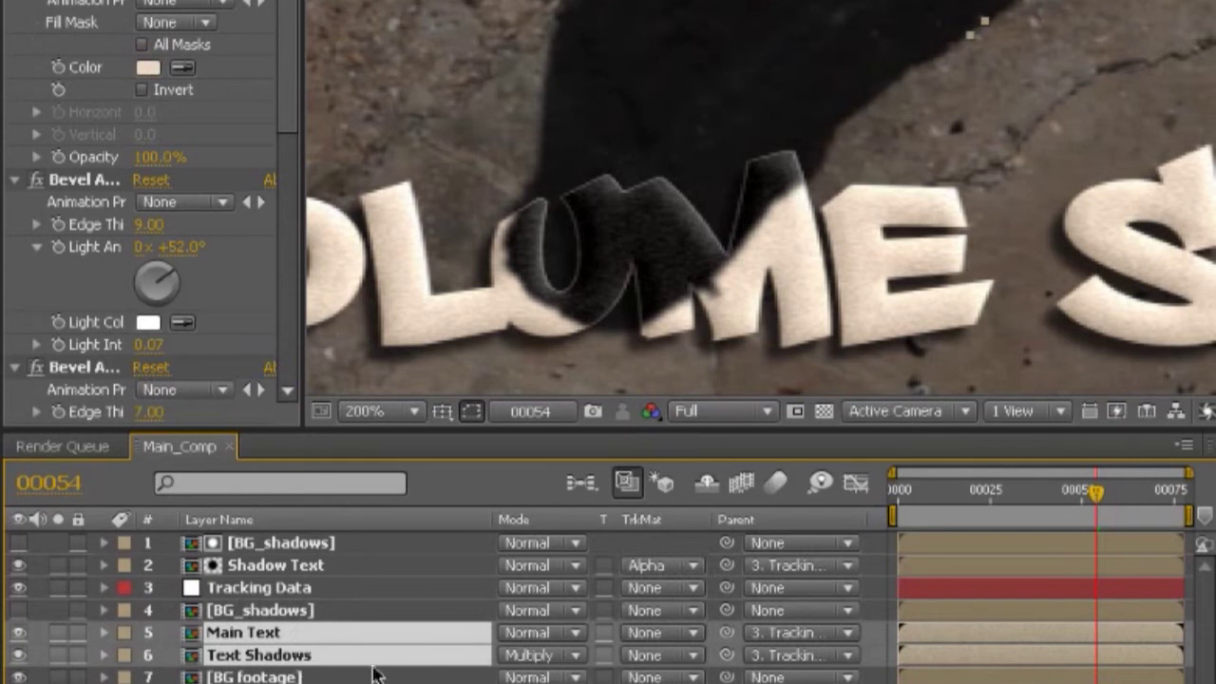
{"action": "key", "text": "ctrl+shift+c"}
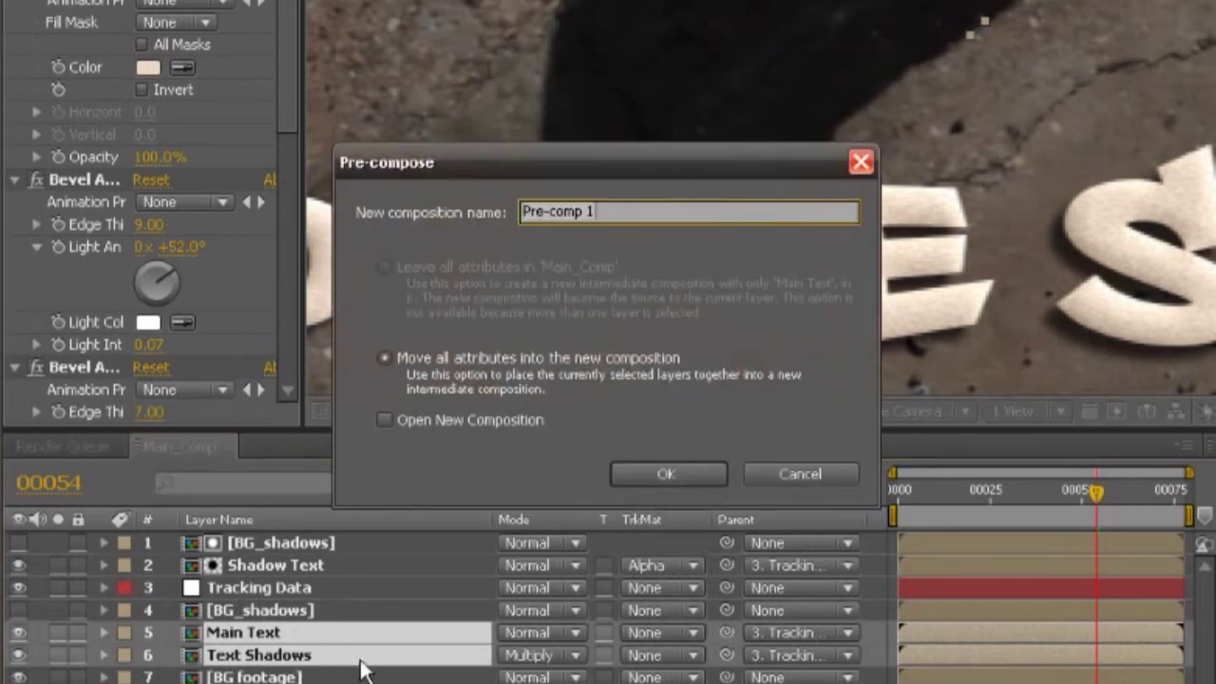
{"action": "type", "text": "Te"}
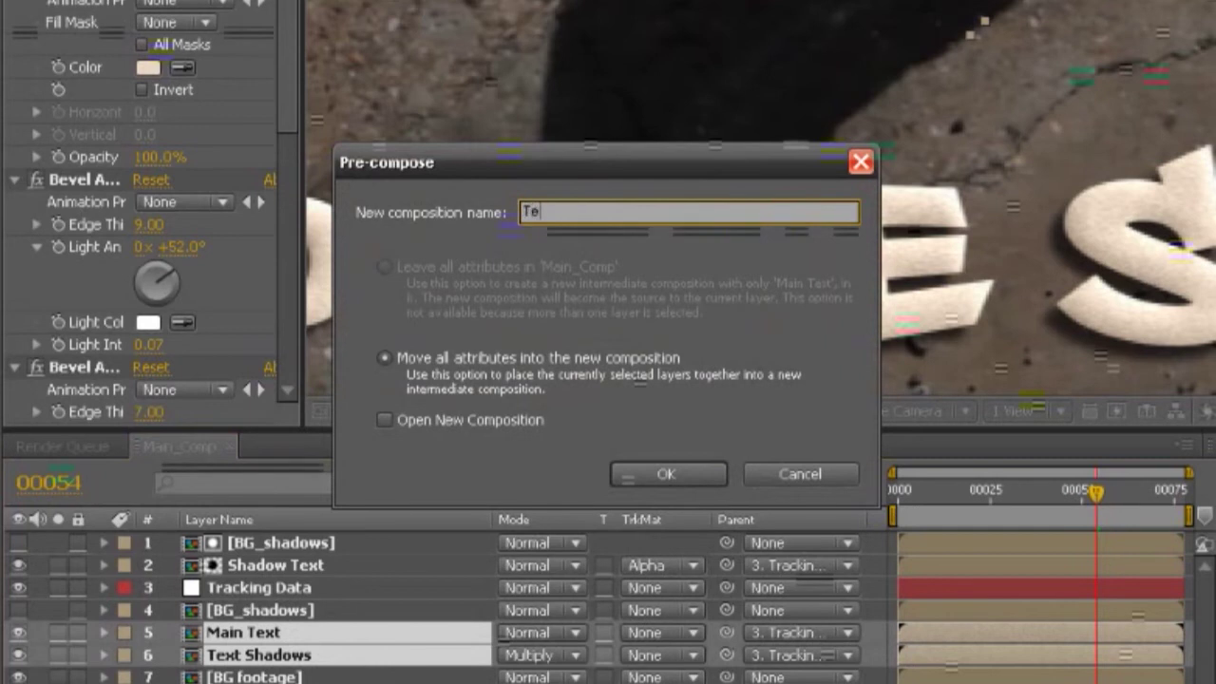
{"action": "type", "text": "xt with shadows"}
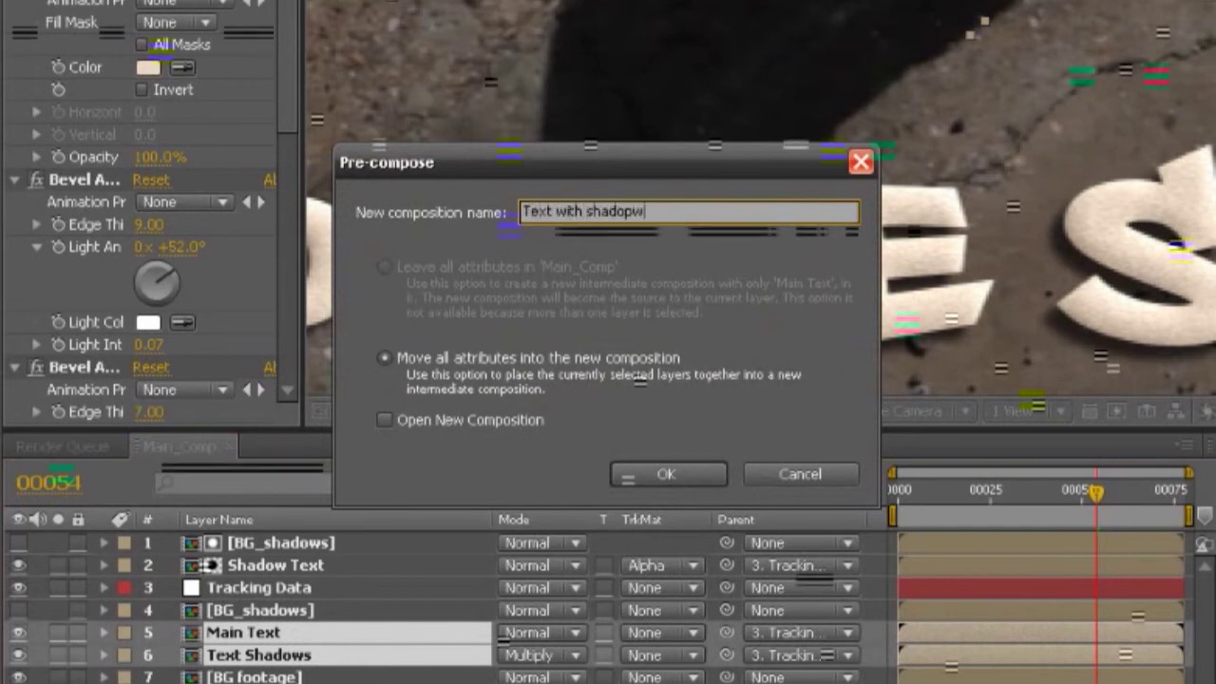
{"action": "key", "text": "BackSpace"}
{"action": "key", "text": "BackSpace"}
{"action": "type", "text": "ws"}
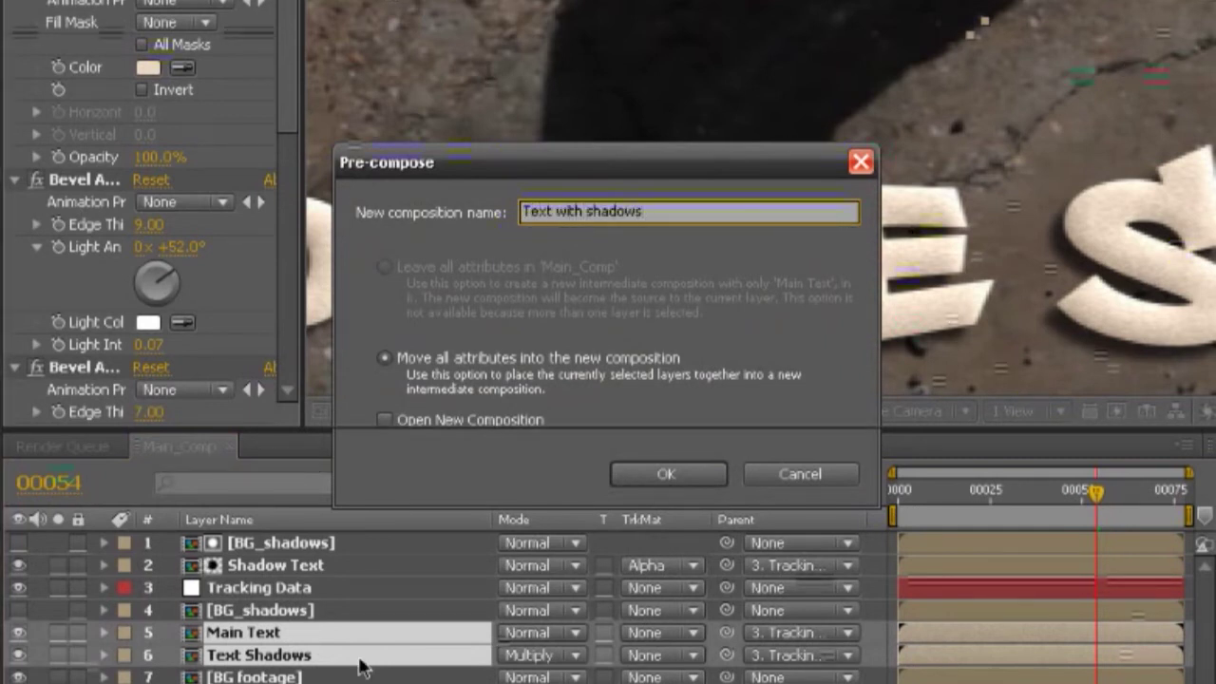
{"action": "key", "text": "Return"}
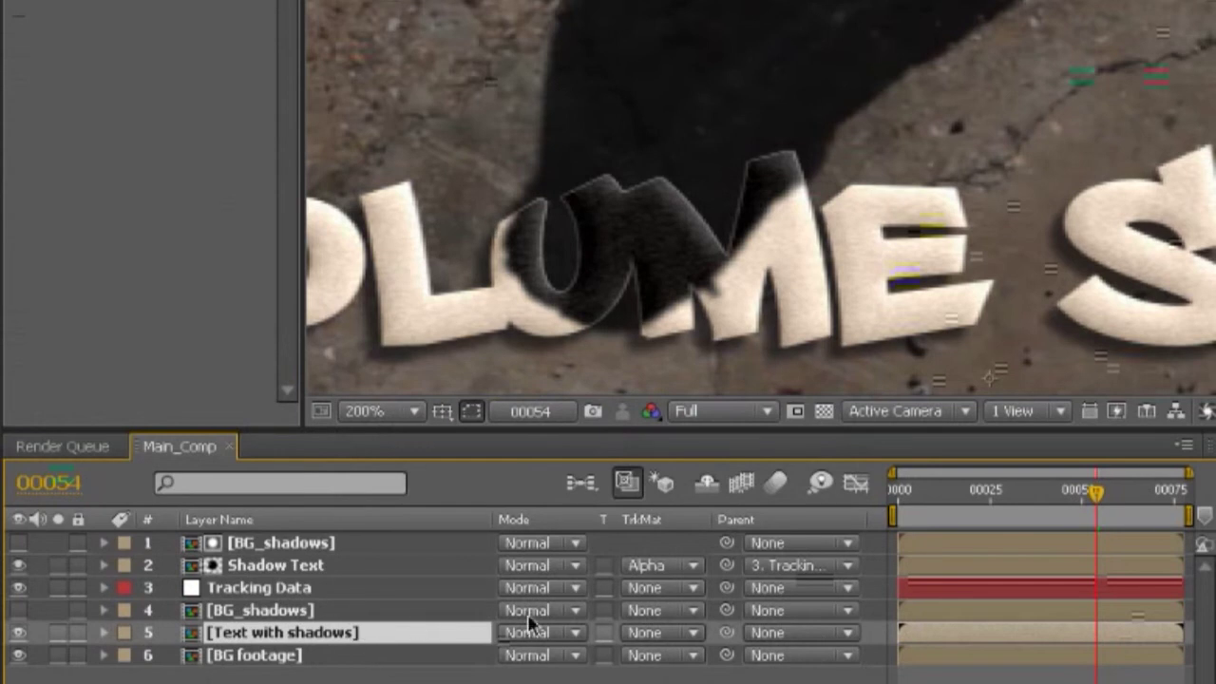
- Parent the Text with shadows layer to Tracking Data and set its track matte to Alpha Inverted Matte "[BG_shadows]"
{"action": "left_click_drag", "start_coordinate": [727, 633], "coordinate": [313, 587]}
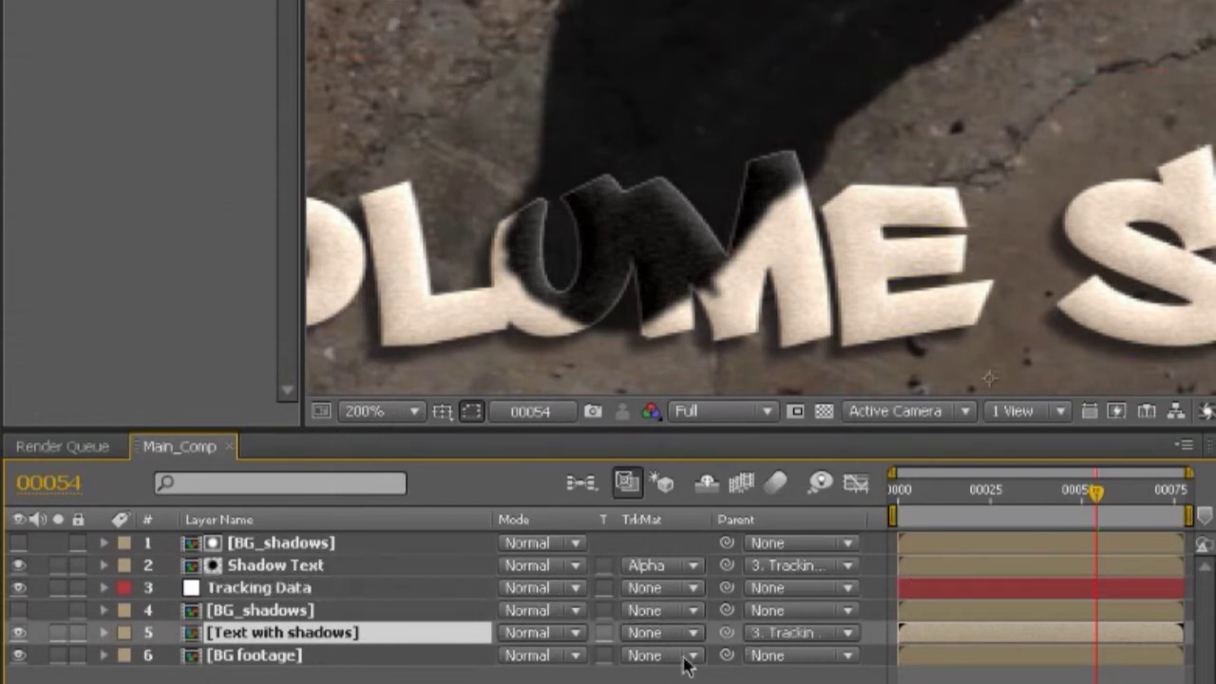
{"action": "left_click", "coordinate": [656, 633]}
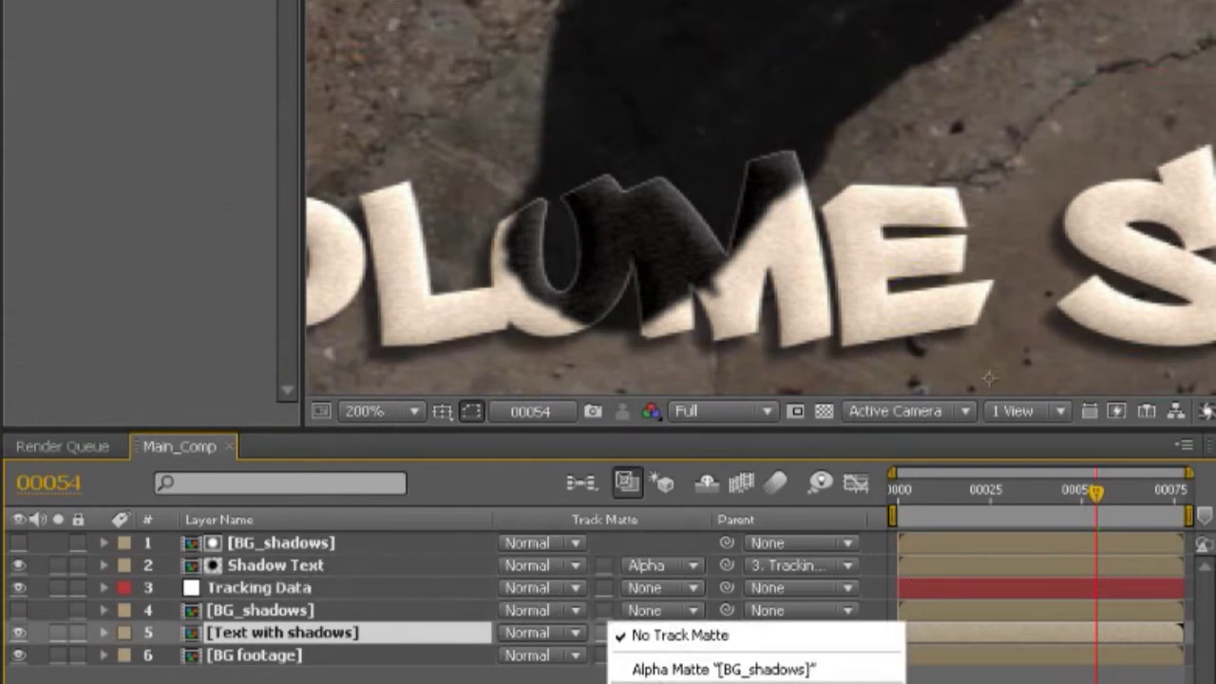
{"action": "left_click", "coordinate": [666, 683]}
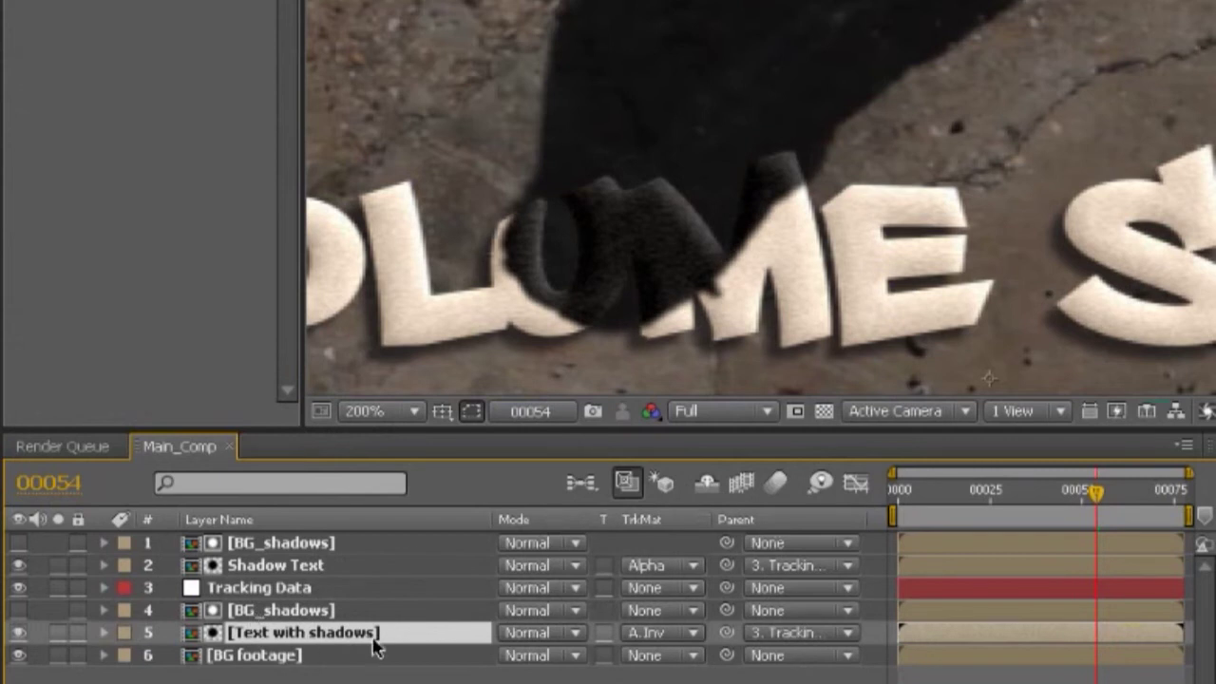
{"action": "left_click", "coordinate": [299, 612]}
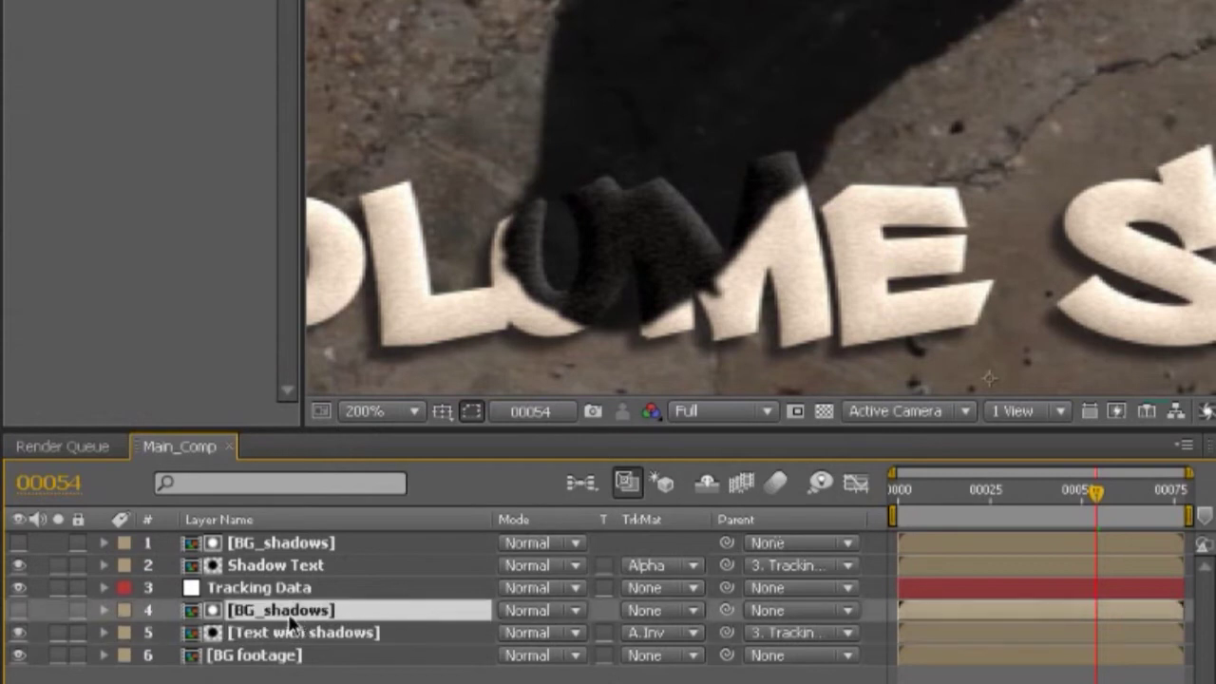
{"action": "scroll", "coordinate": [589, 226], "scroll_direction": "up", "scroll_amount": 2}
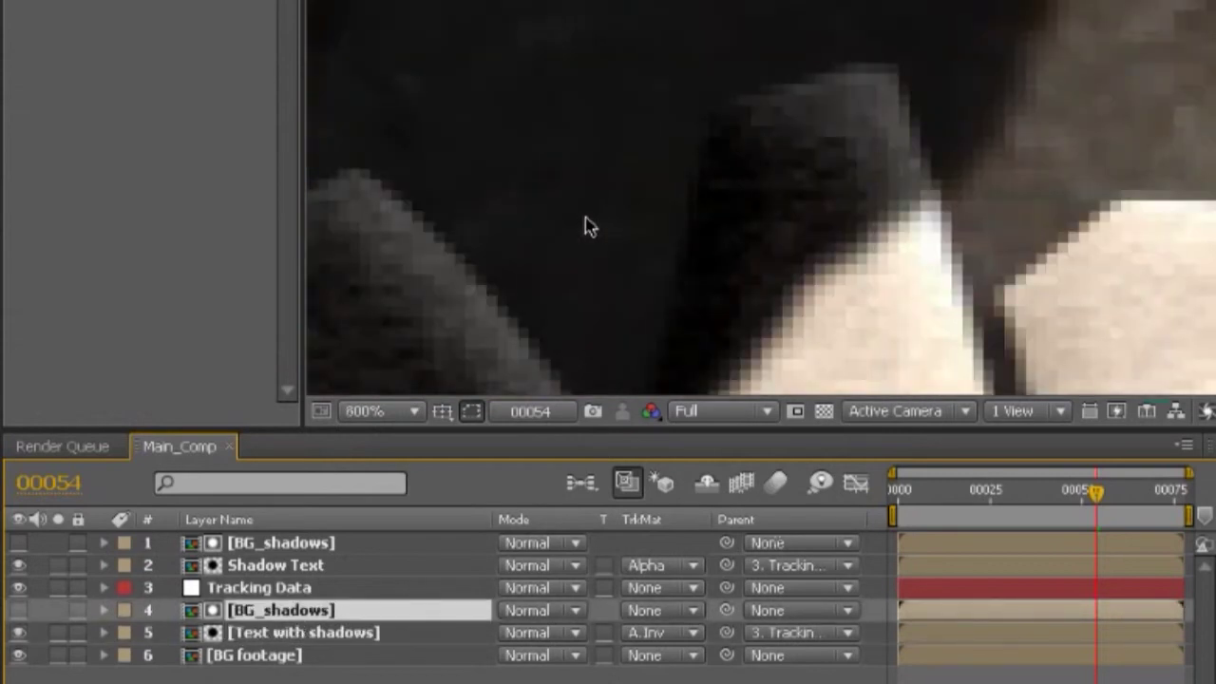
{"action": "scroll", "coordinate": [630, 250], "scroll_direction": "down", "scroll_amount": 2}
{"action": "scroll", "coordinate": [630, 250], "scroll_direction": "down", "scroll_amount": 1}
{"action": "scroll", "coordinate": [630, 250], "scroll_direction": "up", "scroll_amount": 1}
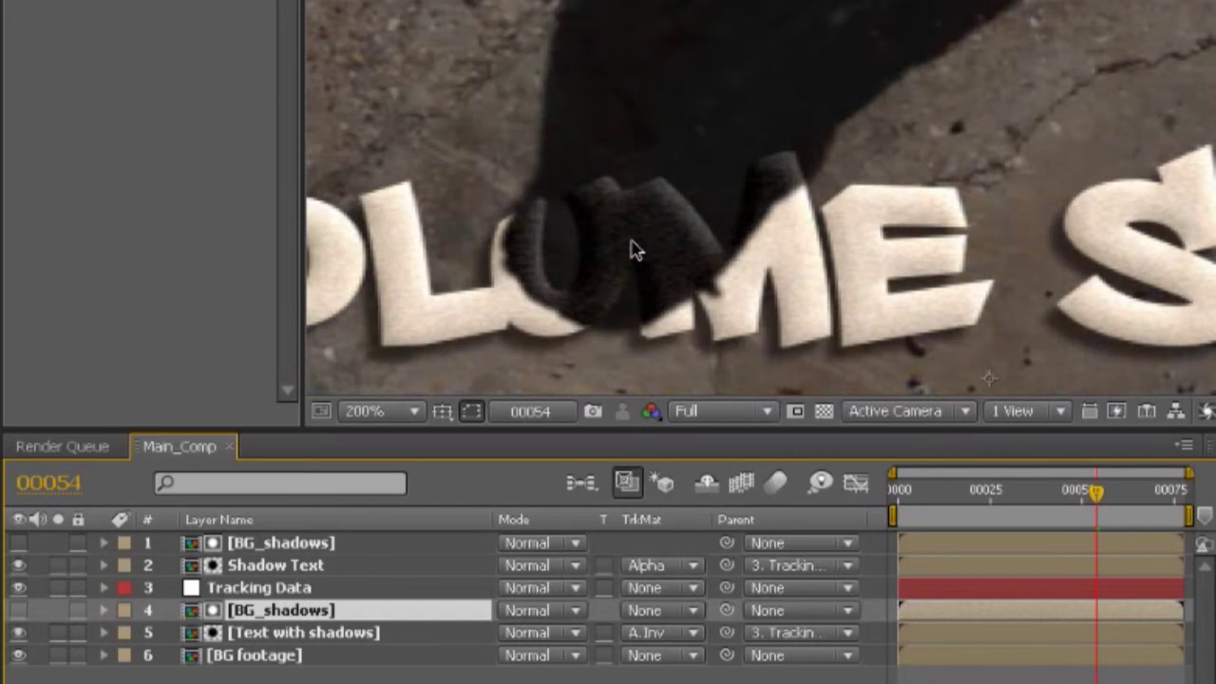
- Collapse the Shadow Text layer's effects and disable its first, third and fifth Bevel Alpha effects
{"action": "left_click", "coordinate": [287, 570]}
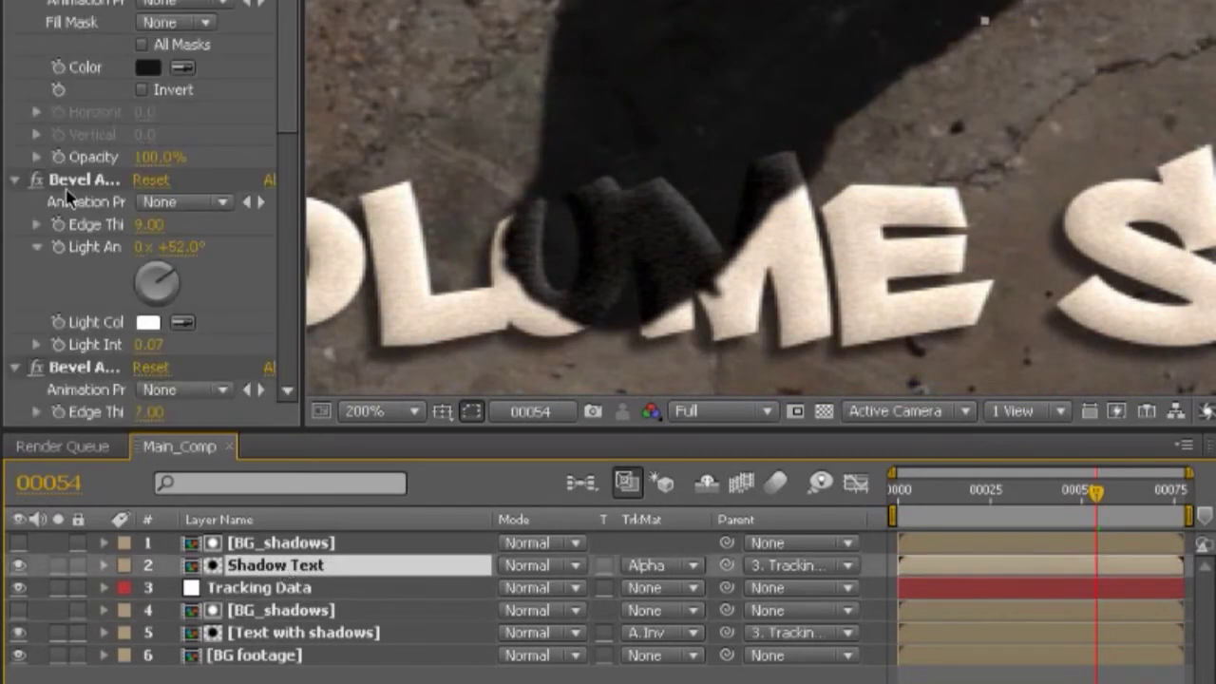
{"action": "left_click", "coordinate": [85, 187]}
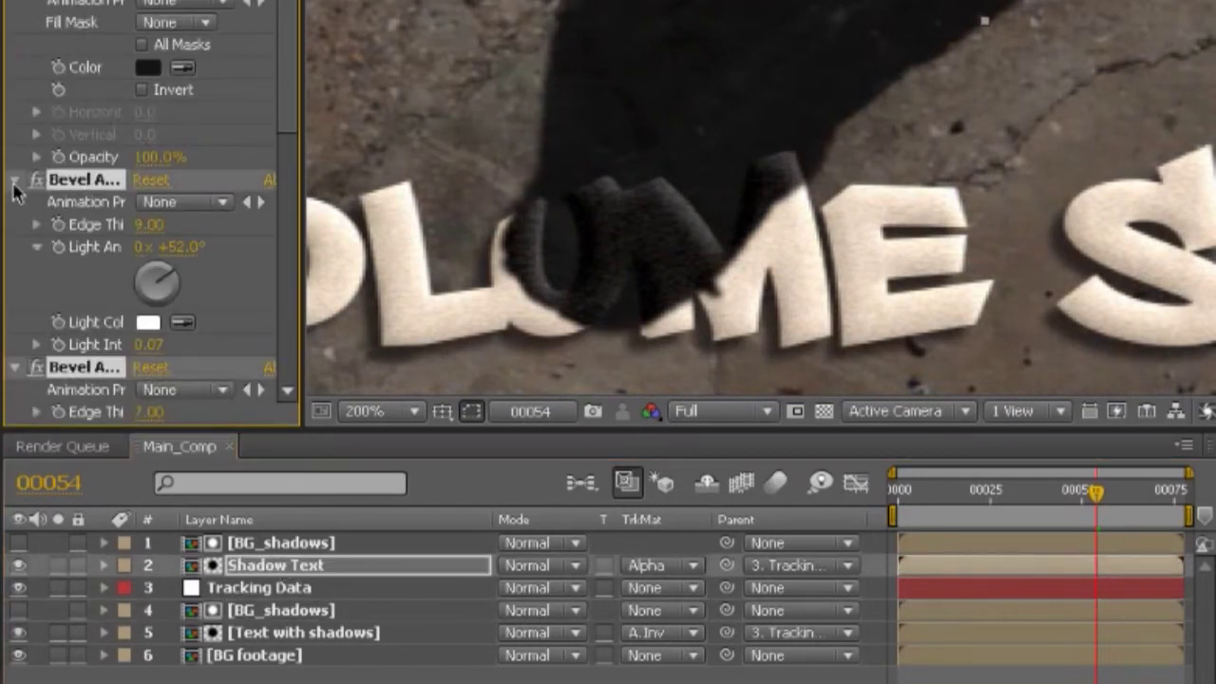
{"action": "left_click", "coordinate": [14, 187], "text": "ctrl"}
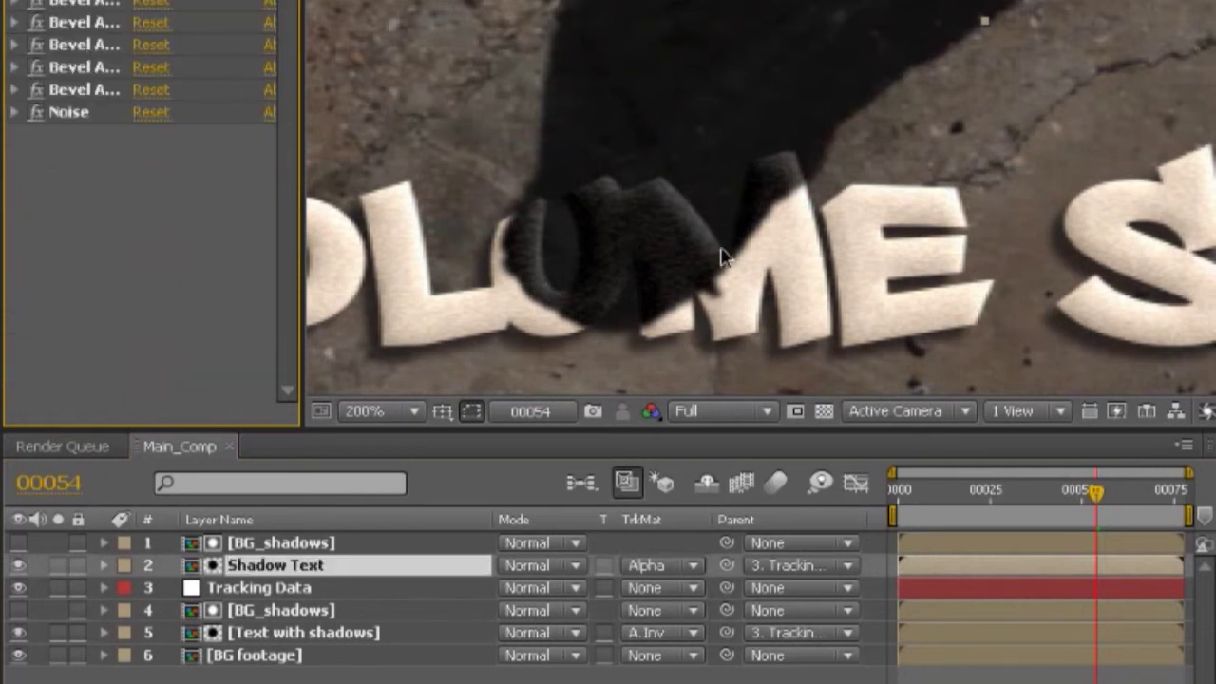
{"action": "scroll", "coordinate": [638, 242], "scroll_direction": "down", "scroll_amount": 1}
{"action": "scroll", "coordinate": [678, 227], "scroll_direction": "up", "scroll_amount": 1}
{"action": "left_click", "coordinate": [37, 2]}
{"action": "left_click", "coordinate": [36, 45]}
{"action": "left_click", "coordinate": [38, 90]}
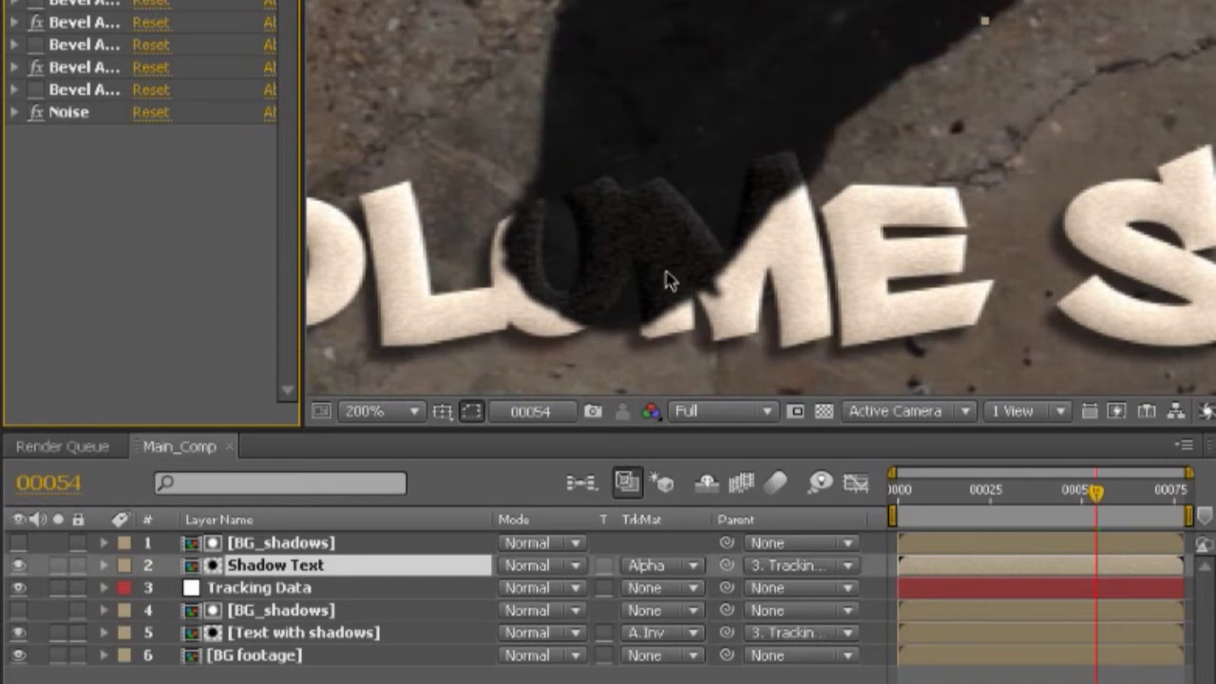
- Toggle the second and fourth Bevel Alpha effects off and on to compare their effect on the shadowed letters
{"action": "scroll", "coordinate": [687, 259], "scroll_direction": "down", "scroll_amount": 1}
{"action": "scroll", "coordinate": [686, 259], "scroll_direction": "up", "scroll_amount": 2}
{"action": "left_click", "coordinate": [36, 67]}
{"action": "left_click", "coordinate": [38, 22]}
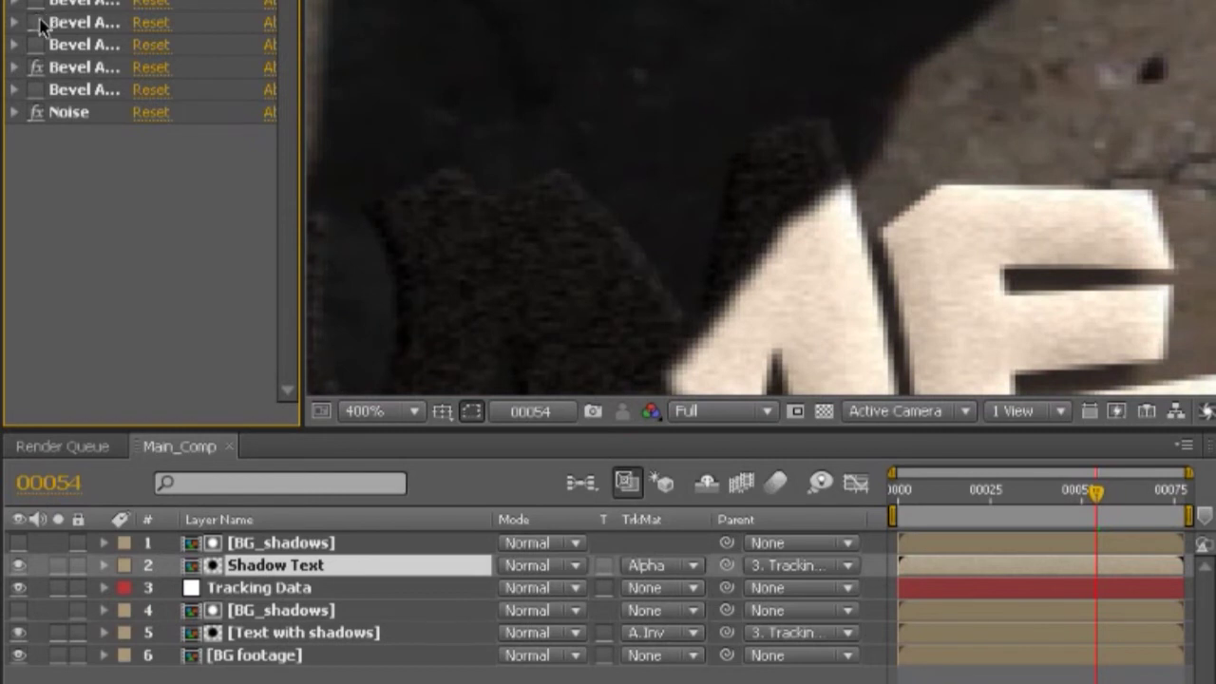
{"action": "scroll", "coordinate": [456, 260], "scroll_direction": "down", "scroll_amount": 2}
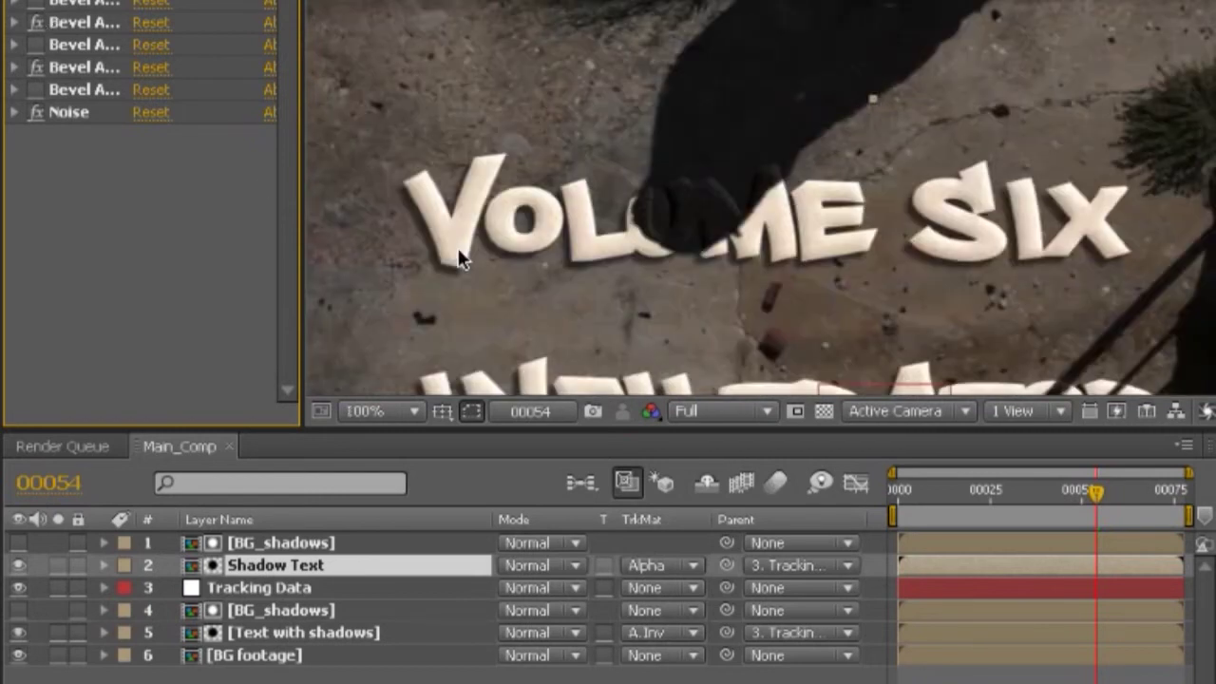
- Set the Light Intensity of all five Bevel Alpha effects on Shadow Text to 0.04 and collapse the effects again
{"action": "left_click", "coordinate": [63, 91]}
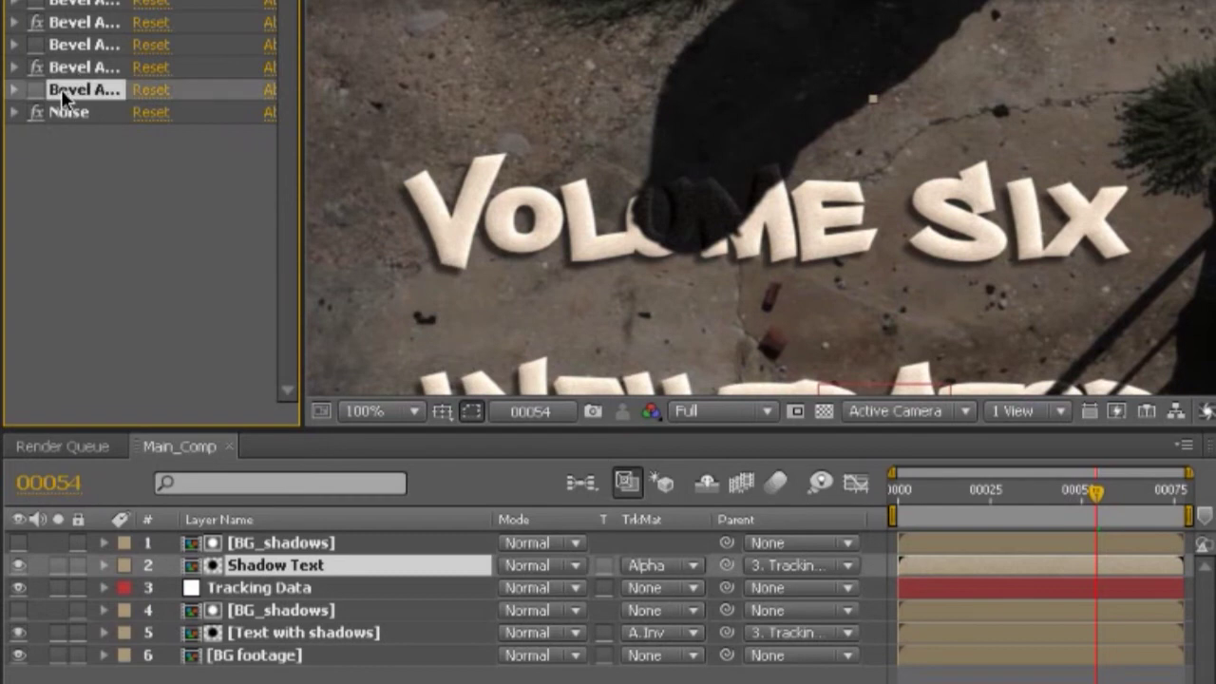
{"action": "left_click", "coordinate": [59, 10], "text": "shift"}
{"action": "left_click", "coordinate": [12, 25]}
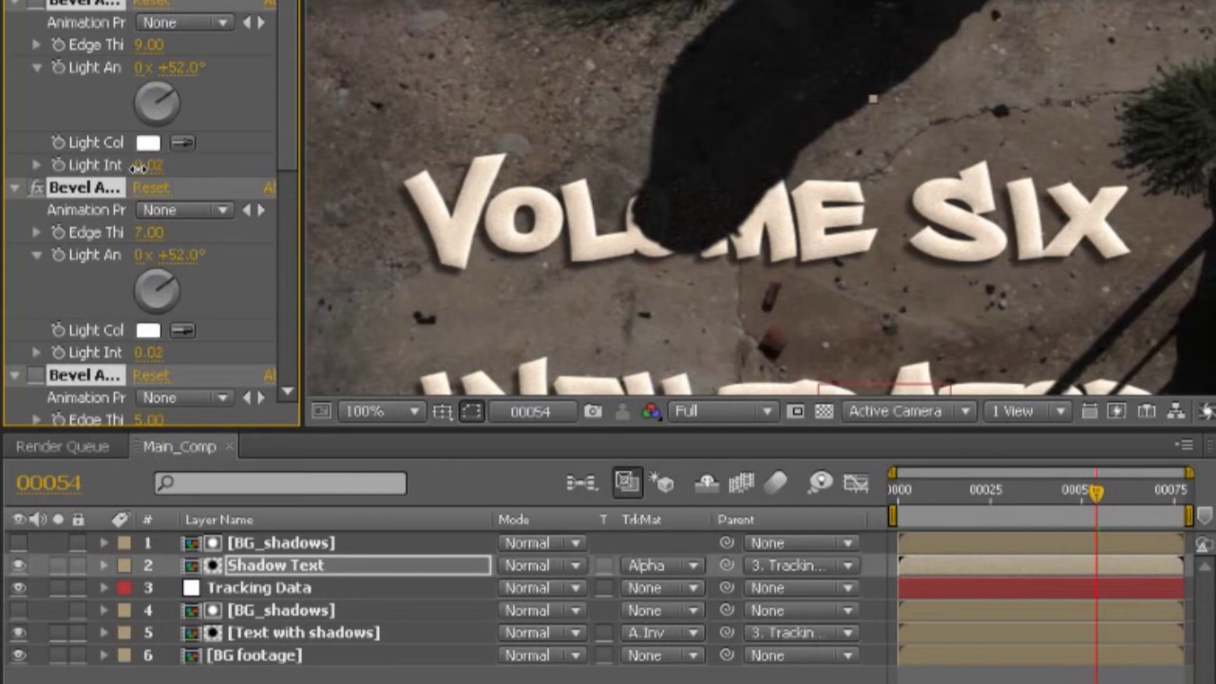
{"action": "key", "text": "period"}
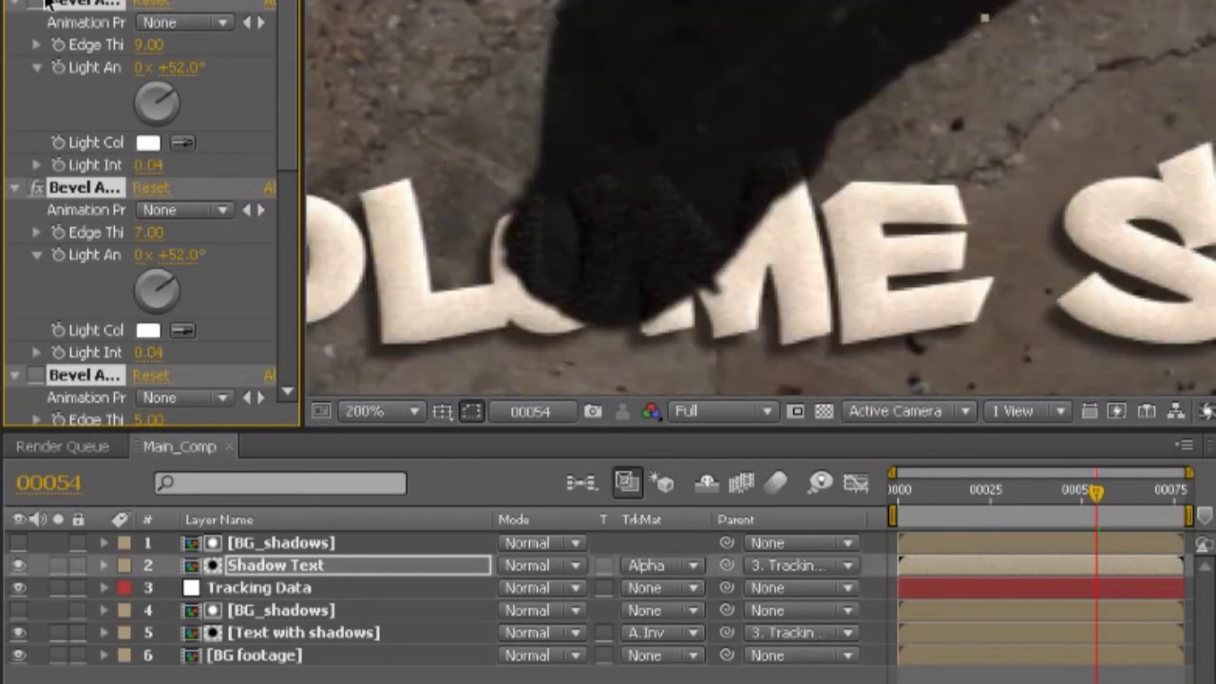
{"action": "left_click", "coordinate": [13, 4], "text": "ctrl"}
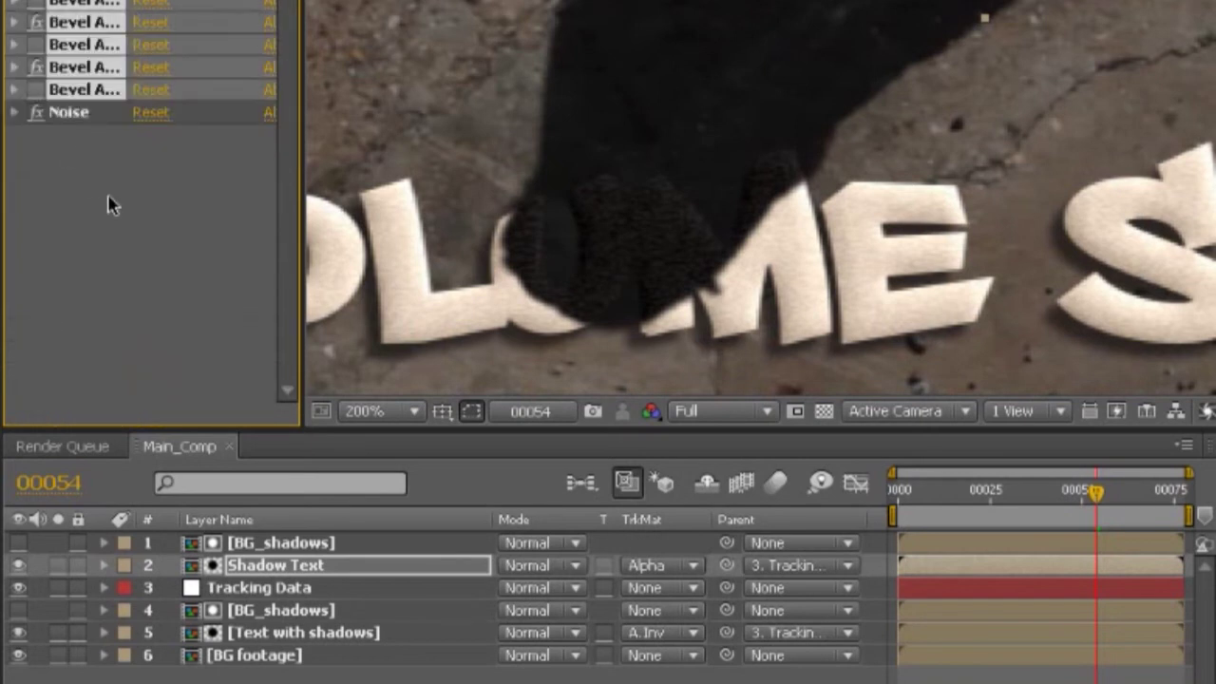
{"action": "key", "text": "comma"}
{"action": "scroll", "coordinate": [582, 269], "scroll_direction": "up", "scroll_amount": 1}
{"action": "scroll", "coordinate": [576, 264], "scroll_direction": "up", "scroll_amount": 1}
{"action": "scroll", "coordinate": [462, 304], "scroll_direction": "down", "scroll_amount": 1}
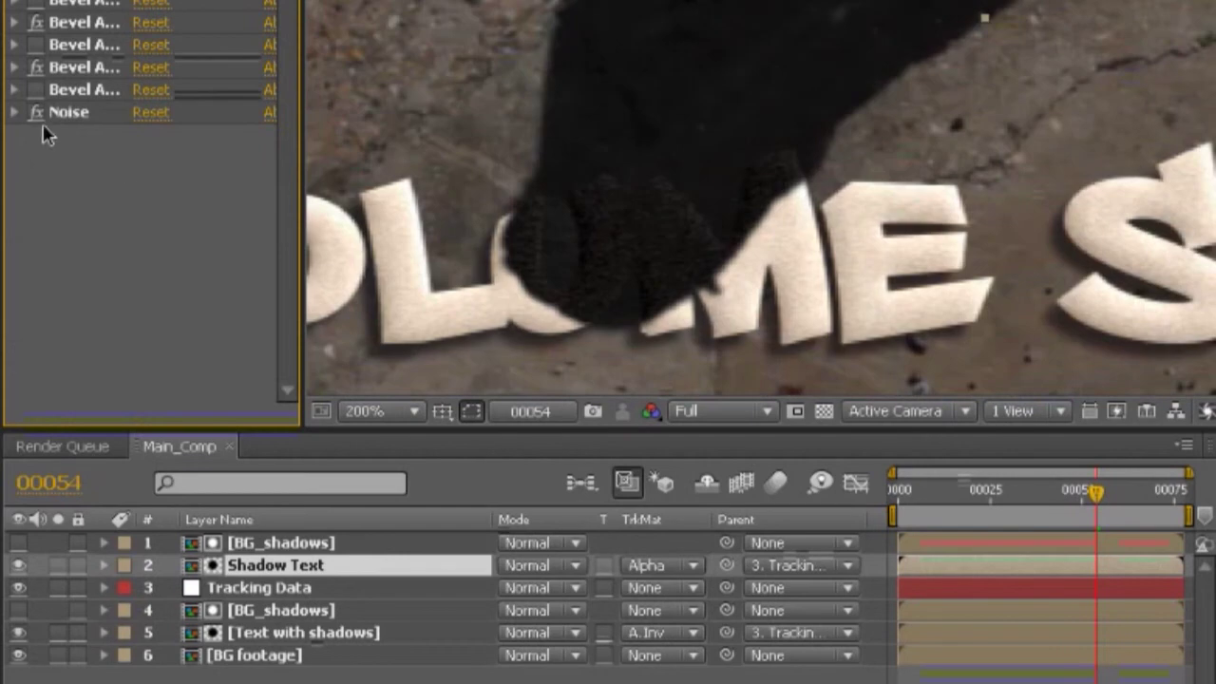
- Set the Noise amount of the Shadow Text layer to 7.0%
{"action": "left_click", "coordinate": [16, 113]}
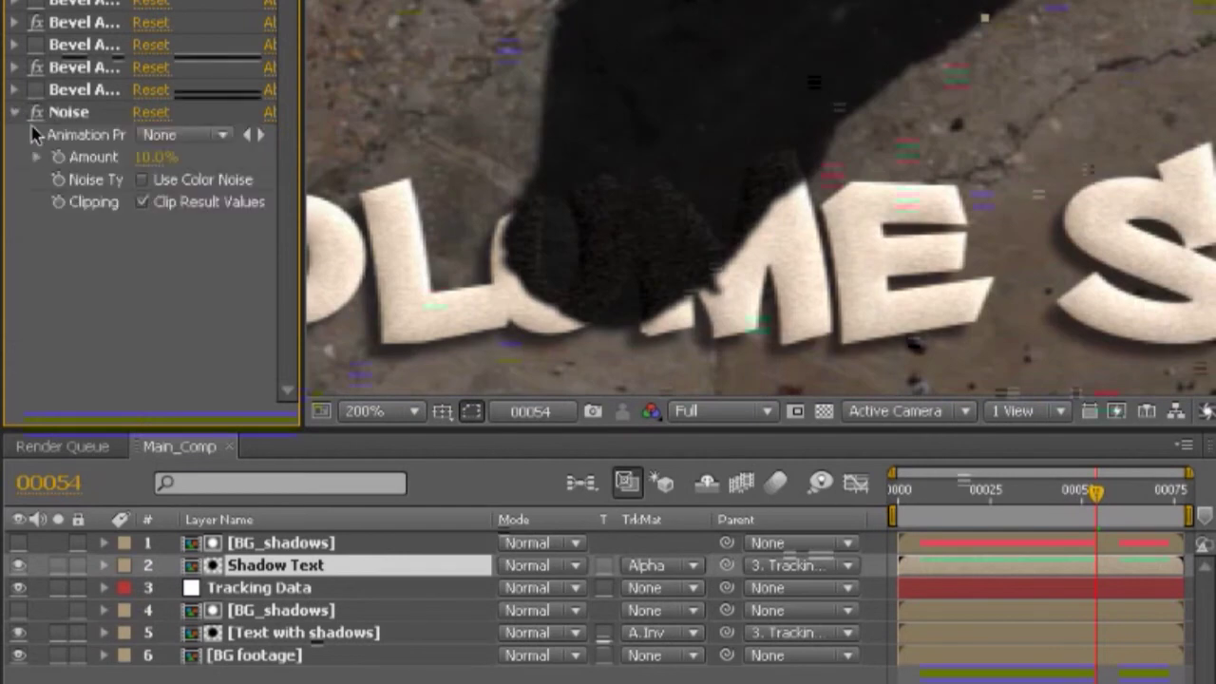
{"action": "left_click", "coordinate": [138, 159]}
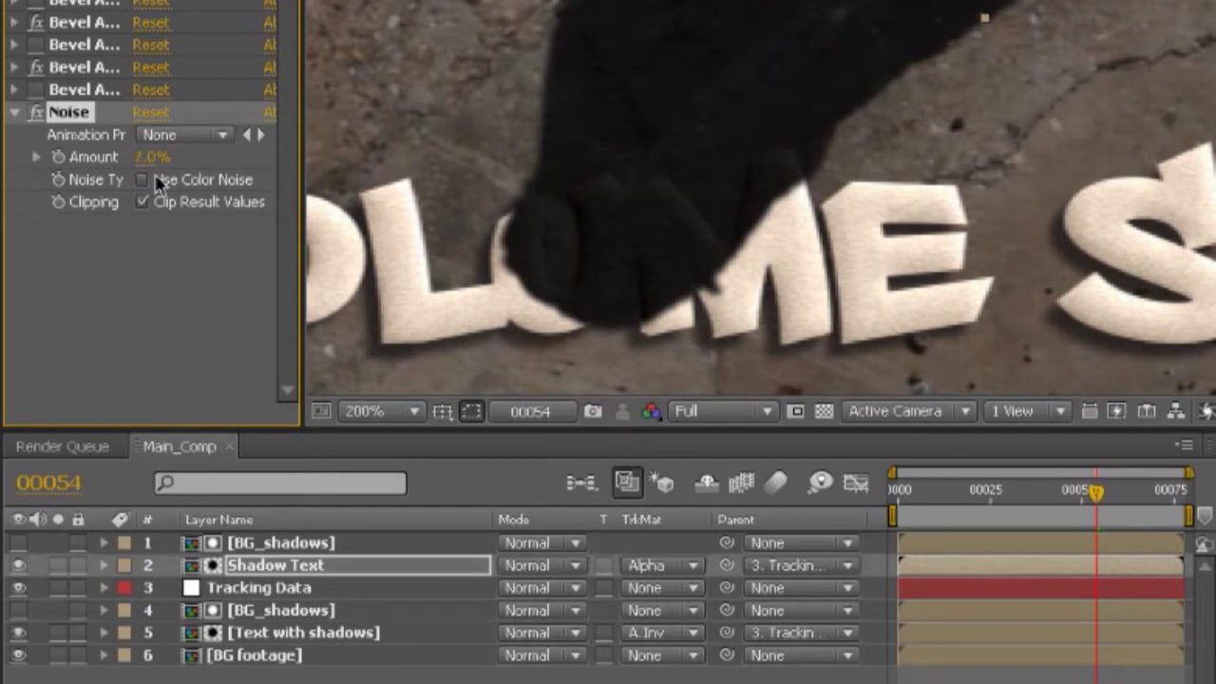
{"action": "key", "text": "comma"}
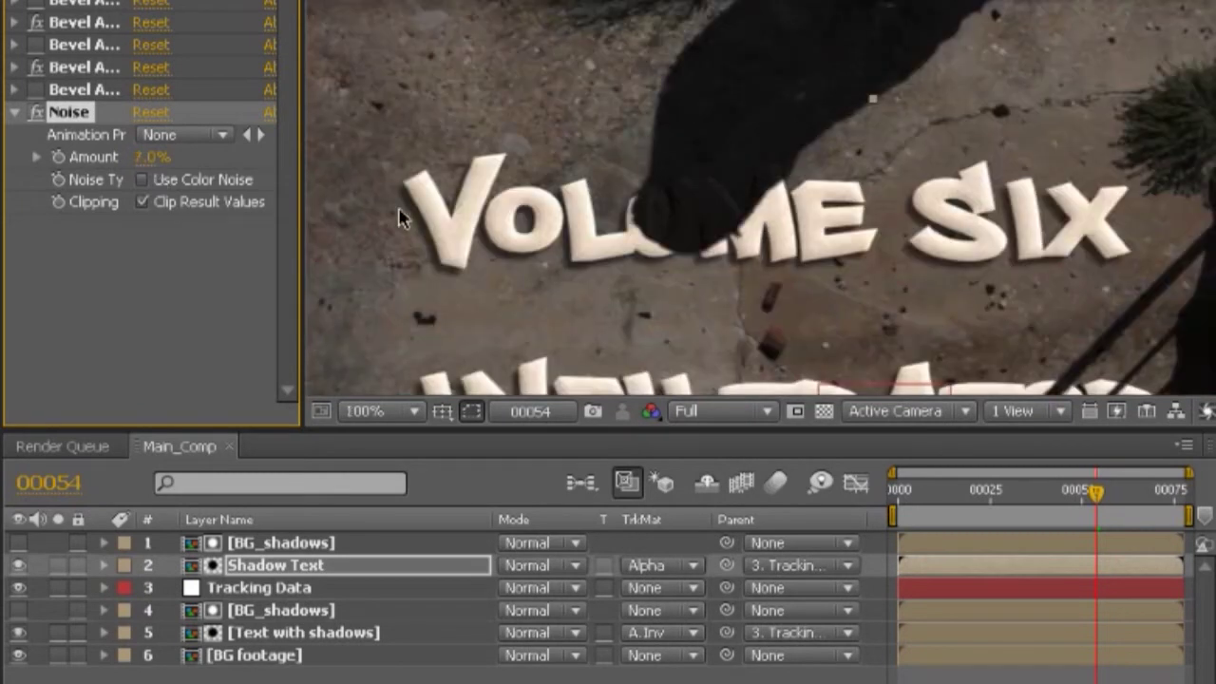
- Sample the Shadow Text layer's Fill color from the dark leg shadow in the footage
{"action": "scroll", "coordinate": [196, 223], "scroll_direction": "up", "scroll_amount": 4}
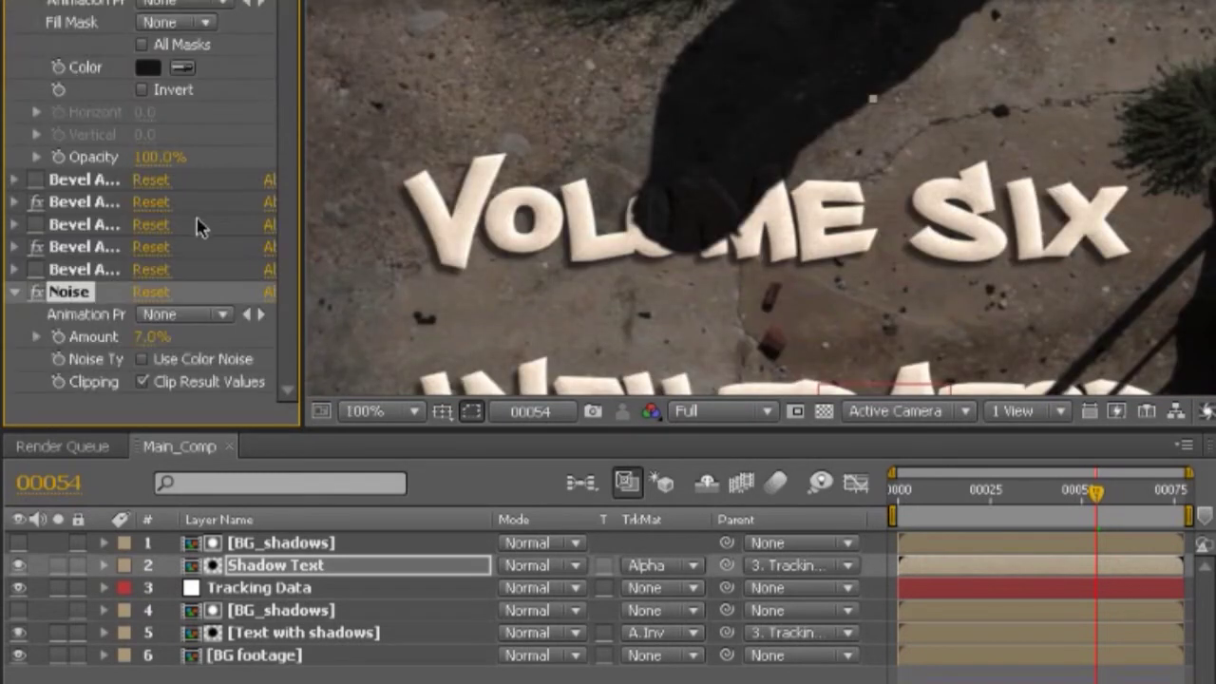
{"action": "left_click", "coordinate": [147, 68]}
{"action": "left_click", "coordinate": [736, 485]}
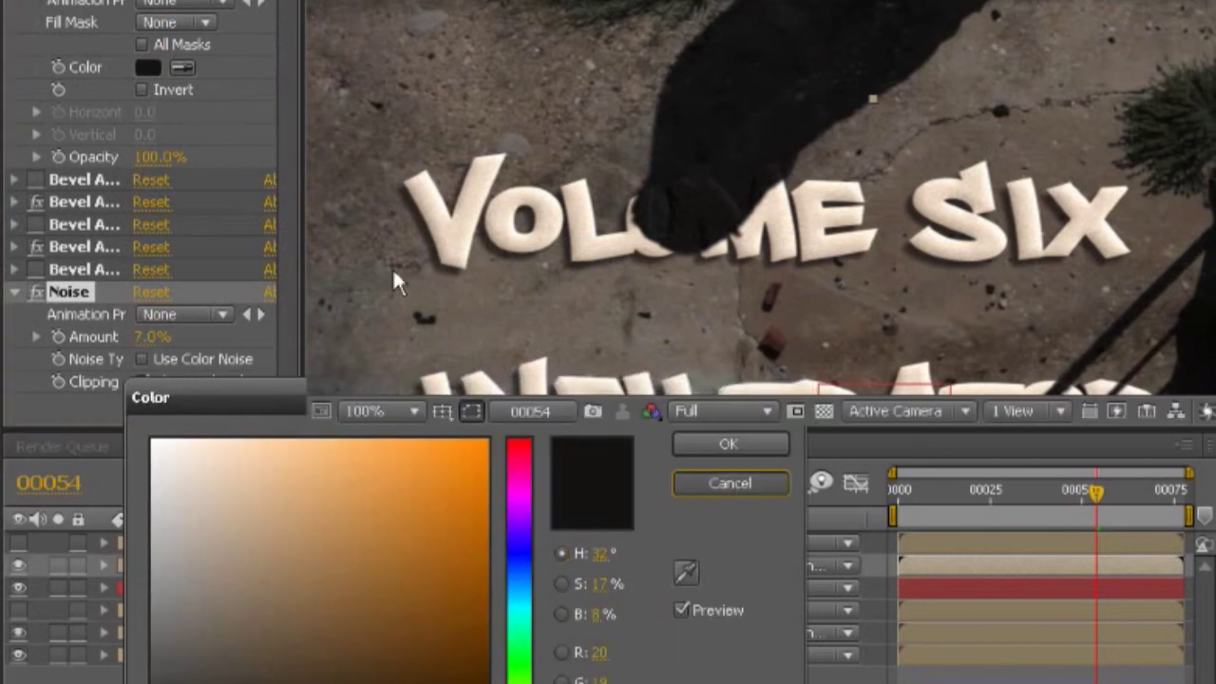
{"action": "left_click", "coordinate": [181, 67]}
{"action": "left_click", "coordinate": [764, 105]}
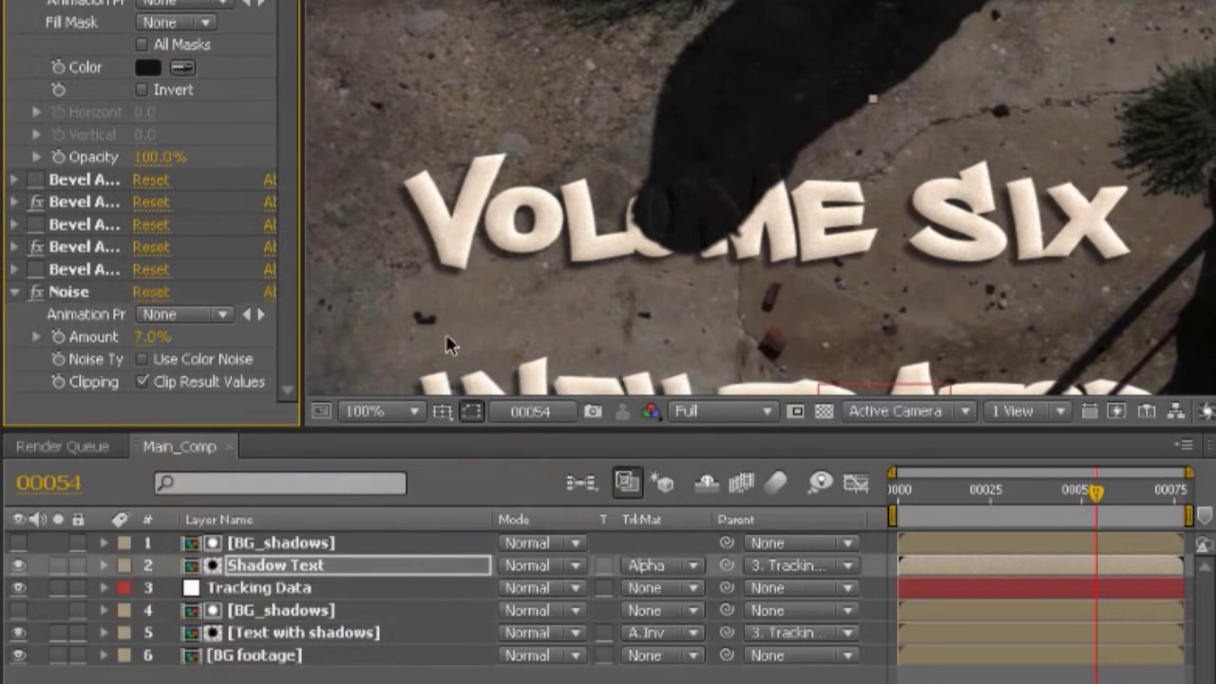
- Examine how the shadow and railing fall across both title lines at frames 54 and 51
{"action": "scroll", "coordinate": [665, 294], "scroll_direction": "up", "scroll_amount": 4}
{"action": "scroll", "coordinate": [665, 295], "scroll_direction": "down", "scroll_amount": 4}
{"action": "left_click_drag", "start_coordinate": [591, 240], "coordinate": [397, 40]}
{"action": "scroll", "coordinate": [842, 265], "scroll_direction": "up", "scroll_amount": 1}
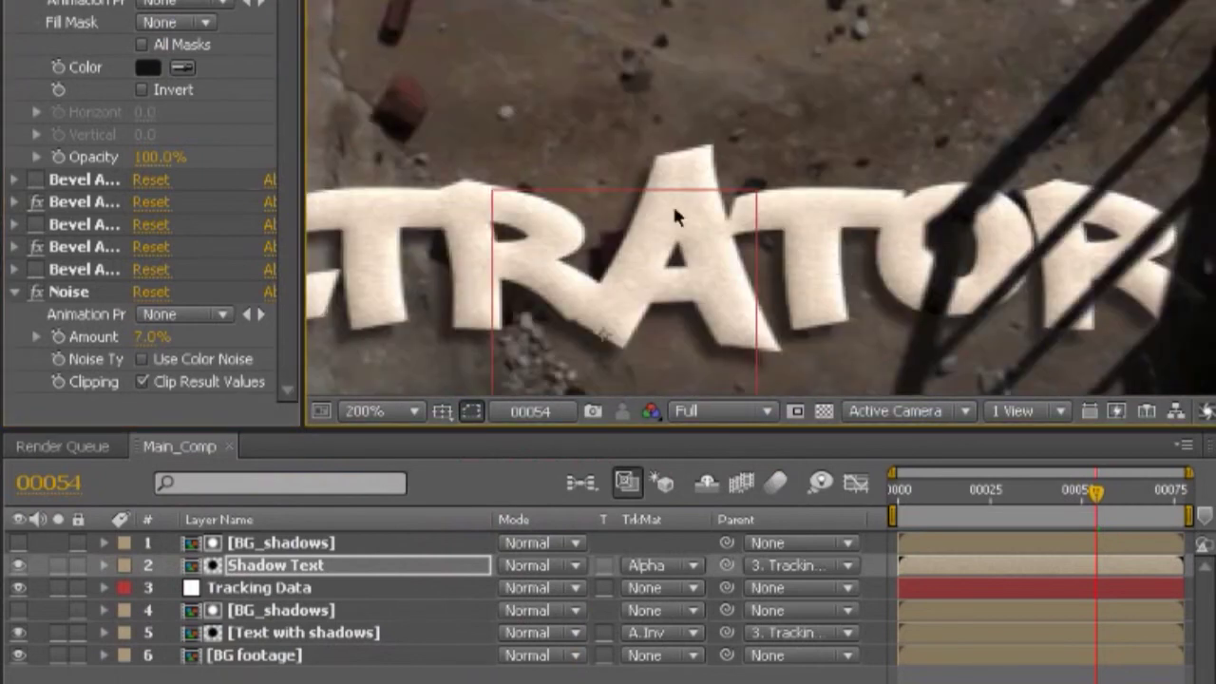
{"action": "scroll", "coordinate": [833, 264], "scroll_direction": "down", "scroll_amount": 5}
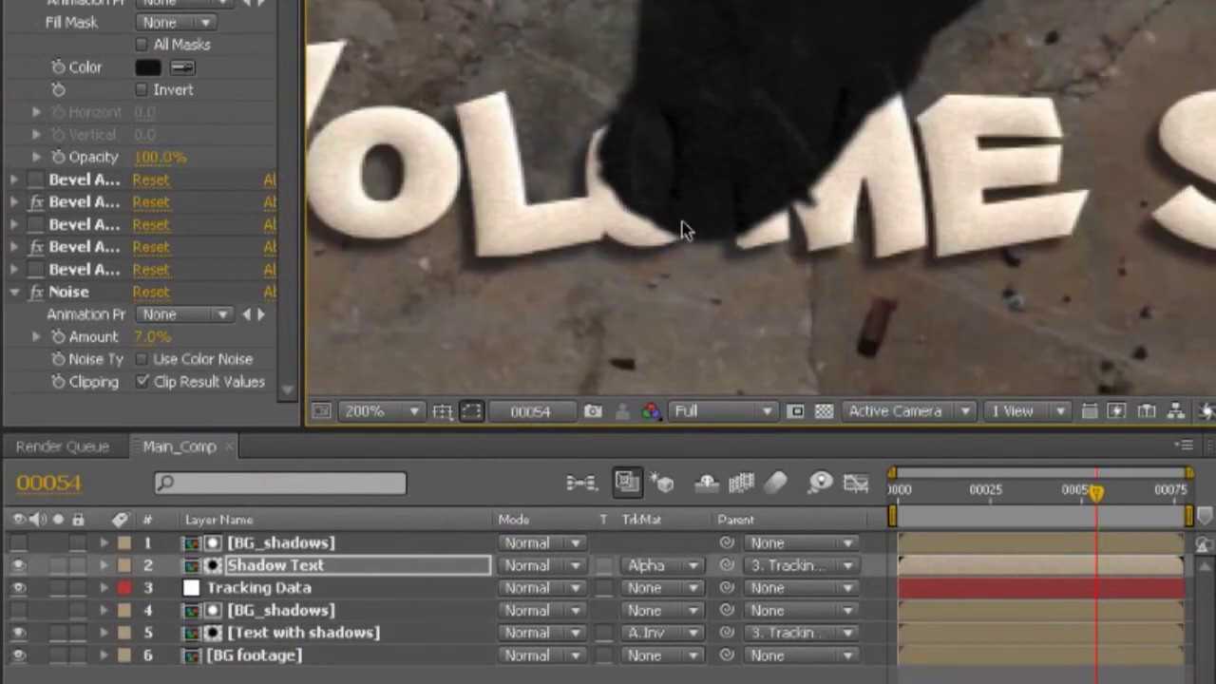
{"action": "scroll", "coordinate": [602, 275], "scroll_direction": "down", "scroll_amount": 1}
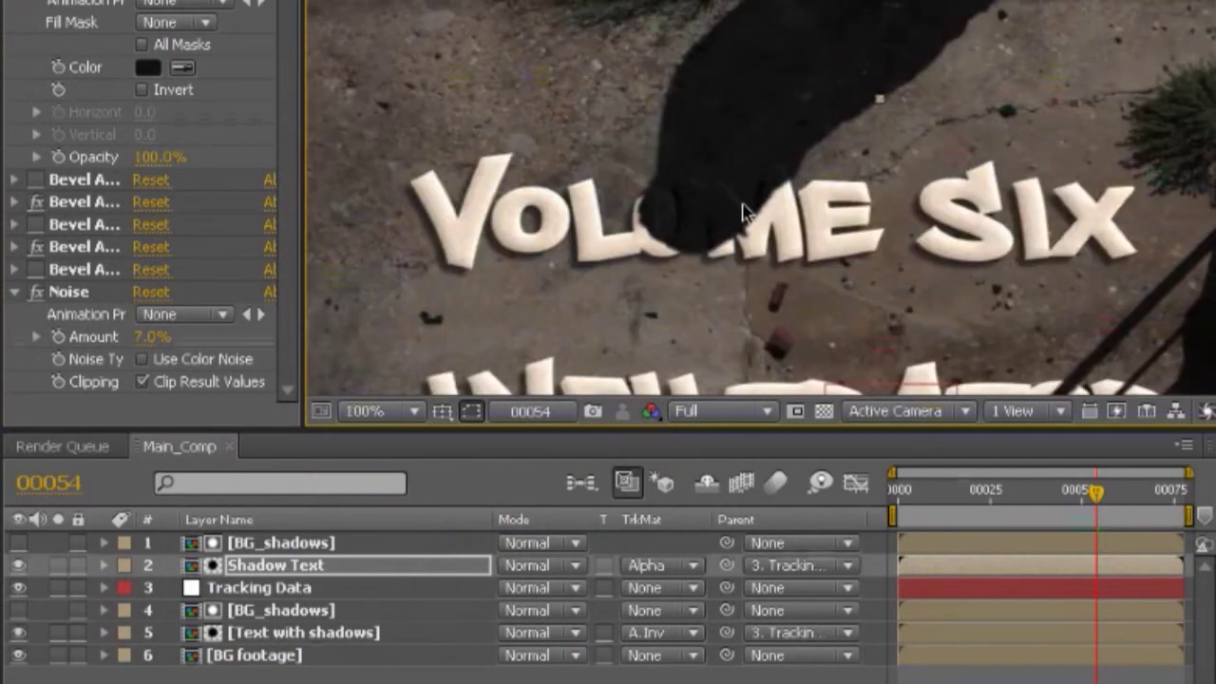
{"action": "left_click", "coordinate": [1011, 494]}
{"action": "left_click", "coordinate": [1105, 496]}
{"action": "mouse_move", "coordinate": [1105, 496]}
{"action": "left_mouse_down"}
{"action": "mouse_move", "coordinate": [1148, 494]}
{"action": "mouse_move", "coordinate": [1086, 496]}
{"action": "left_mouse_up"}
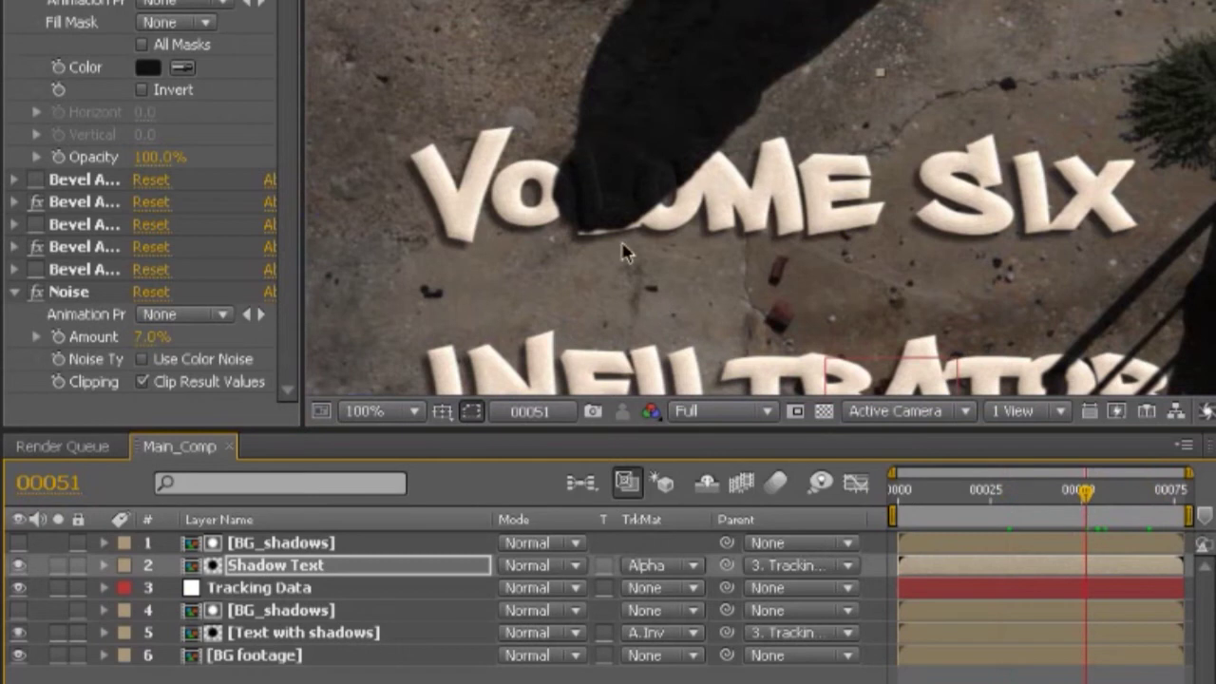
{"action": "key", "text": "period"}
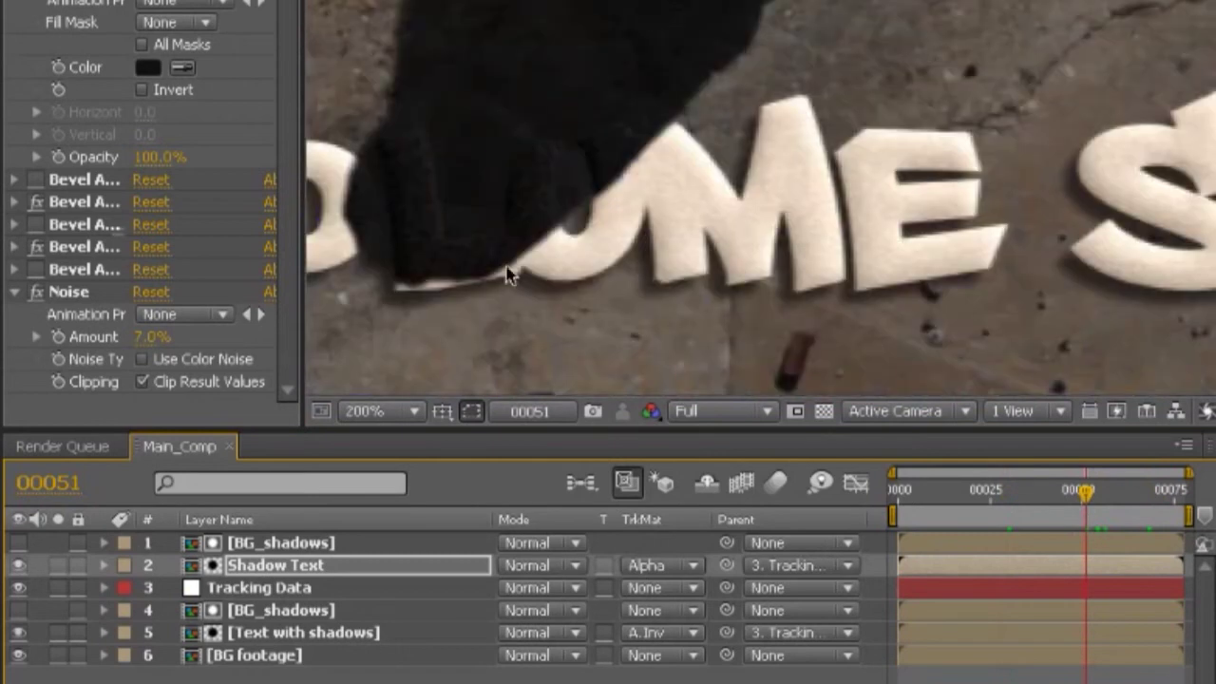
{"action": "key", "text": "comma"}
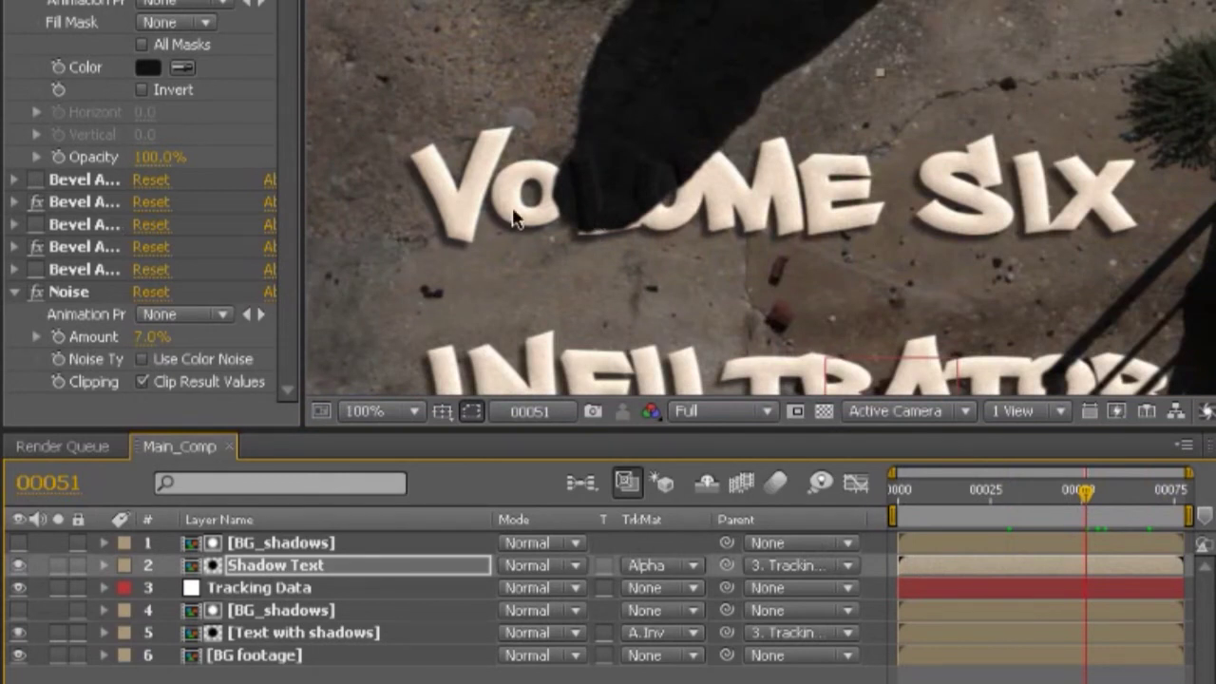
- Move Tracking Data to the top of the layer stack, select Text with shadows and inspect the letter edges along the shadow
{"action": "left_click_drag", "start_coordinate": [283, 589], "coordinate": [304, 534]}
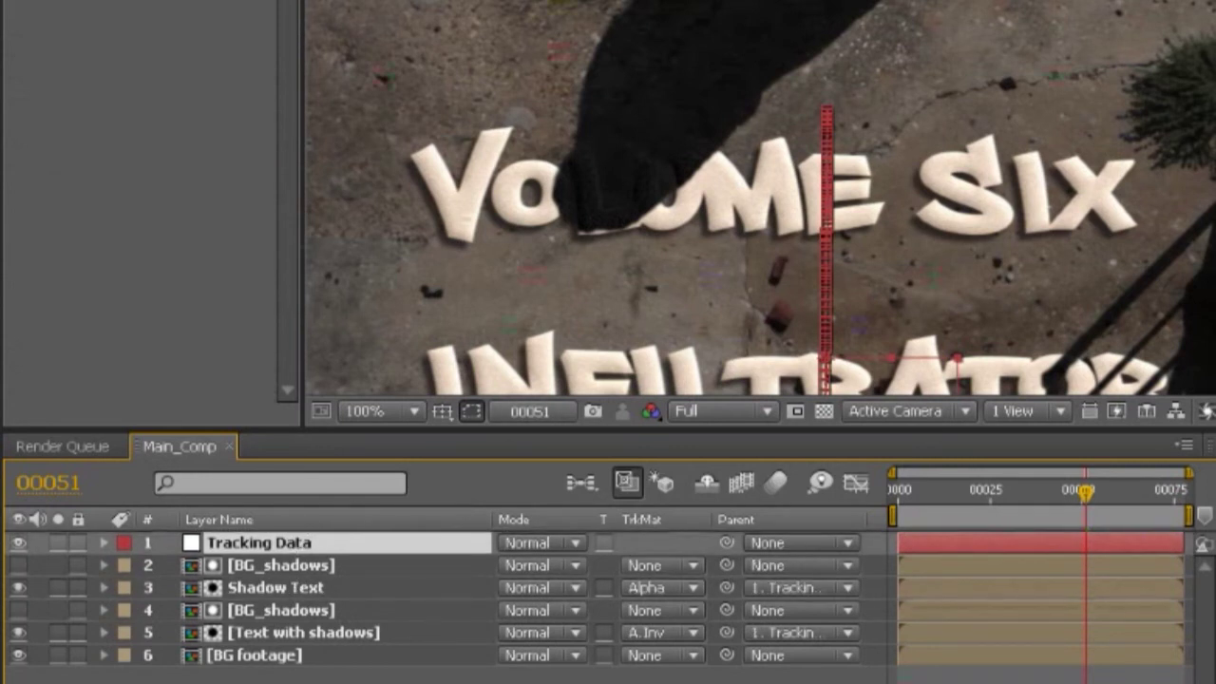
{"action": "left_click", "coordinate": [276, 633]}
{"action": "key", "text": "period"}
{"action": "left_click_drag", "start_coordinate": [475, 274], "coordinate": [760, 277]}
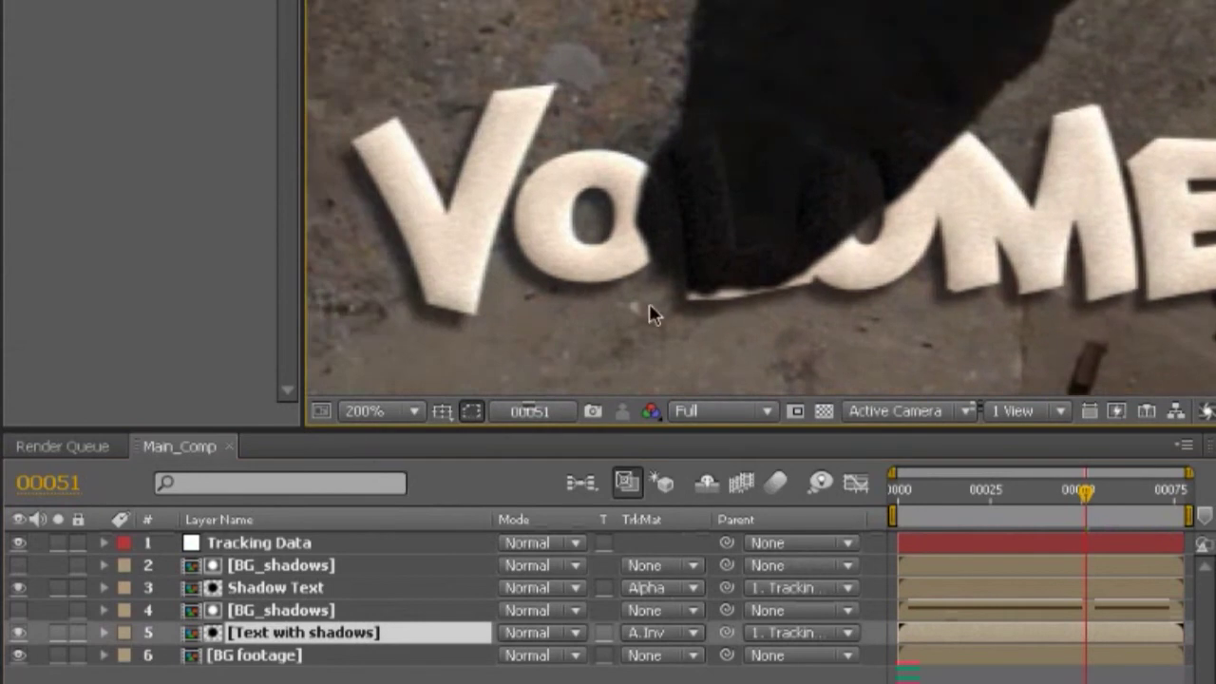
{"action": "scroll", "coordinate": [801, 163], "scroll_direction": "up", "scroll_amount": 1}
{"action": "key", "text": "comma"}
{"action": "scroll", "coordinate": [583, 326], "scroll_direction": "up", "scroll_amount": 1}
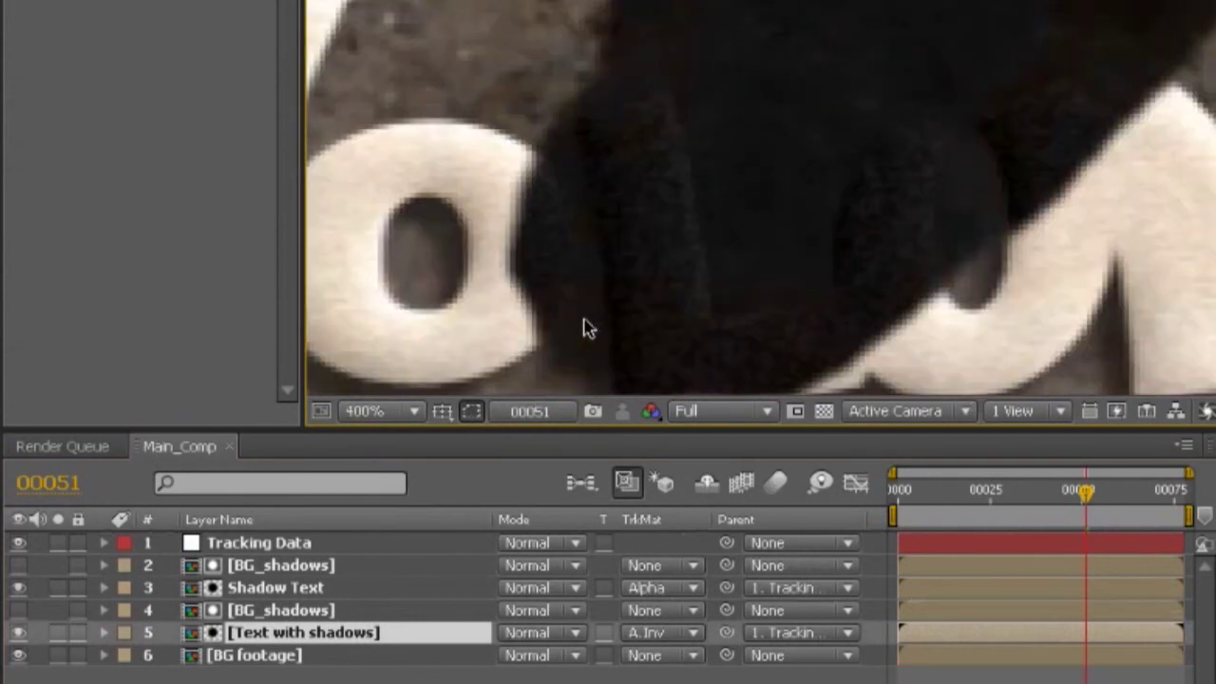
{"action": "scroll", "coordinate": [579, 285], "scroll_direction": "down", "scroll_amount": 2}
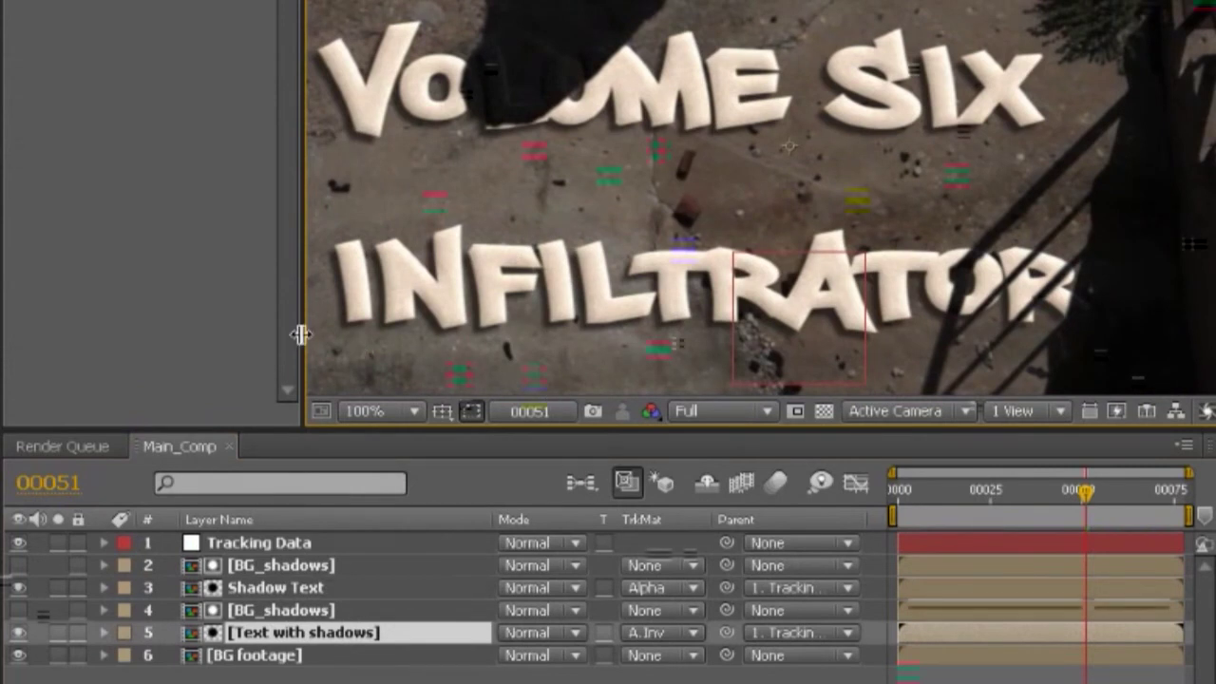
- Enlarge the composition viewer and show the whole frame at 50% magnification
{"action": "left_click_drag", "start_coordinate": [299, 334], "coordinate": [193, 331]}
{"action": "left_click", "coordinate": [451, 418]}
{"action": "left_click", "coordinate": [314, 299]}
{"action": "left_click_drag", "start_coordinate": [410, 430], "coordinate": [402, 535]}
{"action": "scroll", "coordinate": [326, 326], "scroll_direction": "down", "scroll_amount": 2}
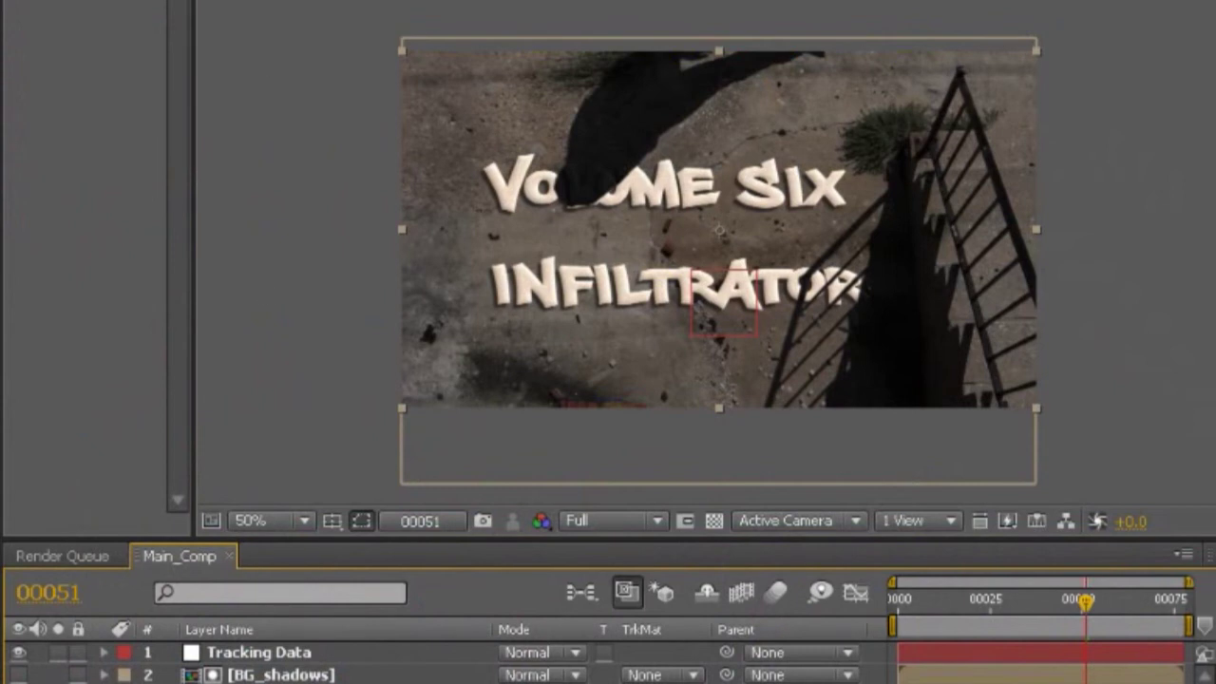
- Apply the Levels color correction effect to BG footage and widen its effect controls to reveal the full histogram
{"action": "key", "text": "alt+l"}
{"action": "key", "text": "Right"}
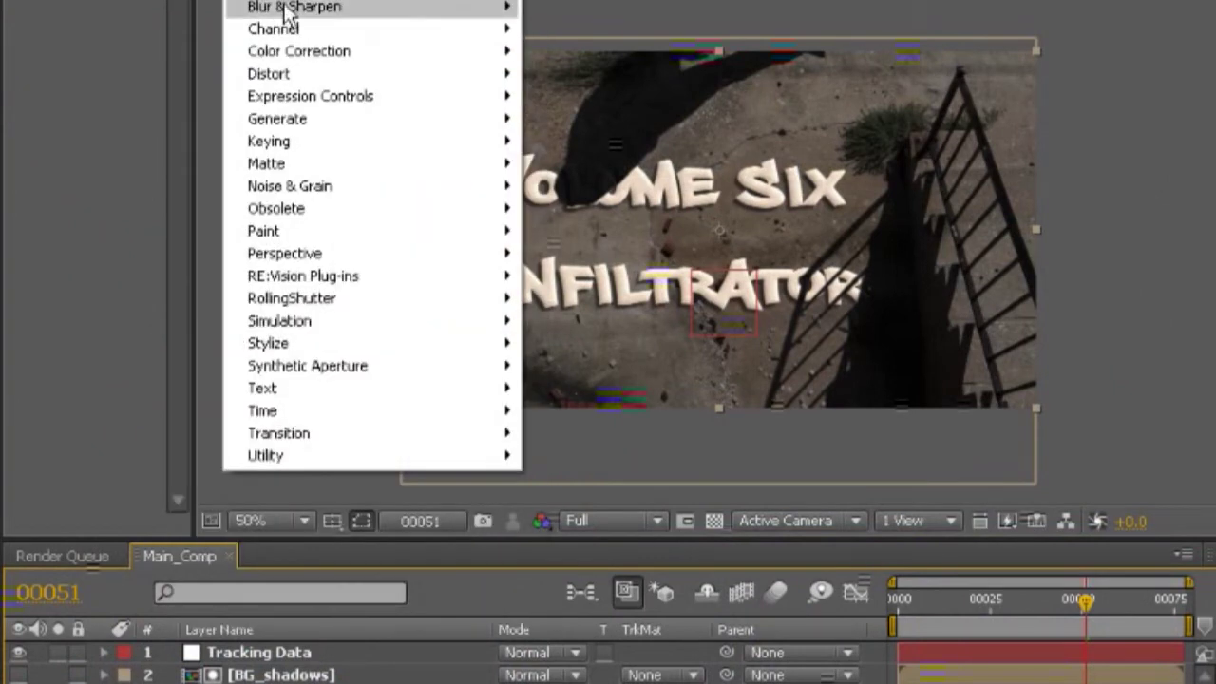
{"action": "mouse_move", "coordinate": [310, 57]}
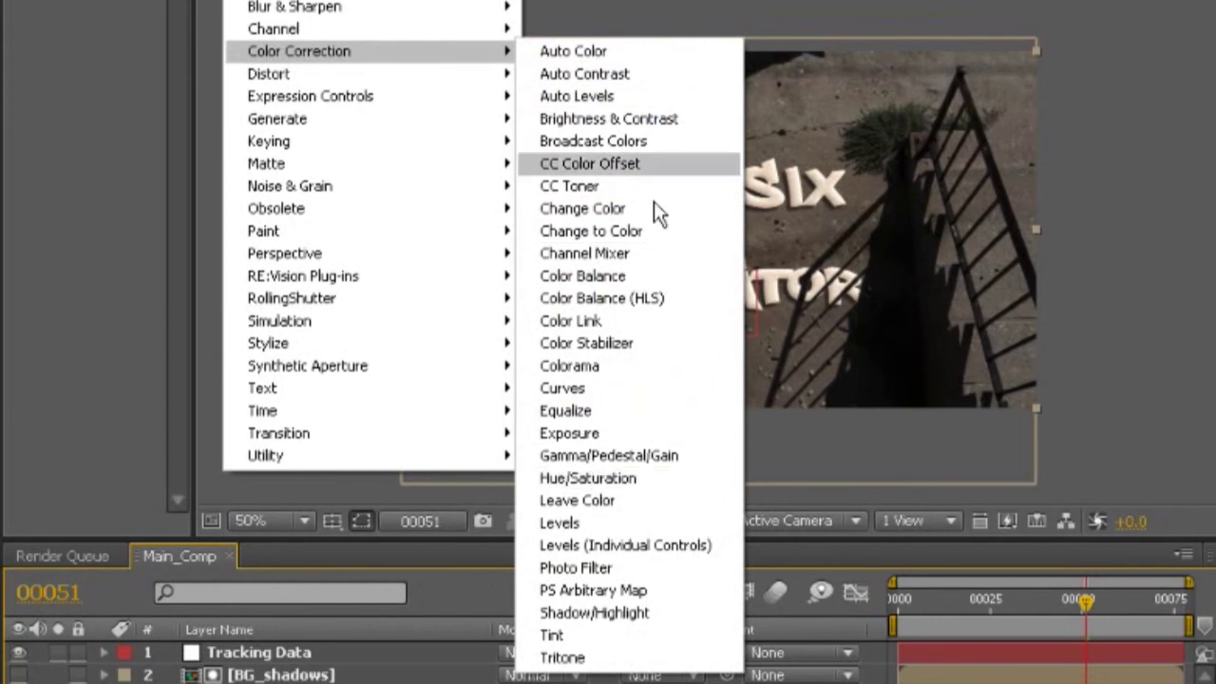
{"action": "left_click", "coordinate": [664, 522]}
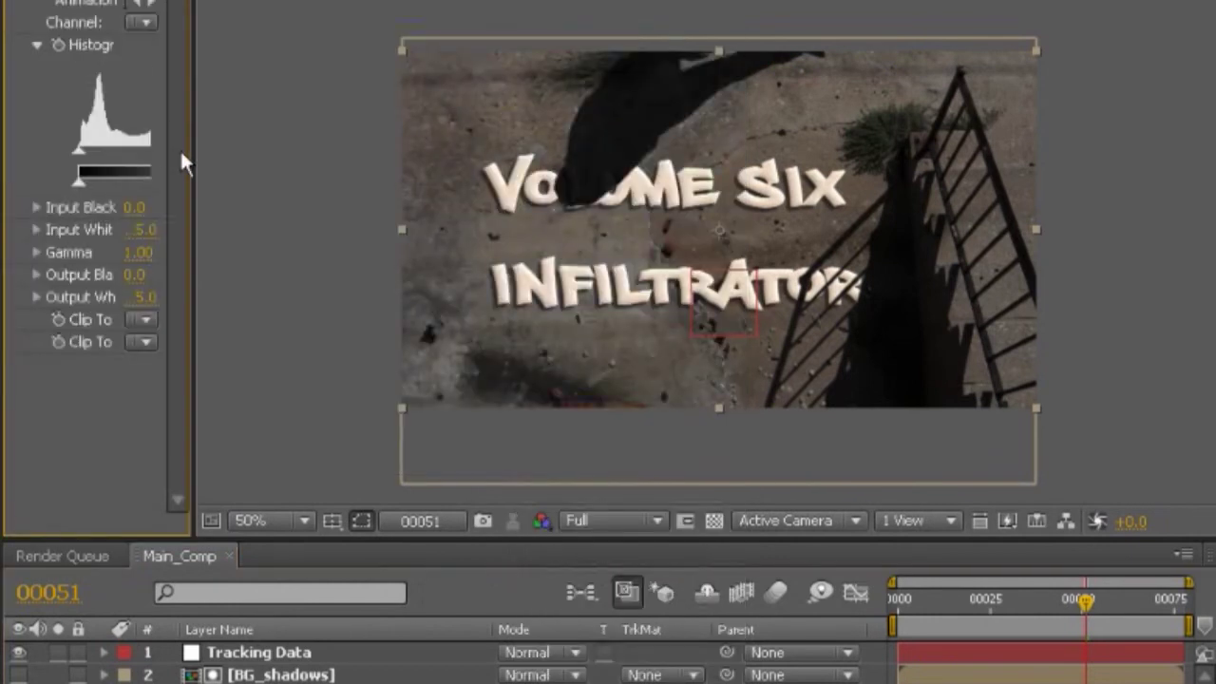
{"action": "left_click_drag", "start_coordinate": [190, 149], "coordinate": [482, 181]}
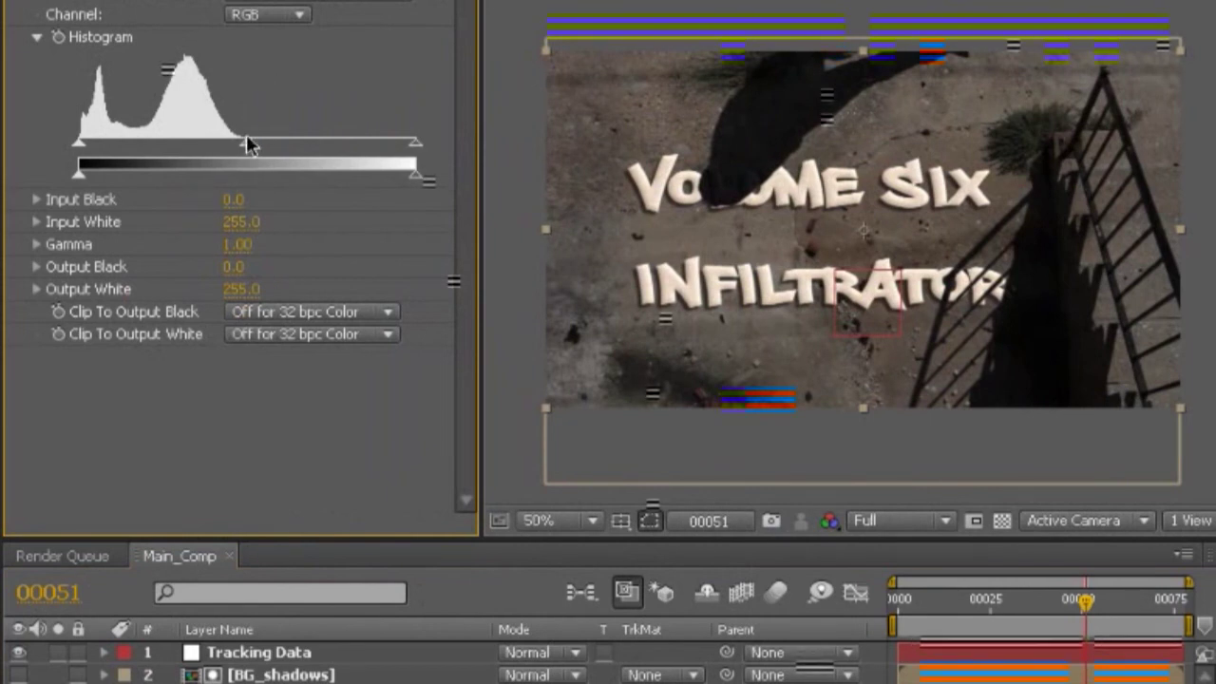
- Brighten the background footage by setting the Levels Input White to 141 and check it behind the letters
{"action": "key", "text": "period"}
{"action": "key", "text": "comma"}
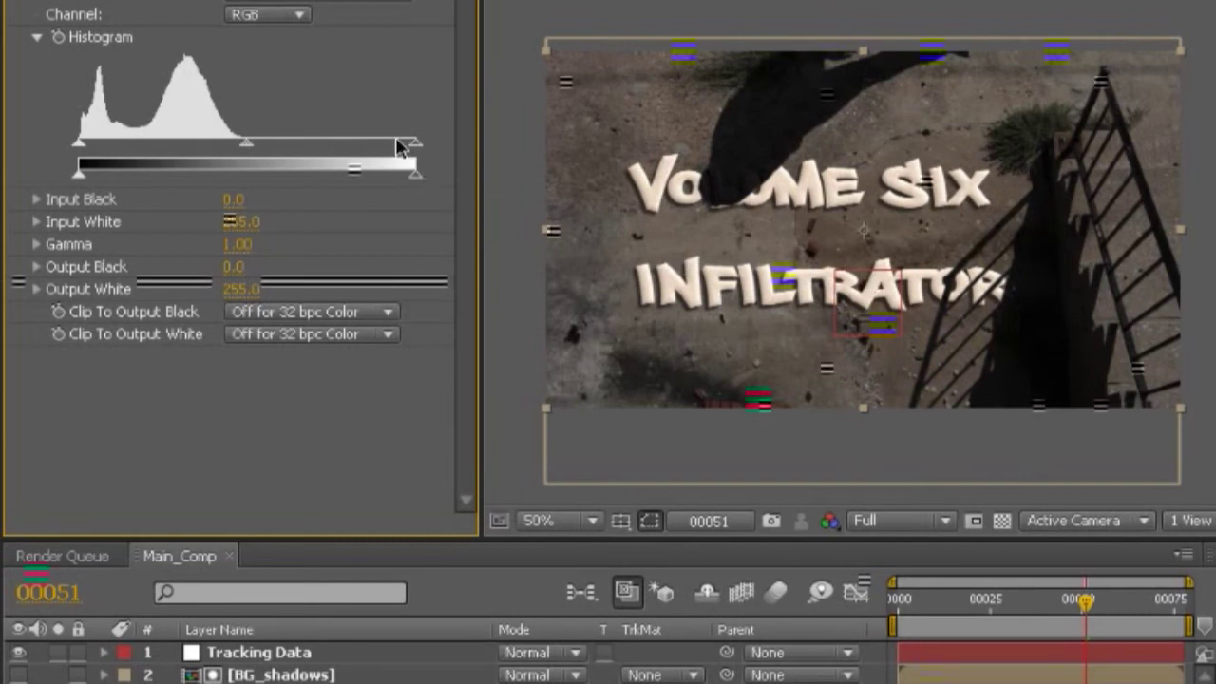
{"action": "left_click_drag", "start_coordinate": [414, 144], "coordinate": [265, 164]}
{"action": "scroll", "coordinate": [694, 323], "scroll_direction": "up", "scroll_amount": 2}
{"action": "key", "text": "period"}
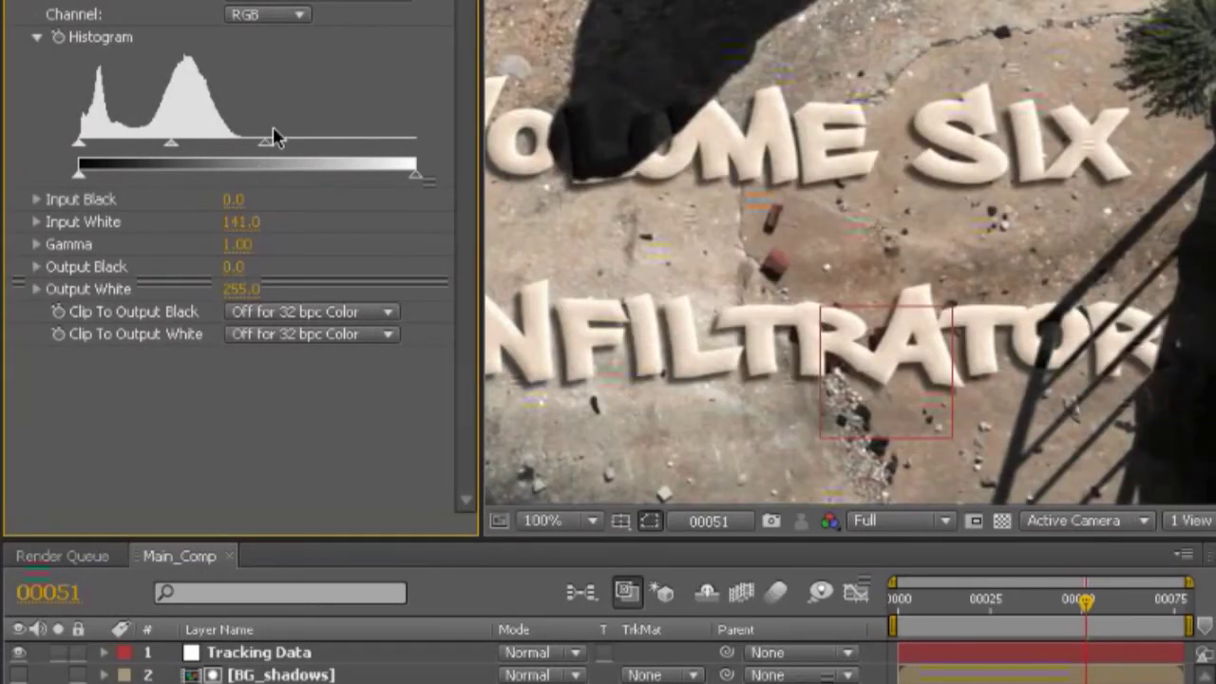
{"action": "key", "text": "comma"}
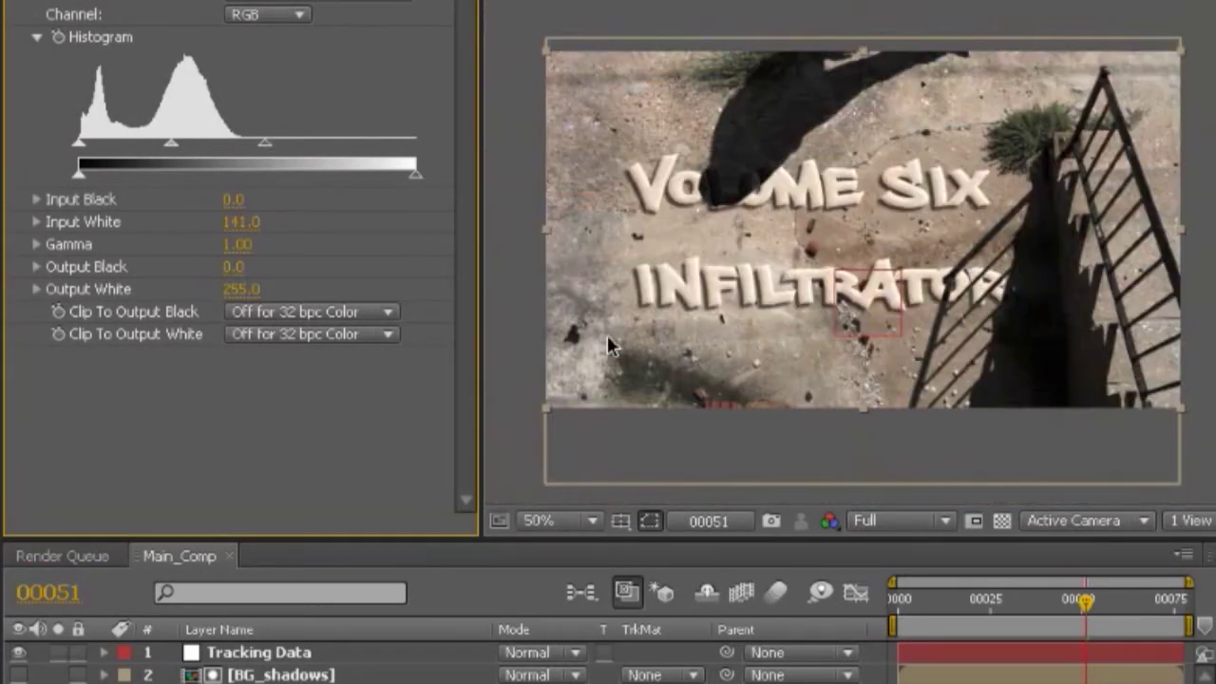
- Open the Text with shadows pre-comp, keep its Main Text layer's effect controls displayed and return to Main_Comp
{"action": "left_click", "coordinate": [275, 682]}
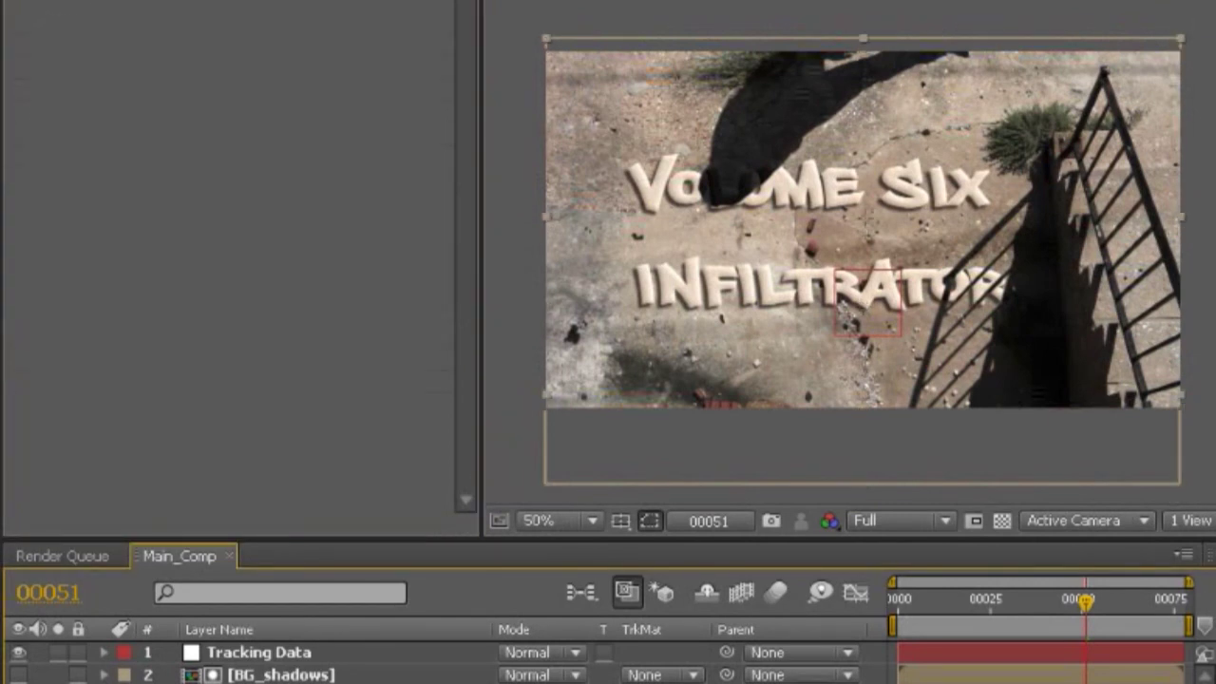
{"action": "double_click", "coordinate": [281, 680]}
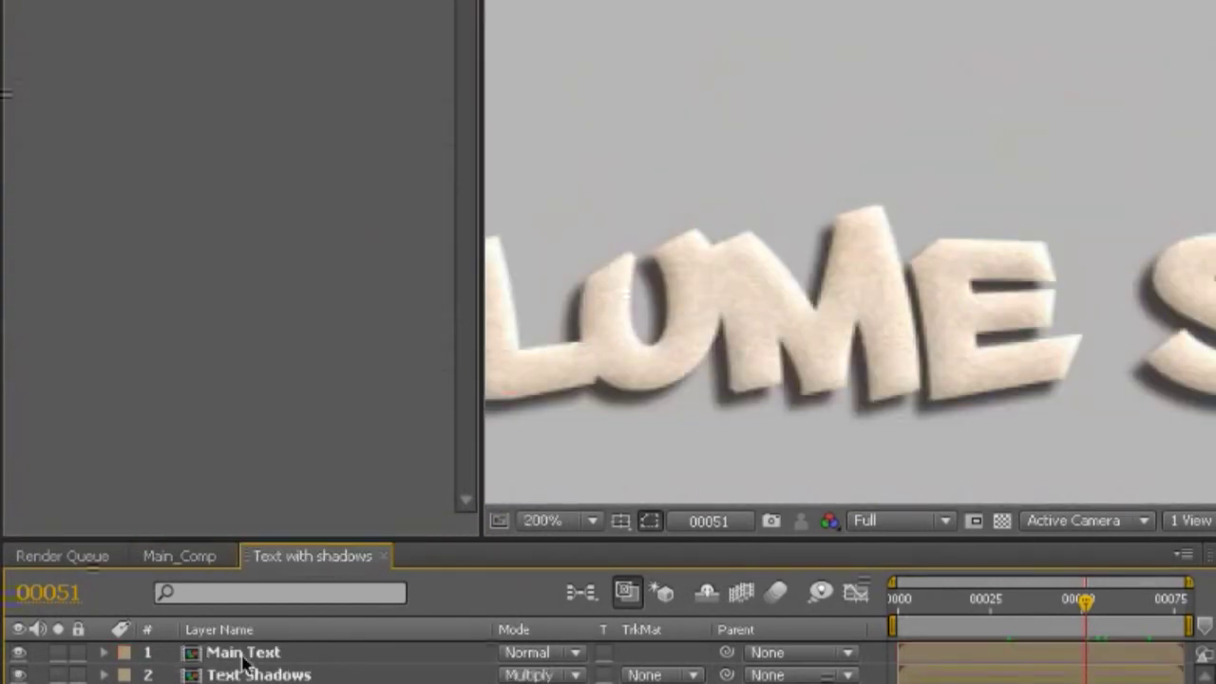
{"action": "left_click", "coordinate": [244, 658]}
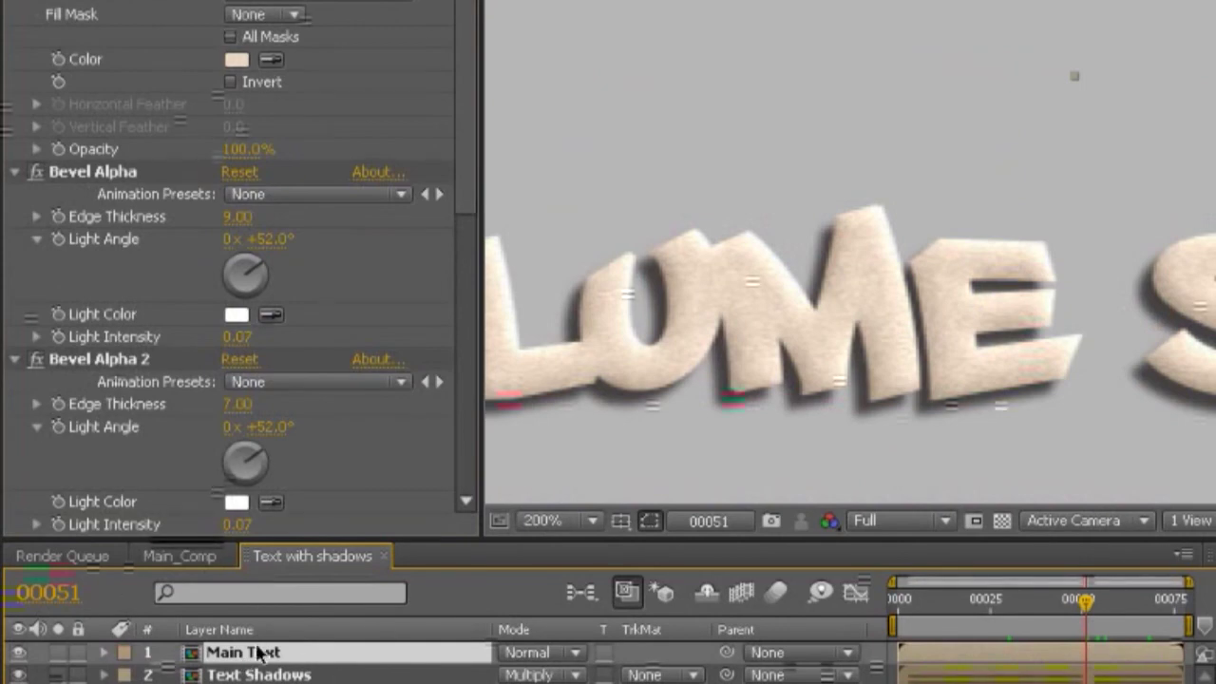
{"action": "left_click", "coordinate": [179, 556]}
{"action": "left_click", "coordinate": [289, 555]}
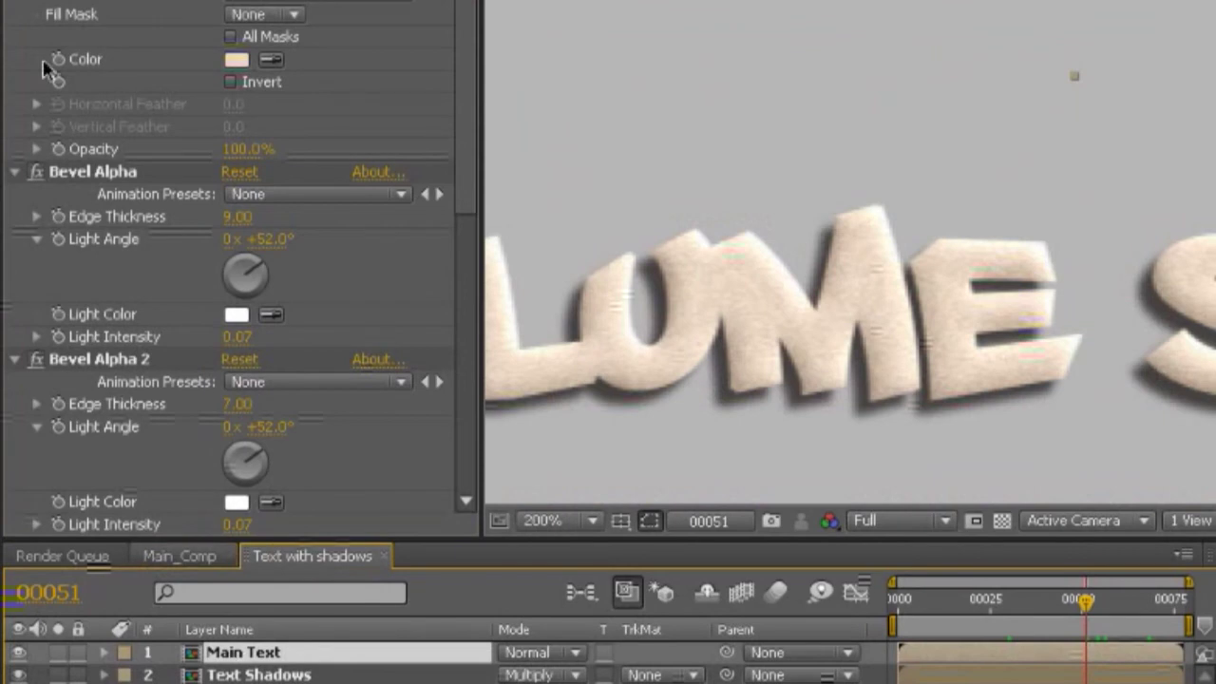
{"action": "left_click", "coordinate": [100, 217]}
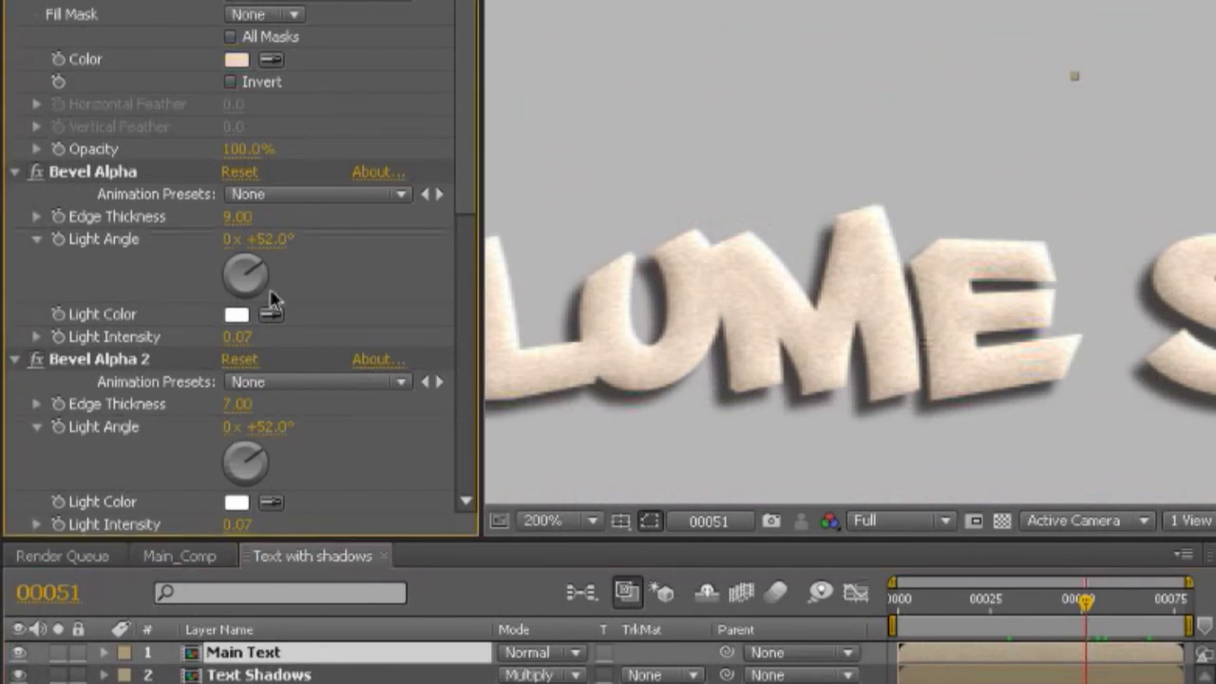
{"action": "left_click", "coordinate": [180, 557]}
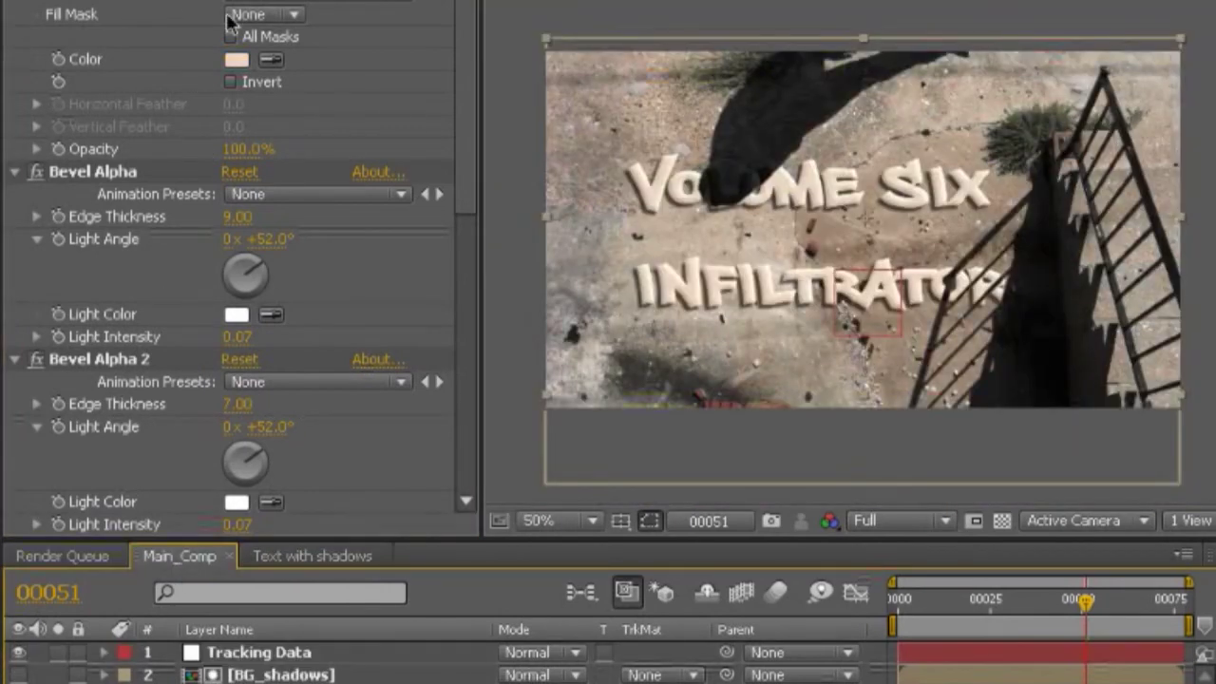
- Change the Main Text layer's Fill color to a slightly brighter peach and inspect the letters up close
{"action": "left_click", "coordinate": [235, 60]}
{"action": "left_click_drag", "start_coordinate": [604, 615], "coordinate": [615, 618]}
{"action": "left_click", "coordinate": [729, 444]}
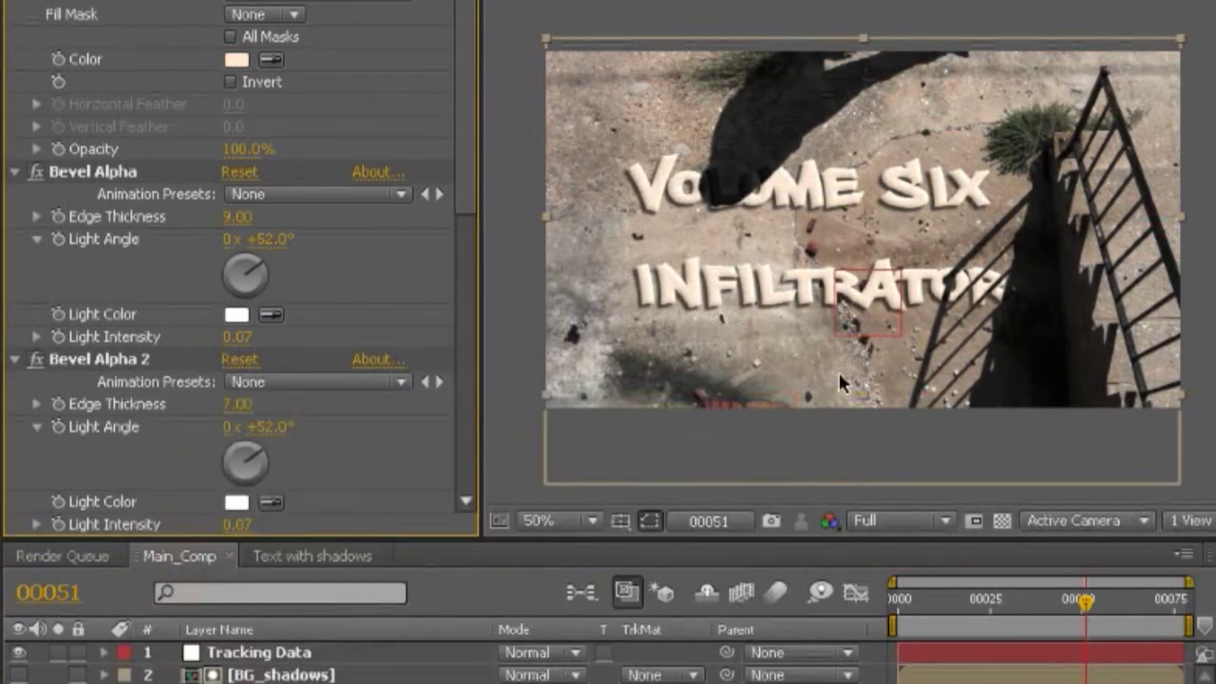
{"action": "key", "text": "period"}
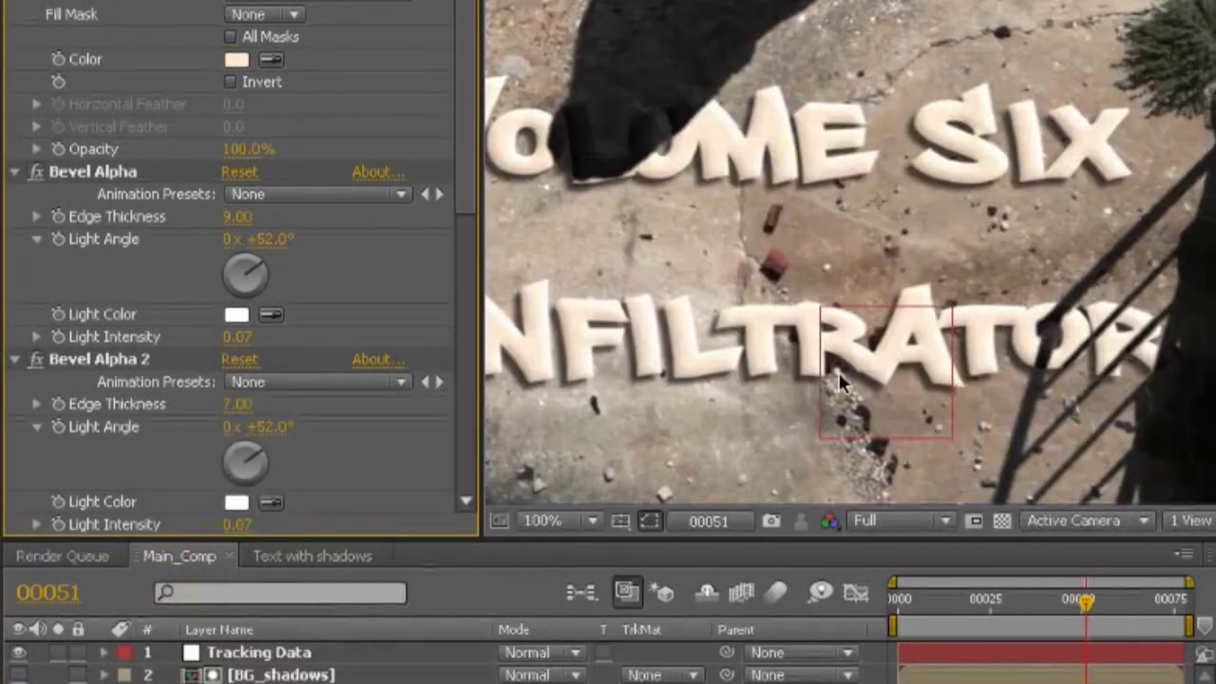
- Change the Main Text layer's Fill color to a dark brown and preview the whole title at frame 41
{"action": "left_click", "coordinate": [235, 59]}
{"action": "left_click_drag", "start_coordinate": [605, 616], "coordinate": [499, 611]}
{"action": "left_click", "coordinate": [696, 443]}
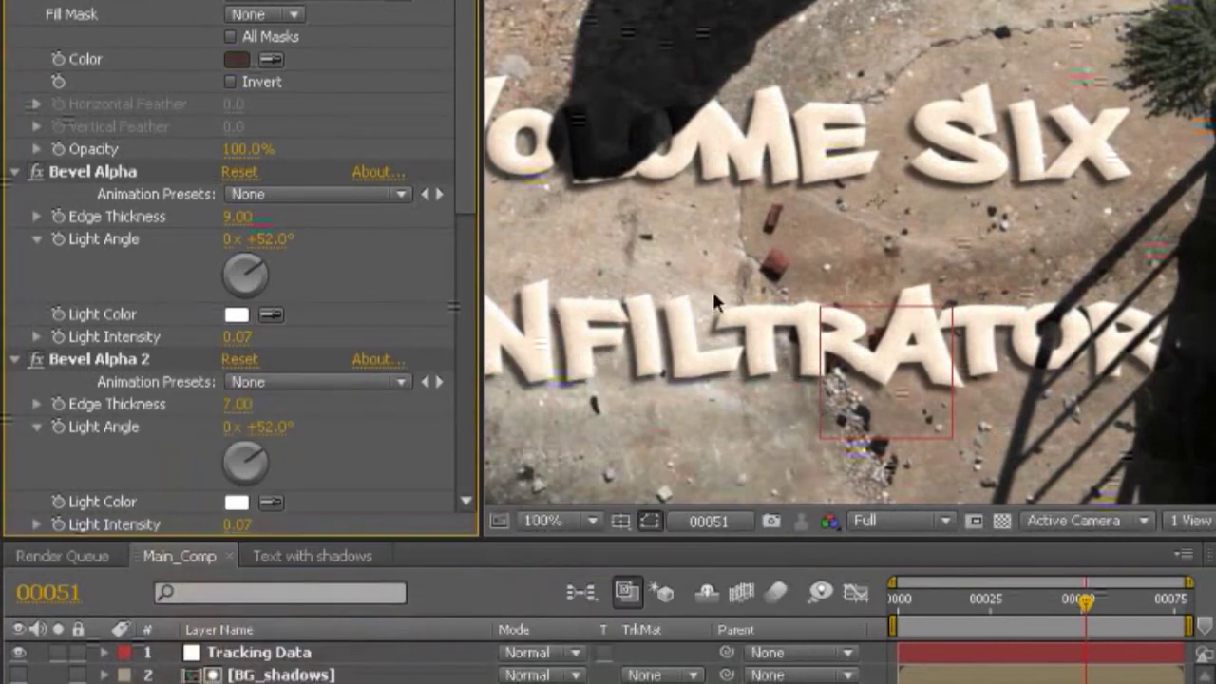
{"action": "key", "text": "comma"}
{"action": "key", "text": "comma"}
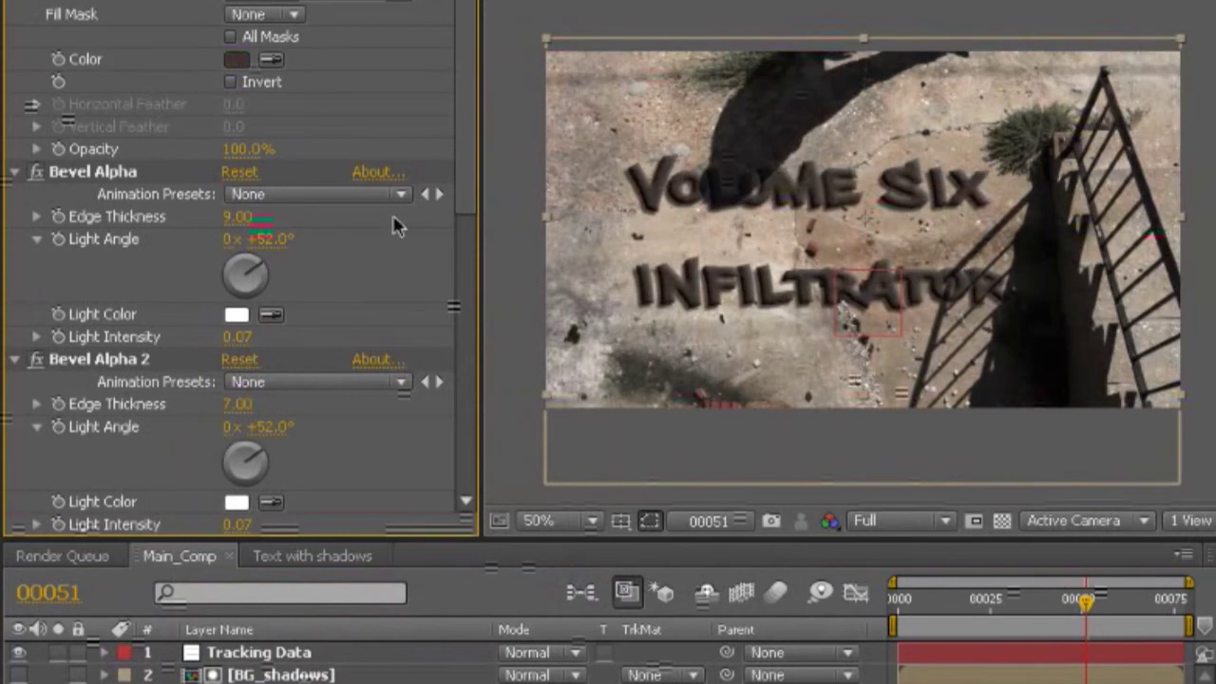
{"action": "left_click", "coordinate": [1051, 603]}
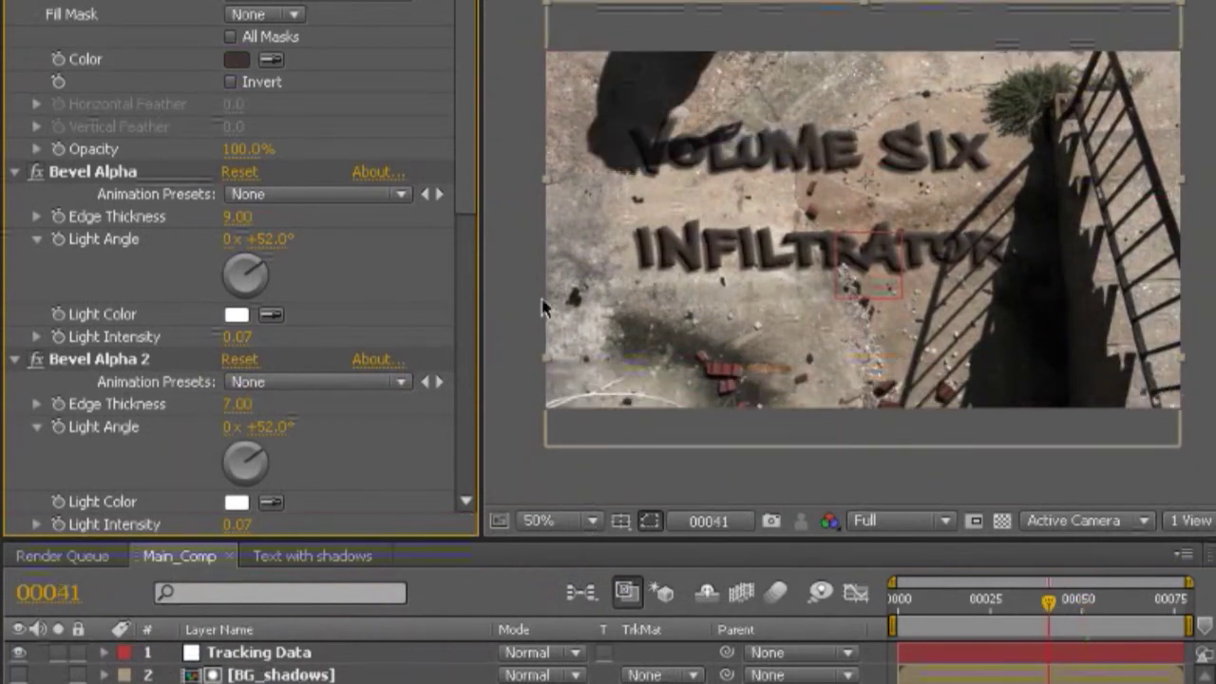
- Try a brick red sampled from the footage as the Main Text layer's Fill color, darkened to 27% brightness
{"action": "key", "text": "period"}
{"action": "key", "text": "period"}
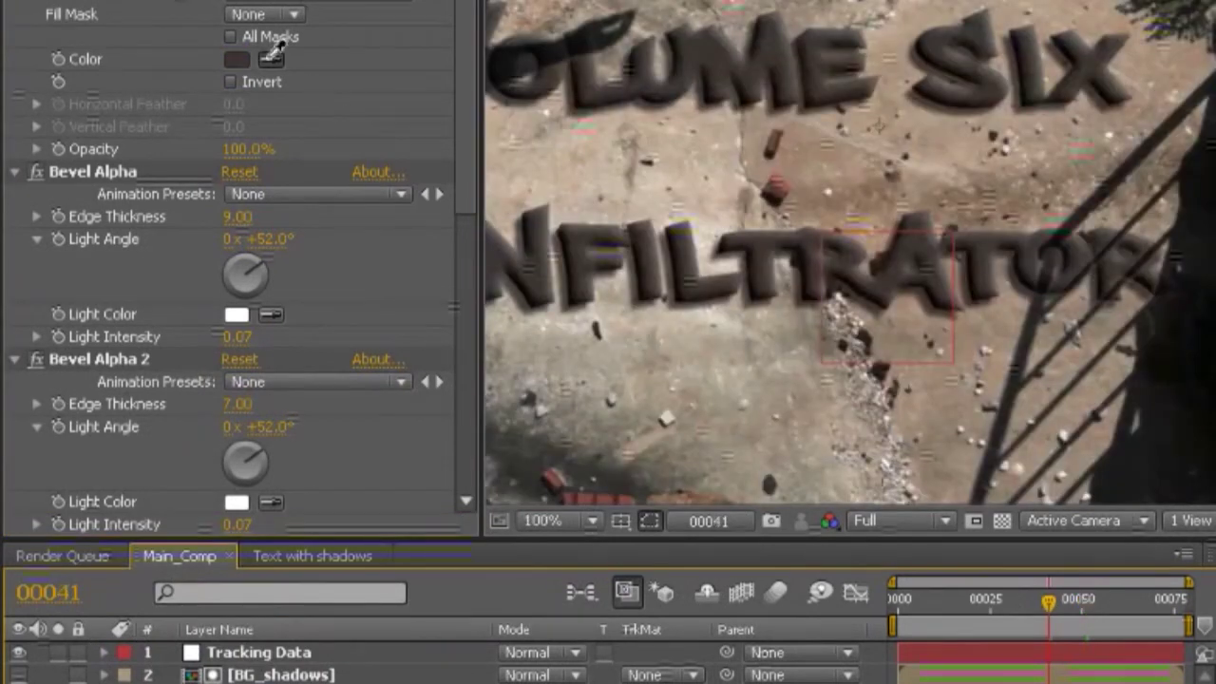
{"action": "left_click", "coordinate": [586, 492]}
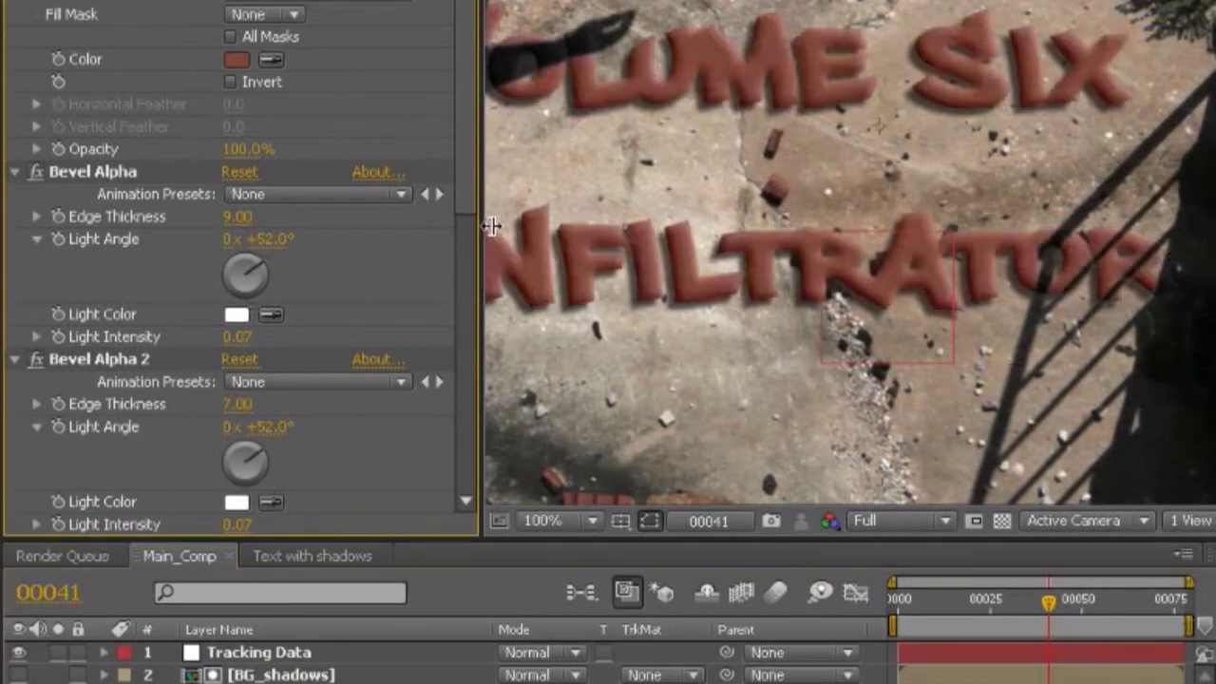
{"action": "left_click", "coordinate": [235, 61]}
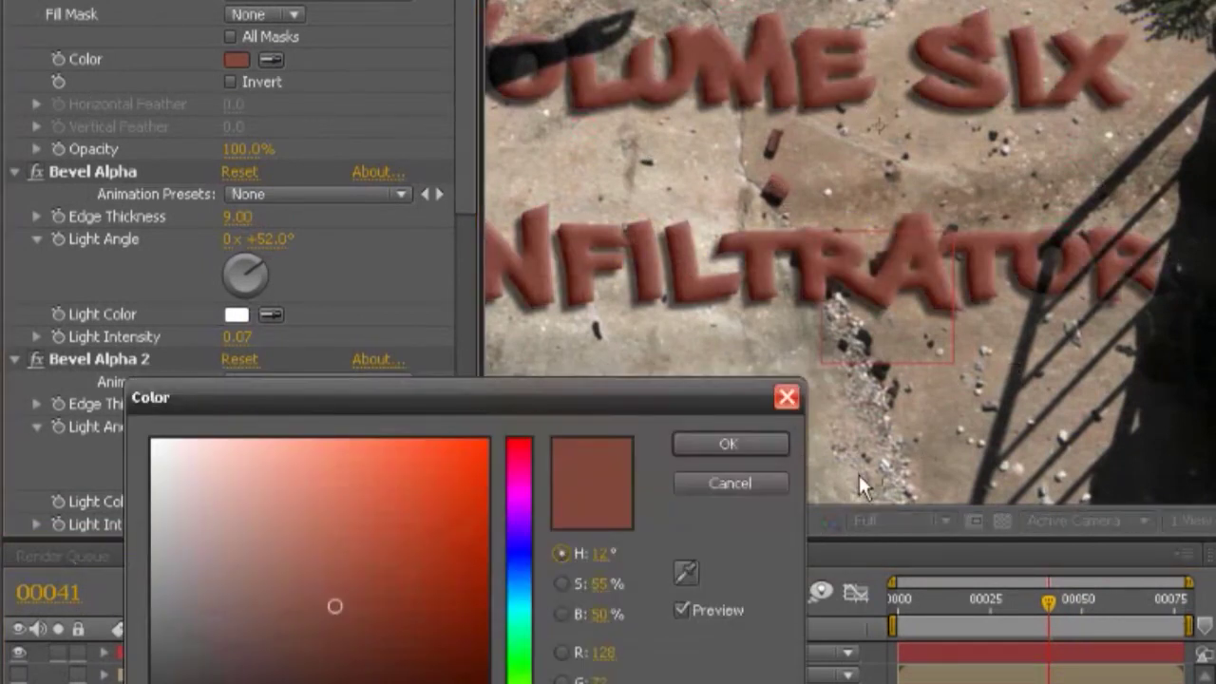
{"action": "left_click_drag", "start_coordinate": [600, 614], "coordinate": [576, 616]}
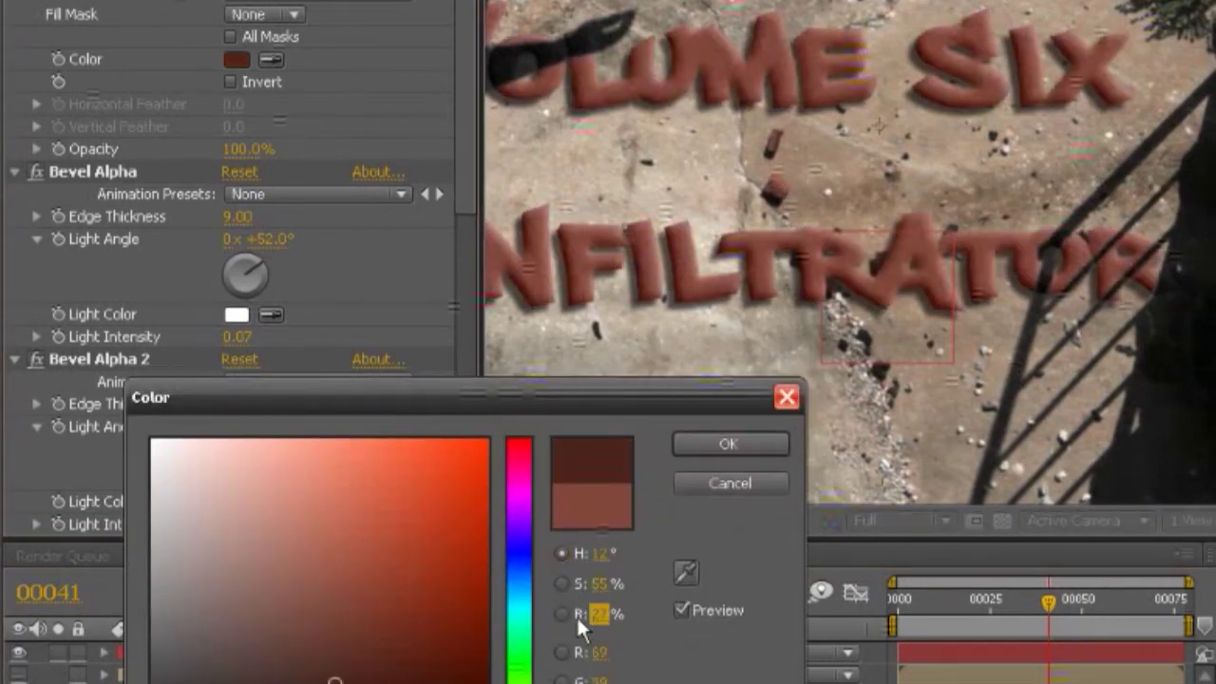
{"action": "left_click", "coordinate": [713, 446]}
{"action": "key", "text": "comma"}
{"action": "key", "text": "period"}
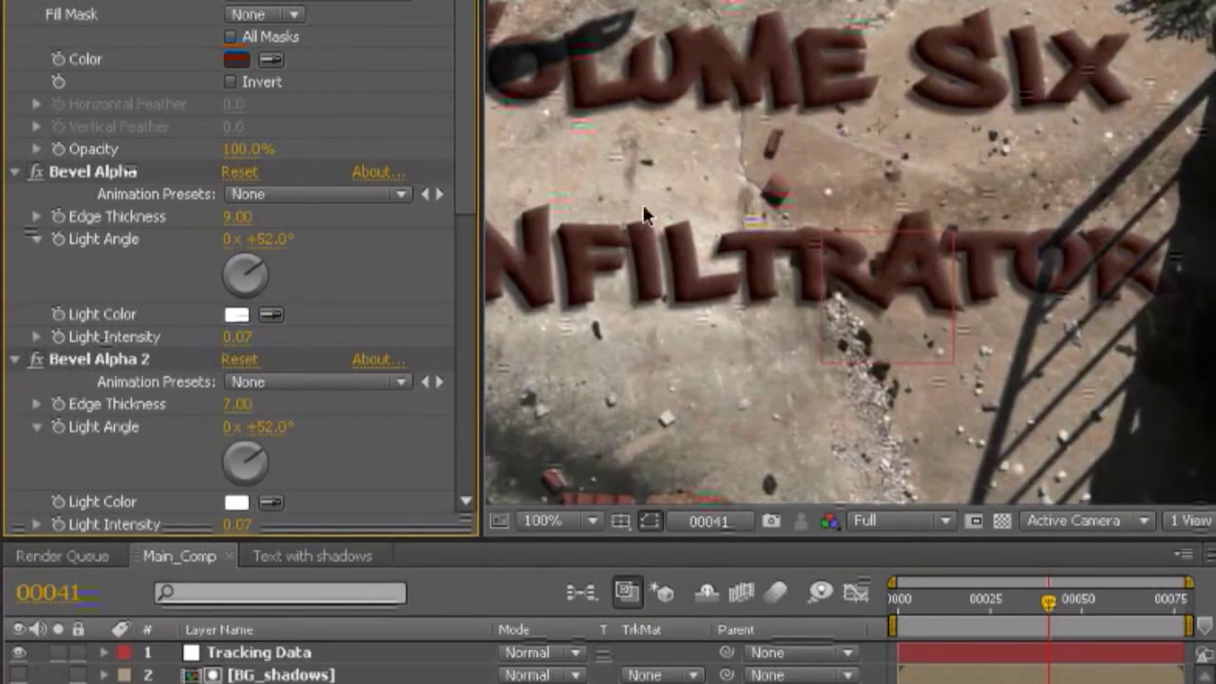
{"action": "left_click", "coordinate": [234, 60]}
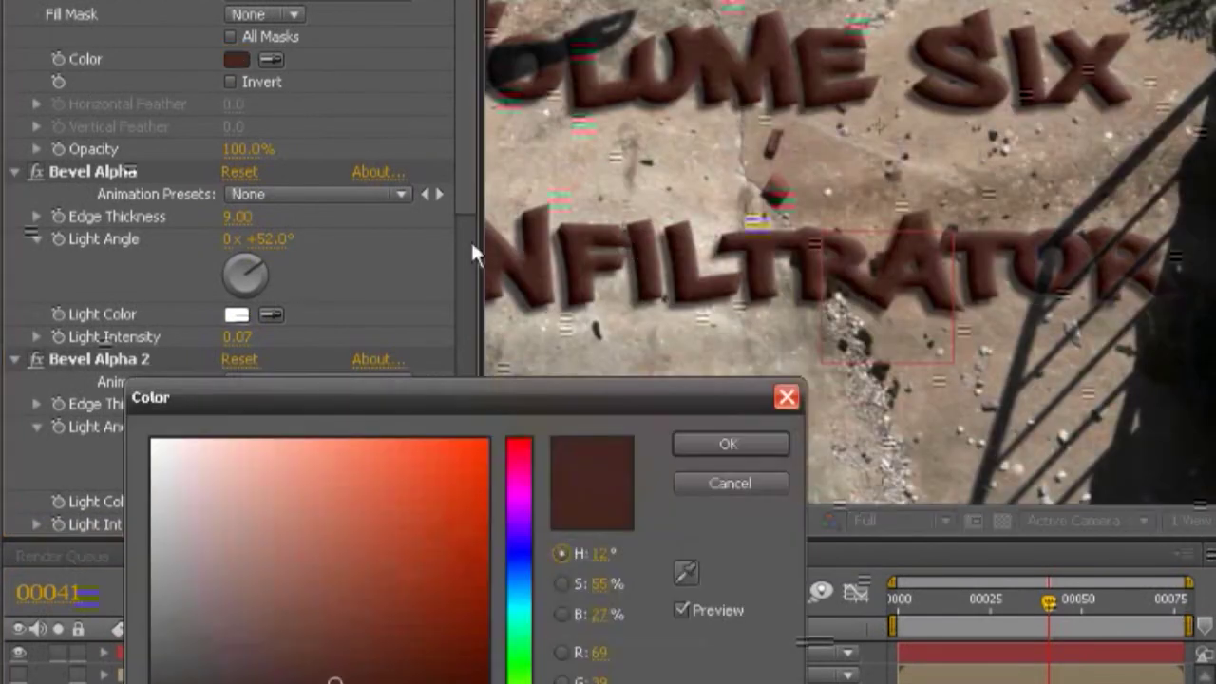
{"action": "left_click", "coordinate": [334, 682]}
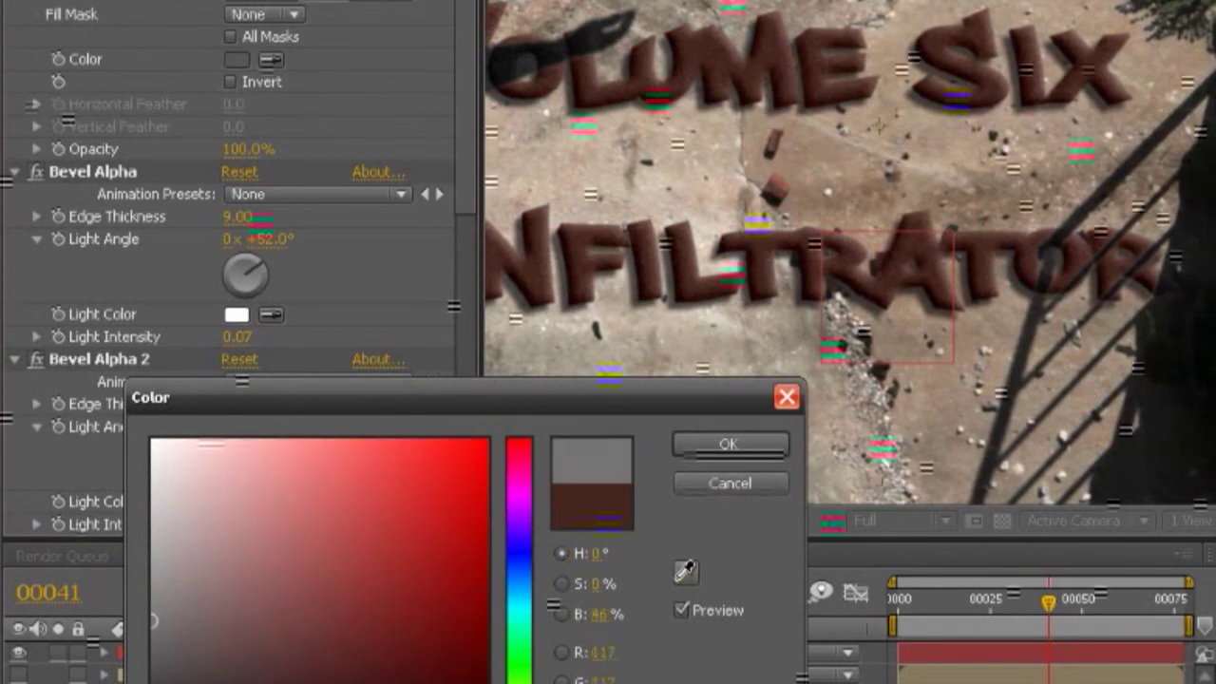
{"action": "left_click", "coordinate": [730, 483]}
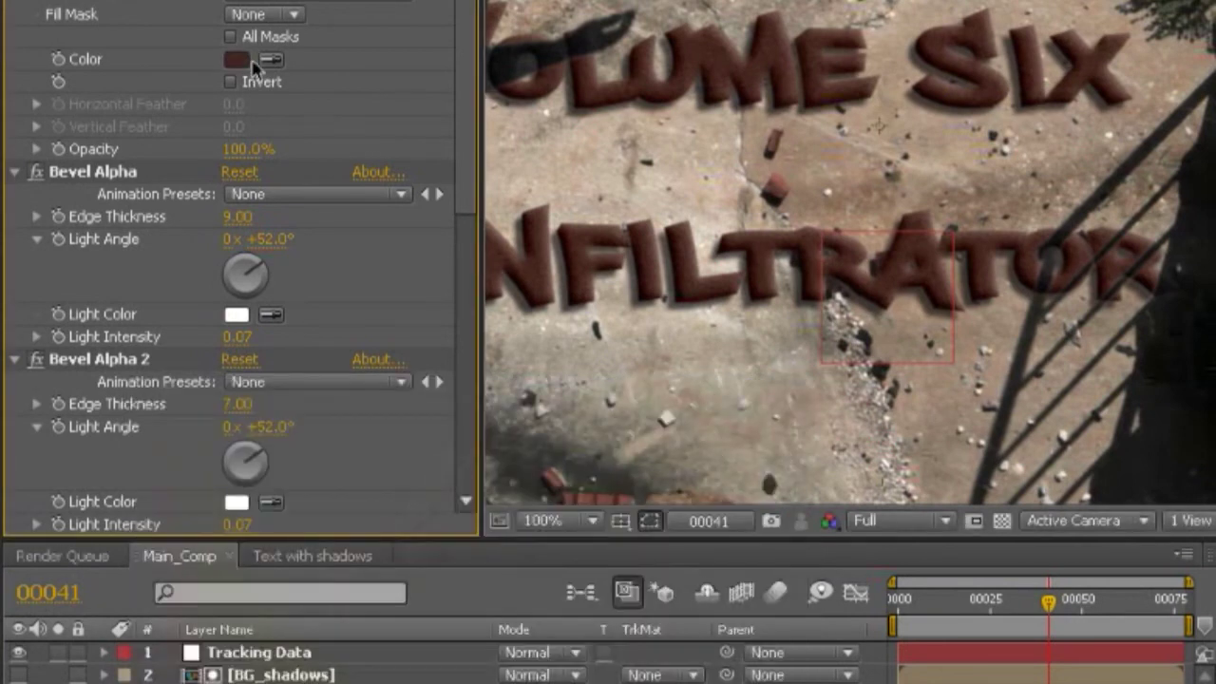
- Sample a light concrete tone for the Main Text layer's Fill color and adjust it to 28° hue, 19% saturation and 91% brightness
{"action": "left_click", "coordinate": [270, 61]}
{"action": "left_click", "coordinate": [650, 190]}
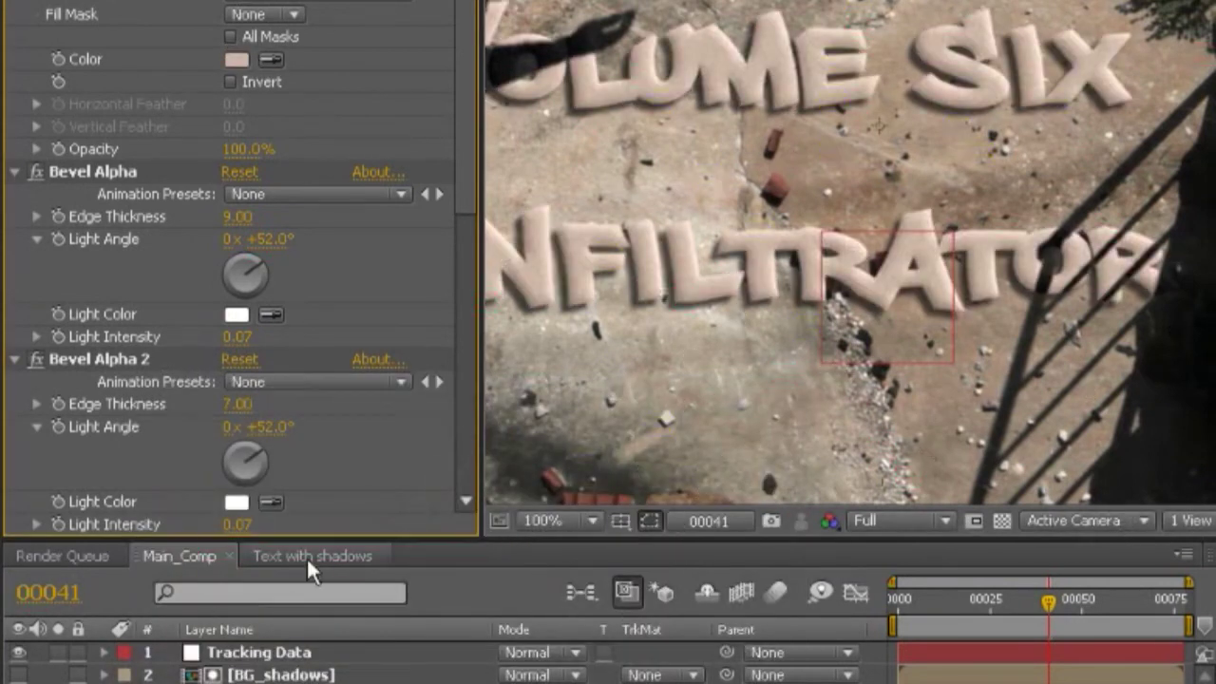
{"action": "left_click", "coordinate": [235, 58]}
{"action": "left_click_drag", "start_coordinate": [605, 627], "coordinate": [629, 624]}
{"action": "left_click", "coordinate": [729, 444]}
{"action": "scroll", "coordinate": [619, 414], "scroll_direction": "down", "scroll_amount": 2}
{"action": "scroll", "coordinate": [620, 415], "scroll_direction": "up", "scroll_amount": 2}
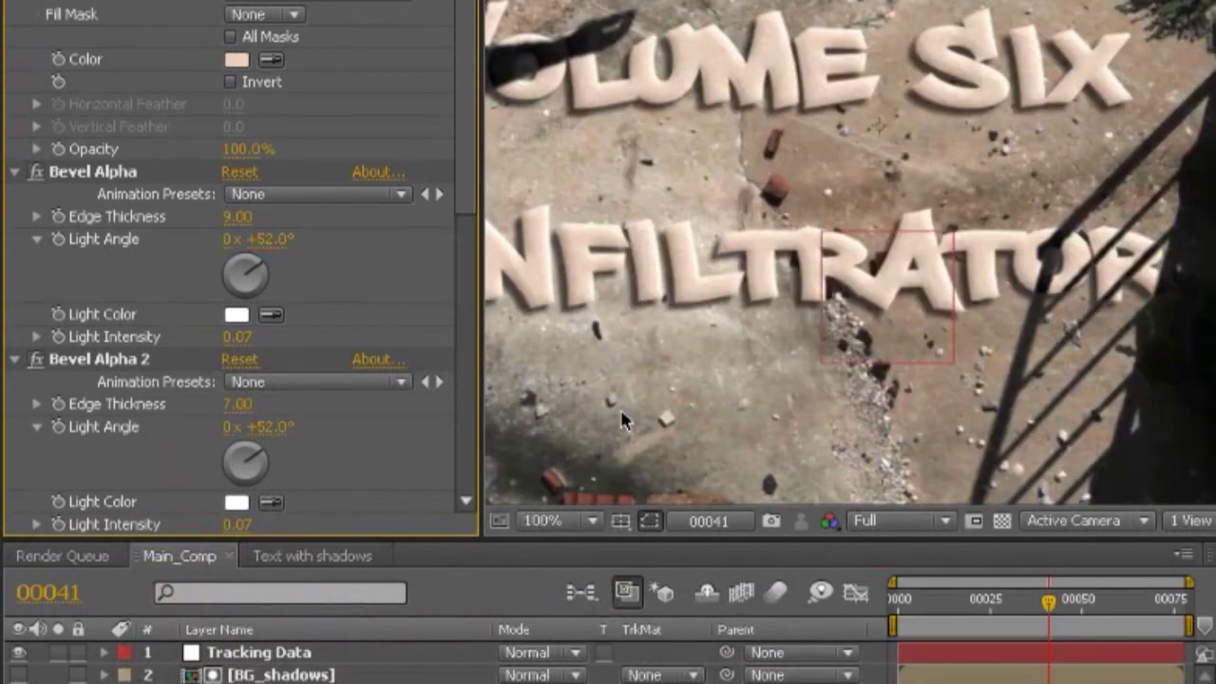
{"action": "left_click", "coordinate": [239, 61]}
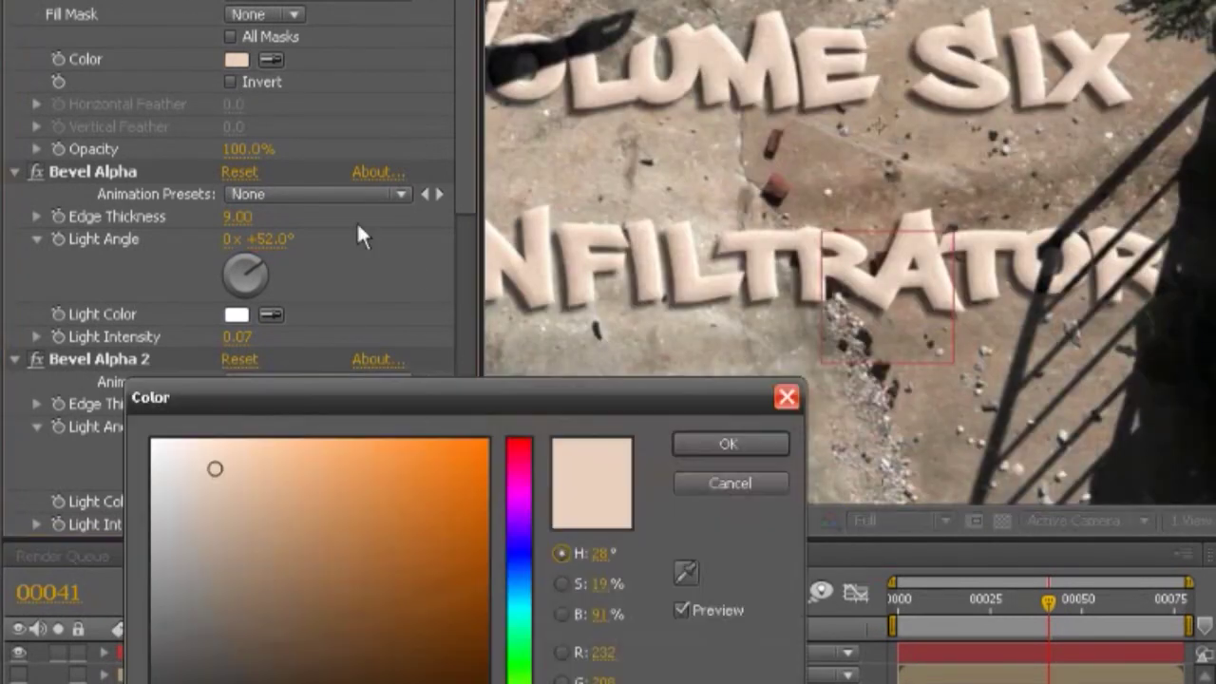
{"action": "left_click", "coordinate": [715, 482]}
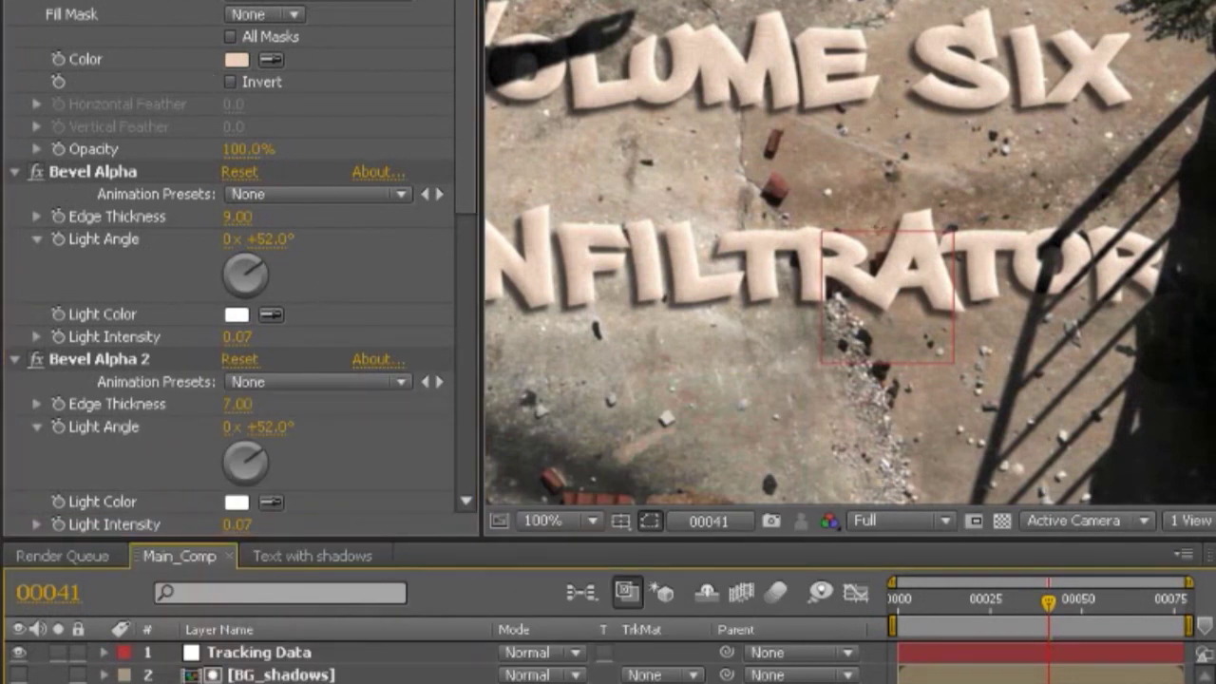
- Increase the background footage's contrast by setting the Levels Gamma to 0.72 and Input White to 132
{"action": "scroll", "coordinate": [238, 266], "scroll_direction": "down", "scroll_amount": 5}
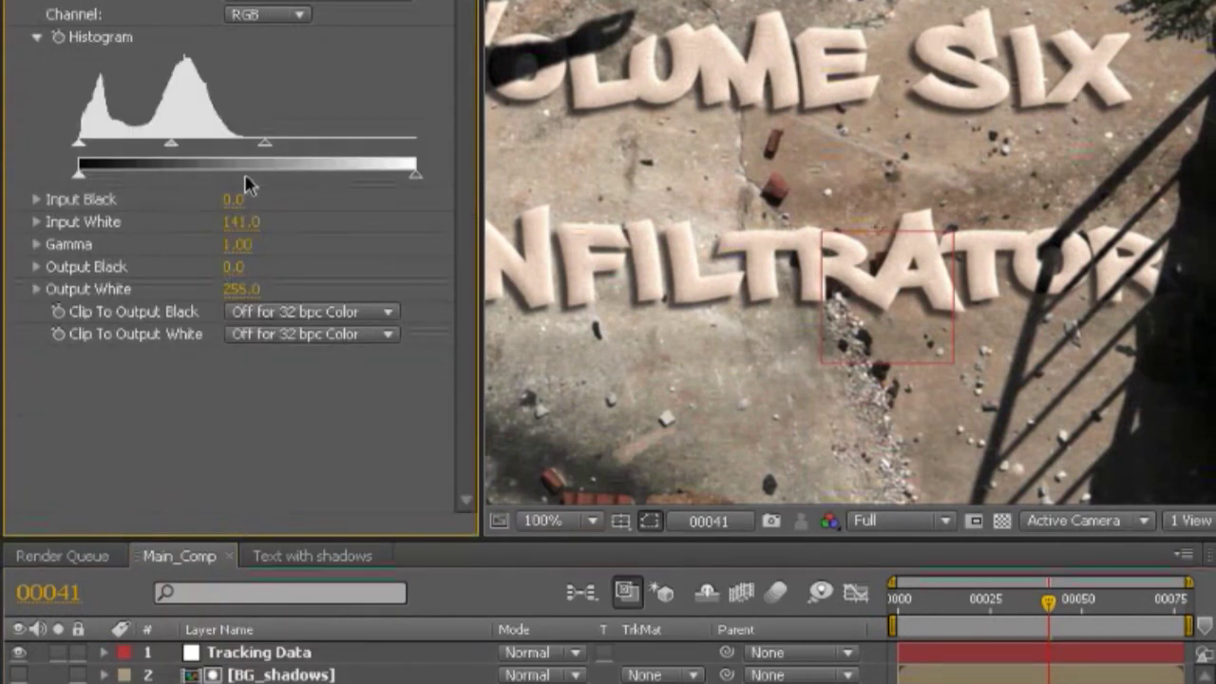
{"action": "mouse_move", "coordinate": [170, 143]}
{"action": "left_mouse_down"}
{"action": "mouse_move", "coordinate": [196, 152]}
{"action": "mouse_move", "coordinate": [187, 158]}
{"action": "left_mouse_up"}
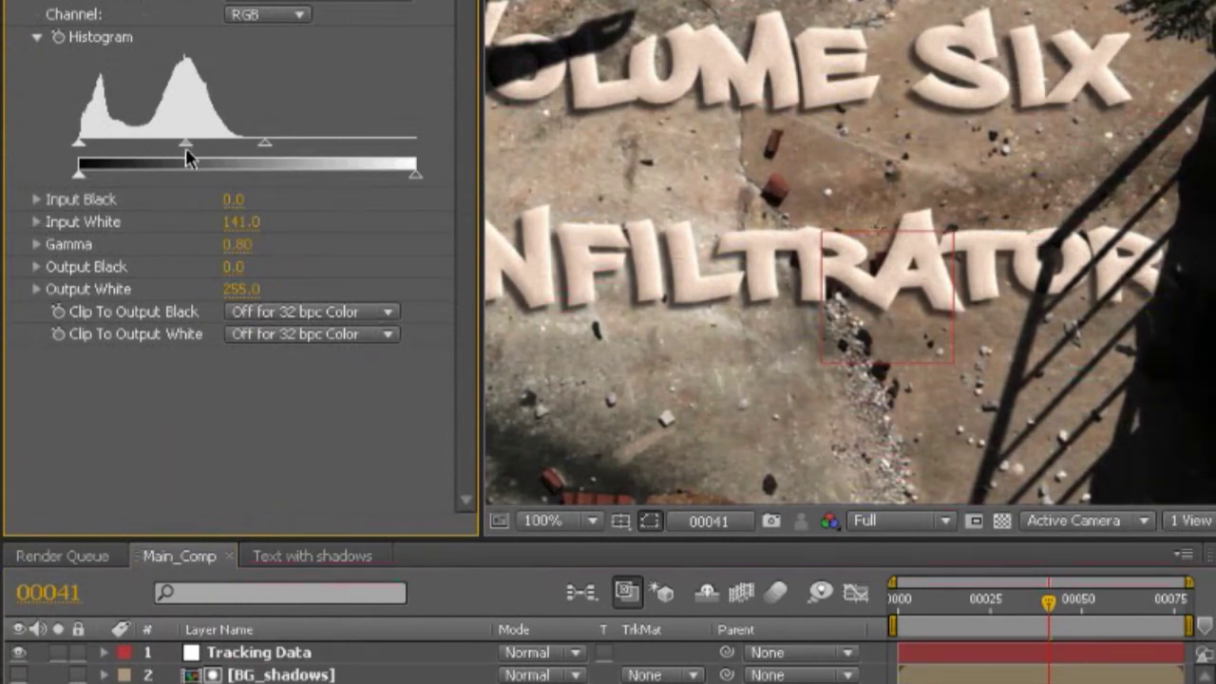
{"action": "left_click_drag", "start_coordinate": [267, 144], "coordinate": [189, 146]}
{"action": "scroll", "coordinate": [611, 421], "scroll_direction": "down", "scroll_amount": 1}
{"action": "scroll", "coordinate": [611, 421], "scroll_direction": "up", "scroll_amount": 1}
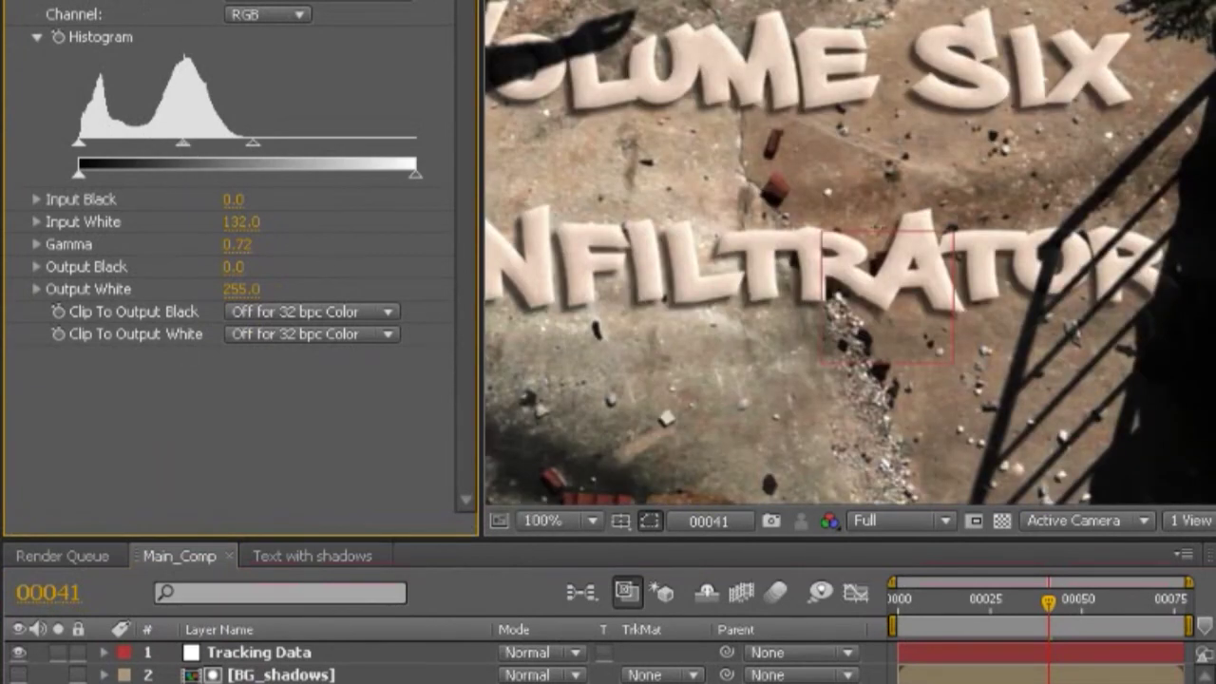
- Add a Hue/Saturation effect to the background footage and set its Master Saturation to 10
{"action": "key", "text": "F2"}
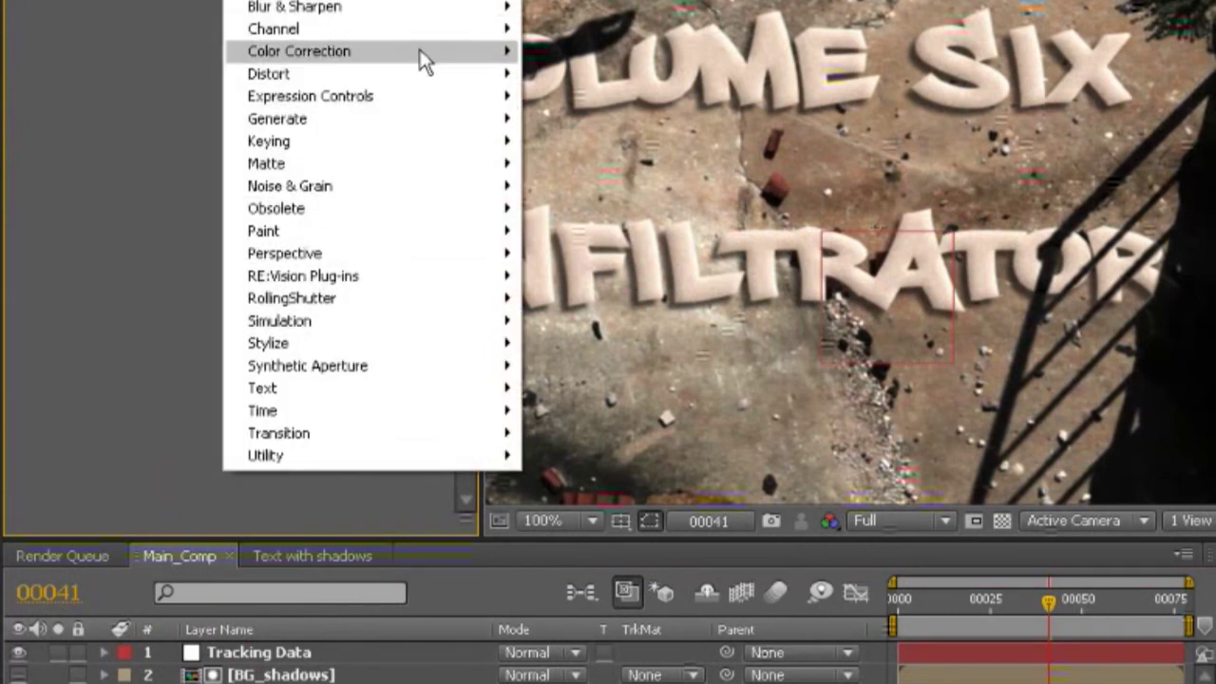
{"action": "mouse_move", "coordinate": [420, 50]}
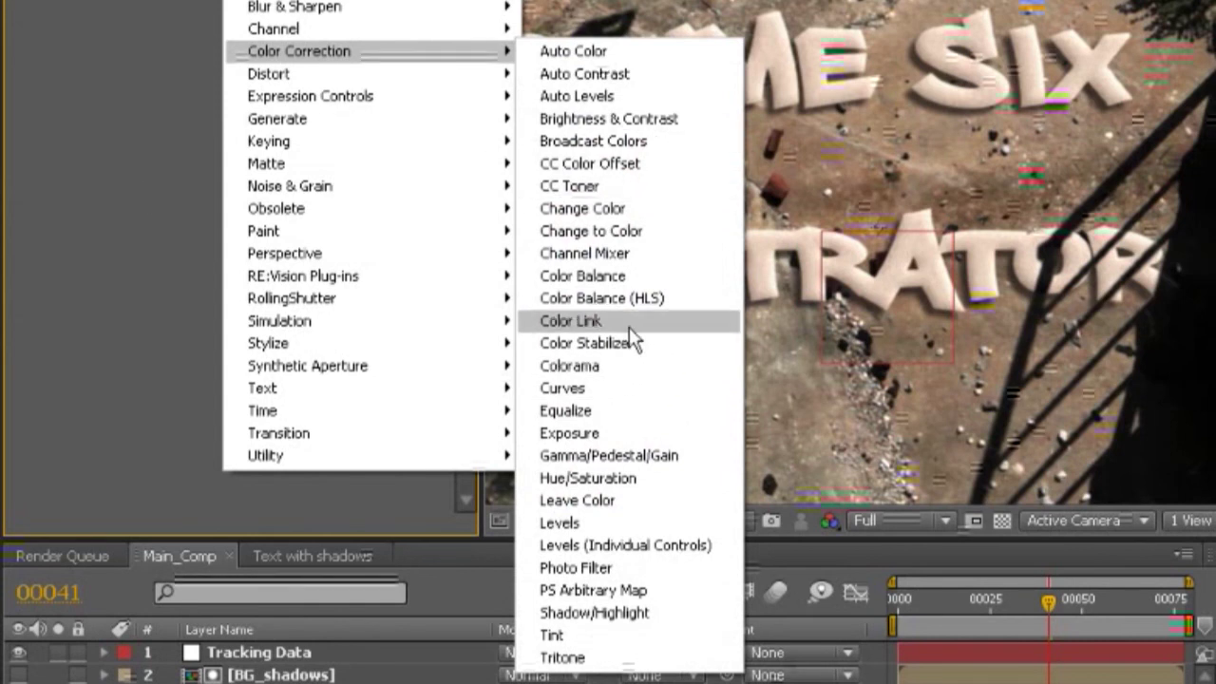
{"action": "left_click", "coordinate": [673, 479]}
{"action": "left_click_drag", "start_coordinate": [269, 256], "coordinate": [433, 256]}
{"action": "left_click_drag", "start_coordinate": [351, 258], "coordinate": [282, 272]}
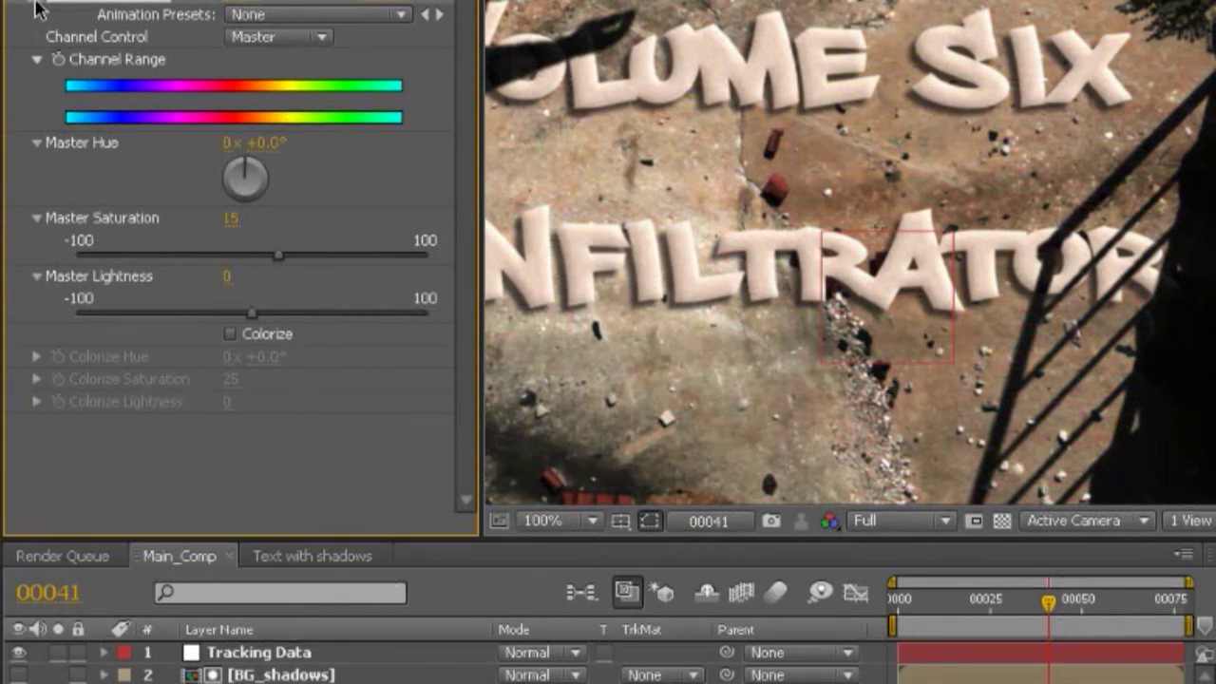
{"action": "left_click_drag", "start_coordinate": [281, 256], "coordinate": [270, 258]}
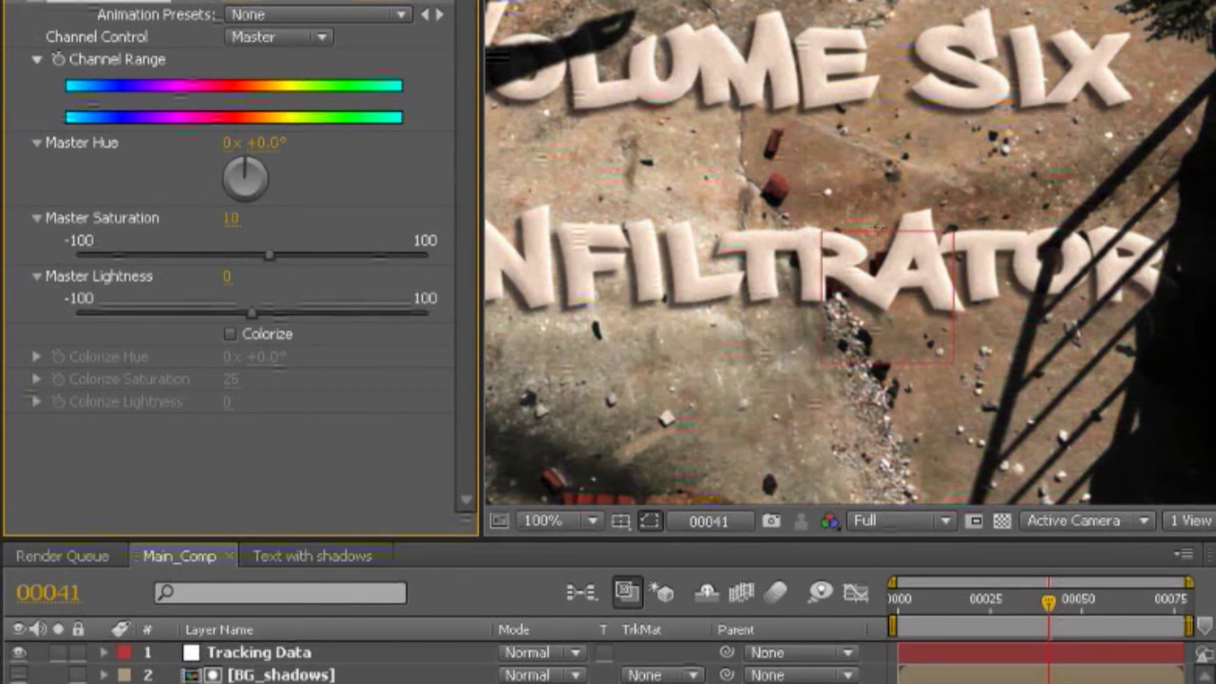
{"action": "key", "text": "ctrl+shift+a"}
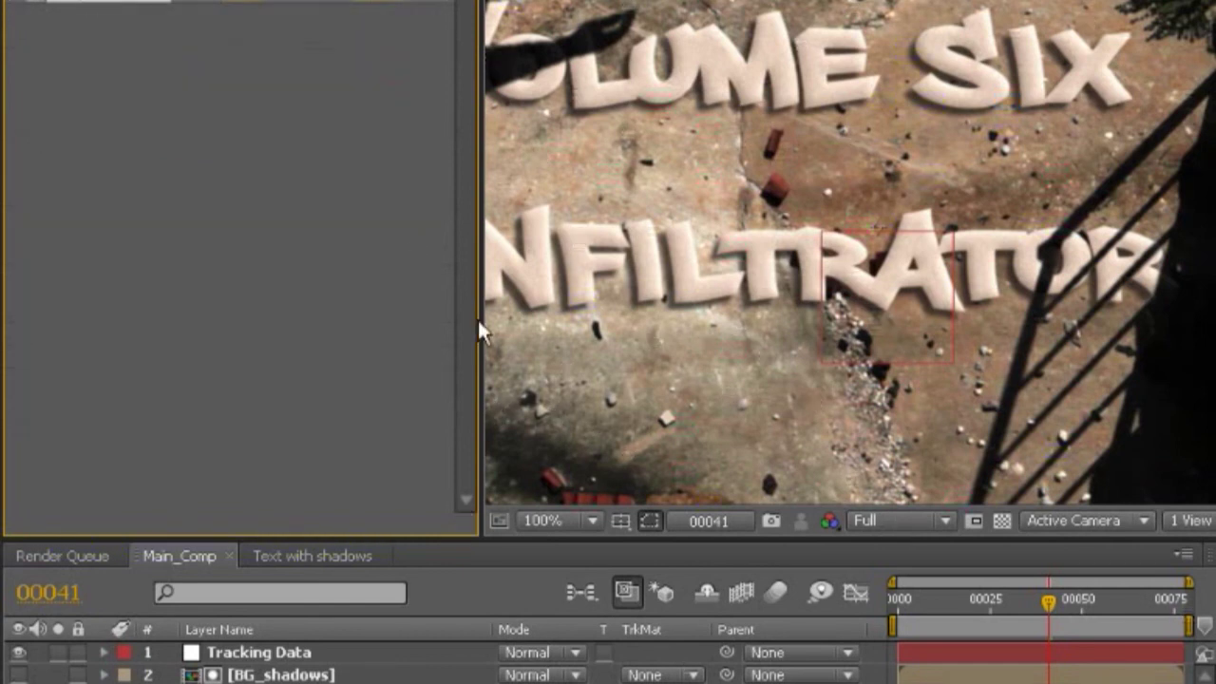
- Inspect the letters inside the figure's shadow up close and fine-tune the brightness of the shadowed text's near-black Fill color
{"action": "left_click_drag", "start_coordinate": [475, 331], "coordinate": [365, 343]}
{"action": "left_click_drag", "start_coordinate": [421, 298], "coordinate": [643, 230]}
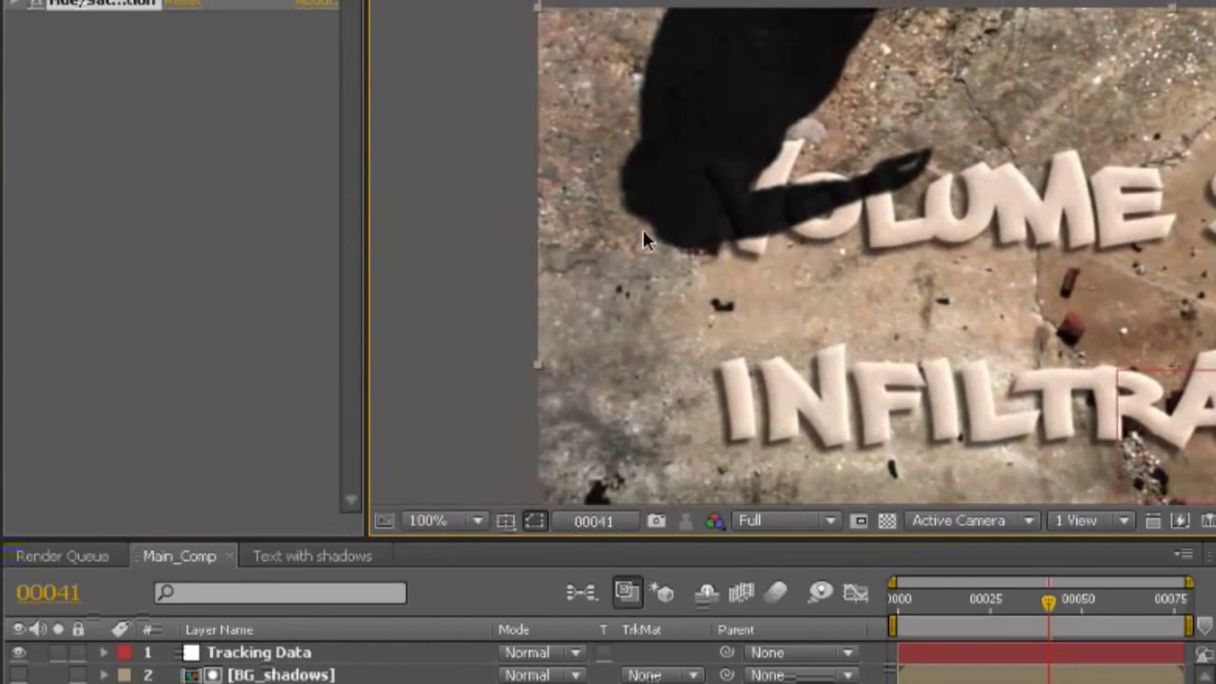
{"action": "scroll", "coordinate": [596, 228], "scroll_direction": "up", "scroll_amount": 2}
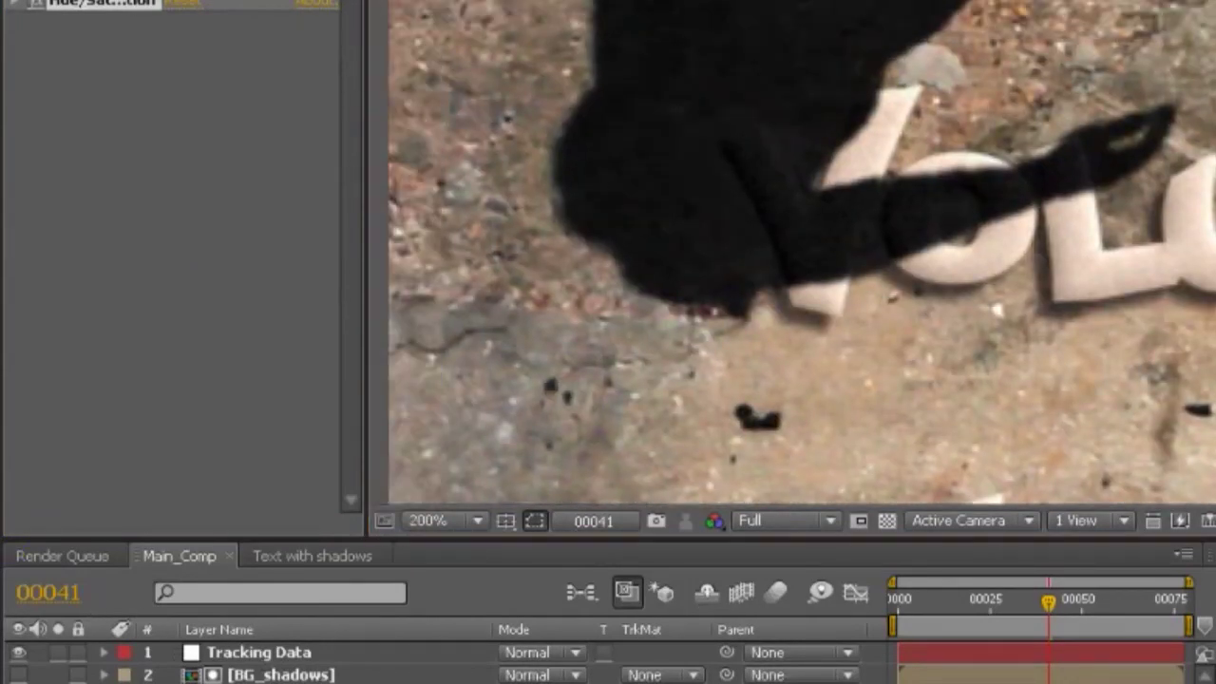
{"action": "scroll", "coordinate": [26, 179], "scroll_direction": "up", "scroll_amount": 3}
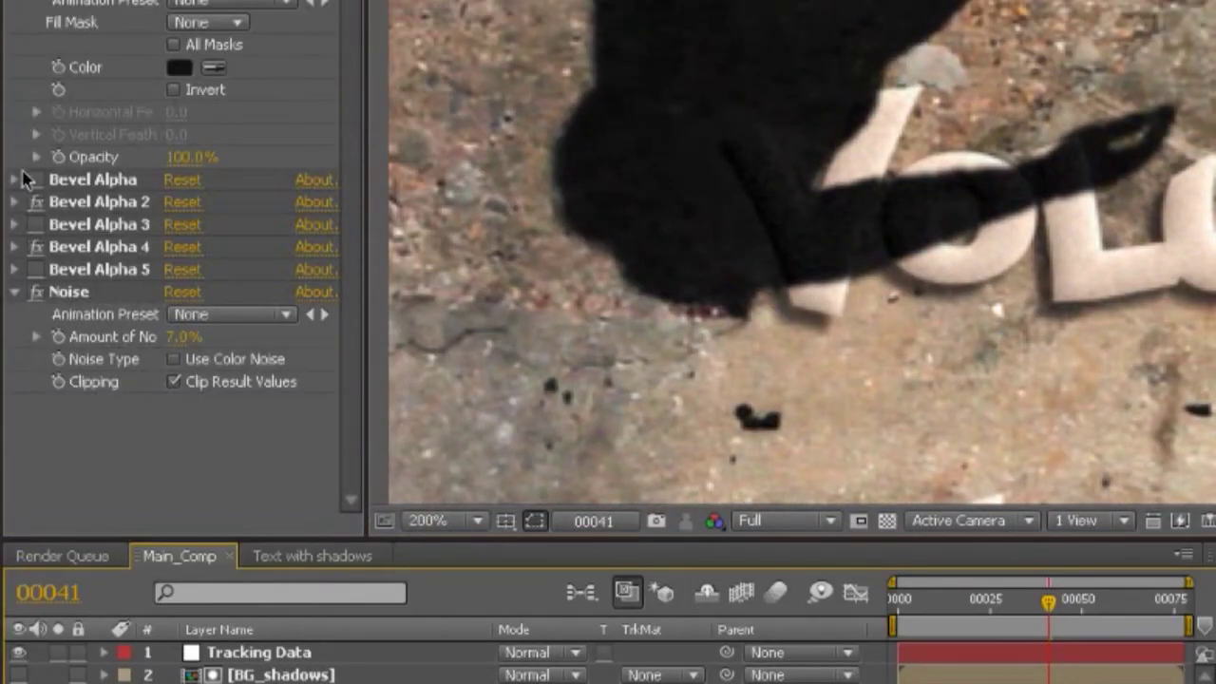
{"action": "left_click", "coordinate": [178, 68]}
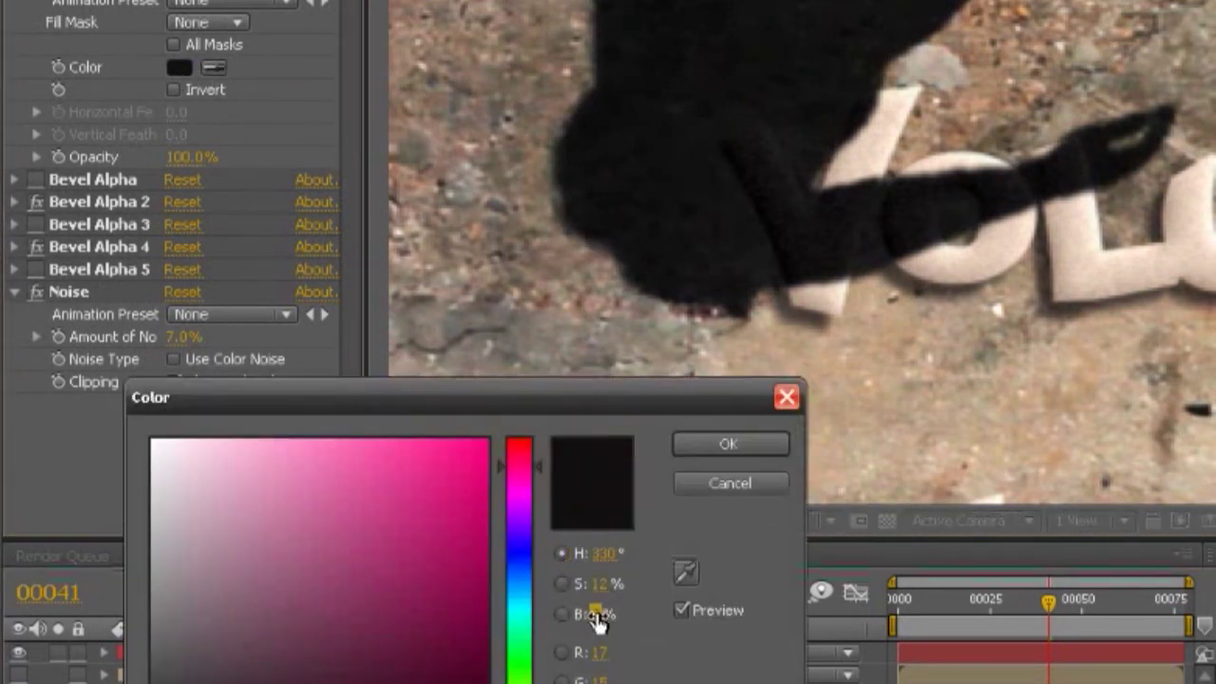
{"action": "left_click", "coordinate": [715, 451]}
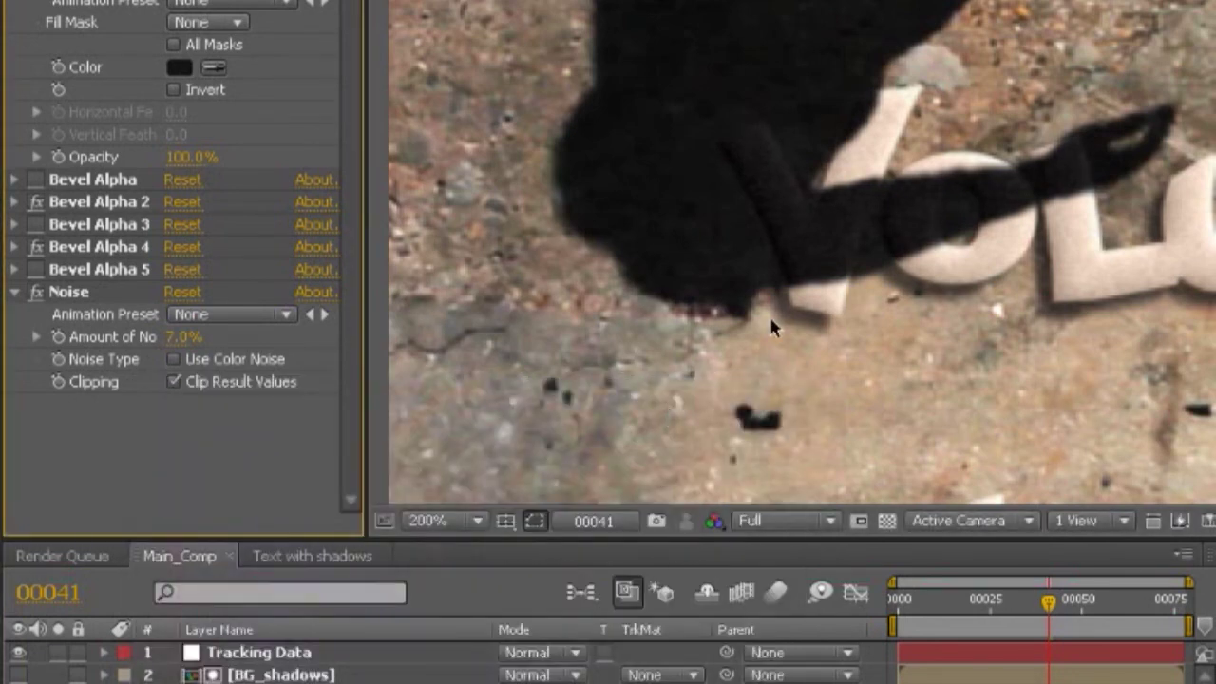
- Check the title and moving shadow across the whole shot, including frames 23, 45 and 75
{"action": "key", "text": "comma"}
{"action": "left_click_drag", "start_coordinate": [845, 349], "coordinate": [509, 176]}
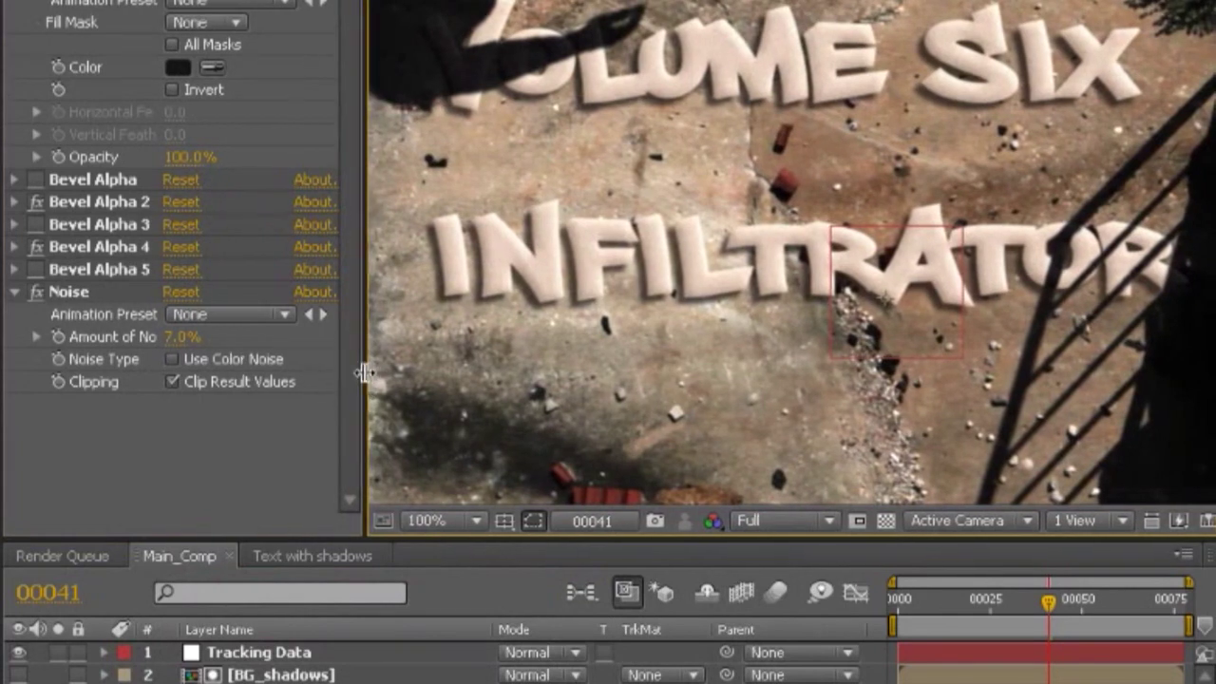
{"action": "key", "text": "comma"}
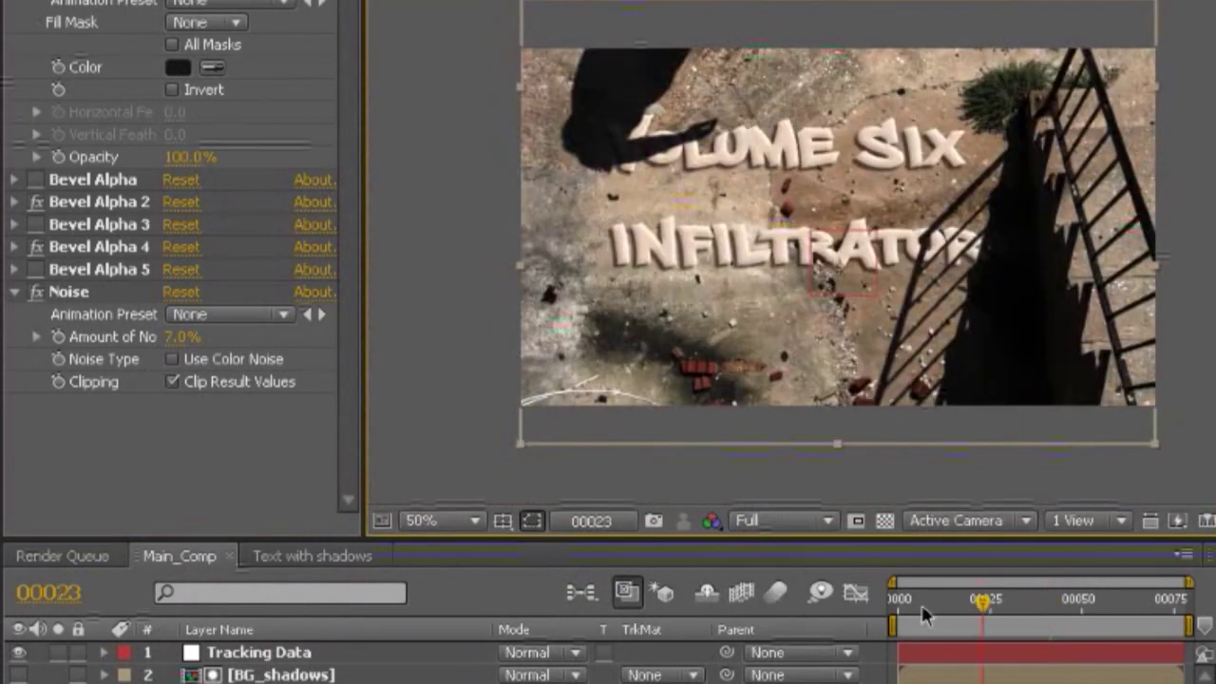
{"action": "left_click", "coordinate": [981, 604]}
{"action": "left_click", "coordinate": [968, 603]}
{"action": "left_click_drag", "start_coordinate": [1013, 627], "coordinate": [1064, 636]}
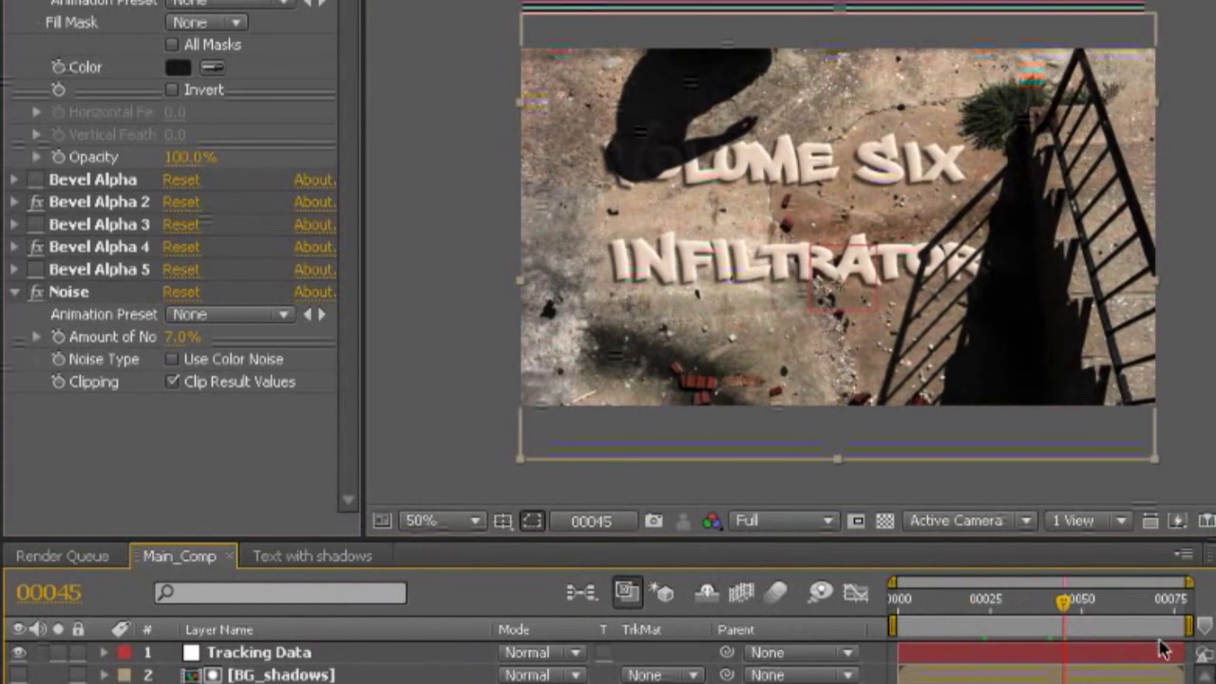
{"action": "left_click", "coordinate": [1134, 629]}
{"action": "left_click_drag", "start_coordinate": [1134, 627], "coordinate": [1175, 627]}
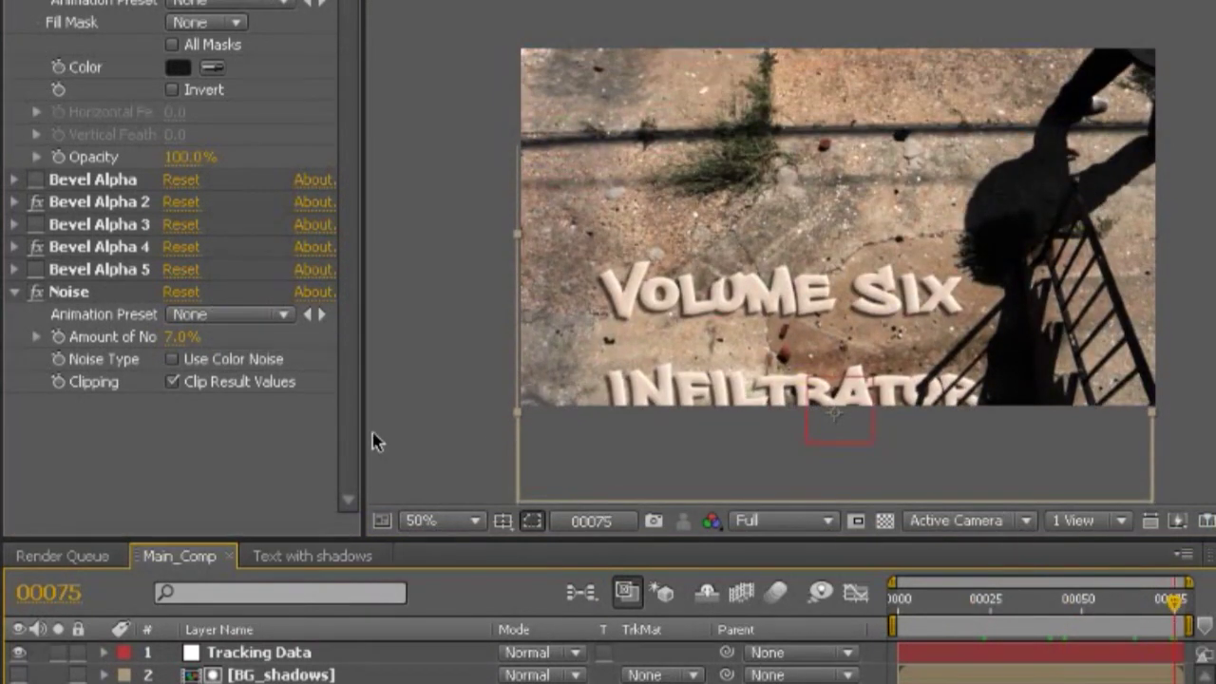
- Enlarge the composition view, frame the title at 100% and play back the shot
{"action": "left_click_drag", "start_coordinate": [364, 434], "coordinate": [109, 434]}
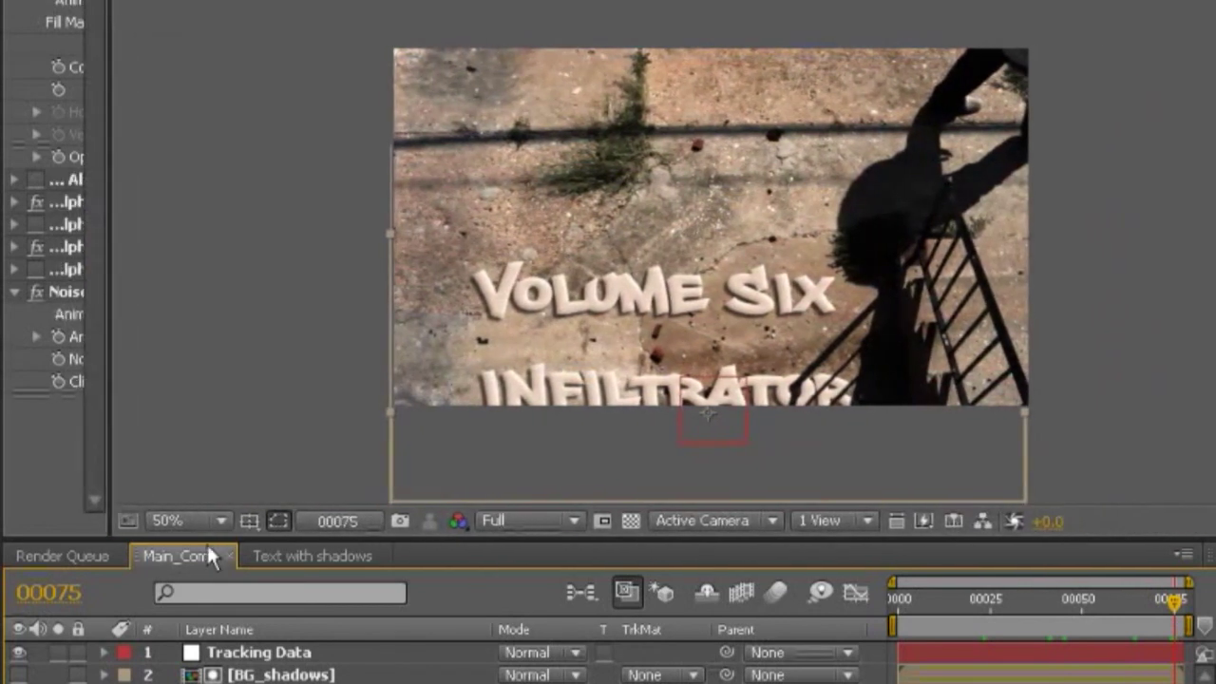
{"action": "left_click_drag", "start_coordinate": [213, 556], "coordinate": [304, 660]}
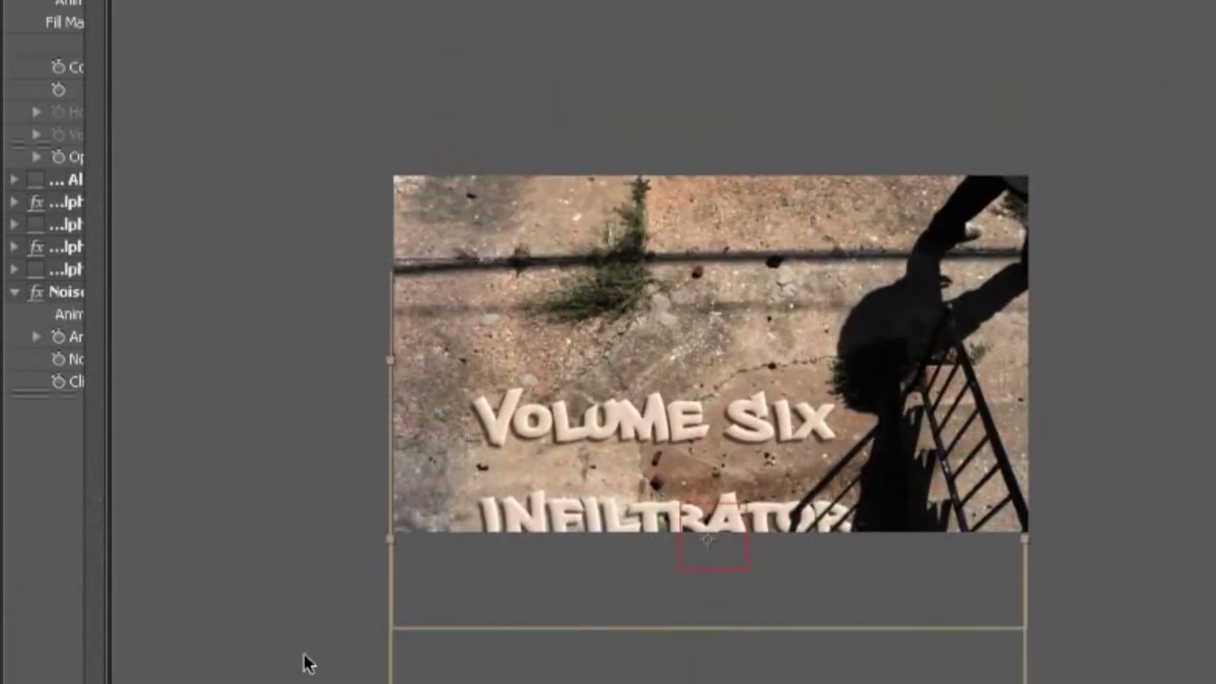
{"action": "key", "text": "period"}
{"action": "left_click_drag", "start_coordinate": [488, 535], "coordinate": [427, 483]}
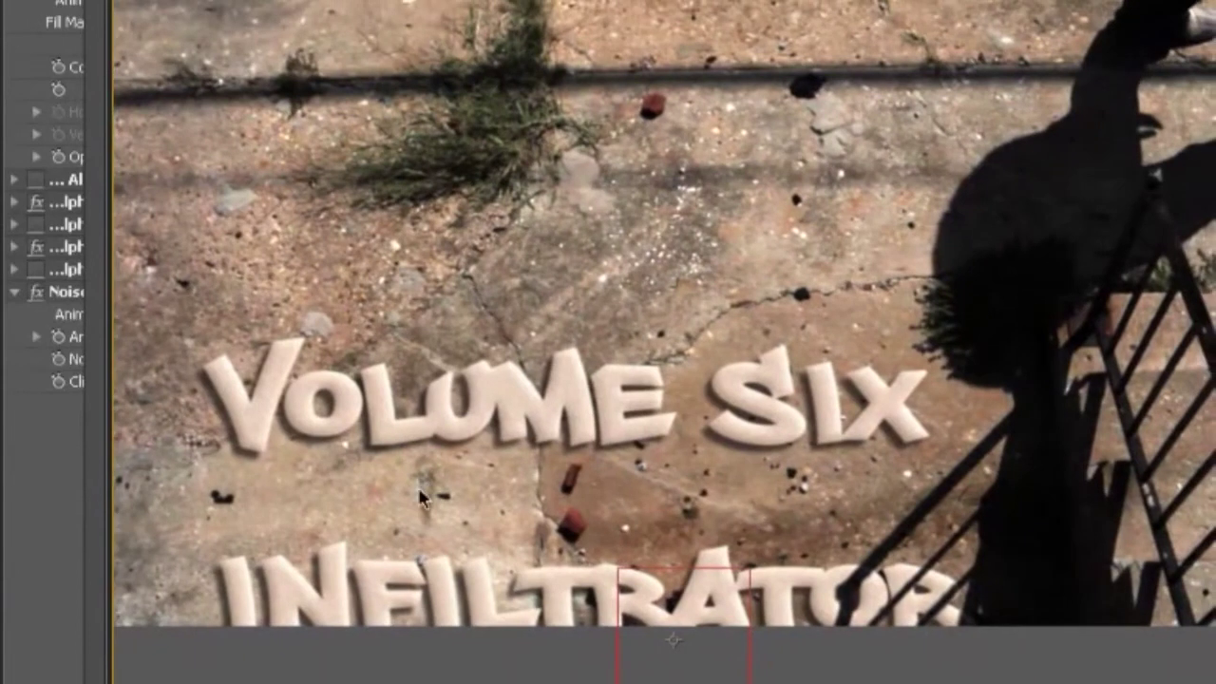
{"action": "key", "text": "space"}
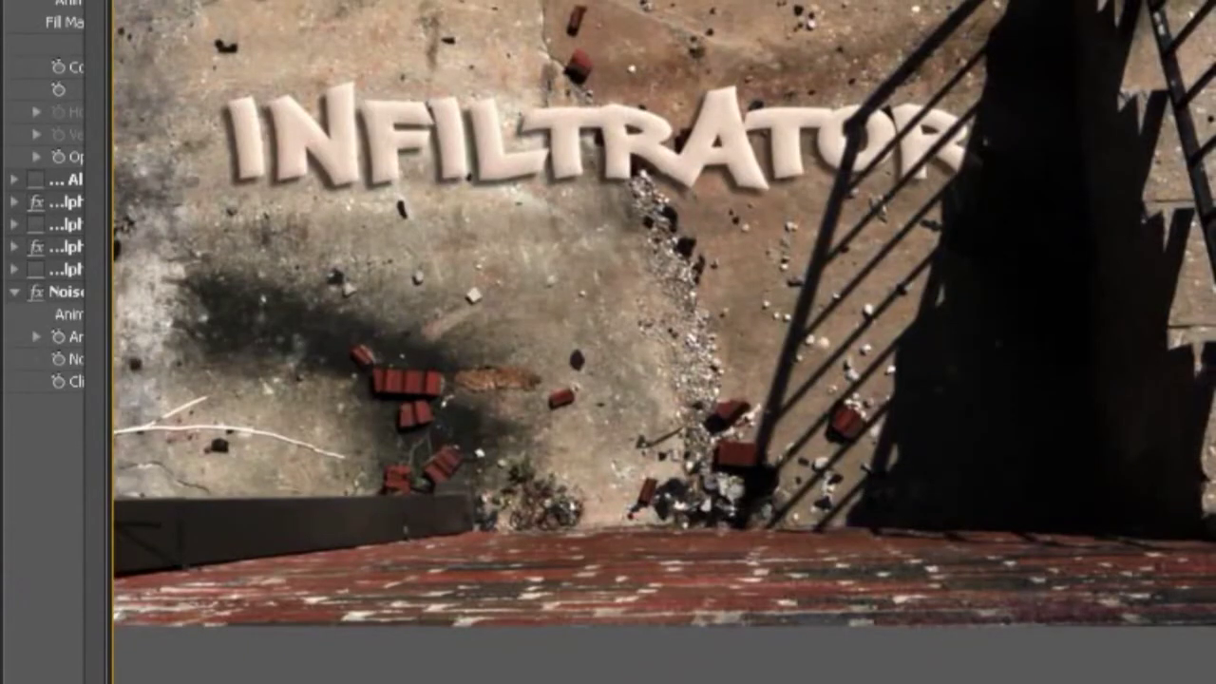